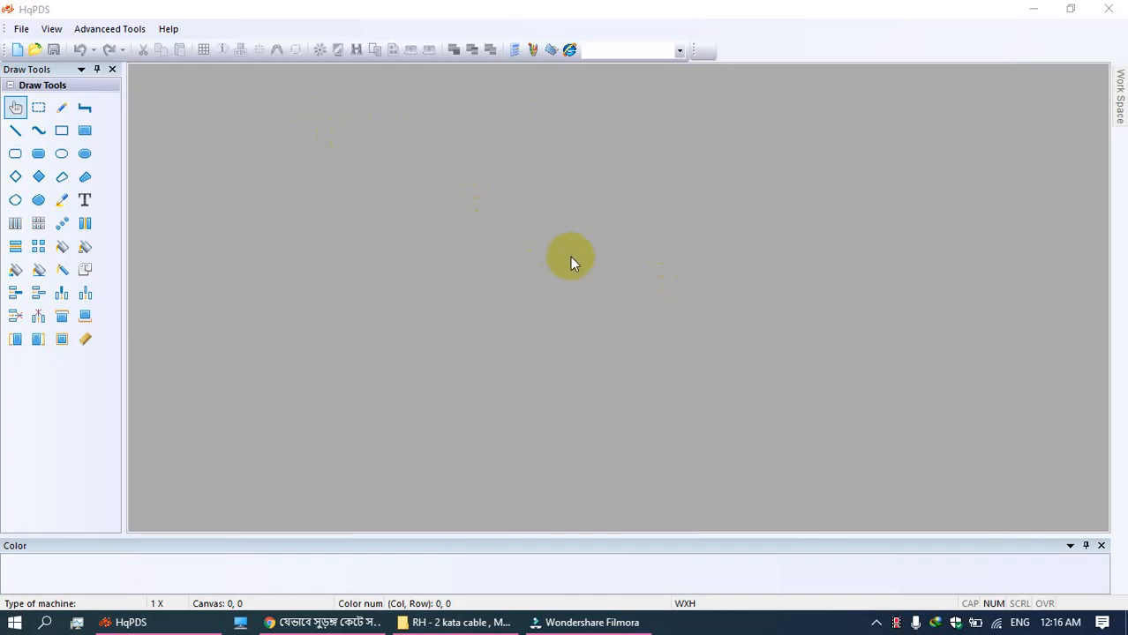
Step: Create a new flat-knit pattern and start a blank form in its Craft Bill
{"action": "left_click", "coordinate": [21, 49]}
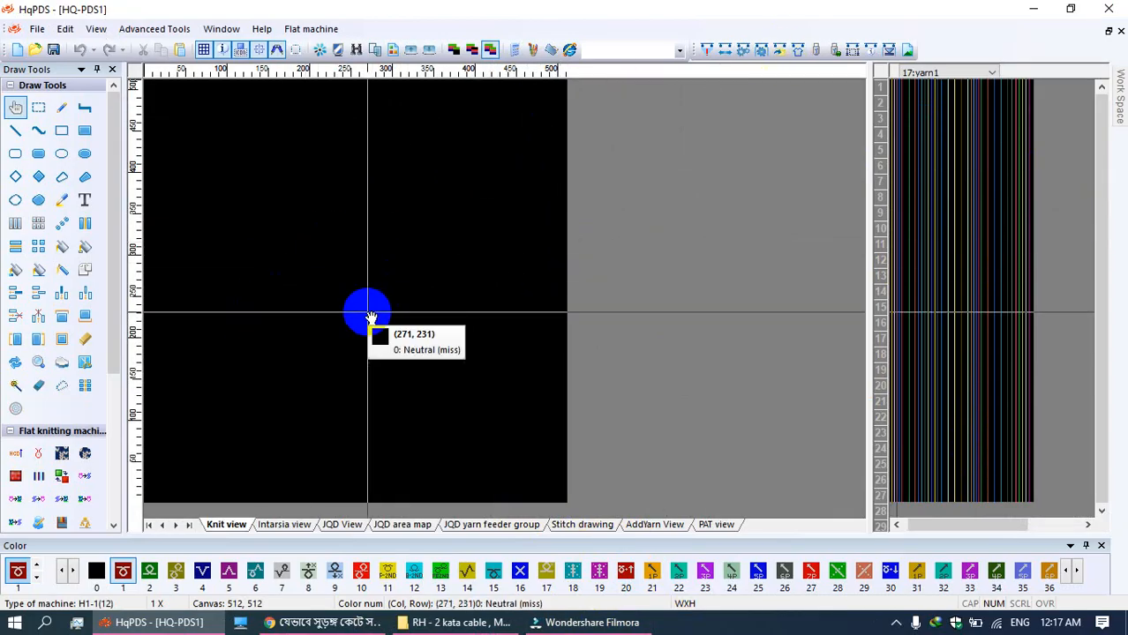
{"action": "left_click", "coordinate": [797, 53]}
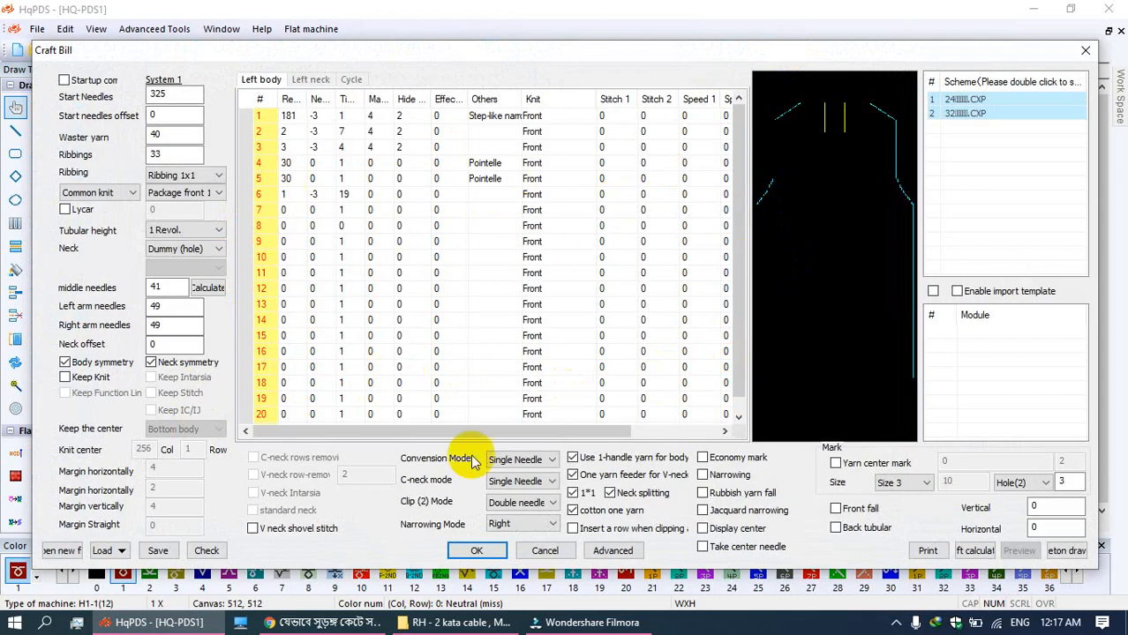
{"action": "left_click", "coordinate": [60, 552]}
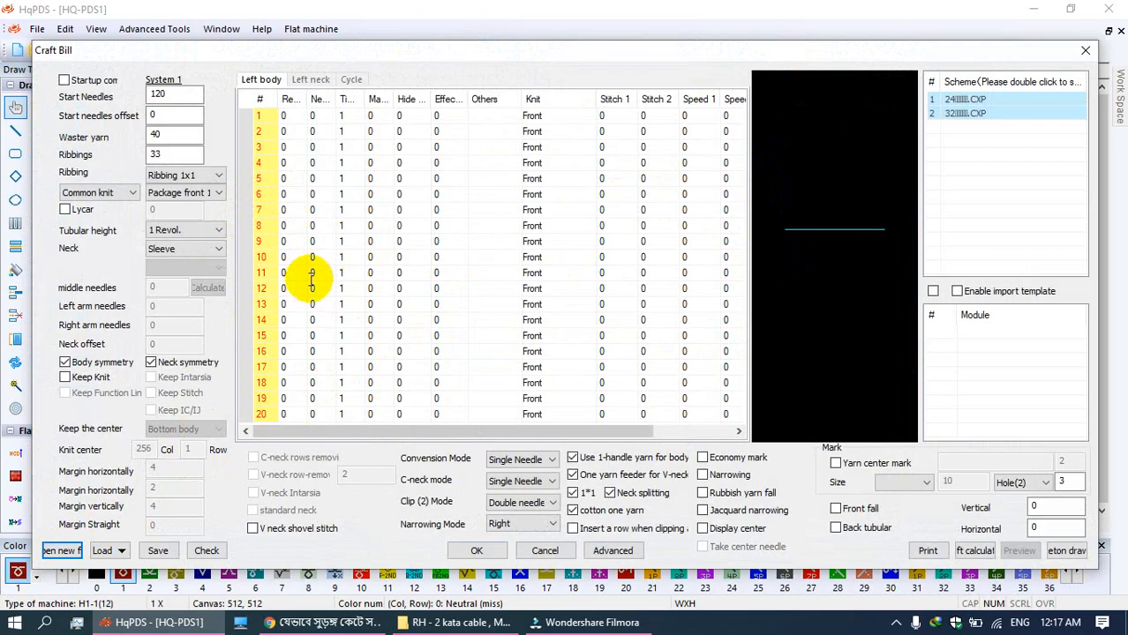
Step: Set the Craft Bill's Start Needles to 377 and its Ribbings to 39
{"action": "left_click", "coordinate": [192, 95]}
{"action": "double_click", "coordinate": [191, 96]}
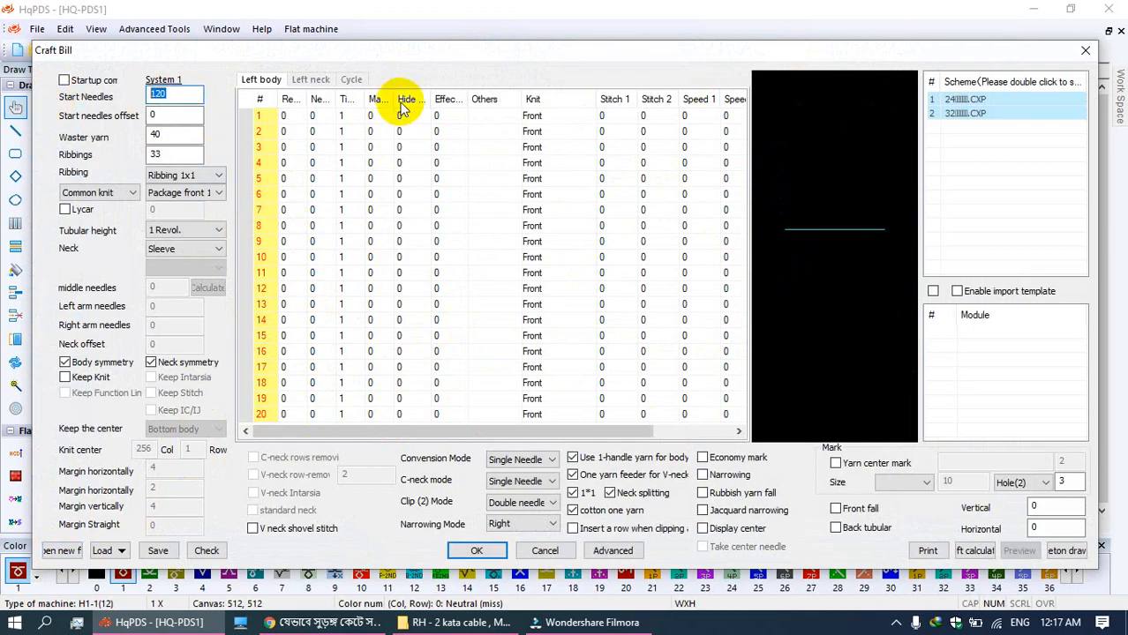
{"action": "type", "text": "377"}
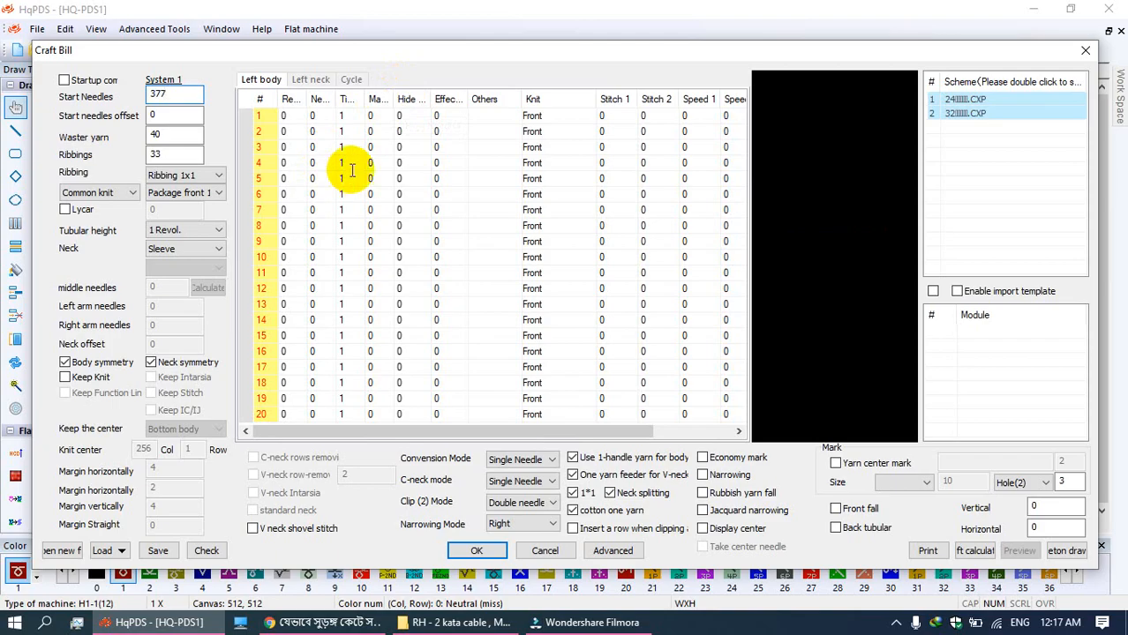
{"action": "left_click", "coordinate": [198, 177]}
{"action": "left_click", "coordinate": [197, 177]}
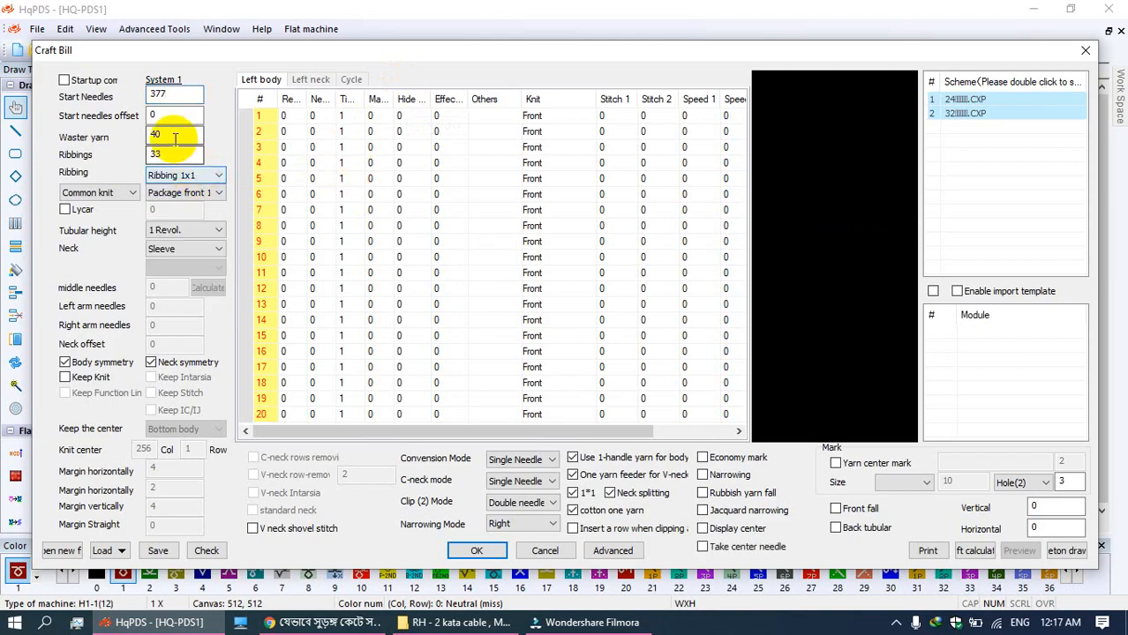
{"action": "left_click_drag", "start_coordinate": [175, 157], "coordinate": [111, 154]}
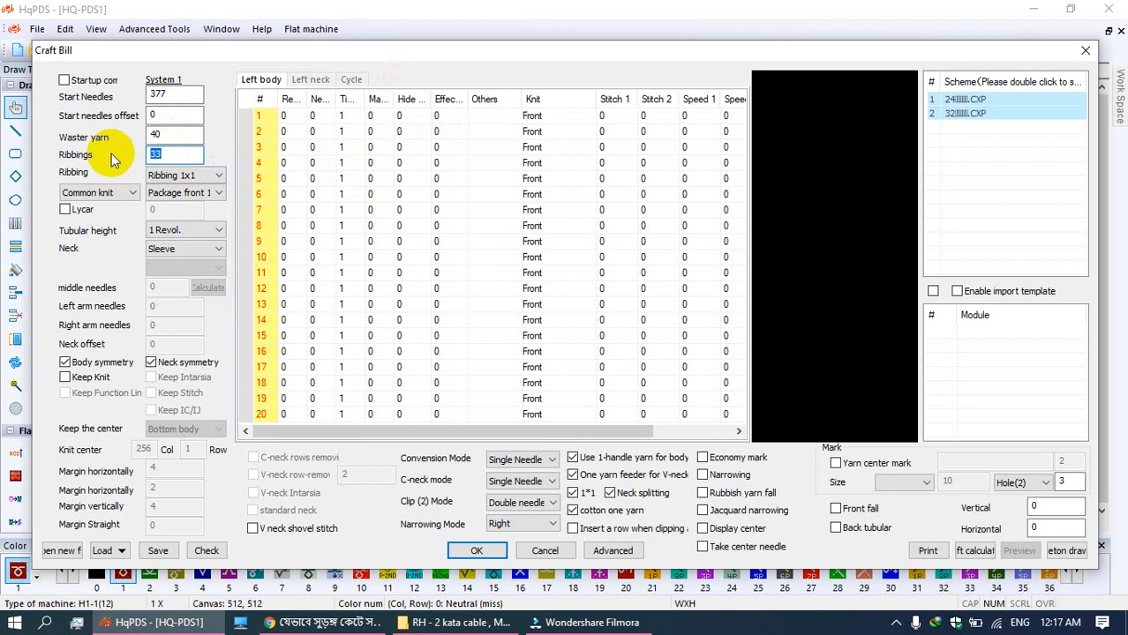
{"action": "type", "text": "39"}
{"action": "left_click", "coordinate": [168, 134]}
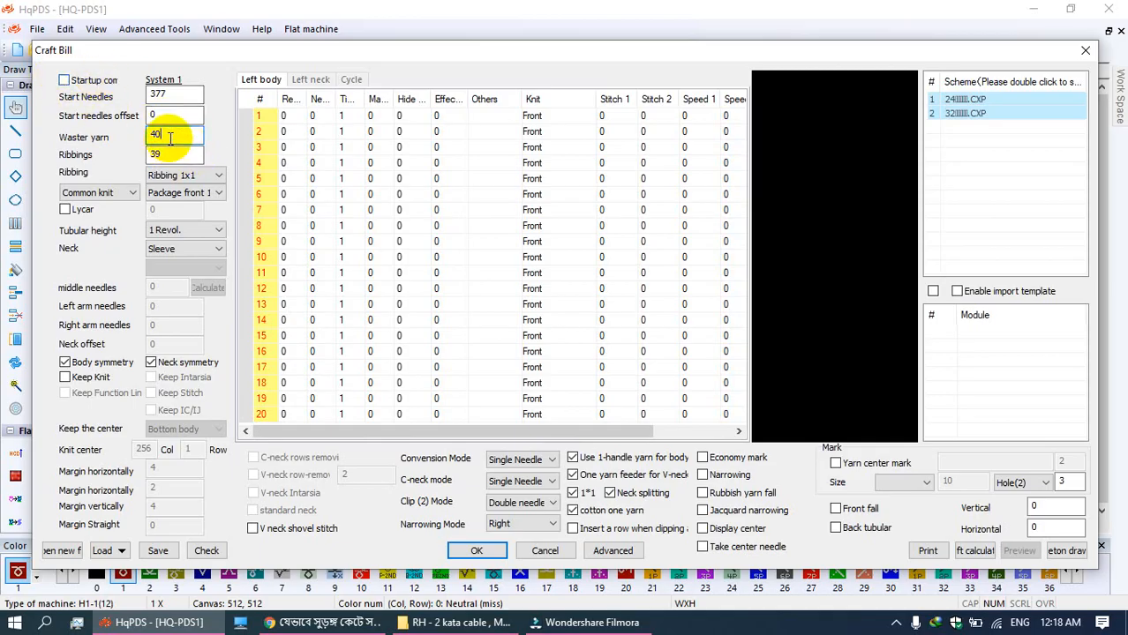
{"action": "left_click", "coordinate": [81, 80]}
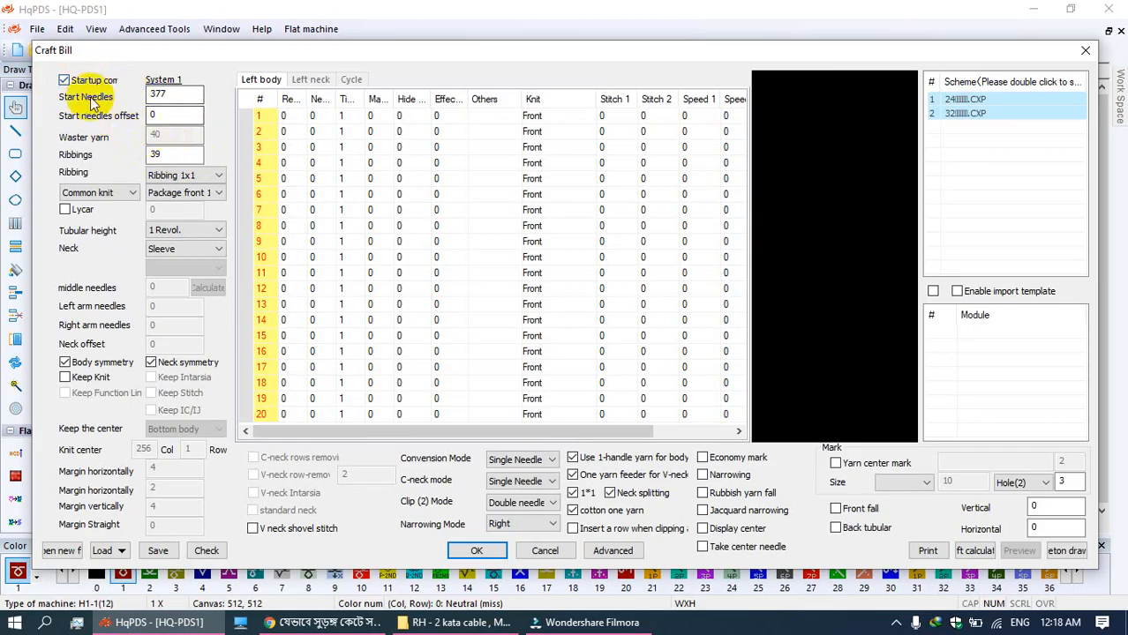
{"action": "left_click", "coordinate": [87, 81]}
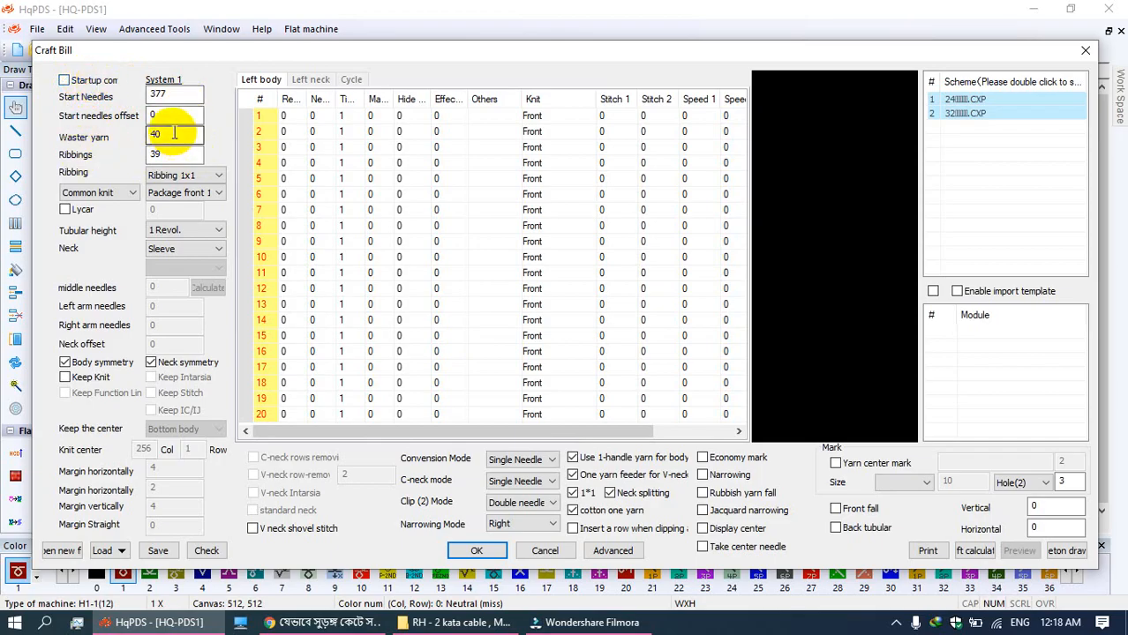
Step: Choose Ribbing 1x1 as the ribbing type, keeping Package front 1 as the package option
{"action": "left_click", "coordinate": [197, 176]}
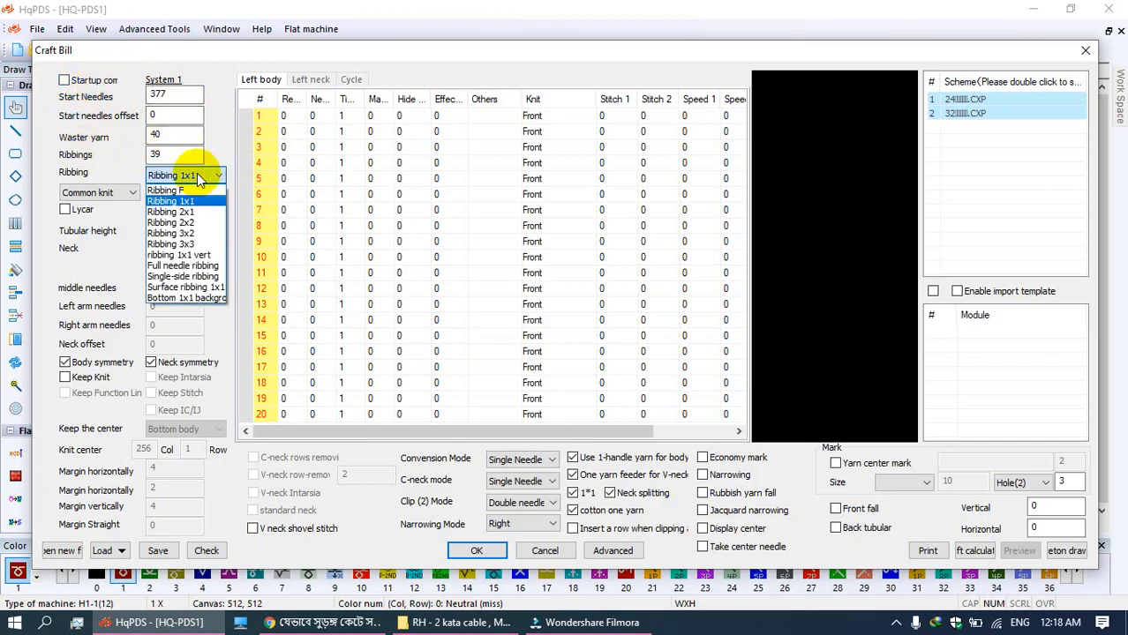
{"action": "left_click", "coordinate": [189, 200]}
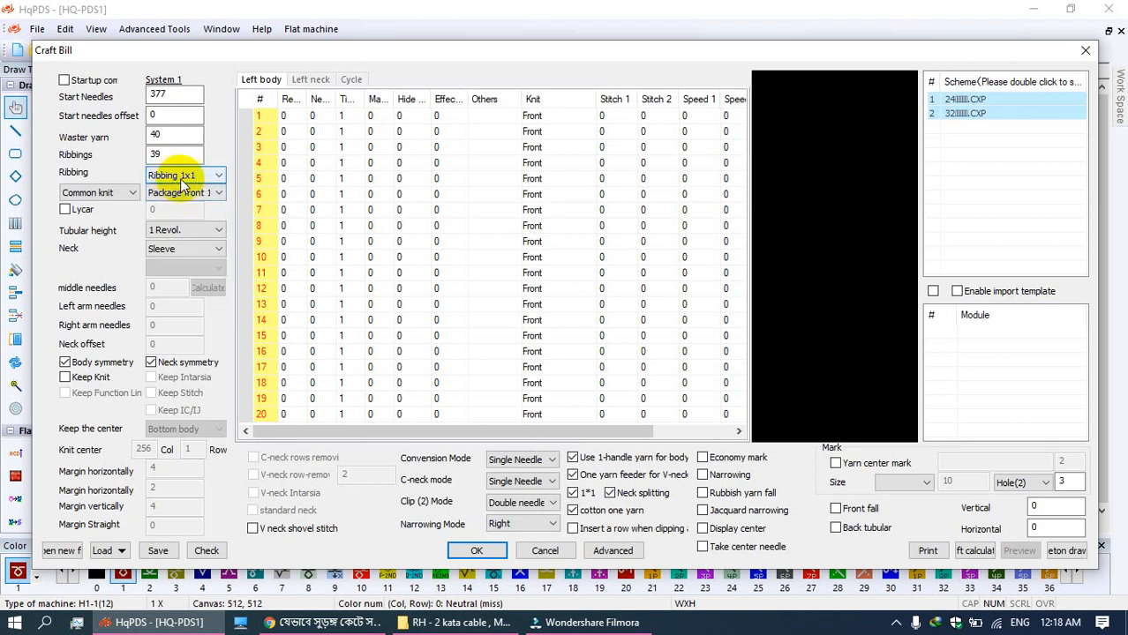
{"action": "left_click", "coordinate": [218, 193]}
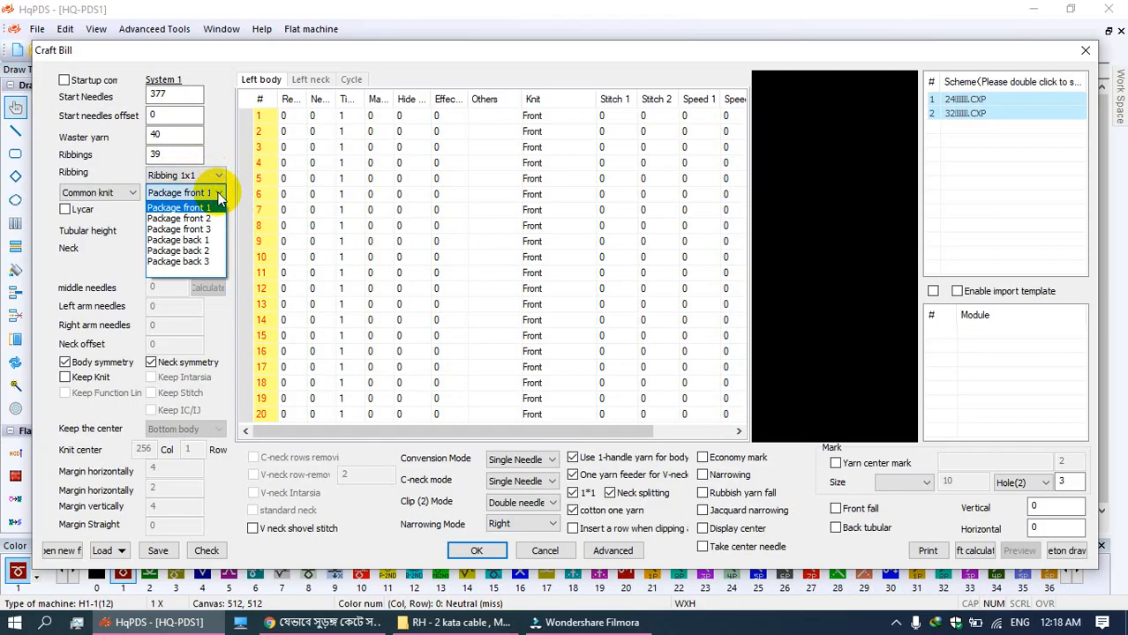
{"action": "left_click", "coordinate": [220, 177]}
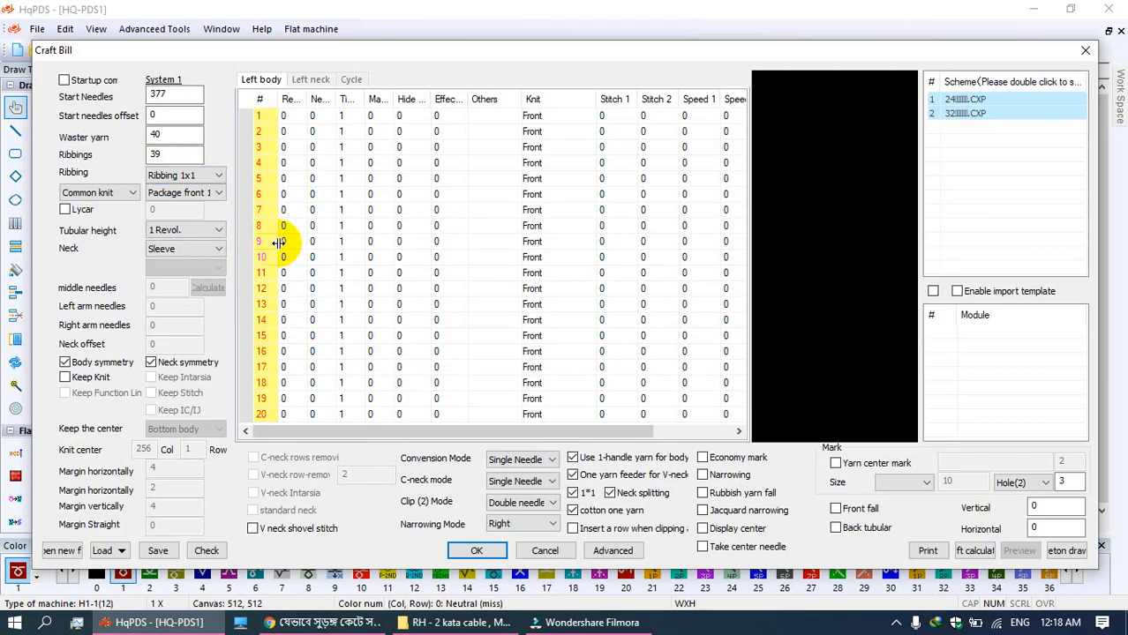
Step: Set row 1 of the left body to 0.5 revolutions and -12 needles
{"action": "left_click", "coordinate": [296, 120]}
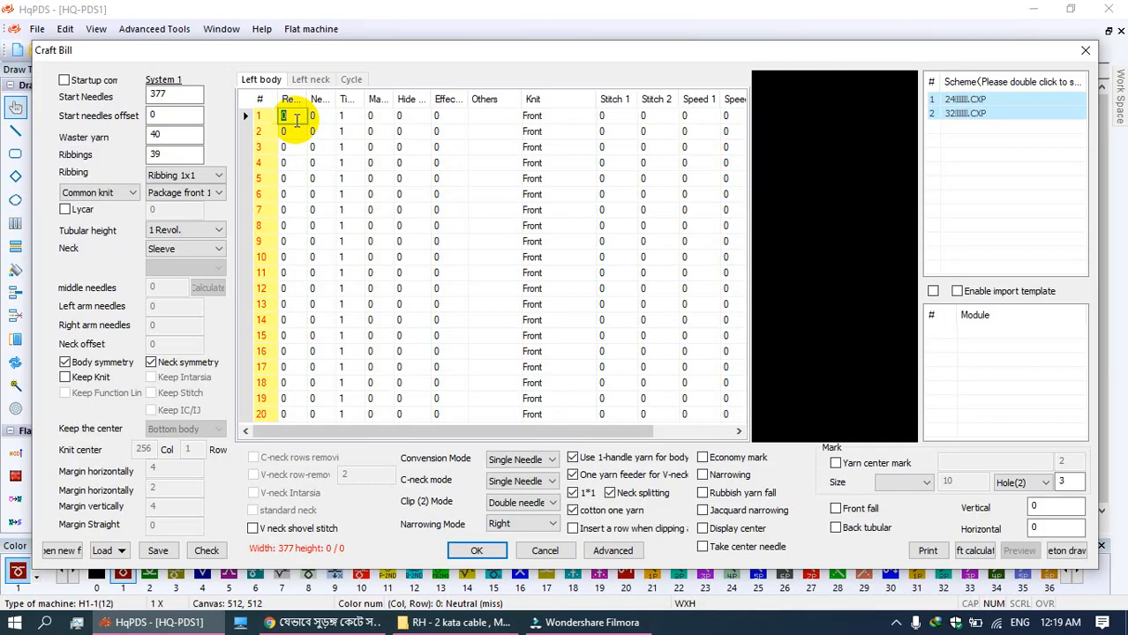
{"action": "type", "text": "1"}
{"action": "key", "text": "BackSpace"}
{"action": "type", "text": "5"}
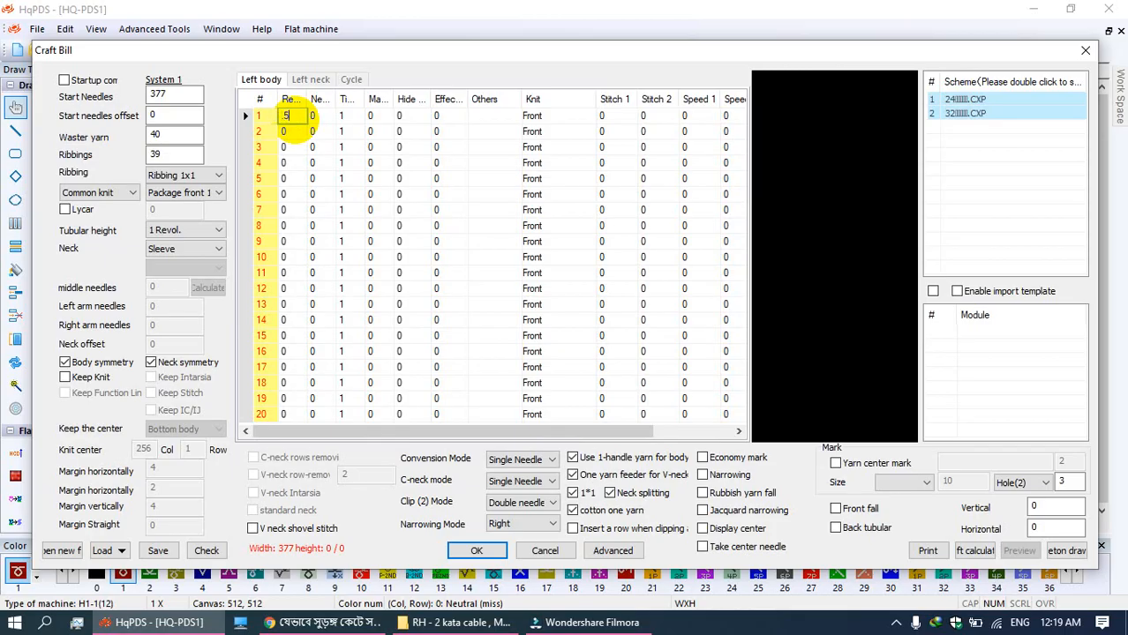
{"action": "left_click", "coordinate": [318, 118]}
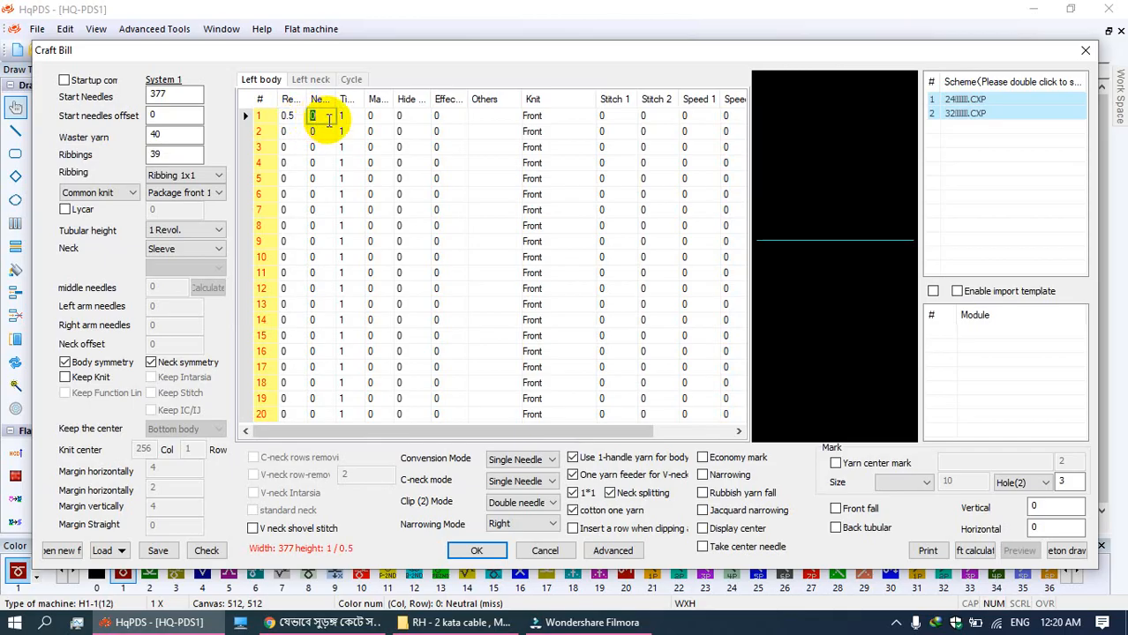
{"action": "type", "text": "12"}
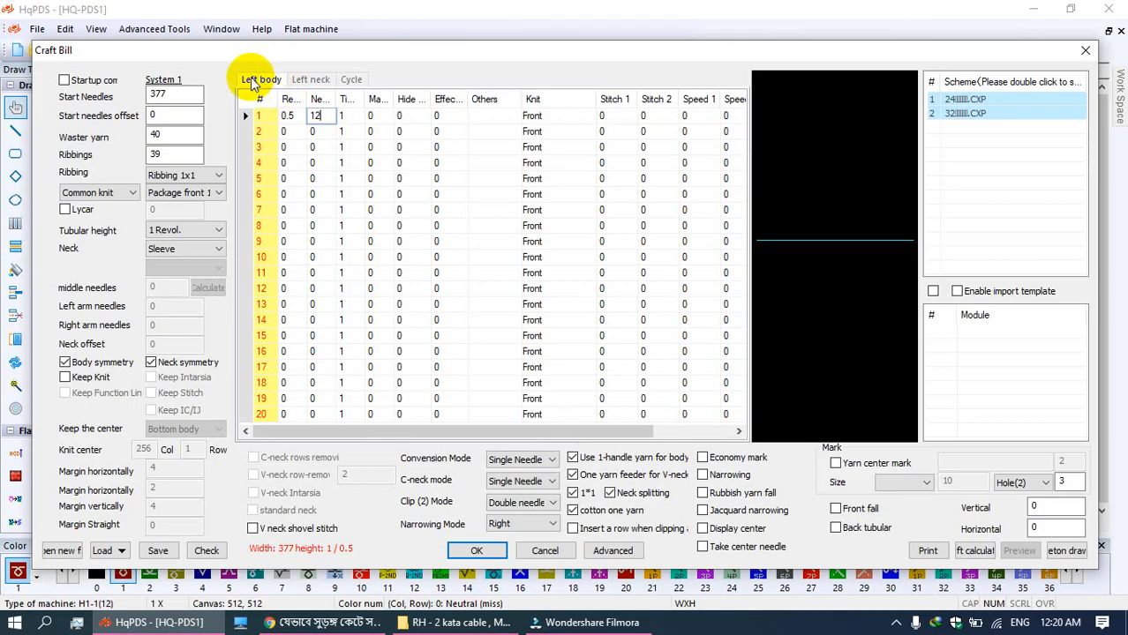
{"action": "left_click", "coordinate": [348, 120]}
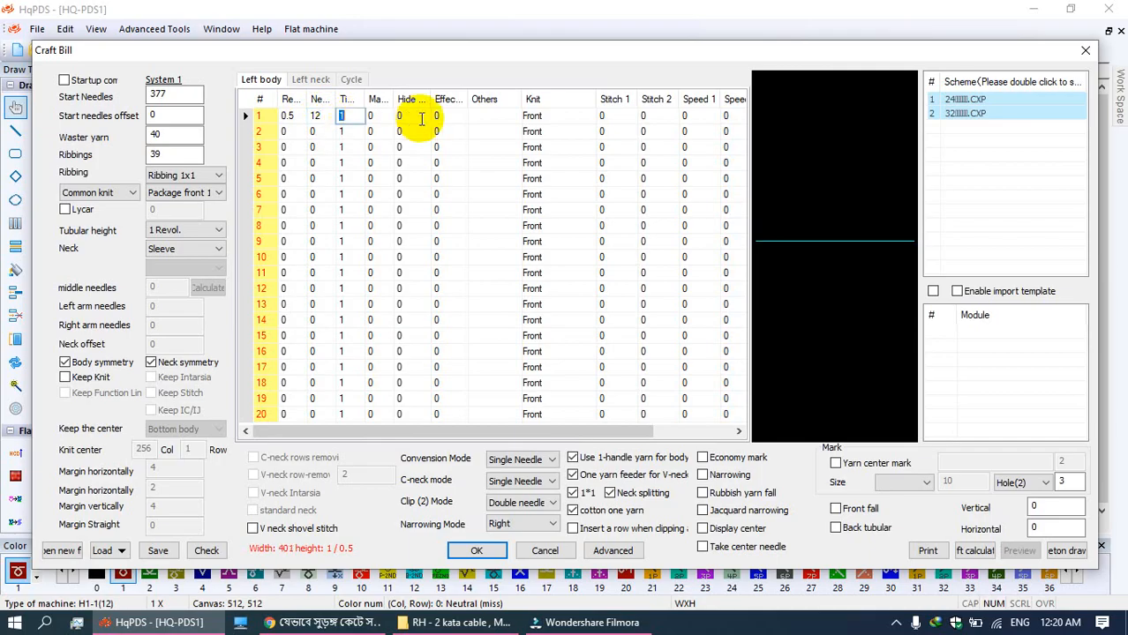
{"action": "left_click", "coordinate": [316, 118]}
{"action": "type", "text": "-12"}
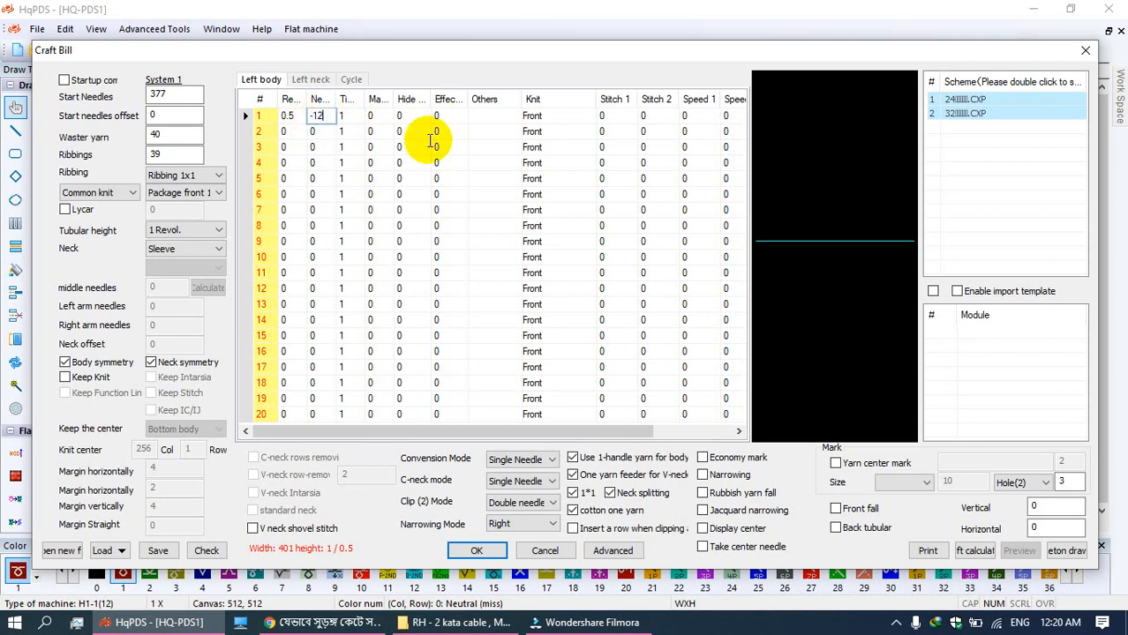
Step: Assign the Shortening option under Others to row 1 of the left body
{"action": "left_click", "coordinate": [490, 118]}
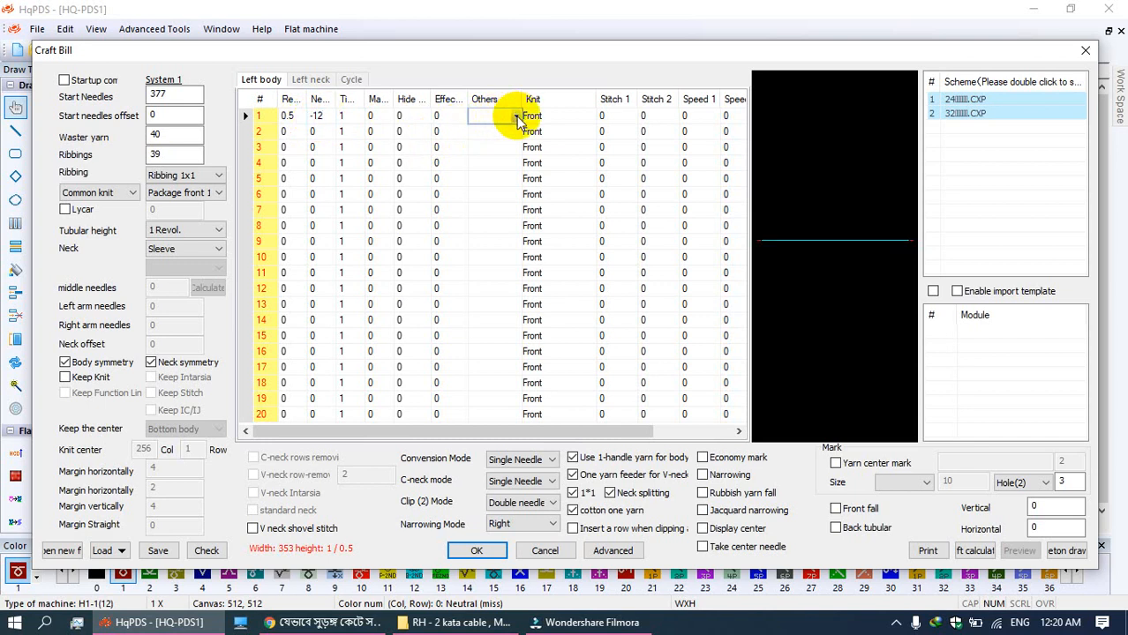
{"action": "left_click", "coordinate": [516, 117]}
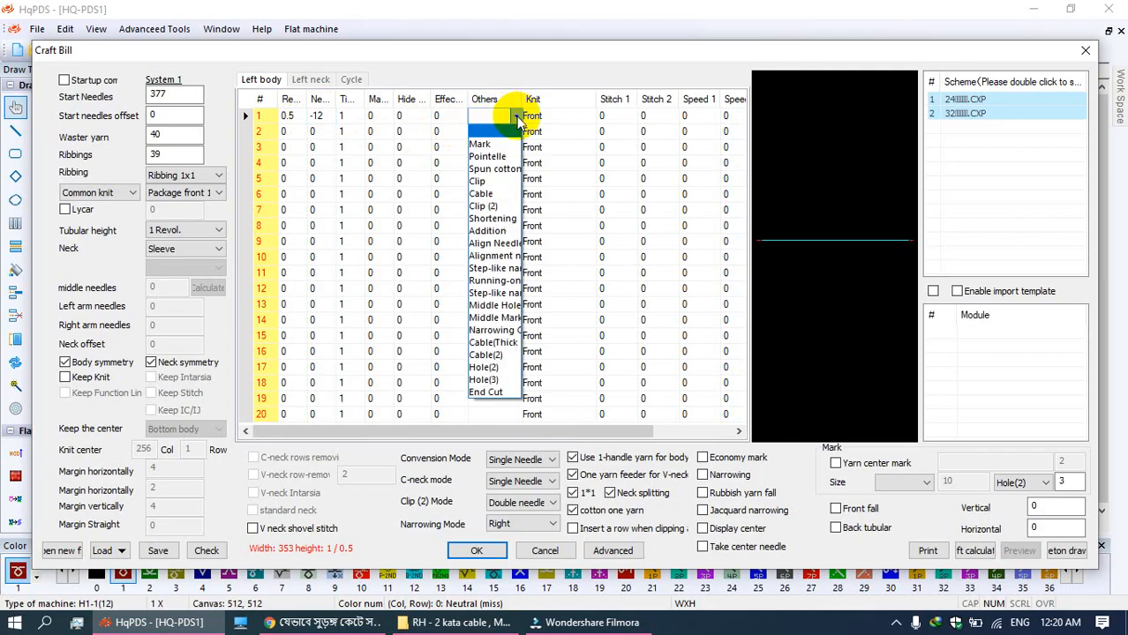
{"action": "left_click", "coordinate": [501, 219]}
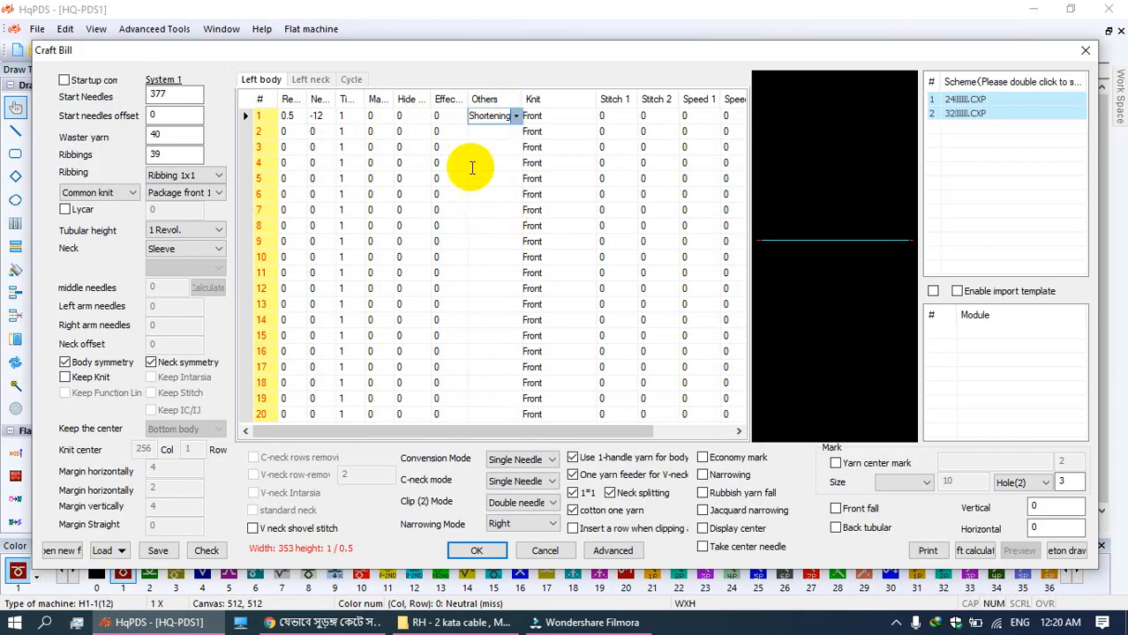
Step: Set row 2 of the left body to 155.5 revolutions and -26 needles
{"action": "left_click", "coordinate": [291, 134]}
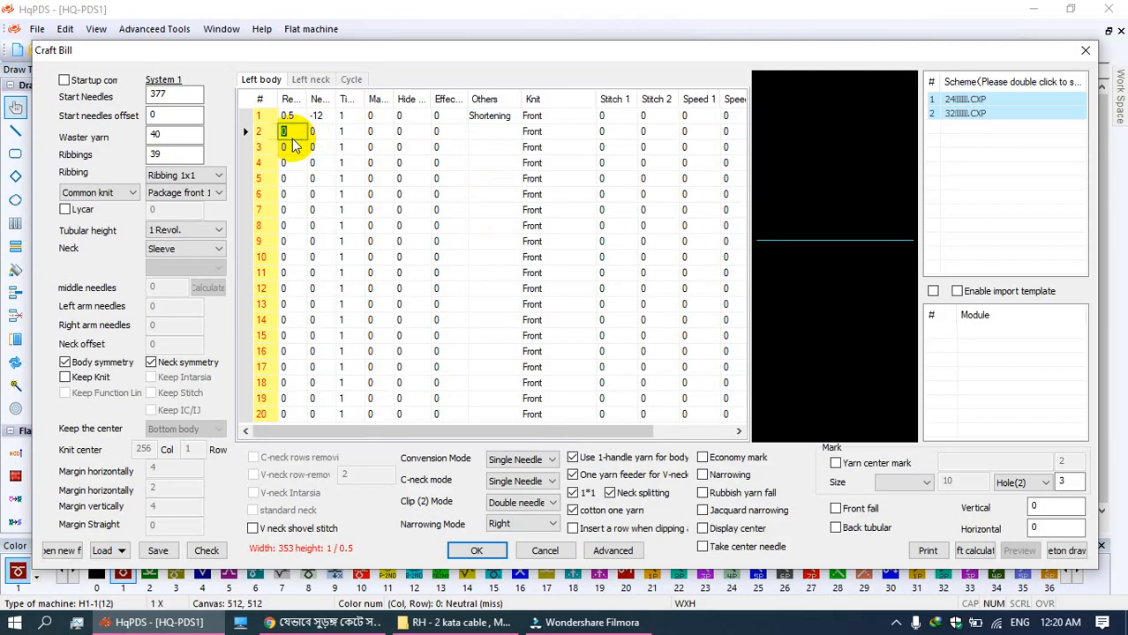
{"action": "type", "text": "155.5"}
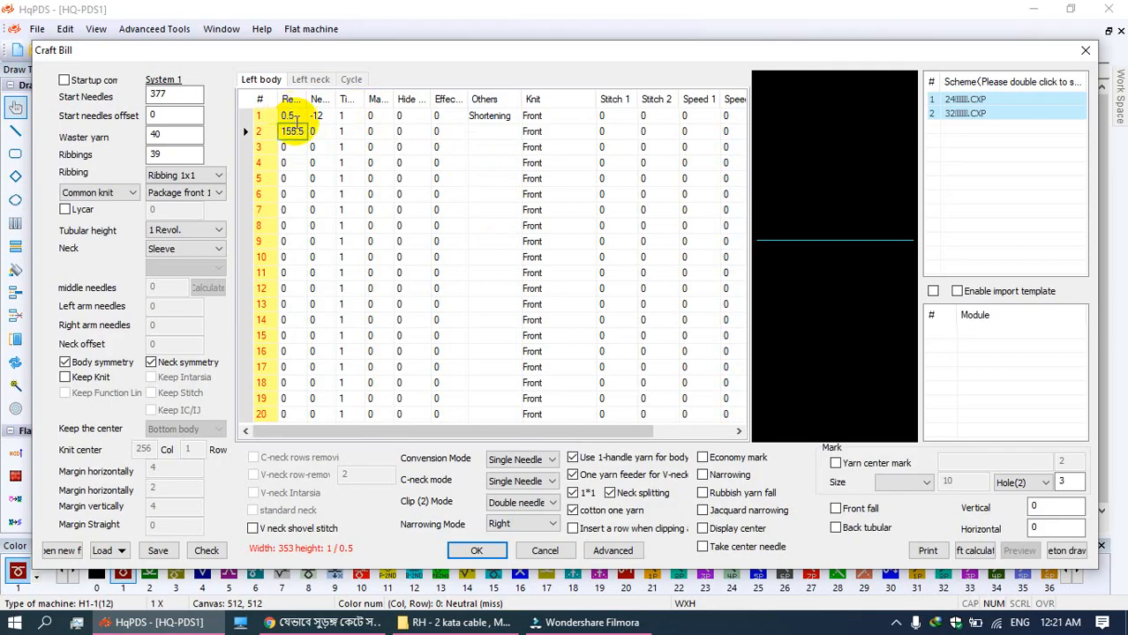
{"action": "left_click", "coordinate": [294, 147]}
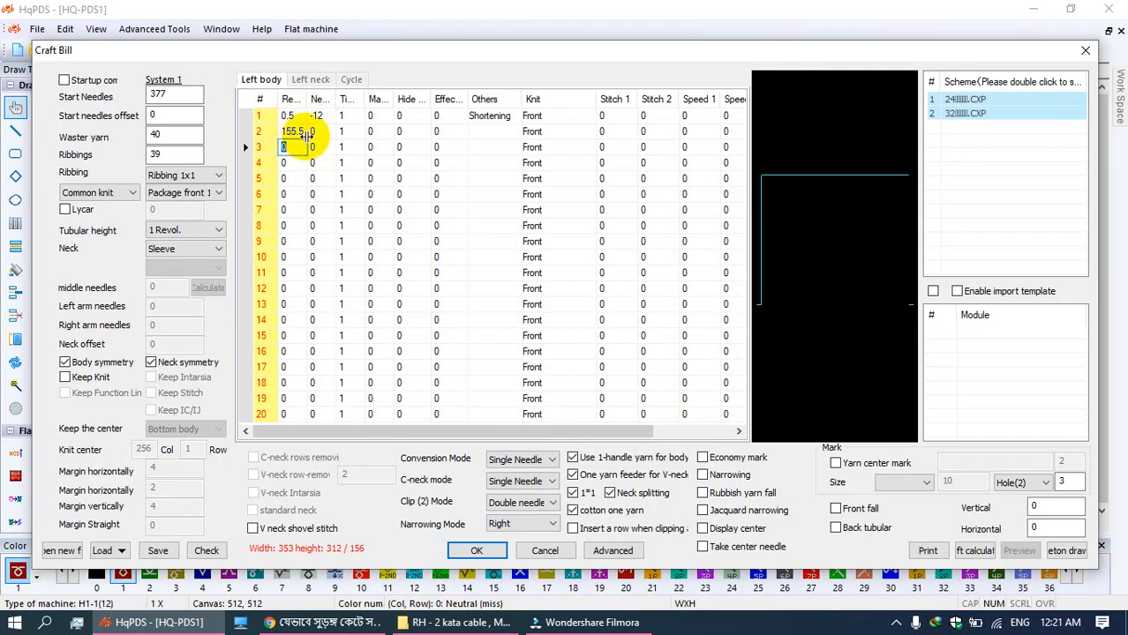
{"action": "left_click", "coordinate": [319, 132]}
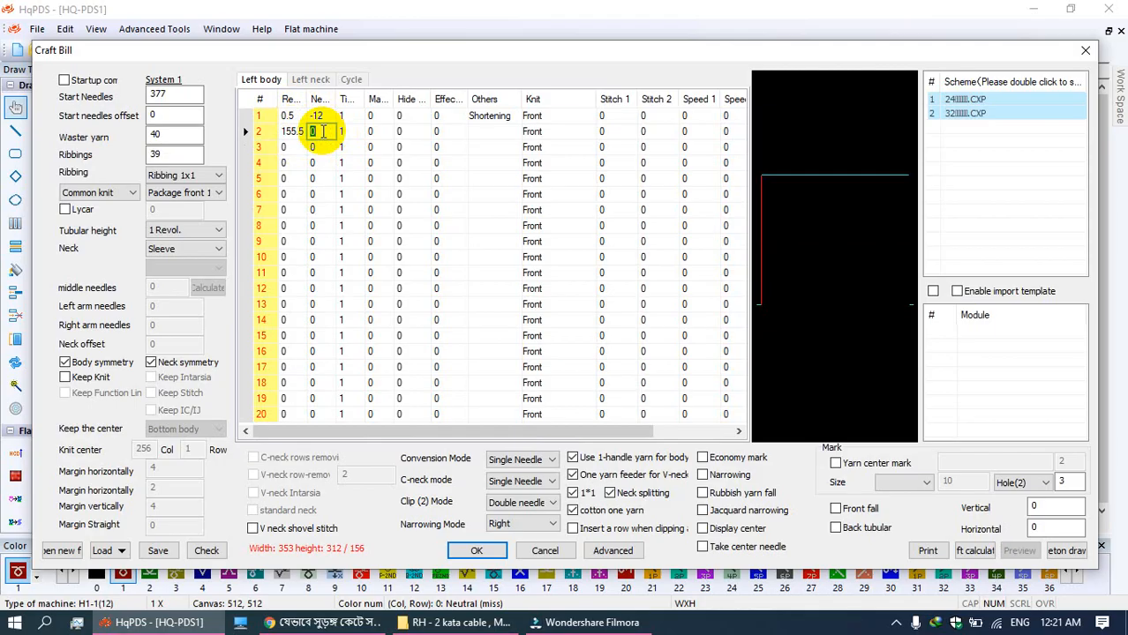
{"action": "type", "text": "26"}
{"action": "key", "text": "BackSpace"}
{"action": "key", "text": "BackSpace"}
{"action": "type", "text": "-26"}
{"action": "key", "text": "Tab"}
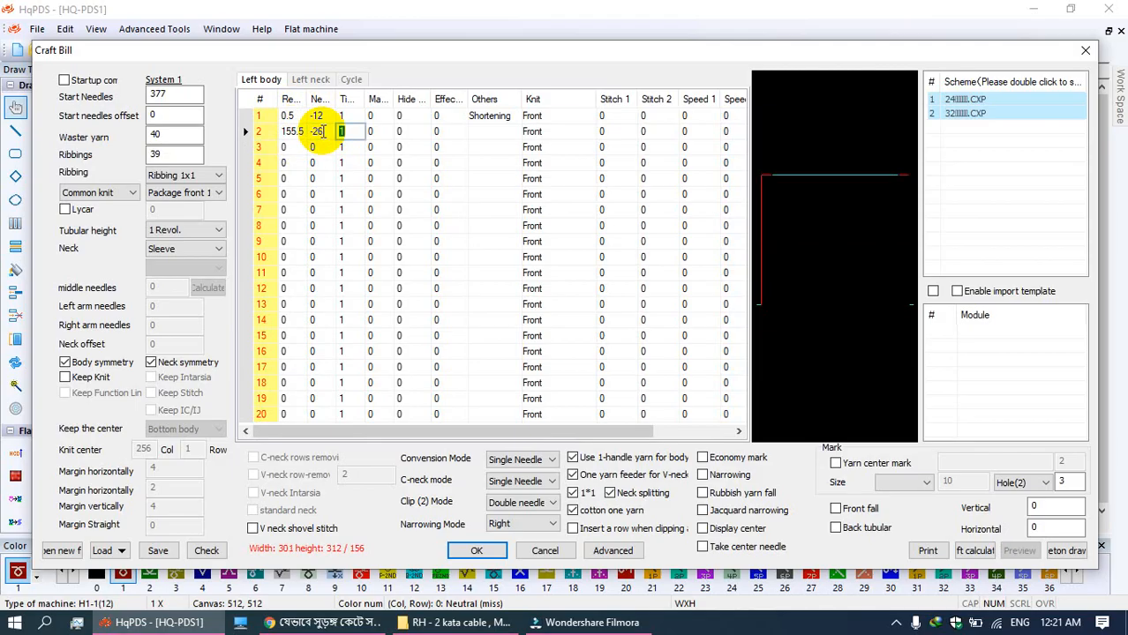
Step: Assign the Clip (2) option under Others to row 2 of the left body
{"action": "left_click", "coordinate": [516, 132]}
{"action": "left_click", "coordinate": [517, 133]}
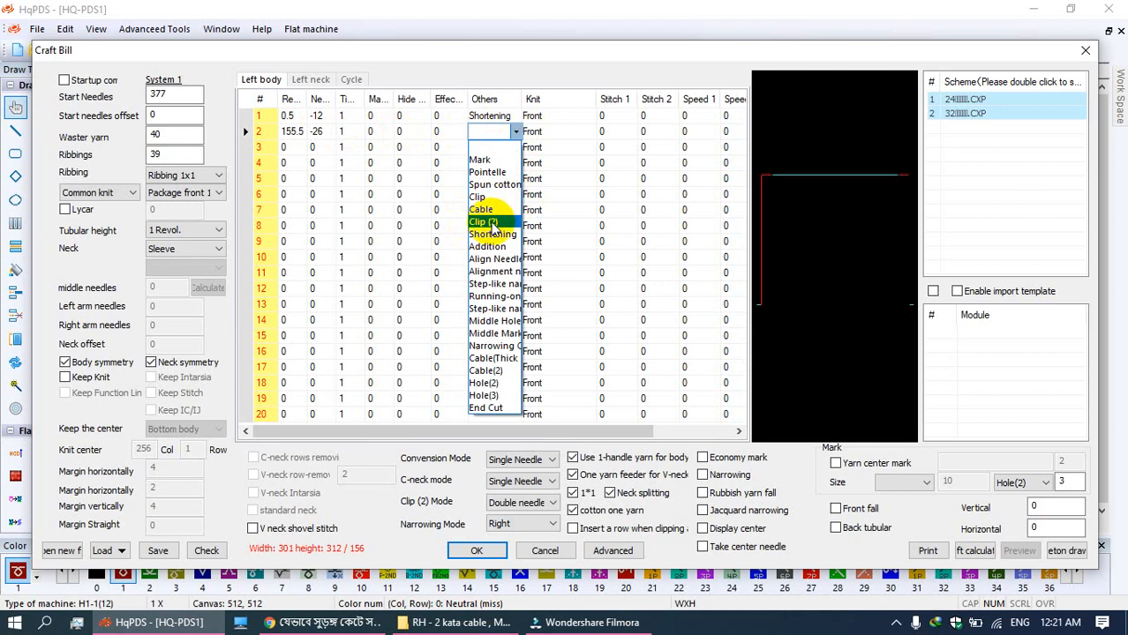
{"action": "left_click", "coordinate": [491, 223]}
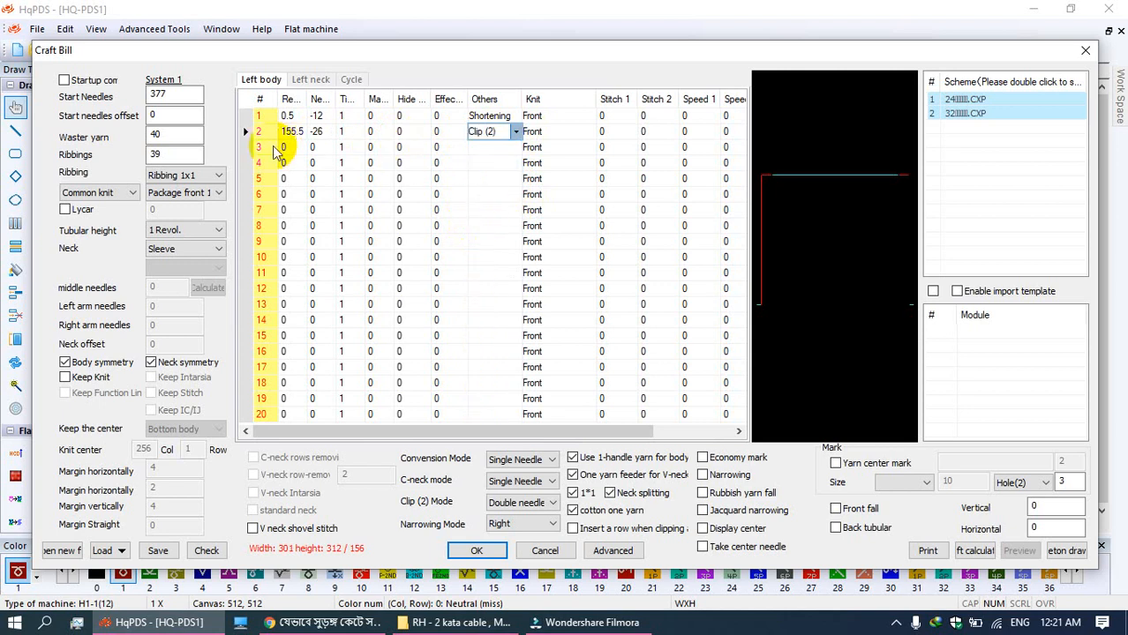
Step: Set row 3 of the left body to 1 revolution and -2 needles
{"action": "left_click", "coordinate": [297, 146]}
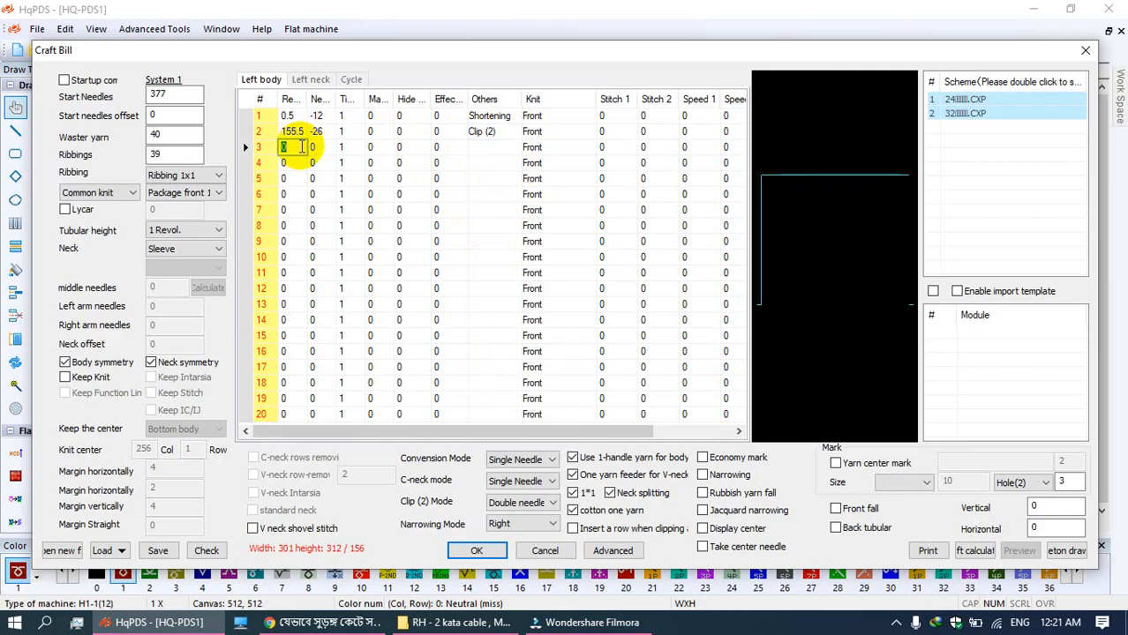
{"action": "type", "text": "1"}
{"action": "key", "text": "Tab"}
{"action": "type", "text": "-2"}
{"action": "key", "text": "Tab"}
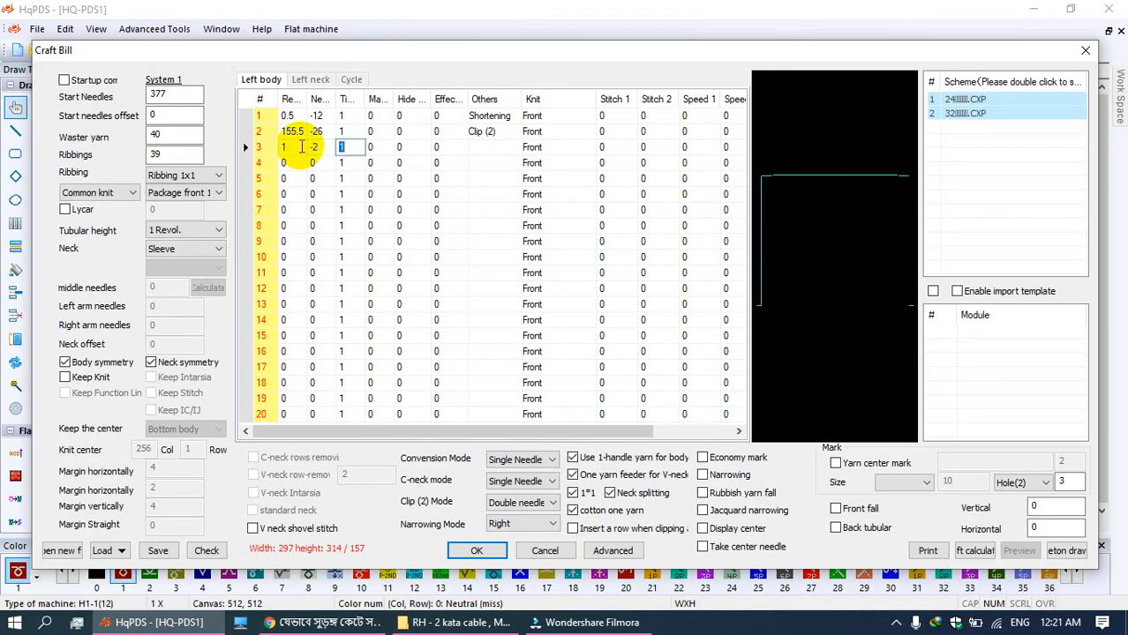
{"action": "key", "text": "Tab"}
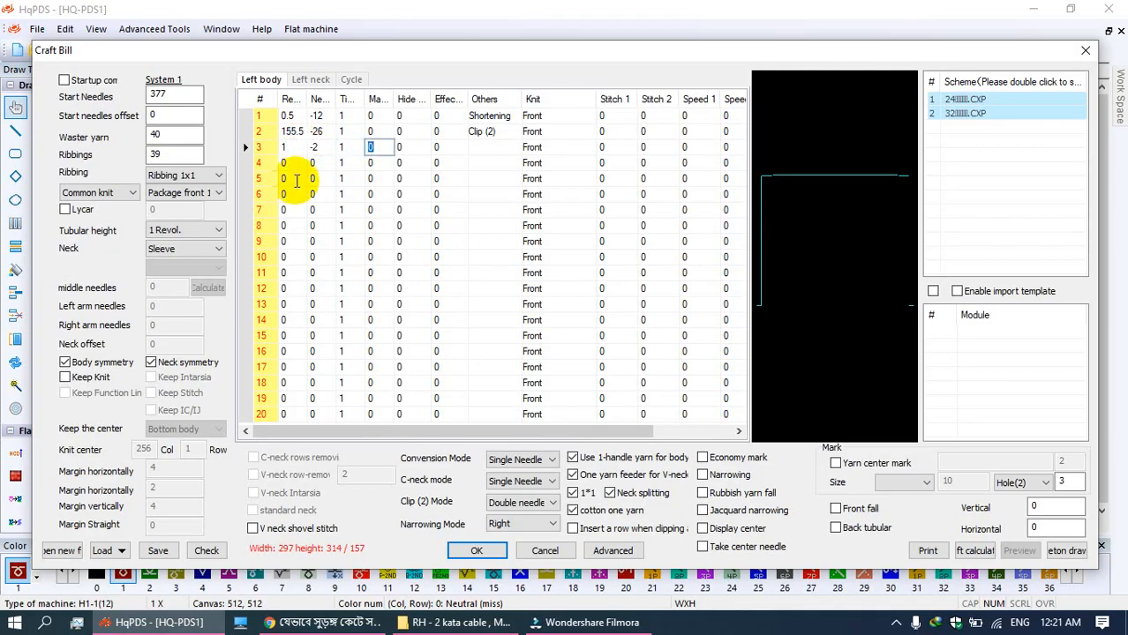
Step: Set row 4 of the left body to 1 revolution and -2 needles
{"action": "left_click", "coordinate": [295, 167]}
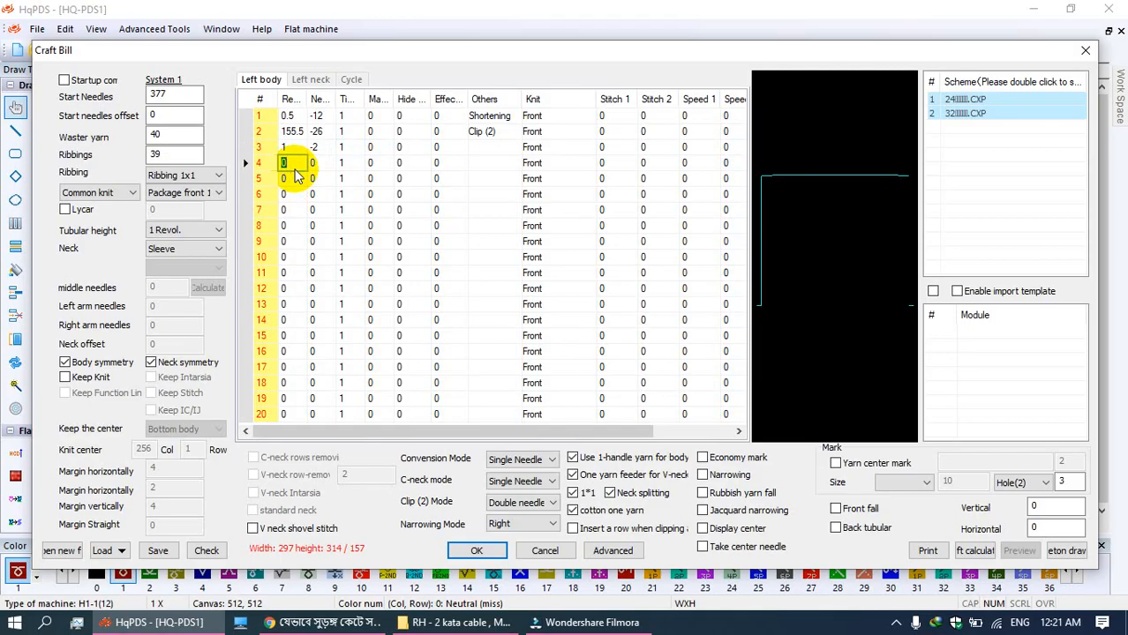
{"action": "type", "text": "1"}
{"action": "key", "text": "Tab"}
{"action": "type", "text": "-2"}
{"action": "key", "text": "Tab"}
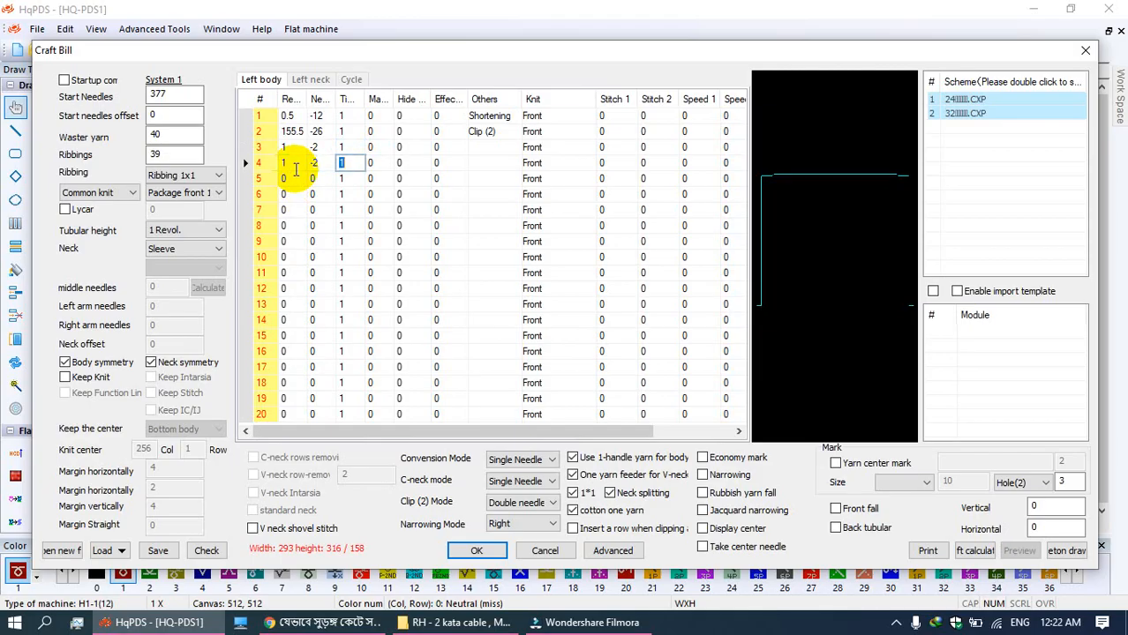
Step: Repeat left-body row 4 8 times, and set row 5 to 2 revolutions, -2 needles and 20 times
{"action": "type", "text": "8"}
{"action": "key", "text": "Tab"}
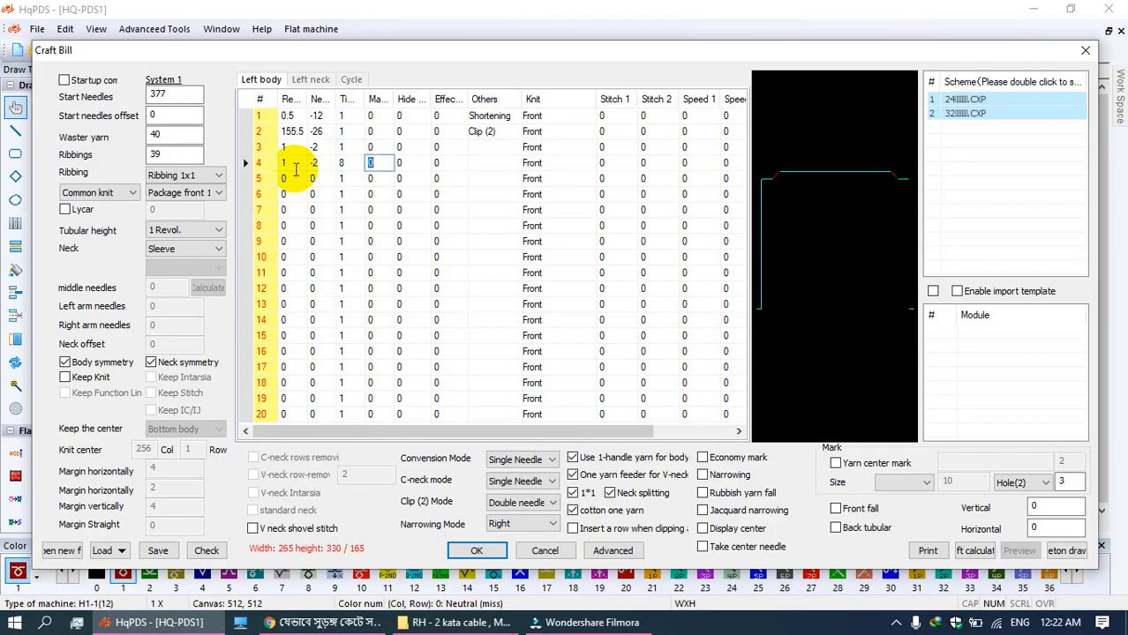
{"action": "left_click", "coordinate": [289, 179]}
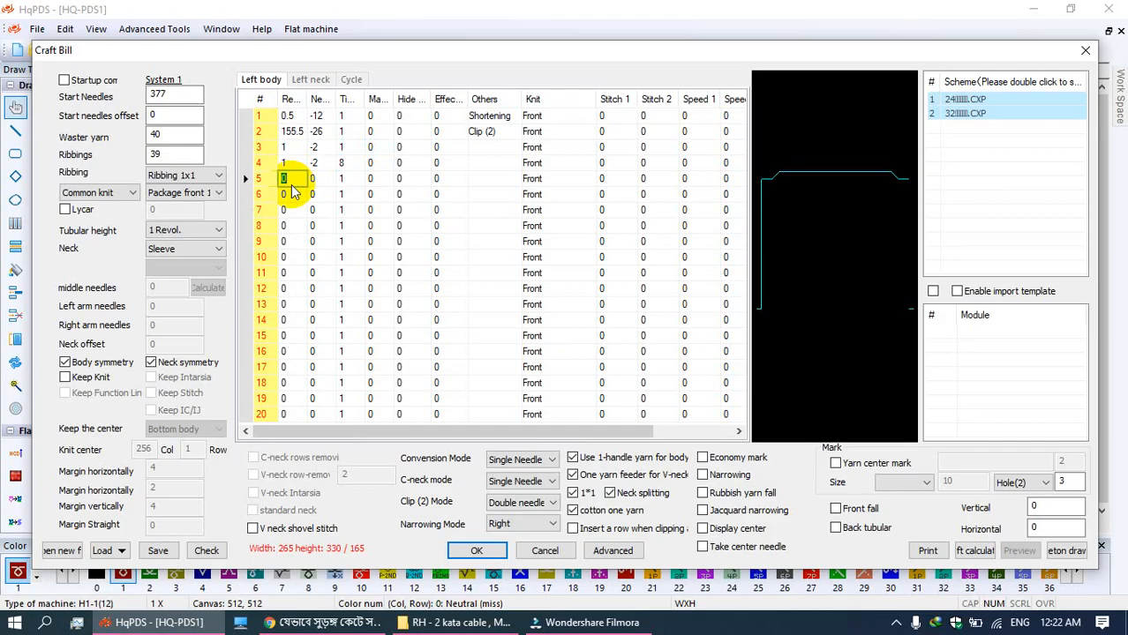
{"action": "type", "text": "2"}
{"action": "key", "text": "Tab"}
{"action": "type", "text": "-2"}
{"action": "key", "text": "Tab"}
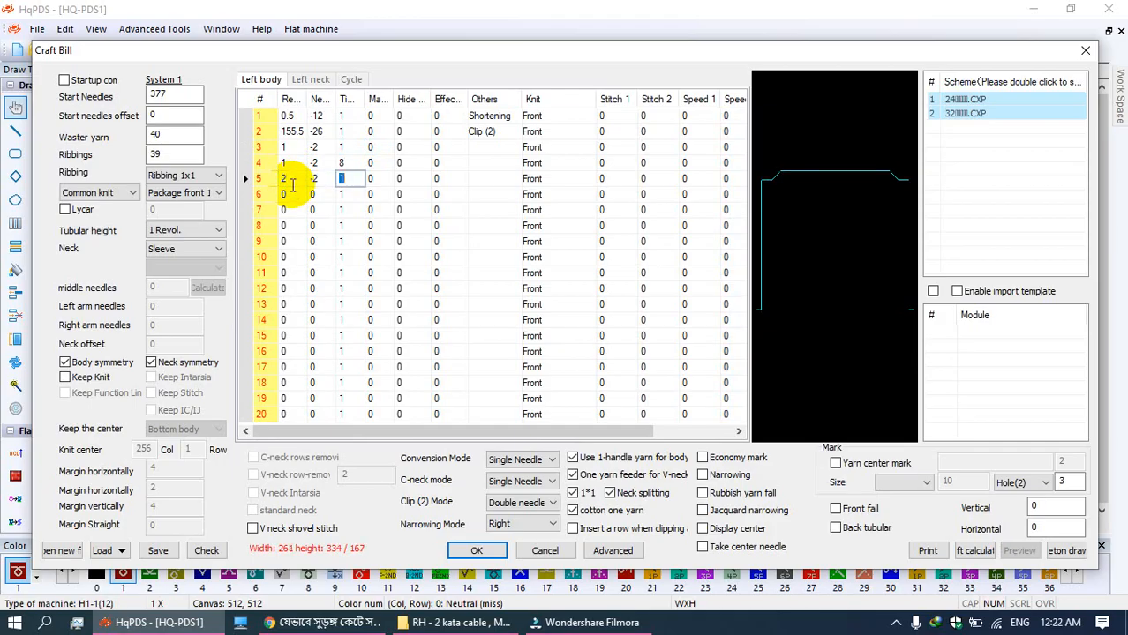
{"action": "type", "text": "20"}
{"action": "key", "text": "Tab"}
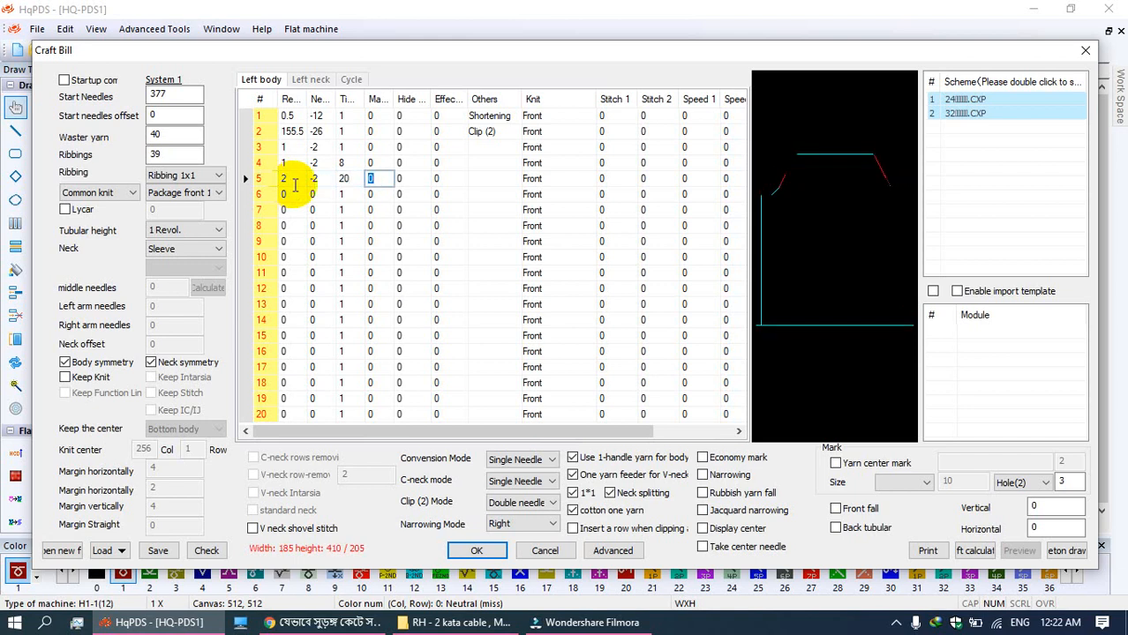
Step: Assign the Mark option under Others to row 5 of the left body
{"action": "left_click", "coordinate": [494, 179]}
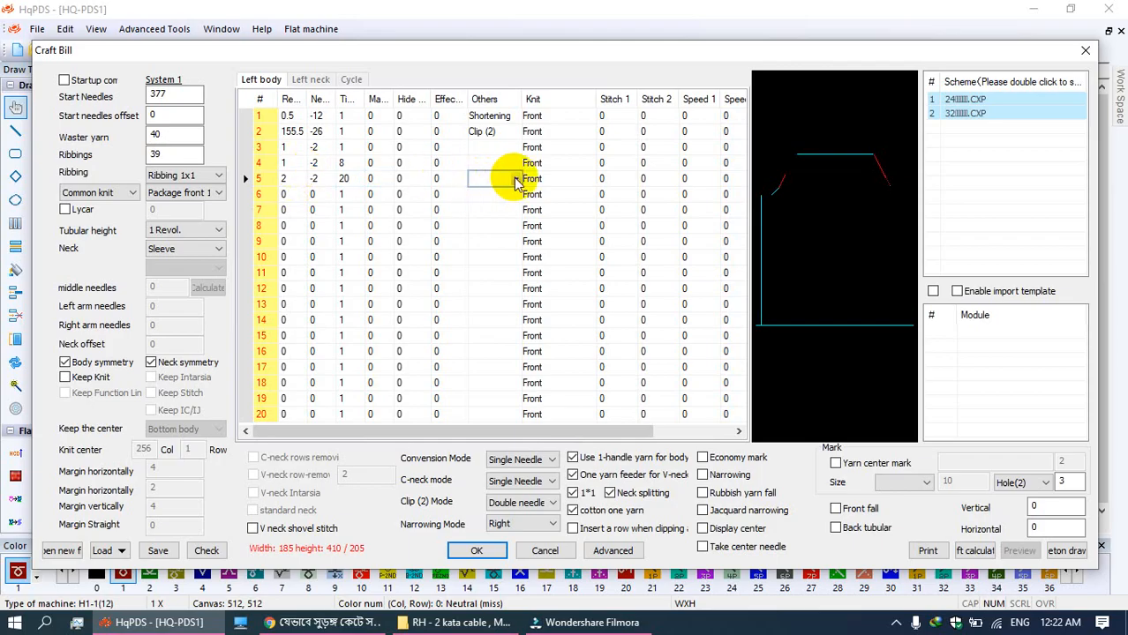
{"action": "left_click", "coordinate": [517, 180]}
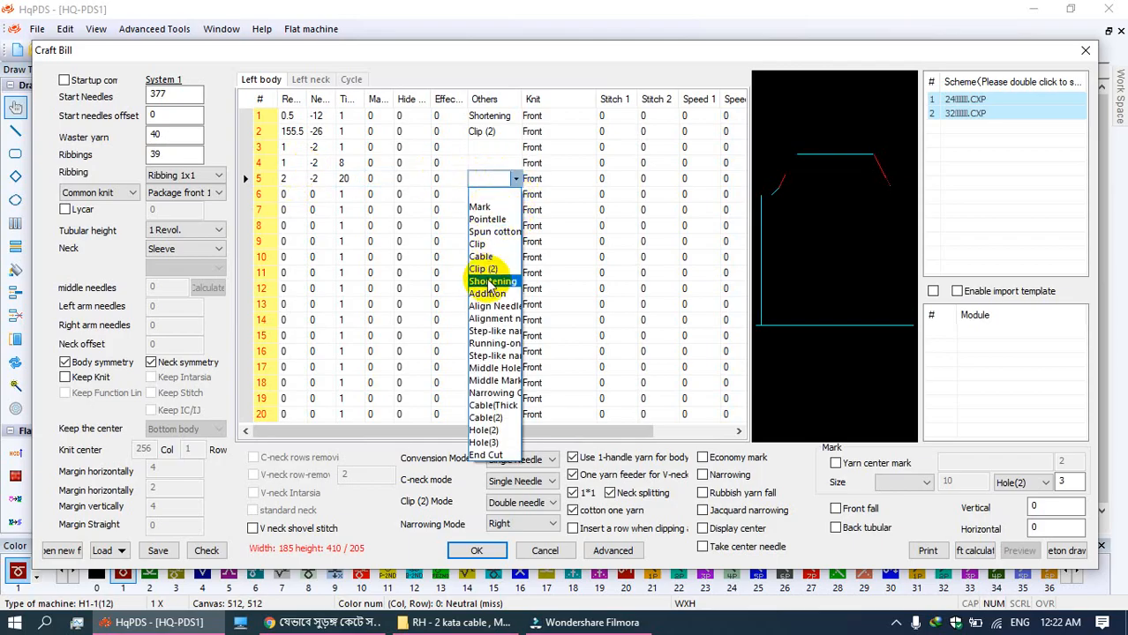
{"action": "left_click", "coordinate": [479, 207]}
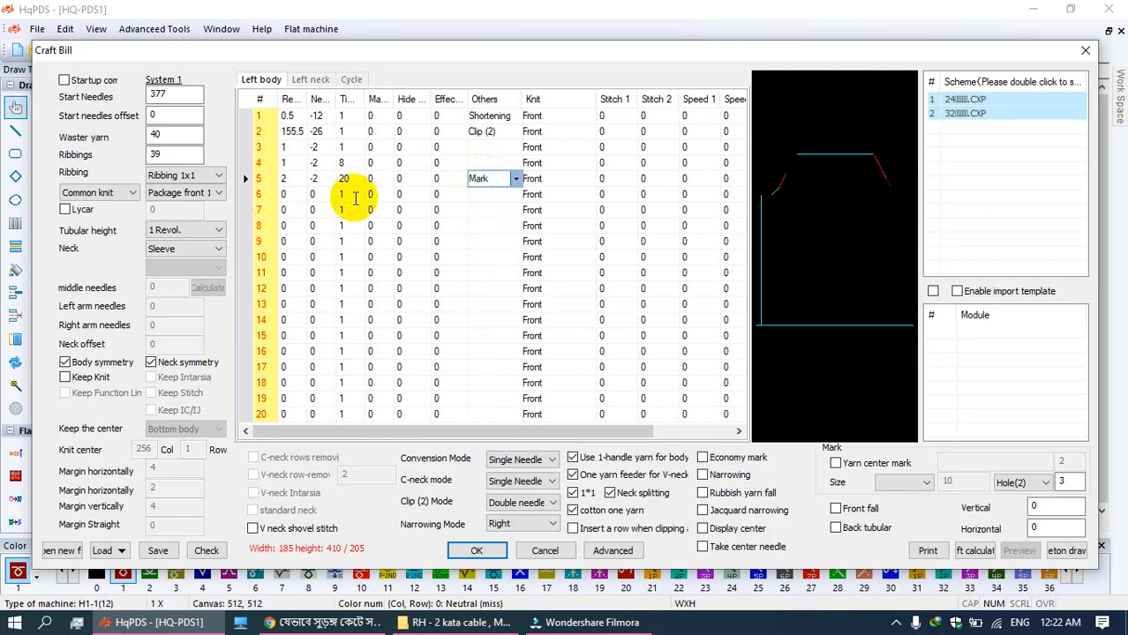
Step: Set row 6 of the left body to 2 revolutions, -2 needles and 12 times
{"action": "left_click", "coordinate": [295, 195]}
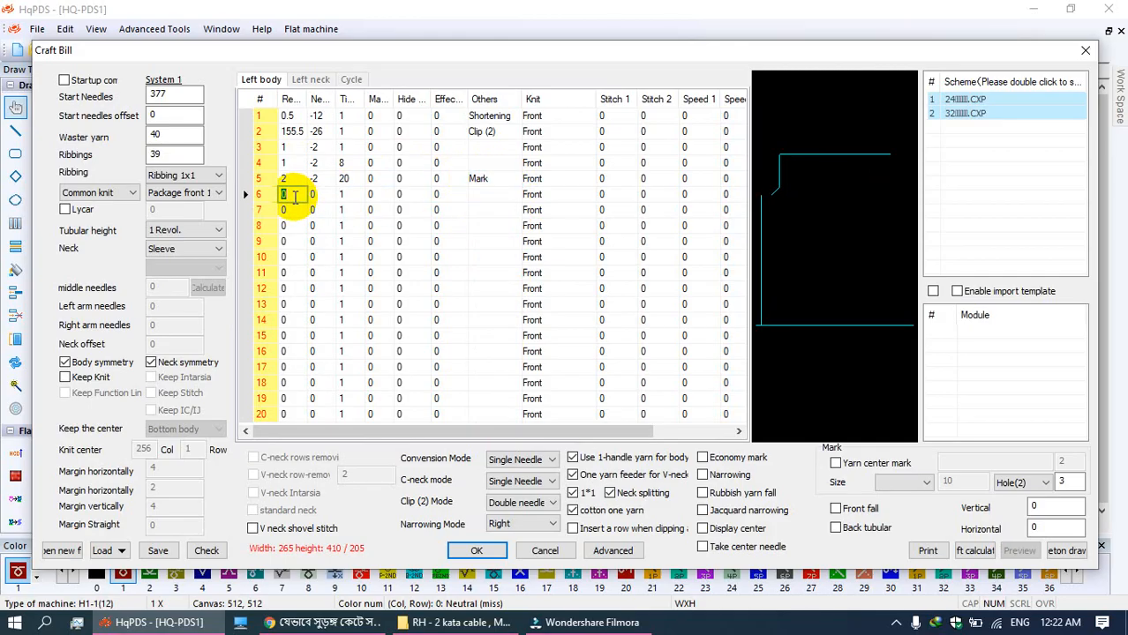
{"action": "type", "text": "2"}
{"action": "key", "text": "Tab"}
{"action": "type", "text": "-2"}
{"action": "key", "text": "Tab"}
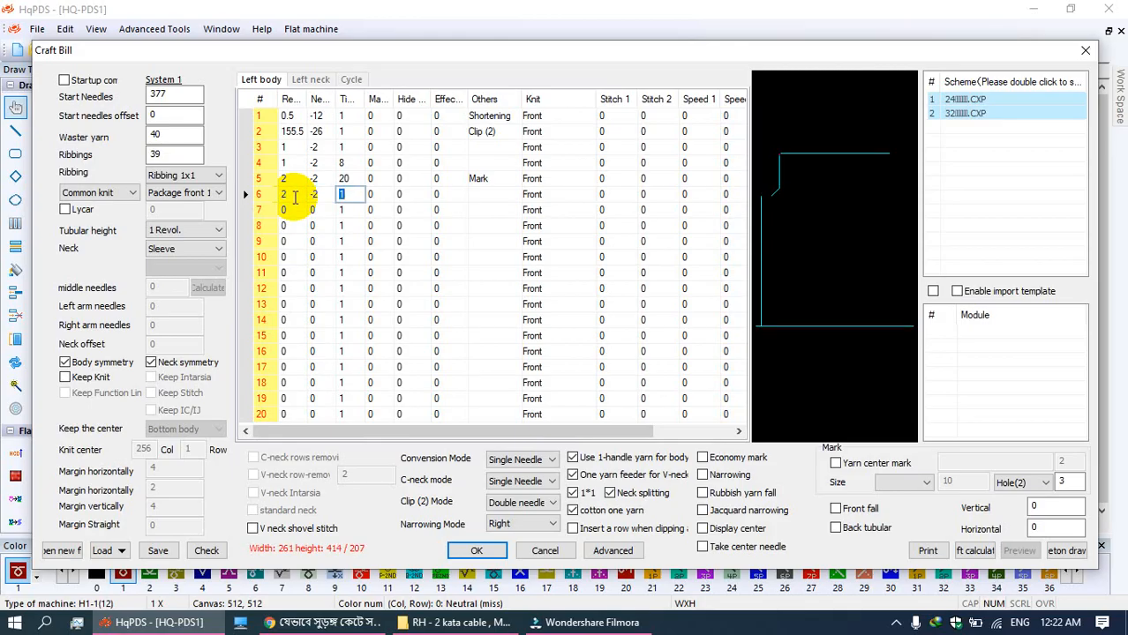
{"action": "type", "text": "12"}
{"action": "key", "text": "Tab"}
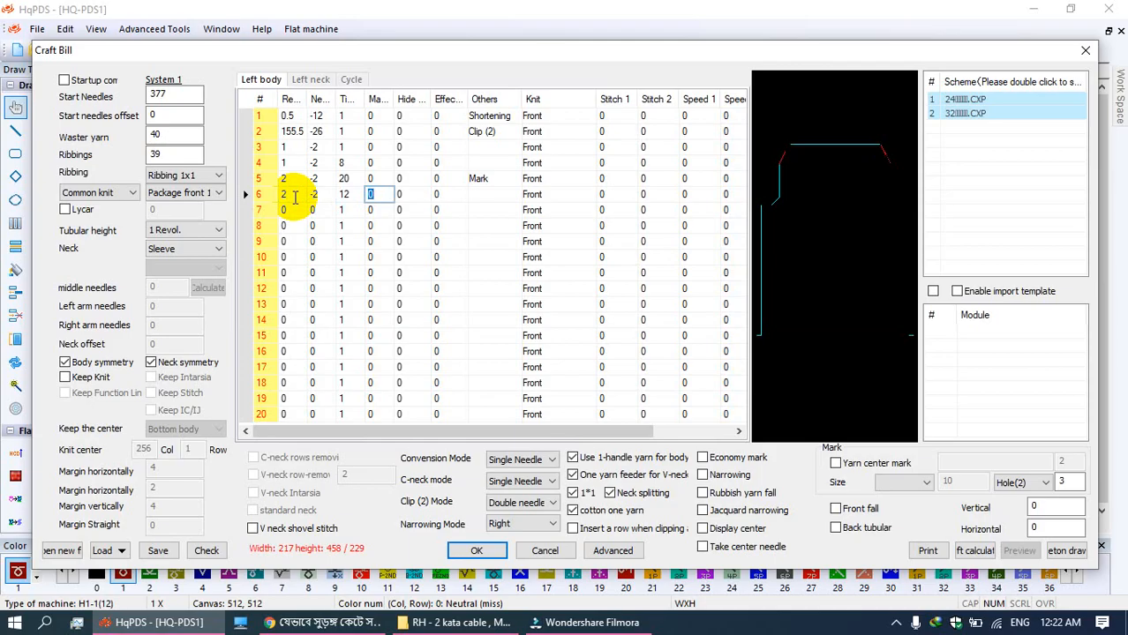
Step: Set row 7 of the left body to 1 revolution, -2 needles and 10 times
{"action": "left_click", "coordinate": [294, 212]}
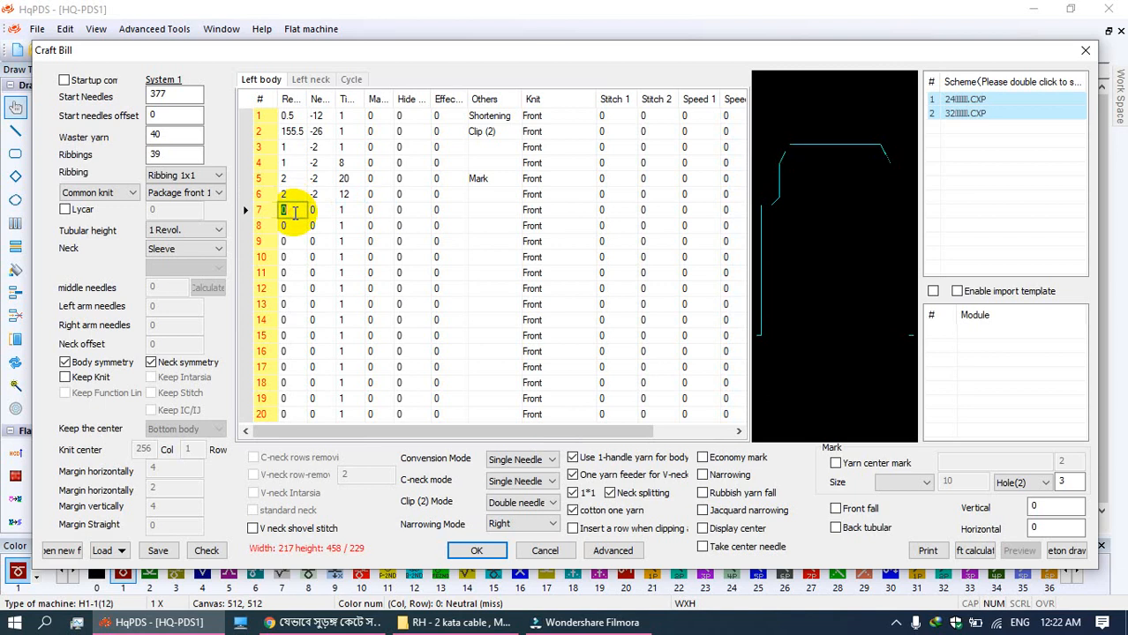
{"action": "type", "text": "1"}
{"action": "key", "text": "Tab"}
{"action": "type", "text": "1-2"}
{"action": "key", "text": "Tab"}
{"action": "type", "text": "10"}
{"action": "key", "text": "Tab"}
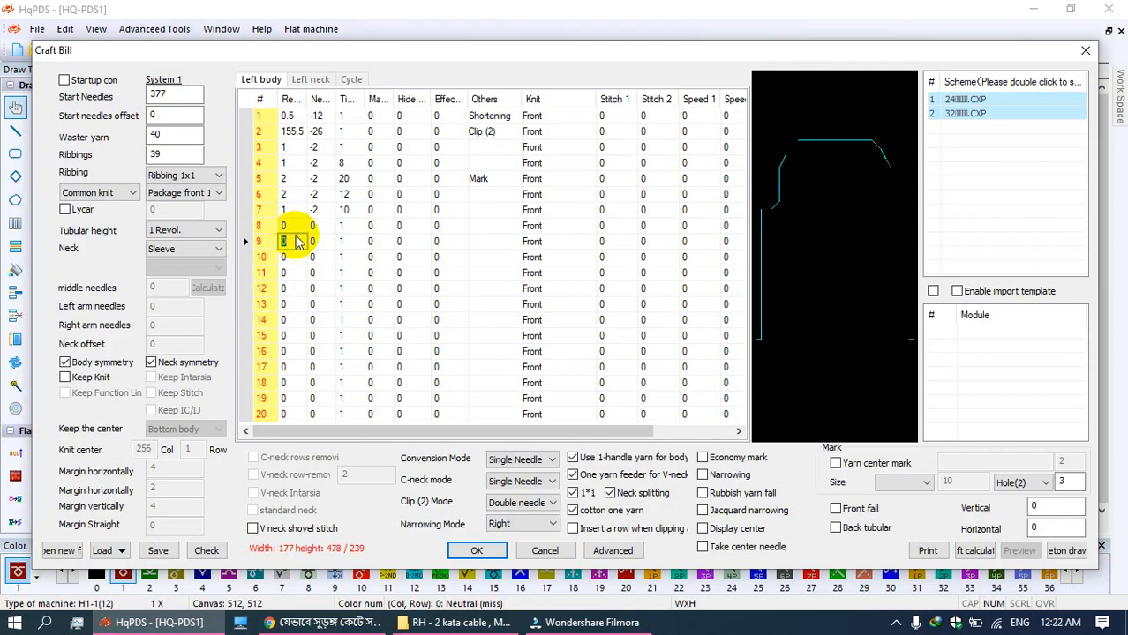
Step: Set row 8 of the left body to 2 revolutions and run the check on the craft bill
{"action": "left_click", "coordinate": [294, 225]}
{"action": "type", "text": "2"}
{"action": "key", "text": "Tab"}
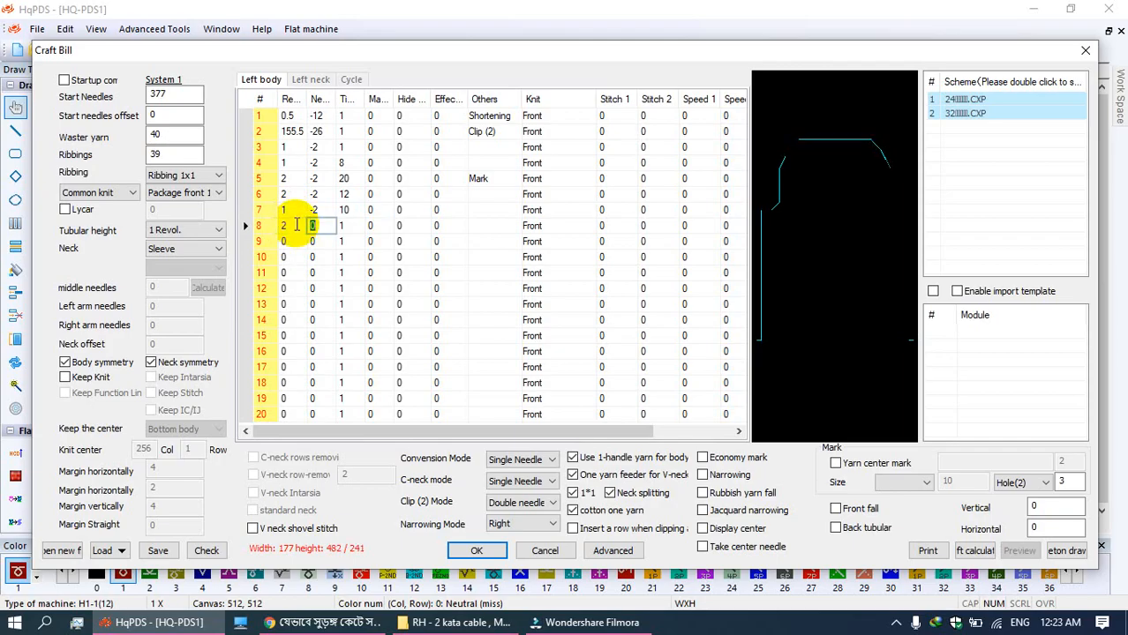
{"action": "left_click", "coordinate": [210, 552]}
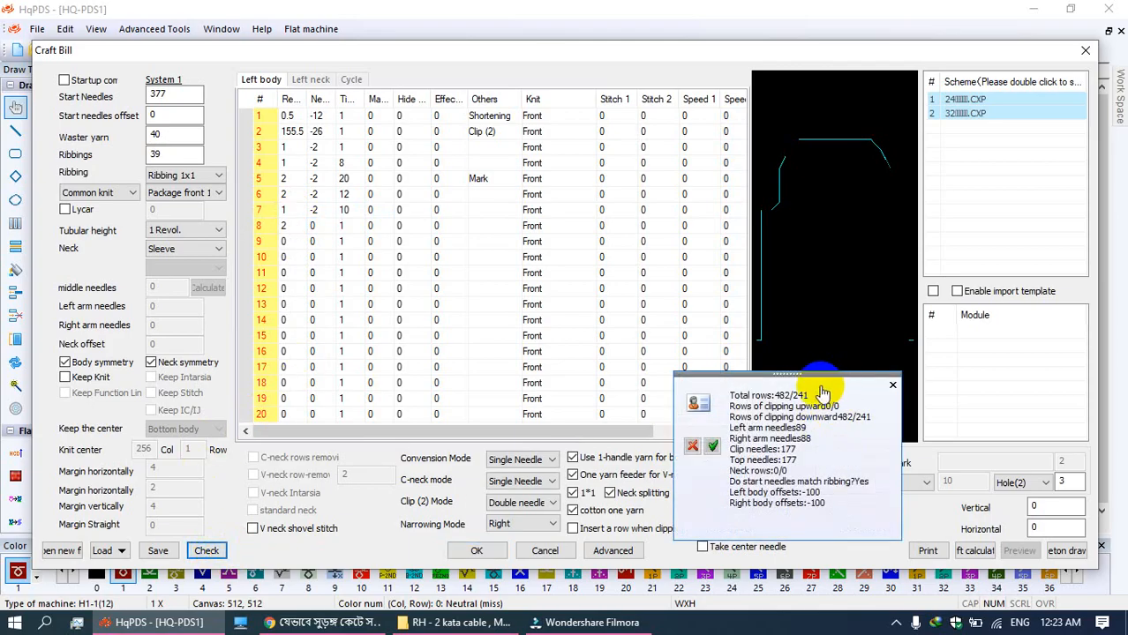
{"action": "left_click_drag", "start_coordinate": [821, 363], "coordinate": [353, 362]}
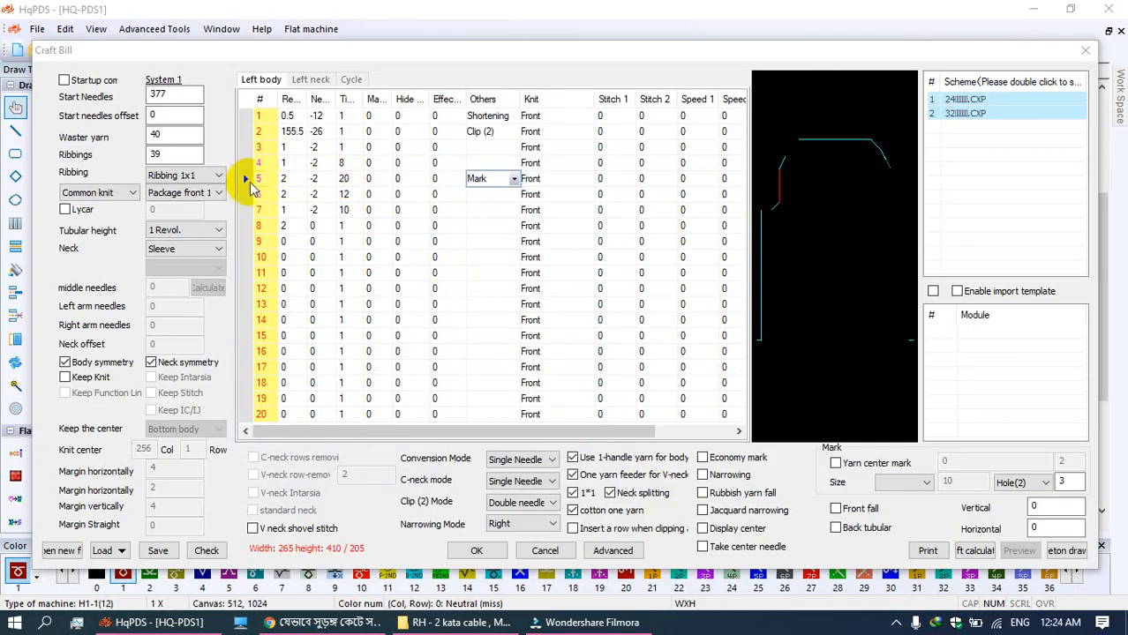
Step: Insert a blank row between rows 5 and 6 of the left body
{"action": "right_click", "coordinate": [265, 180]}
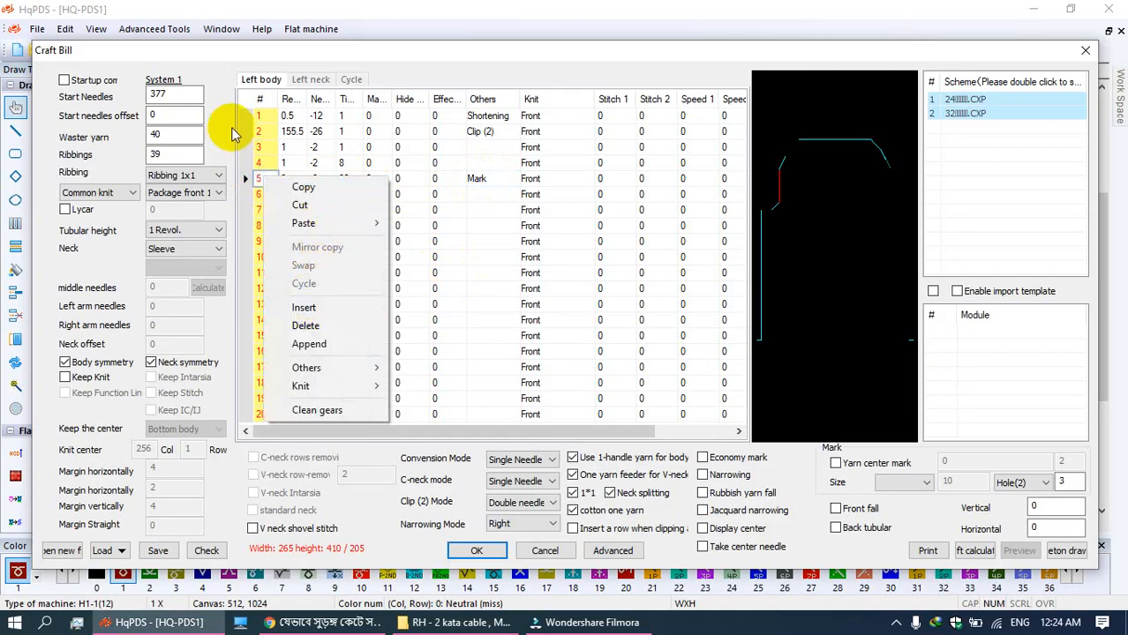
{"action": "left_click", "coordinate": [249, 179]}
{"action": "right_click", "coordinate": [250, 194]}
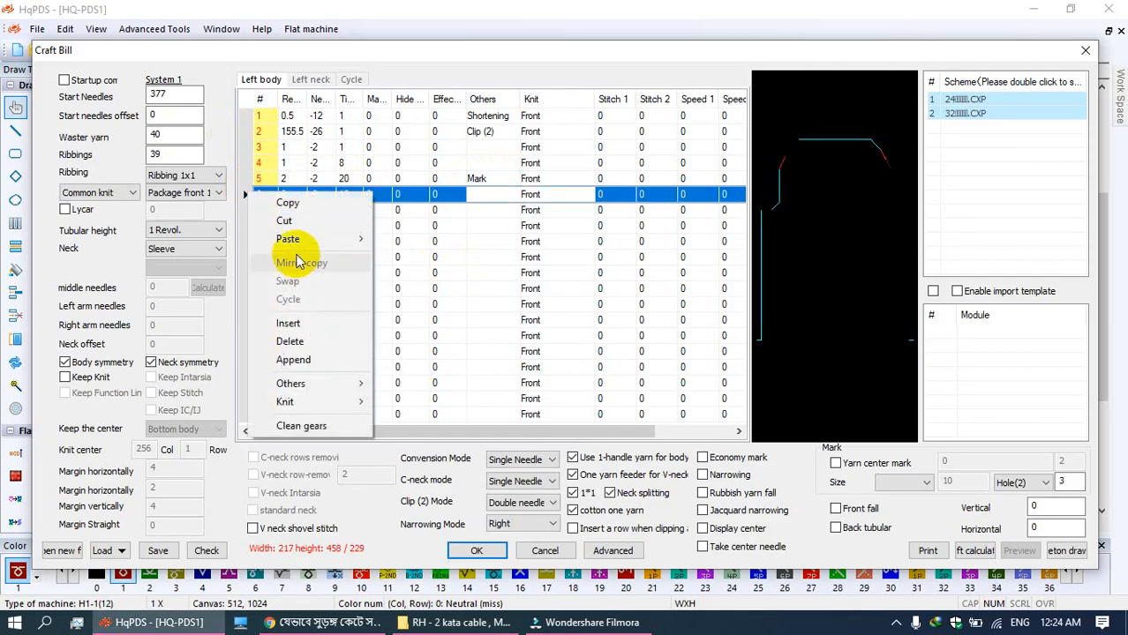
{"action": "left_click", "coordinate": [289, 323]}
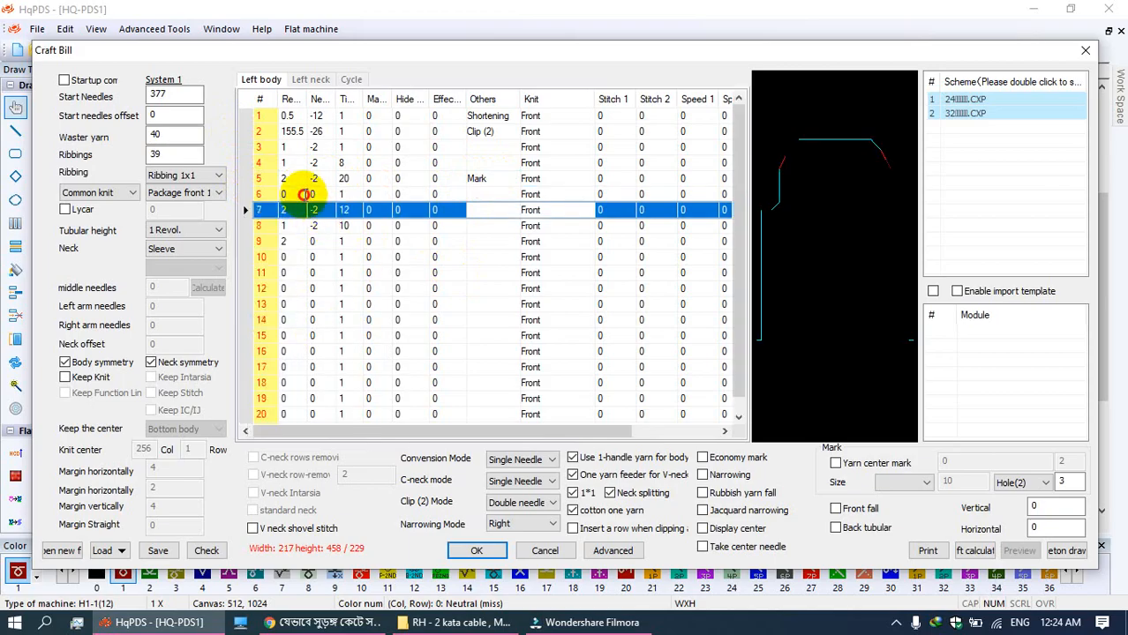
Step: Set the needle value of the inserted row 6 to 2
{"action": "left_click", "coordinate": [318, 194]}
{"action": "left_click", "coordinate": [436, 194]}
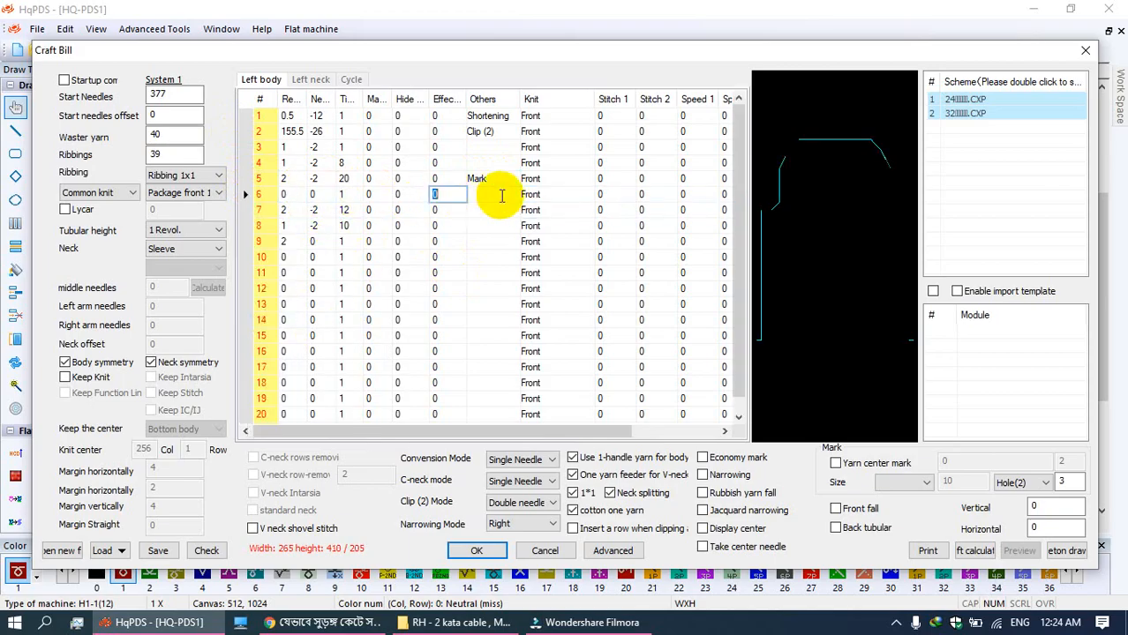
{"action": "left_click", "coordinate": [323, 200]}
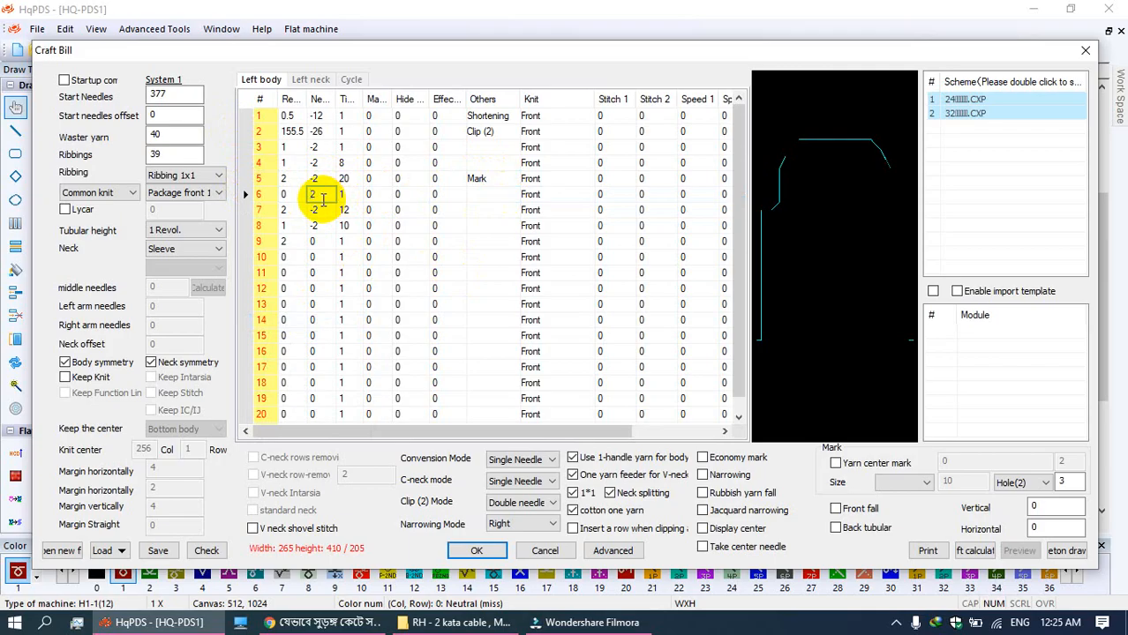
{"action": "type", "text": "2"}
Step: Assign the Mark option under Others to row 6 and clear it from row 5
{"action": "left_click", "coordinate": [512, 196]}
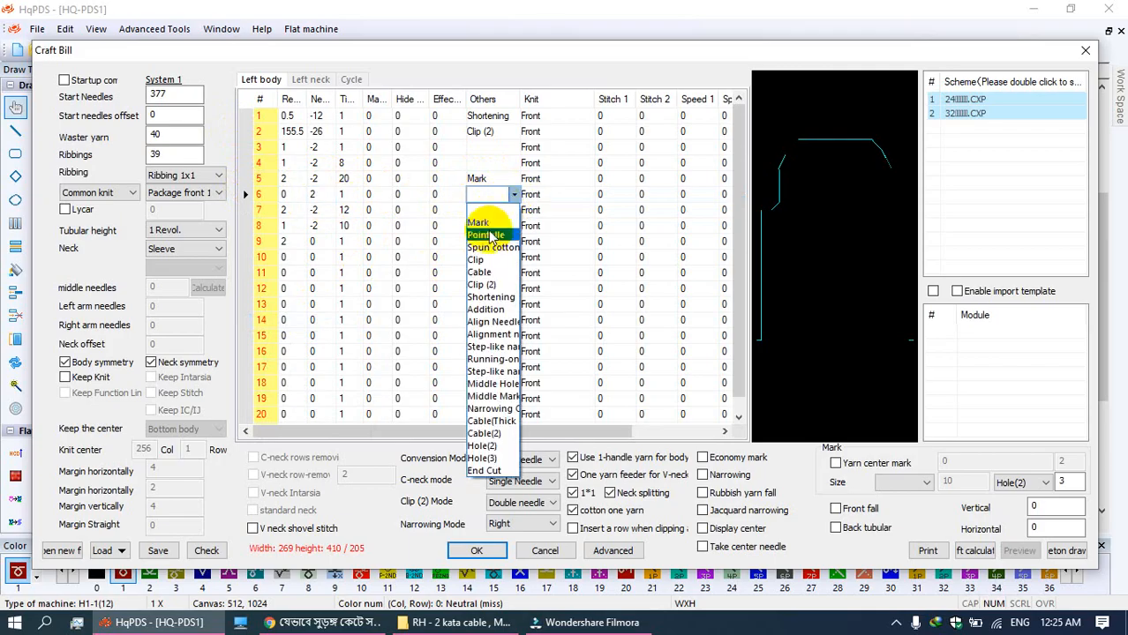
{"action": "left_click", "coordinate": [481, 224]}
{"action": "left_click", "coordinate": [510, 179]}
{"action": "left_click", "coordinate": [488, 196]}
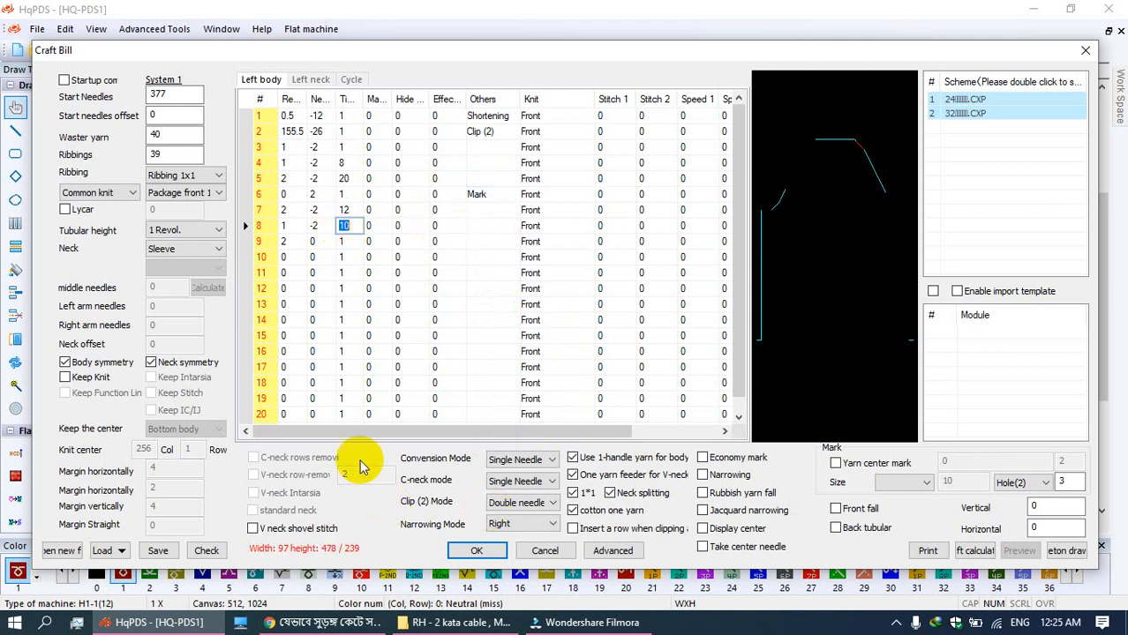
Step: Check the craft bill's total rows, arm needles, top needles and body offsets, and close the summary
{"action": "left_click", "coordinate": [207, 550]}
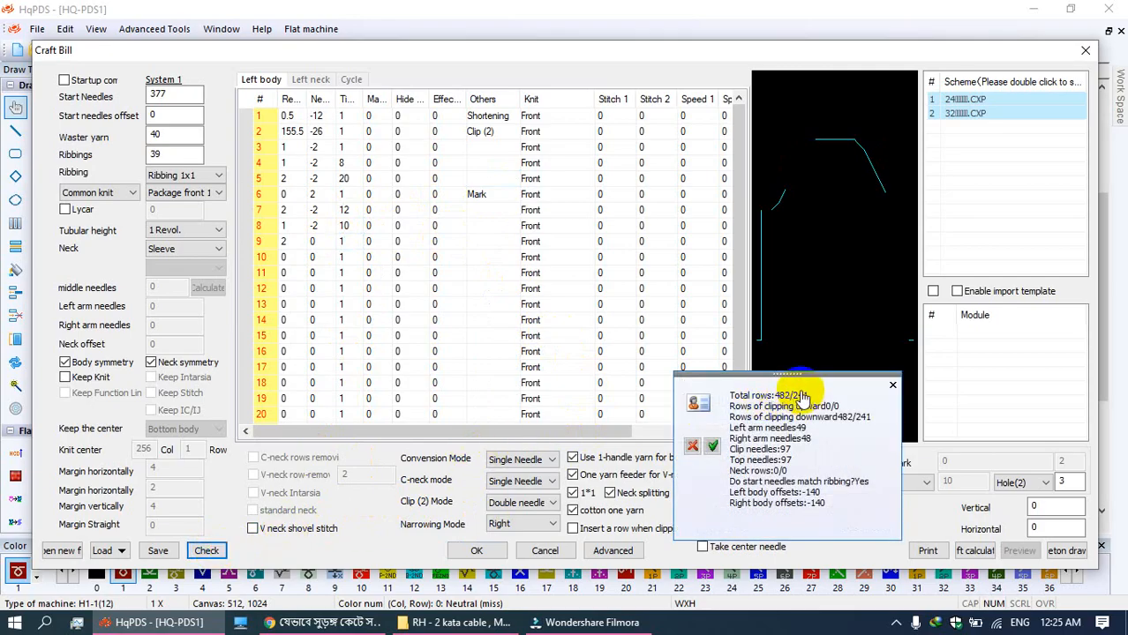
{"action": "left_click_drag", "start_coordinate": [802, 385], "coordinate": [521, 367]}
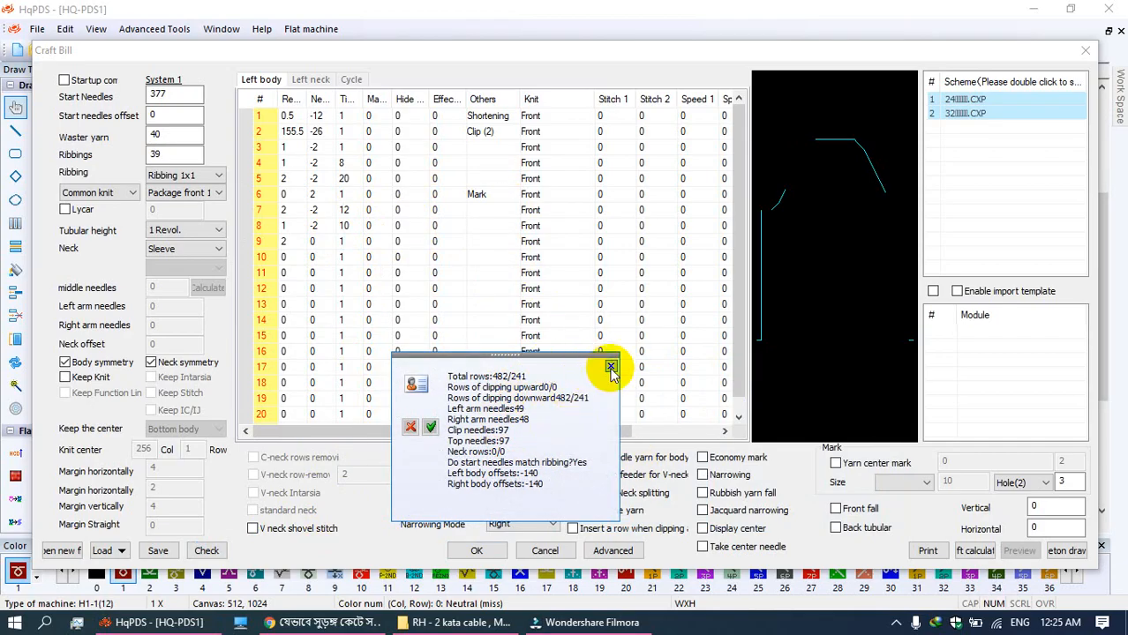
{"action": "left_click", "coordinate": [609, 367]}
{"action": "left_click", "coordinate": [205, 552]}
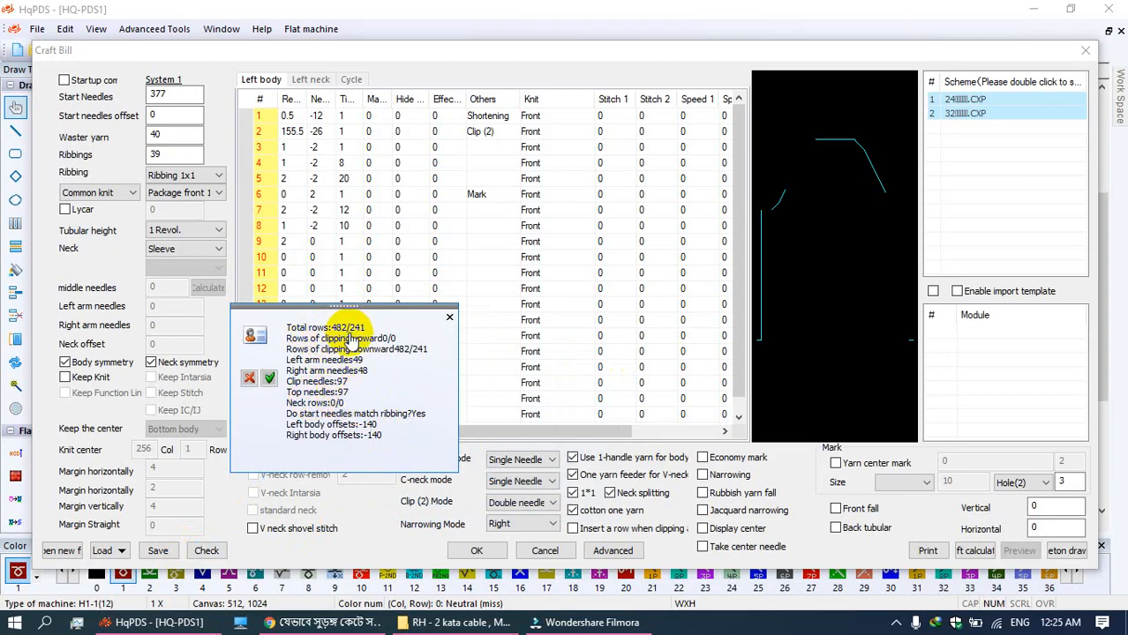
{"action": "left_click", "coordinate": [450, 317]}
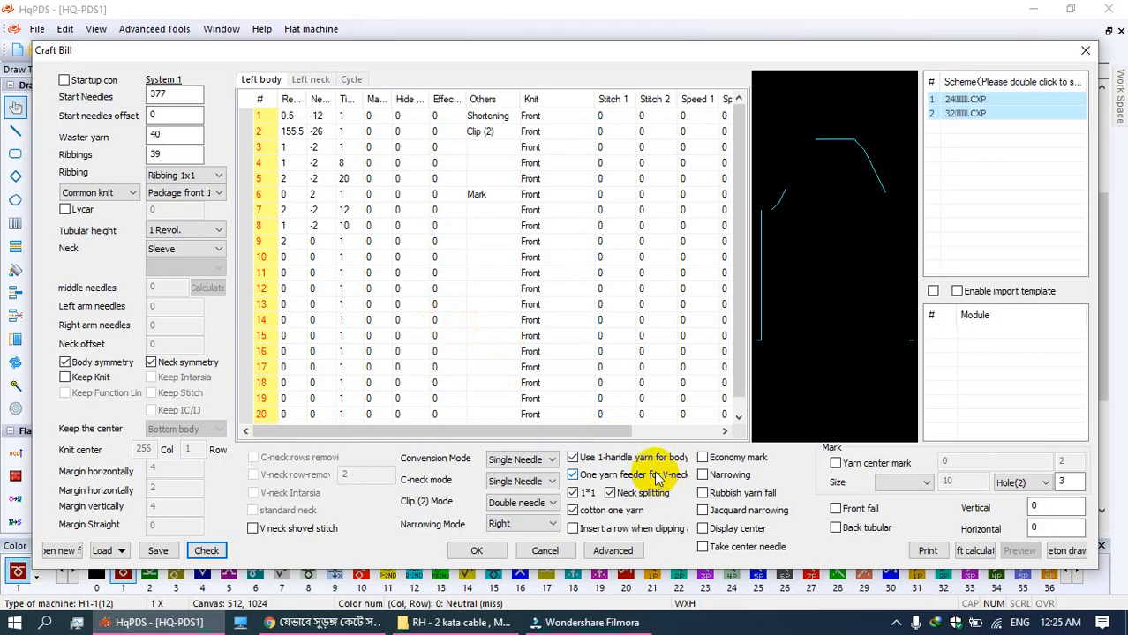
Step: Choose Size 2 for the mark and generate the panel from the craft bill
{"action": "left_click", "coordinate": [919, 485]}
{"action": "left_click", "coordinate": [891, 520]}
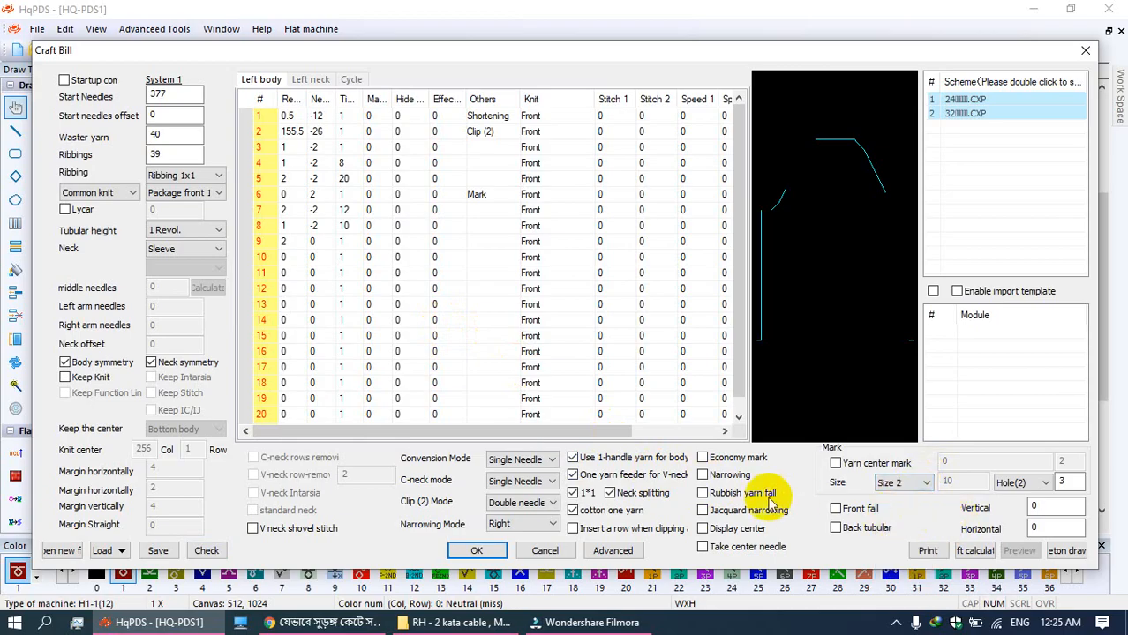
{"action": "left_click", "coordinate": [477, 551]}
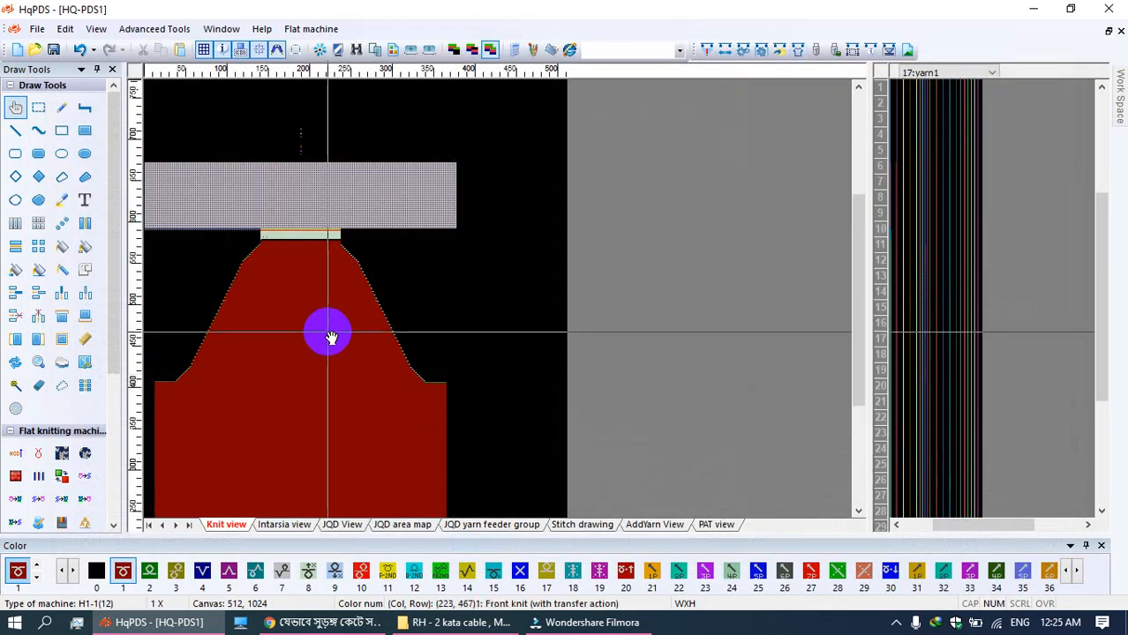
Step: Examine the generated panel's narrowing edges and body from the top down to the ribbing
{"action": "double_click", "coordinate": [262, 236]}
{"action": "double_click", "coordinate": [265, 298]}
{"action": "double_click", "coordinate": [294, 307]}
{"action": "double_click", "coordinate": [499, 290]}
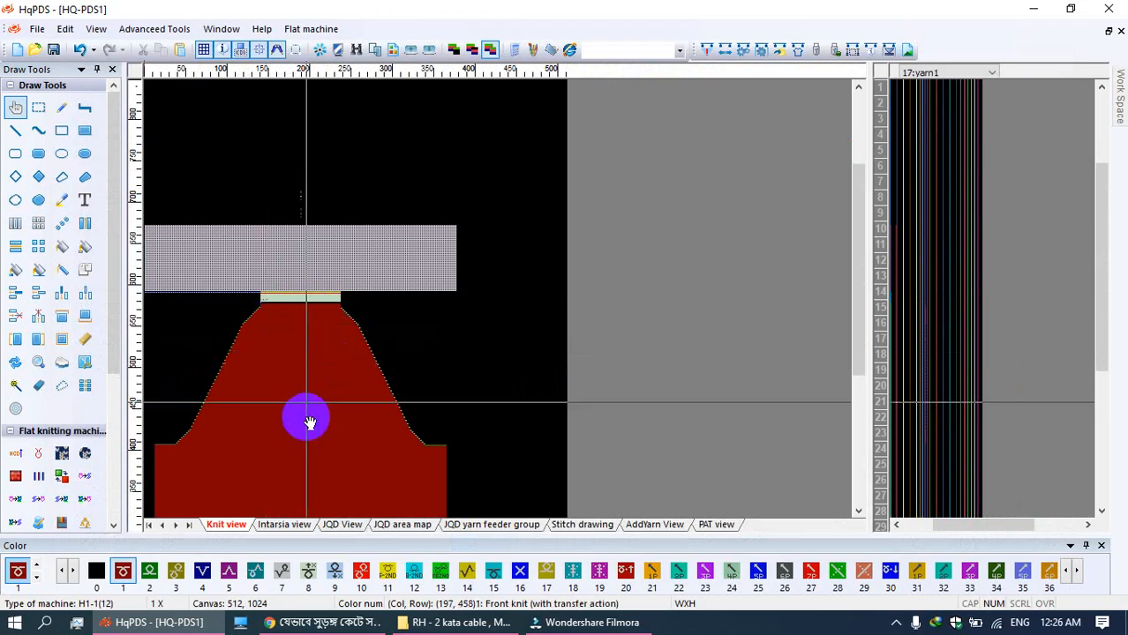
{"action": "scroll", "coordinate": [295, 282], "scroll_direction": "down", "scroll_amount": 3}
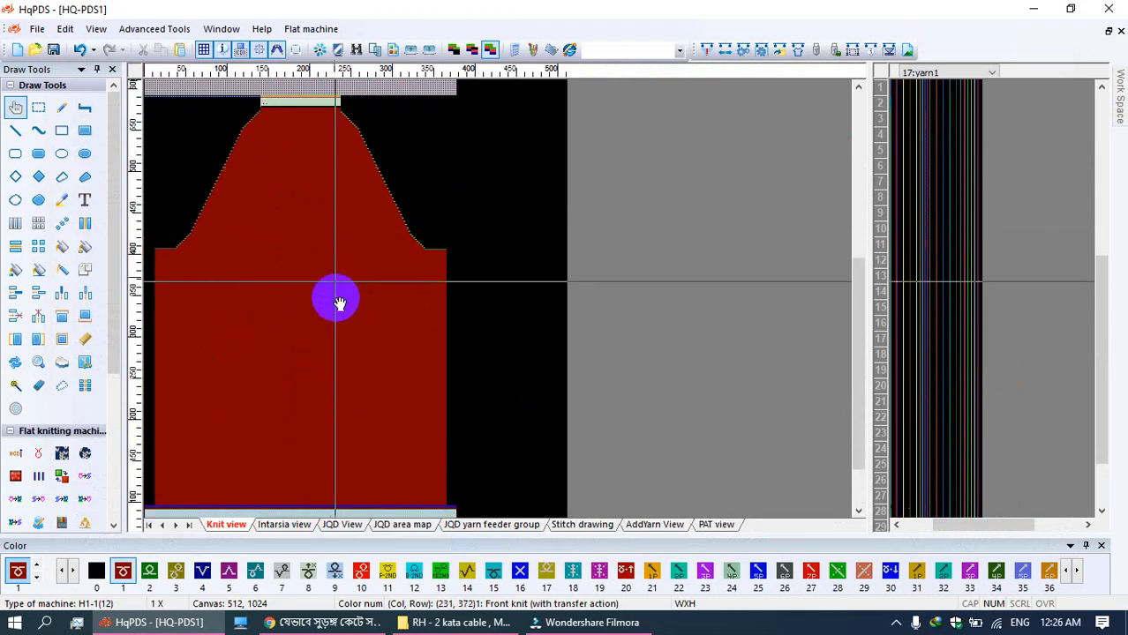
{"action": "scroll", "coordinate": [301, 216], "scroll_direction": "down", "scroll_amount": 1}
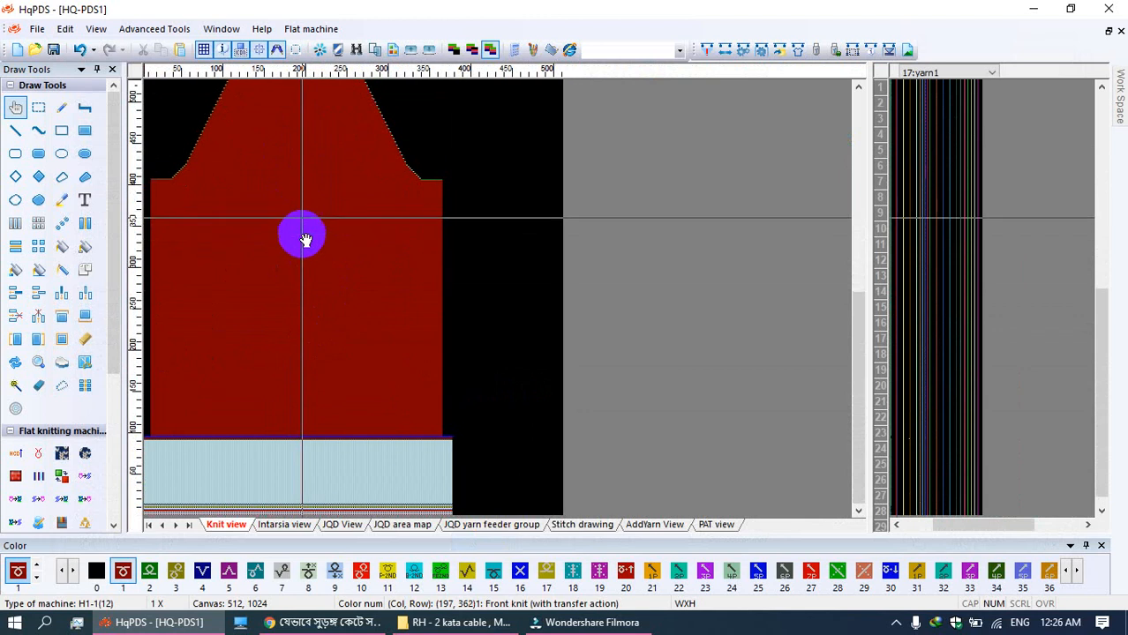
Step: Measure the empty needles beside the body at both side edges, in the row just above the ribbing
{"action": "double_click", "coordinate": [438, 439]}
{"action": "left_click", "coordinate": [38, 107]}
{"action": "left_click_drag", "start_coordinate": [569, 216], "coordinate": [754, 216]}
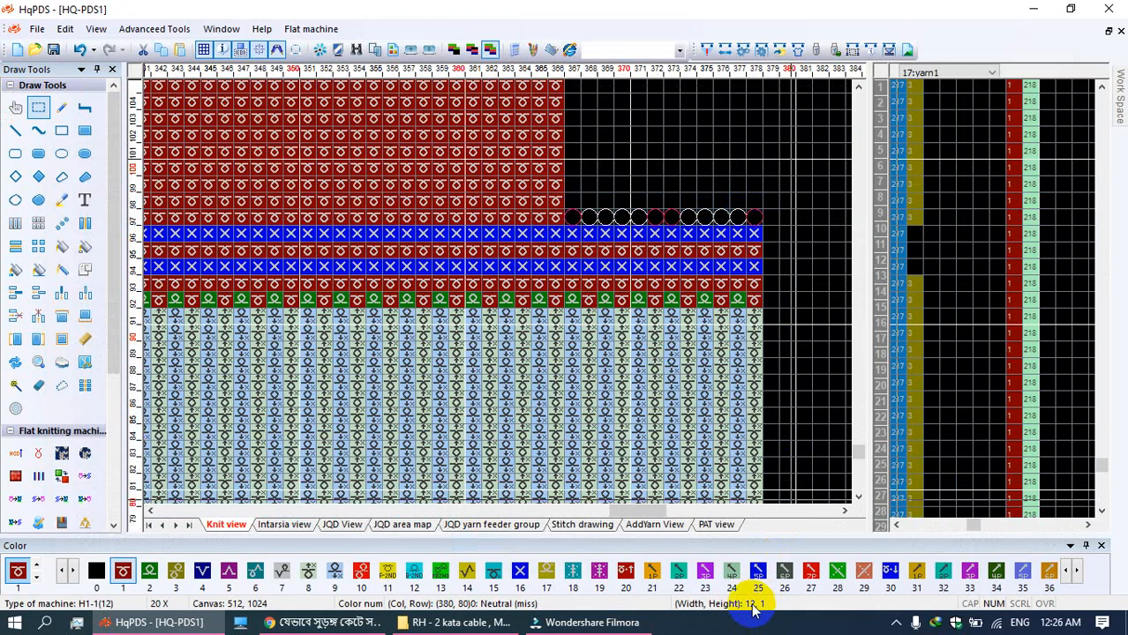
{"action": "middle_click", "coordinate": [435, 435]}
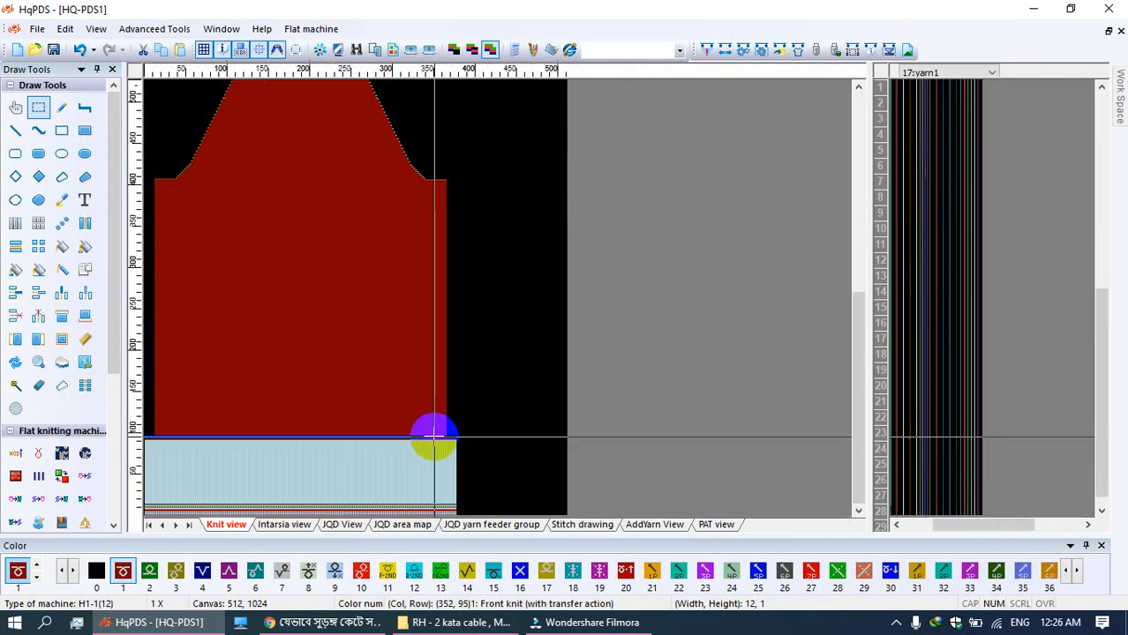
{"action": "middle_click", "coordinate": [239, 290]}
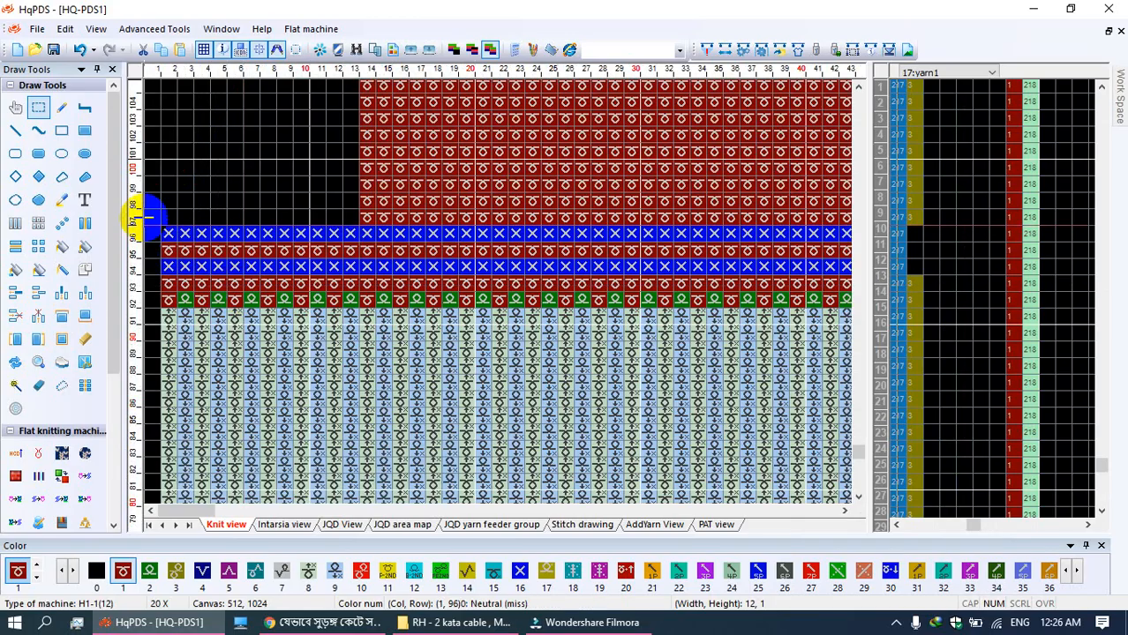
{"action": "left_click_drag", "start_coordinate": [166, 218], "coordinate": [347, 218]}
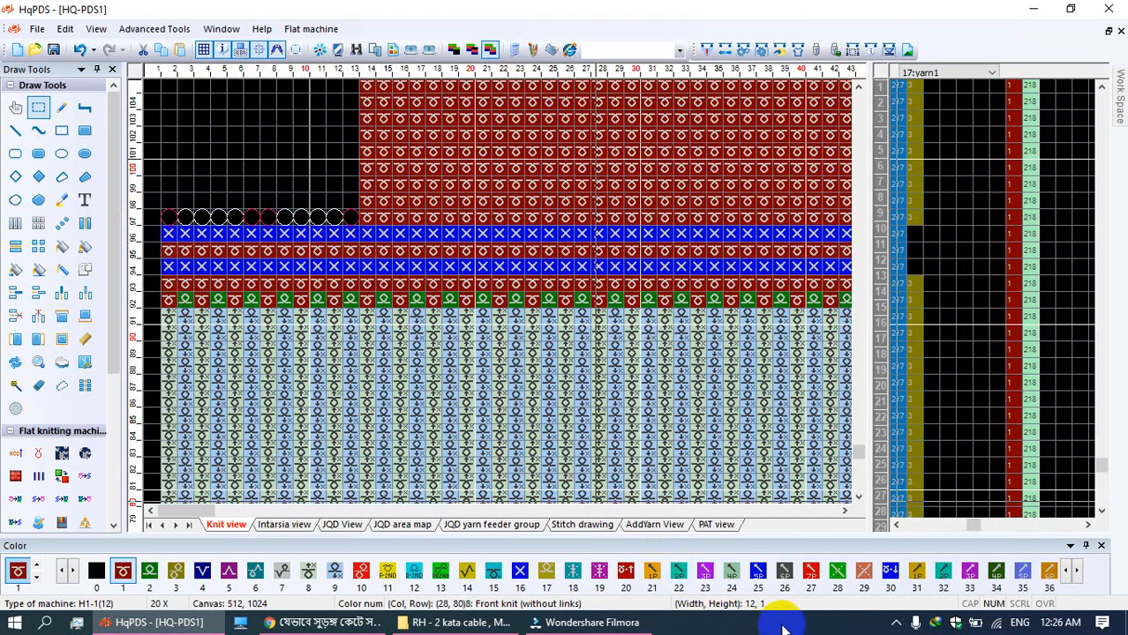
Step: Pencil Neutral (miss) cells at columns 375 and 377 of row 11, in the ribbing's right-hand corner
{"action": "middle_click", "coordinate": [453, 315]}
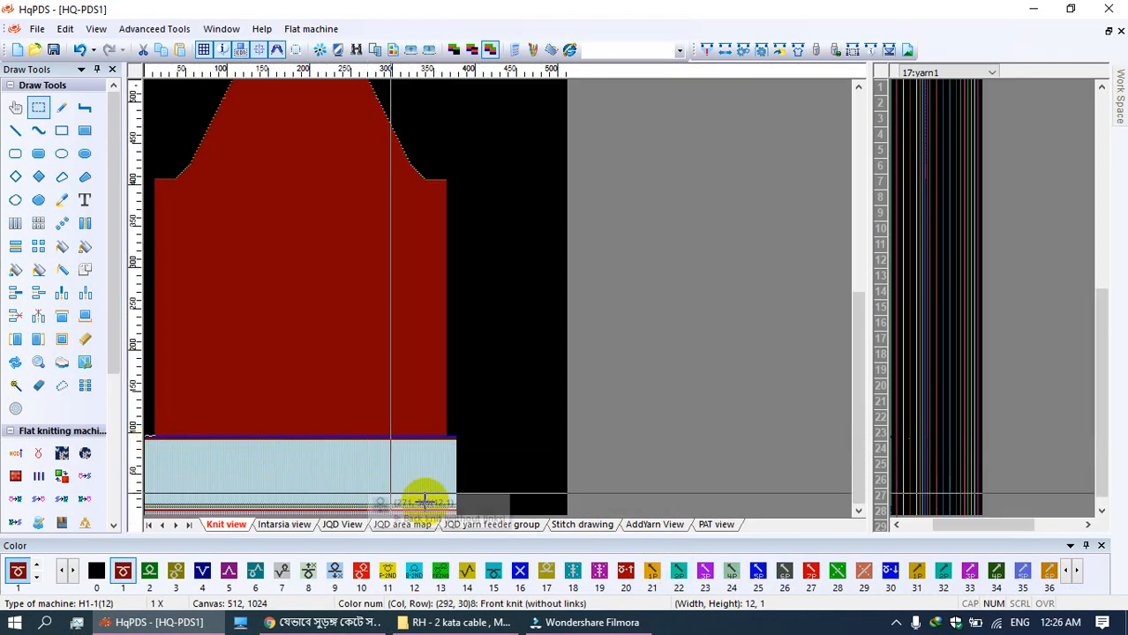
{"action": "middle_click", "coordinate": [452, 501]}
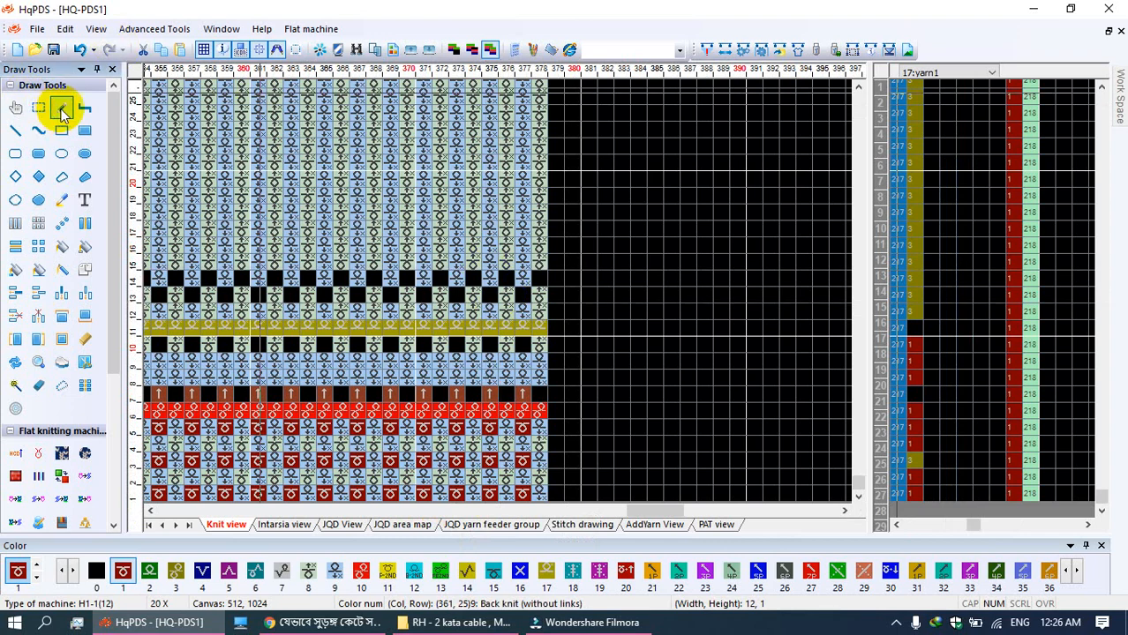
{"action": "right_click", "coordinate": [644, 196]}
{"action": "left_click", "coordinate": [668, 206]}
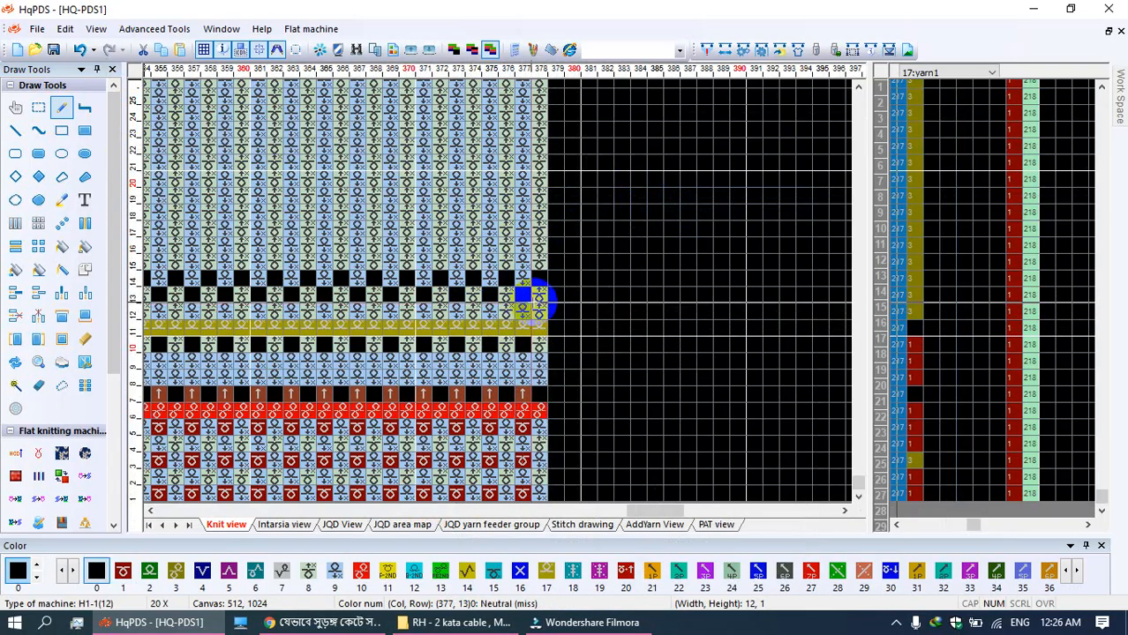
{"action": "left_click", "coordinate": [487, 326]}
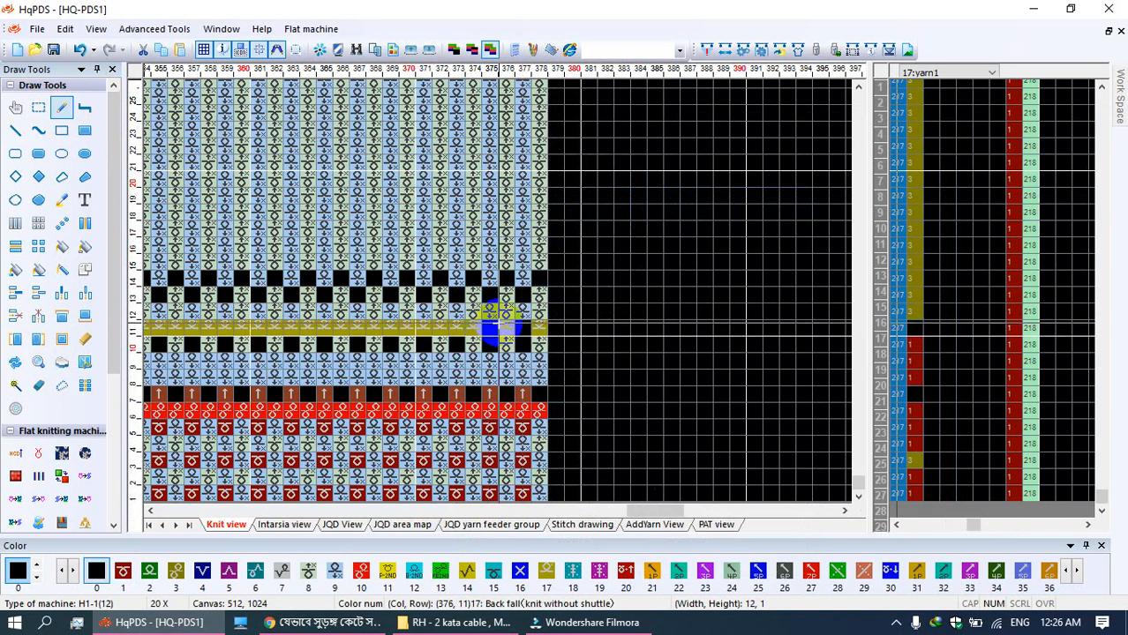
Step: Examine both side edges of the body around row 407, where the narrowing starts above the clip stitches
{"action": "scroll", "coordinate": [496, 328], "scroll_direction": "down", "scroll_amount": 3}
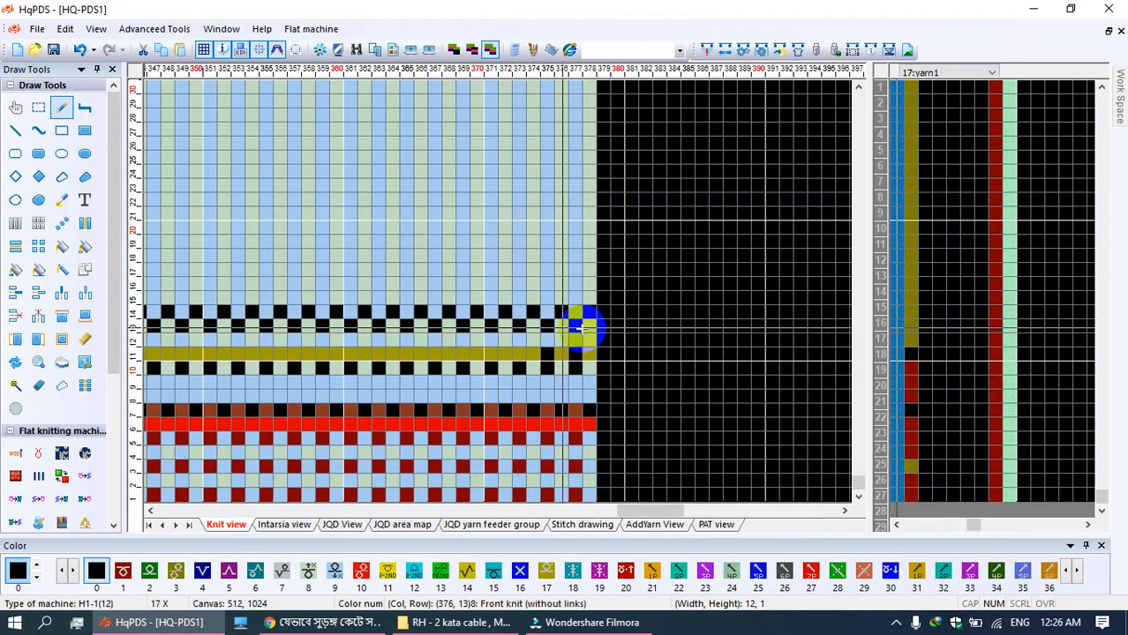
{"action": "scroll", "coordinate": [430, 201], "scroll_direction": "down", "scroll_amount": 5}
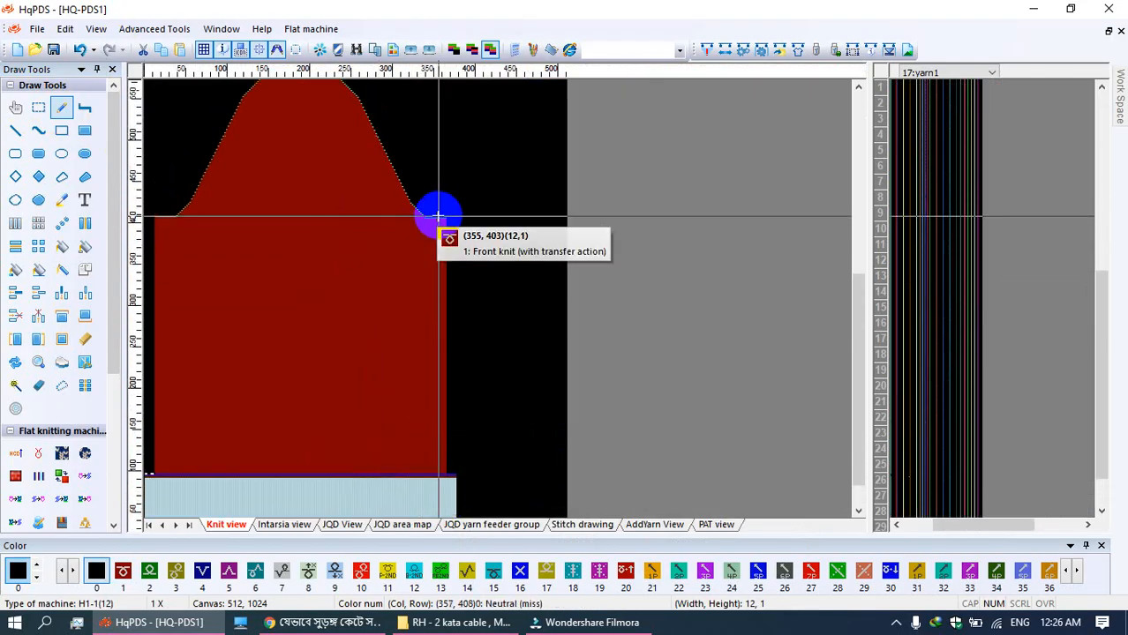
{"action": "scroll", "coordinate": [459, 252], "scroll_direction": "up", "scroll_amount": 5}
{"action": "scroll", "coordinate": [394, 323], "scroll_direction": "down", "scroll_amount": 5}
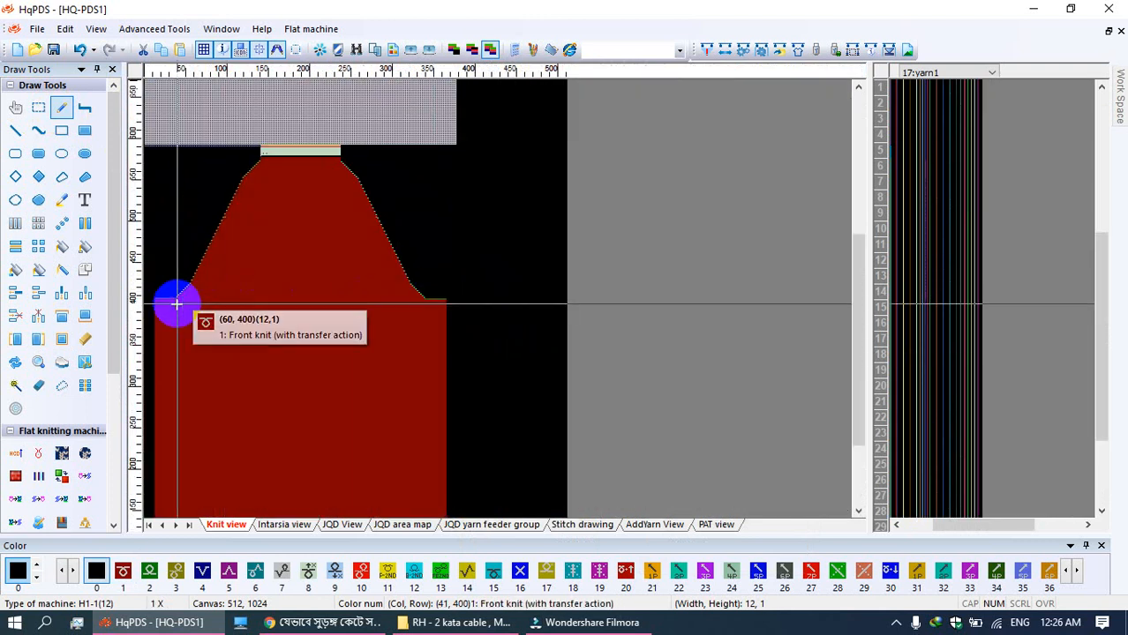
{"action": "scroll", "coordinate": [496, 294], "scroll_direction": "up", "scroll_amount": 5}
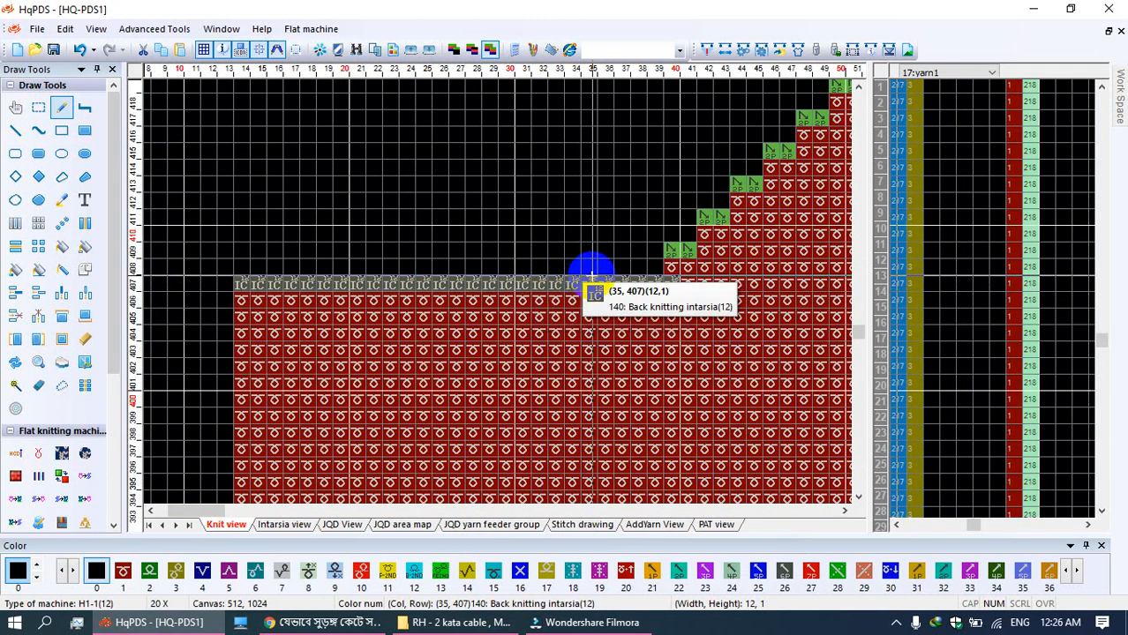
{"action": "scroll", "coordinate": [589, 262], "scroll_direction": "down", "scroll_amount": 5}
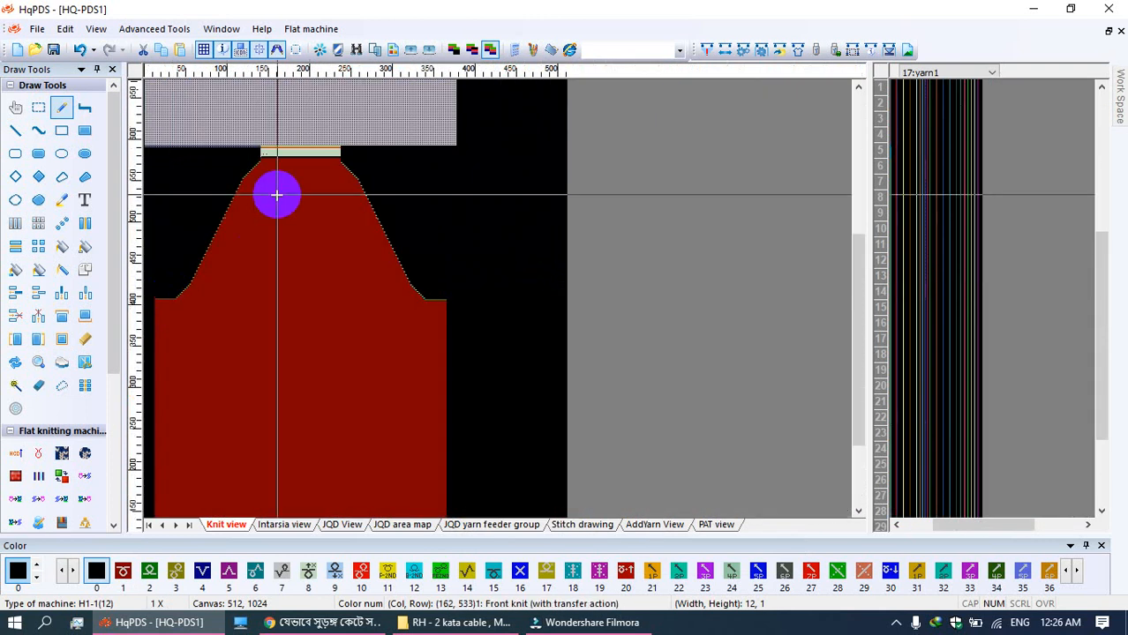
Step: Change left-body row 2 in the Craft Bill to the Clip option and regenerate the panel
{"action": "left_click", "coordinate": [797, 54]}
{"action": "left_click", "coordinate": [488, 144]}
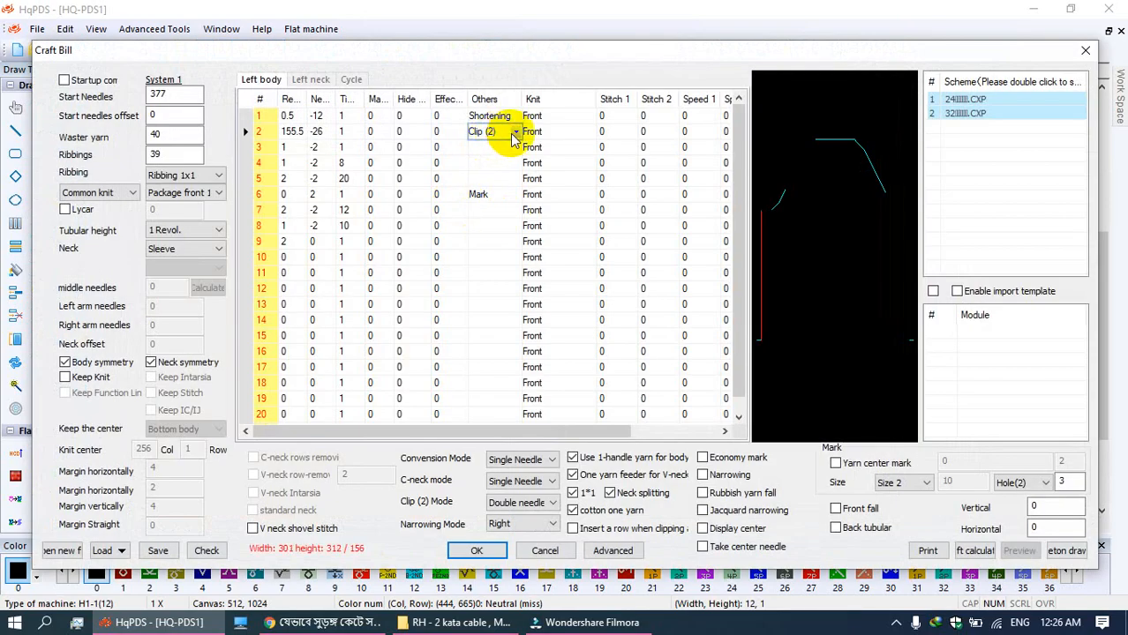
{"action": "left_click", "coordinate": [514, 133]}
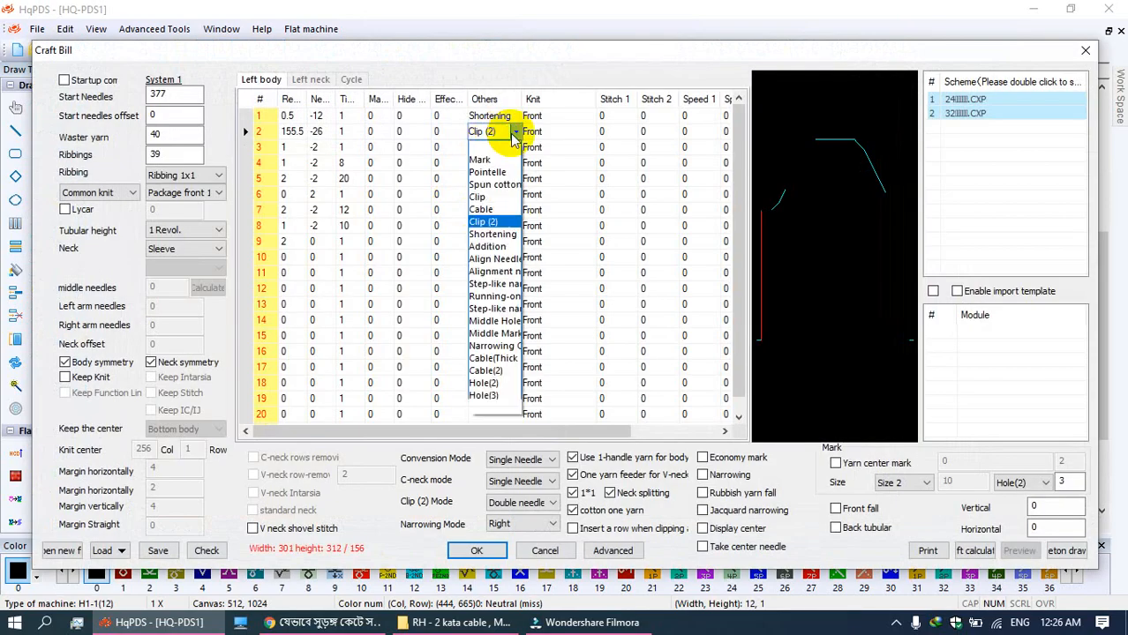
{"action": "left_click", "coordinate": [488, 196]}
{"action": "left_click", "coordinate": [475, 552]}
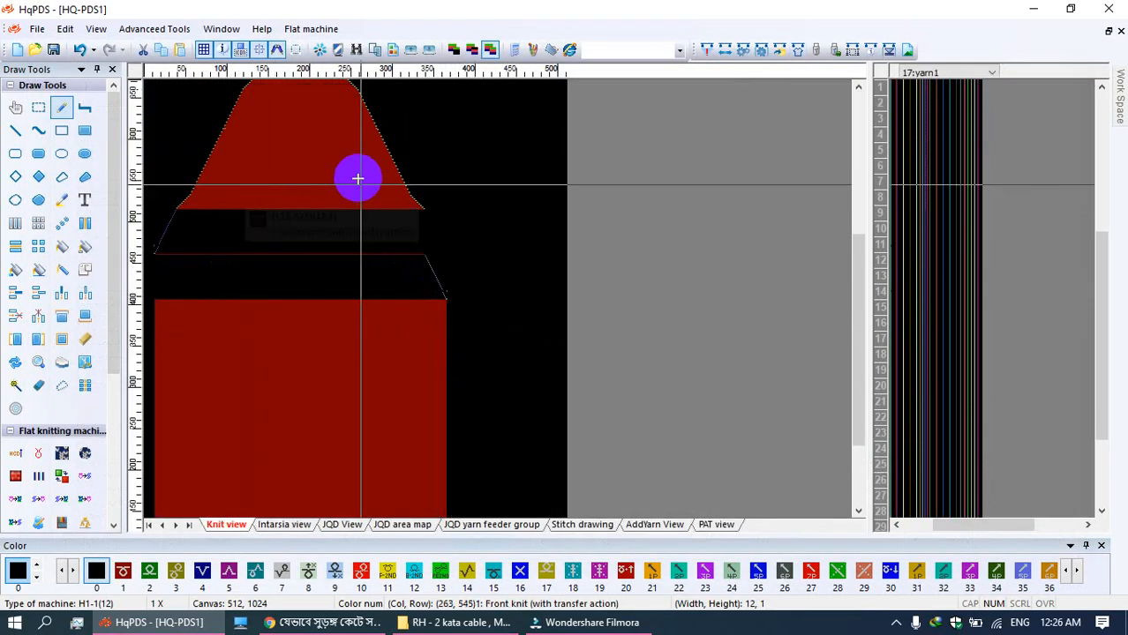
Step: Examine the clip stitches stepping inward at the right edge between the body and the sleeve cap
{"action": "scroll", "coordinate": [360, 262], "scroll_direction": "up", "scroll_amount": 3}
{"action": "right_click", "coordinate": [443, 370]}
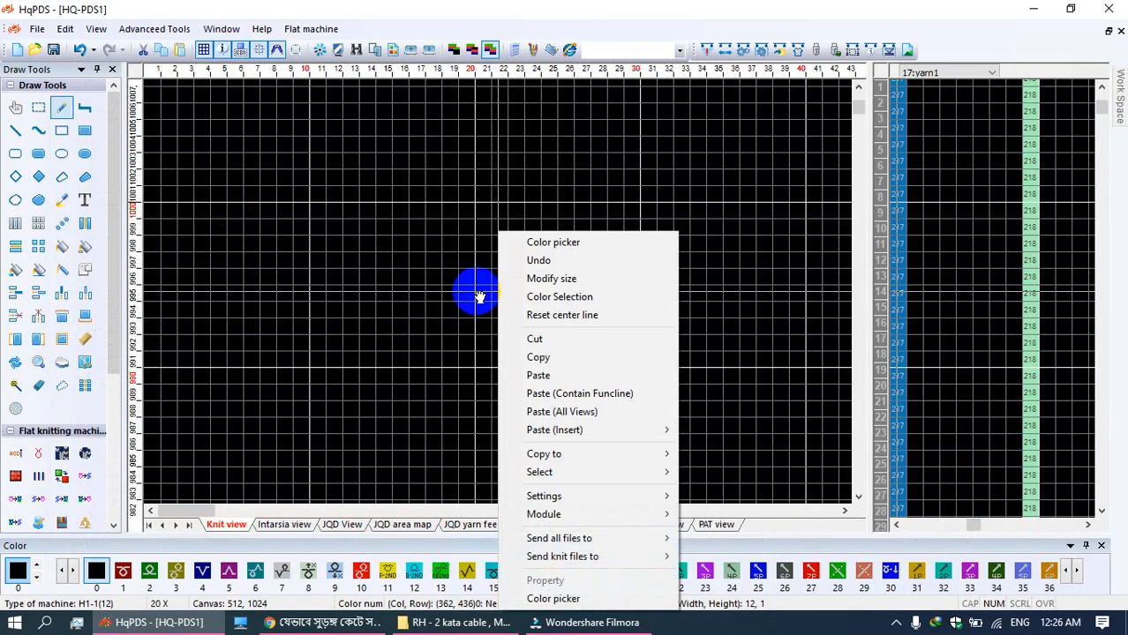
{"action": "left_click", "coordinate": [459, 6]}
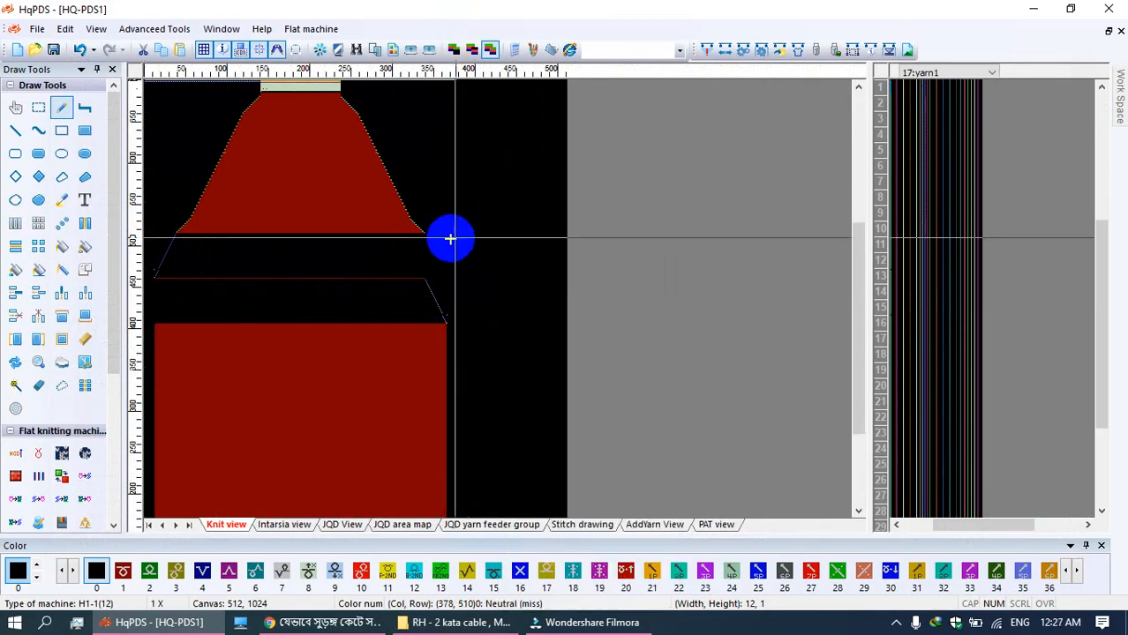
{"action": "middle_click", "coordinate": [426, 277]}
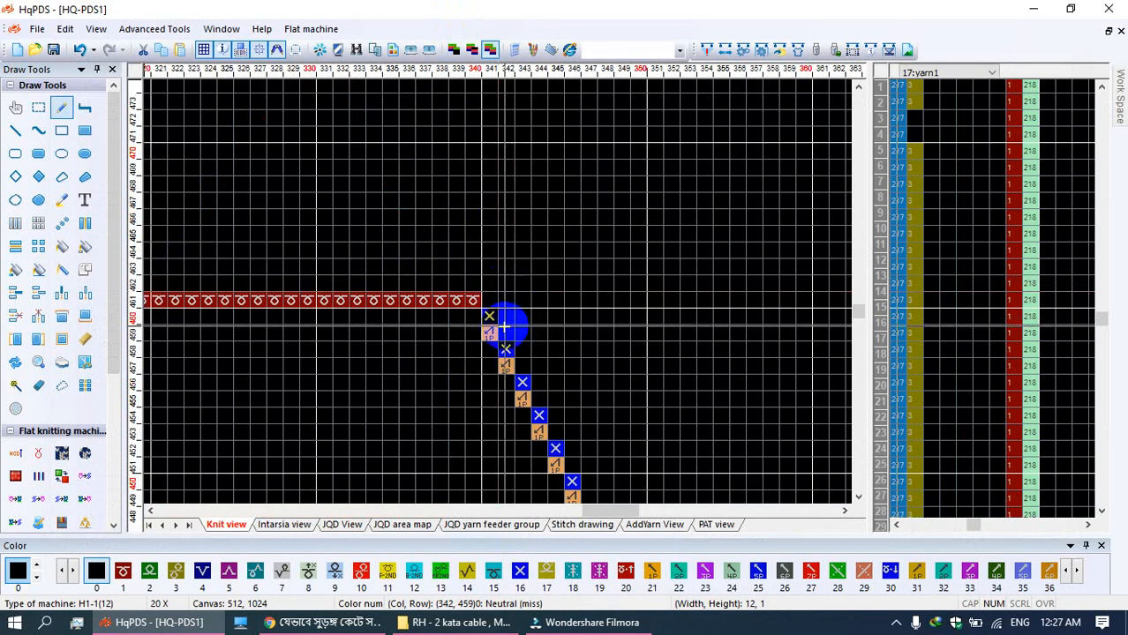
{"action": "middle_click", "coordinate": [504, 319]}
{"action": "middle_click", "coordinate": [442, 322]}
{"action": "middle_click", "coordinate": [429, 298]}
Step: Set the yarn value to 1 for rows 698 and 699, just below the waste-yarn block
{"action": "scroll", "coordinate": [345, 203], "scroll_direction": "up", "scroll_amount": 3}
{"action": "middle_click", "coordinate": [289, 201]}
{"action": "scroll", "coordinate": [344, 309], "scroll_direction": "up", "scroll_amount": 3}
{"action": "left_click_drag", "start_coordinate": [372, 359], "coordinate": [597, 363]}
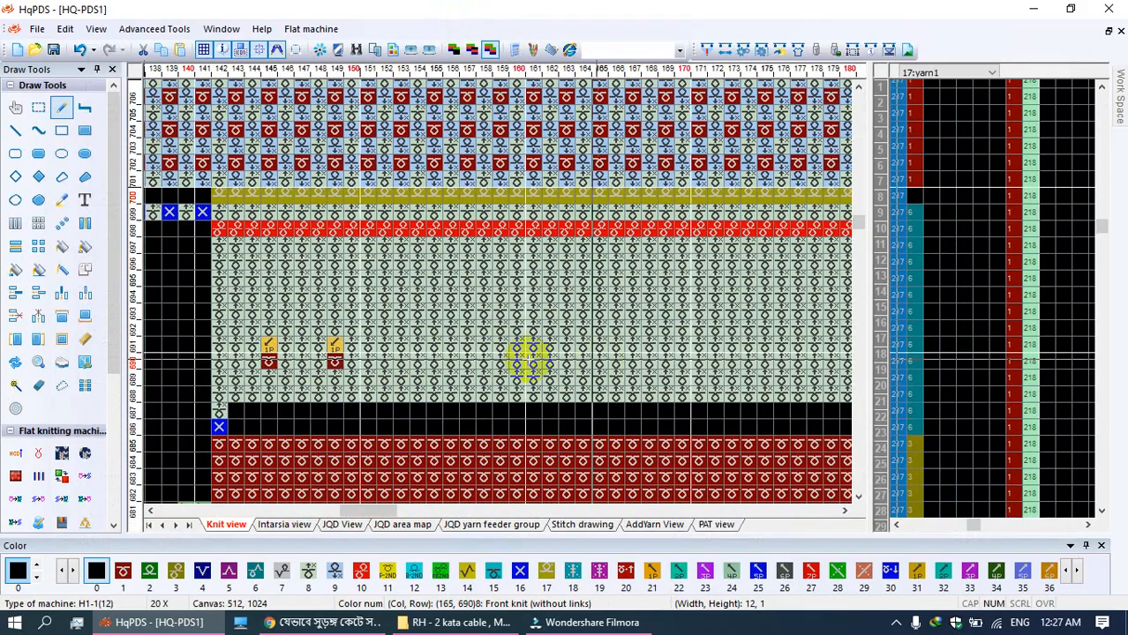
{"action": "middle_click", "coordinate": [593, 360]}
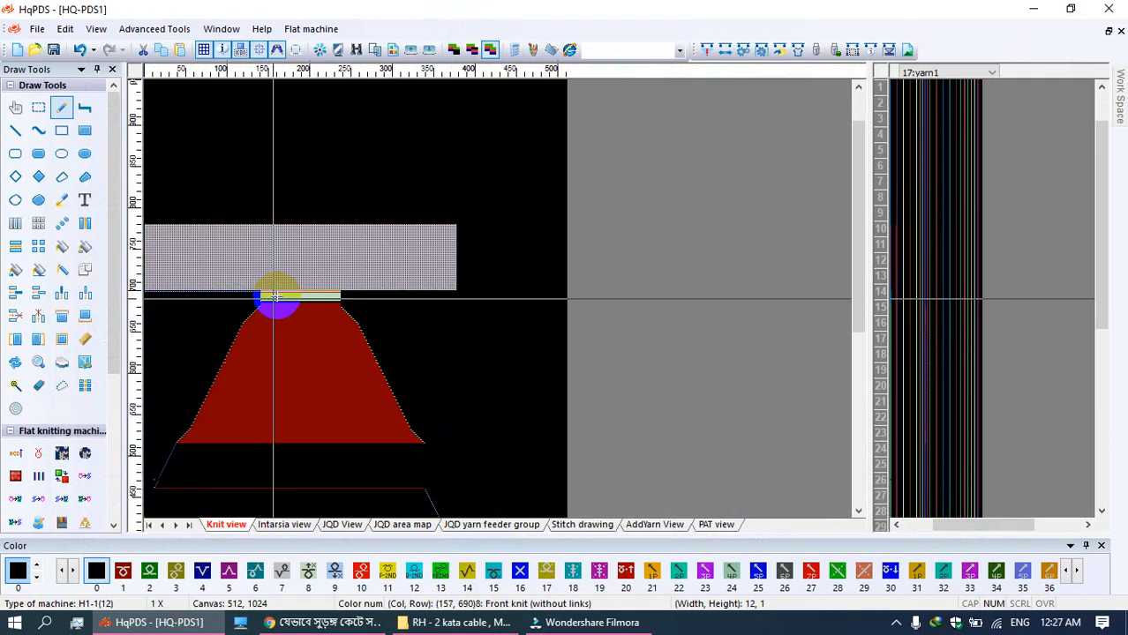
{"action": "middle_click", "coordinate": [345, 297]}
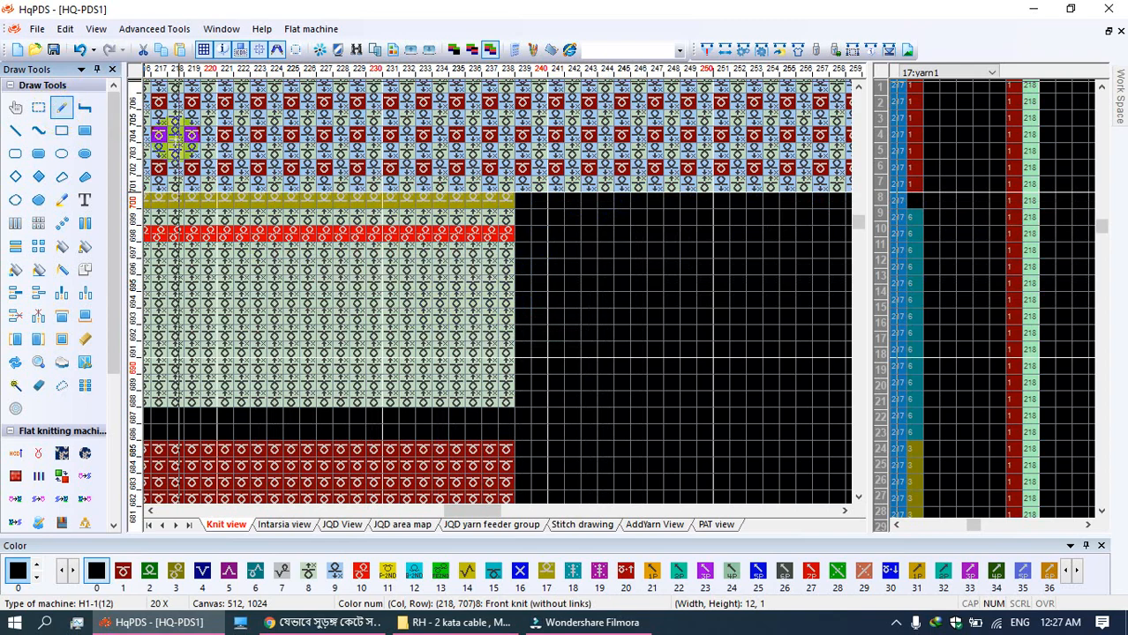
{"action": "left_click", "coordinate": [123, 571]}
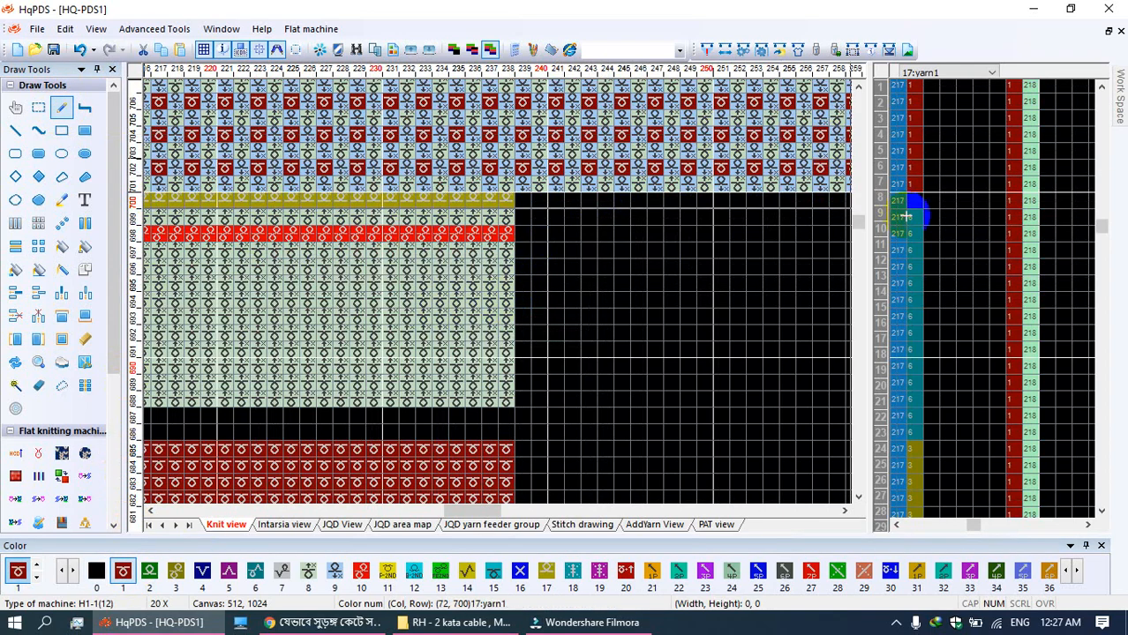
{"action": "left_click", "coordinate": [914, 218]}
{"action": "left_click", "coordinate": [914, 234]}
Step: Erase the row 699 stitches left of column 142 with a filled rectangle of Neutral (miss)
{"action": "left_click_drag", "start_coordinate": [295, 204], "coordinate": [496, 218]}
{"action": "left_click_drag", "start_coordinate": [234, 217], "coordinate": [609, 229]}
{"action": "mouse_move", "coordinate": [242, 218]}
{"action": "left_mouse_down"}
{"action": "mouse_move", "coordinate": [588, 226]}
{"action": "mouse_move", "coordinate": [631, 217]}
{"action": "left_mouse_up"}
{"action": "left_click_drag", "start_coordinate": [300, 214], "coordinate": [413, 216]}
{"action": "left_click", "coordinate": [85, 131]}
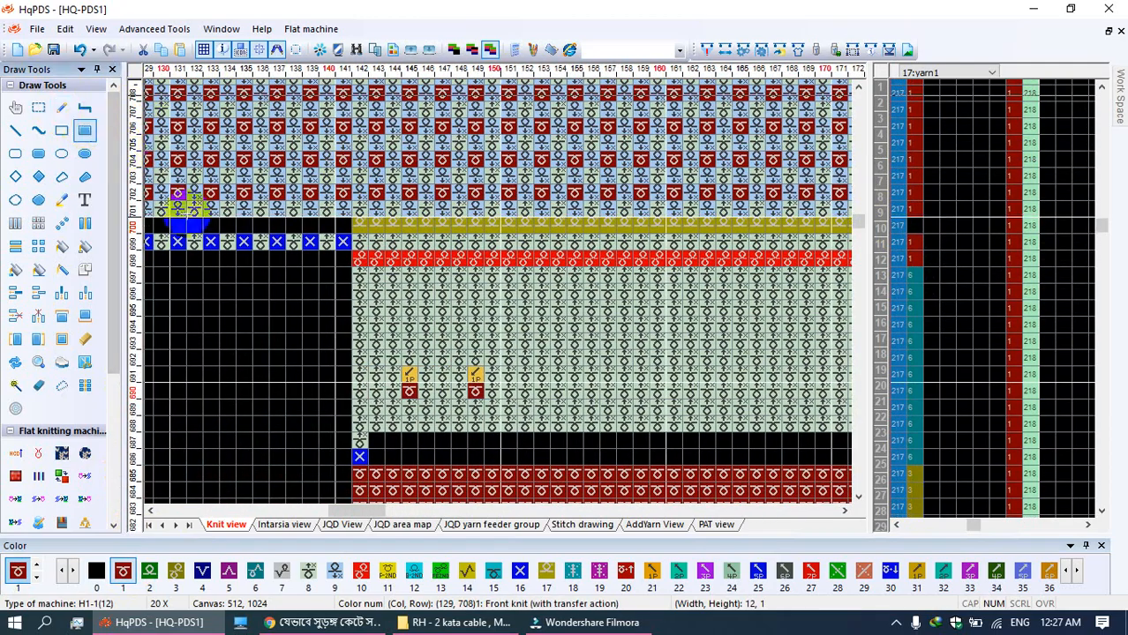
{"action": "right_click", "coordinate": [231, 287]}
{"action": "left_click", "coordinate": [279, 244]}
{"action": "left_click_drag", "start_coordinate": [346, 214], "coordinate": [355, 270]}
{"action": "scroll", "coordinate": [364, 264], "scroll_direction": "down", "scroll_amount": 5}
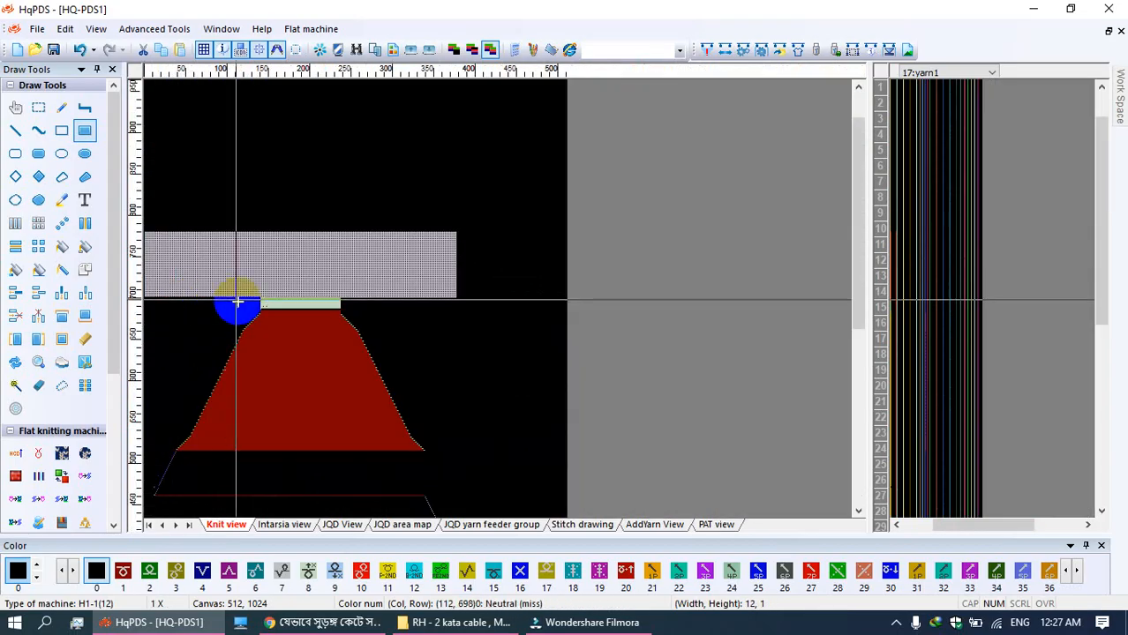
{"action": "scroll", "coordinate": [245, 319], "scroll_direction": "up", "scroll_amount": 5}
{"action": "left_click", "coordinate": [63, 112]}
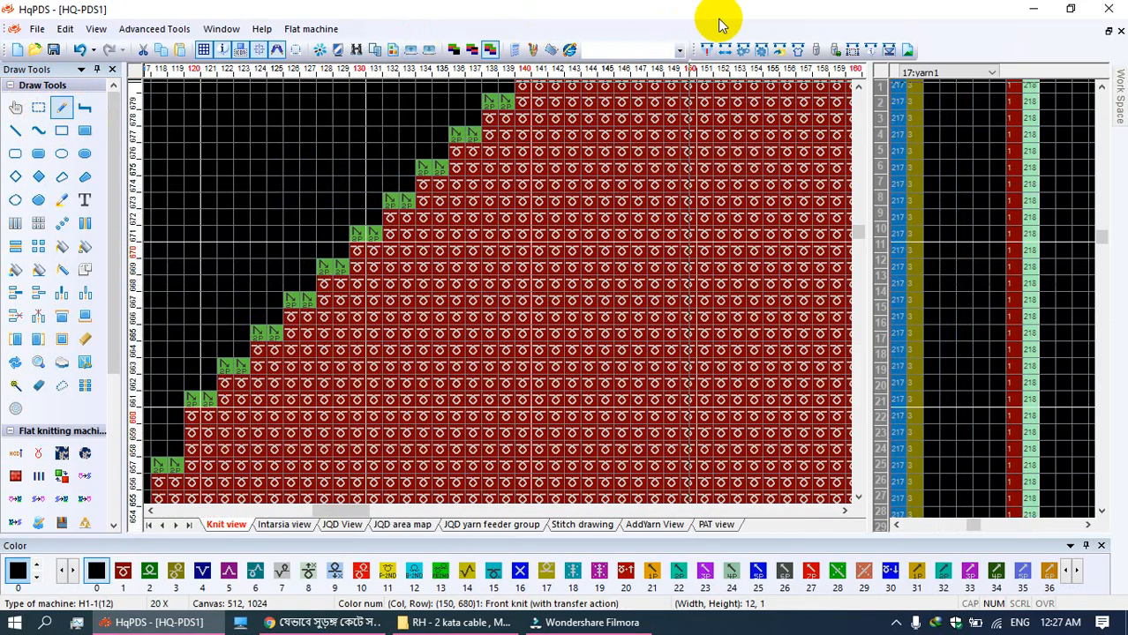
Step: Start saving the pattern as a new file and create a folder named A09 on the Desktop
{"action": "left_click", "coordinate": [35, 29]}
{"action": "left_click", "coordinate": [72, 174]}
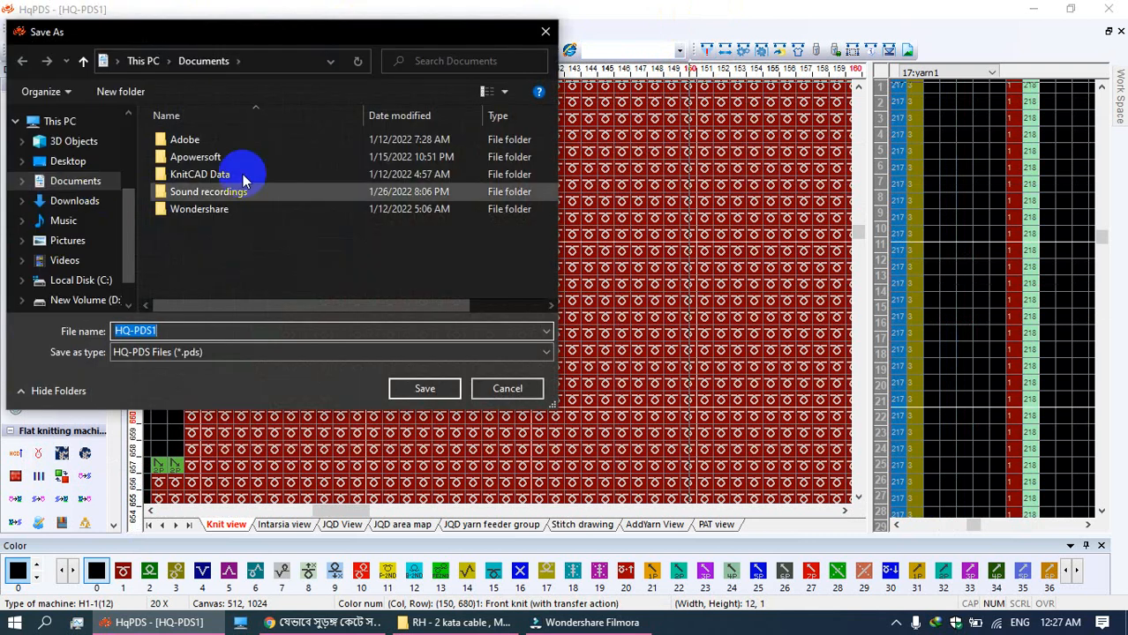
{"action": "left_click", "coordinate": [68, 161]}
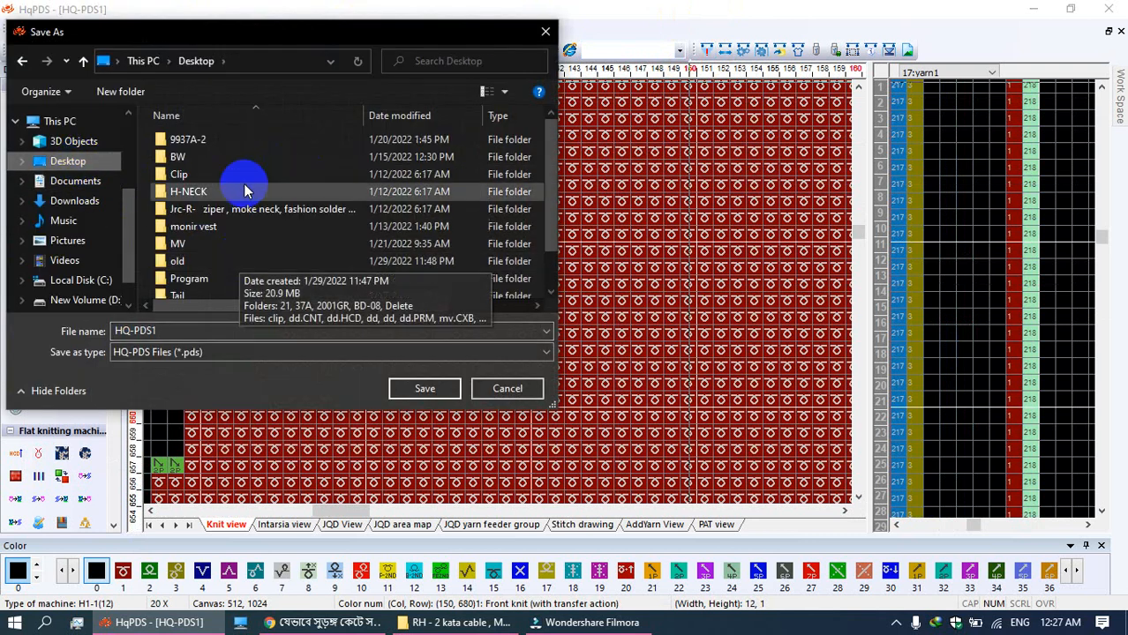
{"action": "scroll", "coordinate": [245, 231], "scroll_direction": "down", "scroll_amount": 1}
{"action": "right_click", "coordinate": [146, 212]}
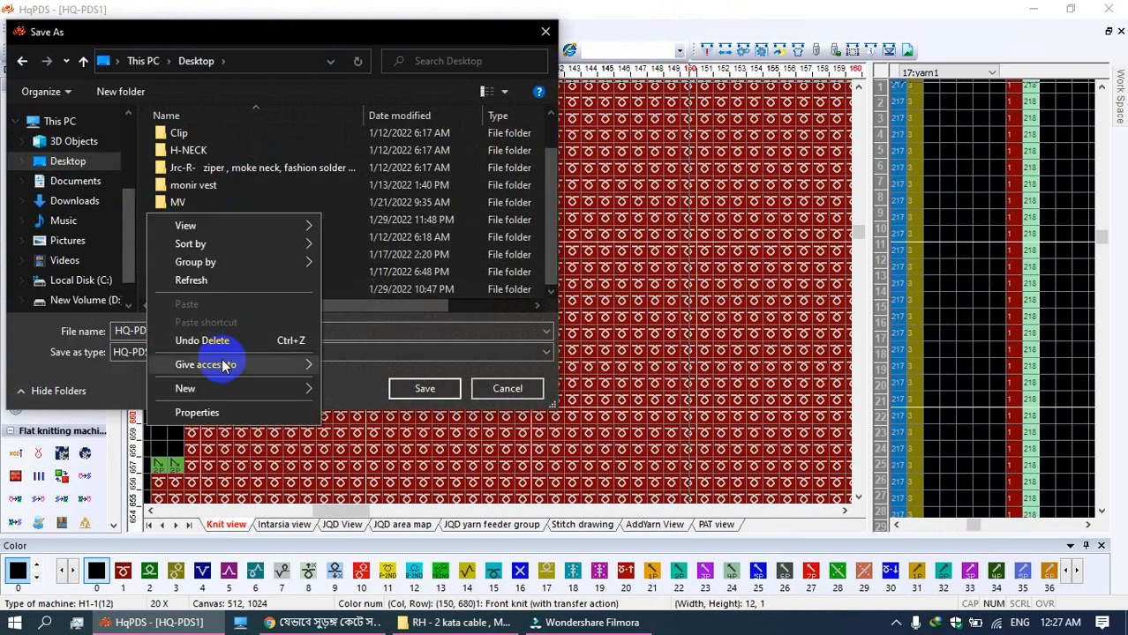
{"action": "mouse_move", "coordinate": [239, 390]}
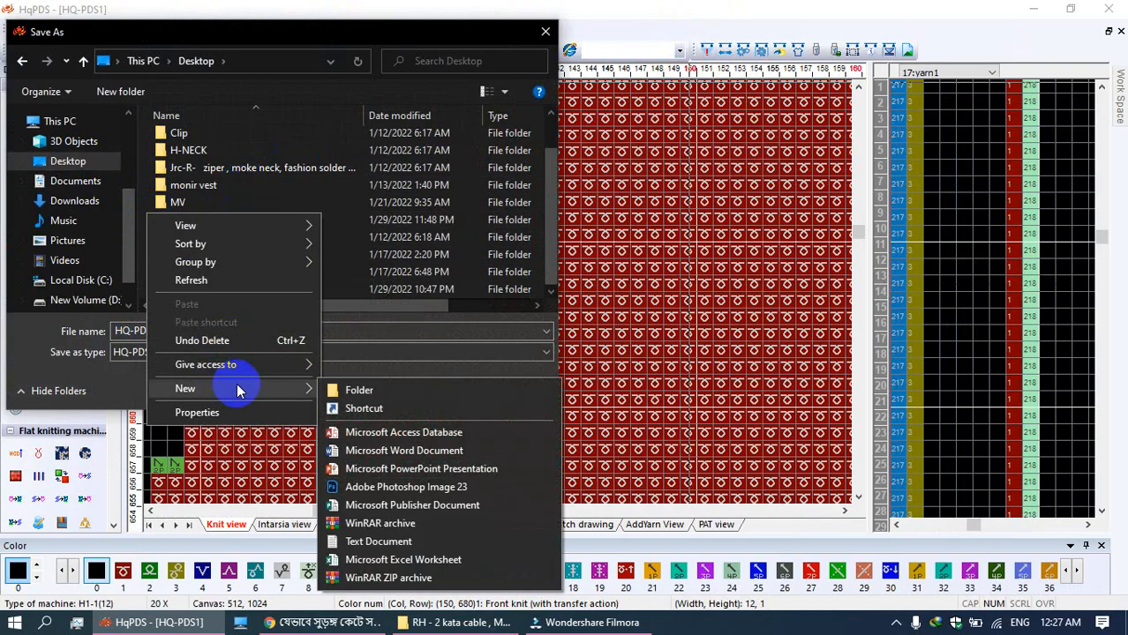
{"action": "left_click", "coordinate": [334, 394]}
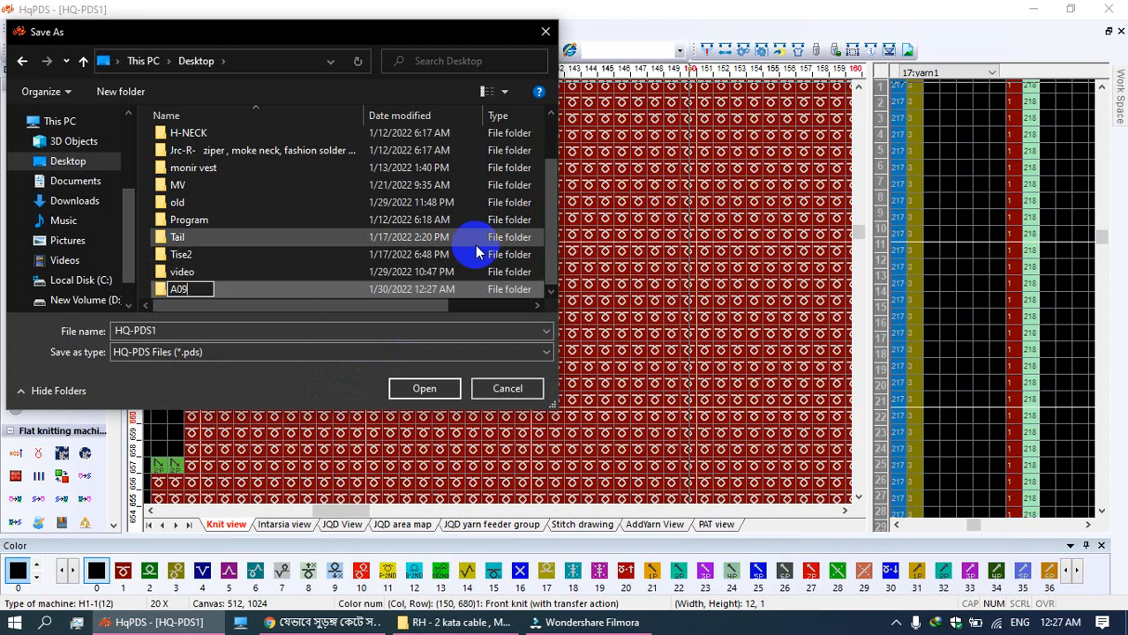
Step: Save the pattern in the A09 folder as 09-B in HQ-PDS format
{"action": "double_click", "coordinate": [240, 292]}
{"action": "left_click", "coordinate": [197, 328]}
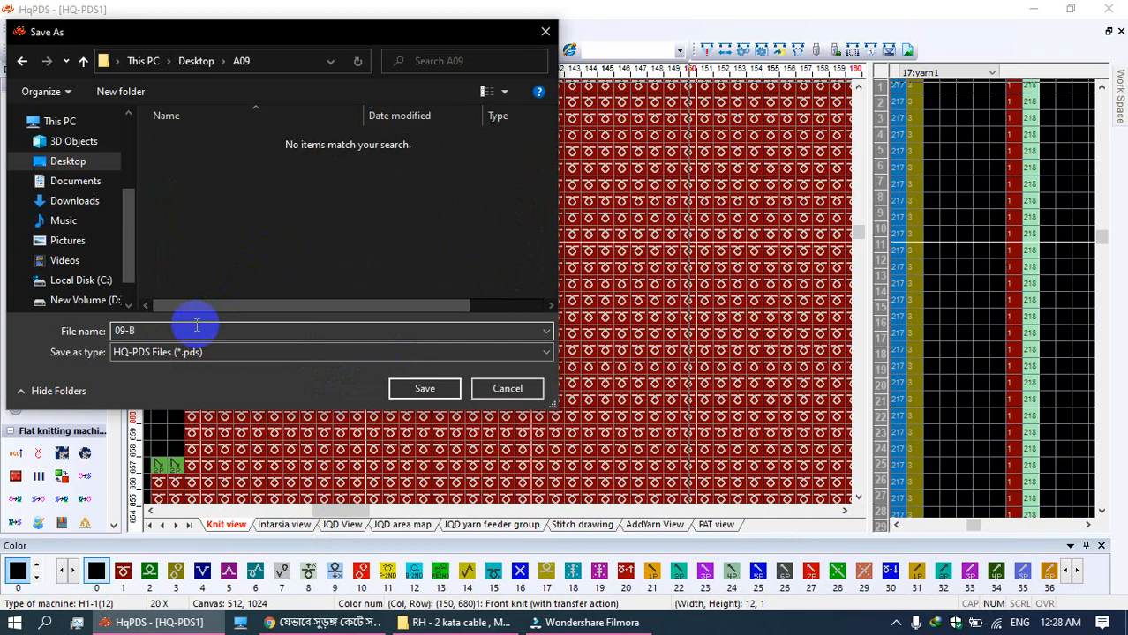
{"action": "left_click", "coordinate": [427, 387]}
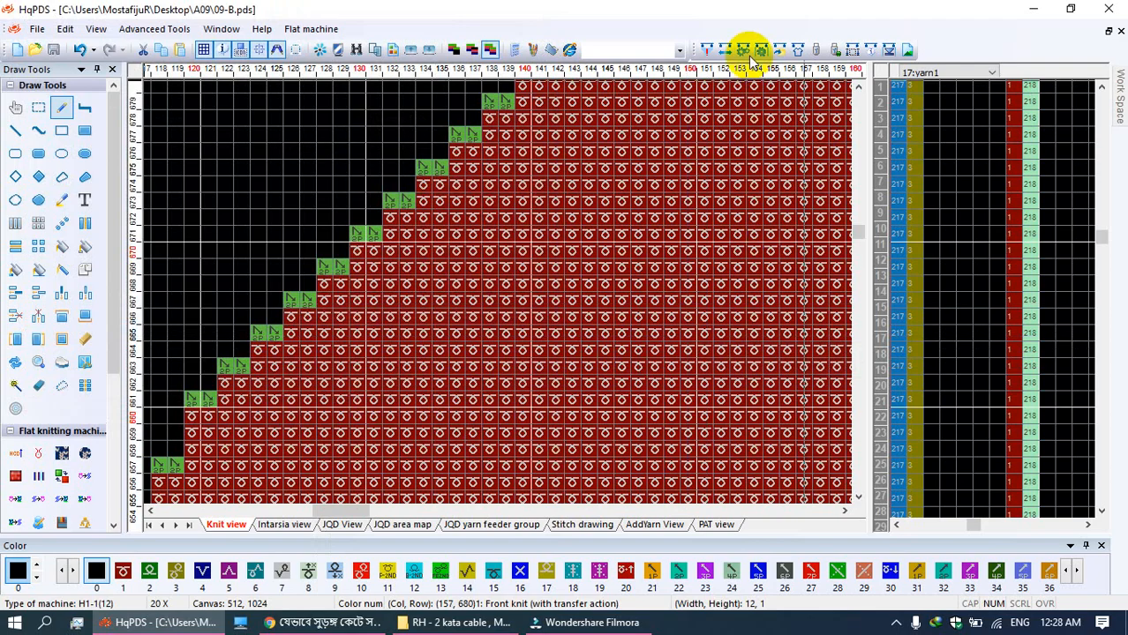
Step: Automatically fill the function-line column with alternating 1 and 2 values for the pattern rows
{"action": "left_click", "coordinate": [726, 53]}
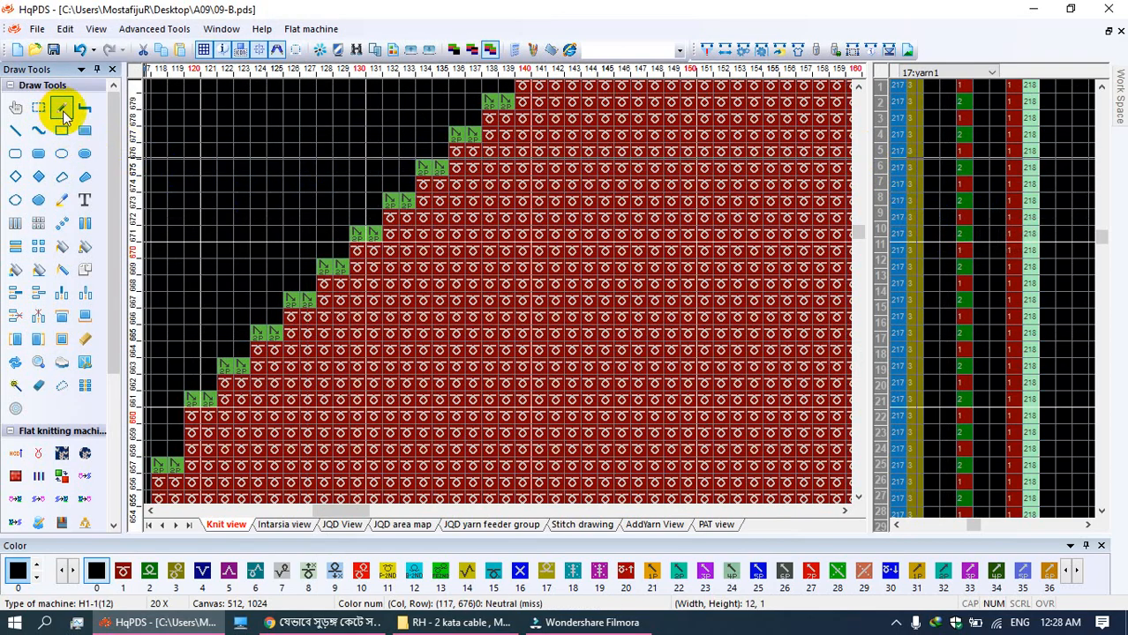
{"action": "left_click", "coordinate": [61, 107]}
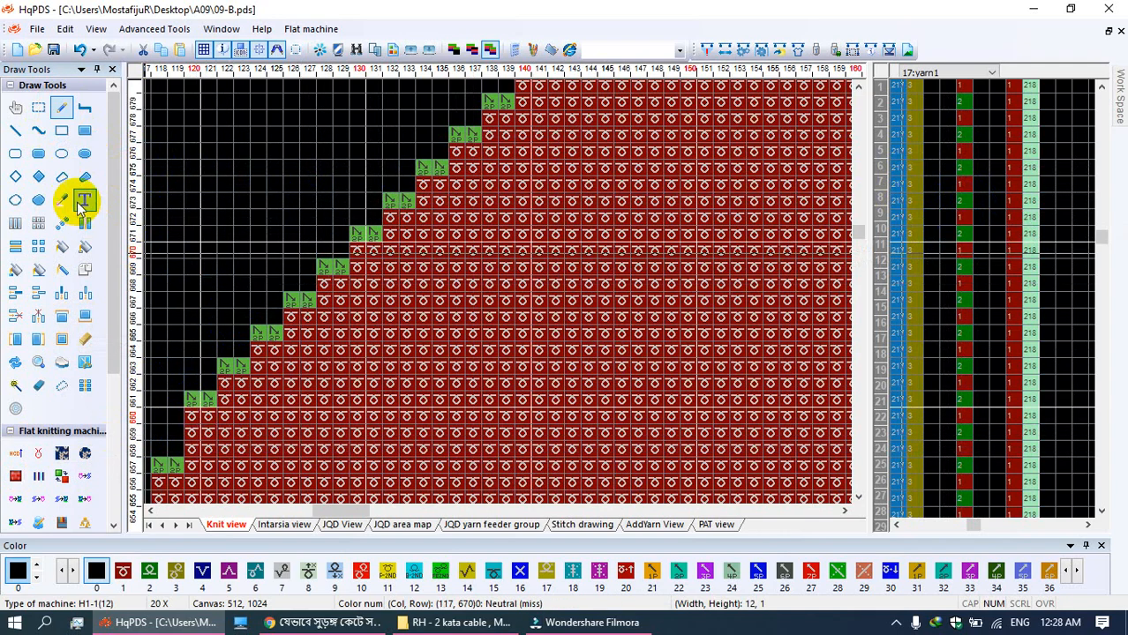
{"action": "left_click", "coordinate": [66, 110]}
Step: Mark the yarn knot on pattern row 675 with colors 6 and 1 in the two empty function-line cells beside the 2
{"action": "mouse_move", "coordinate": [468, 174]}
{"action": "left_mouse_down"}
{"action": "mouse_move", "coordinate": [242, 348]}
{"action": "mouse_move", "coordinate": [269, 251]}
{"action": "left_mouse_up"}
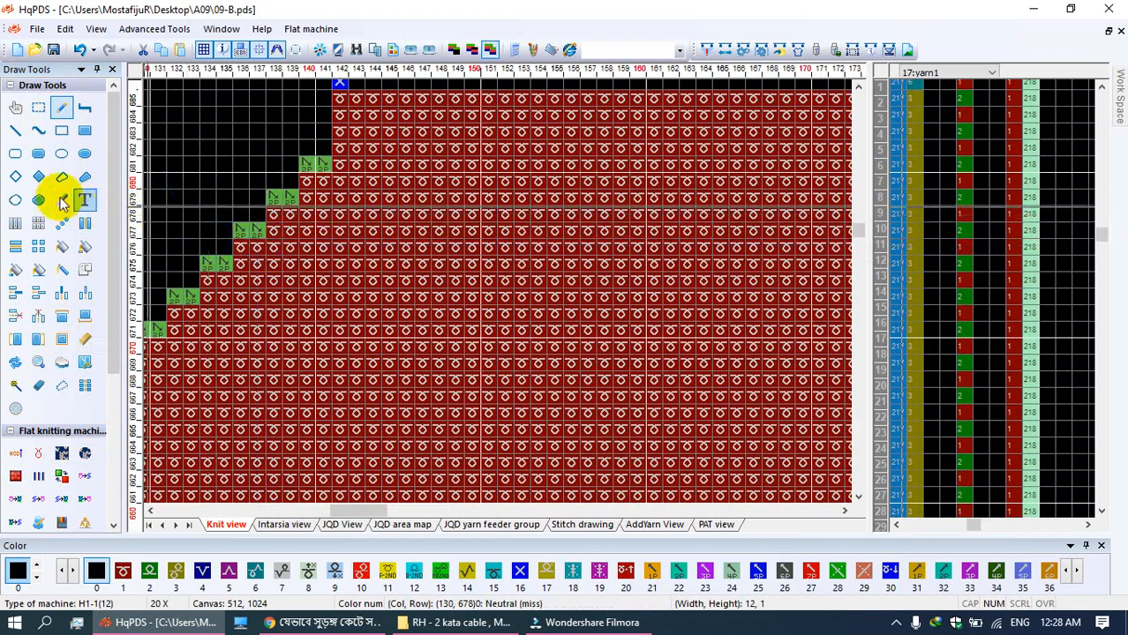
{"action": "left_click", "coordinate": [61, 109]}
{"action": "mouse_move", "coordinate": [222, 271]}
{"action": "left_mouse_down"}
{"action": "mouse_move", "coordinate": [184, 218]}
{"action": "mouse_move", "coordinate": [209, 216]}
{"action": "left_mouse_up"}
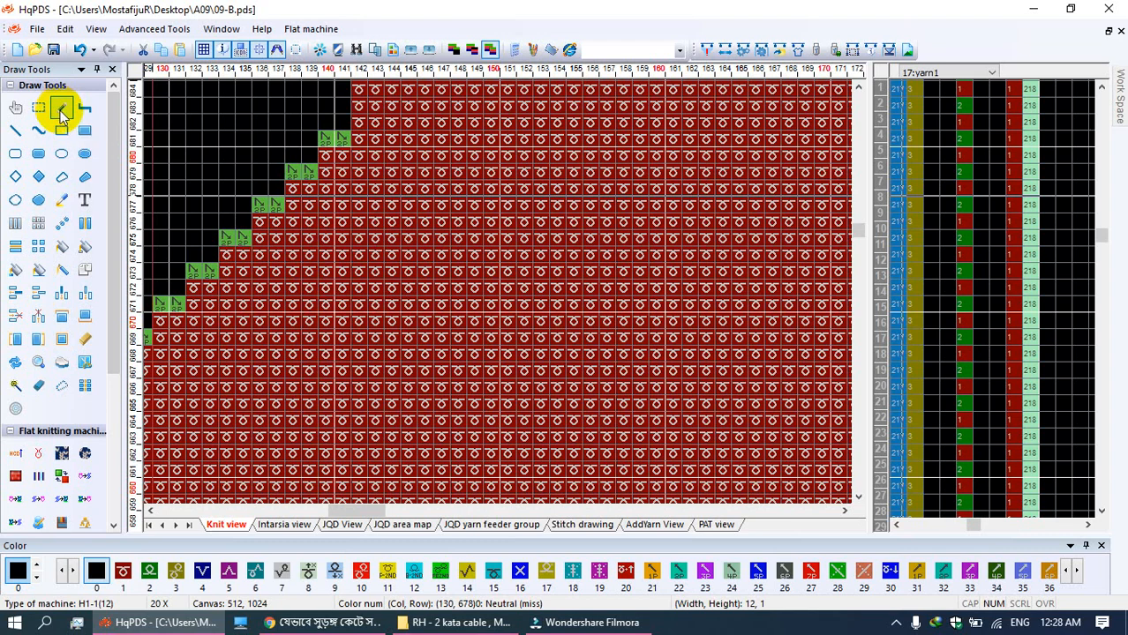
{"action": "left_click", "coordinate": [254, 575]}
{"action": "left_click", "coordinate": [981, 239]}
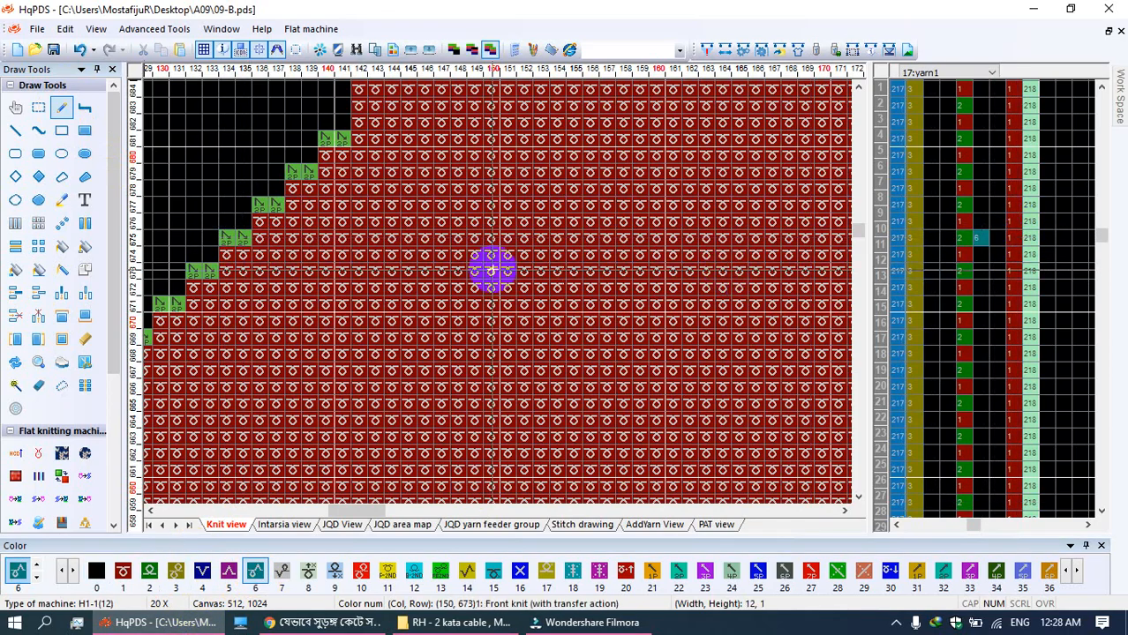
{"action": "left_click", "coordinate": [123, 571]}
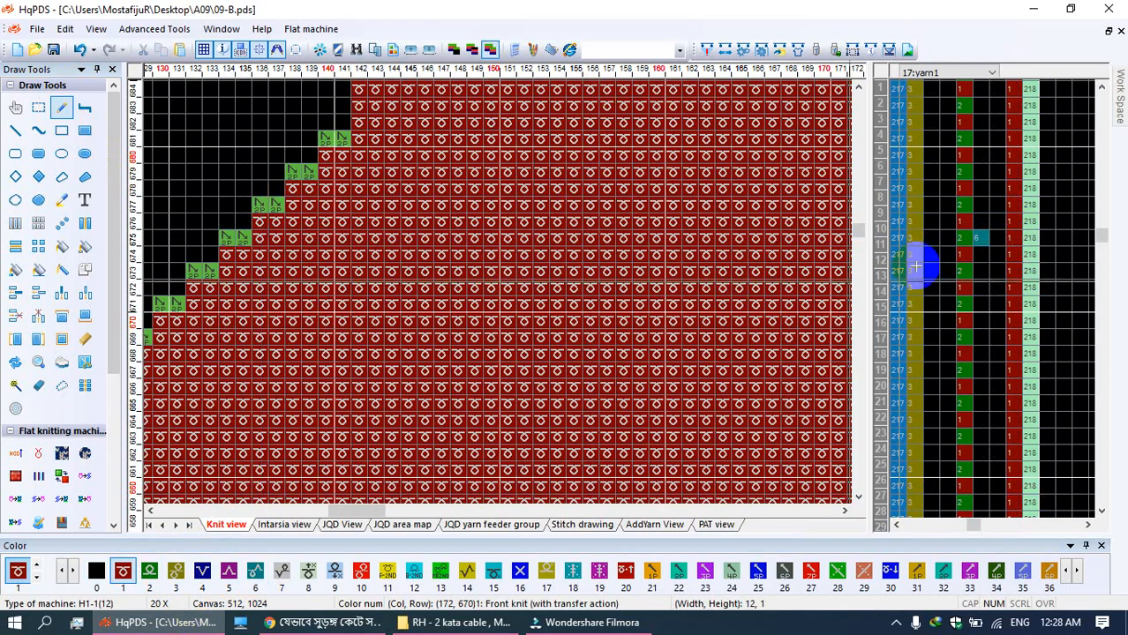
{"action": "left_click", "coordinate": [991, 238]}
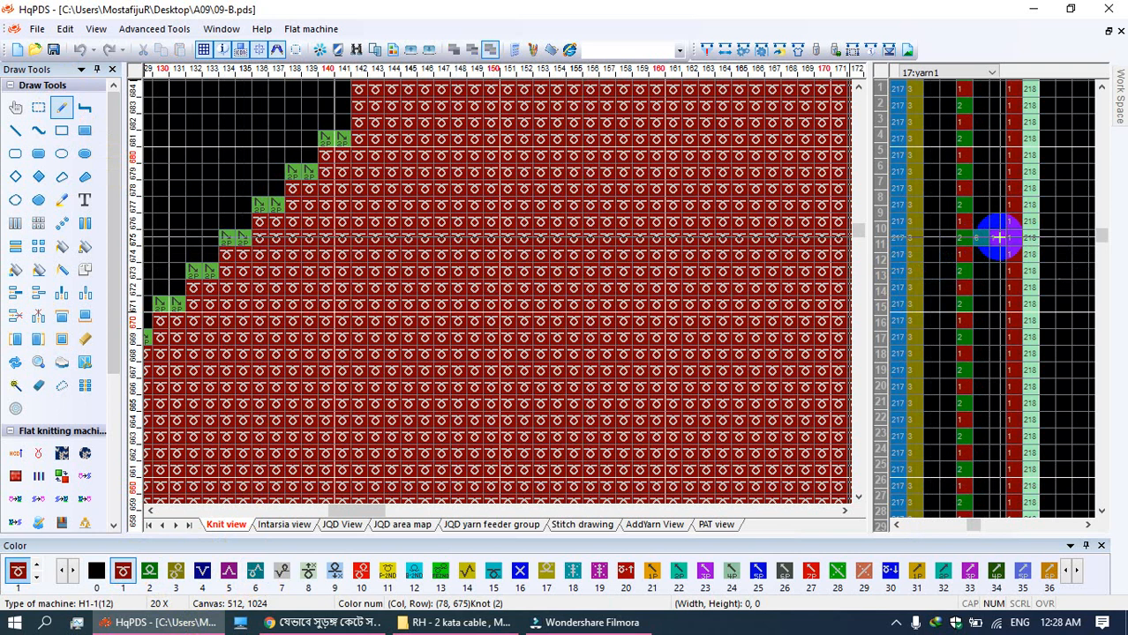
Step: Compile the pattern with yarn feeder following and rubbish yarn following set to 80 and knotting color set to Kick yarn feeder
{"action": "left_click", "coordinate": [711, 52]}
{"action": "left_click", "coordinate": [395, 66]}
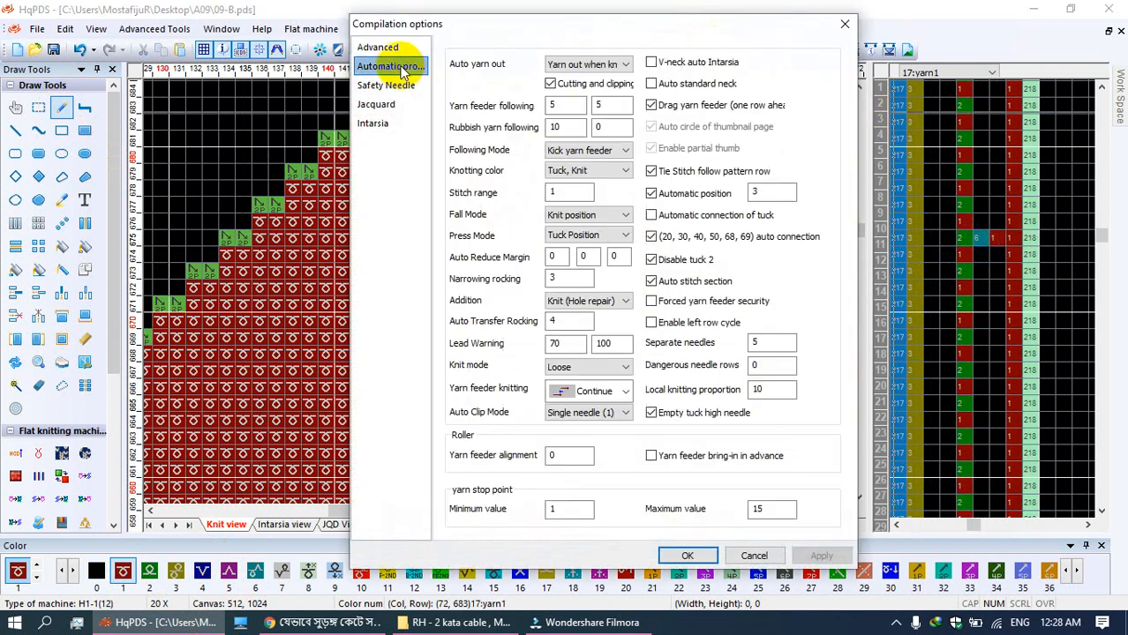
{"action": "double_click", "coordinate": [564, 104]}
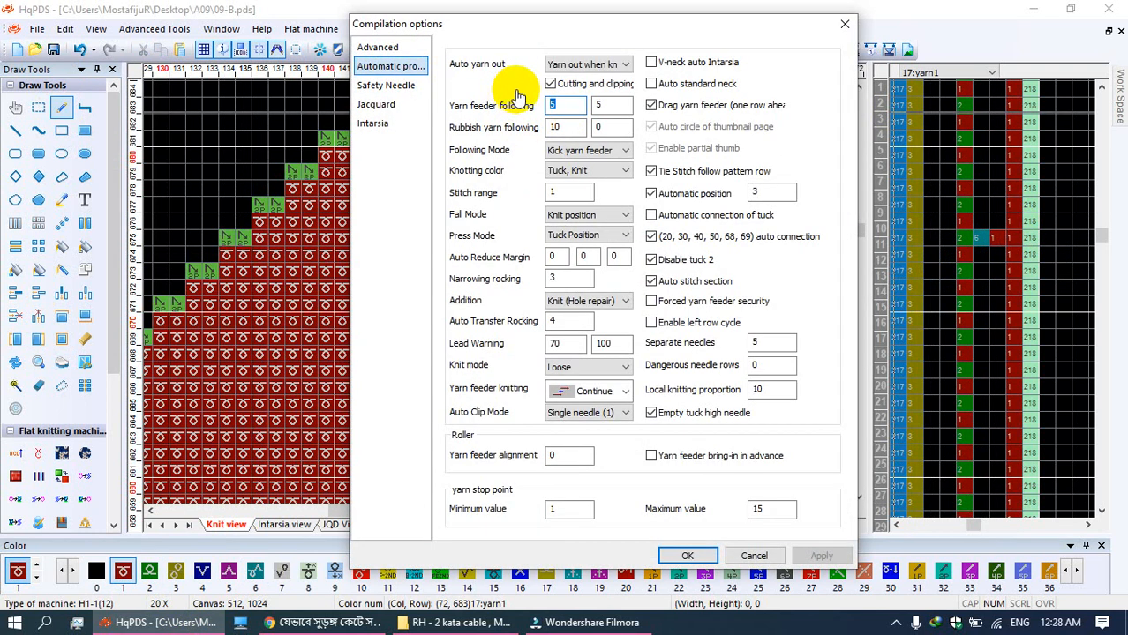
{"action": "type", "text": "80"}
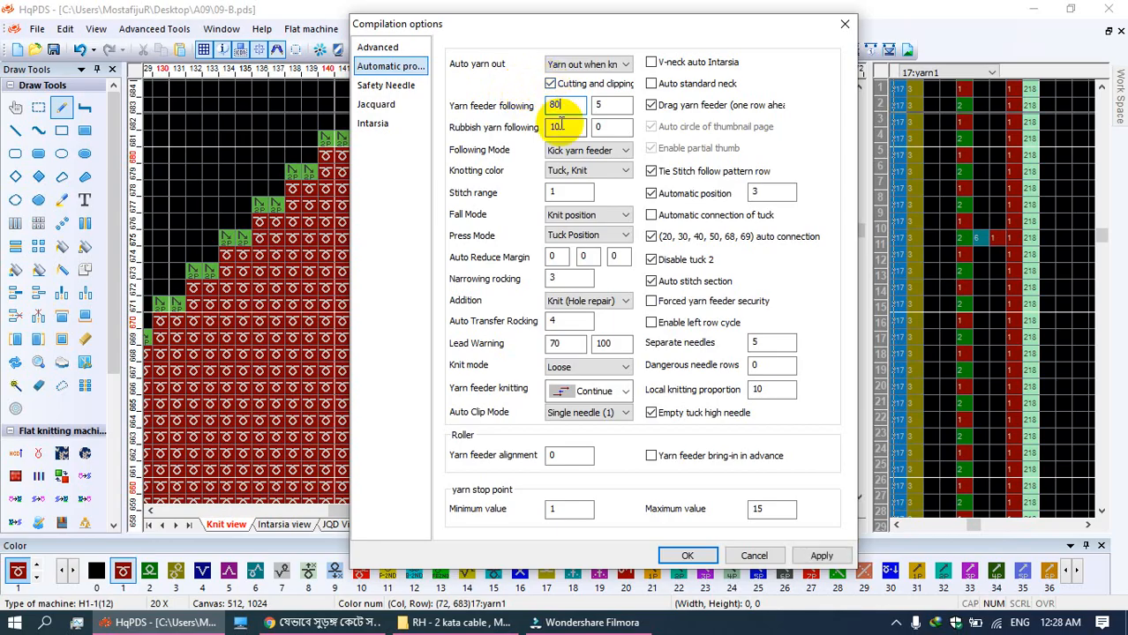
{"action": "double_click", "coordinate": [548, 126]}
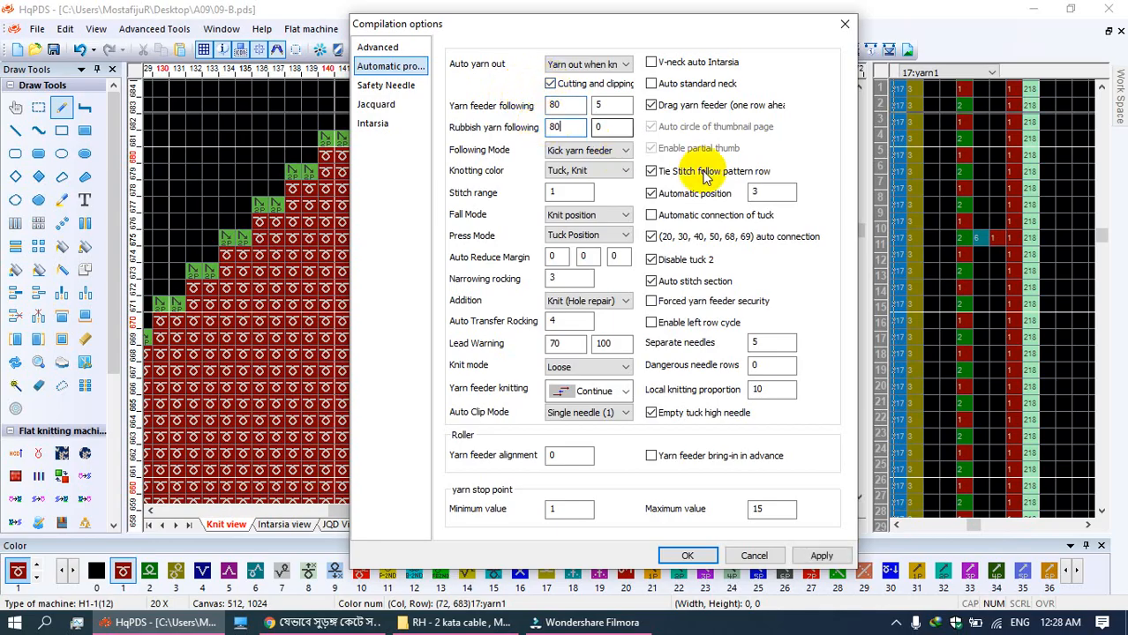
{"action": "left_click", "coordinate": [576, 173]}
{"action": "left_click", "coordinate": [574, 183]}
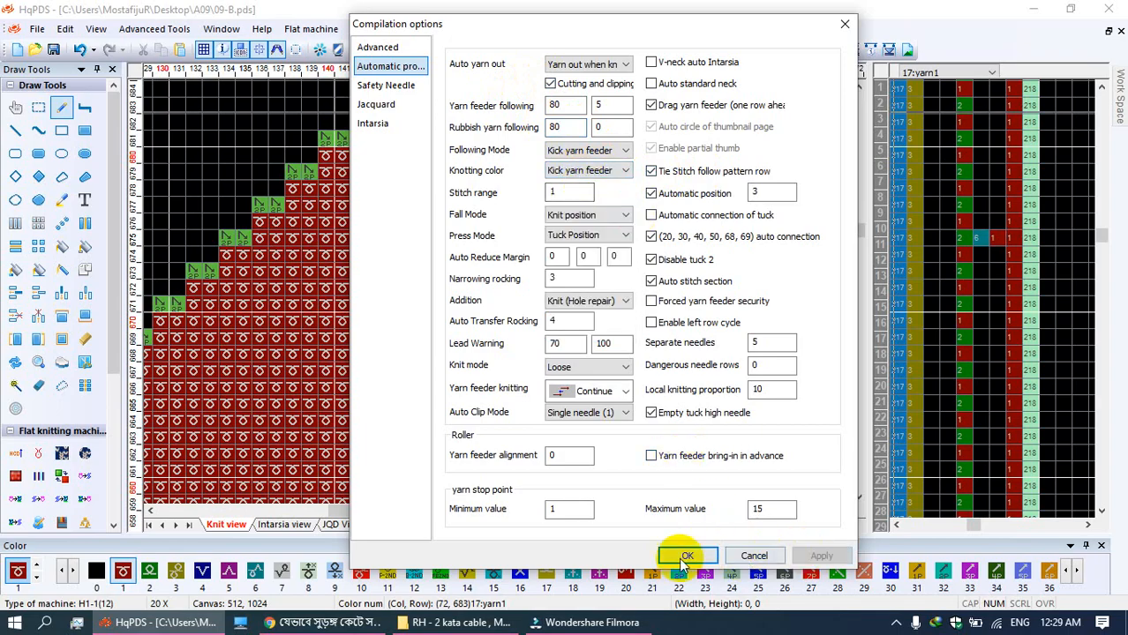
{"action": "left_click", "coordinate": [689, 555]}
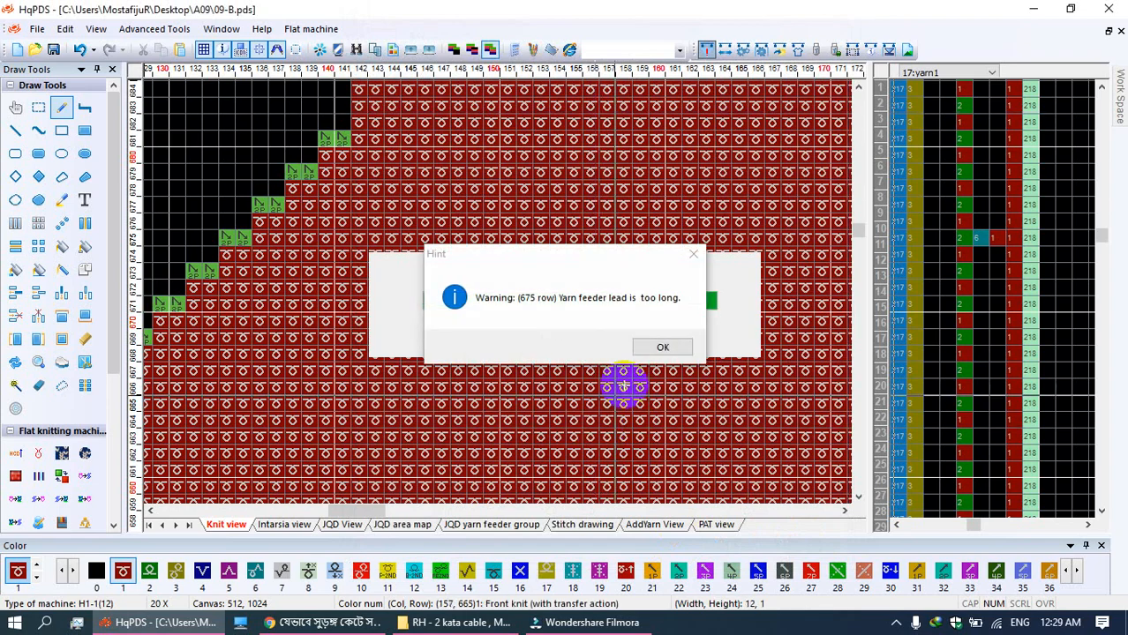
{"action": "left_click", "coordinate": [655, 344]}
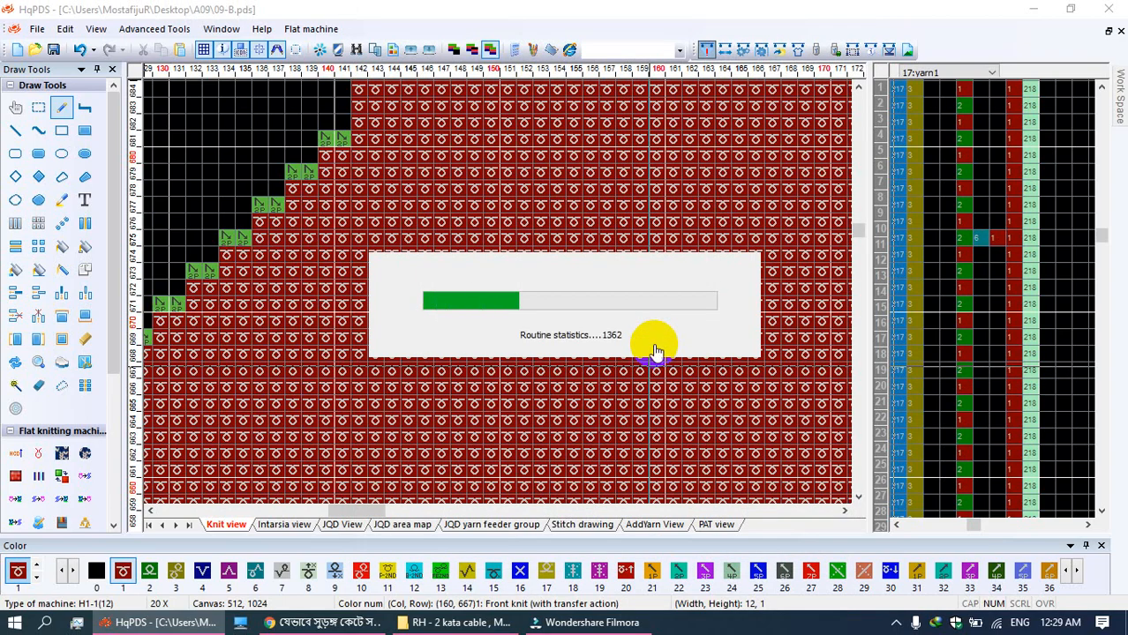
{"action": "left_click", "coordinate": [642, 393]}
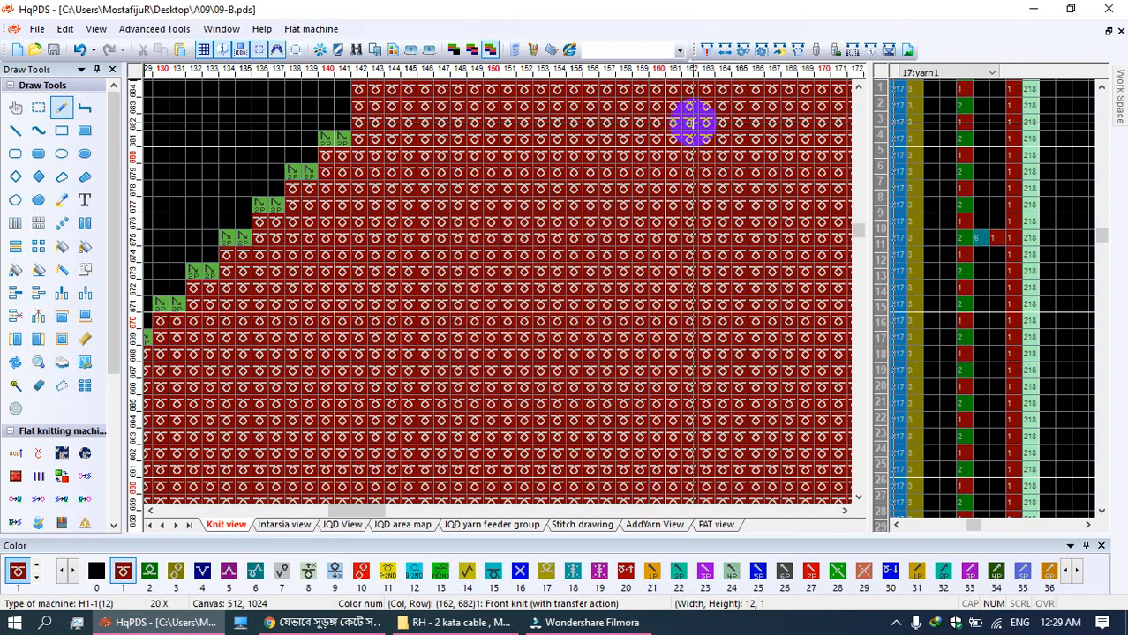
Step: Recompile with Display Compiling Information enabled and locate the listed row 675 entry in the pattern
{"action": "left_click", "coordinate": [703, 51]}
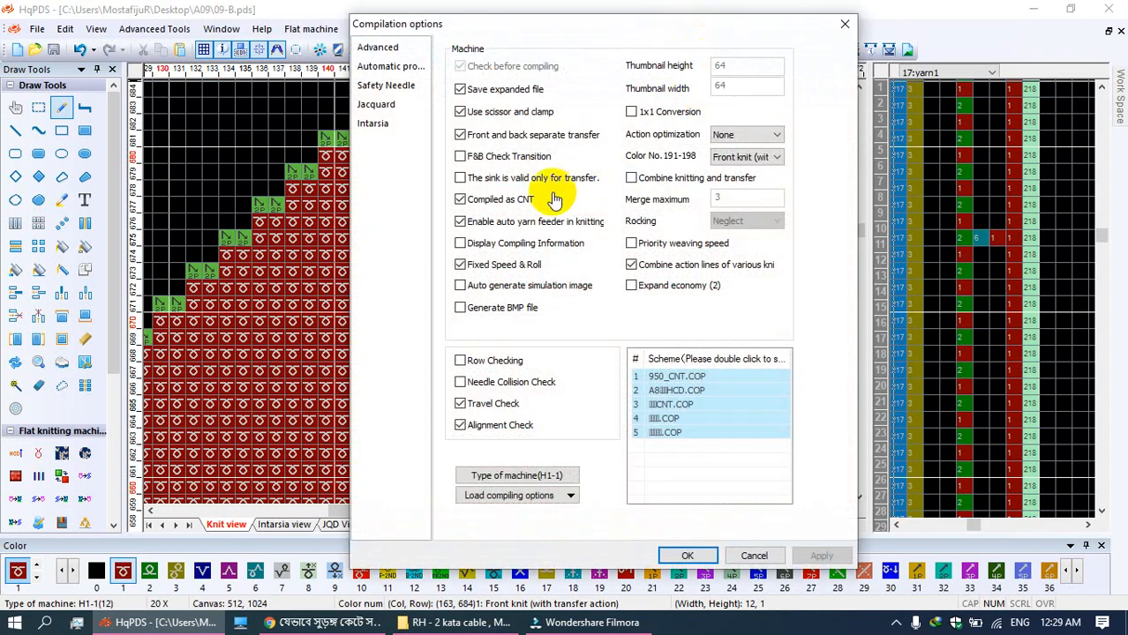
{"action": "left_click", "coordinate": [508, 252]}
{"action": "left_click", "coordinate": [687, 555]}
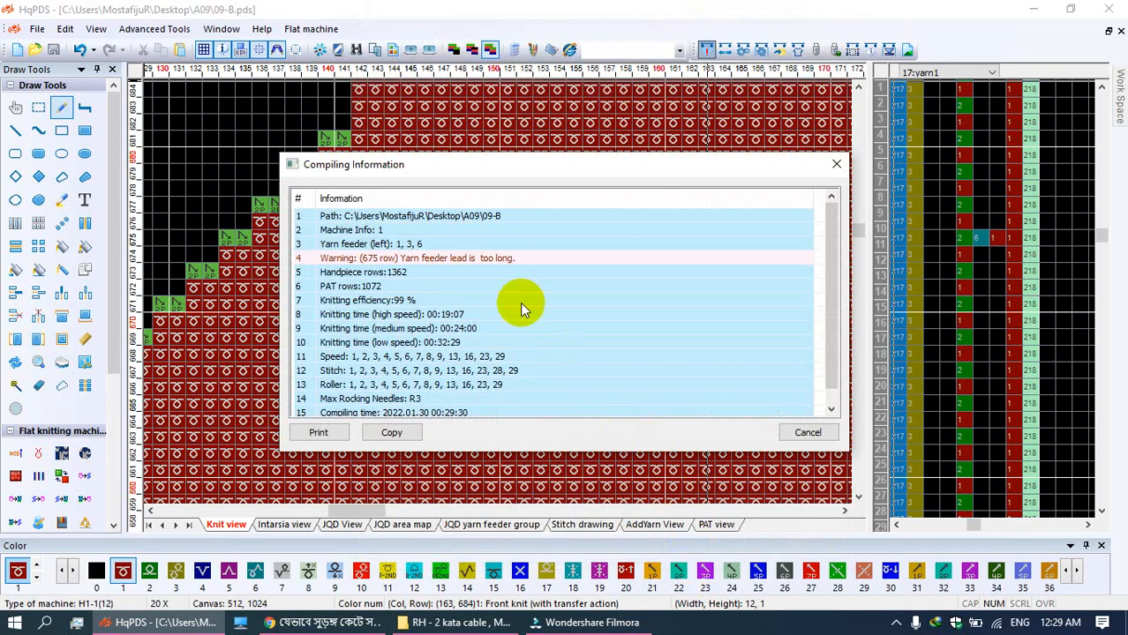
{"action": "left_click", "coordinate": [486, 262]}
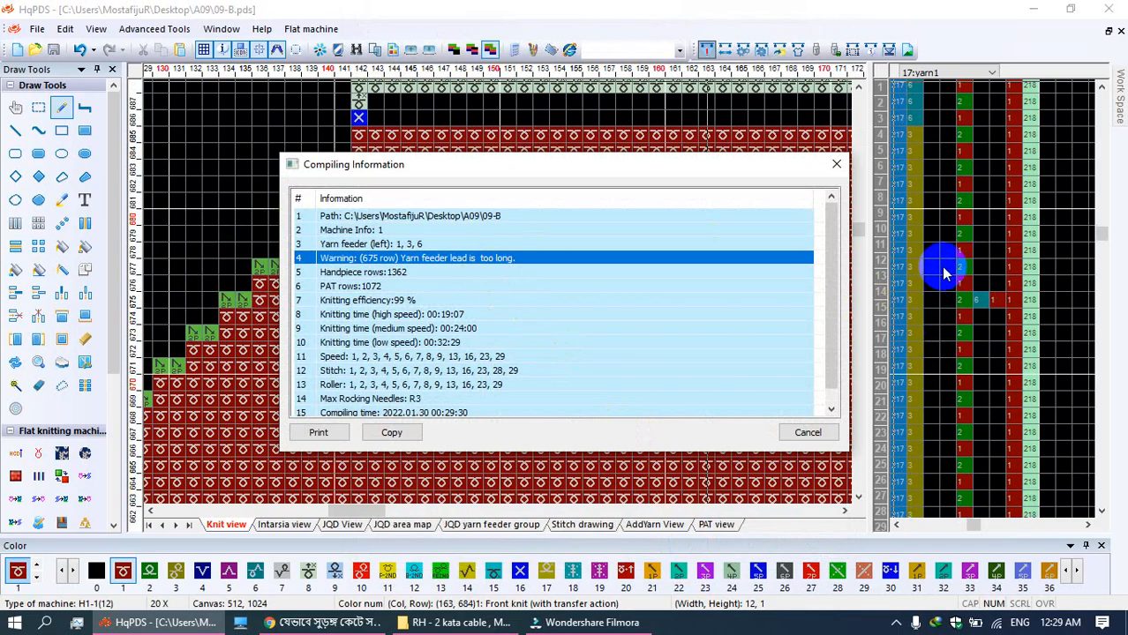
{"action": "left_click", "coordinate": [834, 167]}
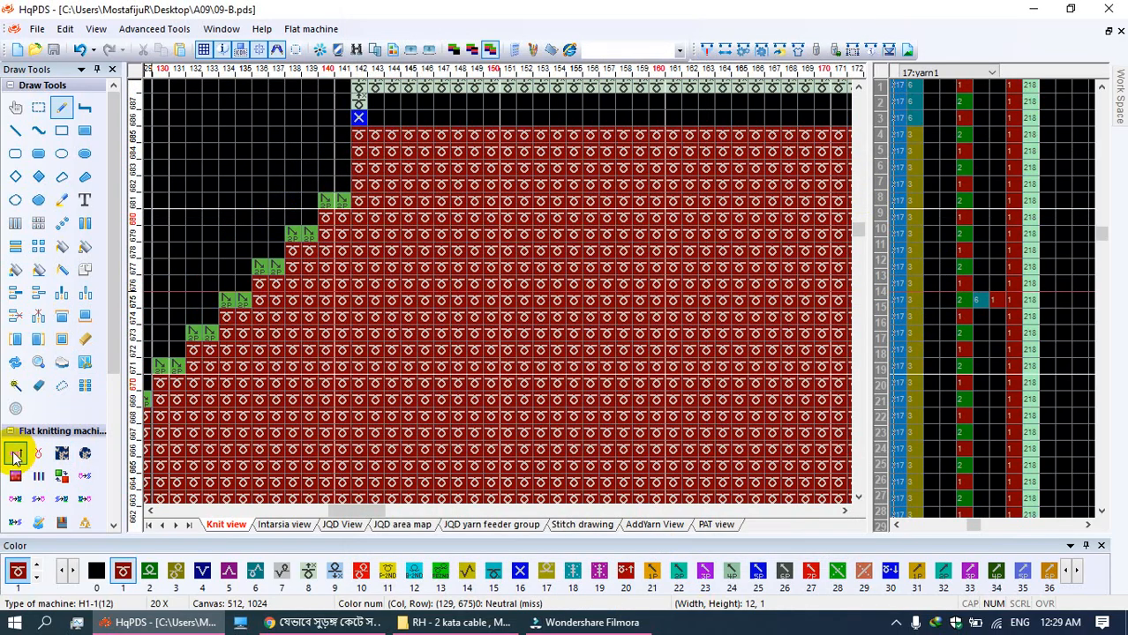
Step: Expand the pattern into its machine knitting rows and inspect the yarn feeder stitches around rows 1222 to 1226
{"action": "left_click", "coordinate": [15, 453]}
{"action": "left_click", "coordinate": [252, 272]}
{"action": "left_click", "coordinate": [38, 106]}
{"action": "left_click_drag", "start_coordinate": [299, 190], "coordinate": [490, 260]}
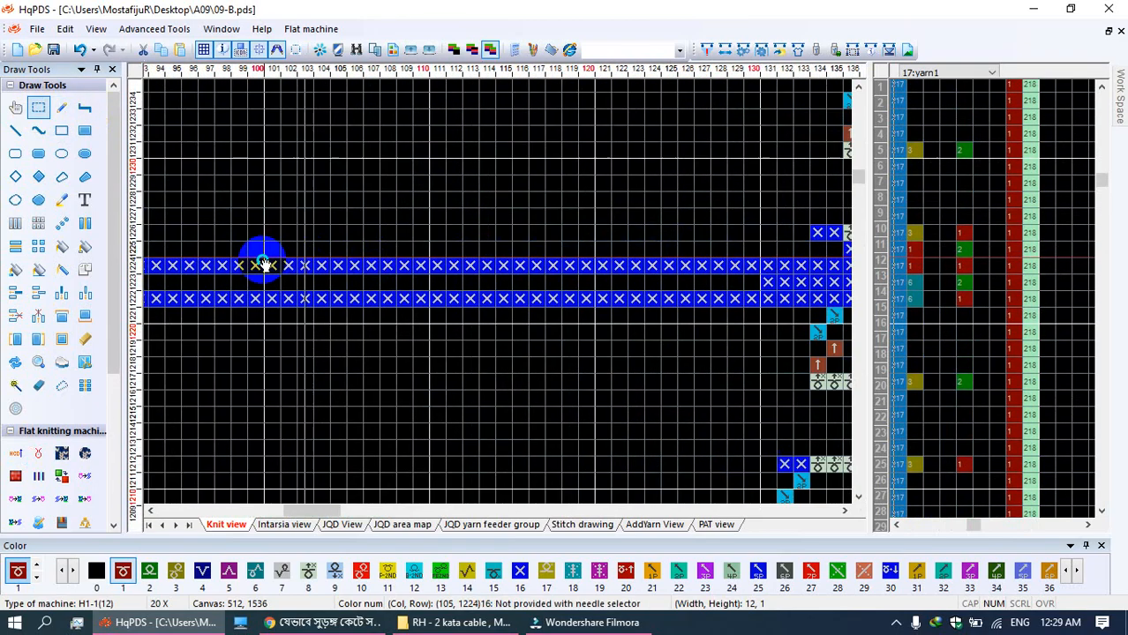
{"action": "left_click_drag", "start_coordinate": [589, 265], "coordinate": [378, 244]}
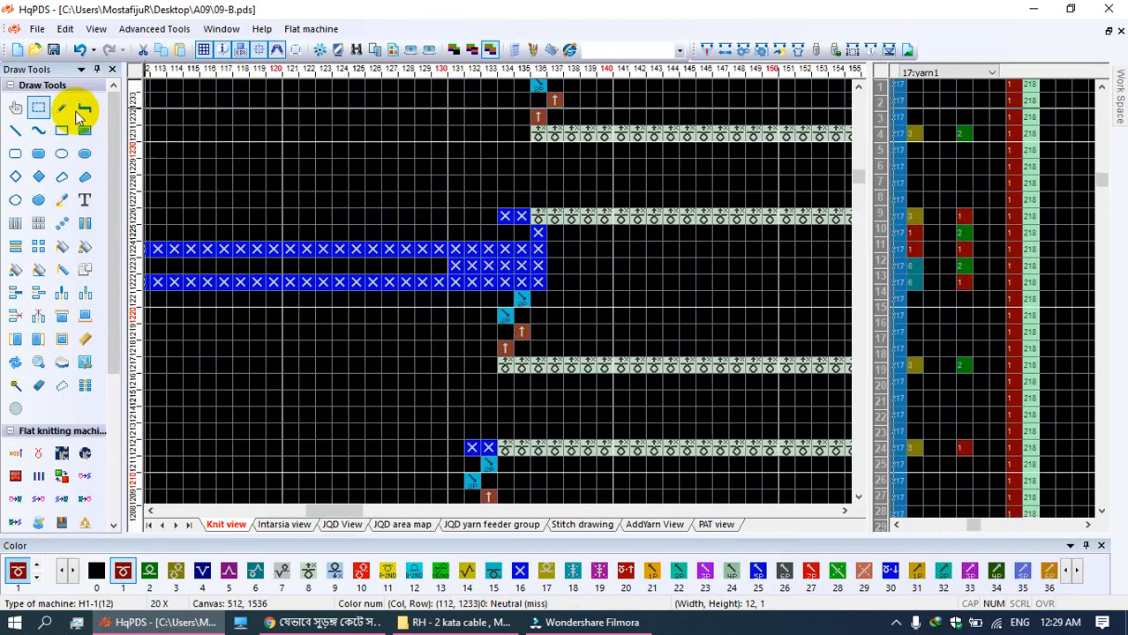
{"action": "left_click", "coordinate": [15, 107]}
{"action": "left_click", "coordinate": [540, 283]}
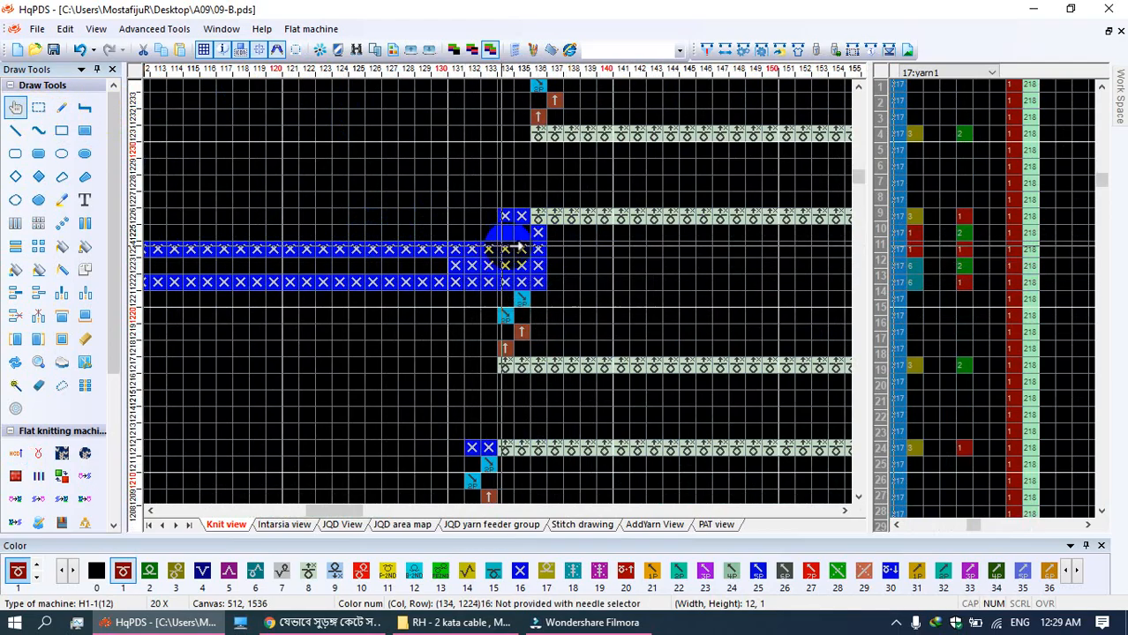
{"action": "left_click_drag", "start_coordinate": [562, 162], "coordinate": [688, 209]}
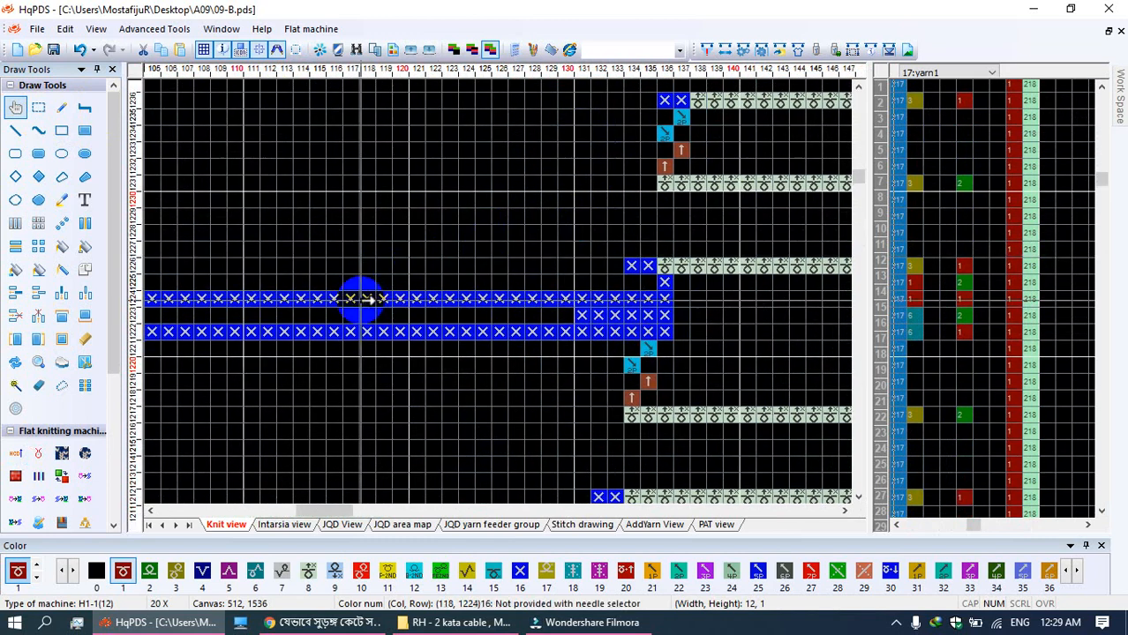
Step: Examine the expanded sleeve's edges and the yarn feeder rows near its top, around rows 1259 to 1274
{"action": "scroll", "coordinate": [225, 299], "scroll_direction": "down", "scroll_amount": 5}
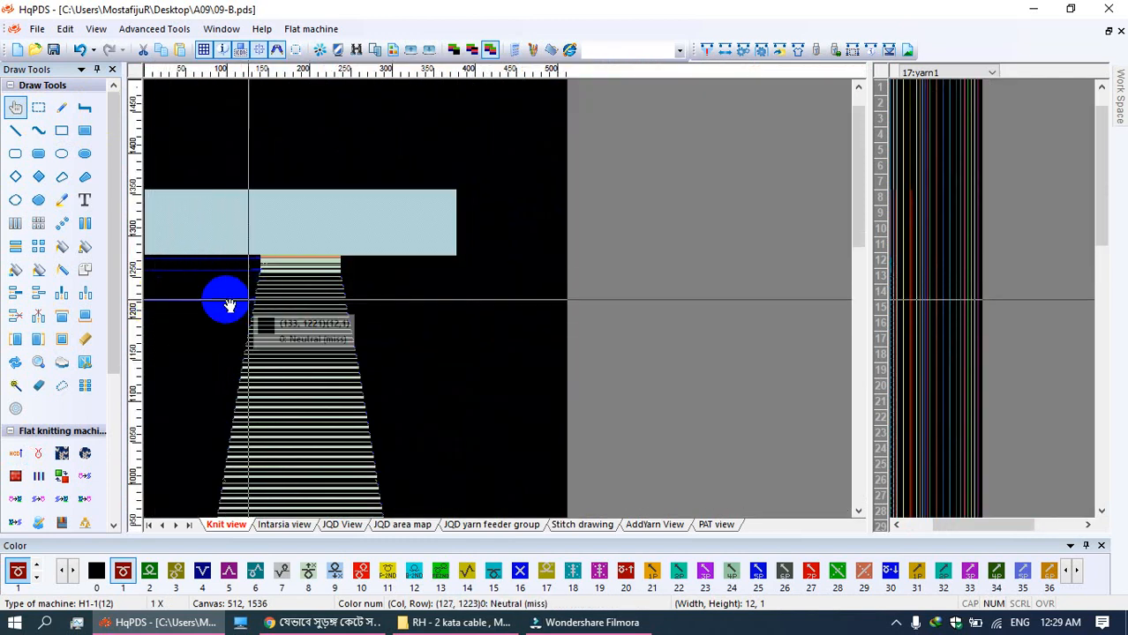
{"action": "scroll", "coordinate": [295, 245], "scroll_direction": "down", "scroll_amount": 5}
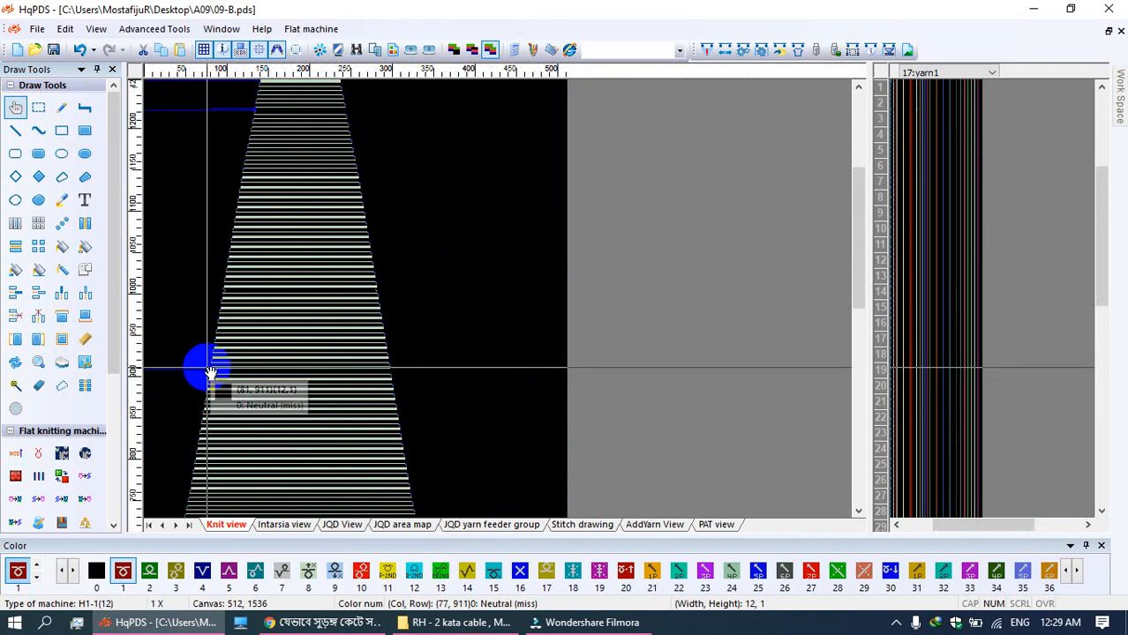
{"action": "scroll", "coordinate": [206, 370], "scroll_direction": "up", "scroll_amount": 5}
{"action": "scroll", "coordinate": [213, 309], "scroll_direction": "down", "scroll_amount": 5}
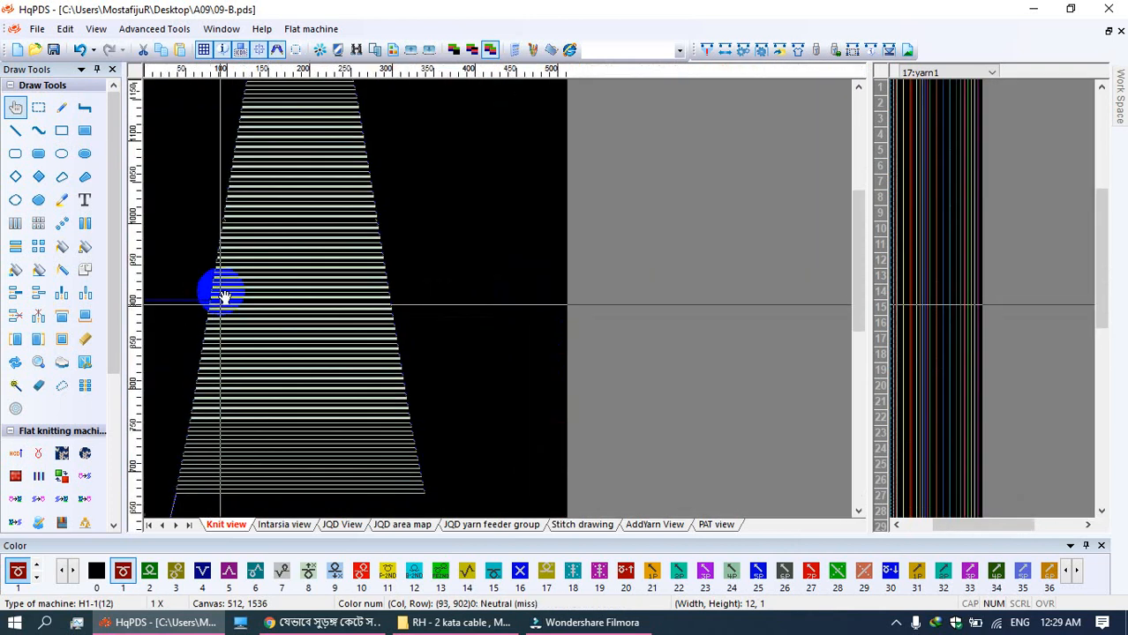
{"action": "scroll", "coordinate": [226, 199], "scroll_direction": "up", "scroll_amount": 3}
{"action": "scroll", "coordinate": [252, 176], "scroll_direction": "up", "scroll_amount": 5}
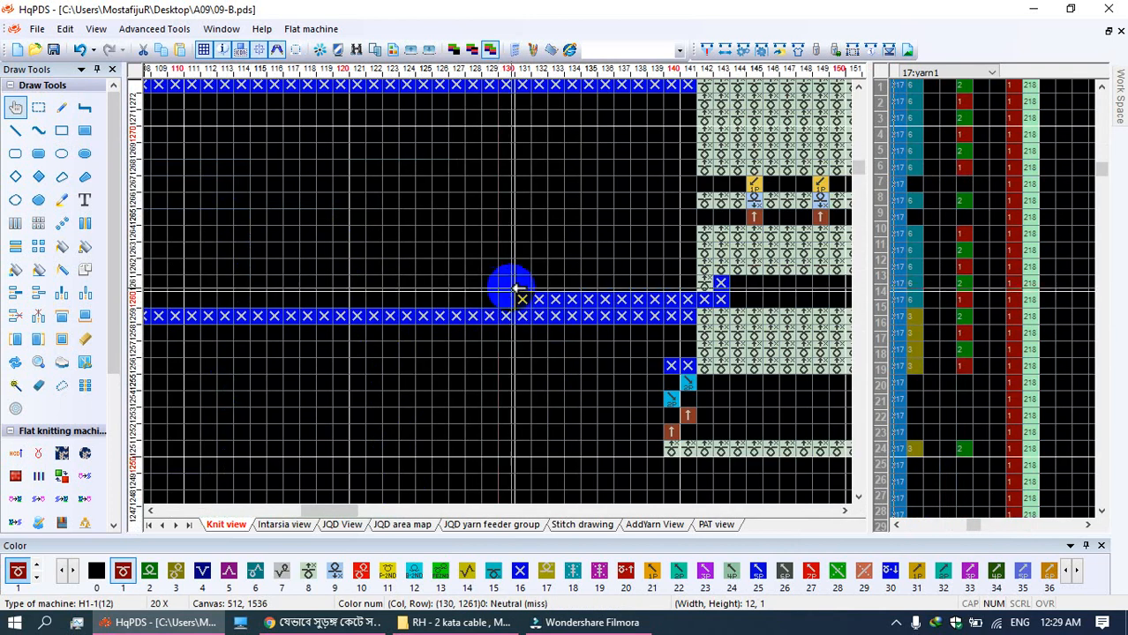
{"action": "left_click_drag", "start_coordinate": [631, 190], "coordinate": [620, 396]}
{"action": "left_click_drag", "start_coordinate": [624, 312], "coordinate": [583, 345]}
{"action": "left_click_drag", "start_coordinate": [615, 396], "coordinate": [500, 414]}
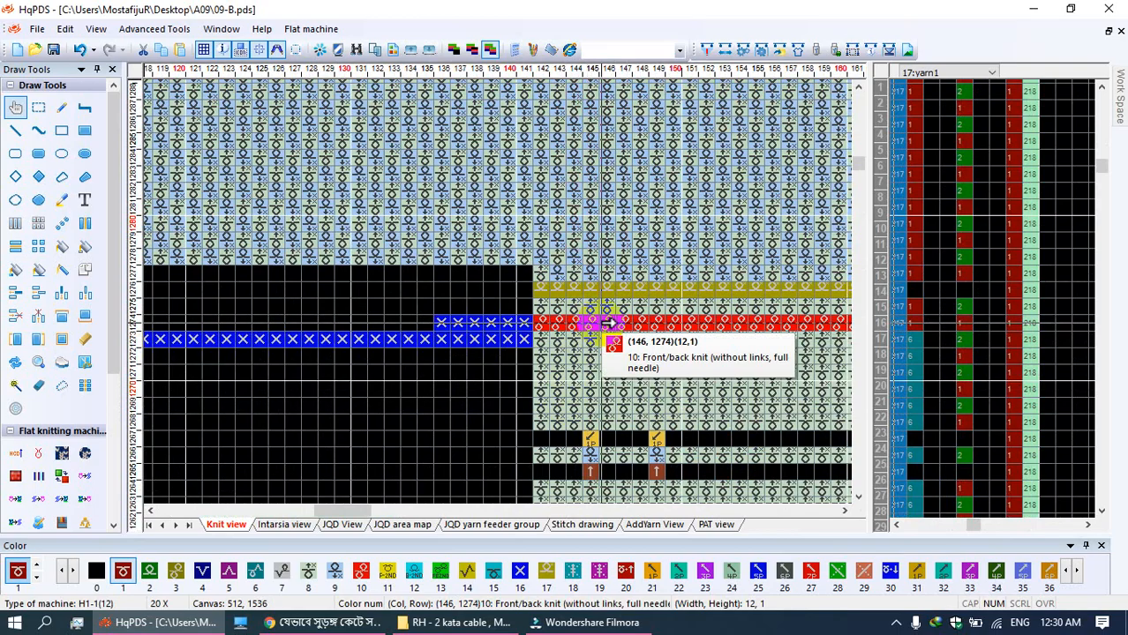
{"action": "key", "text": "space"}
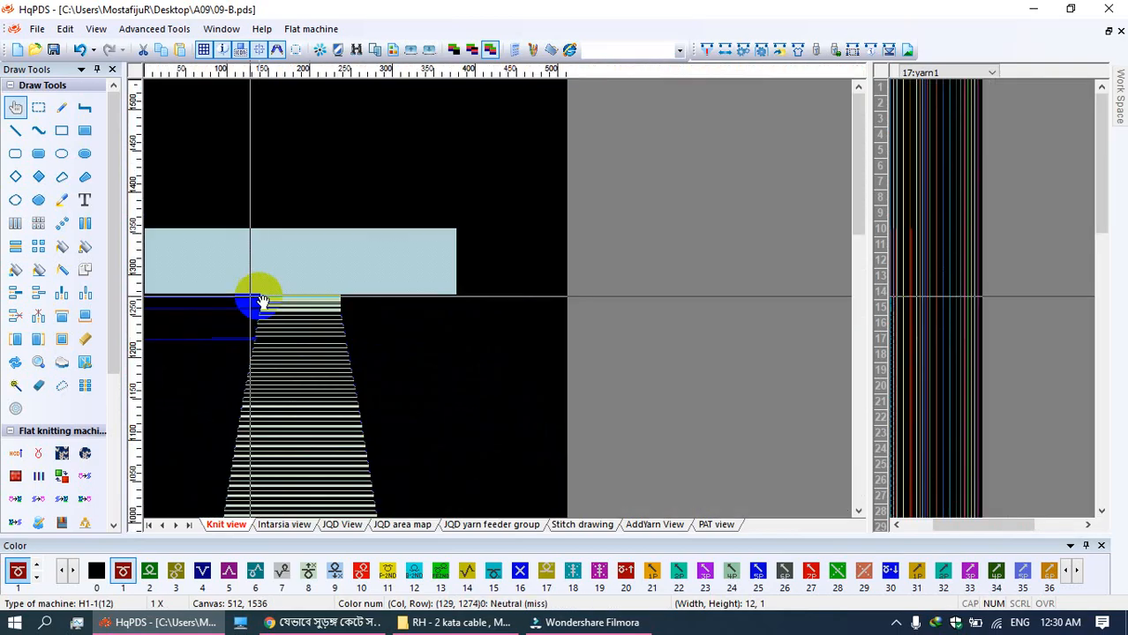
{"action": "key", "text": "space"}
{"action": "key", "text": "space"}
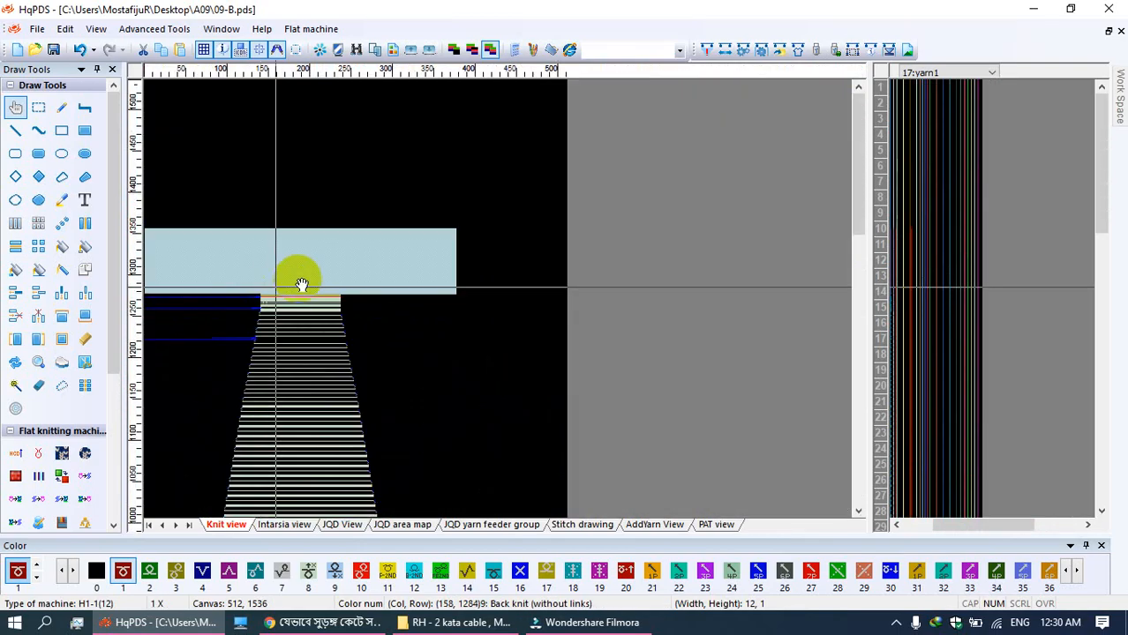
Step: Undo the pattern expansion and return to the original sleeve drawing
{"action": "left_click", "coordinate": [81, 51]}
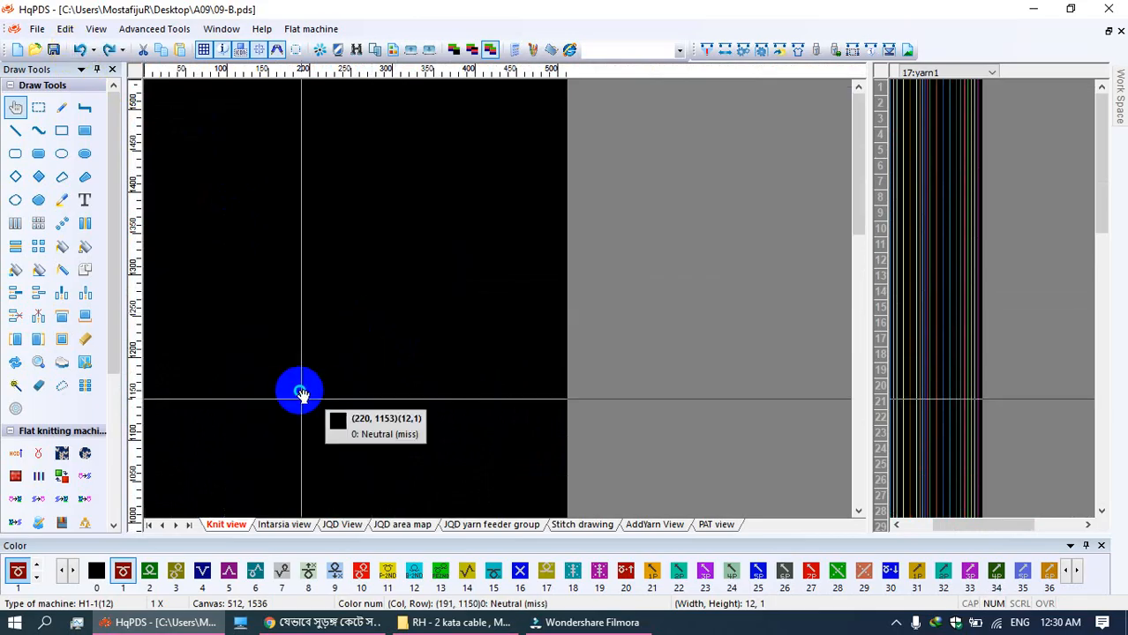
{"action": "left_click_drag", "start_coordinate": [327, 397], "coordinate": [501, 190]}
{"action": "mouse_move", "coordinate": [372, 320]}
{"action": "left_mouse_down"}
{"action": "mouse_move", "coordinate": [486, 134]}
{"action": "mouse_move", "coordinate": [442, 211]}
{"action": "left_mouse_up"}
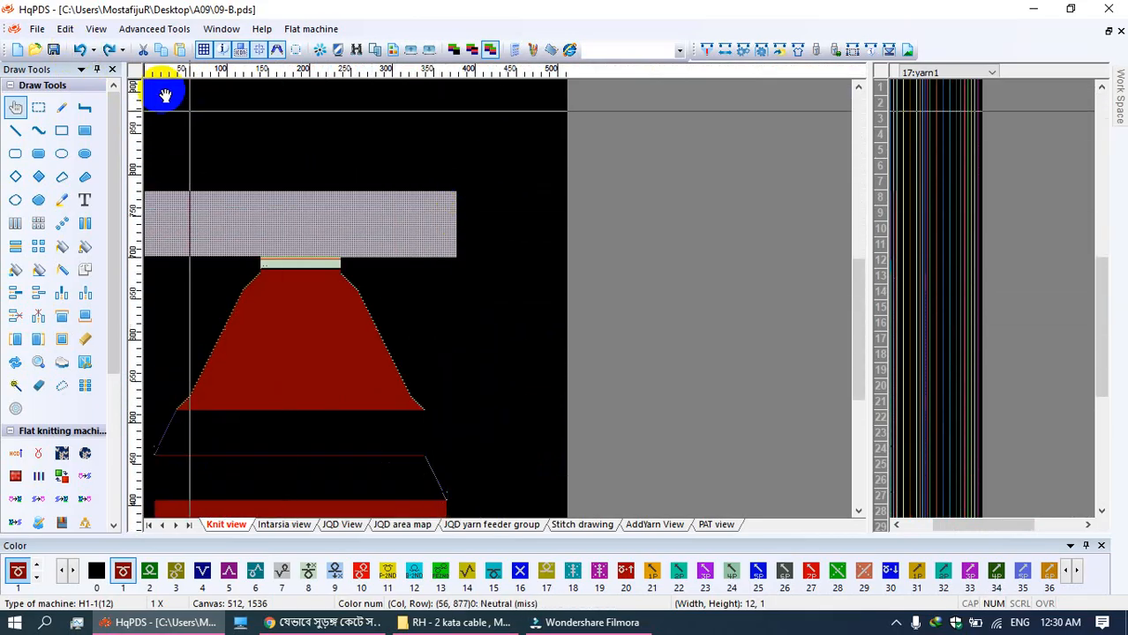
Step: Compile the restored sleeve pattern again with the current options and dismiss the compiling information
{"action": "left_click", "coordinate": [706, 52]}
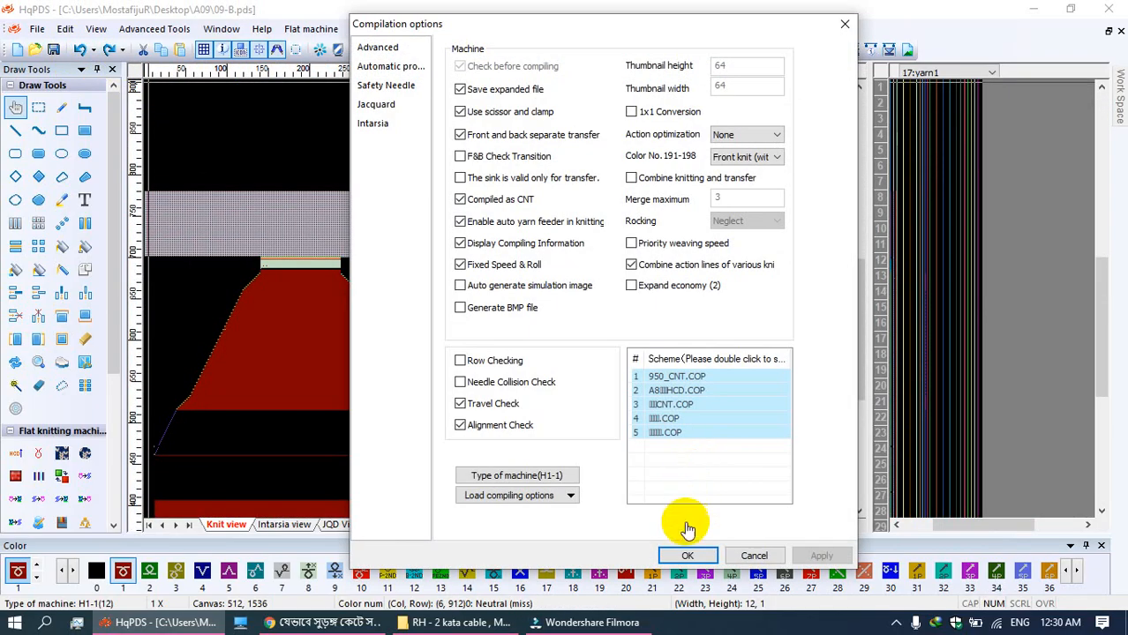
{"action": "left_click", "coordinate": [686, 553]}
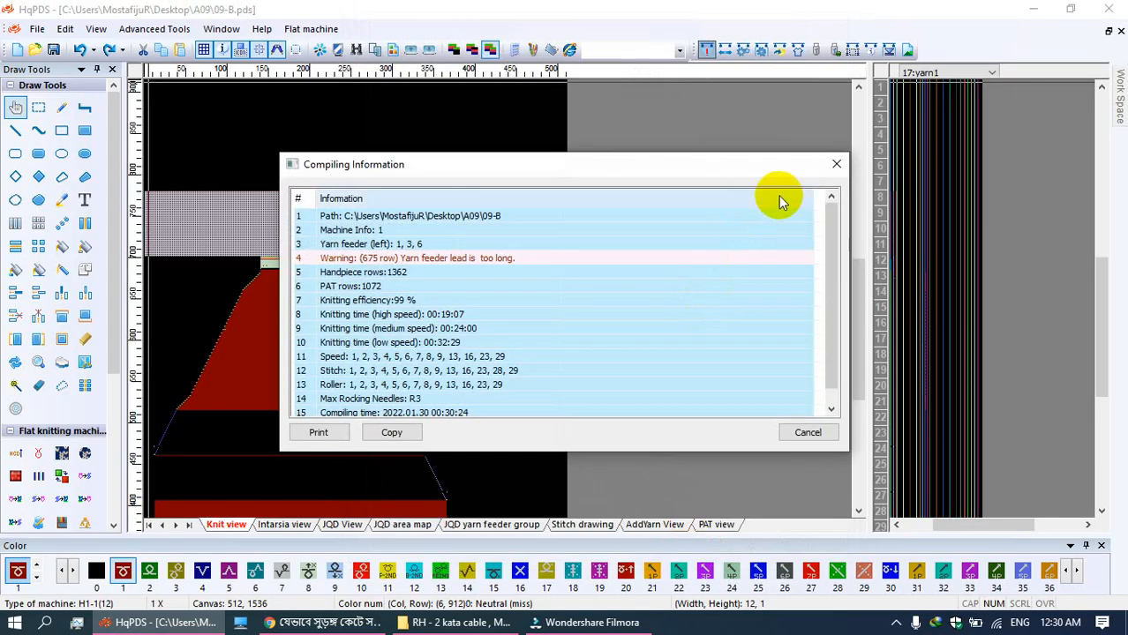
{"action": "left_click", "coordinate": [836, 164]}
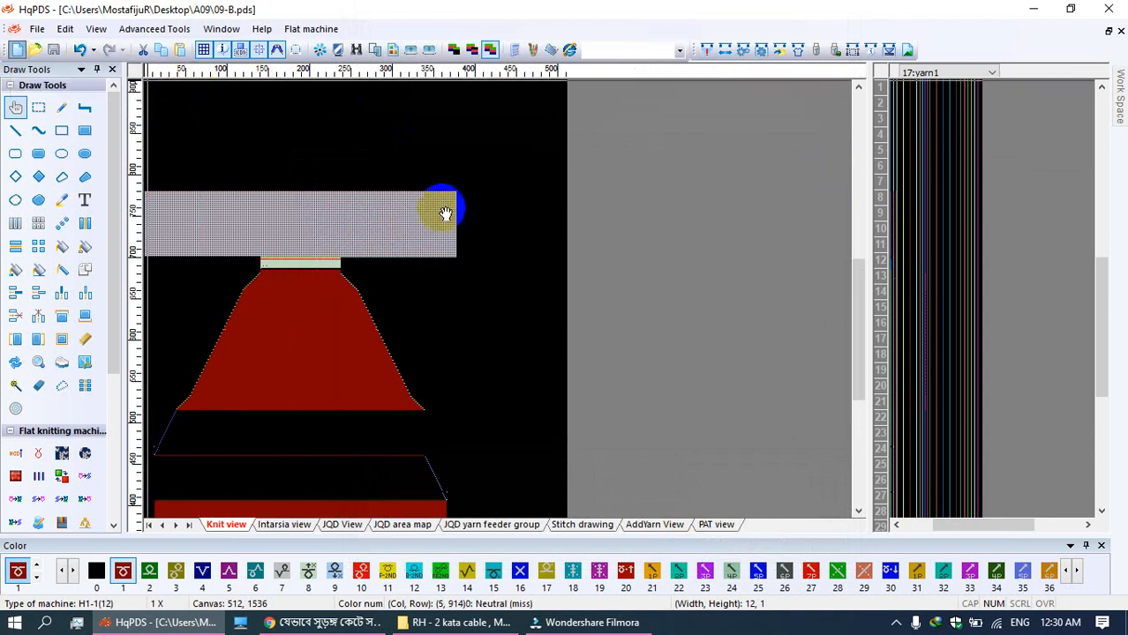
Step: Create a new blank pattern with a 512 by 512 canvas
{"action": "left_click", "coordinate": [15, 51]}
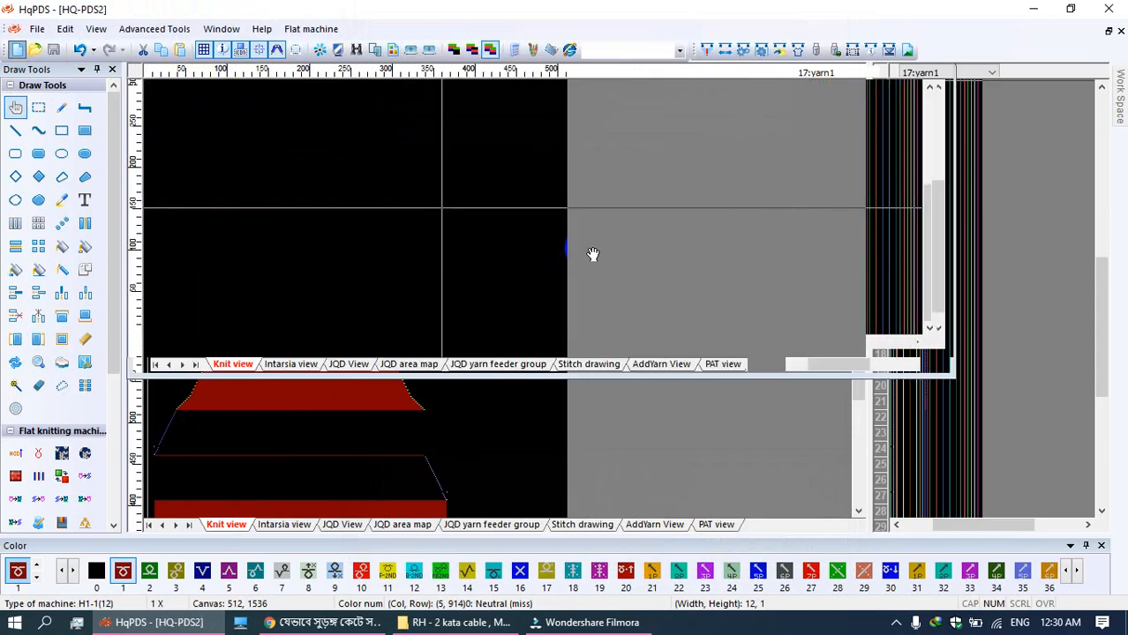
{"action": "mouse_move", "coordinate": [591, 256]}
{"action": "left_mouse_down"}
{"action": "mouse_move", "coordinate": [549, 294]}
{"action": "mouse_move", "coordinate": [385, 376]}
{"action": "mouse_move", "coordinate": [526, 362]}
{"action": "left_mouse_up"}
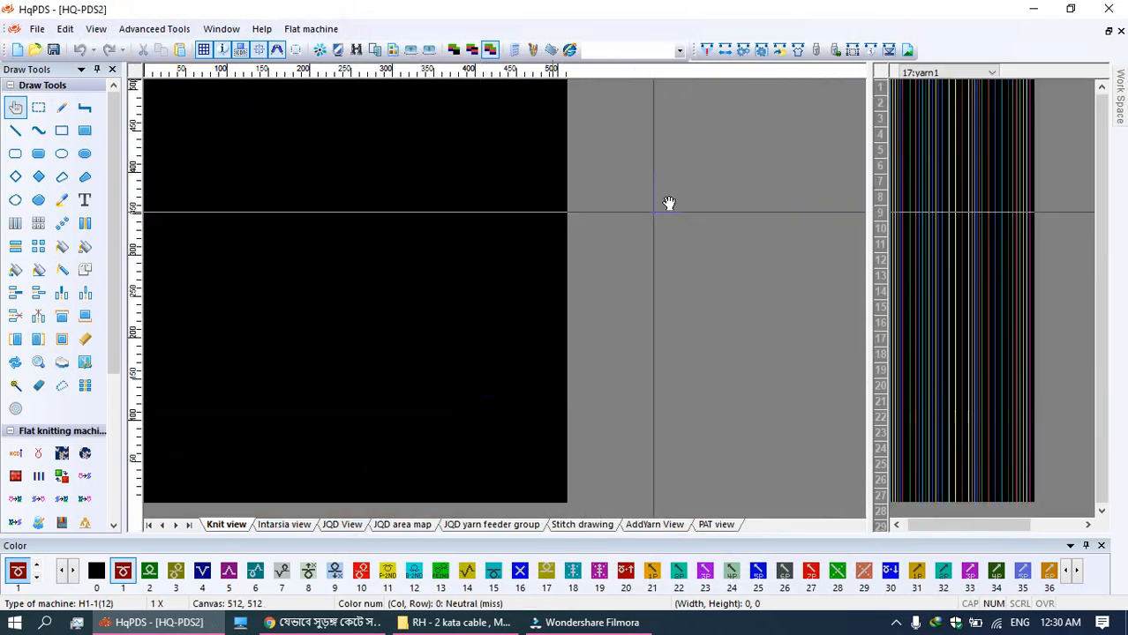
Step: Open the Craft Bill for the new pattern and set its start needles to 383
{"action": "left_click", "coordinate": [704, 50]}
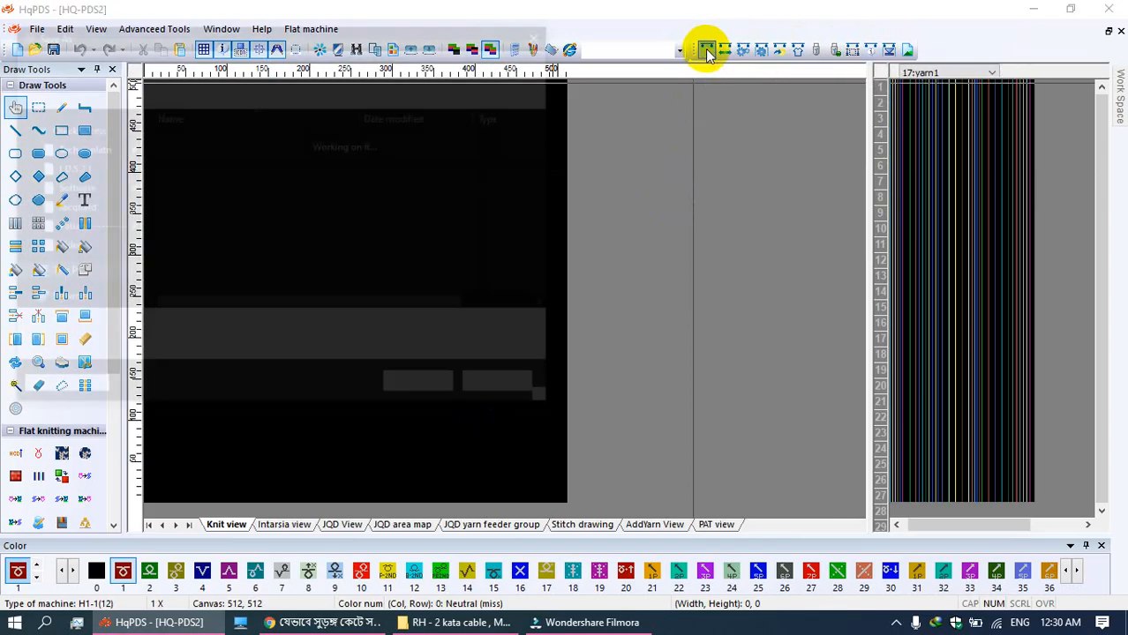
{"action": "left_click", "coordinate": [545, 29]}
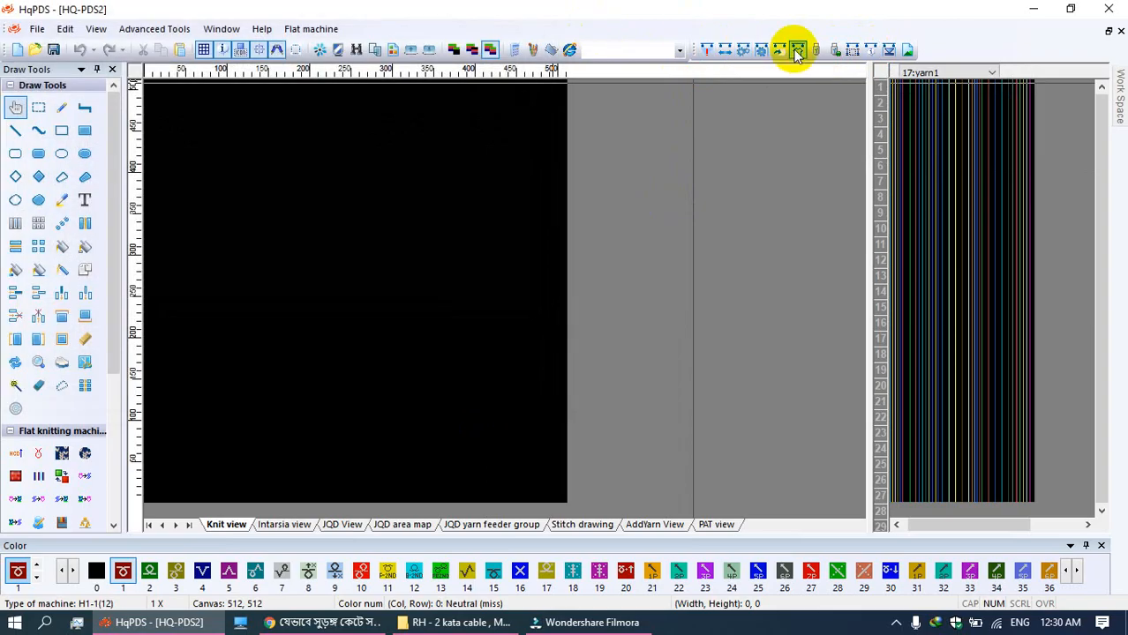
{"action": "left_click", "coordinate": [797, 51]}
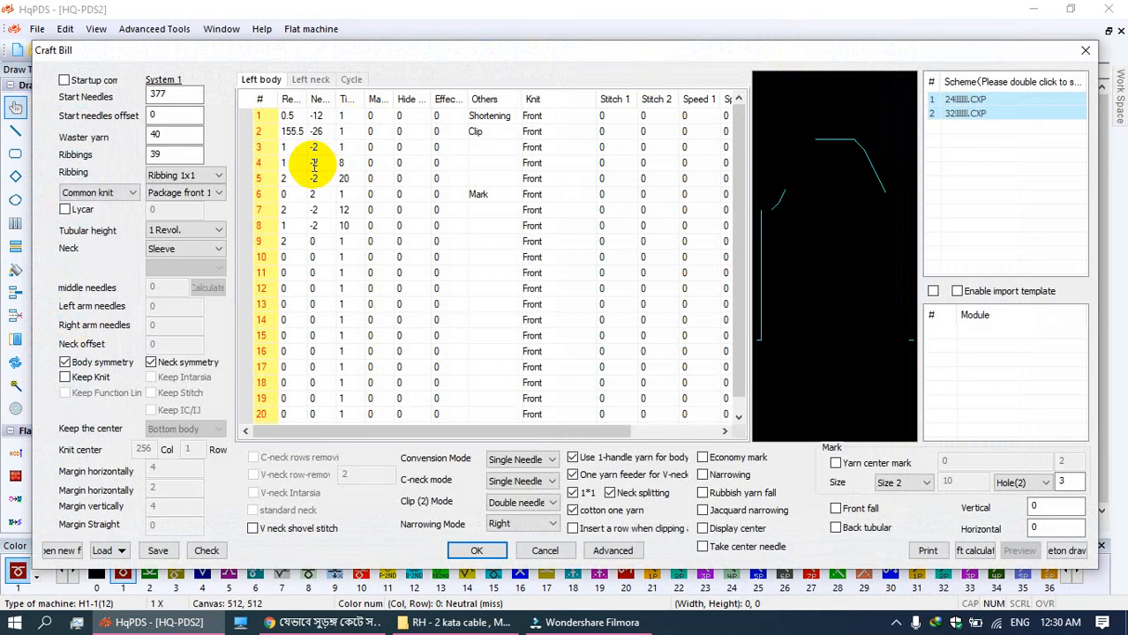
{"action": "left_click", "coordinate": [189, 95]}
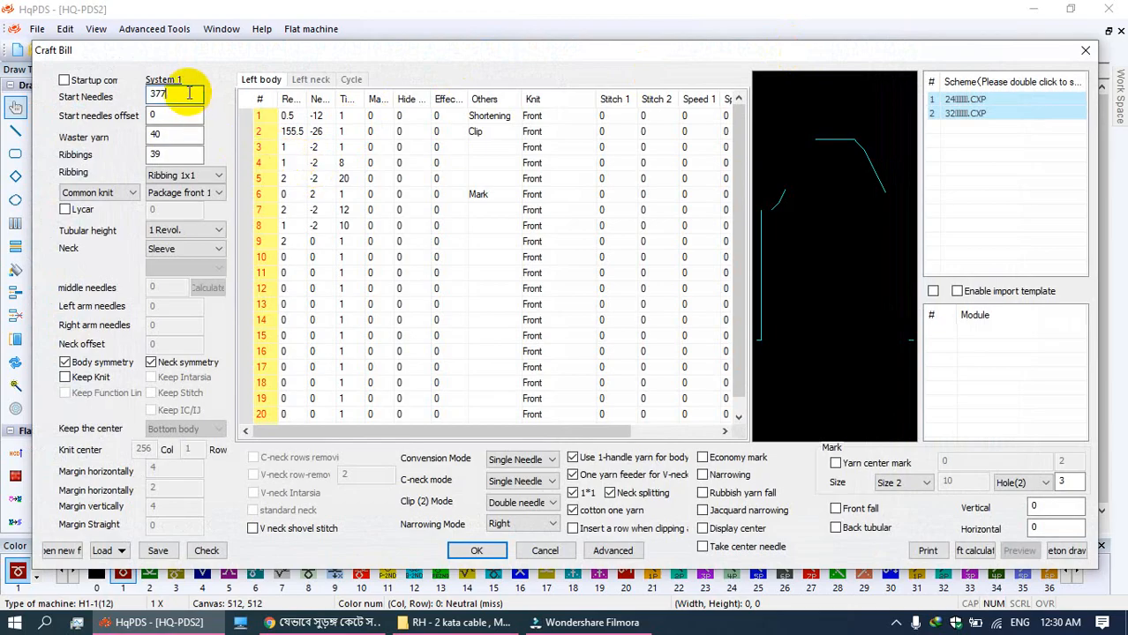
{"action": "left_click_drag", "start_coordinate": [152, 94], "coordinate": [212, 99]}
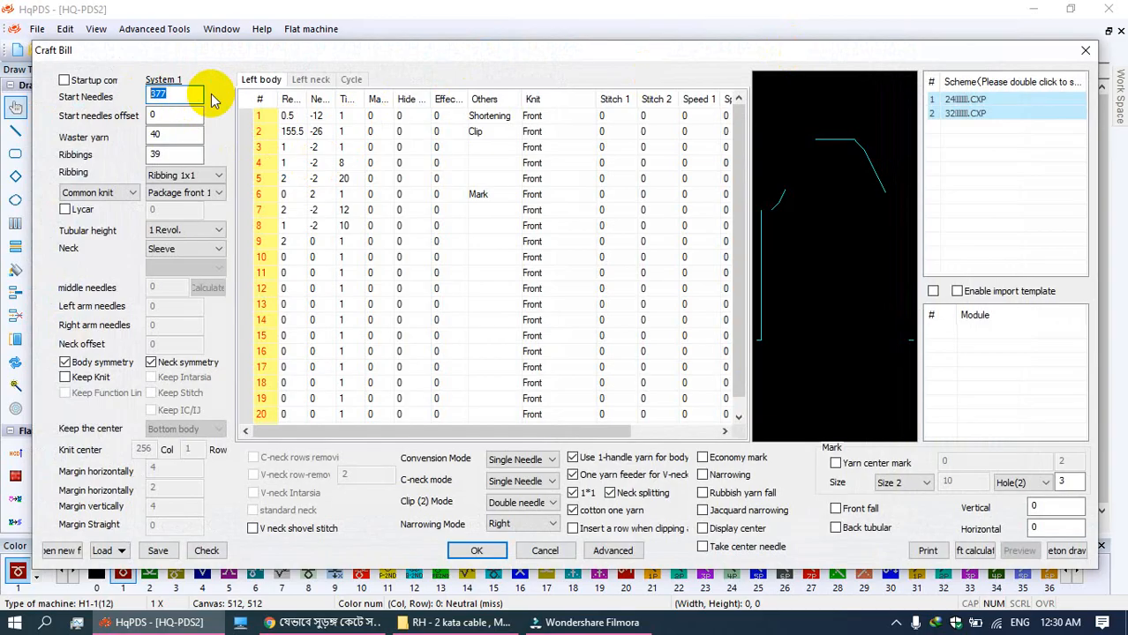
{"action": "type", "text": "383"}
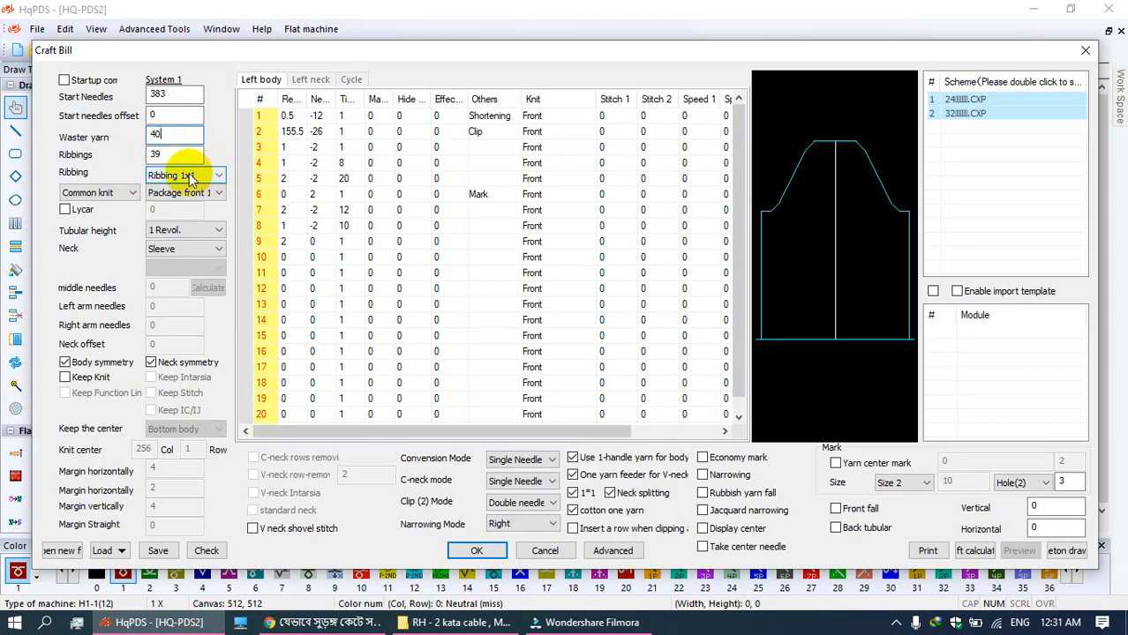
Step: Review the ribbing options and the shortening and clip rows of the left body table
{"action": "left_click", "coordinate": [219, 176]}
{"action": "left_click", "coordinate": [219, 178]}
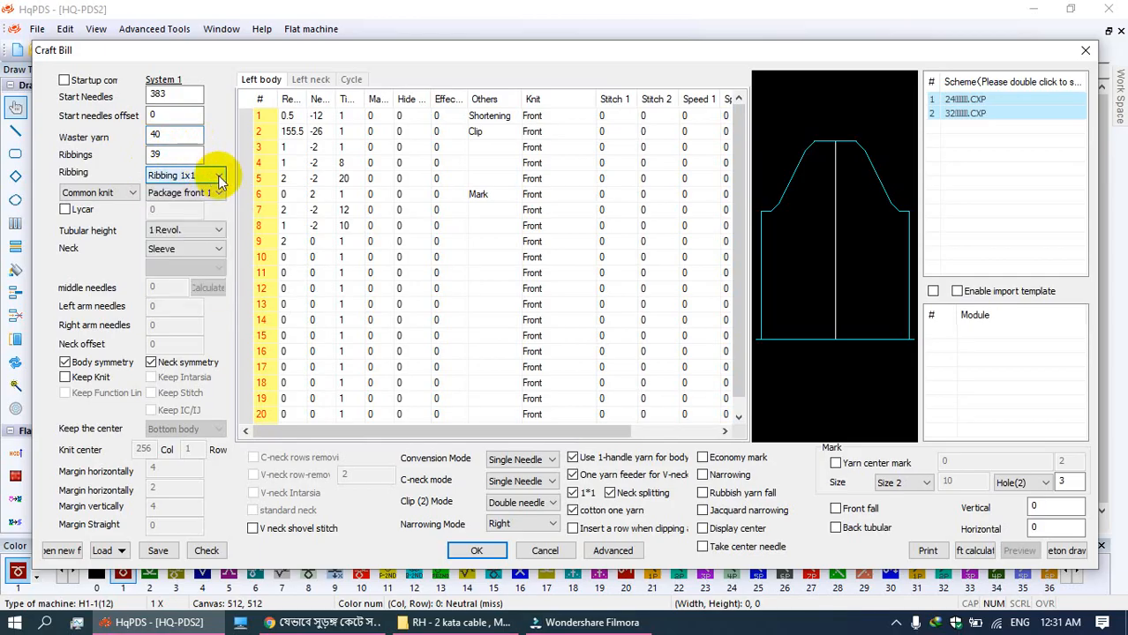
{"action": "left_click", "coordinate": [216, 193]}
{"action": "left_click", "coordinate": [214, 201]}
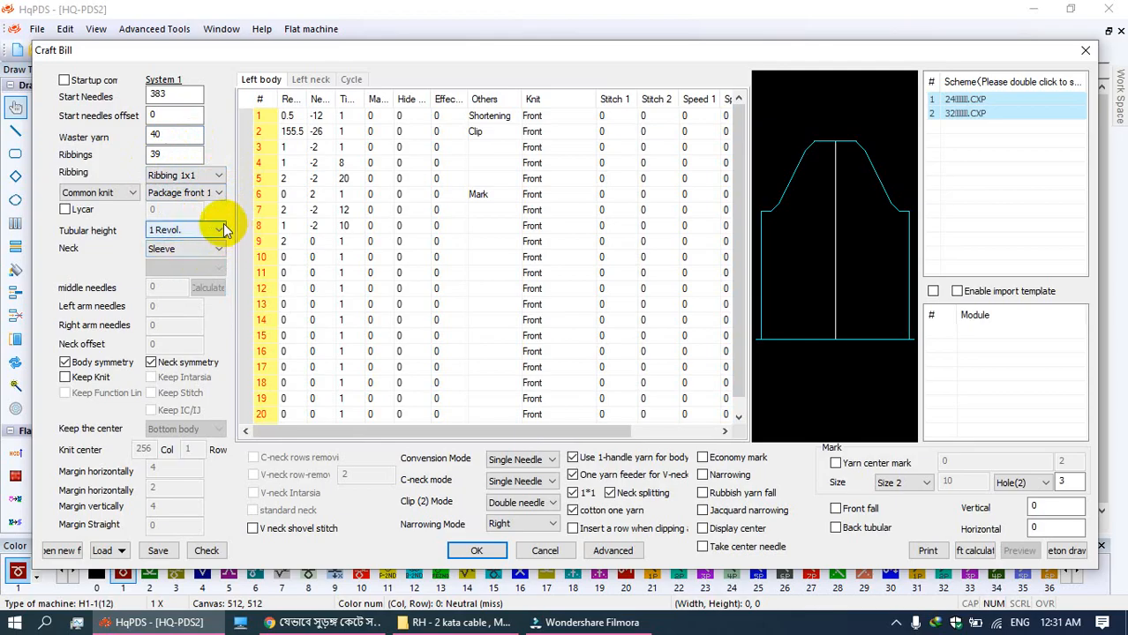
{"action": "left_click", "coordinate": [287, 115]}
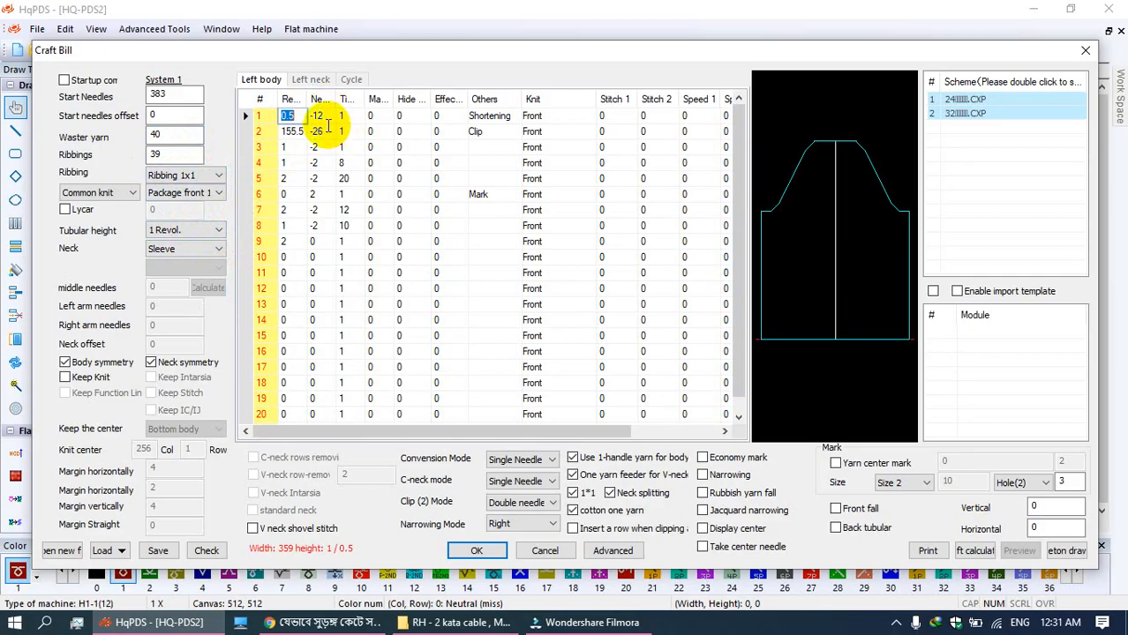
{"action": "left_click", "coordinate": [485, 118]}
{"action": "left_click", "coordinate": [293, 130]}
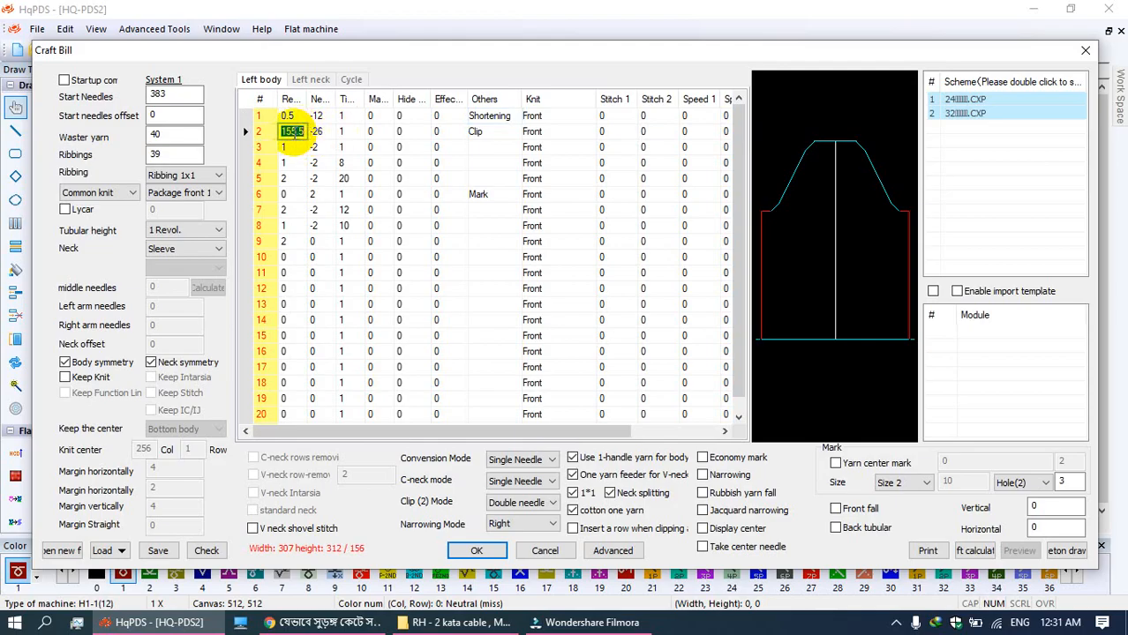
{"action": "left_click", "coordinate": [290, 116]}
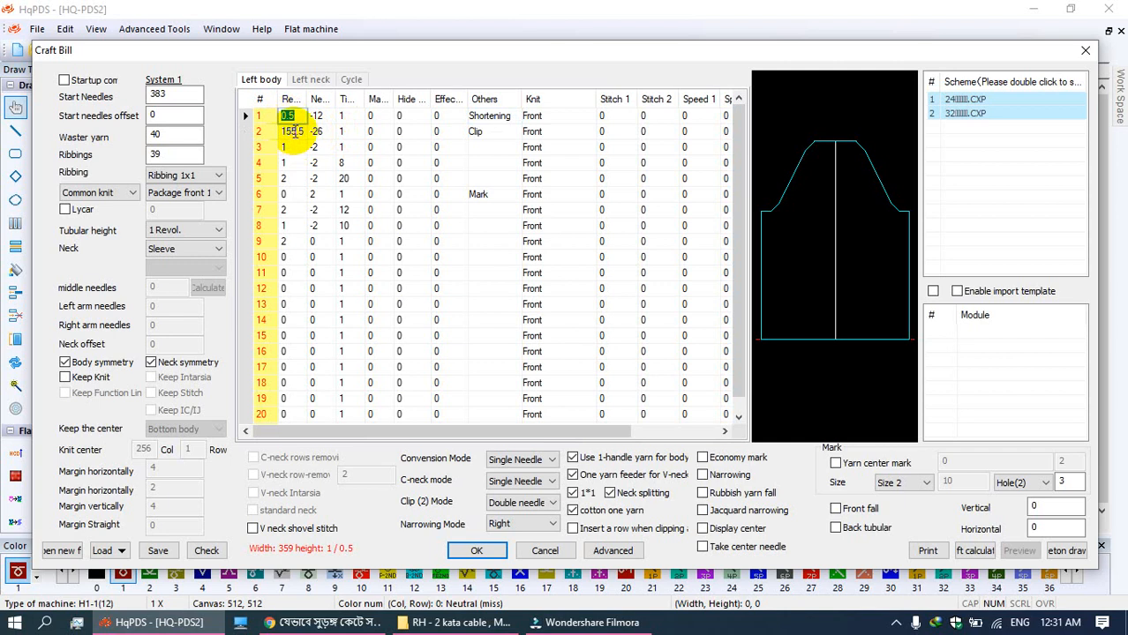
{"action": "left_click", "coordinate": [293, 131]}
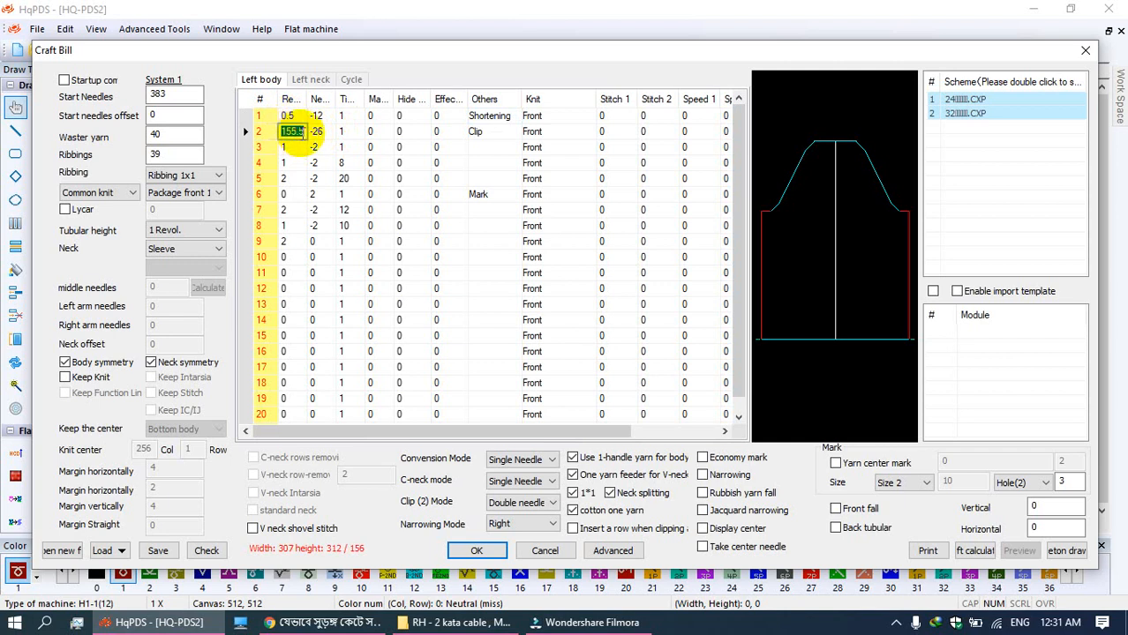
{"action": "left_click", "coordinate": [328, 133]}
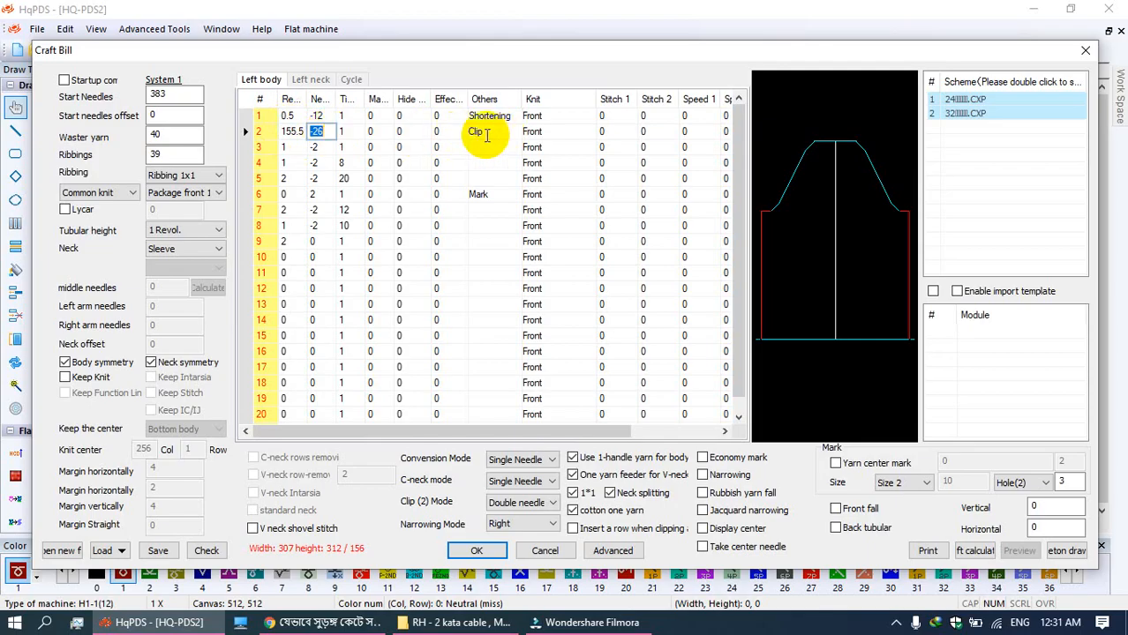
Step: Check the left body's narrowing values in rows 3 to 5 and the mark in row 6
{"action": "left_click", "coordinate": [294, 147]}
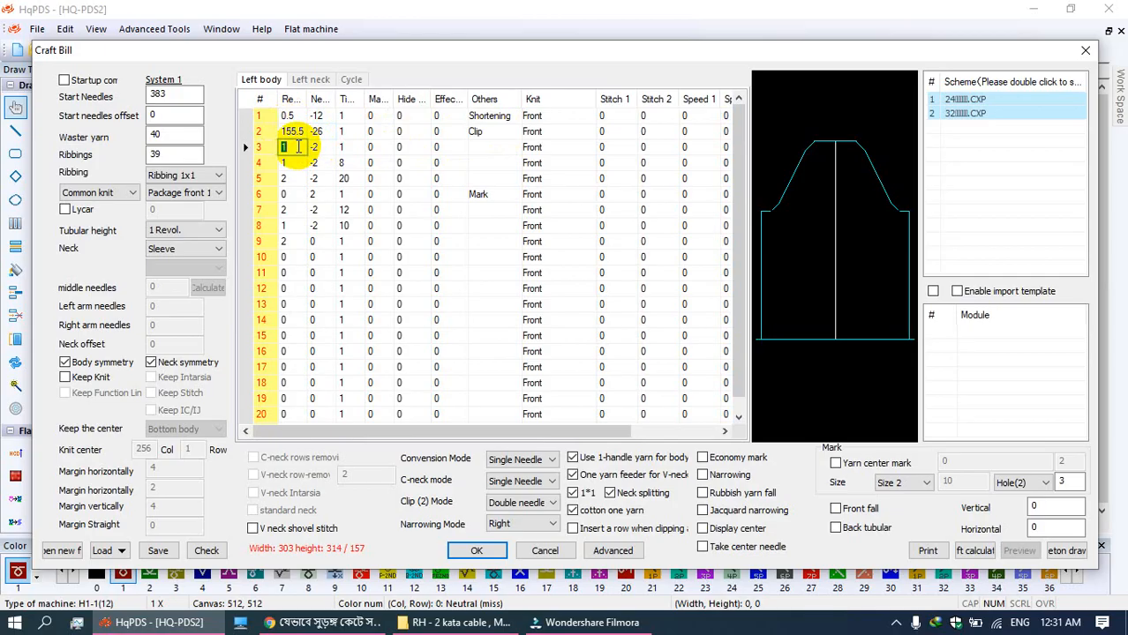
{"action": "left_click", "coordinate": [339, 148]}
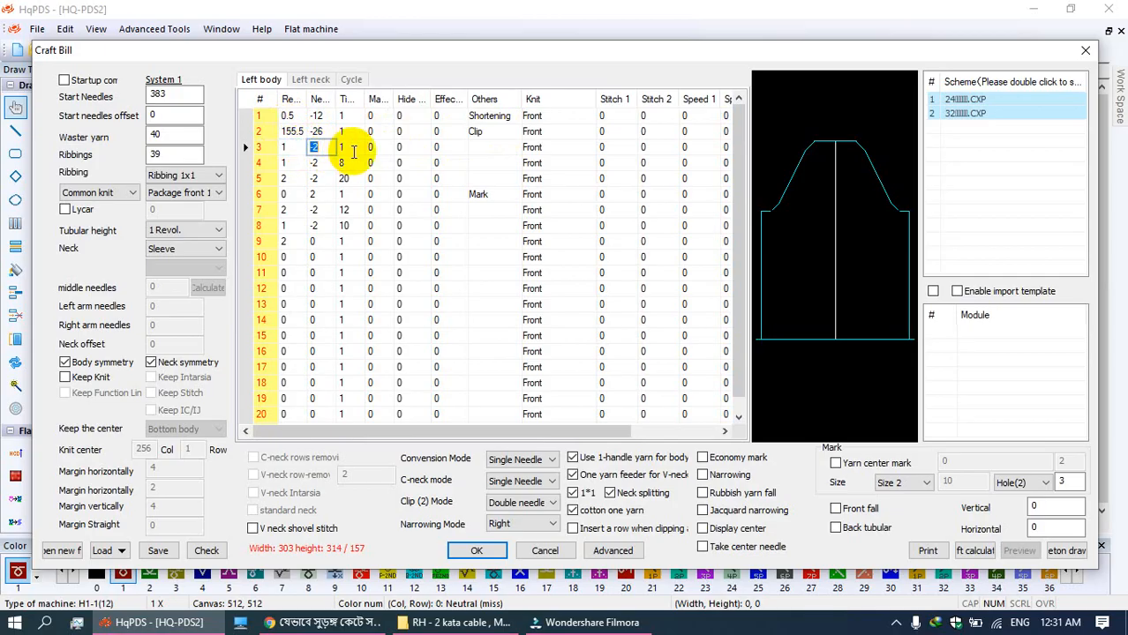
{"action": "left_click", "coordinate": [315, 163]}
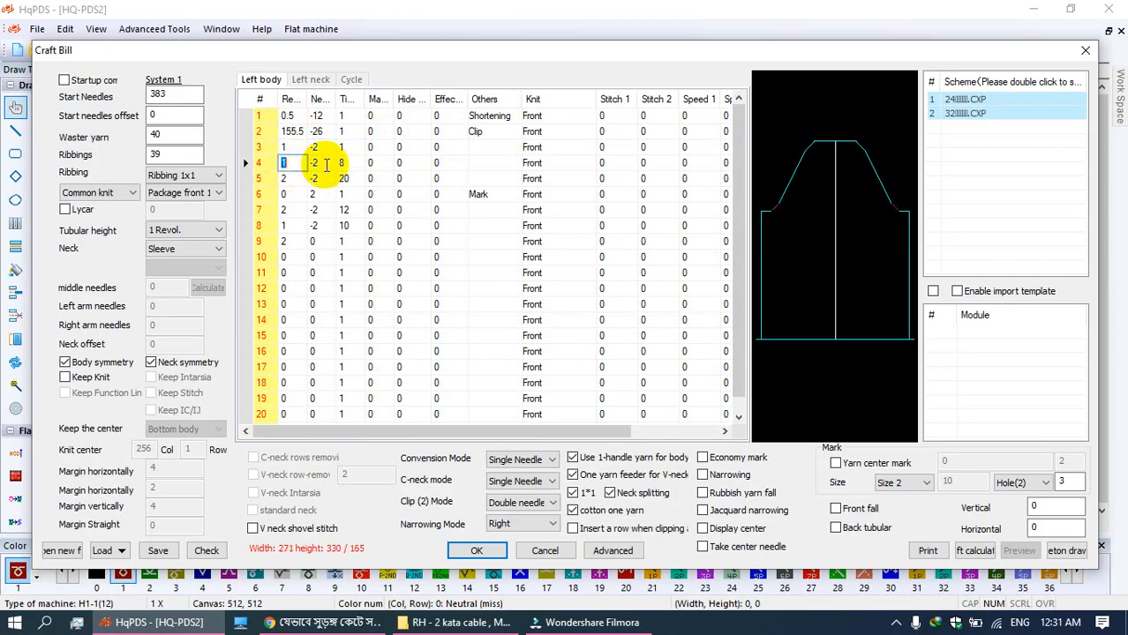
{"action": "left_click", "coordinate": [289, 179]}
{"action": "left_click", "coordinate": [317, 178]}
{"action": "left_click", "coordinate": [353, 179]}
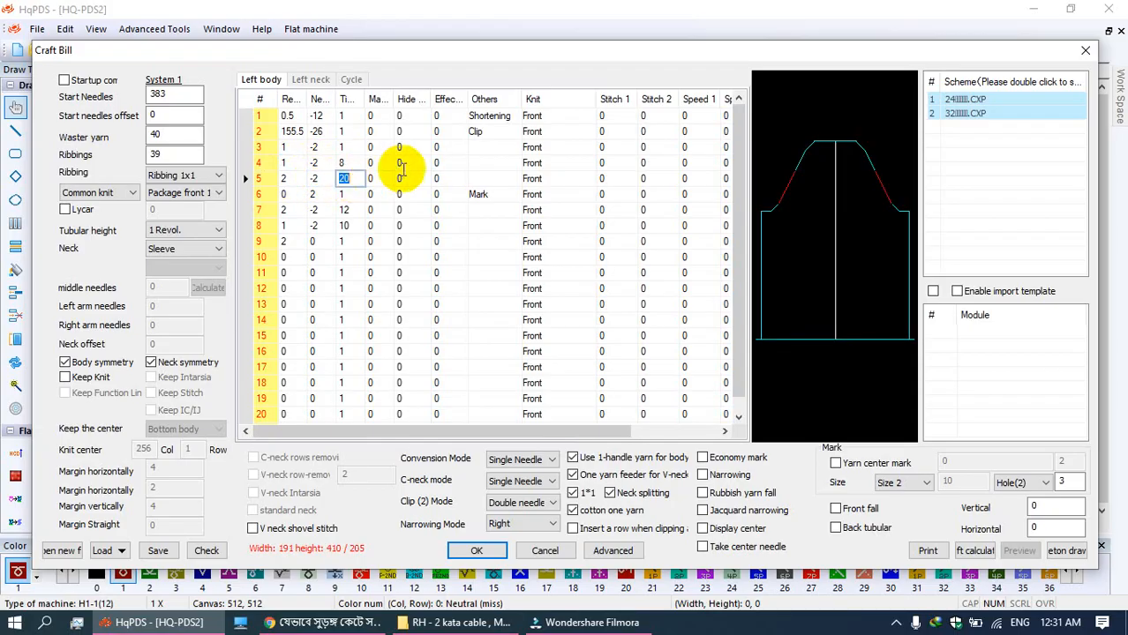
{"action": "left_click", "coordinate": [478, 194]}
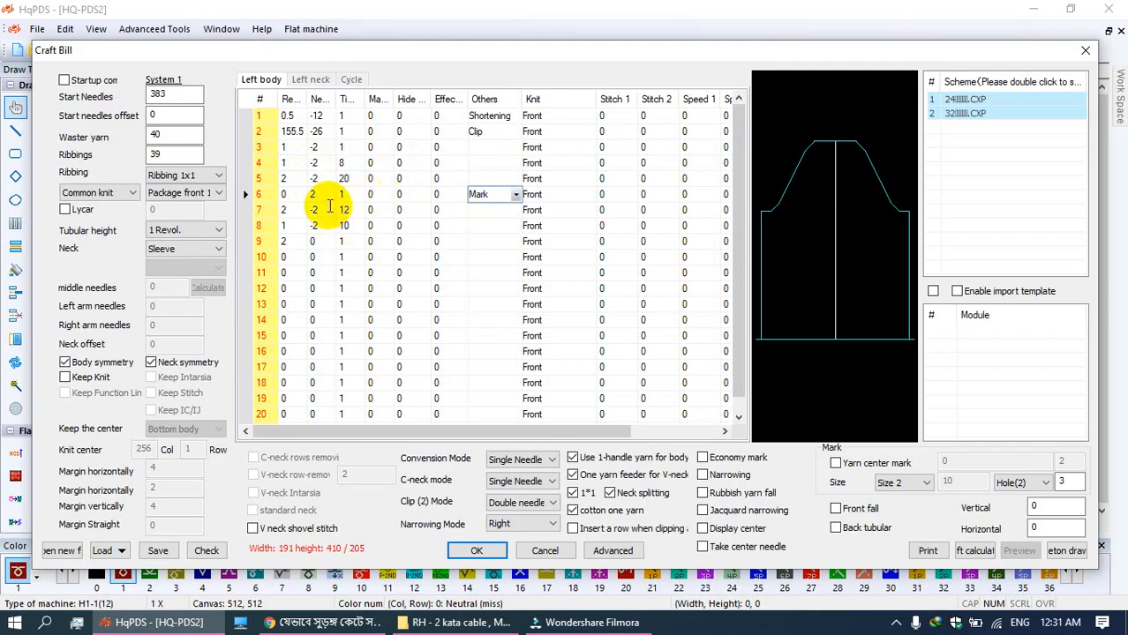
Step: Set the left body's repeat times to 1 in row 7 and 14 in row 8
{"action": "left_click", "coordinate": [300, 210]}
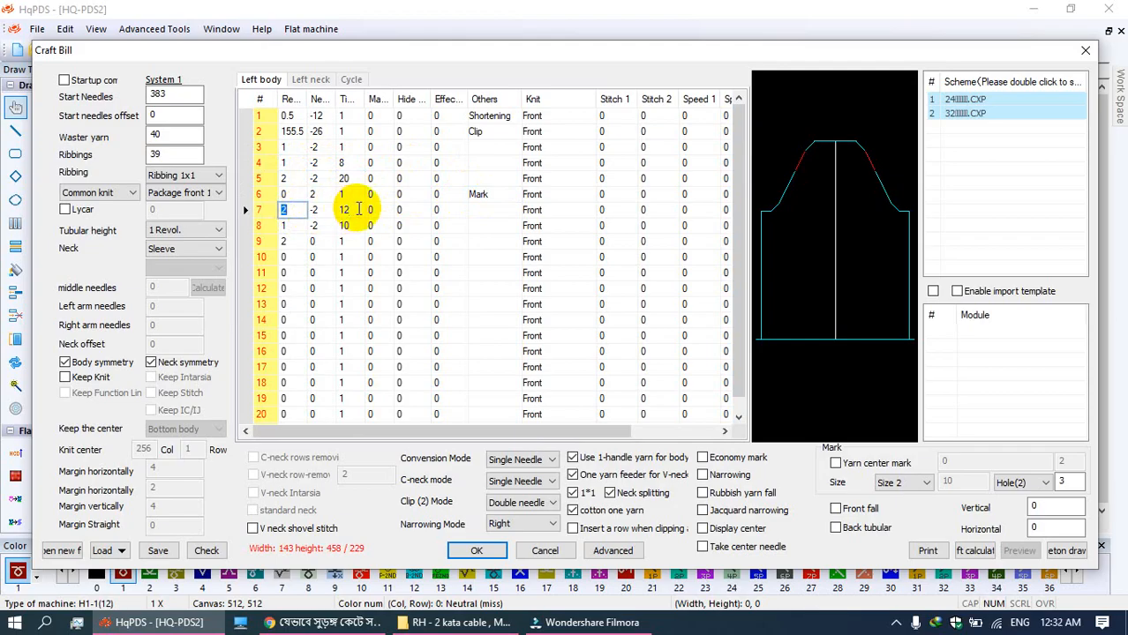
{"action": "left_click_drag", "start_coordinate": [367, 210], "coordinate": [369, 210]}
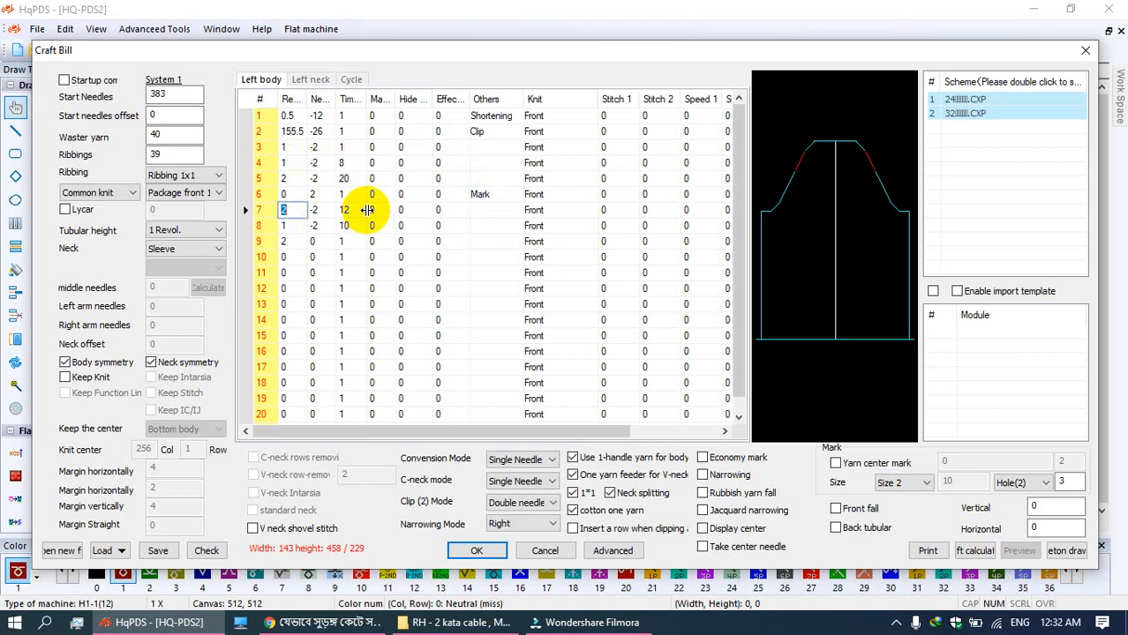
{"action": "left_click", "coordinate": [351, 212]}
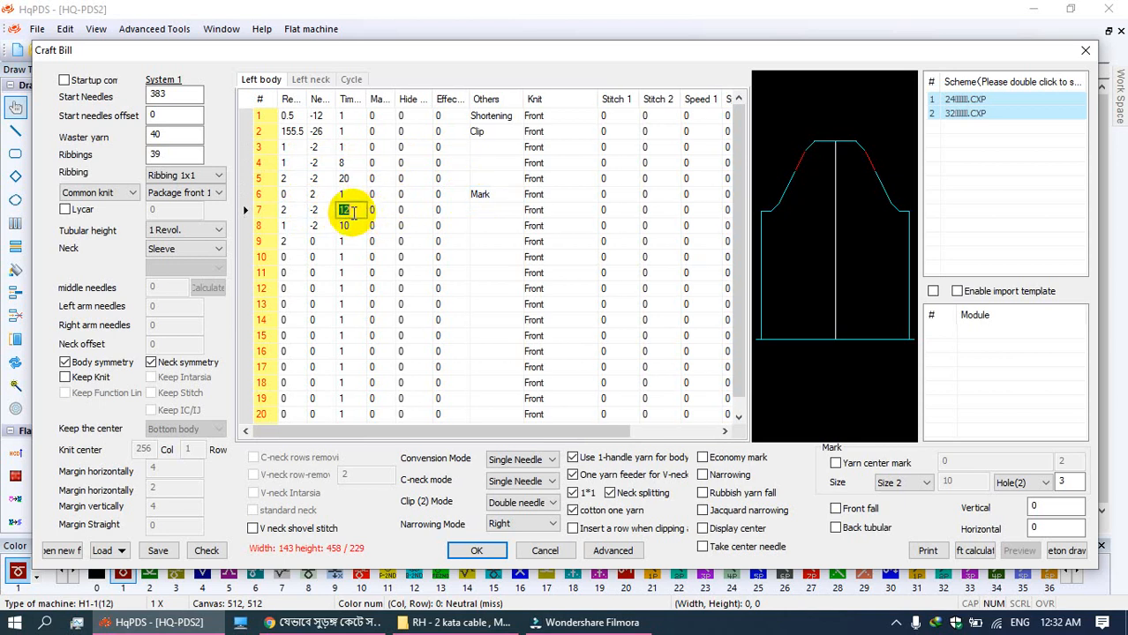
{"action": "type", "text": "1"}
{"action": "left_click", "coordinate": [369, 214]}
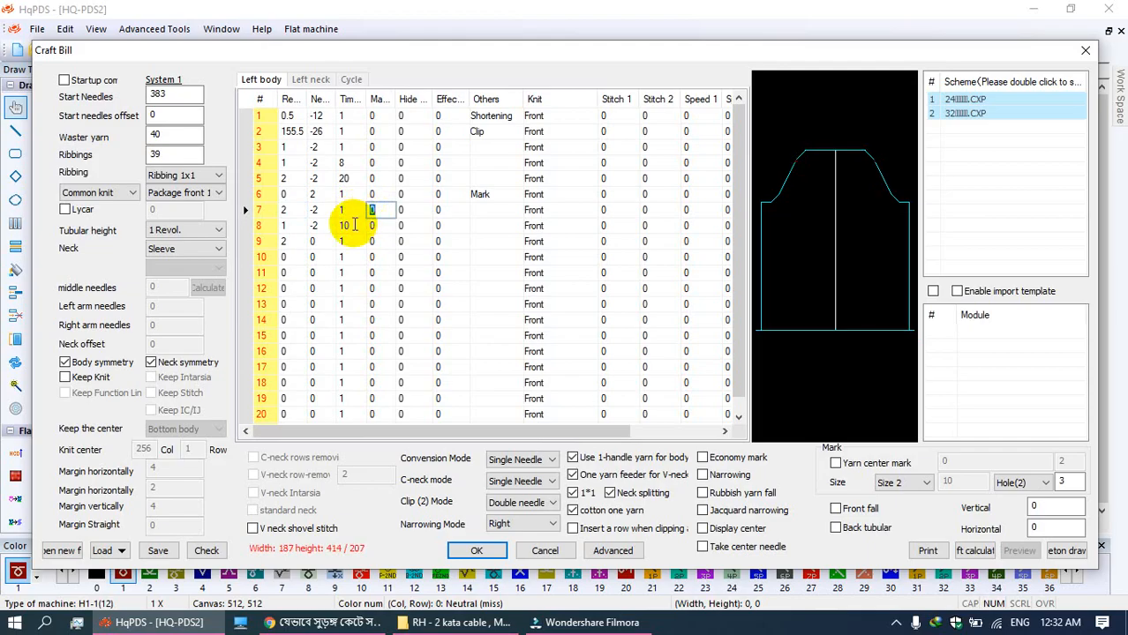
{"action": "left_click", "coordinate": [299, 225]}
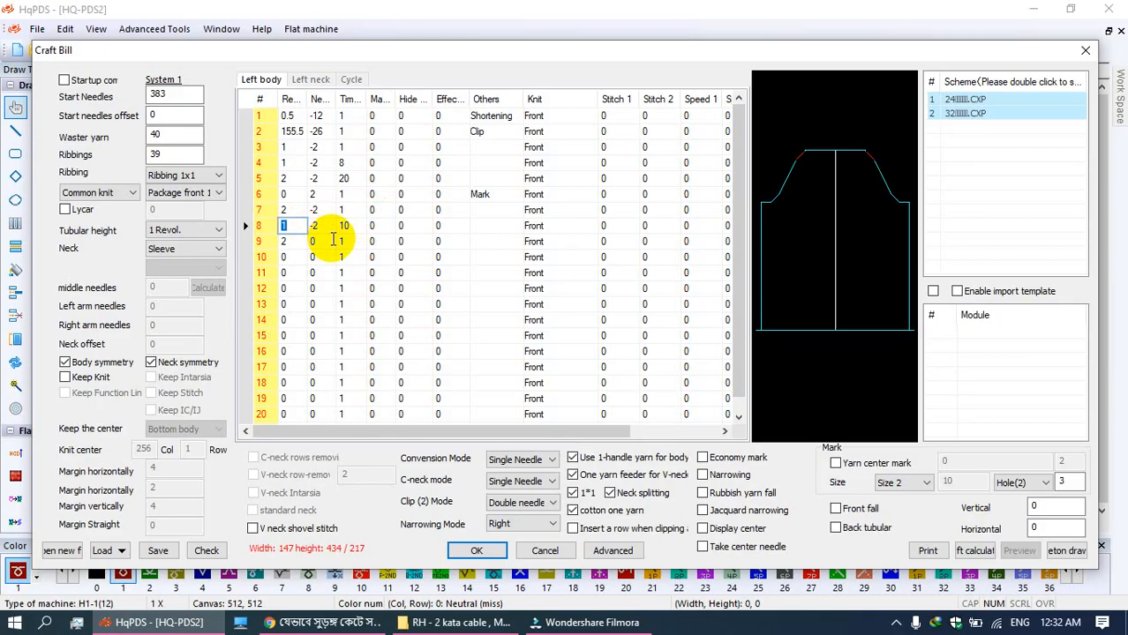
{"action": "left_click", "coordinate": [349, 225]}
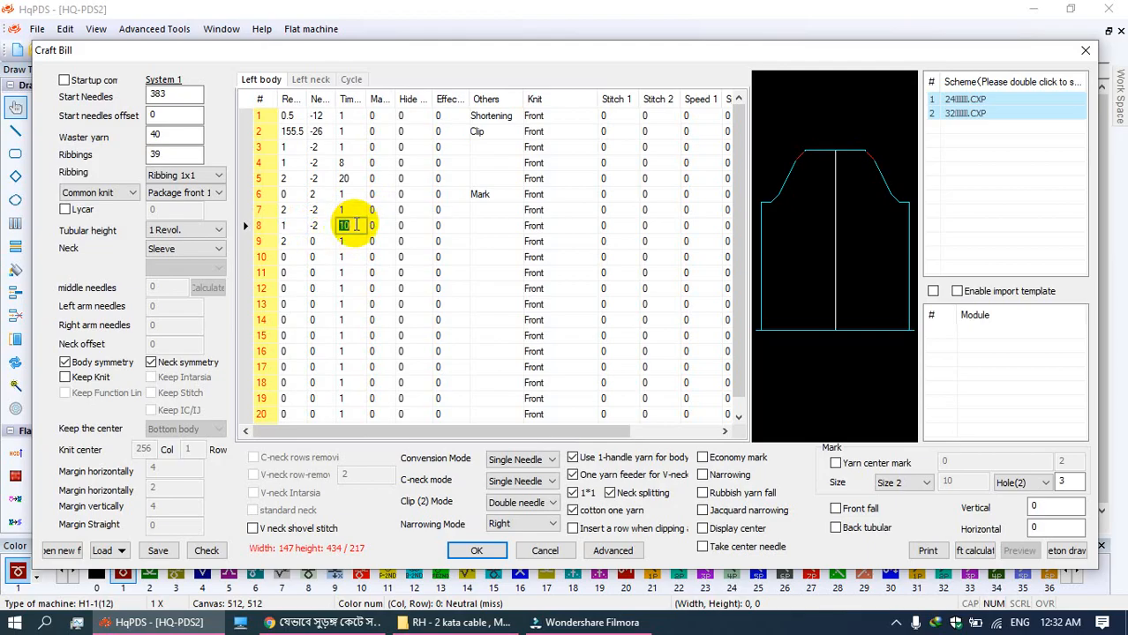
{"action": "type", "text": "14"}
Step: Set the left body's revolutions to 8 in row 9 and 2 in row 10
{"action": "left_click", "coordinate": [294, 240]}
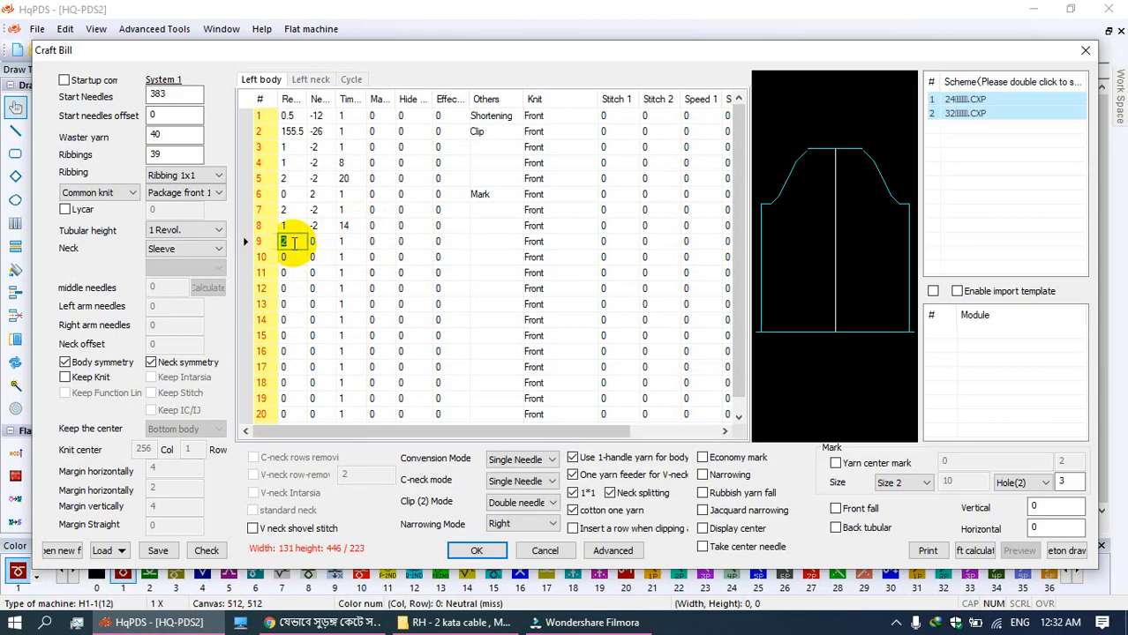
{"action": "type", "text": "8"}
{"action": "key", "text": "Return"}
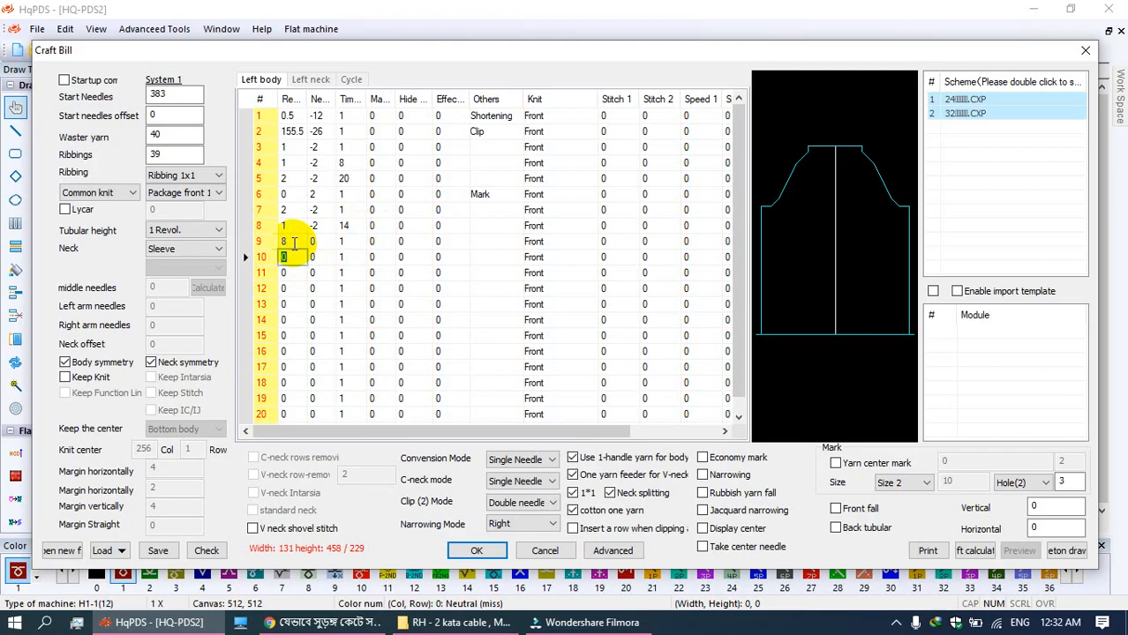
{"action": "type", "text": "2"}
{"action": "key", "text": "Tab"}
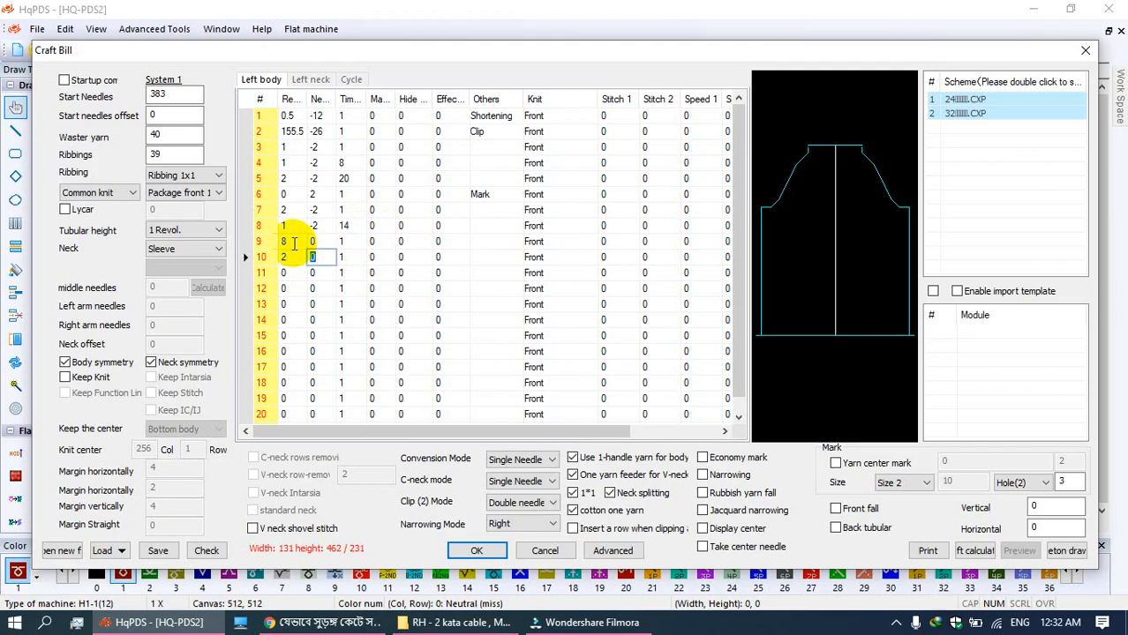
Step: Change the neck type to V-neck and enter 51 middle needles for the left neck
{"action": "left_click", "coordinate": [311, 80]}
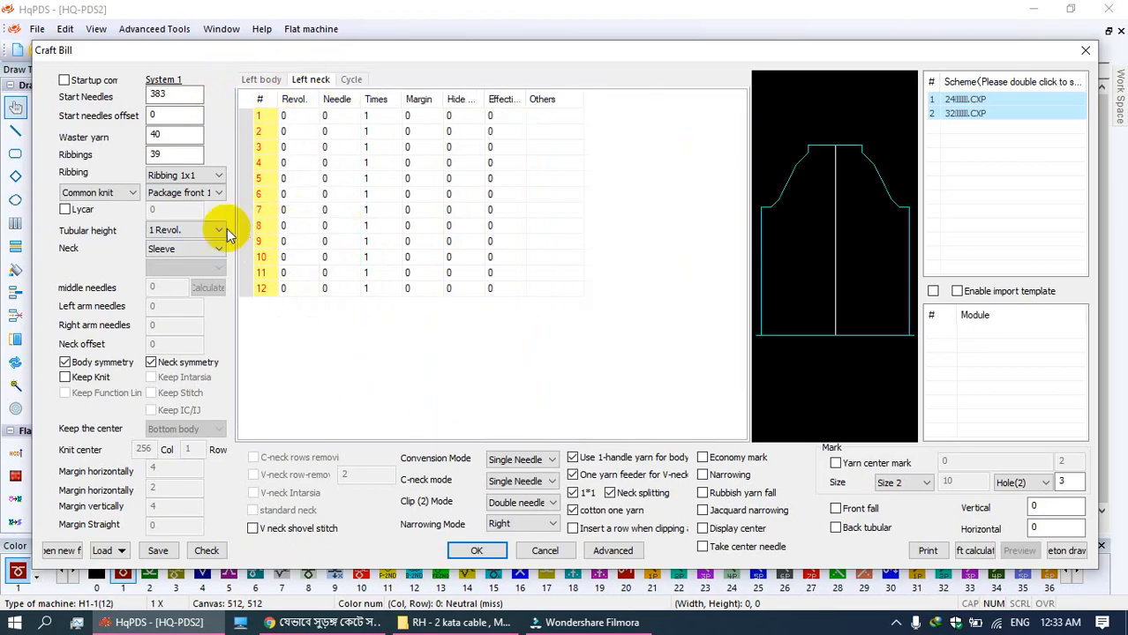
{"action": "left_click", "coordinate": [188, 249]}
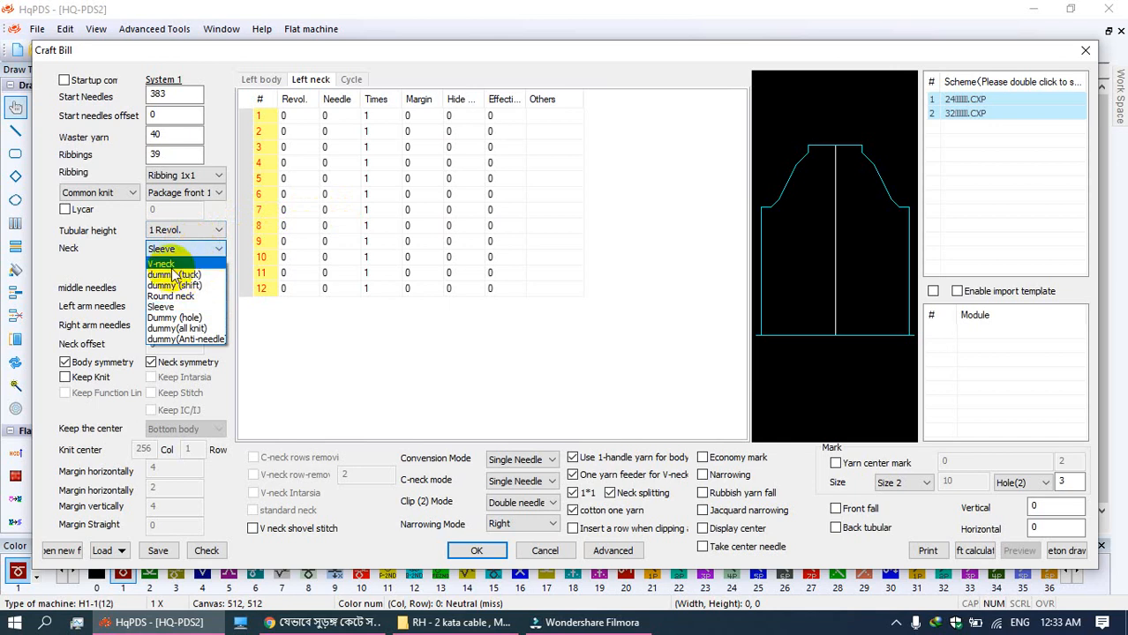
{"action": "left_click", "coordinate": [172, 266]}
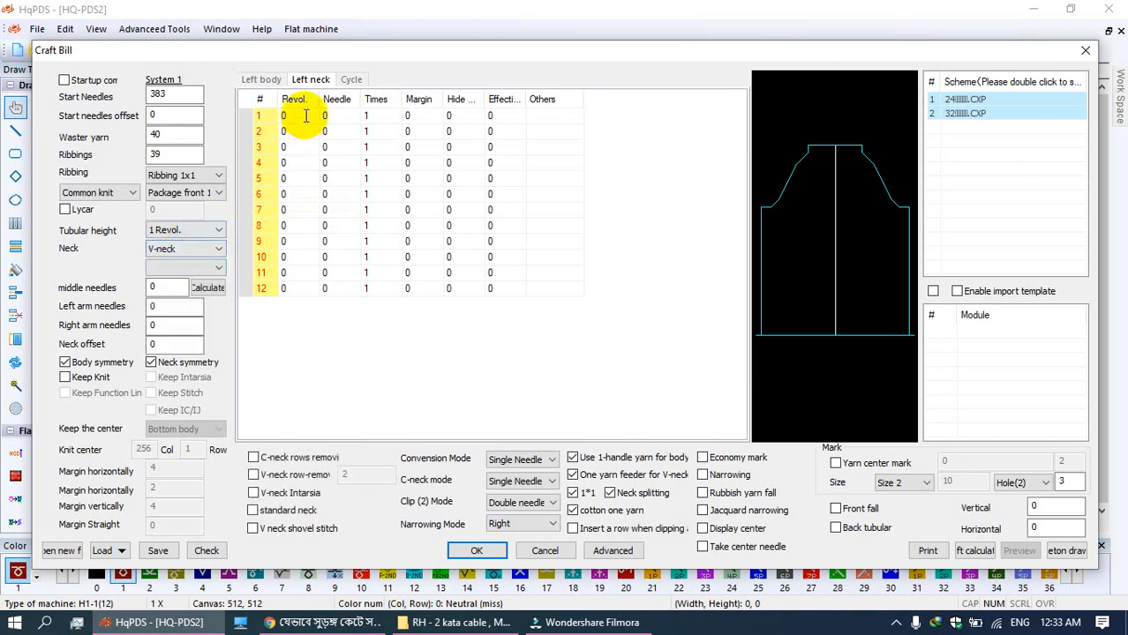
{"action": "left_click", "coordinate": [165, 286]}
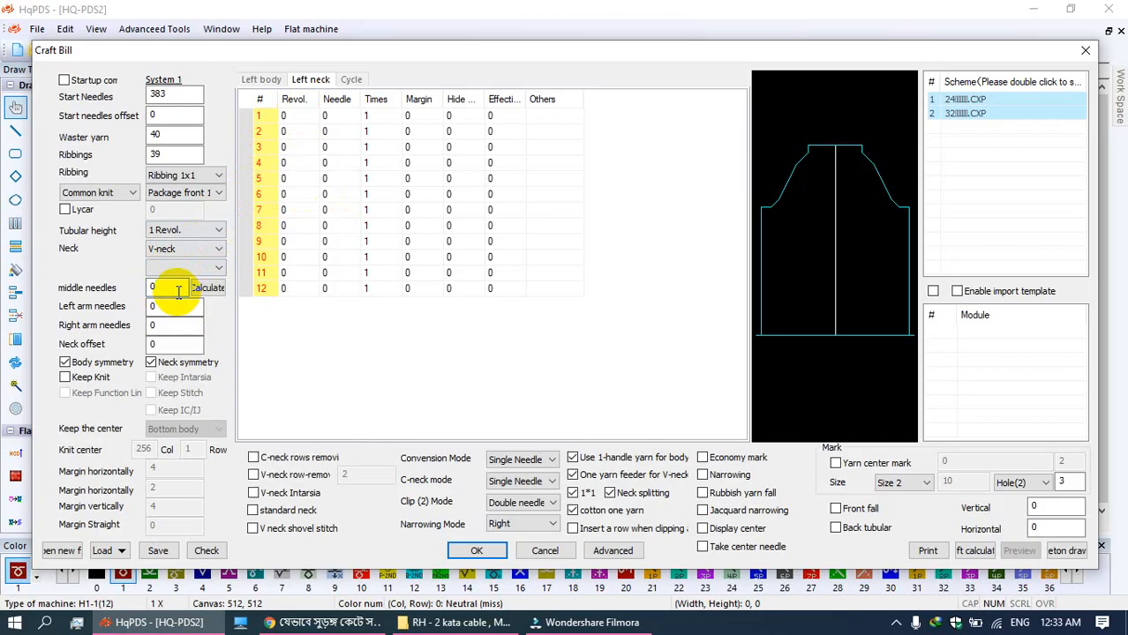
{"action": "type", "text": "51"}
Step: Fill row 1 of the left neck table with 1 revolution, -2 needles and 8 times
{"action": "left_click", "coordinate": [284, 116]}
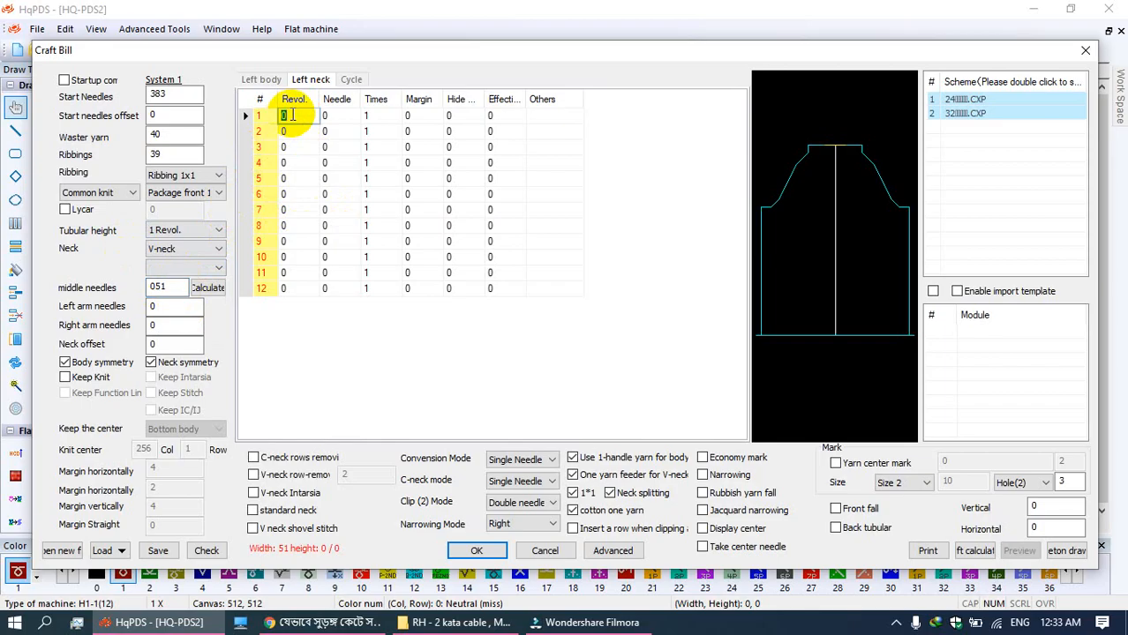
{"action": "type", "text": "1"}
{"action": "key", "text": "Tab"}
{"action": "type", "text": "-2"}
{"action": "key", "text": "Tab"}
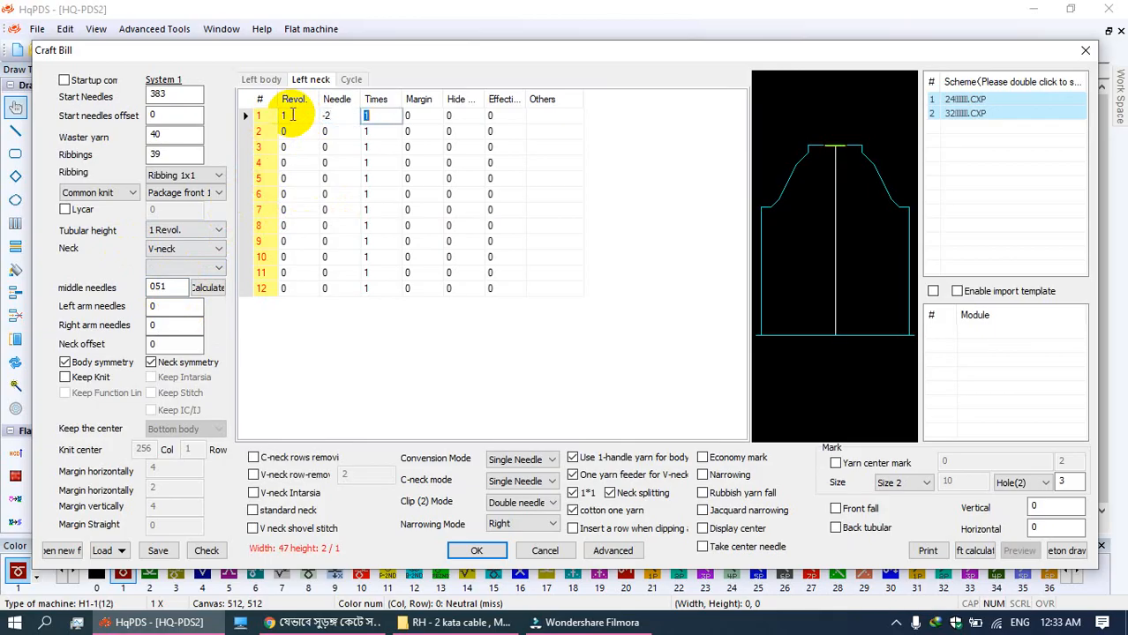
{"action": "type", "text": "9"}
{"action": "key", "text": "BackSpace"}
{"action": "type", "text": "8"}
{"action": "key", "text": "Tab"}
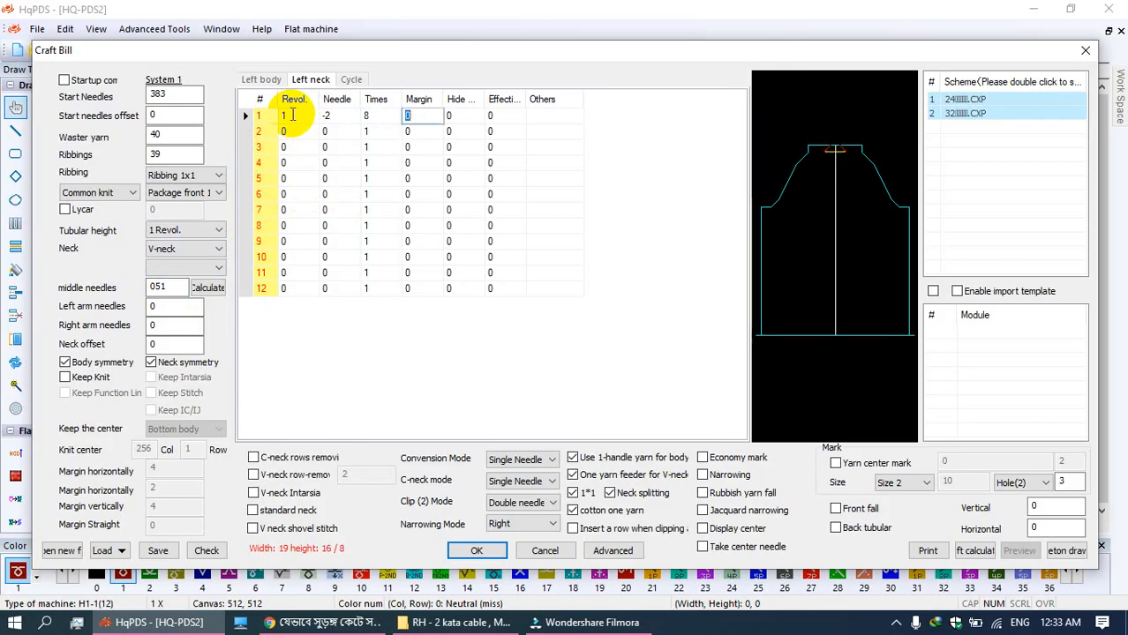
{"action": "left_click", "coordinate": [297, 130]}
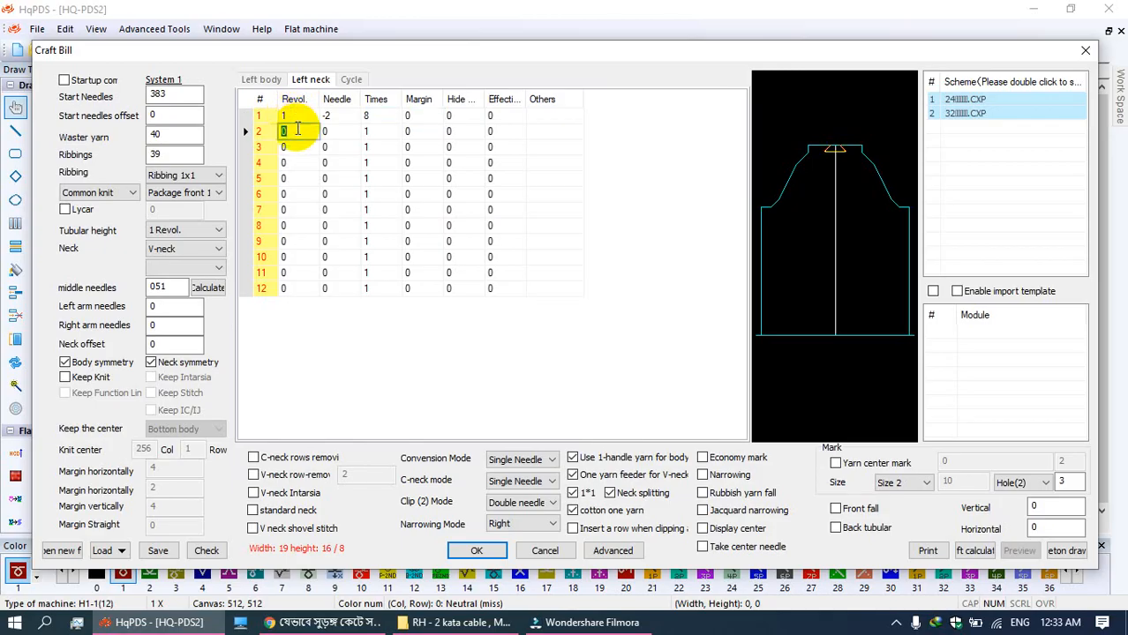
Step: Set the revolutions in row 2 of the left neck table to 2
{"action": "type", "text": "2"}
{"action": "key", "text": "Tab"}
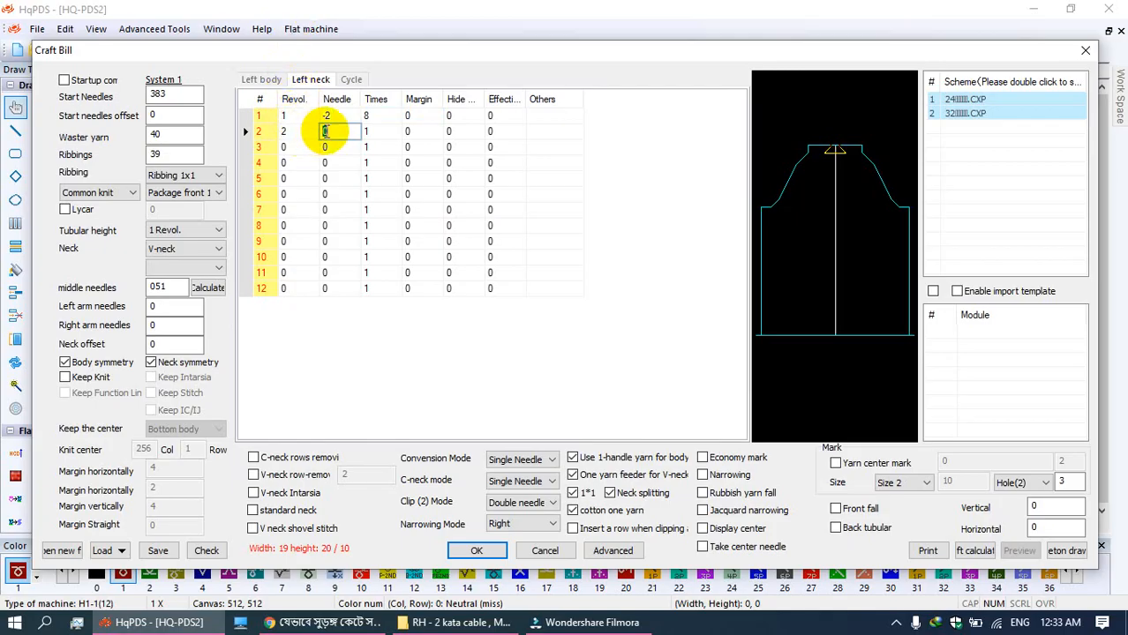
{"action": "key", "text": "Tab"}
{"action": "key", "text": "Tab"}
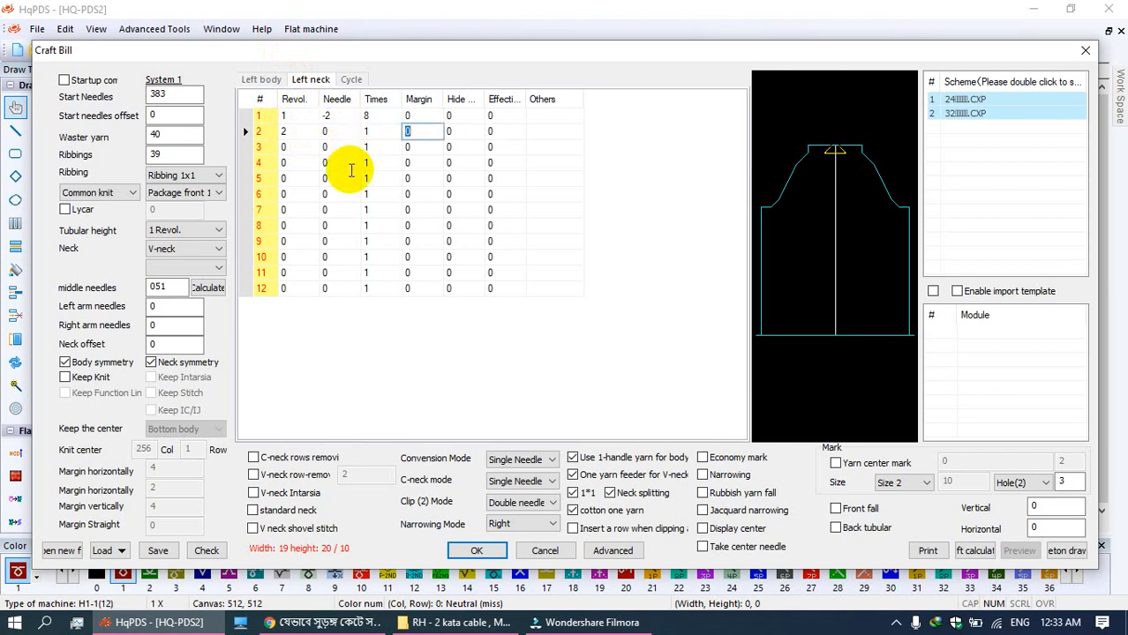
{"action": "left_click", "coordinate": [303, 115]}
{"action": "left_click", "coordinate": [300, 131]}
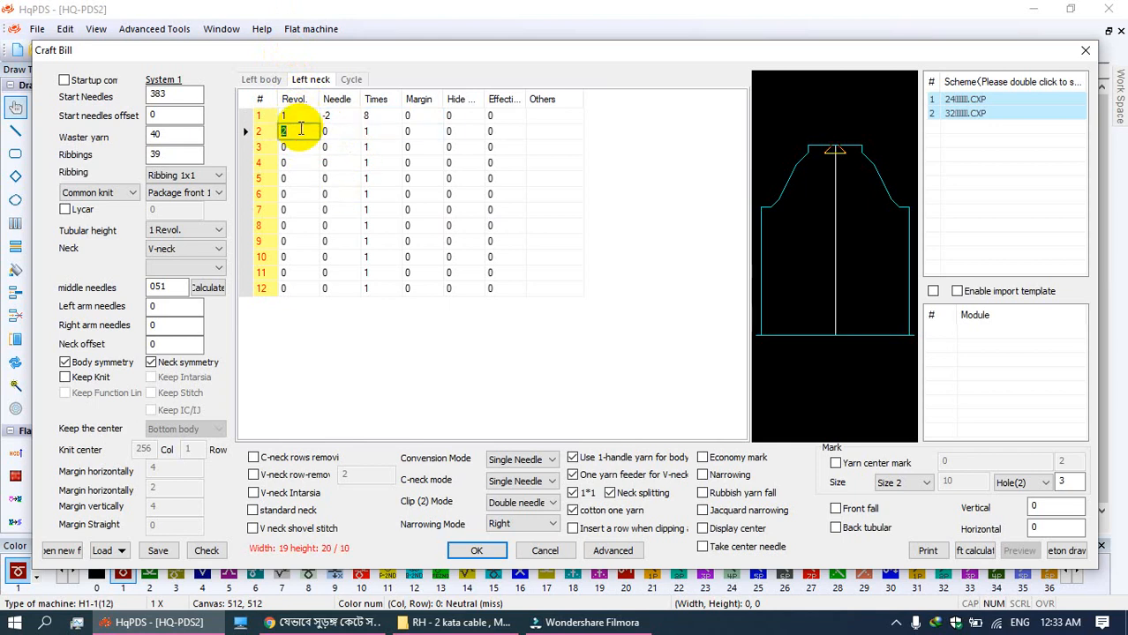
Step: Change row 1 of the left neck table to 2 revolutions, 0 needles and 1 time
{"action": "left_click", "coordinate": [300, 116]}
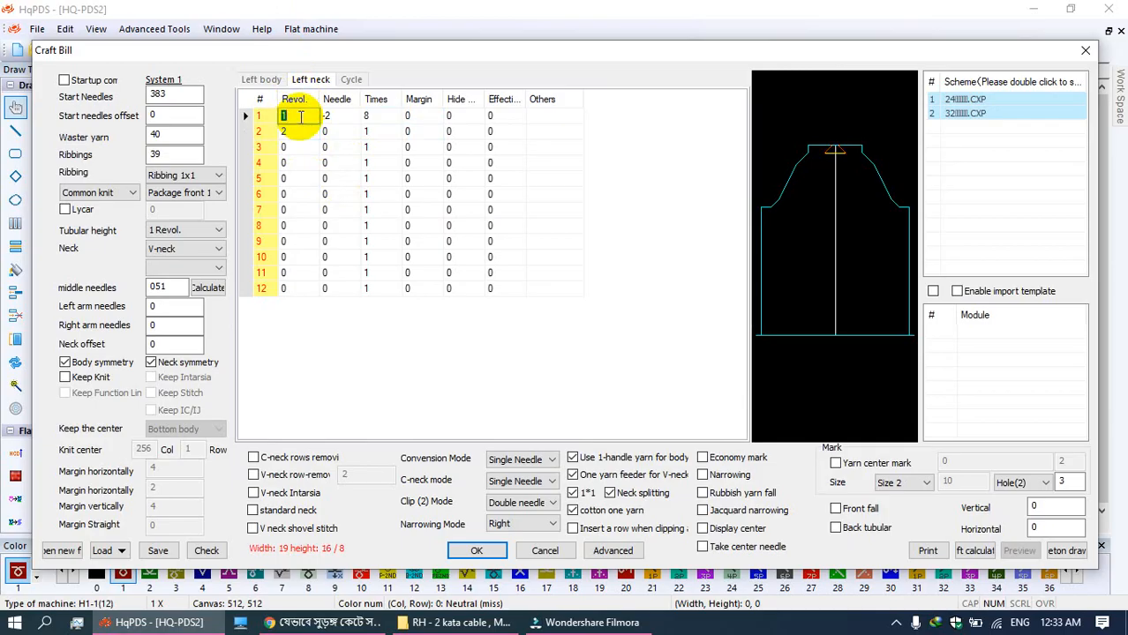
{"action": "left_click", "coordinate": [300, 130]}
{"action": "left_click", "coordinate": [300, 115]}
{"action": "left_click", "coordinate": [300, 131]}
{"action": "left_click", "coordinate": [300, 116]}
{"action": "type", "text": "2"}
{"action": "left_click", "coordinate": [336, 116]}
{"action": "type", "text": "0"}
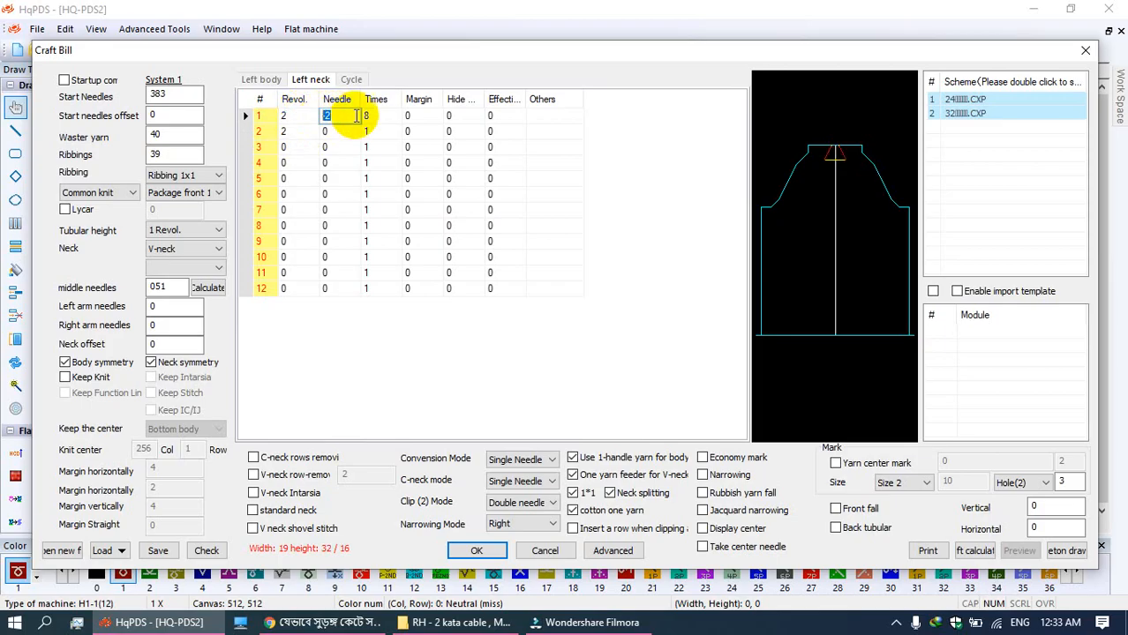
{"action": "left_click", "coordinate": [382, 116]}
{"action": "type", "text": "01"}
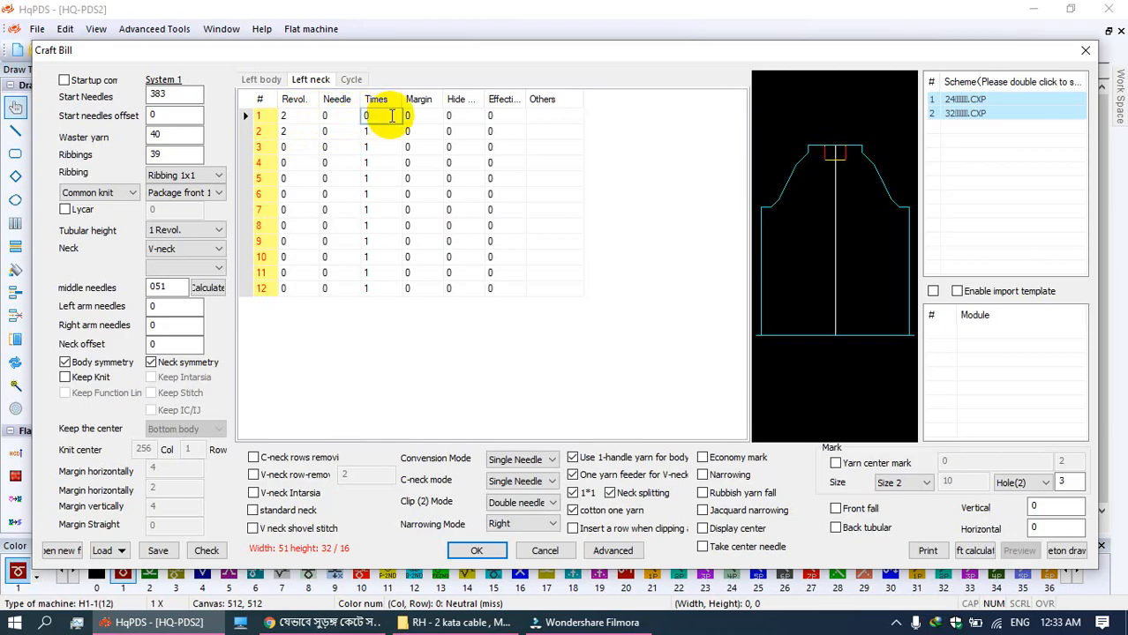
Step: Change row 2 of the left neck table to 1 revolution and -2 needles
{"action": "left_click", "coordinate": [300, 130]}
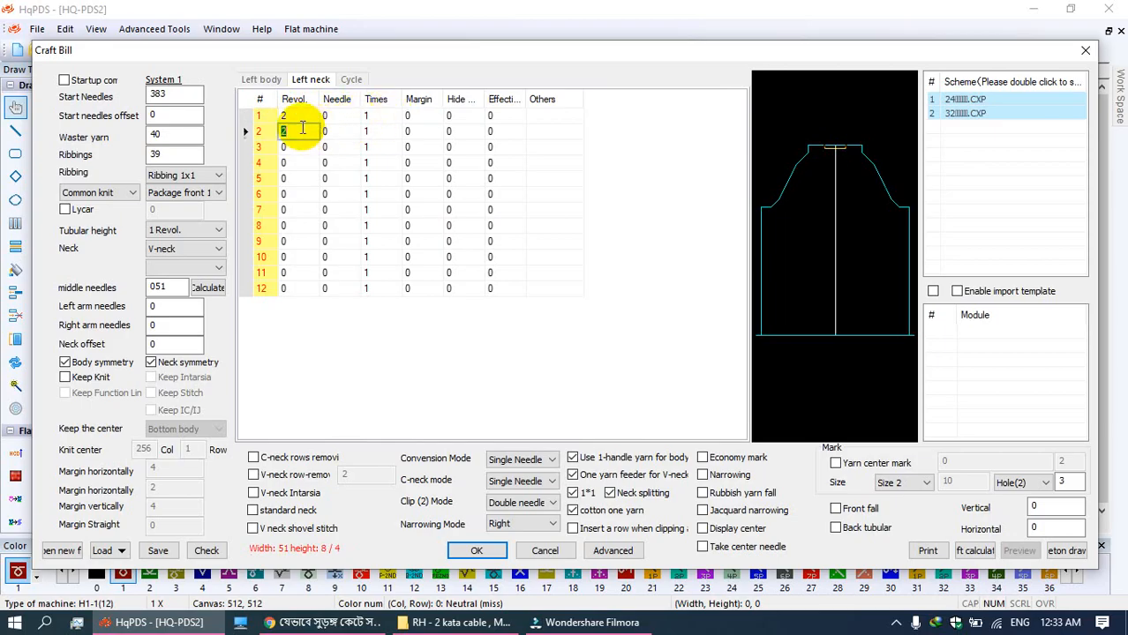
{"action": "type", "text": "1"}
{"action": "key", "text": "Tab"}
{"action": "type", "text": "-2"}
Step: Set row 1 of the left neck table to 1 revolution, 2 needles and 8 times
{"action": "left_click", "coordinate": [301, 116]}
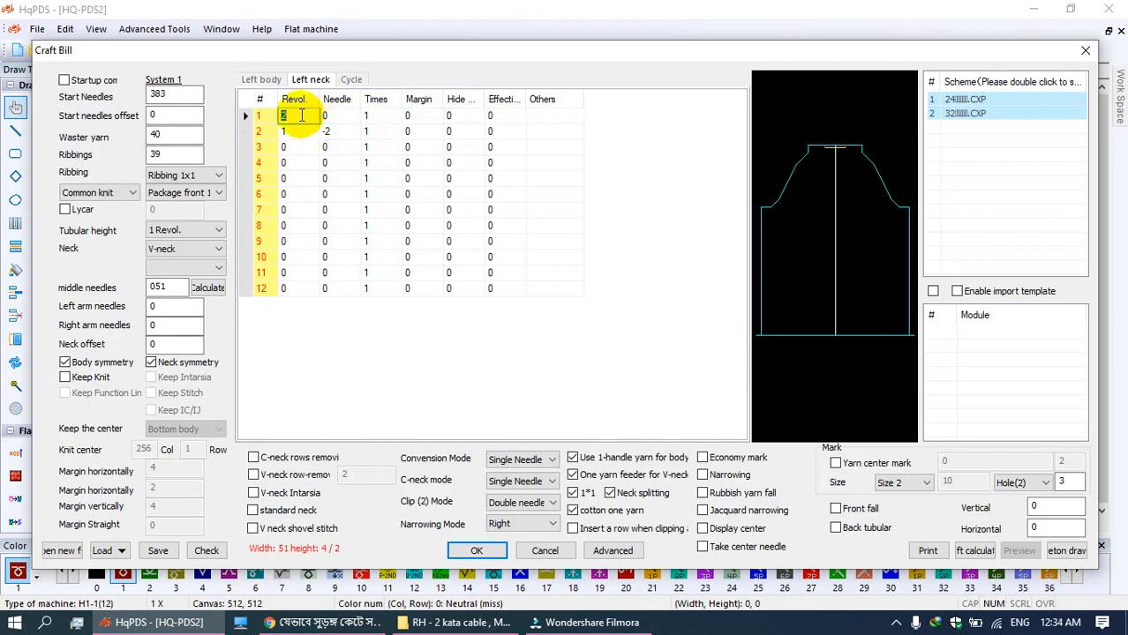
{"action": "type", "text": "1"}
{"action": "key", "text": "Tab"}
{"action": "type", "text": "12"}
{"action": "key", "text": "BackSpace"}
{"action": "key", "text": "BackSpace"}
{"action": "type", "text": "2"}
{"action": "key", "text": "Tab"}
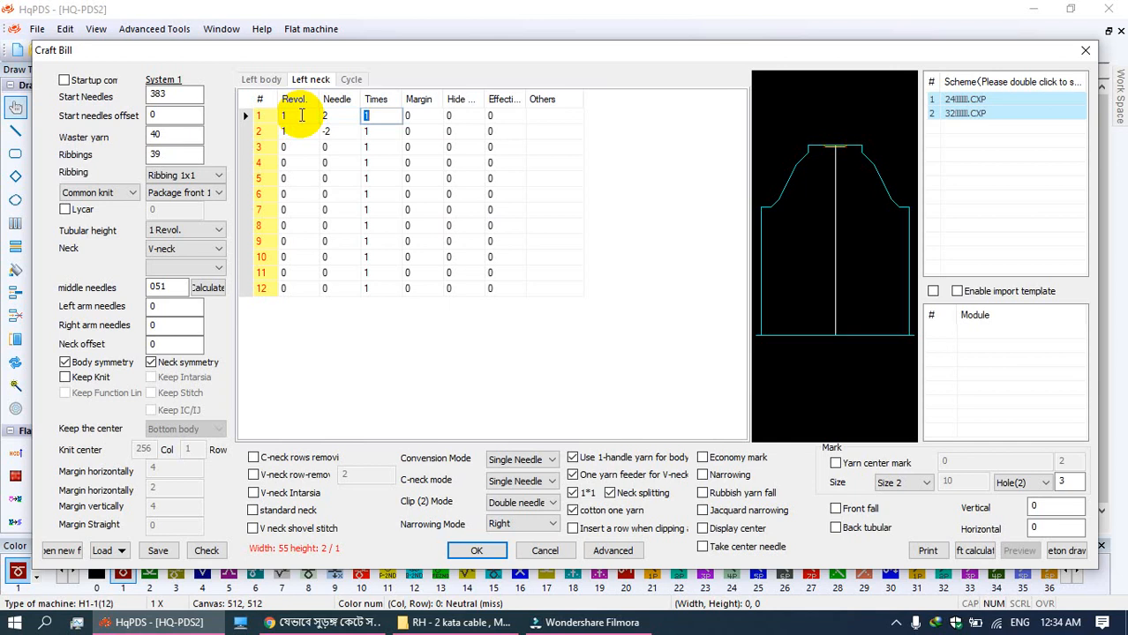
{"action": "type", "text": "8"}
{"action": "key", "text": "Tab"}
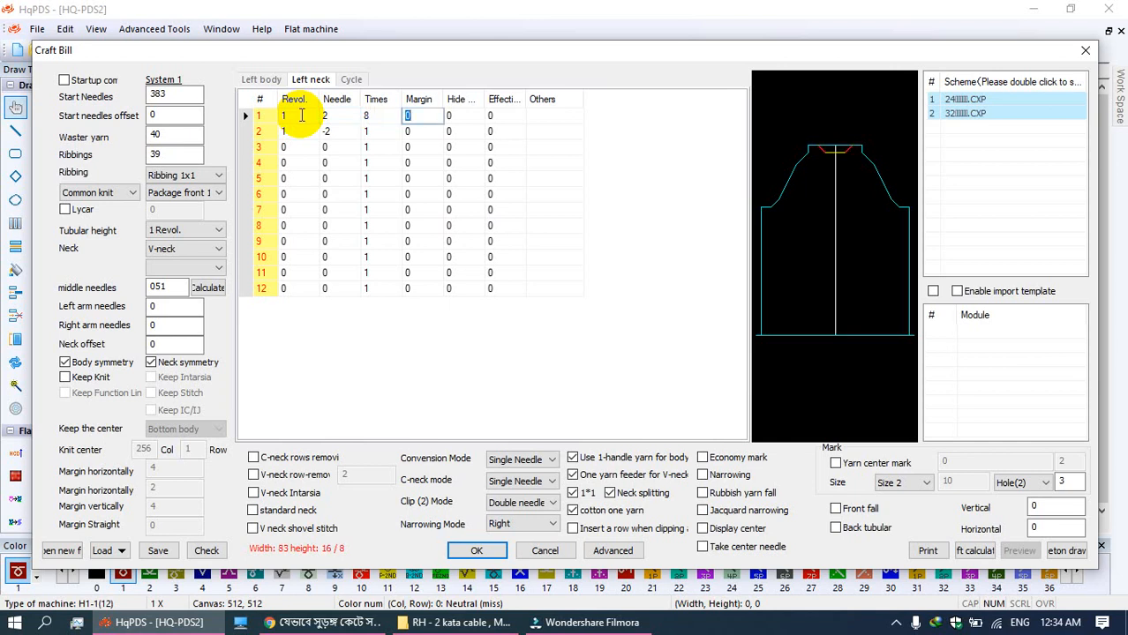
Step: Set row 2 of the left neck table to 2 revolutions and 0 needles
{"action": "left_click", "coordinate": [301, 132]}
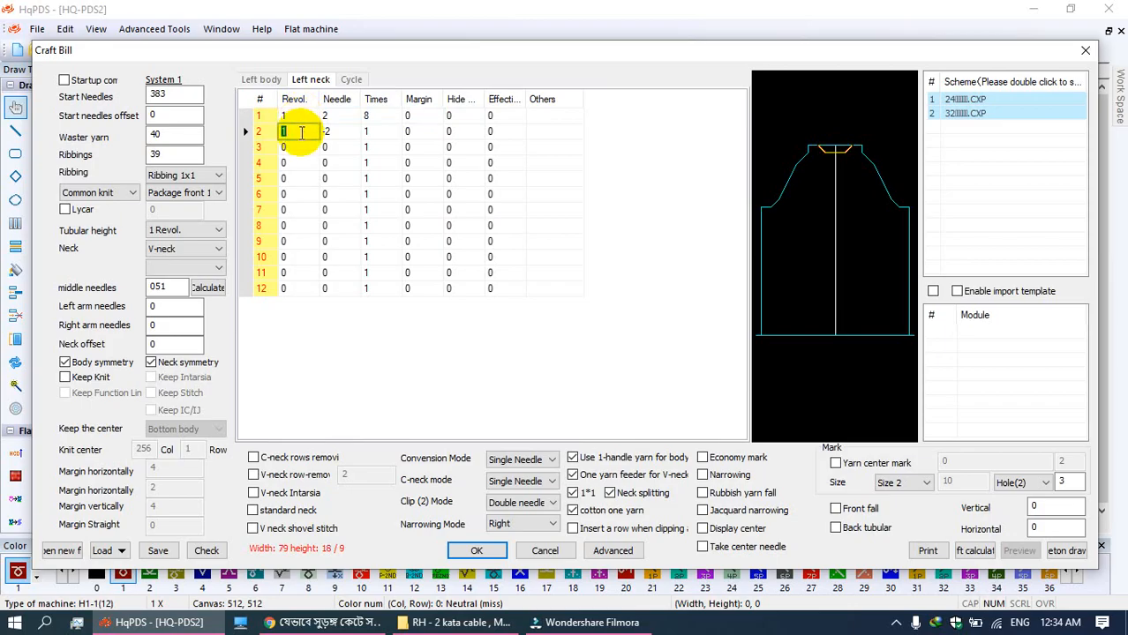
{"action": "type", "text": "2"}
{"action": "key", "text": "Tab"}
{"action": "type", "text": "0"}
{"action": "key", "text": "Tab"}
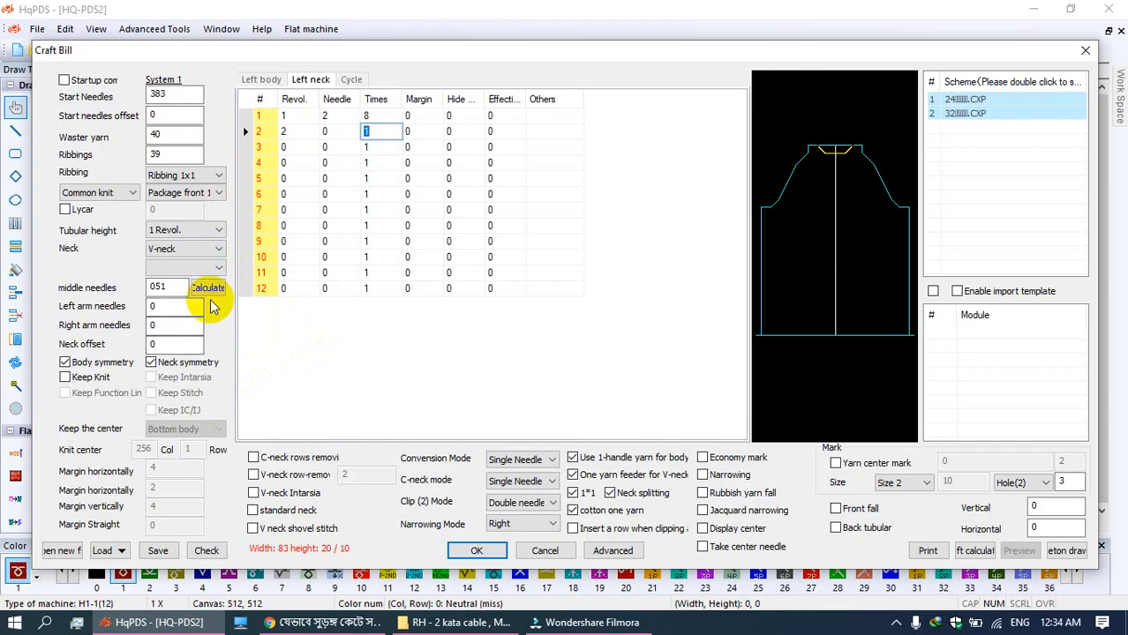
Step: Run the craft bill check, review the panel's row and needle totals, and close the report
{"action": "left_click", "coordinate": [199, 551]}
{"action": "left_click_drag", "start_coordinate": [396, 327], "coordinate": [333, 328]}
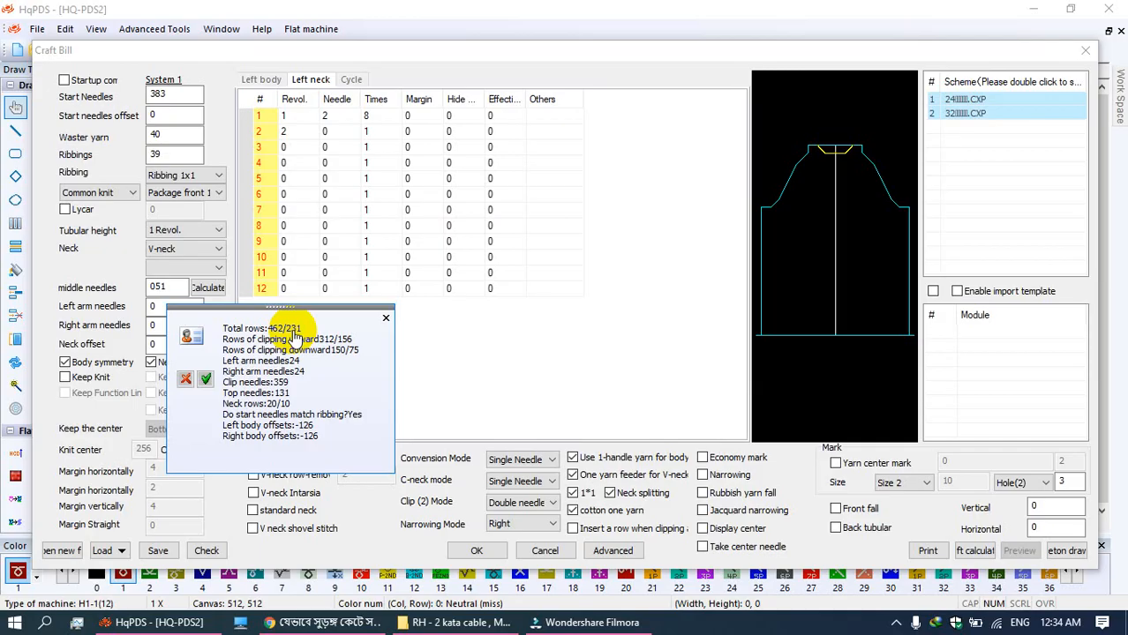
{"action": "left_click", "coordinate": [385, 319]}
Step: Calculate the middle and arm needles and generate the V-neck panel from the craft bill
{"action": "left_click", "coordinate": [475, 553]}
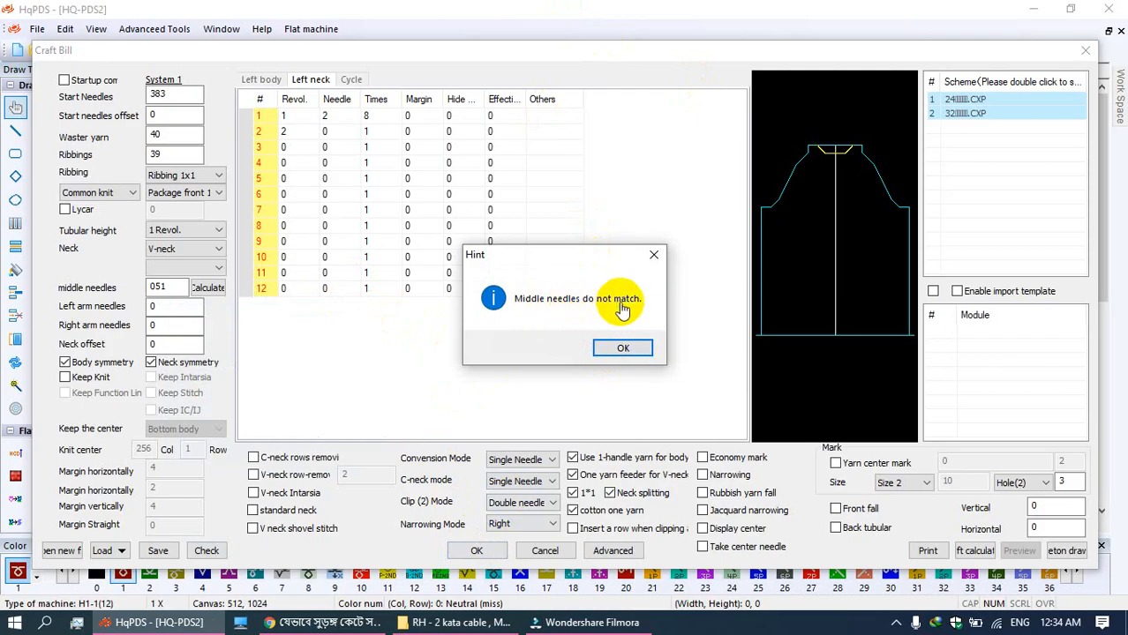
{"action": "left_click", "coordinate": [621, 349]}
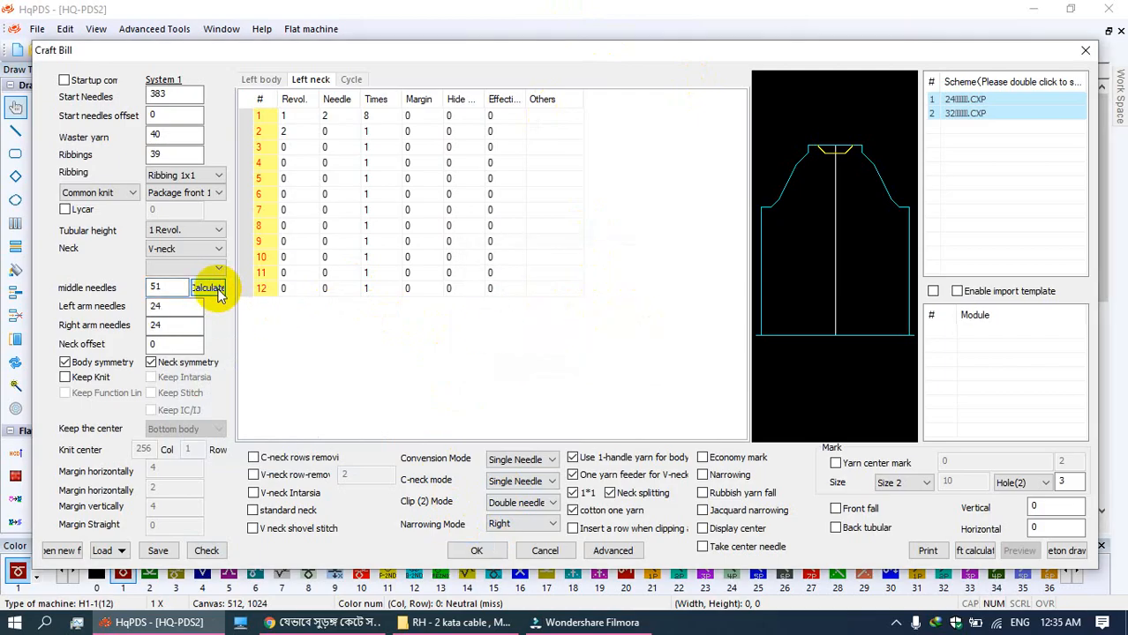
{"action": "left_click", "coordinate": [468, 553]}
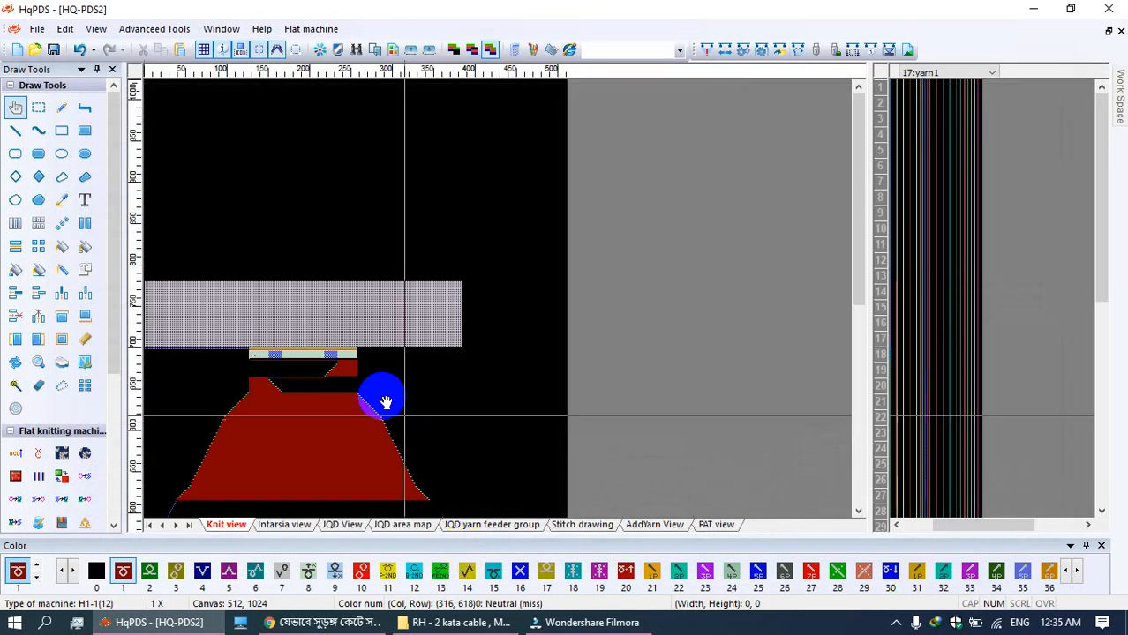
Step: Examine the neck narrowing steps and the strip above them in the generated knit pattern
{"action": "scroll", "coordinate": [295, 141], "scroll_direction": "down", "scroll_amount": 5}
{"action": "scroll", "coordinate": [296, 142], "scroll_direction": "up", "scroll_amount": 3}
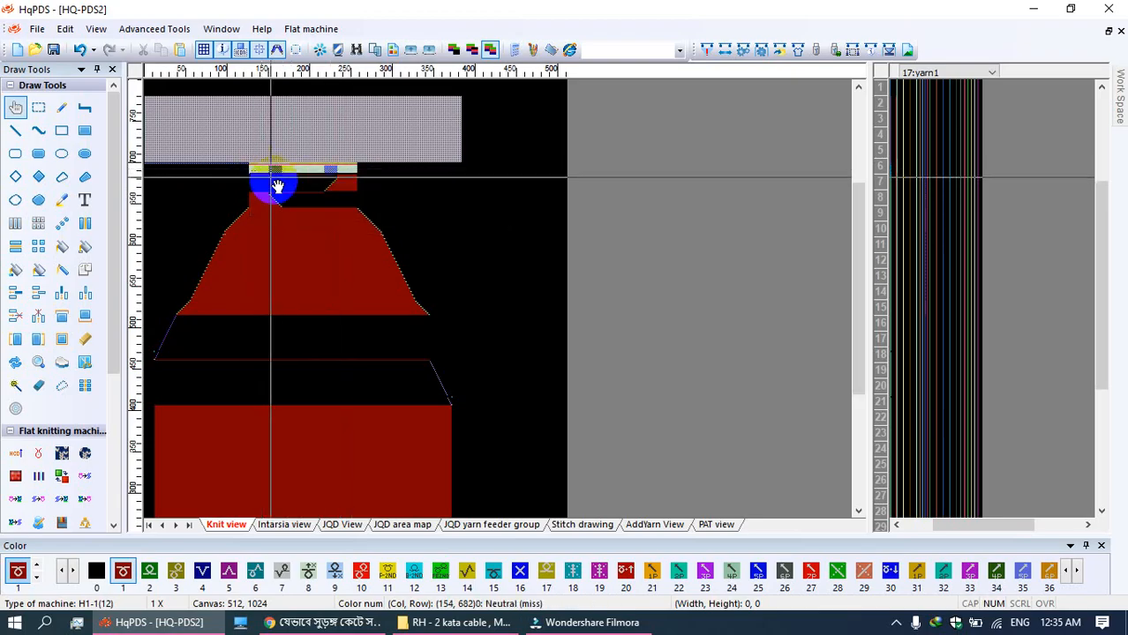
{"action": "scroll", "coordinate": [265, 203], "scroll_direction": "up", "scroll_amount": 2}
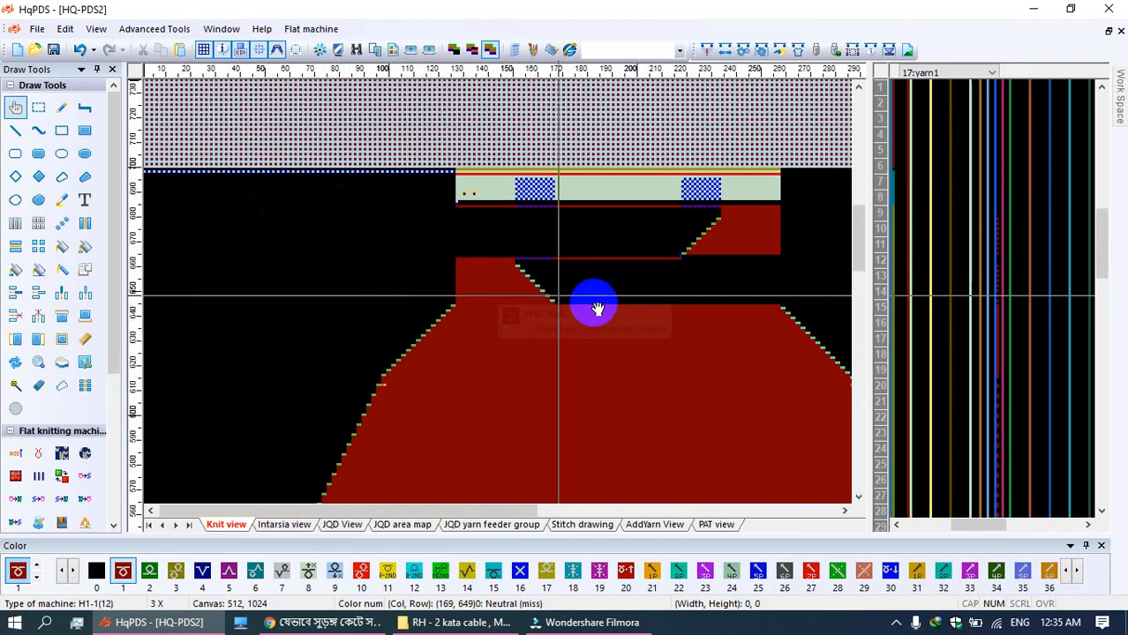
{"action": "scroll", "coordinate": [496, 292], "scroll_direction": "up", "scroll_amount": 2}
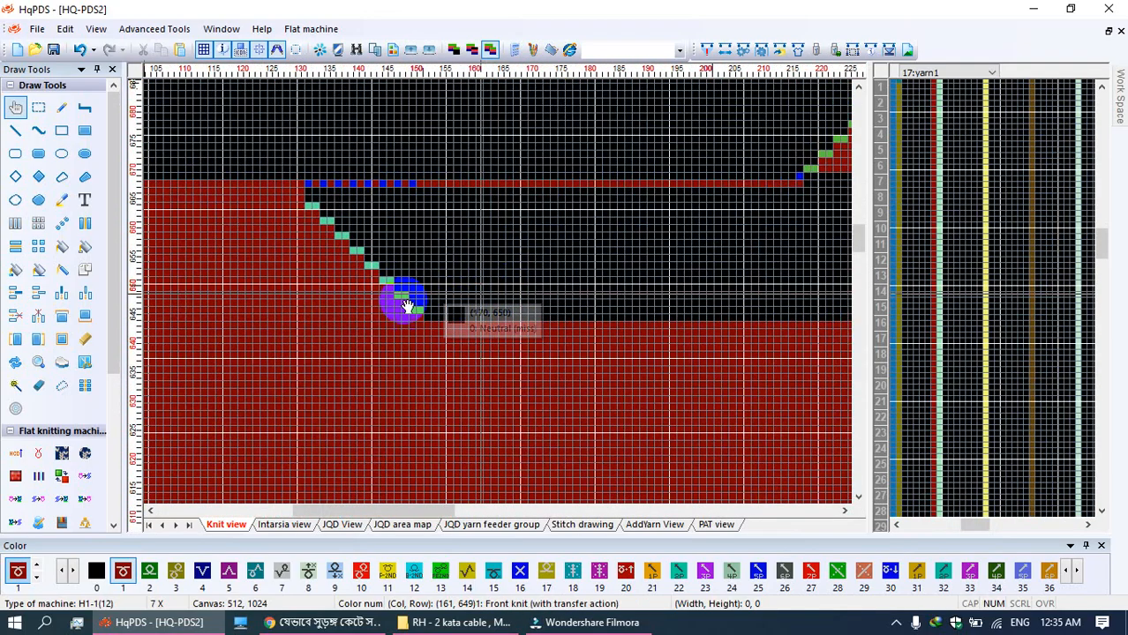
{"action": "scroll", "coordinate": [501, 297], "scroll_direction": "down", "scroll_amount": 2}
{"action": "scroll", "coordinate": [501, 298], "scroll_direction": "up", "scroll_amount": 1}
{"action": "scroll", "coordinate": [501, 298], "scroll_direction": "up", "scroll_amount": 1}
{"action": "scroll", "coordinate": [502, 297], "scroll_direction": "down", "scroll_amount": 3}
{"action": "scroll", "coordinate": [334, 270], "scroll_direction": "up", "scroll_amount": 1}
{"action": "scroll", "coordinate": [254, 304], "scroll_direction": "down", "scroll_amount": 1}
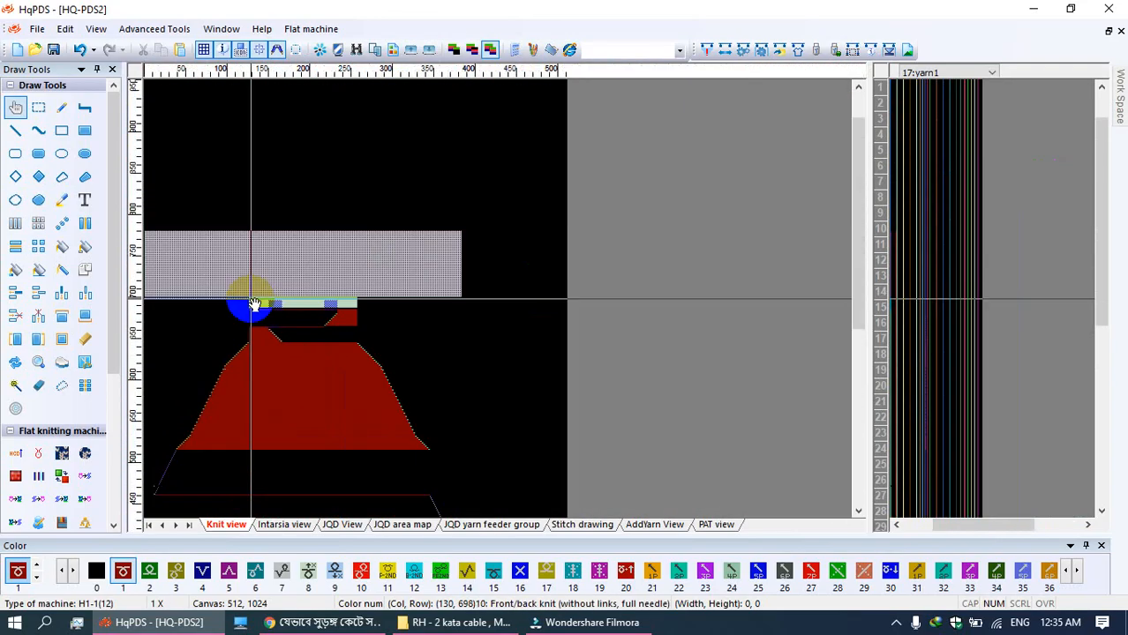
Step: Pencil color 1 into the yarn1 column for pattern rows 698 and 699
{"action": "scroll", "coordinate": [247, 300], "scroll_direction": "up", "scroll_amount": 5}
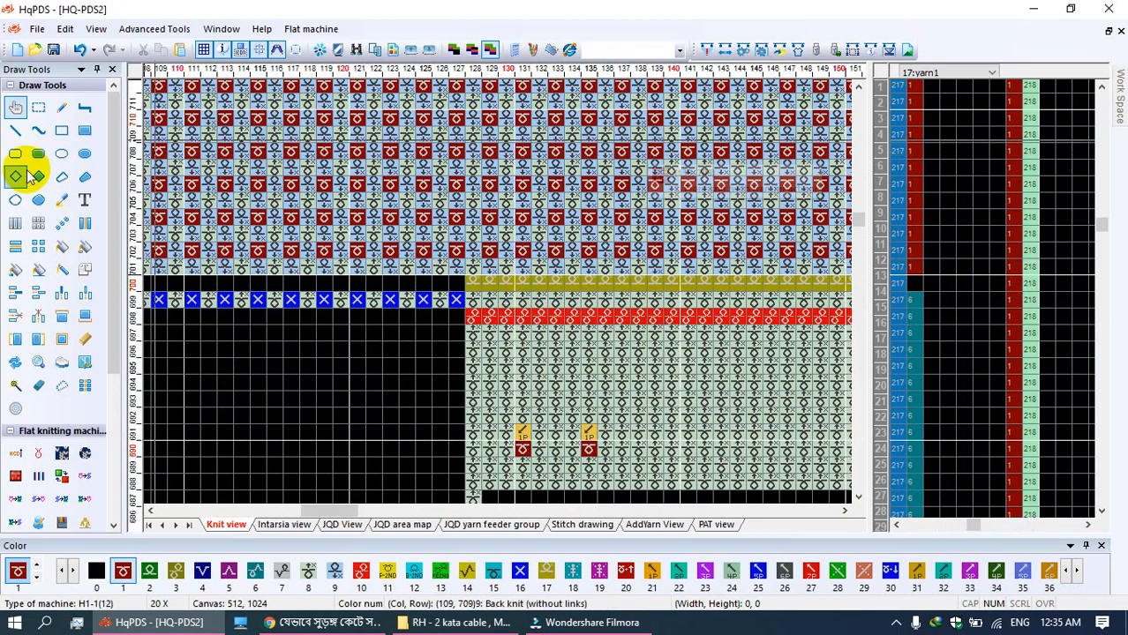
{"action": "left_click", "coordinate": [61, 107]}
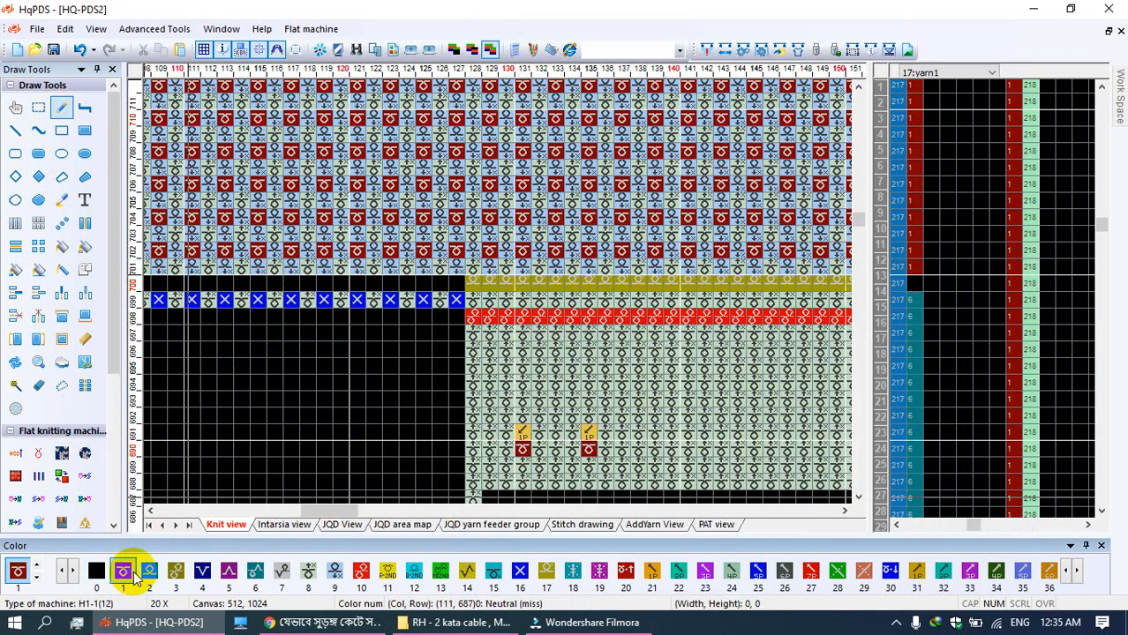
{"action": "left_click_drag", "start_coordinate": [915, 296], "coordinate": [917, 315]}
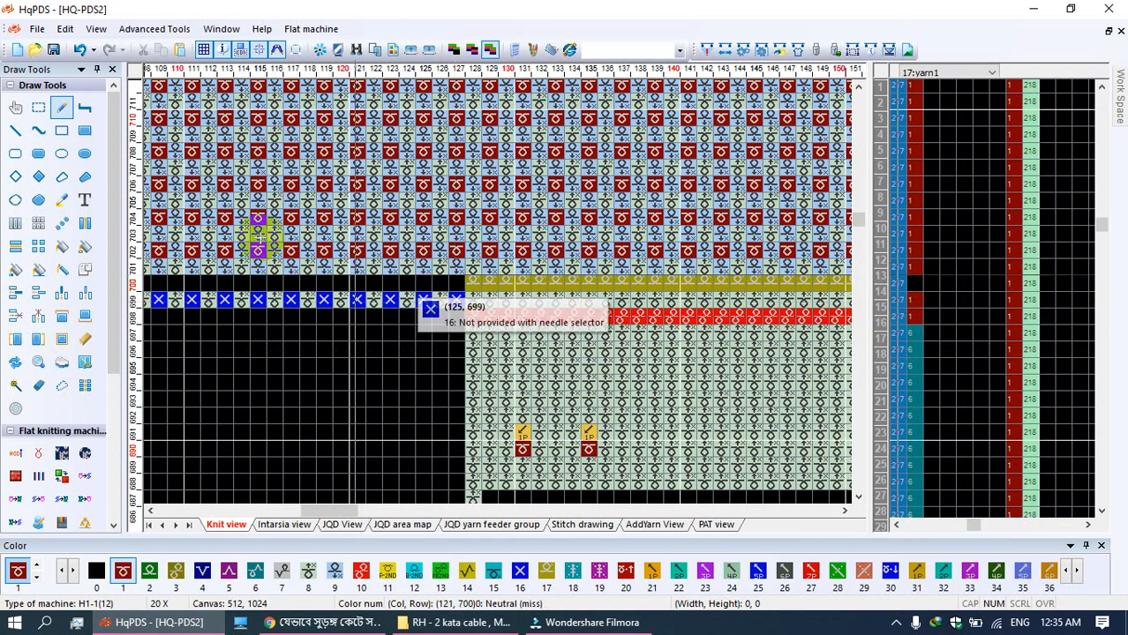
Step: Blank rows 699 to 701 beside the neck strip, out to the pattern's first columns, with a filled rectangle in color 0
{"action": "left_click", "coordinate": [85, 130]}
{"action": "right_click", "coordinate": [234, 360]}
{"action": "left_click", "coordinate": [295, 244]}
{"action": "left_click_drag", "start_coordinate": [456, 267], "coordinate": [292, 292]}
{"action": "scroll", "coordinate": [292, 292], "scroll_direction": "down", "scroll_amount": 5}
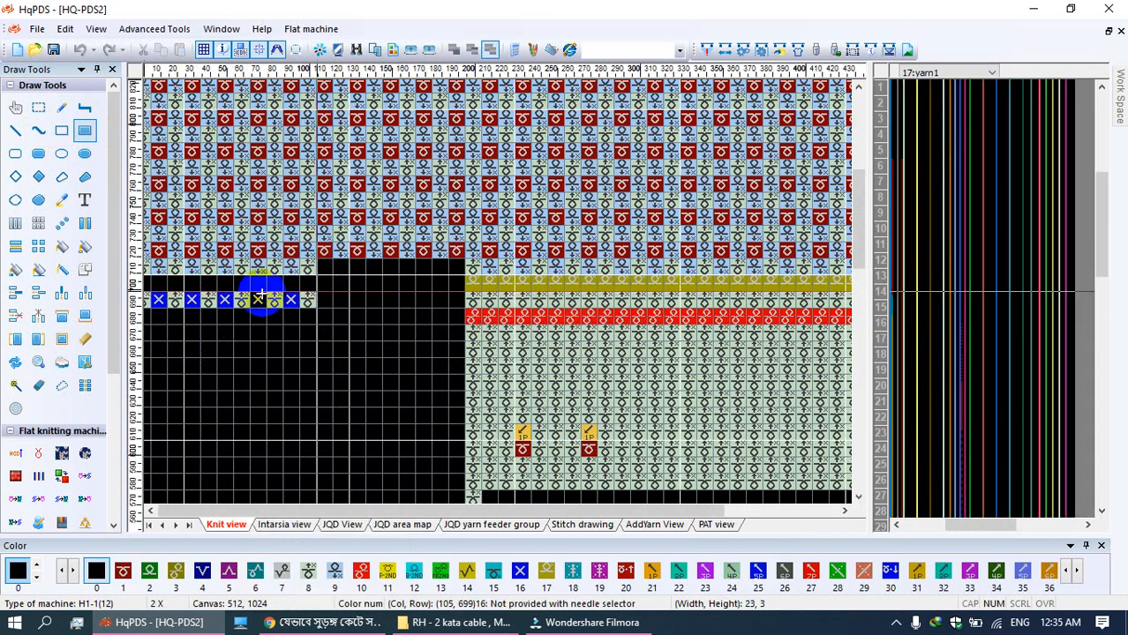
{"action": "scroll", "coordinate": [150, 300], "scroll_direction": "down", "scroll_amount": 2}
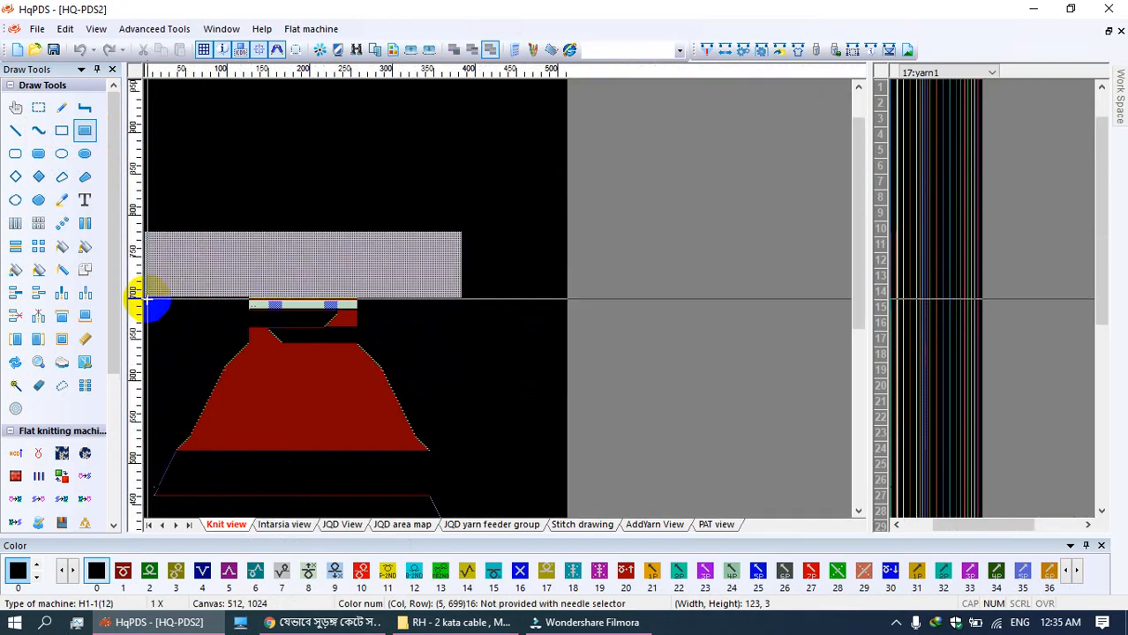
{"action": "scroll", "coordinate": [203, 282], "scroll_direction": "up", "scroll_amount": 5}
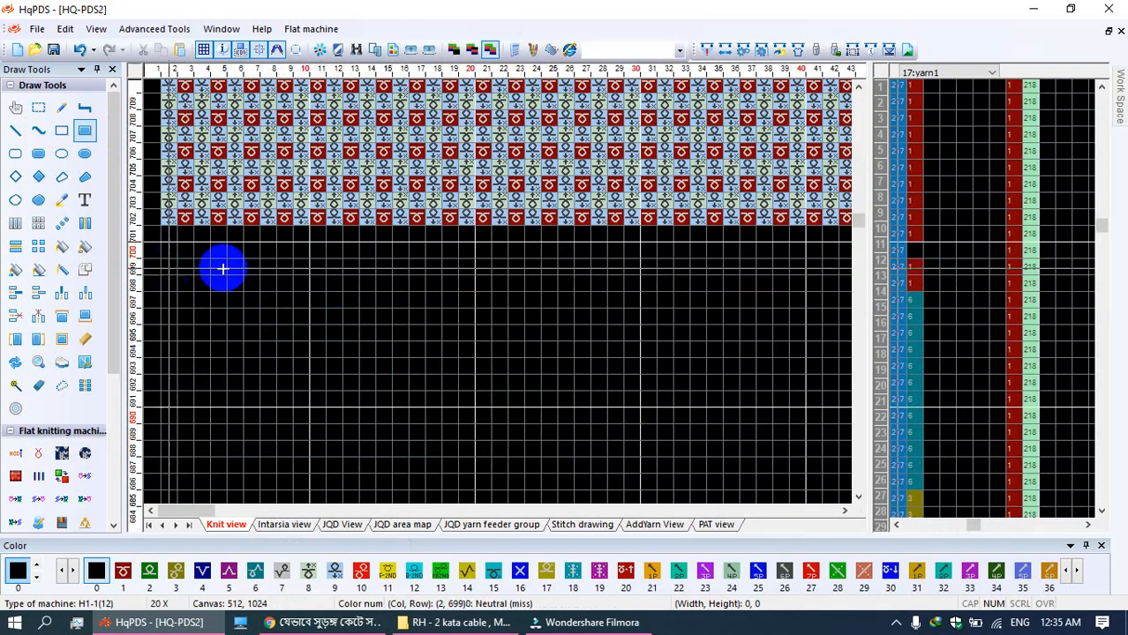
Step: Blank the cells at columns 381 and 383 of row 11 near the panel's bottom edge with color 0 using the pencil
{"action": "scroll", "coordinate": [168, 269], "scroll_direction": "down", "scroll_amount": 5}
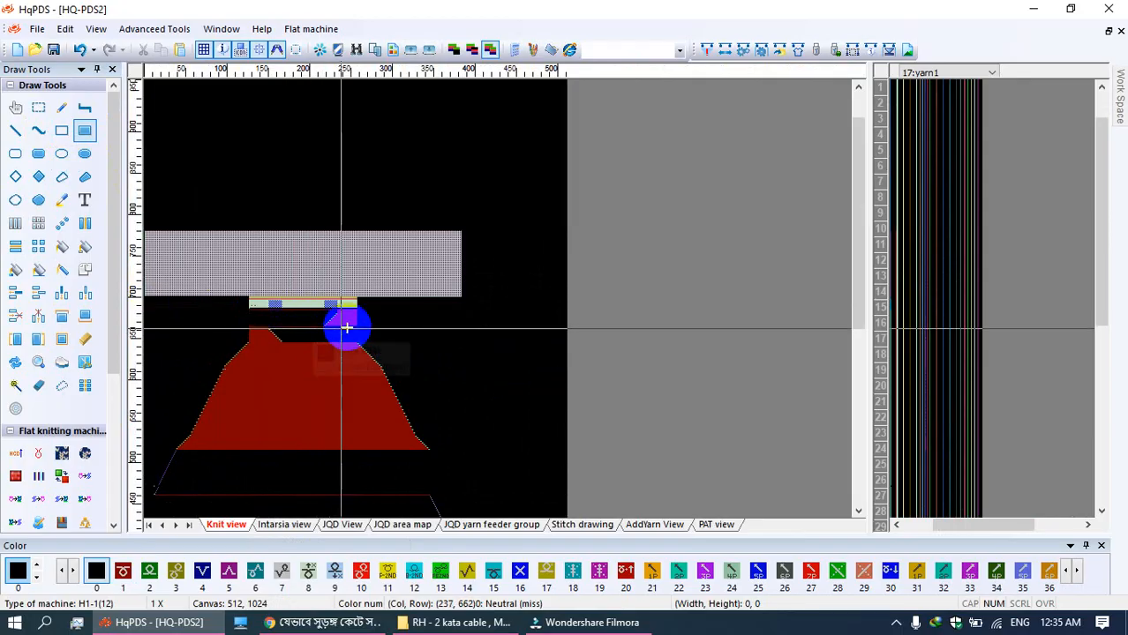
{"action": "scroll", "coordinate": [274, 314], "scroll_direction": "up", "scroll_amount": 5}
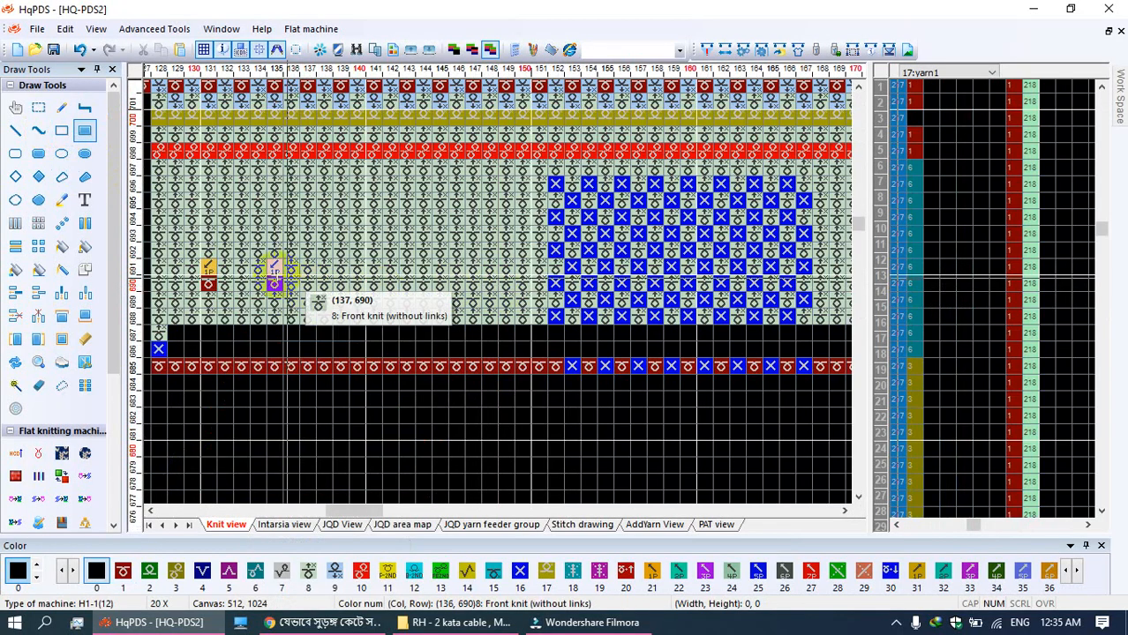
{"action": "scroll", "coordinate": [540, 284], "scroll_direction": "down", "scroll_amount": 1}
{"action": "scroll", "coordinate": [583, 278], "scroll_direction": "up", "scroll_amount": 1}
{"action": "scroll", "coordinate": [499, 286], "scroll_direction": "down", "scroll_amount": 5}
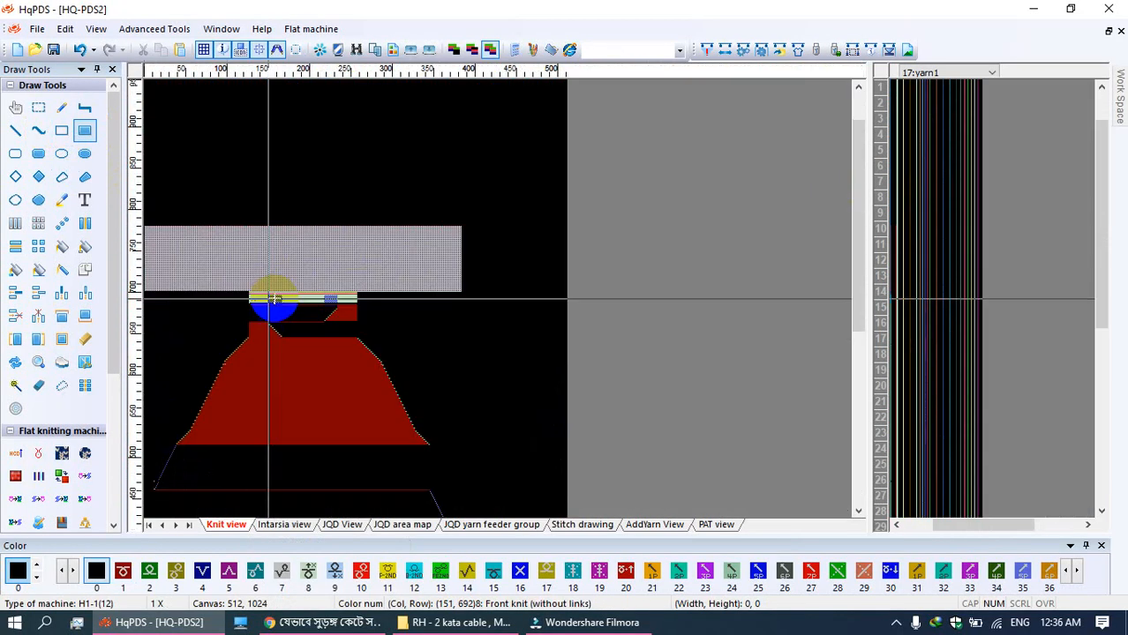
{"action": "left_click_drag", "start_coordinate": [335, 404], "coordinate": [315, 106]}
{"action": "scroll", "coordinate": [441, 505], "scroll_direction": "up", "scroll_amount": 5}
{"action": "left_click", "coordinate": [62, 107]}
{"action": "right_click", "coordinate": [739, 180]}
{"action": "left_click", "coordinate": [778, 192]}
{"action": "left_click", "coordinate": [598, 327]}
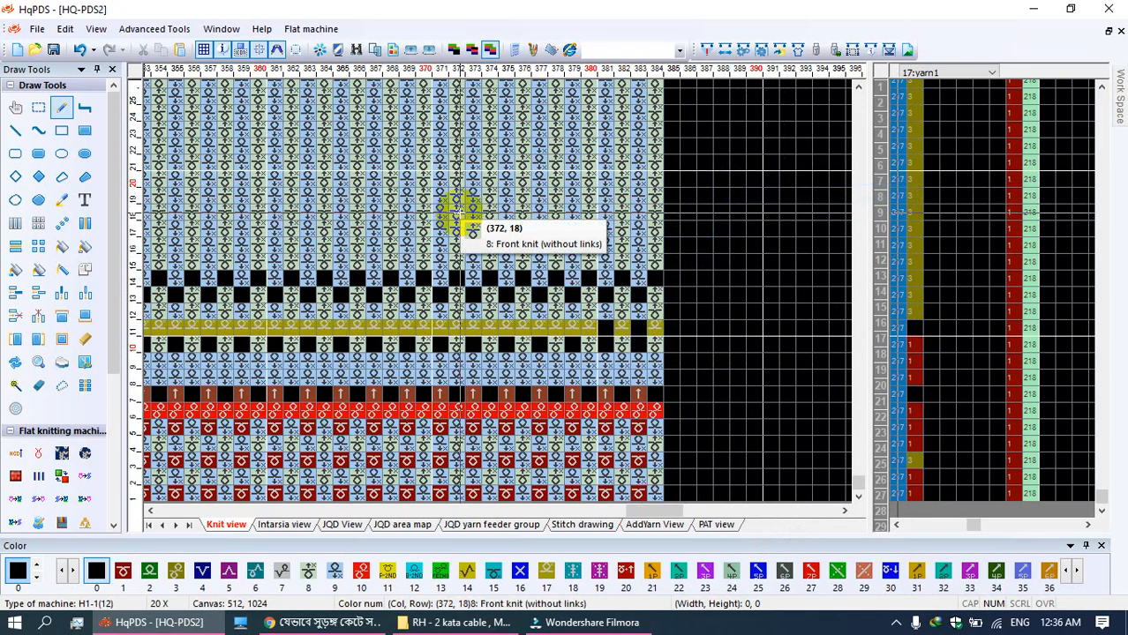
Step: Inspect the knit pattern around the neck strip, the narrowing steps and the panel body
{"action": "scroll", "coordinate": [472, 231], "scroll_direction": "down", "scroll_amount": 5}
{"action": "scroll", "coordinate": [448, 265], "scroll_direction": "up", "scroll_amount": 5}
{"action": "left_click_drag", "start_coordinate": [401, 218], "coordinate": [399, 256]}
{"action": "scroll", "coordinate": [357, 192], "scroll_direction": "up", "scroll_amount": 5}
{"action": "left_click_drag", "start_coordinate": [503, 220], "coordinate": [495, 386]}
{"action": "left_click_drag", "start_coordinate": [529, 171], "coordinate": [605, 272]}
{"action": "left_click_drag", "start_coordinate": [491, 208], "coordinate": [565, 168]}
{"action": "left_click_drag", "start_coordinate": [398, 263], "coordinate": [550, 226]}
{"action": "scroll", "coordinate": [358, 336], "scroll_direction": "down", "scroll_amount": 1}
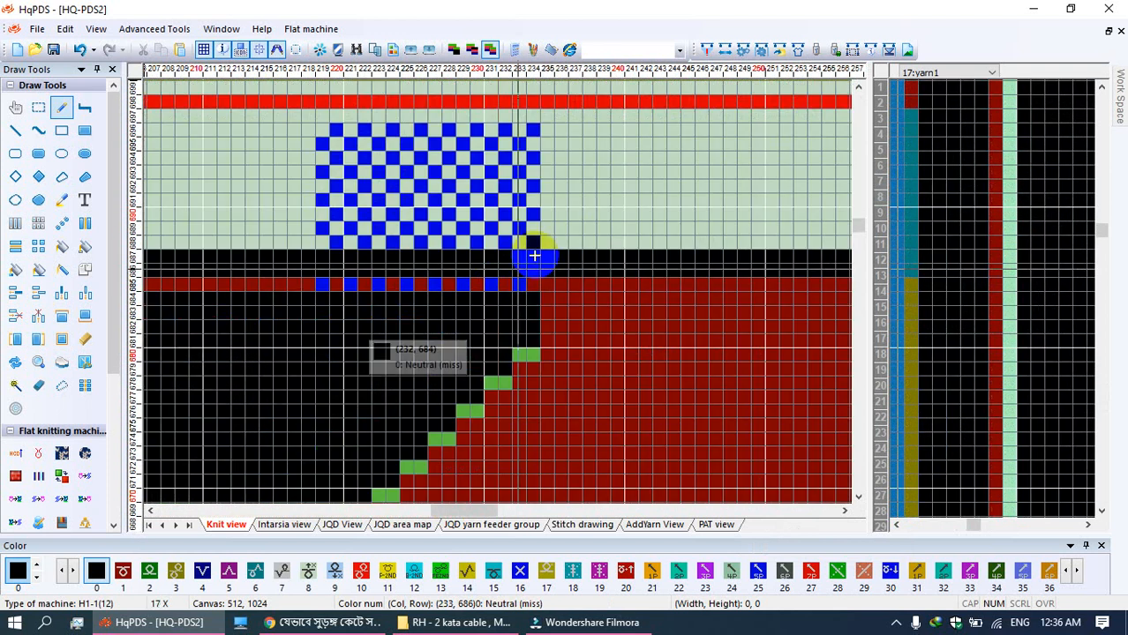
{"action": "scroll", "coordinate": [503, 280], "scroll_direction": "down", "scroll_amount": 5}
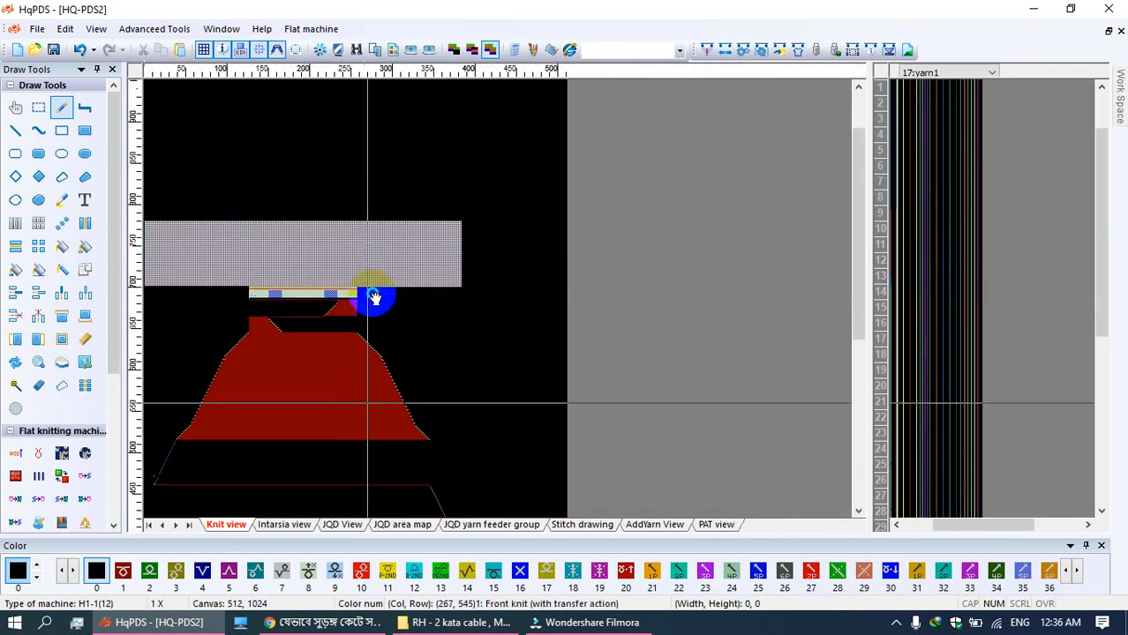
{"action": "scroll", "coordinate": [363, 416], "scroll_direction": "down", "scroll_amount": 5}
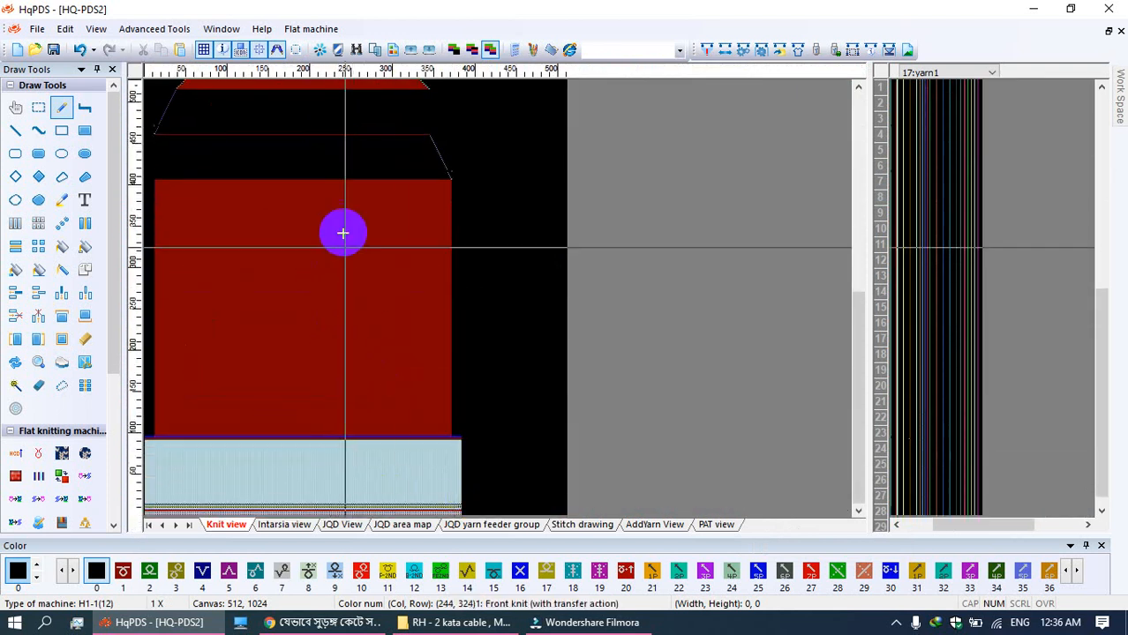
{"action": "scroll", "coordinate": [357, 291], "scroll_direction": "up", "scroll_amount": 2}
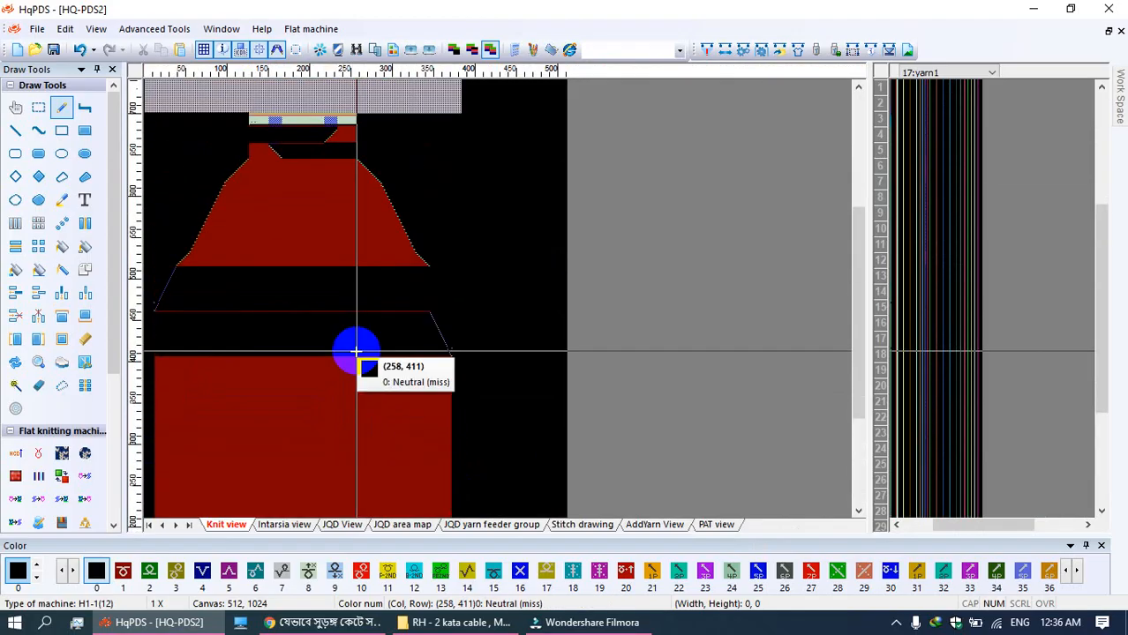
Step: Save the pattern as 09-F in the A09 folder on the desktop
{"action": "left_click", "coordinate": [36, 29]}
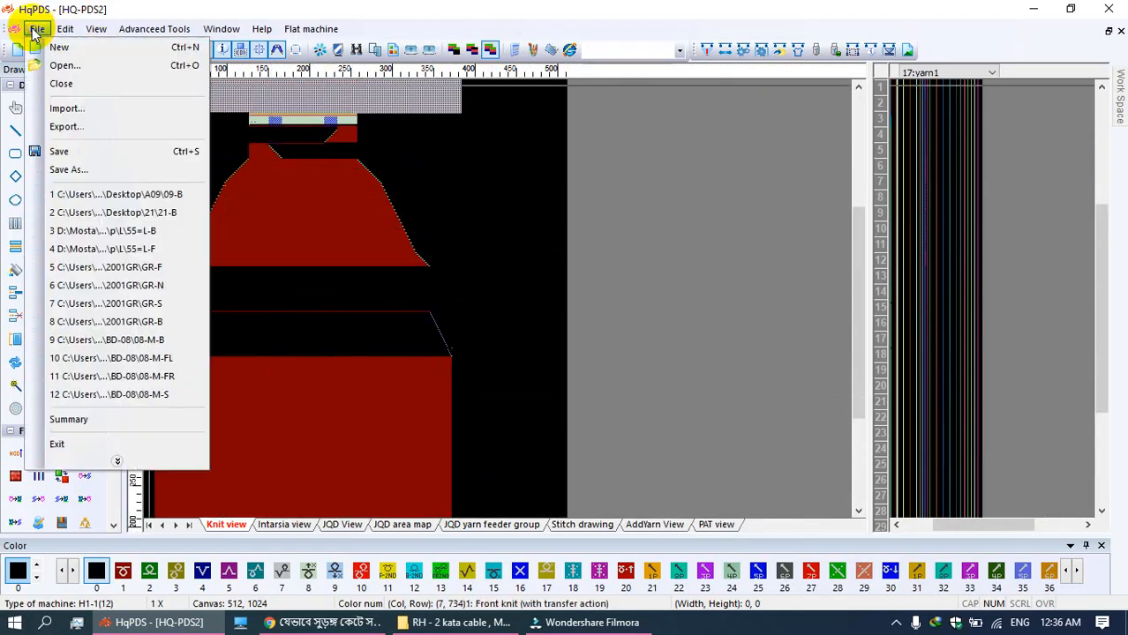
{"action": "left_click", "coordinate": [84, 172]}
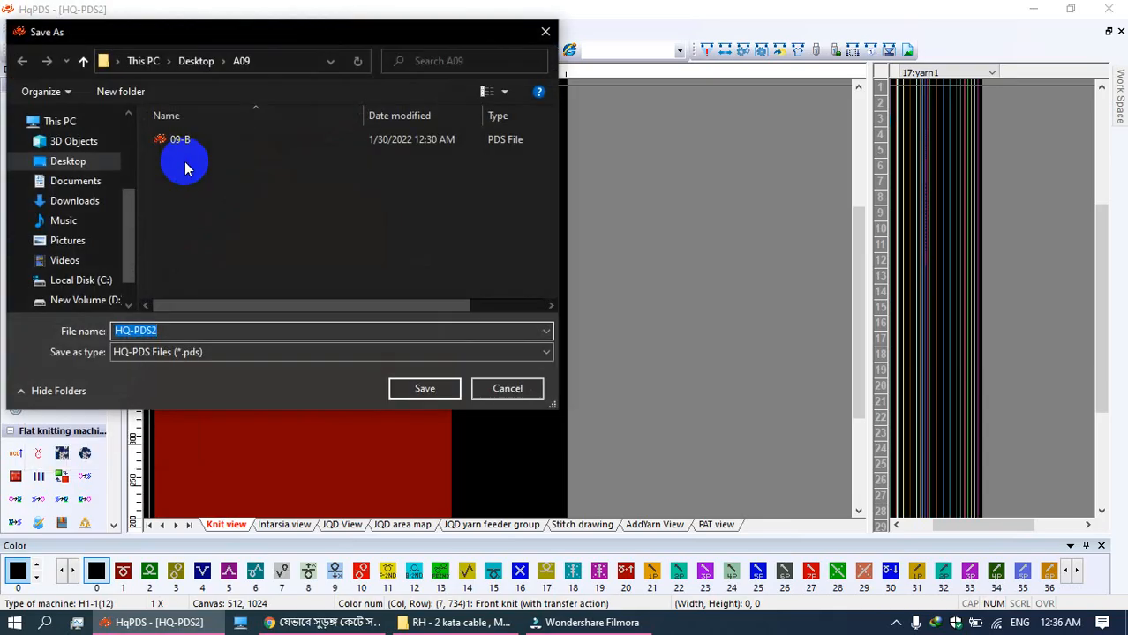
{"action": "left_click", "coordinate": [167, 140]}
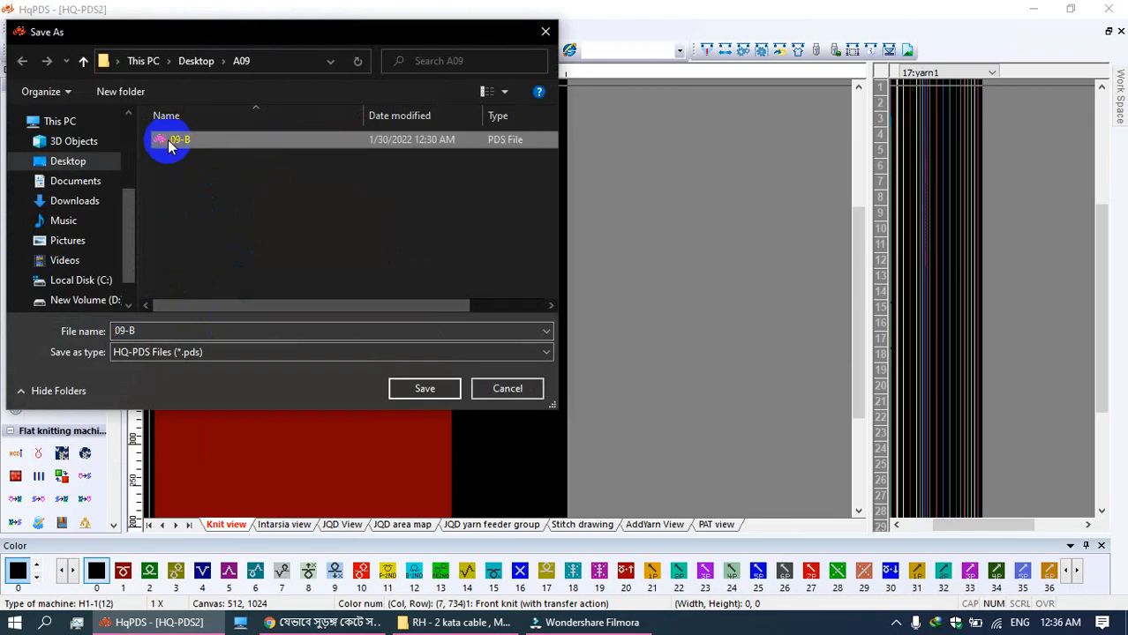
{"action": "left_click", "coordinate": [153, 330]}
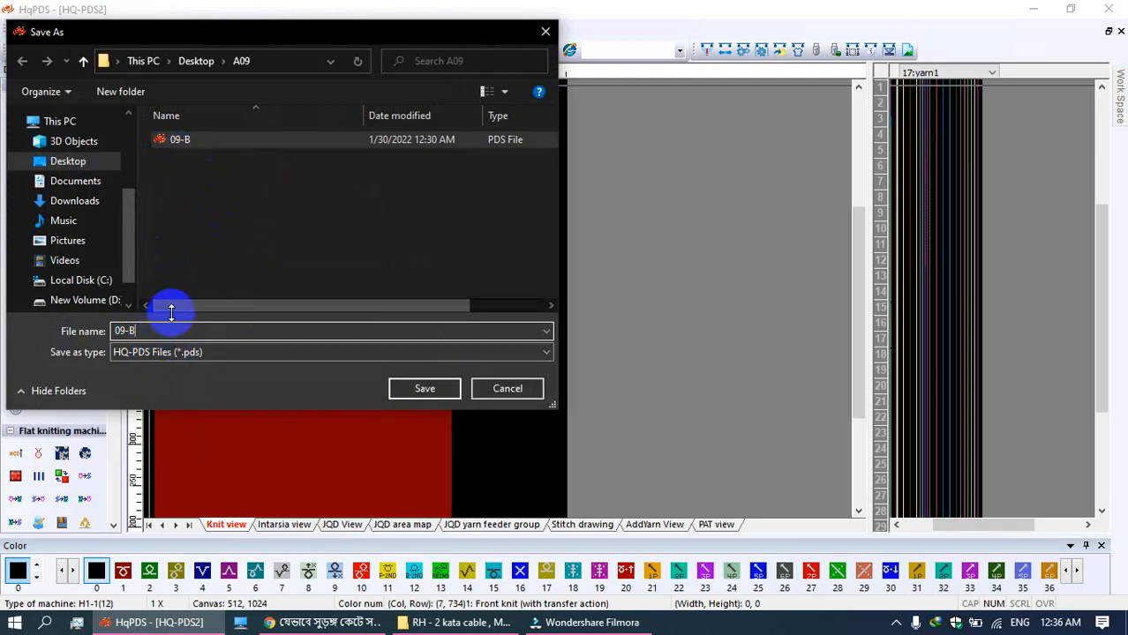
{"action": "left_click", "coordinate": [173, 145]}
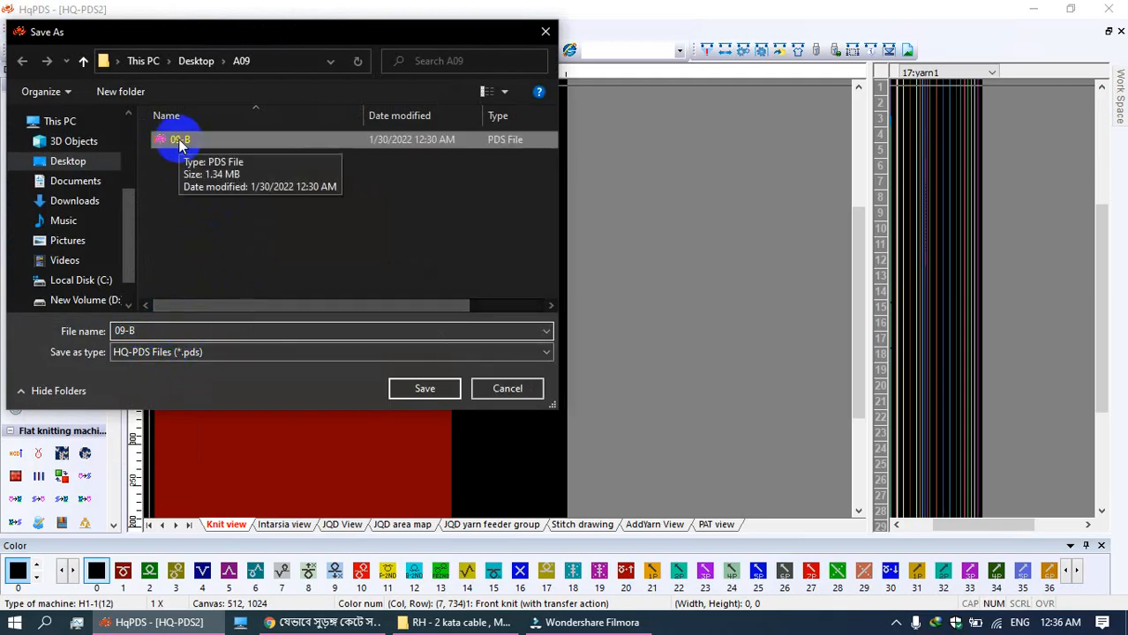
{"action": "left_click", "coordinate": [180, 146]}
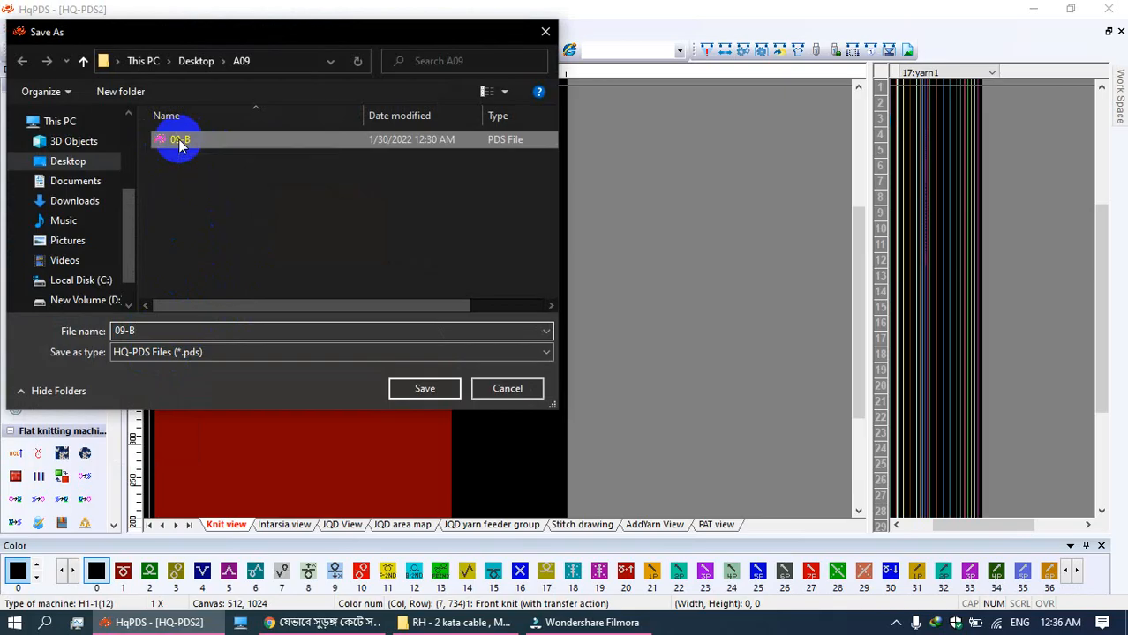
{"action": "double_click", "coordinate": [171, 330]}
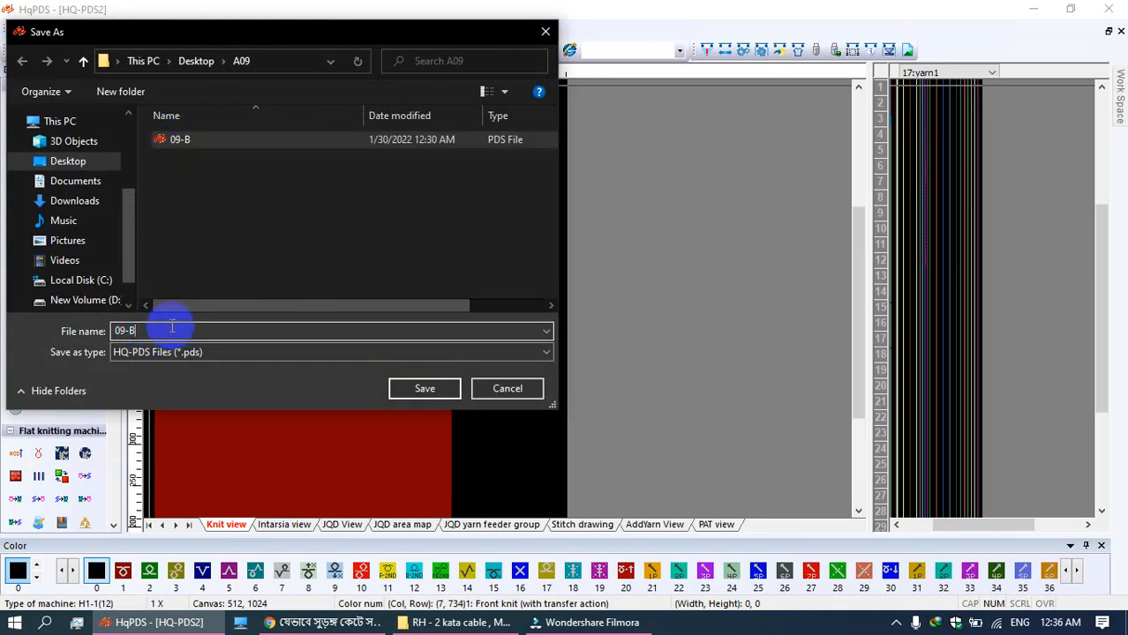
{"action": "key", "text": "BackSpace"}
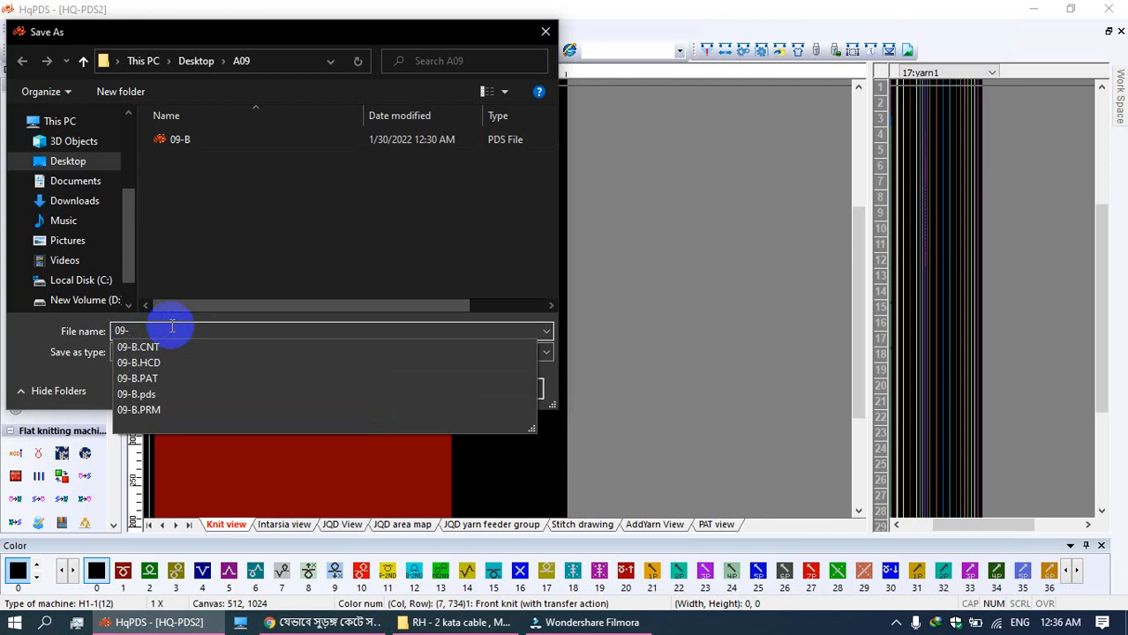
{"action": "type", "text": "F"}
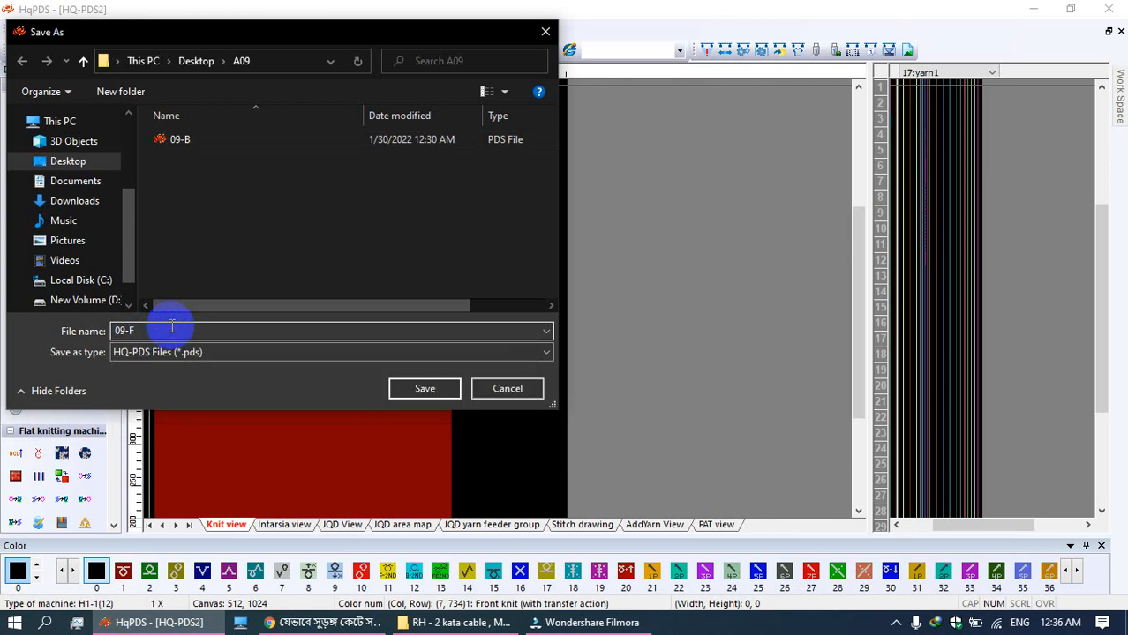
{"action": "left_click", "coordinate": [433, 397]}
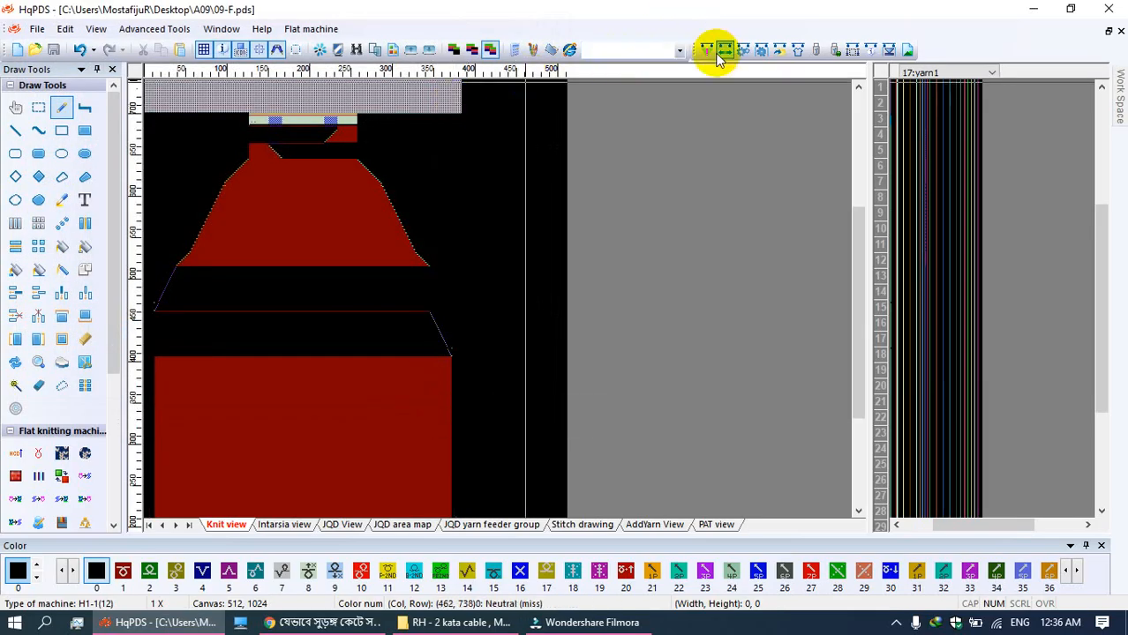
Step: Inspect the knit pattern around the upper body, the shoulder narrowing steps and the underside of the neck strip
{"action": "middle_click", "coordinate": [349, 192]}
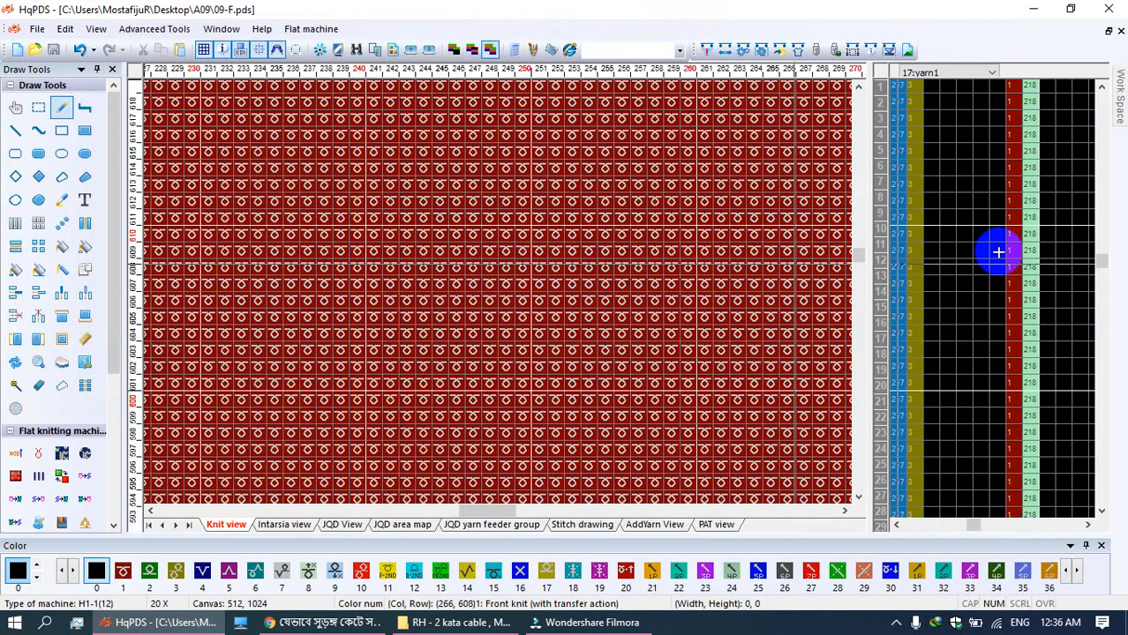
{"action": "left_click", "coordinate": [722, 58]}
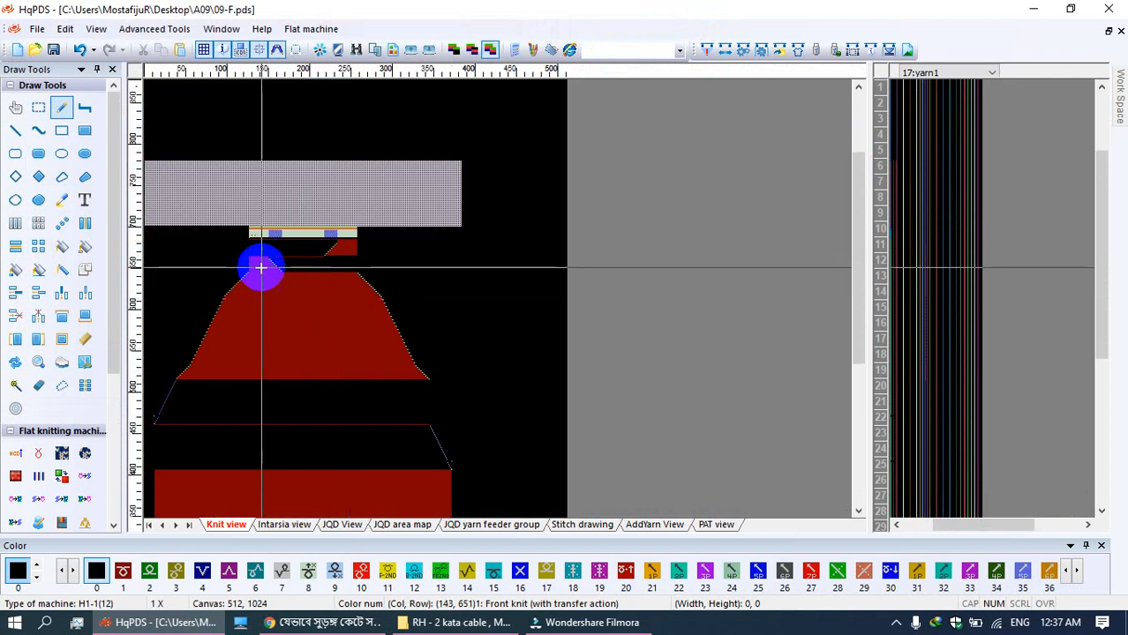
{"action": "middle_click", "coordinate": [252, 269]}
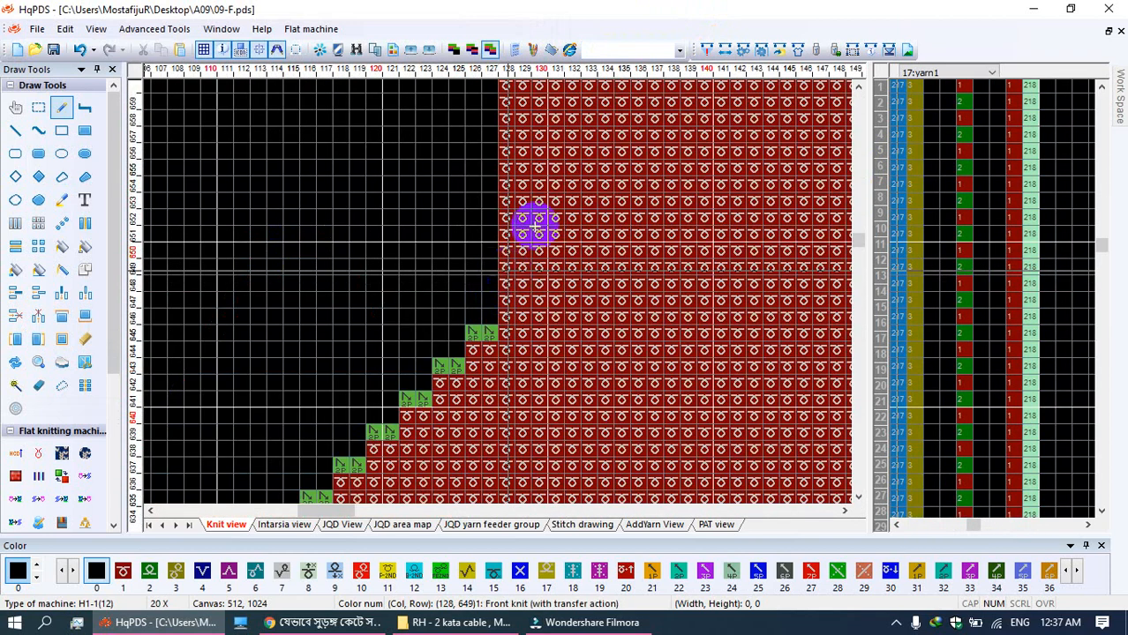
{"action": "left_click_drag", "start_coordinate": [545, 360], "coordinate": [534, 393]}
{"action": "mouse_move", "coordinate": [556, 206]}
{"action": "left_mouse_down"}
{"action": "mouse_move", "coordinate": [507, 547]}
{"action": "mouse_move", "coordinate": [487, 355]}
{"action": "mouse_move", "coordinate": [466, 302]}
{"action": "mouse_move", "coordinate": [377, 295]}
{"action": "left_mouse_up"}
{"action": "left_click", "coordinate": [61, 107]}
{"action": "scroll", "coordinate": [390, 247], "scroll_direction": "up", "scroll_amount": 3}
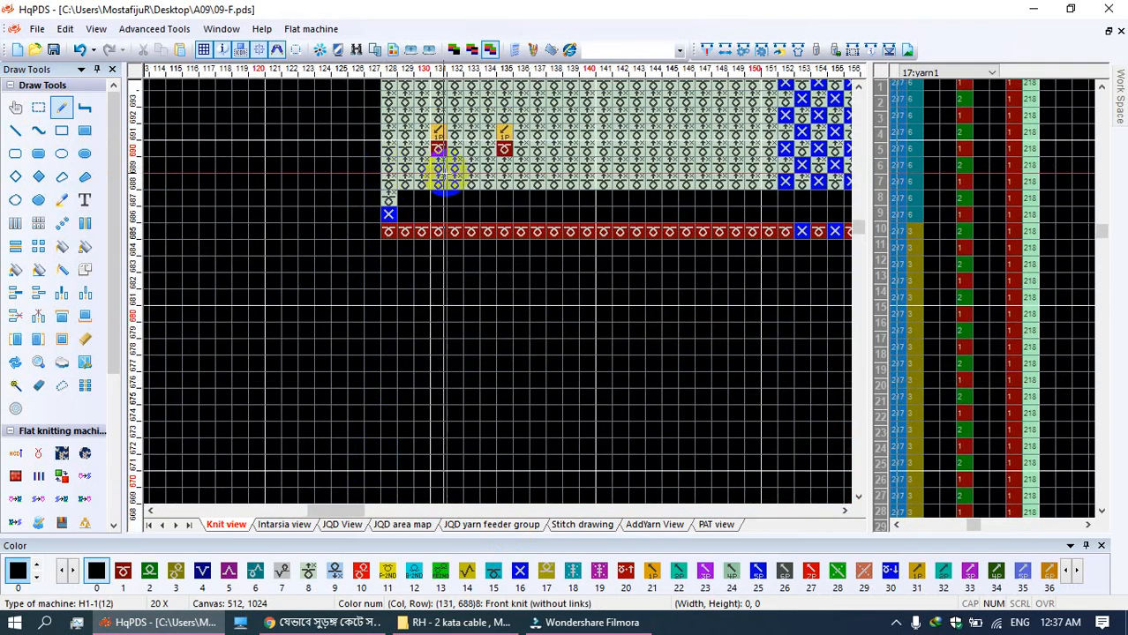
{"action": "scroll", "coordinate": [407, 167], "scroll_direction": "up", "scroll_amount": 4}
{"action": "scroll", "coordinate": [424, 270], "scroll_direction": "down", "scroll_amount": 1}
{"action": "scroll", "coordinate": [428, 176], "scroll_direction": "down", "scroll_amount": 8}
{"action": "scroll", "coordinate": [424, 219], "scroll_direction": "down", "scroll_amount": 2}
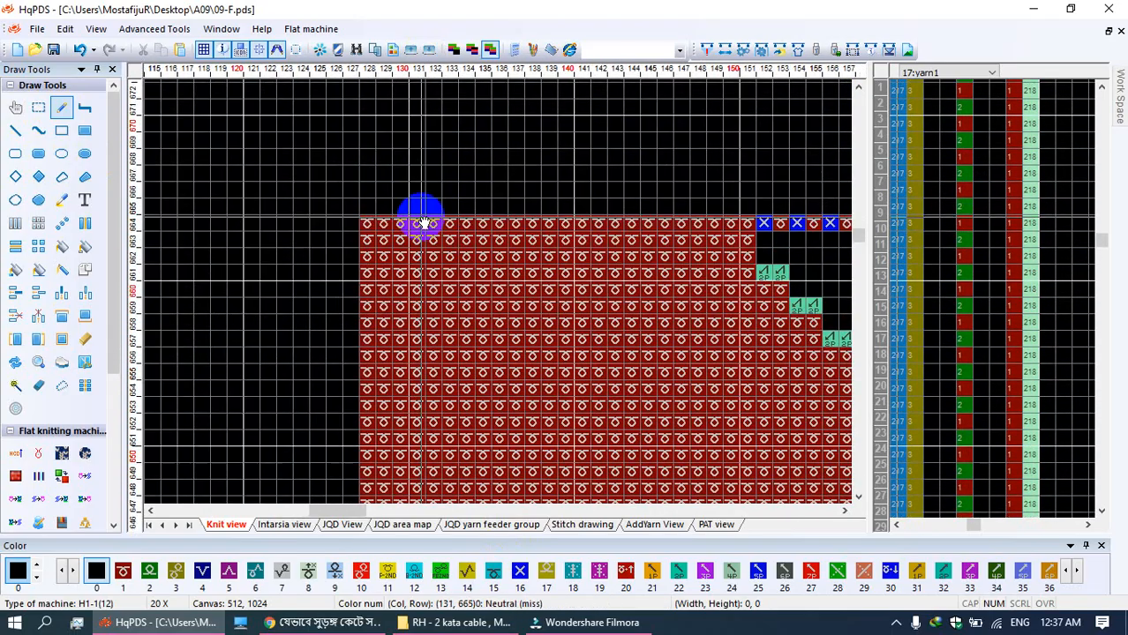
Step: Pencil color 1 and color 2 into the two empty cells beside the existing color 2 cell in row 657 of the yarn1 area
{"action": "left_click", "coordinate": [123, 570]}
{"action": "left_click", "coordinate": [977, 338]}
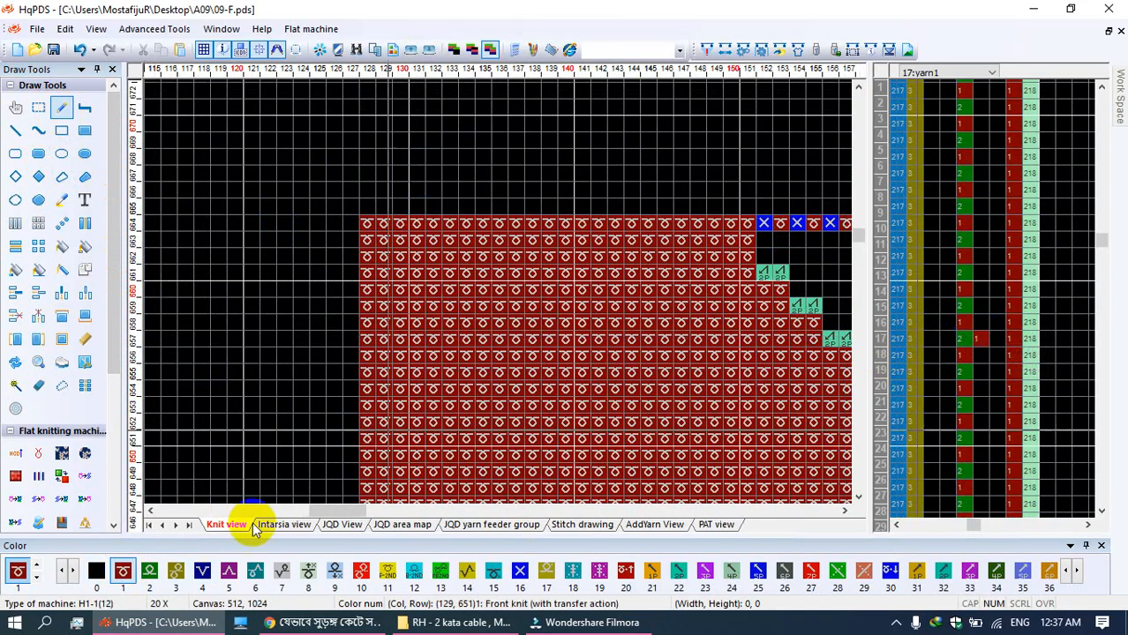
{"action": "left_click", "coordinate": [149, 570]}
{"action": "left_click", "coordinate": [994, 340]}
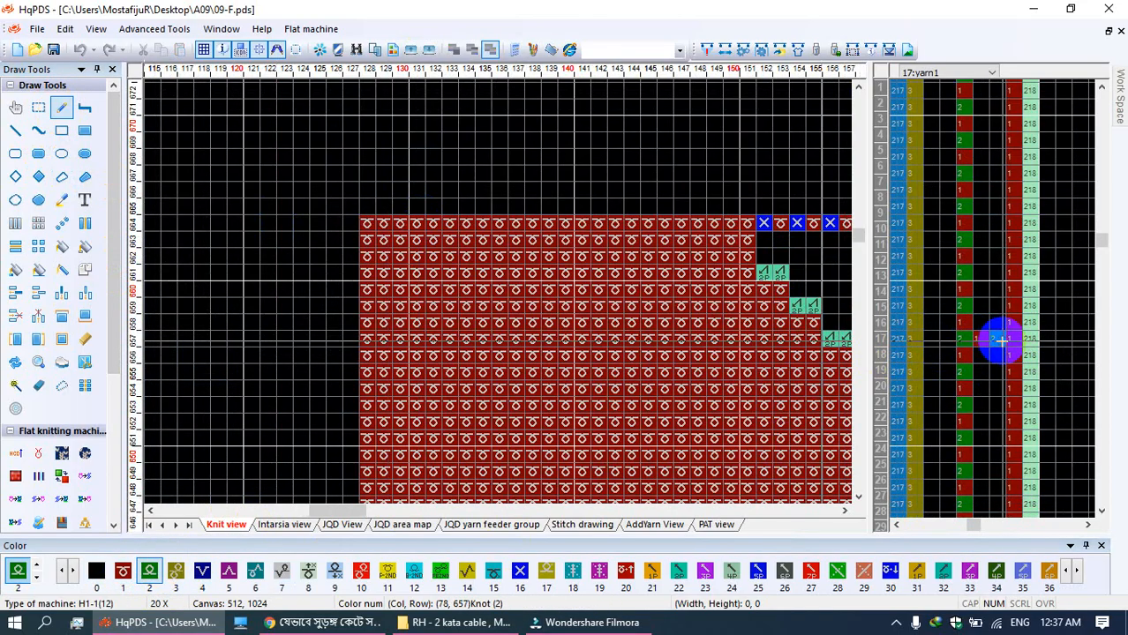
Step: Compile the pattern with yarn feeder following and rubbish yarn following both set to 100 and 0, and press mode Tuck Position
{"action": "scroll", "coordinate": [644, 264], "scroll_direction": "up", "scroll_amount": 4}
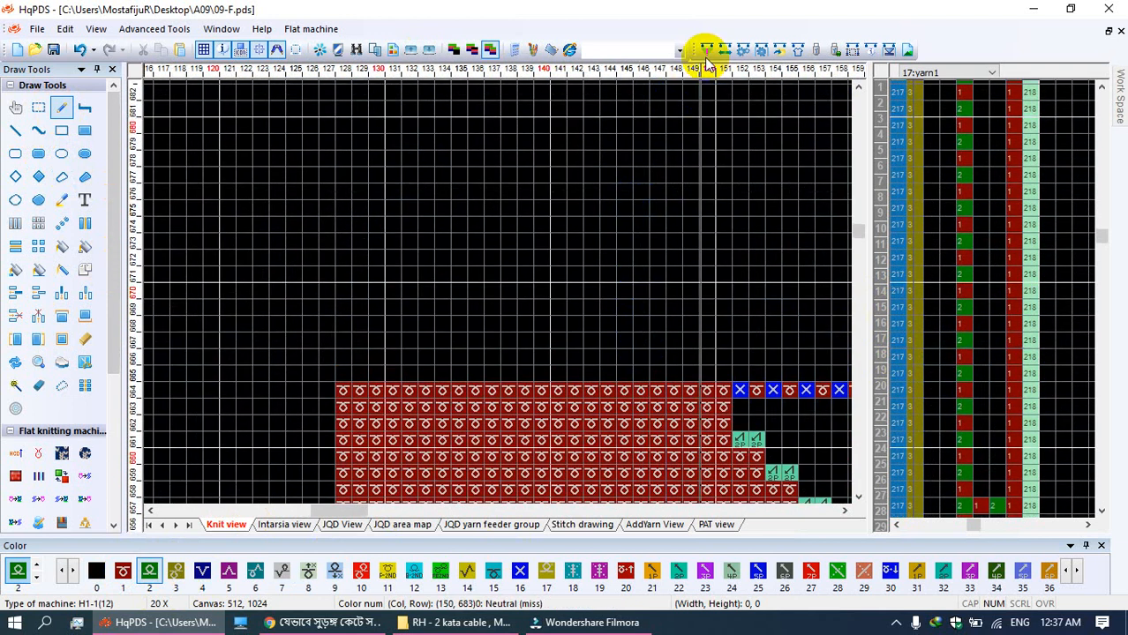
{"action": "left_click", "coordinate": [706, 55]}
{"action": "left_click", "coordinate": [389, 71]}
{"action": "double_click", "coordinate": [555, 105]}
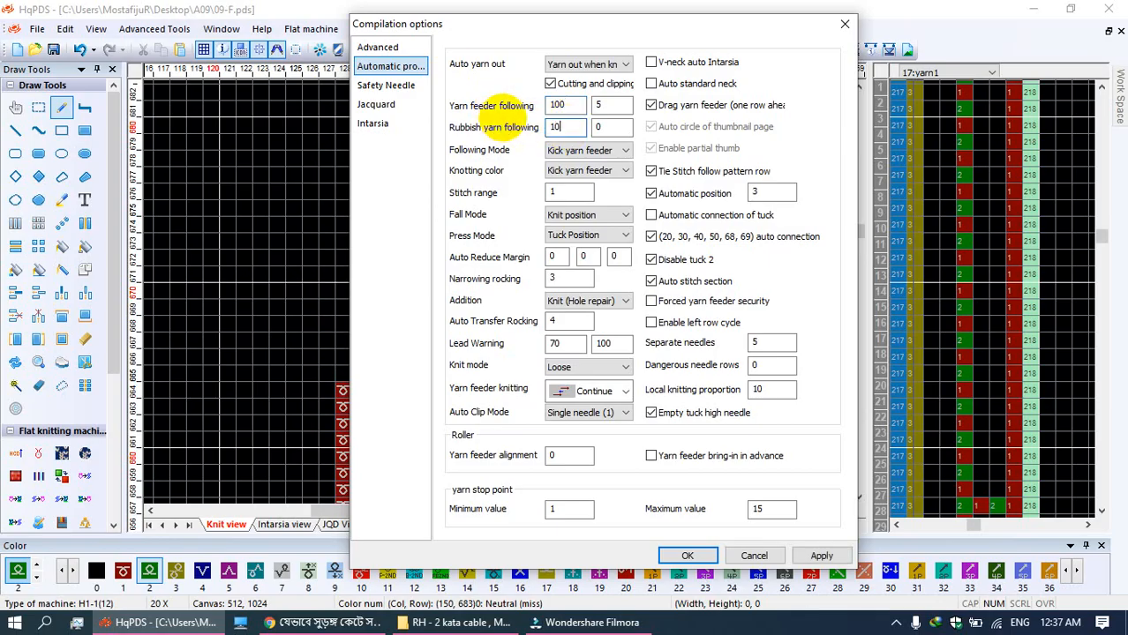
{"action": "double_click", "coordinate": [600, 105]}
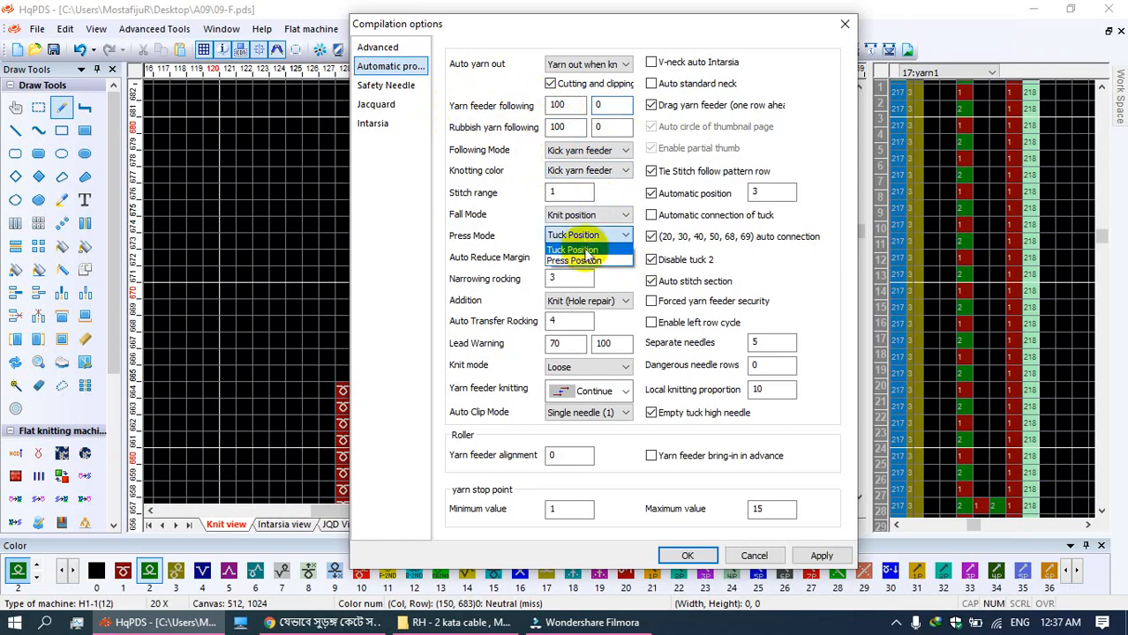
{"action": "left_click", "coordinate": [570, 244]}
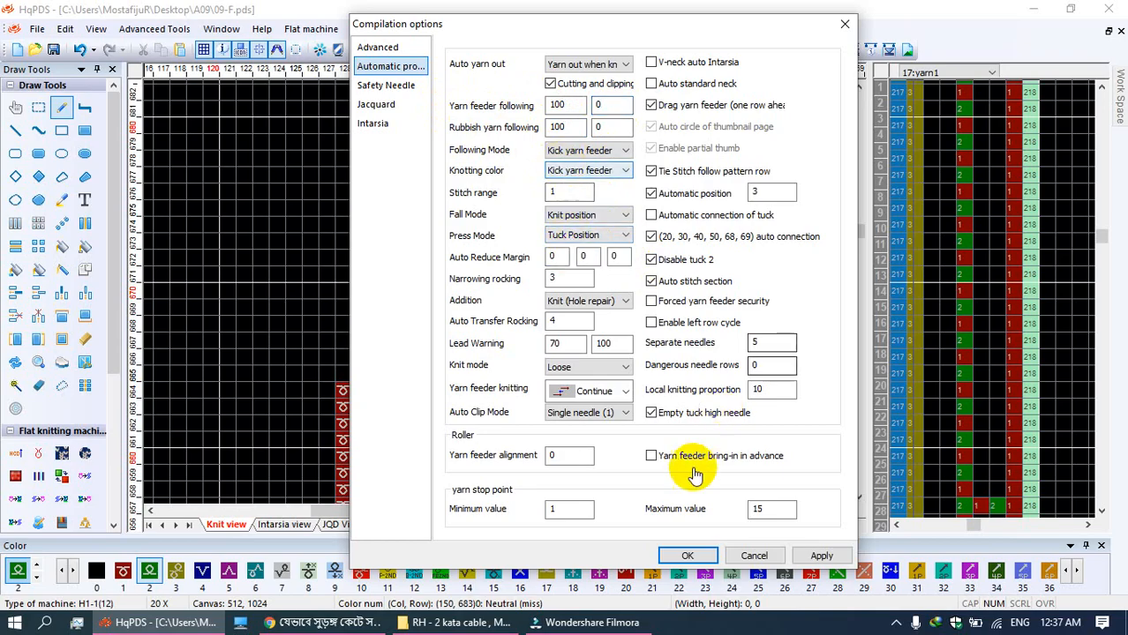
{"action": "left_click", "coordinate": [687, 555]}
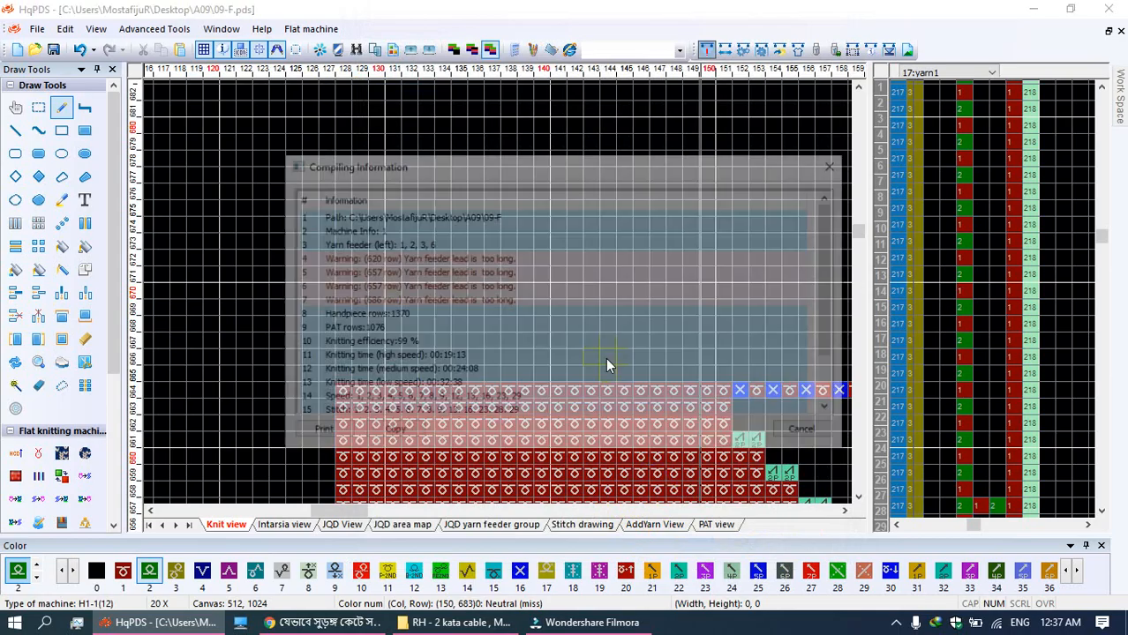
Step: Locate the flagged row 620, then examine the panel's section edges at rows 406, 461 and 516
{"action": "left_click", "coordinate": [499, 260]}
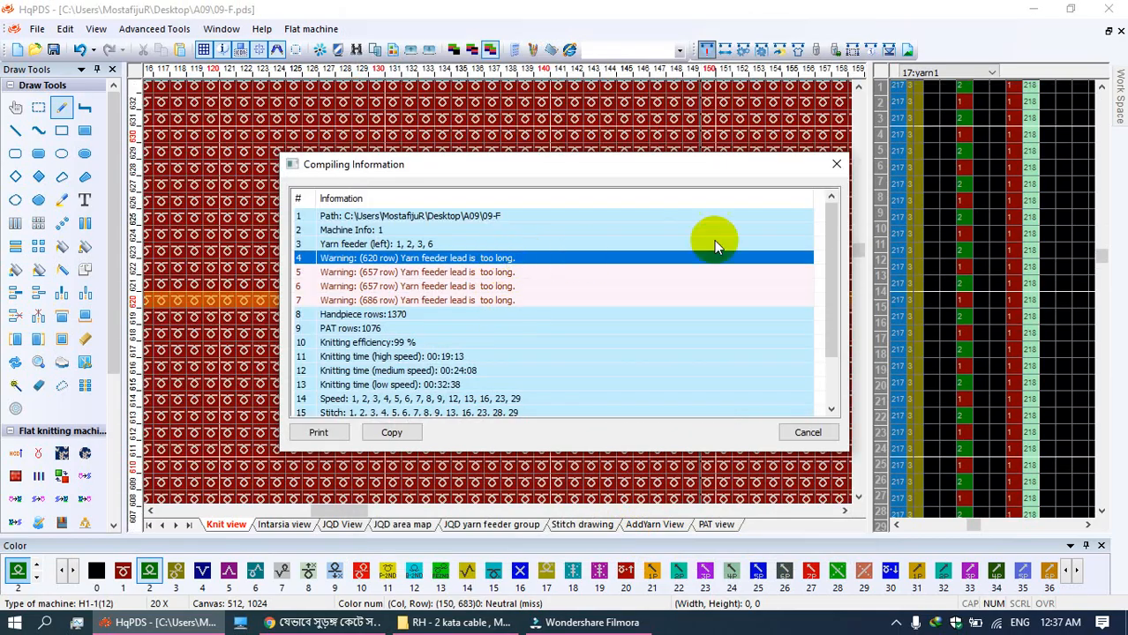
{"action": "scroll", "coordinate": [408, 350], "scroll_direction": "down", "scroll_amount": 5}
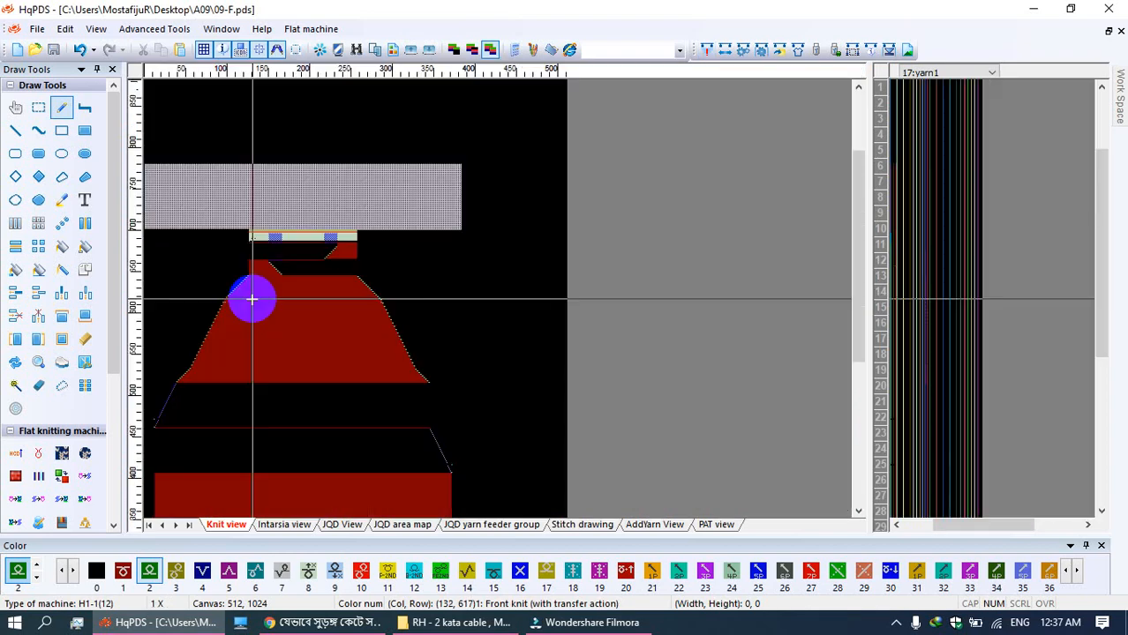
{"action": "scroll", "coordinate": [358, 342], "scroll_direction": "down", "scroll_amount": 3}
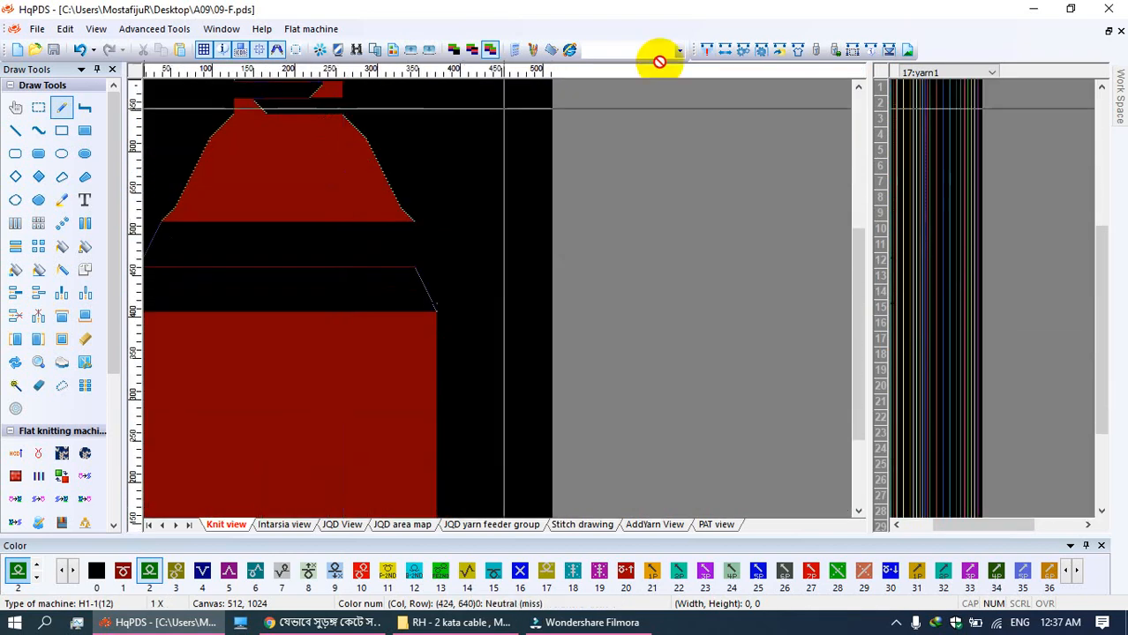
{"action": "left_click", "coordinate": [40, 107]}
{"action": "left_click", "coordinate": [14, 108]}
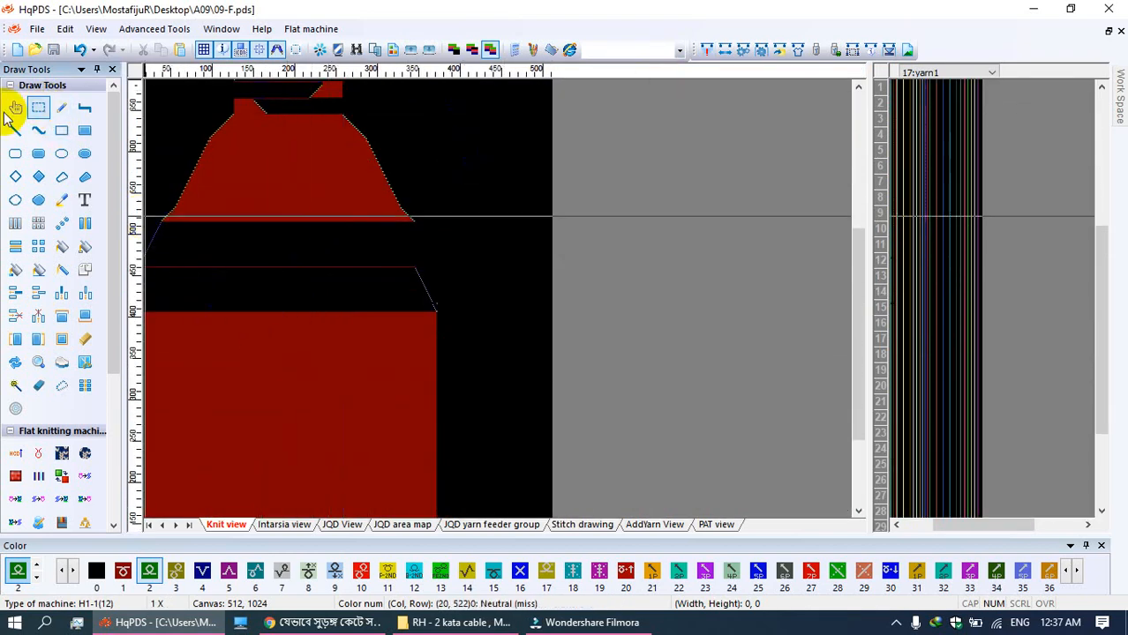
{"action": "middle_click", "coordinate": [228, 311]}
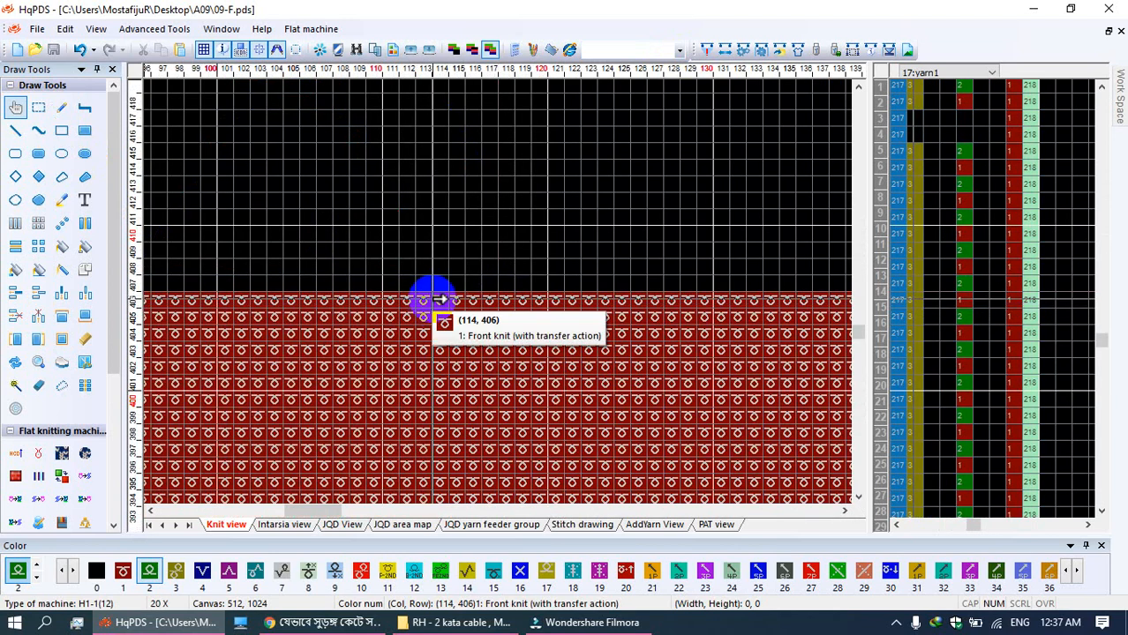
{"action": "middle_click", "coordinate": [432, 299]}
{"action": "middle_click", "coordinate": [235, 250]}
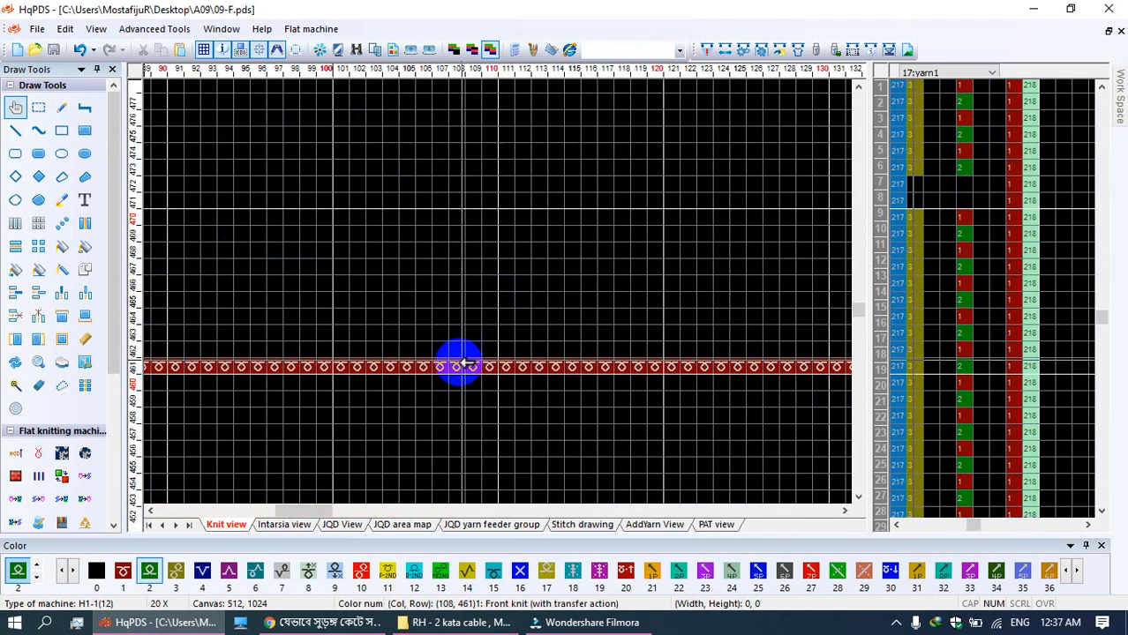
{"action": "middle_click", "coordinate": [461, 364]}
{"action": "middle_click", "coordinate": [228, 255]}
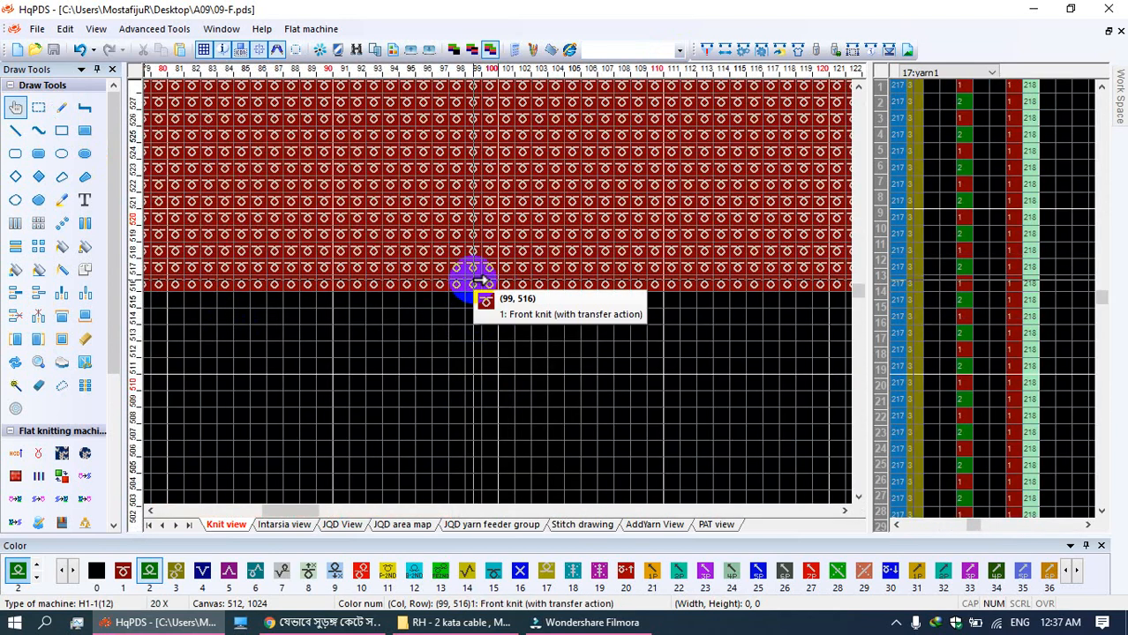
{"action": "middle_click", "coordinate": [475, 281]}
Step: Recompile the pattern and locate the yarn feeder lead warnings for rows 620, 657 and 686 in the pattern
{"action": "left_click", "coordinate": [706, 52]}
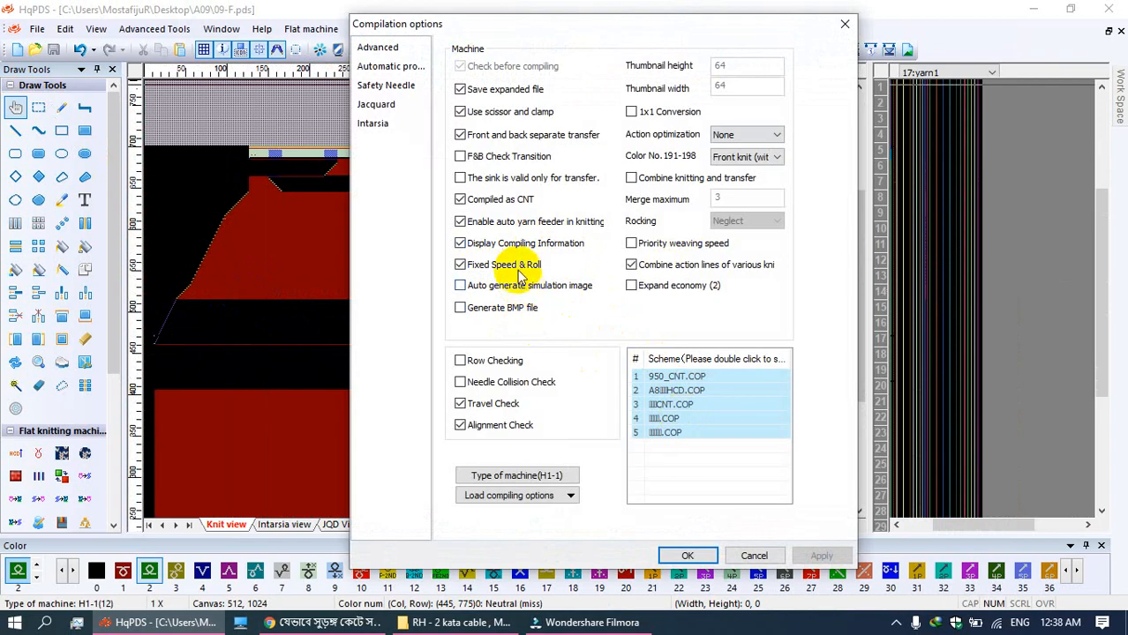
{"action": "left_click", "coordinate": [689, 555]}
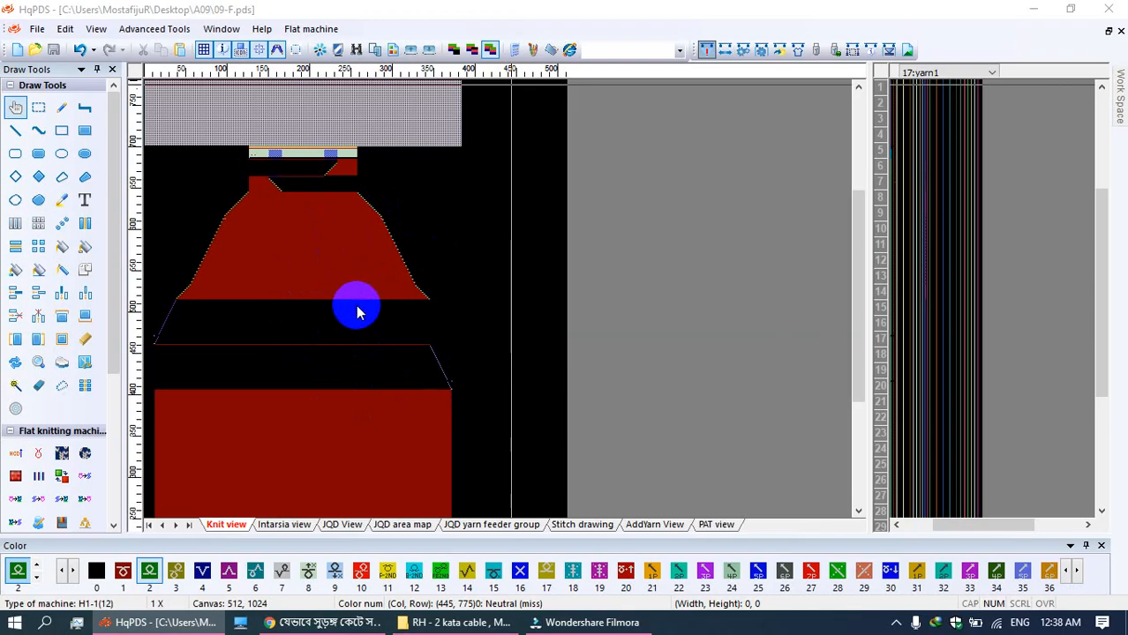
{"action": "left_click_drag", "start_coordinate": [444, 169], "coordinate": [582, 163]}
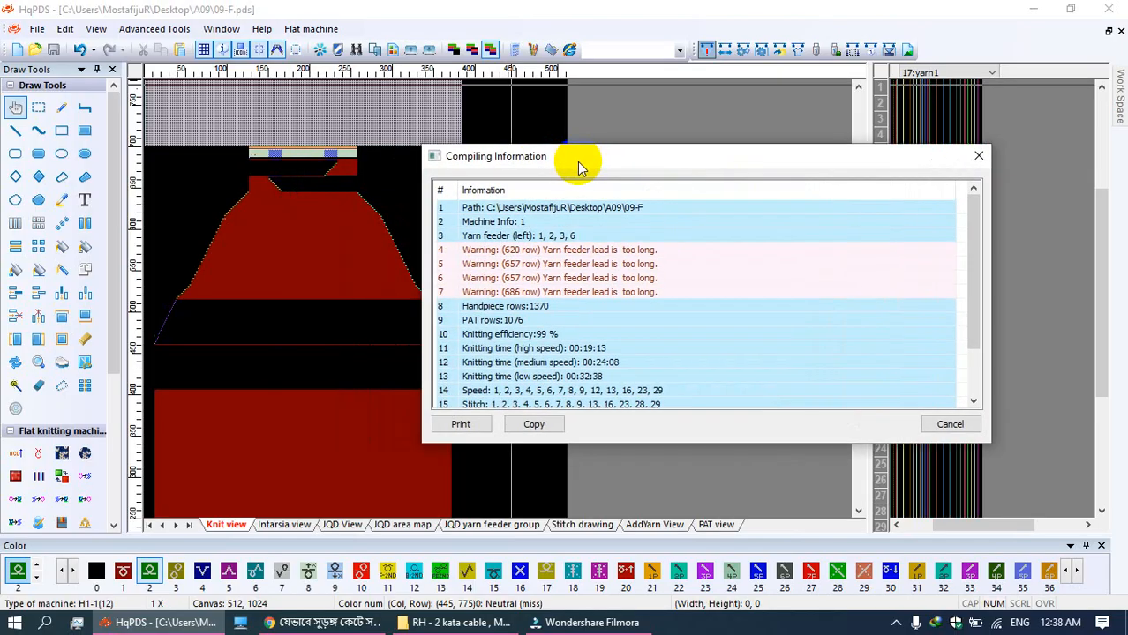
{"action": "left_click", "coordinate": [527, 253]}
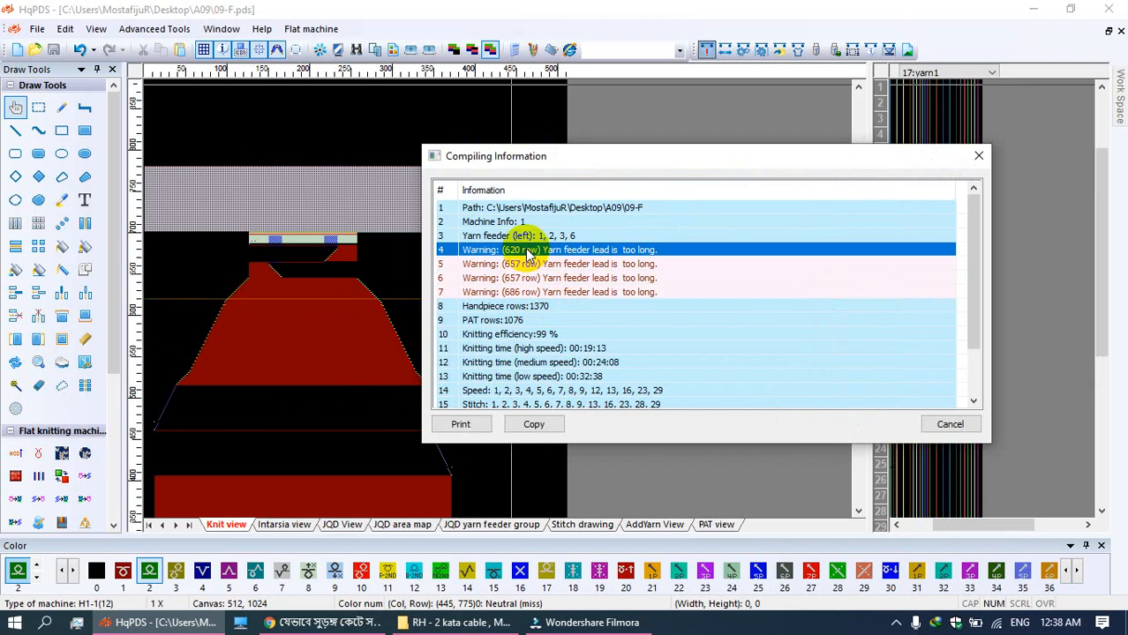
{"action": "left_click", "coordinate": [527, 265]}
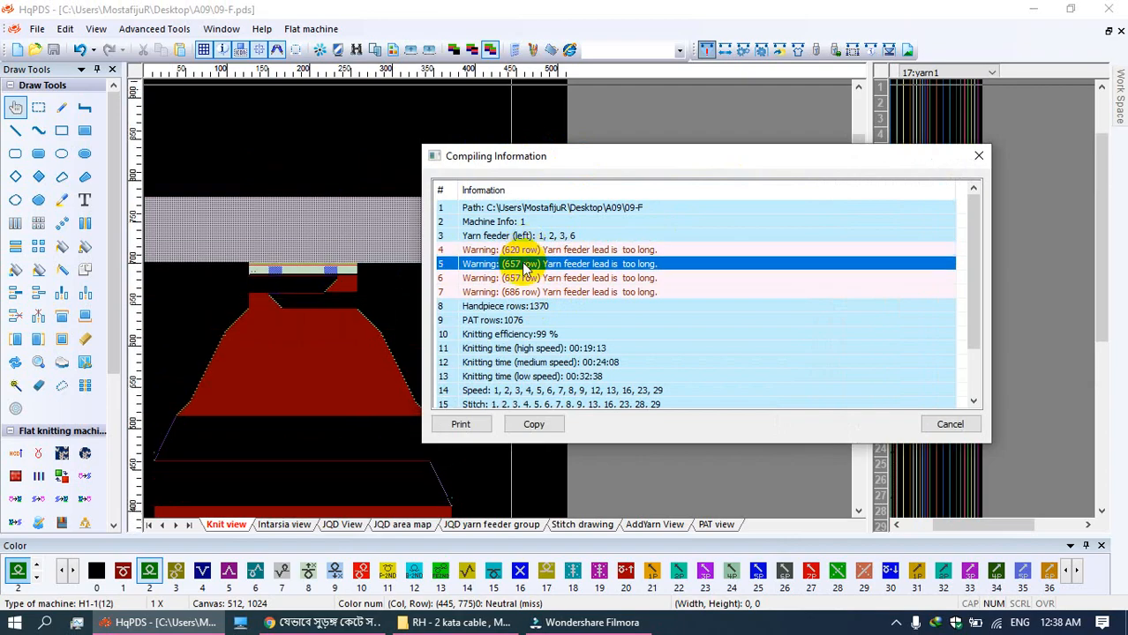
{"action": "left_click", "coordinate": [526, 279]}
{"action": "left_click", "coordinate": [527, 293]}
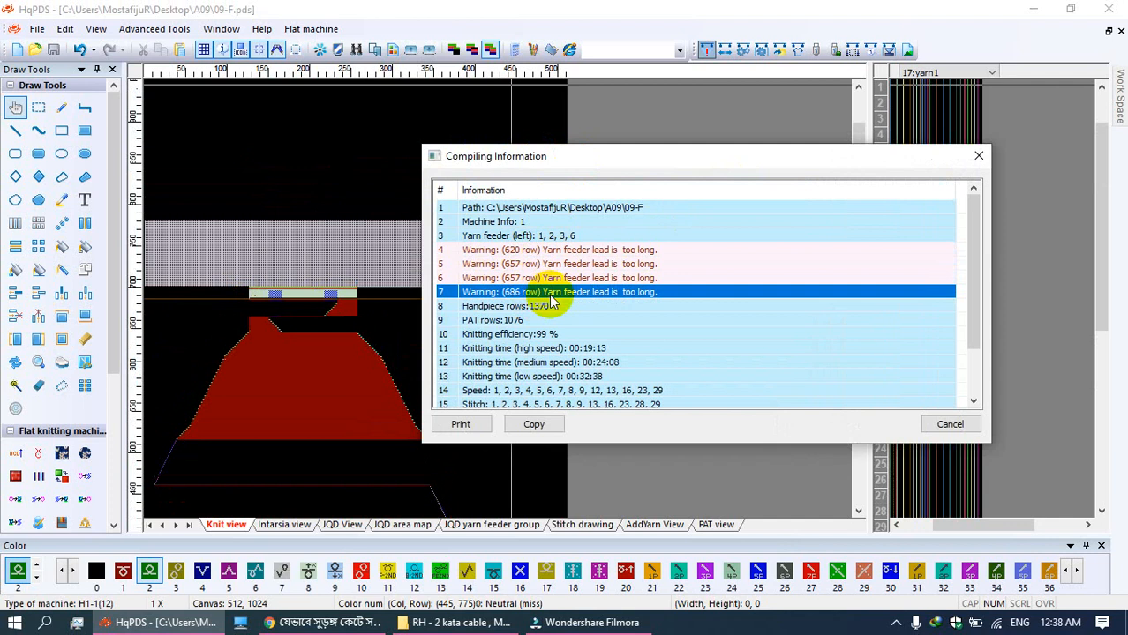
Step: Expand the pattern and examine the miss-stitch yarn lead reaching the panel's edge around row 1028
{"action": "left_click", "coordinate": [975, 159]}
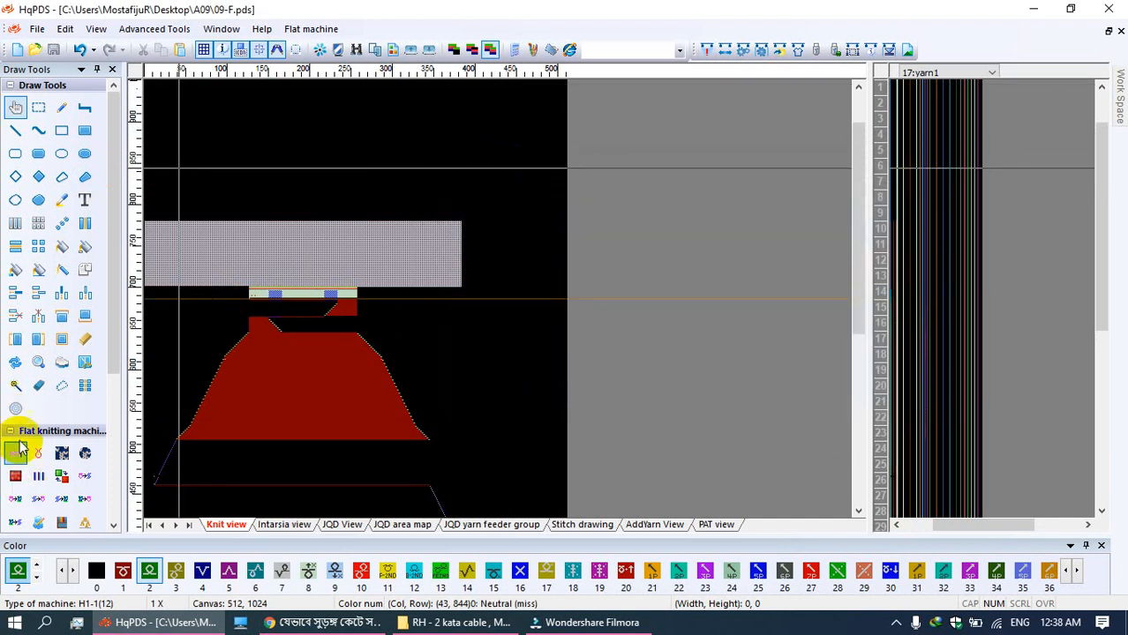
{"action": "left_click", "coordinate": [21, 453]}
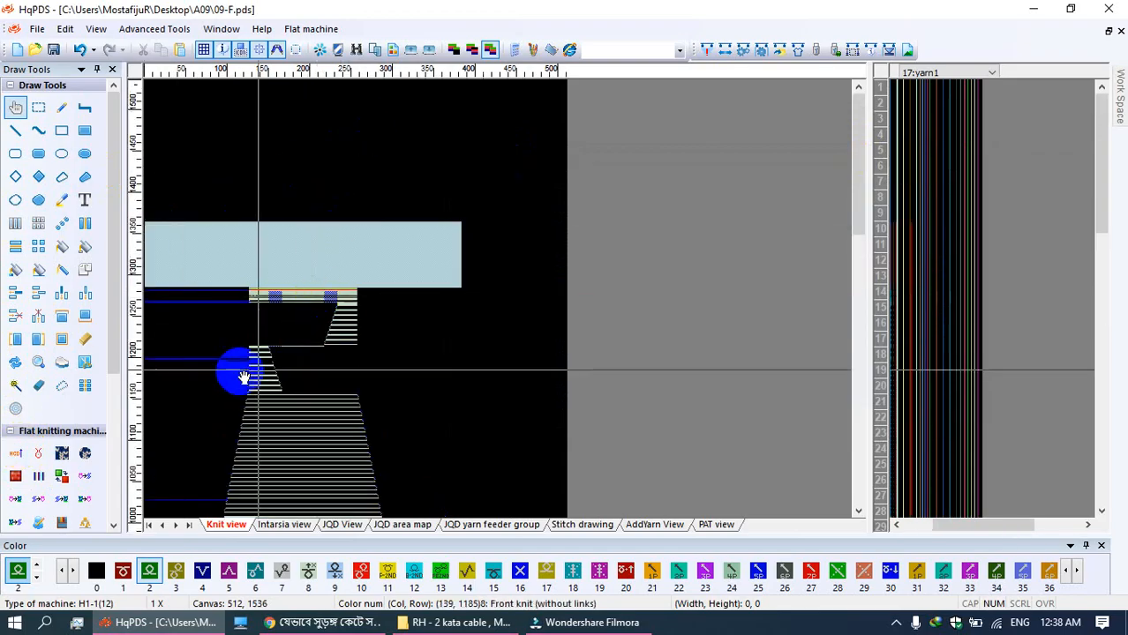
{"action": "middle_click", "coordinate": [226, 500]}
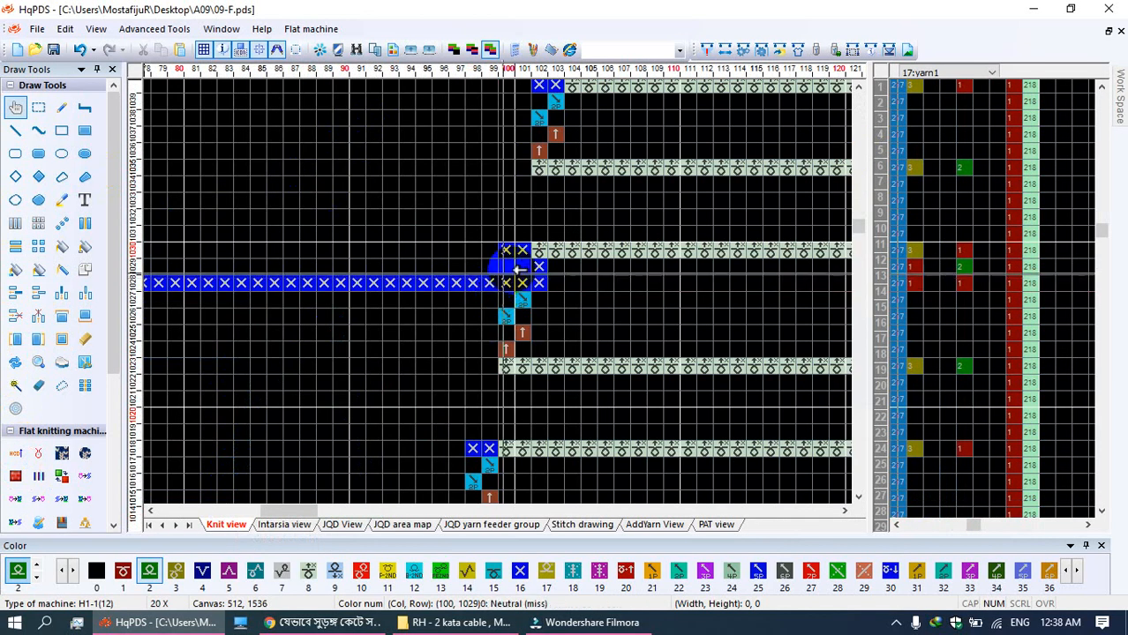
{"action": "middle_click", "coordinate": [229, 304]}
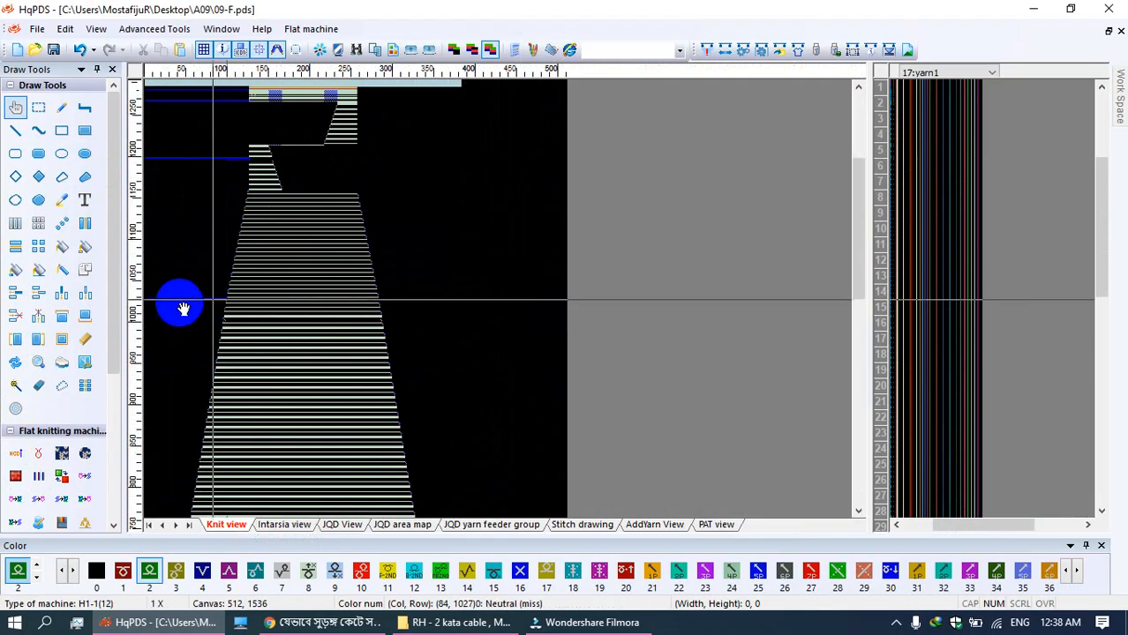
{"action": "middle_click", "coordinate": [224, 305]}
{"action": "middle_click", "coordinate": [514, 290]}
Step: Examine the miss-stitch yarn leads beside the left neck section around row 1198 of the expanded pattern
{"action": "scroll", "coordinate": [253, 233], "scroll_direction": "up", "scroll_amount": 2}
{"action": "middle_click", "coordinate": [242, 215]}
{"action": "right_click", "coordinate": [498, 295]}
{"action": "middle_click", "coordinate": [399, 298]}
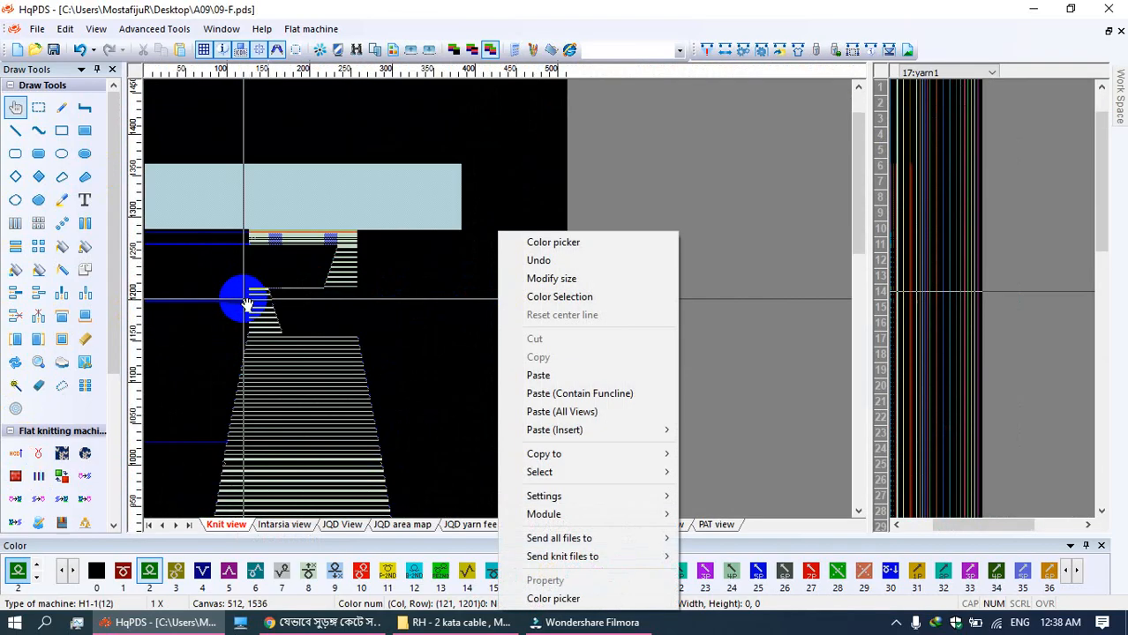
{"action": "middle_click", "coordinate": [244, 300]}
{"action": "left_click", "coordinate": [391, 352]}
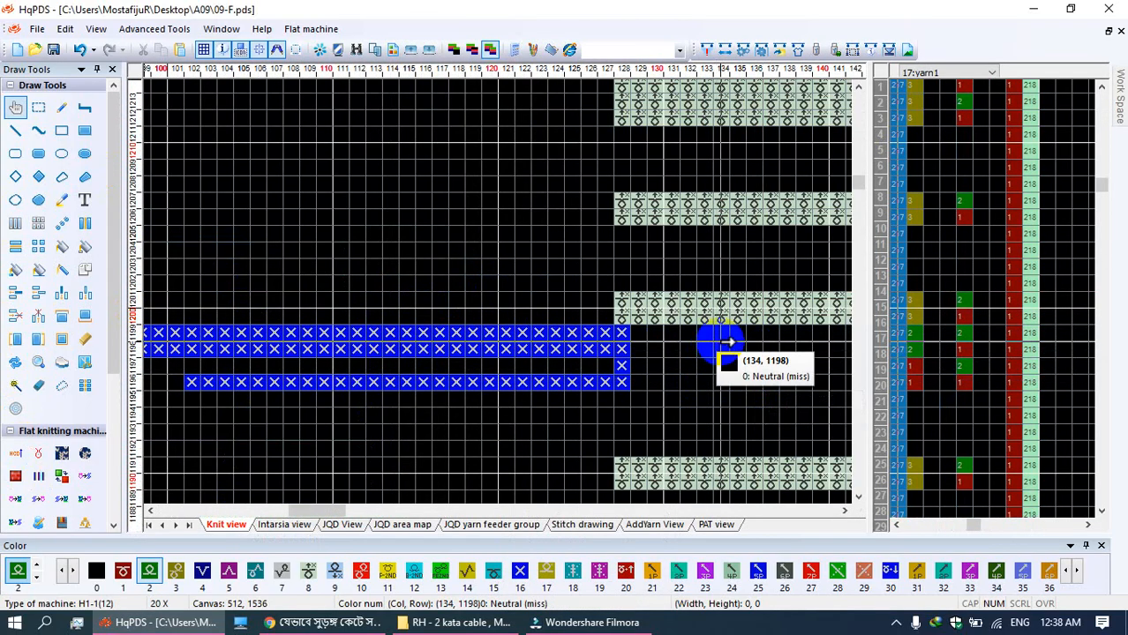
{"action": "middle_click", "coordinate": [252, 298]}
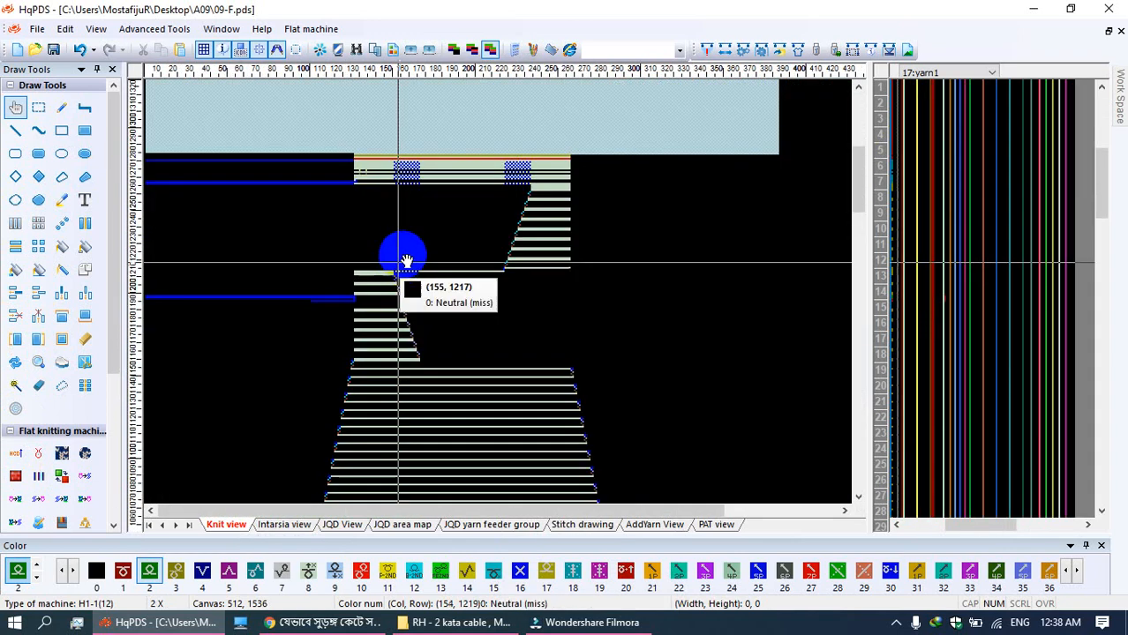
{"action": "middle_click", "coordinate": [252, 304]}
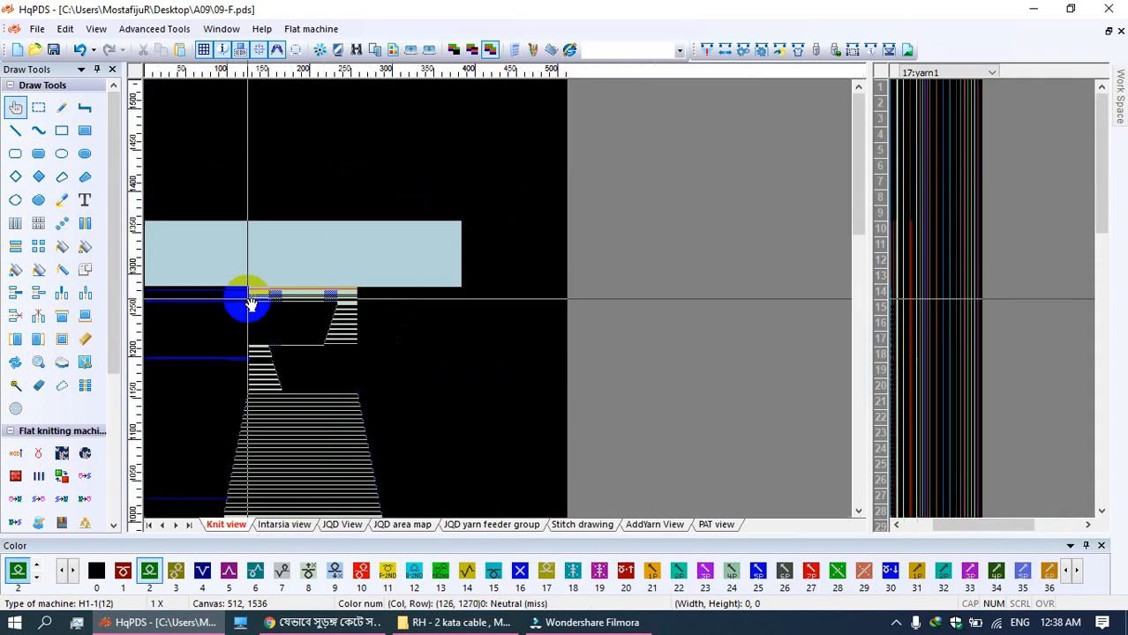
{"action": "middle_click", "coordinate": [245, 362]}
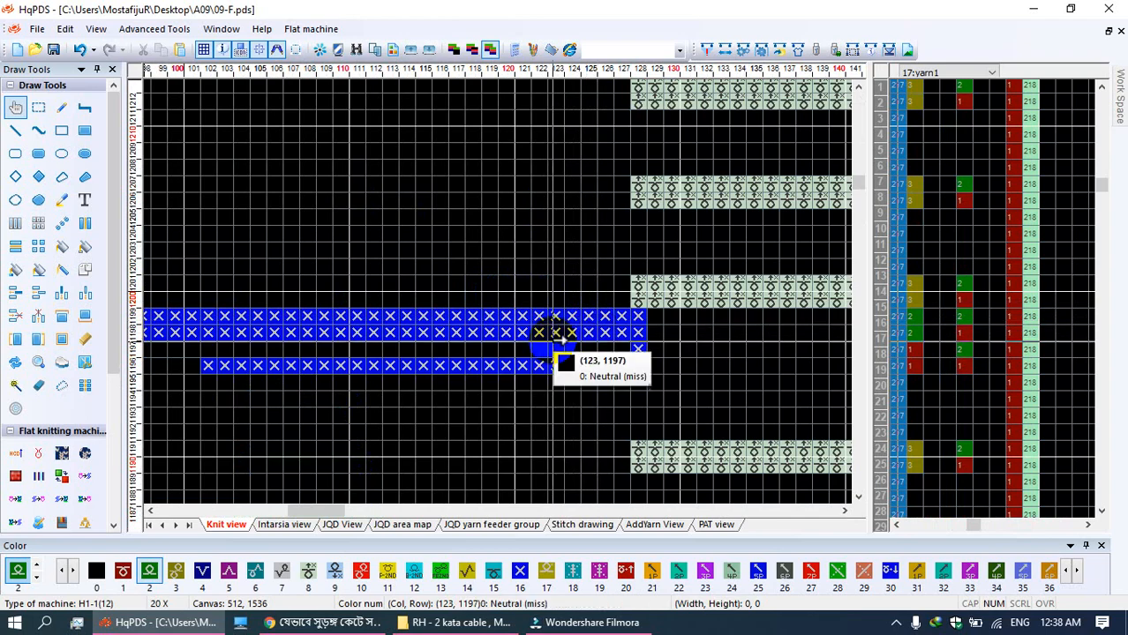
{"action": "middle_click", "coordinate": [280, 302]}
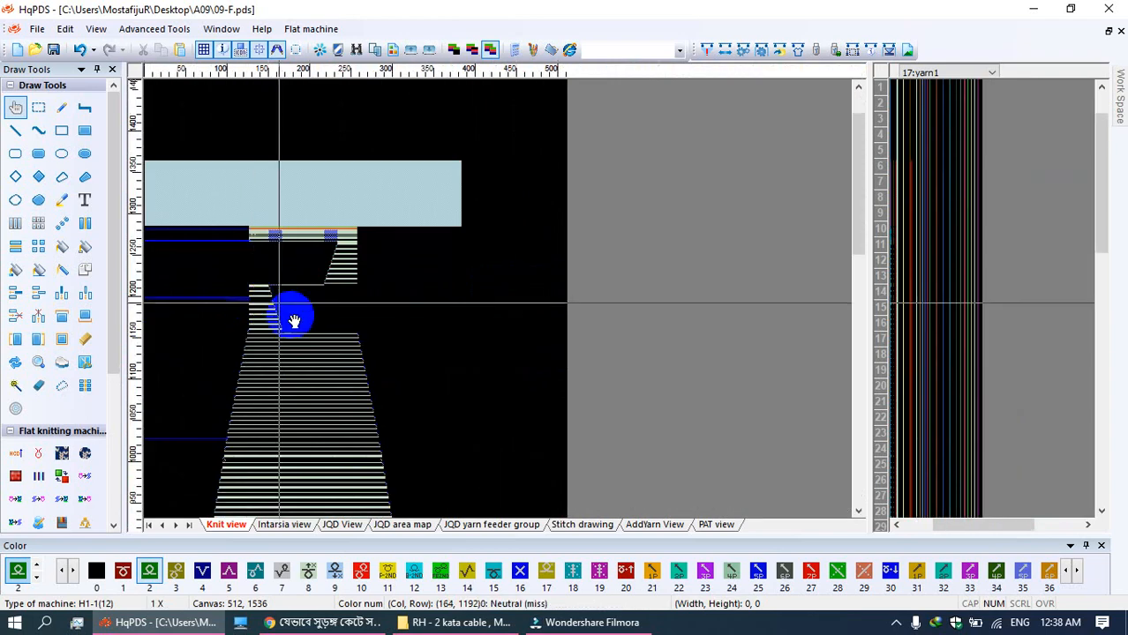
Step: Examine the expanded panel's lower body and its side edge up to the yarn leads around row 1198, and undo the expansion
{"action": "middle_click", "coordinate": [281, 109]}
{"action": "scroll", "coordinate": [280, 110], "scroll_direction": "down", "scroll_amount": 10}
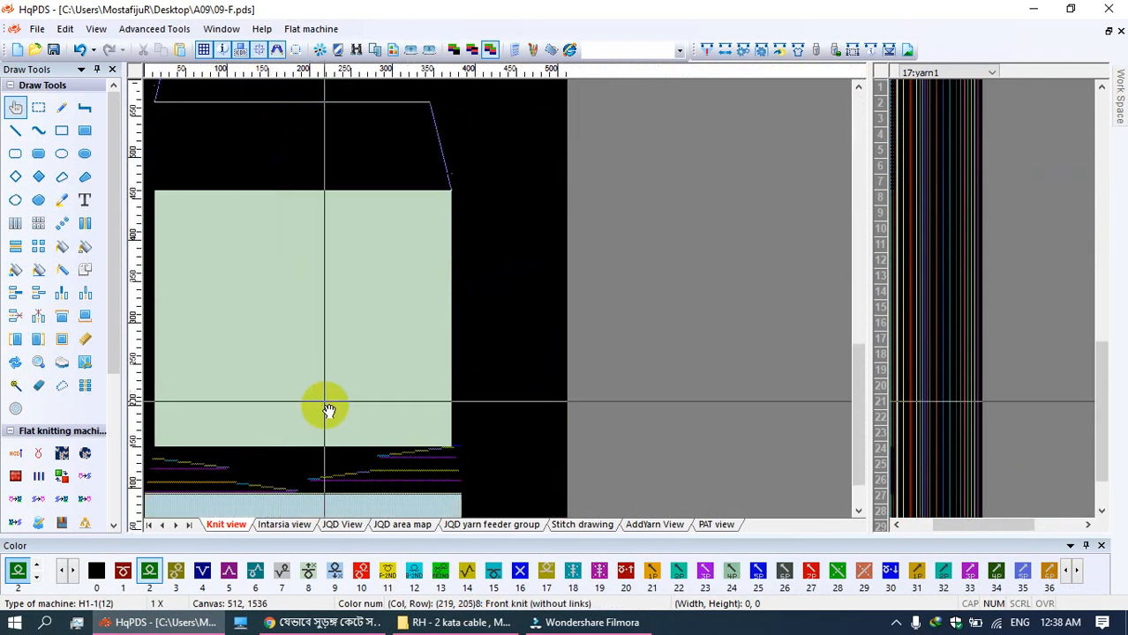
{"action": "middle_click", "coordinate": [448, 498]}
{"action": "left_click_drag", "start_coordinate": [413, 118], "coordinate": [441, 254]}
{"action": "middle_click", "coordinate": [440, 256]}
{"action": "scroll", "coordinate": [265, 203], "scroll_direction": "up", "scroll_amount": 3}
{"action": "left_click", "coordinate": [38, 107]}
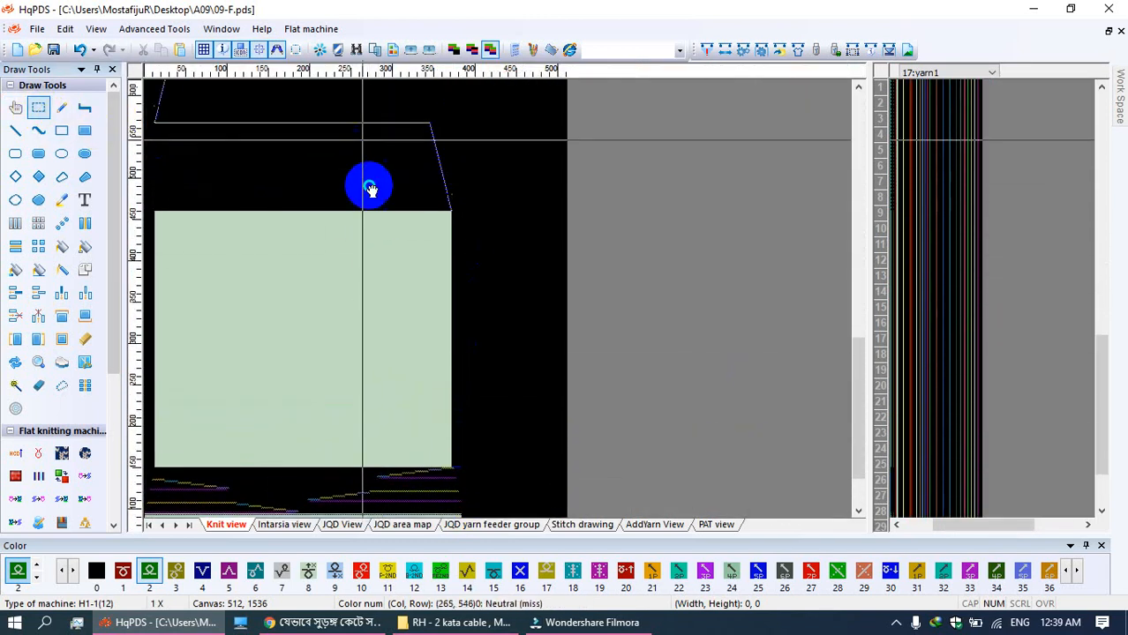
{"action": "scroll", "coordinate": [353, 176], "scroll_direction": "up", "scroll_amount": 6}
{"action": "middle_click", "coordinate": [496, 292]}
{"action": "scroll", "coordinate": [511, 284], "scroll_direction": "up", "scroll_amount": 10}
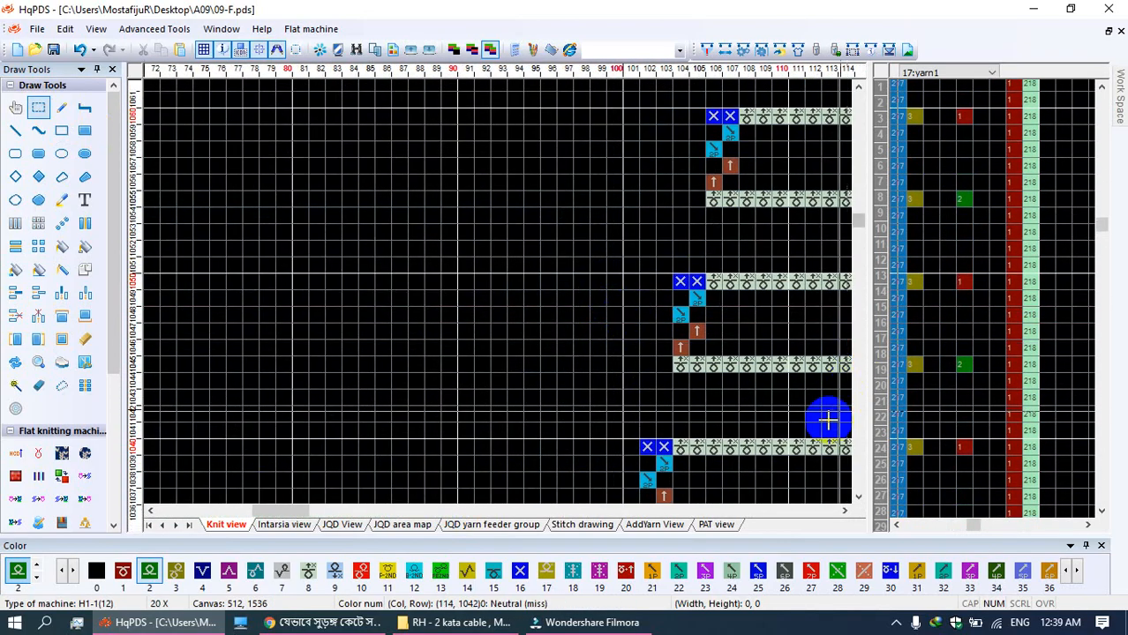
{"action": "left_click_drag", "start_coordinate": [862, 218], "coordinate": [863, 180]}
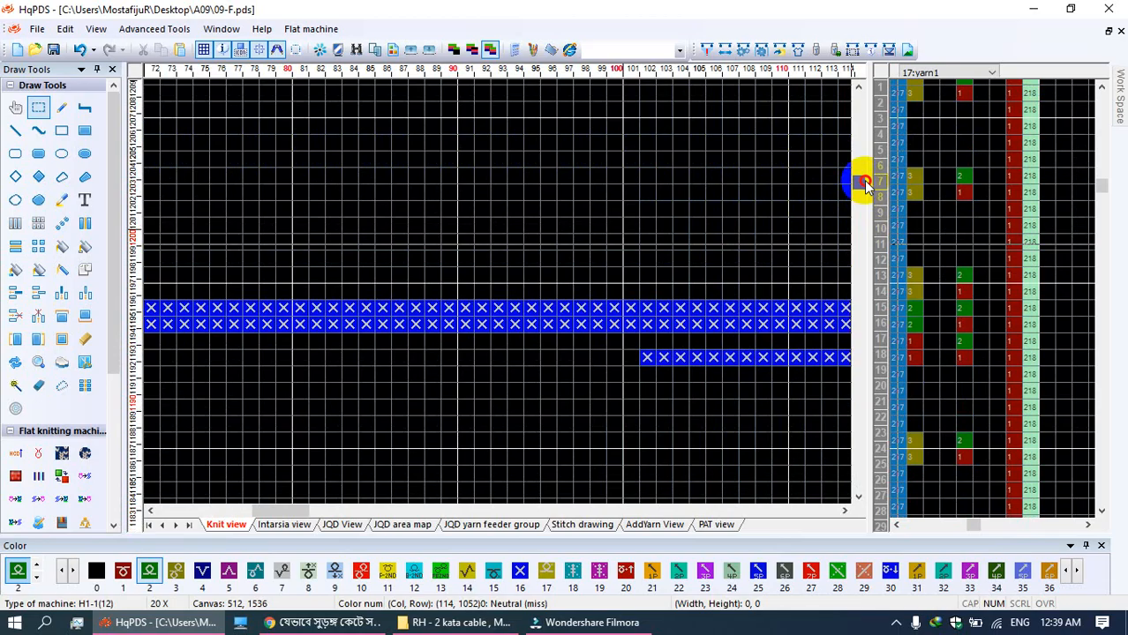
{"action": "left_click_drag", "start_coordinate": [863, 180], "coordinate": [863, 180]}
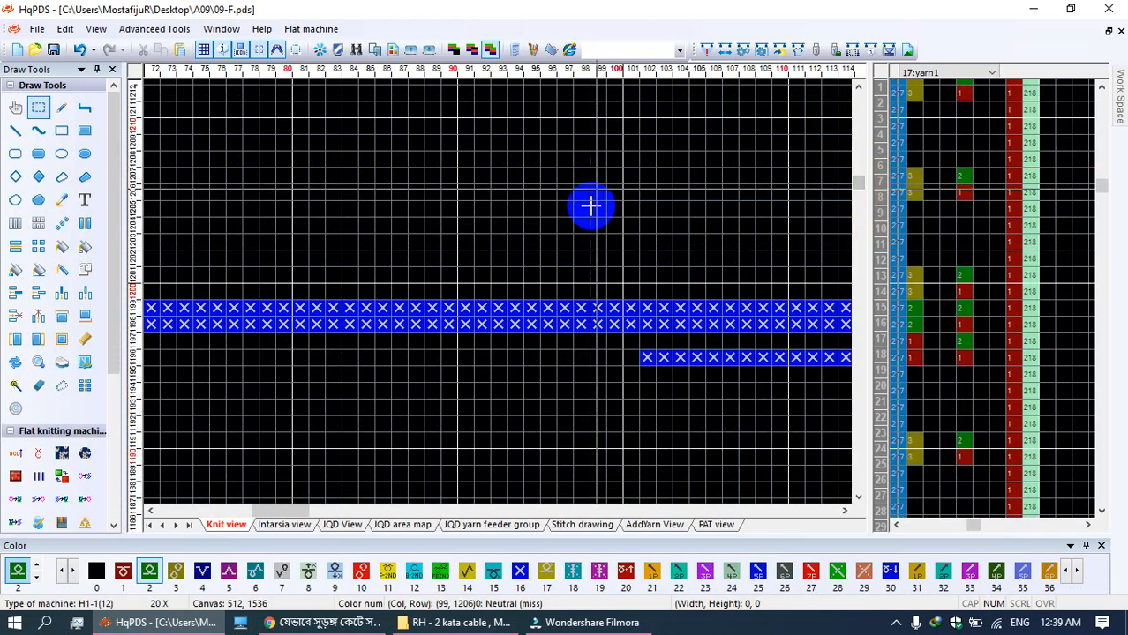
{"action": "left_click", "coordinate": [78, 51]}
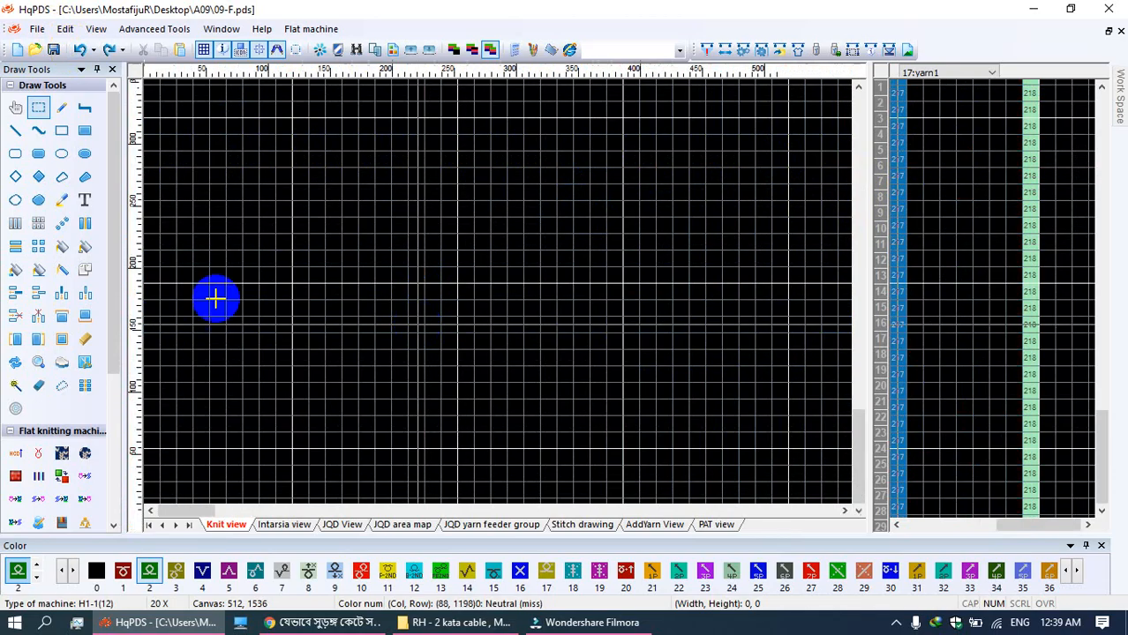
Step: Pencil color 6 over the last color 2 cell in row 657 of the yarn1 area
{"action": "scroll", "coordinate": [416, 322], "scroll_direction": "down", "scroll_amount": 5}
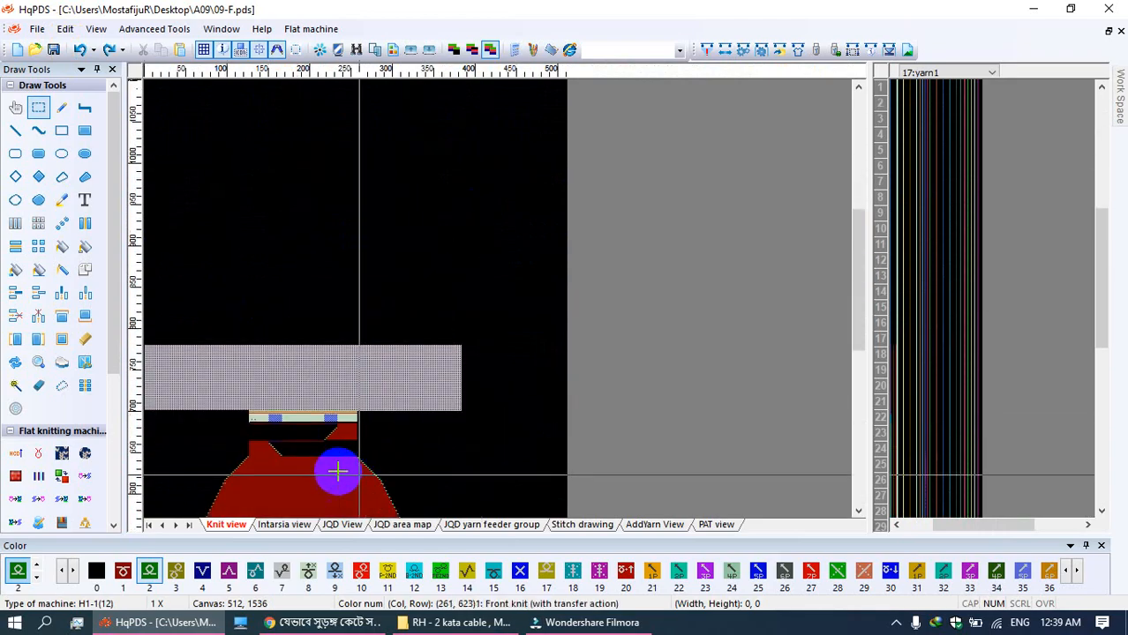
{"action": "scroll", "coordinate": [499, 287], "scroll_direction": "up", "scroll_amount": 5}
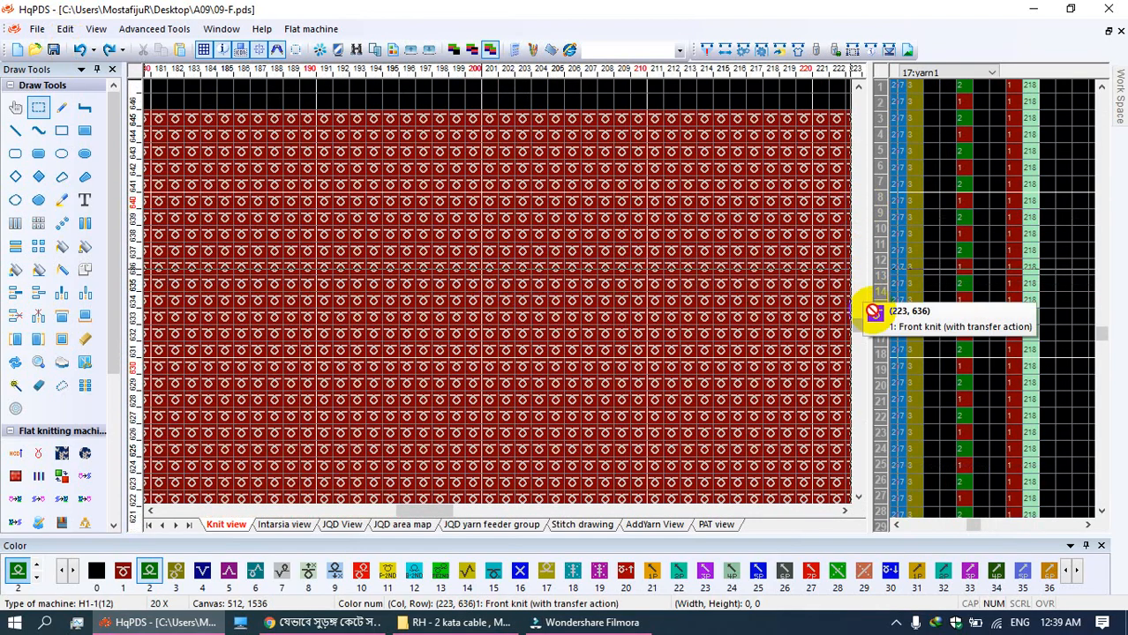
{"action": "left_click_drag", "start_coordinate": [862, 330], "coordinate": [861, 322]}
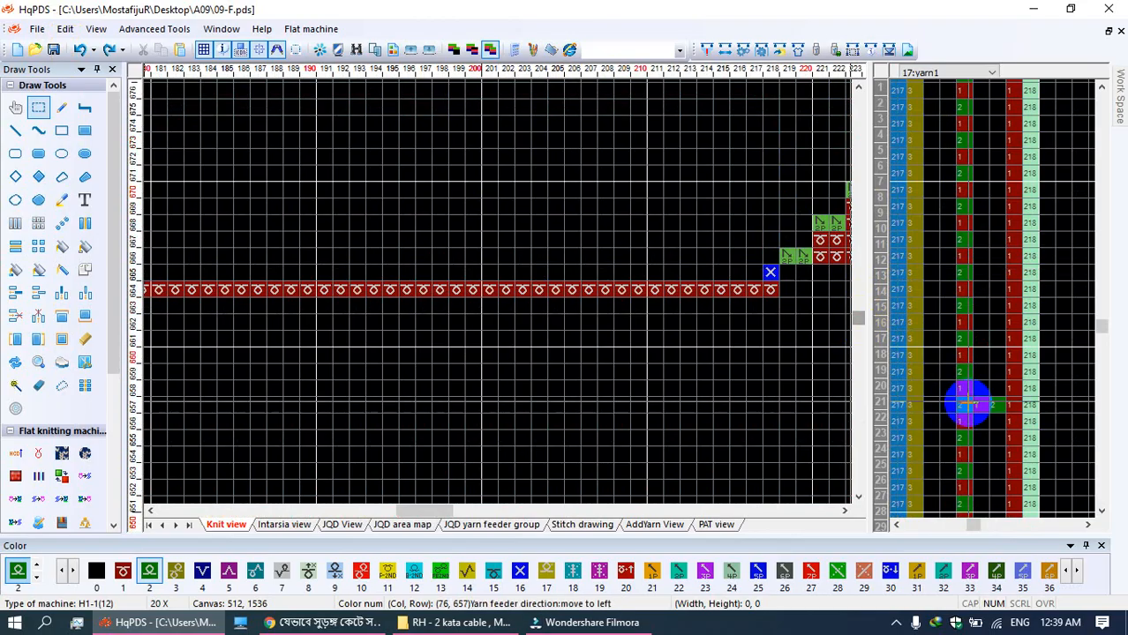
{"action": "left_click", "coordinate": [64, 107]}
{"action": "left_click", "coordinate": [255, 571]}
{"action": "left_click", "coordinate": [993, 406]}
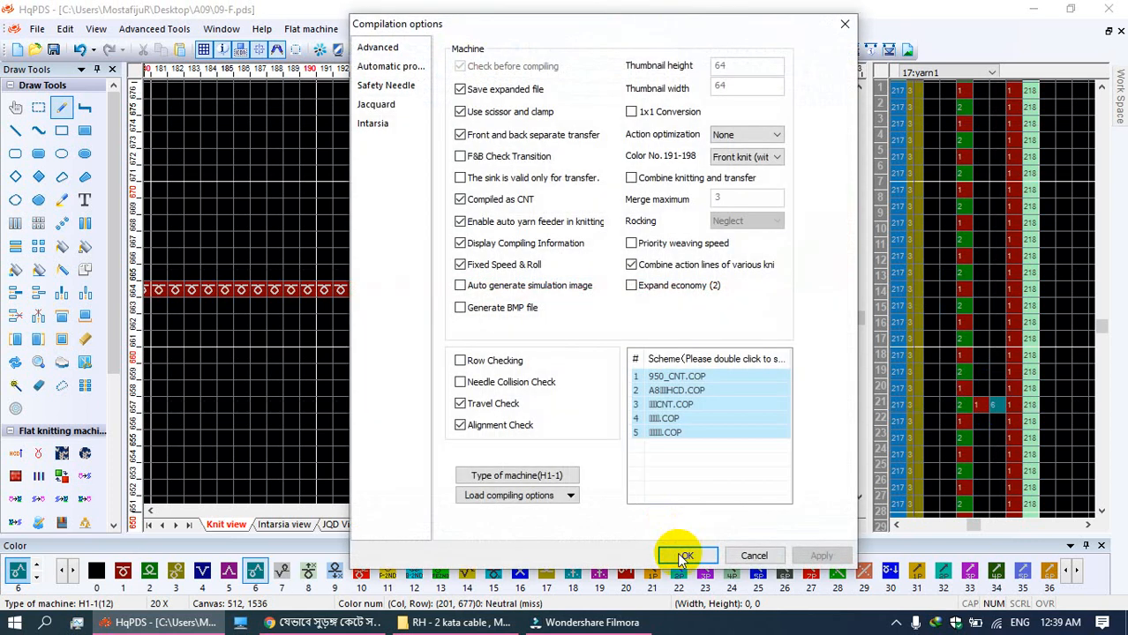
Step: Recompile the pattern with the current options and locate the yarn feeder lead warnings for rows 620 and 657
{"action": "left_click", "coordinate": [677, 553]}
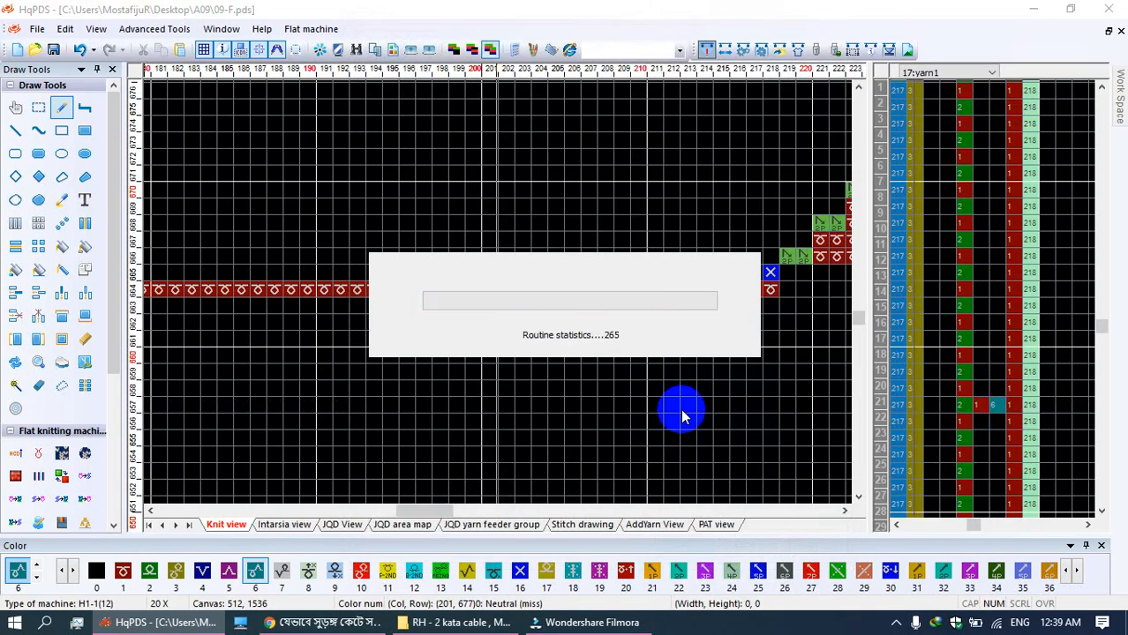
{"action": "left_click", "coordinate": [437, 258]}
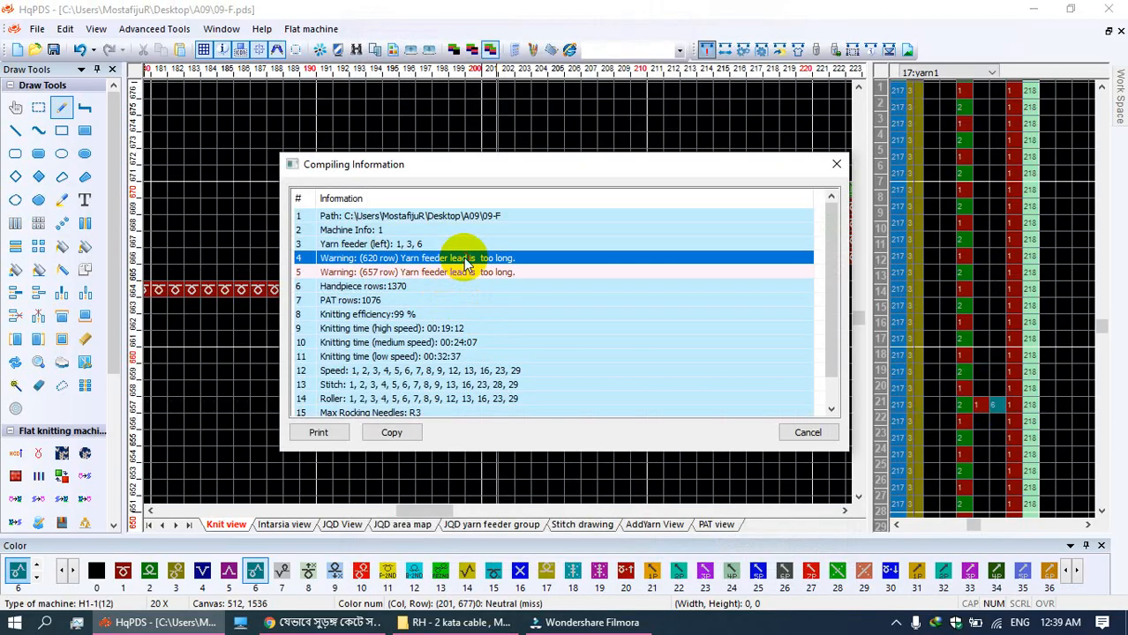
{"action": "left_click", "coordinate": [446, 273]}
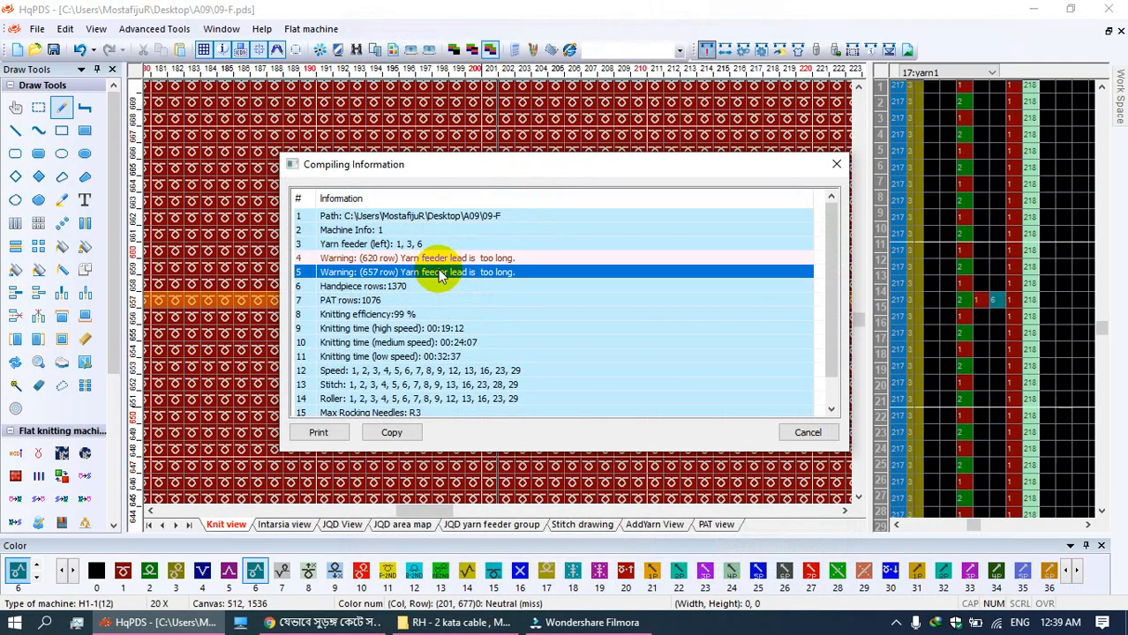
{"action": "left_click", "coordinate": [836, 164]}
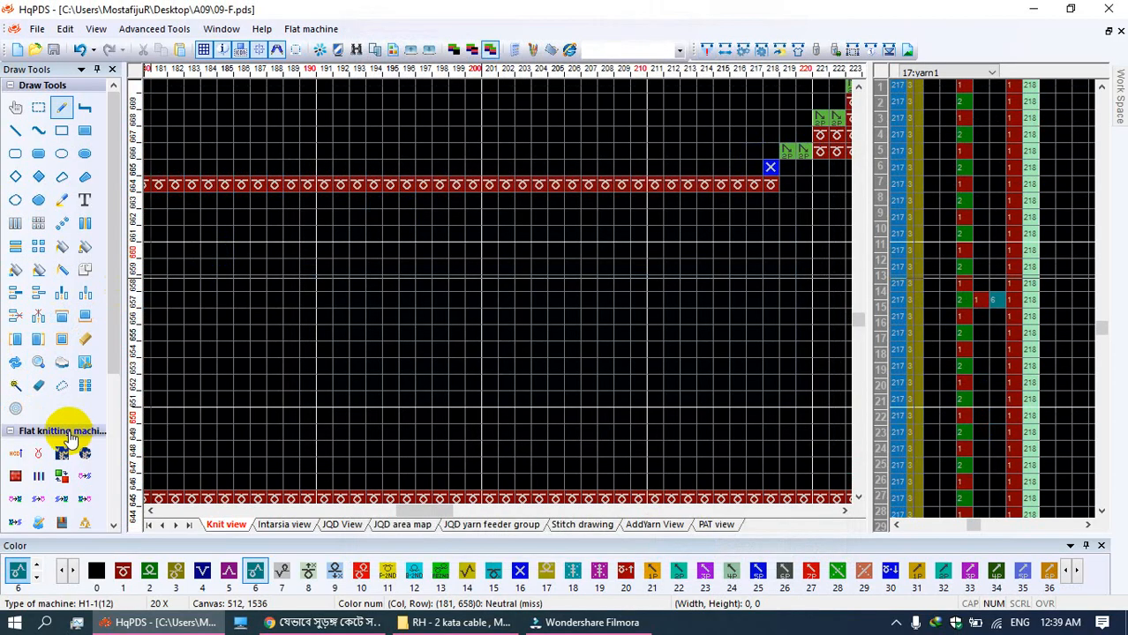
Step: Expand the pattern again, examine the yarn leads near rows 1267 and 1281 below the waste section, and undo the expansion
{"action": "scroll", "coordinate": [360, 355], "scroll_direction": "down", "scroll_amount": 5}
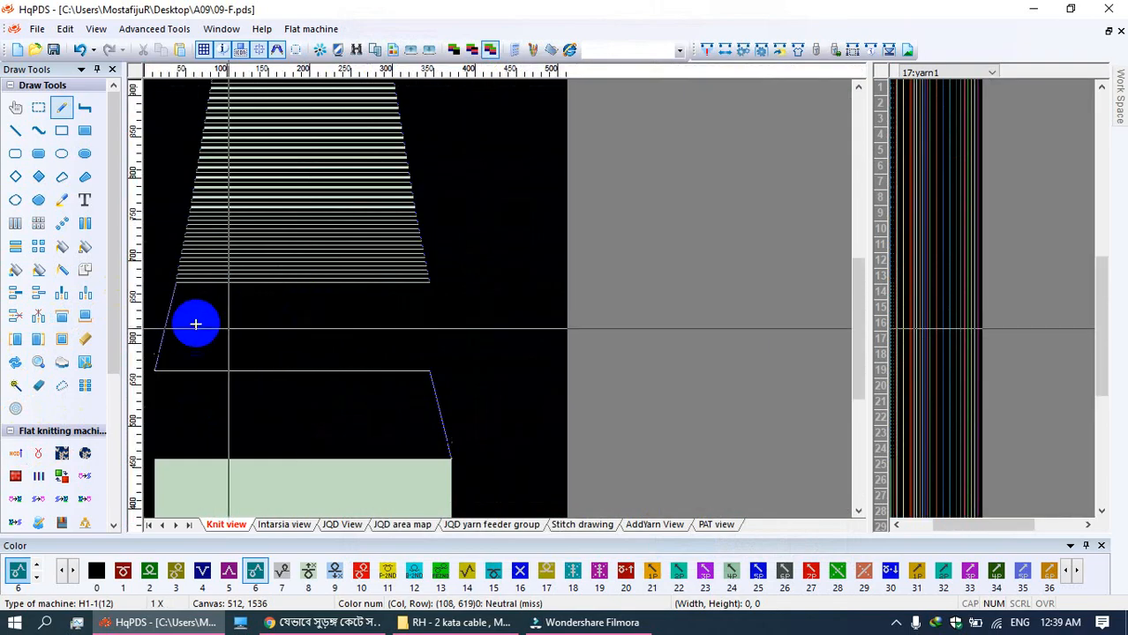
{"action": "left_click_drag", "start_coordinate": [216, 170], "coordinate": [207, 285]}
{"action": "left_click_drag", "start_coordinate": [209, 212], "coordinate": [216, 271]}
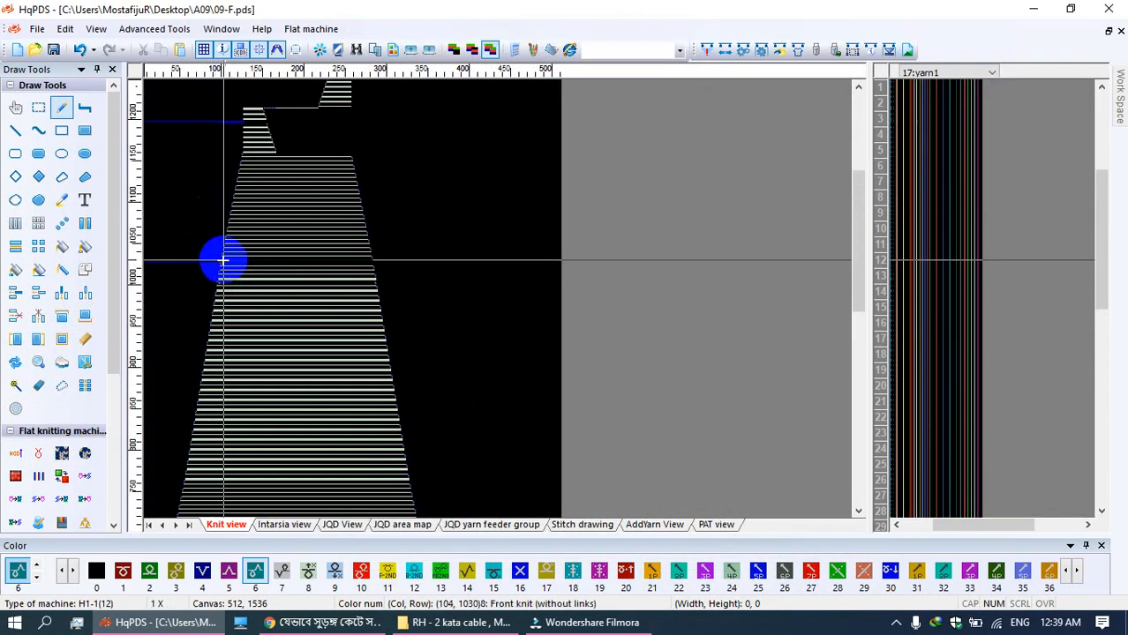
{"action": "scroll", "coordinate": [244, 171], "scroll_direction": "up", "scroll_amount": 5}
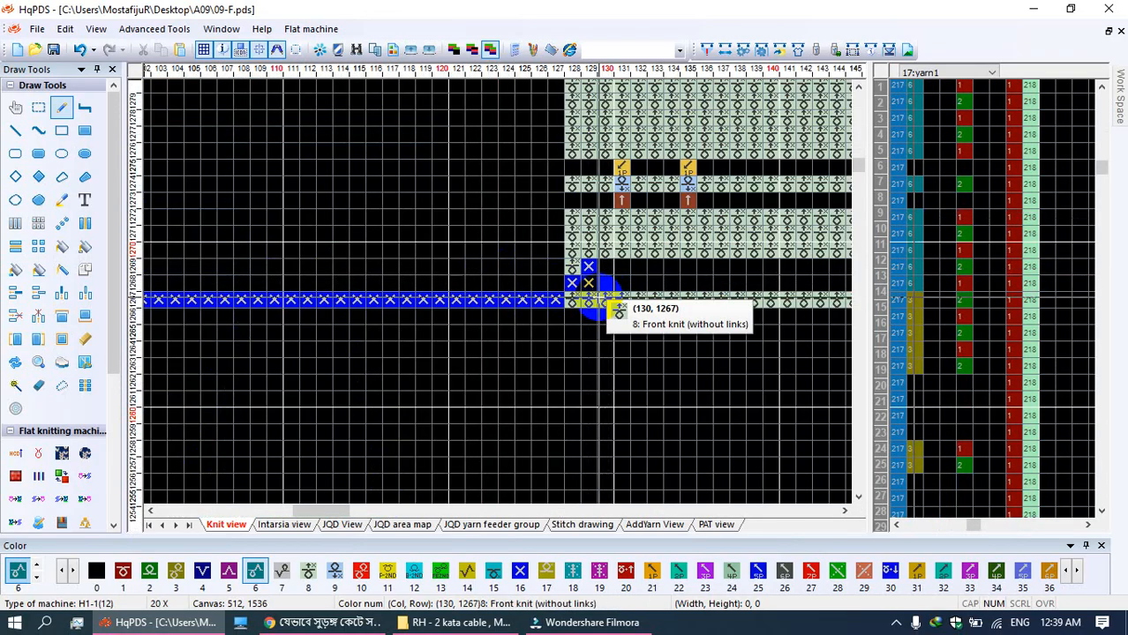
{"action": "left_click", "coordinate": [17, 108]}
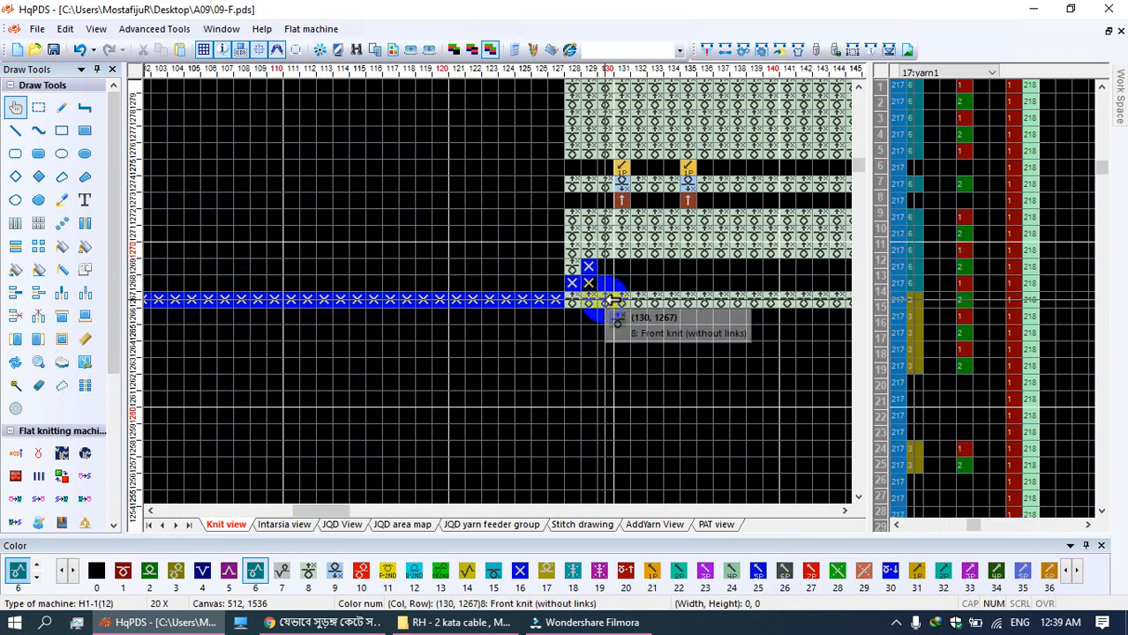
{"action": "left_click_drag", "start_coordinate": [598, 207], "coordinate": [594, 383]}
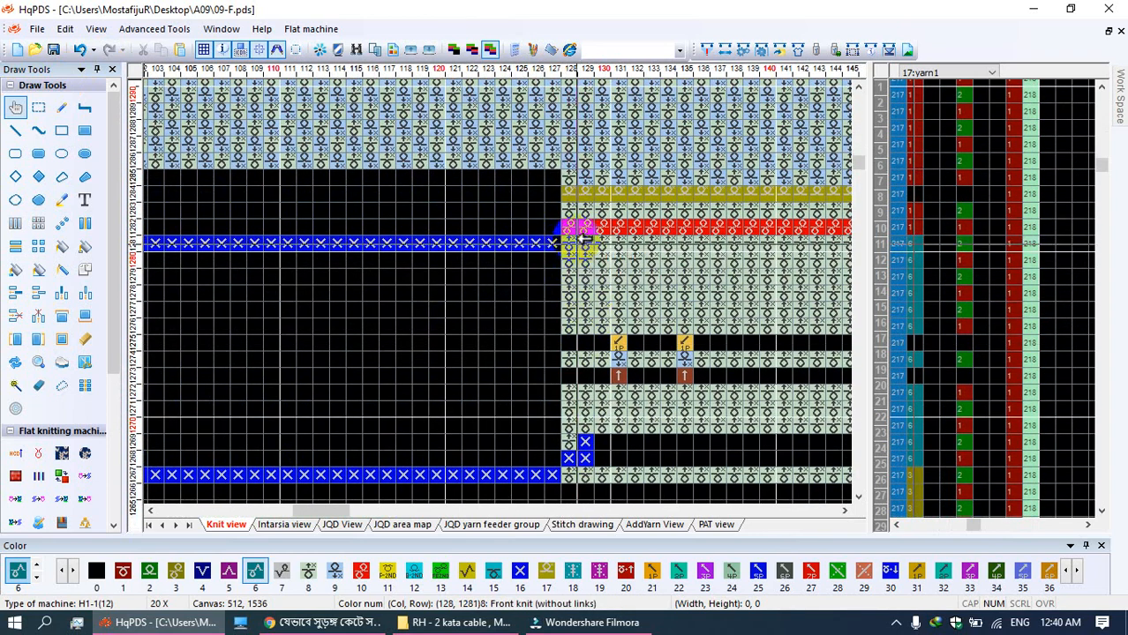
{"action": "scroll", "coordinate": [247, 292], "scroll_direction": "down", "scroll_amount": 5}
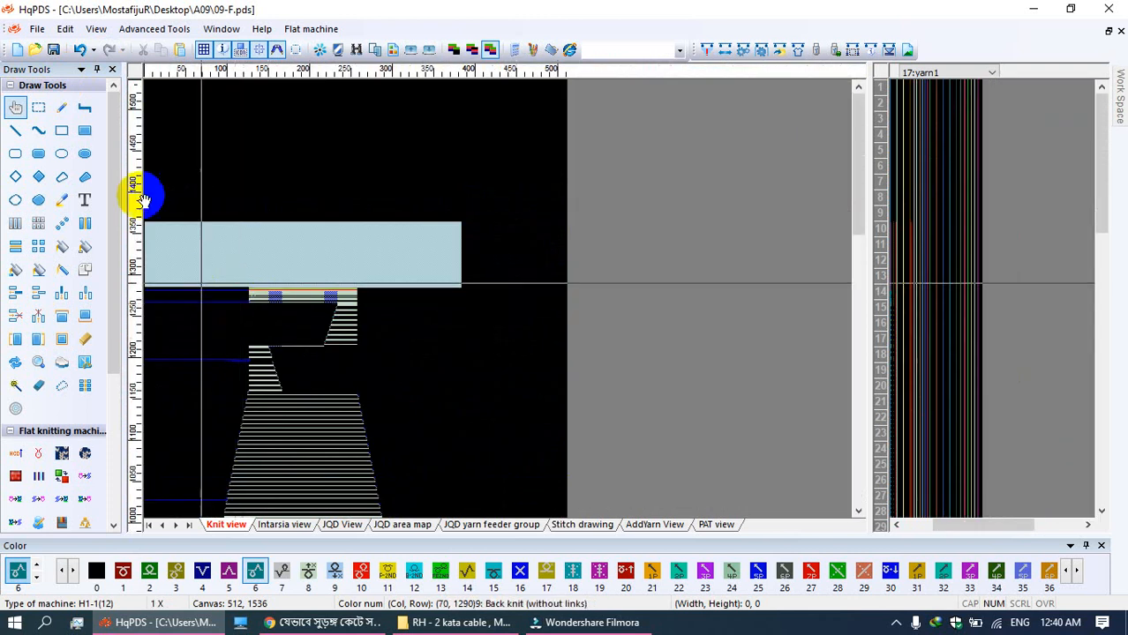
{"action": "left_click", "coordinate": [81, 57]}
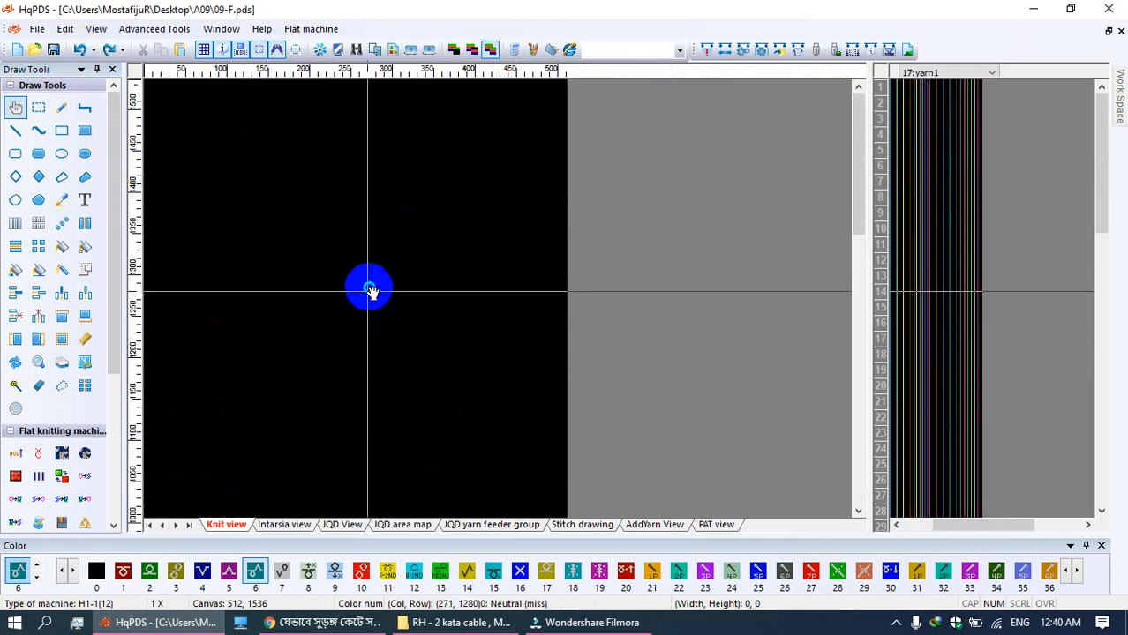
Step: Recompile the pattern with the Compiled as CNT option turned off
{"action": "left_click_drag", "start_coordinate": [367, 298], "coordinate": [393, 133]}
{"action": "left_click_drag", "start_coordinate": [280, 386], "coordinate": [315, 244]}
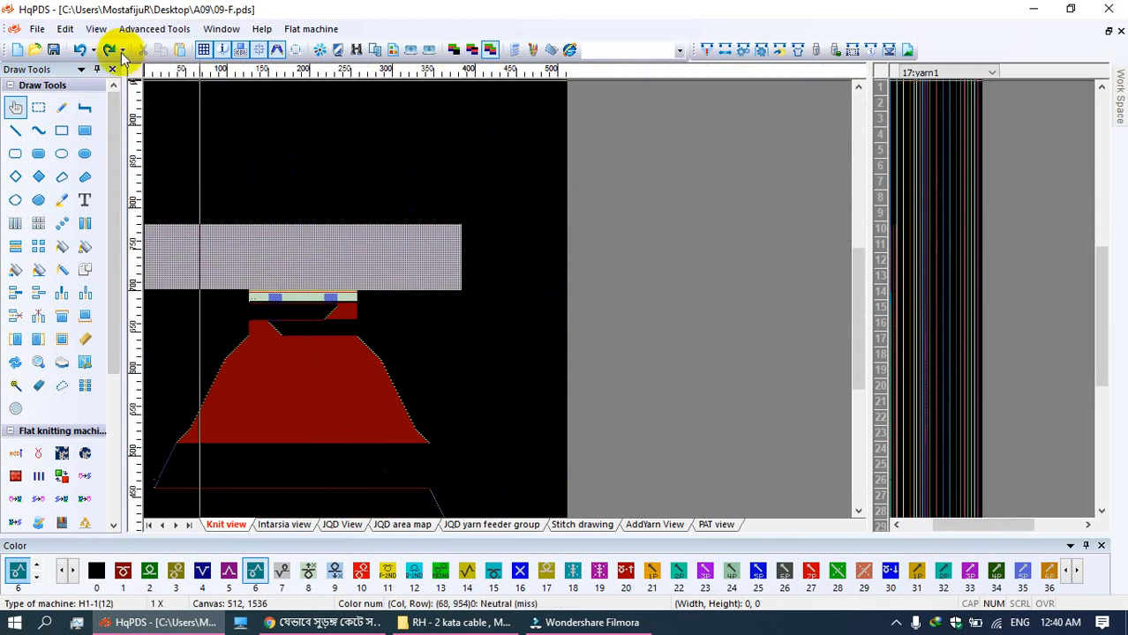
{"action": "left_click", "coordinate": [706, 51]}
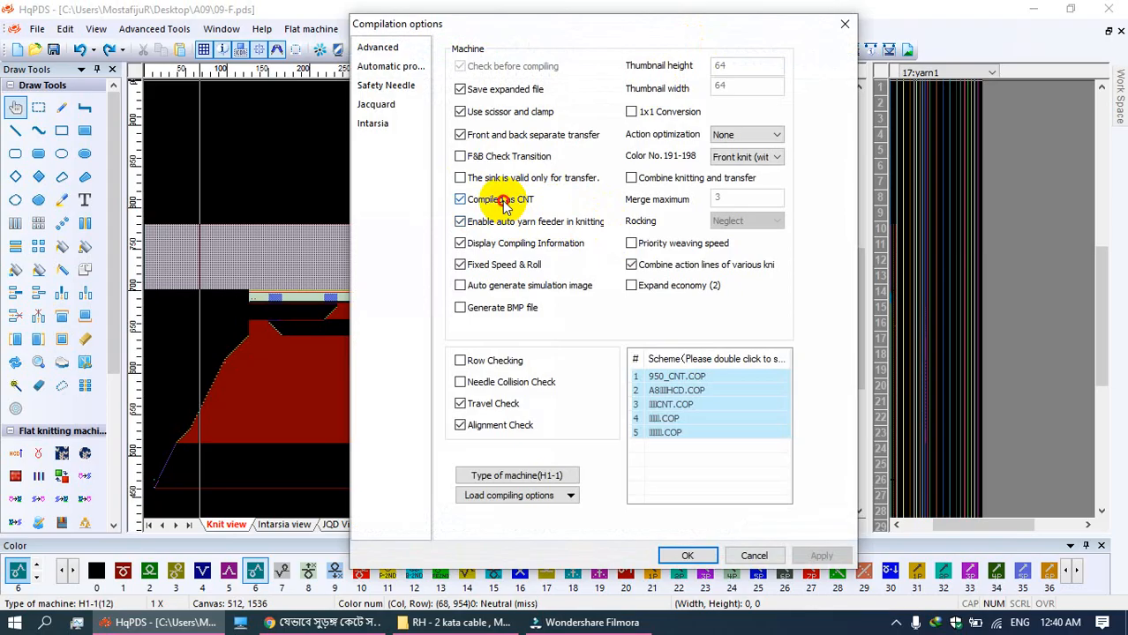
{"action": "left_click", "coordinate": [505, 203]}
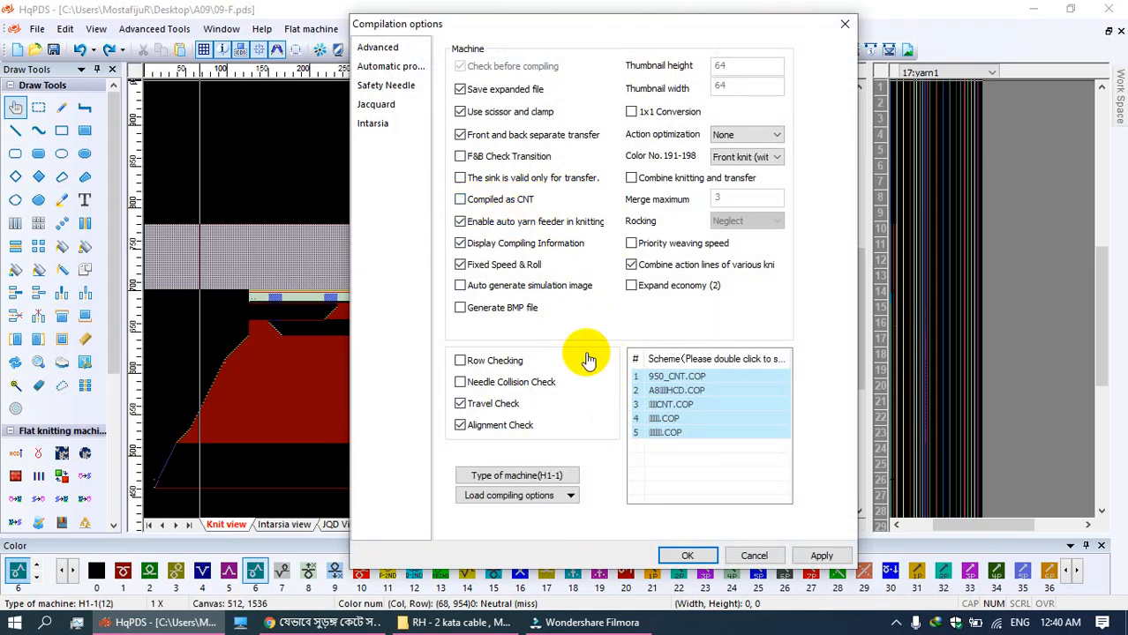
{"action": "left_click", "coordinate": [688, 555]}
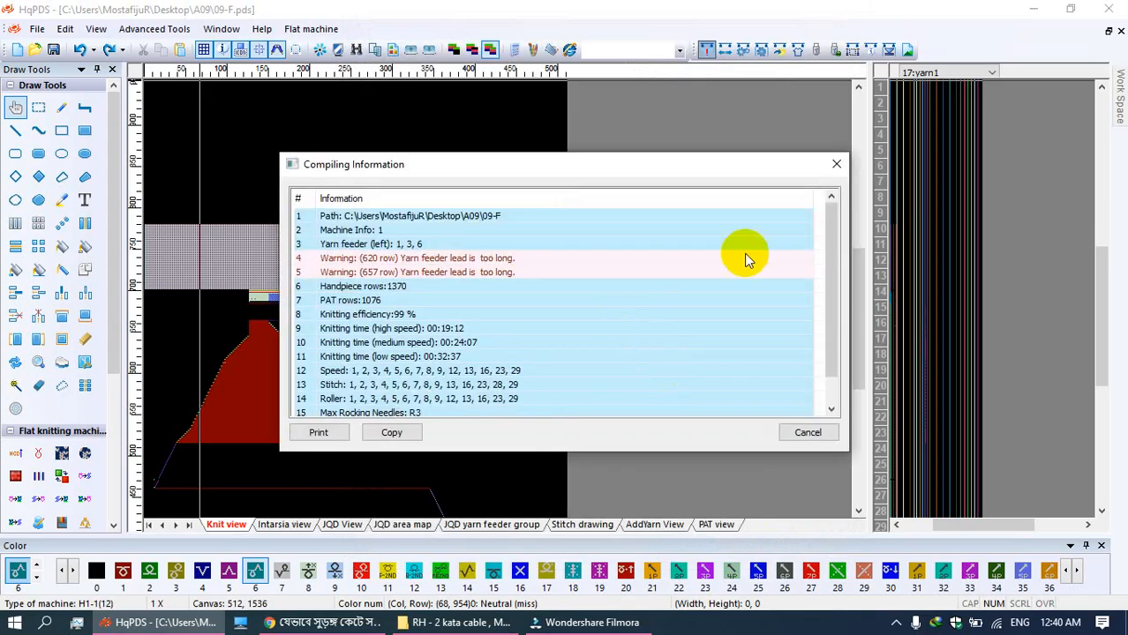
Step: Dismiss the compile report and start a blank craft bill for a new pattern
{"action": "left_click", "coordinate": [836, 164]}
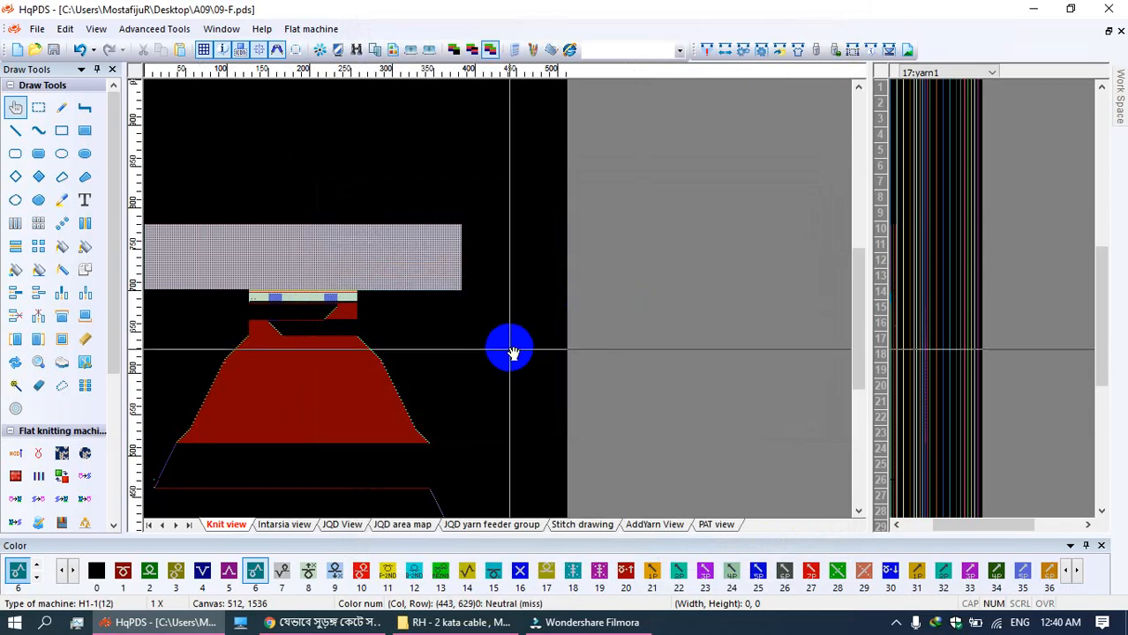
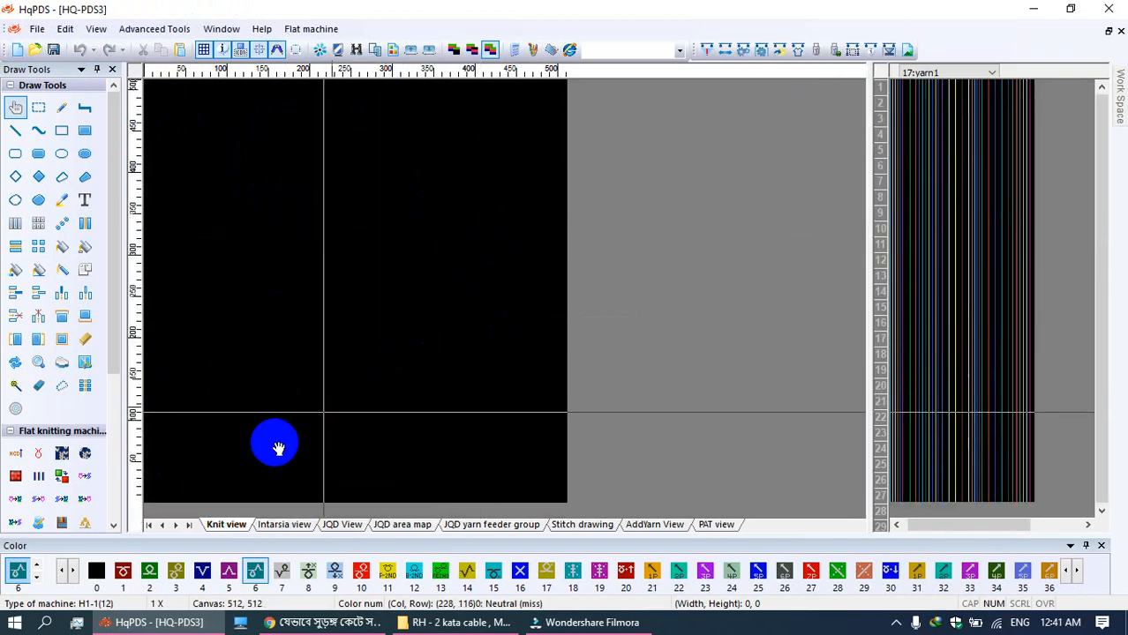
{"action": "left_click", "coordinate": [800, 55]}
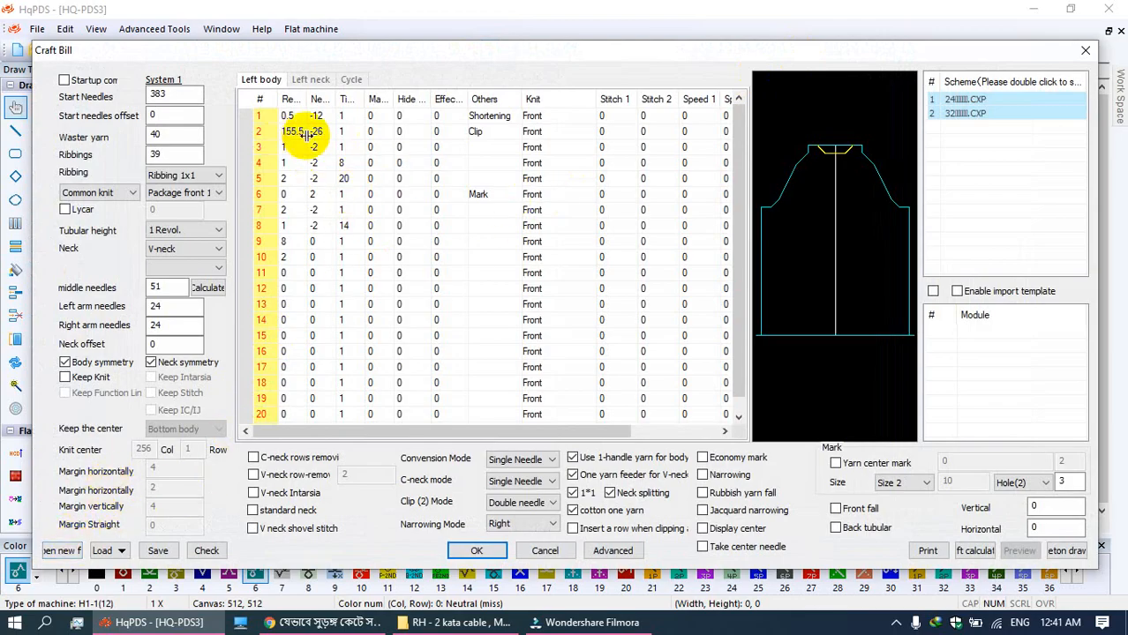
{"action": "left_click", "coordinate": [58, 552]}
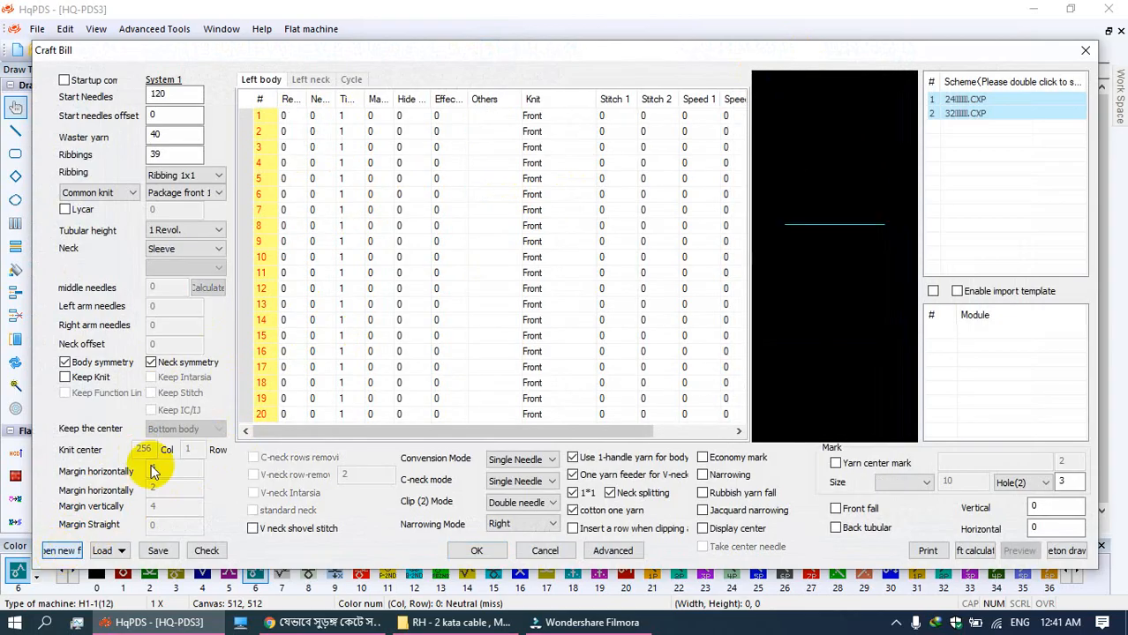
Step: Set the craft bill's start needles to 157 and the ribbings to 38
{"action": "double_click", "coordinate": [163, 93]}
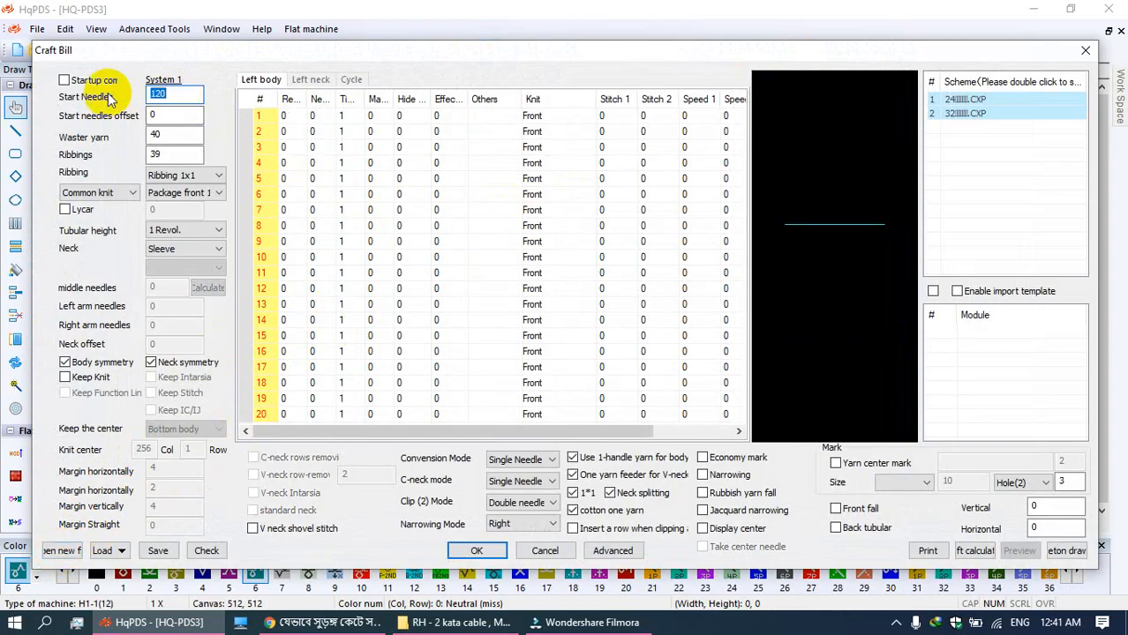
{"action": "type", "text": "157"}
{"action": "left_click", "coordinate": [165, 131]}
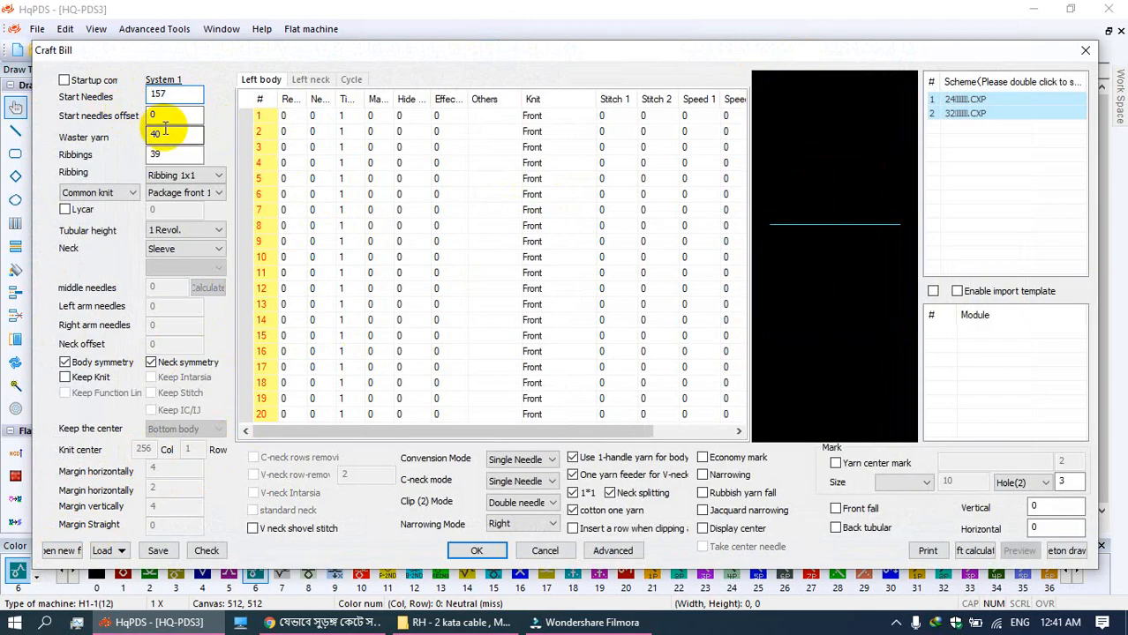
{"action": "left_click", "coordinate": [173, 152]}
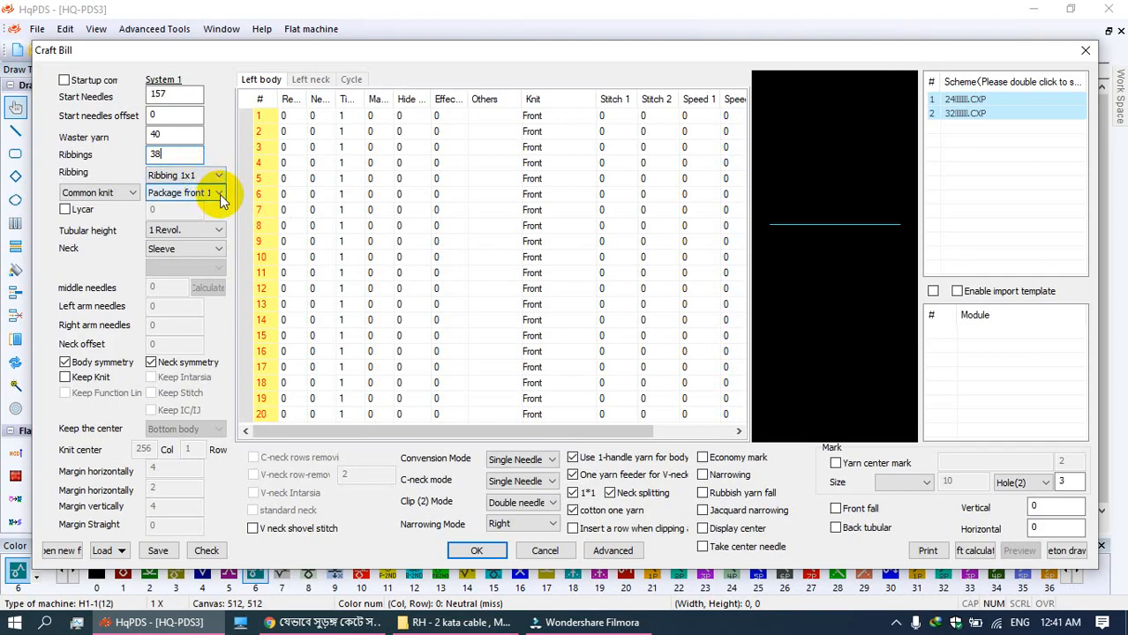
Step: Fill line 1 of the left body table with 3 revolutions and 1 needle
{"action": "left_click", "coordinate": [298, 113]}
{"action": "type", "text": "3"}
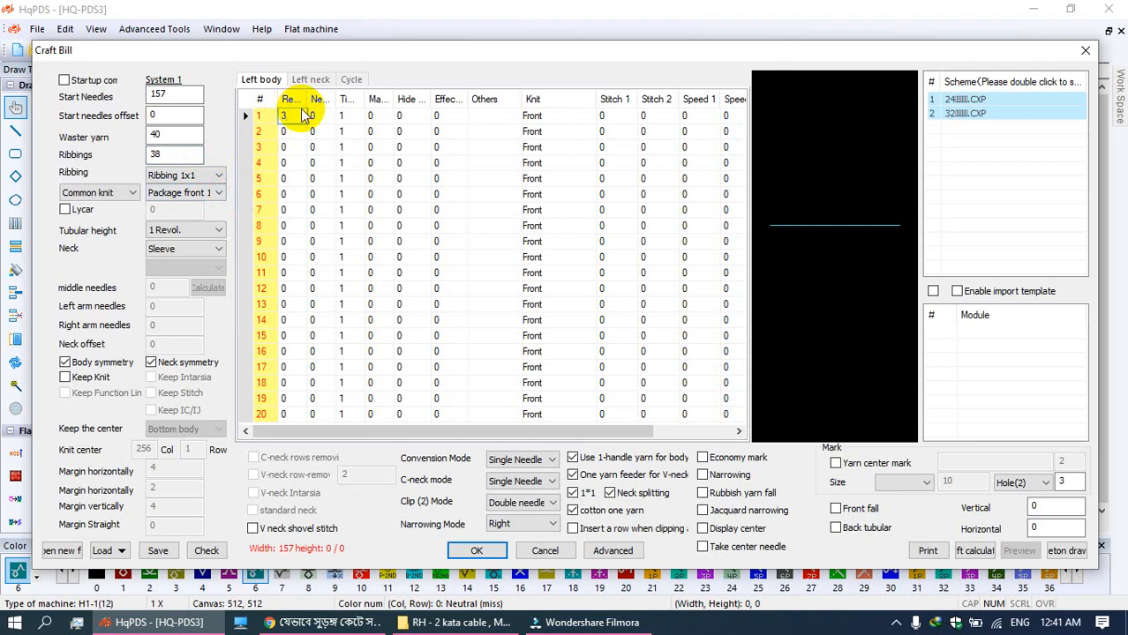
{"action": "key", "text": "Tab"}
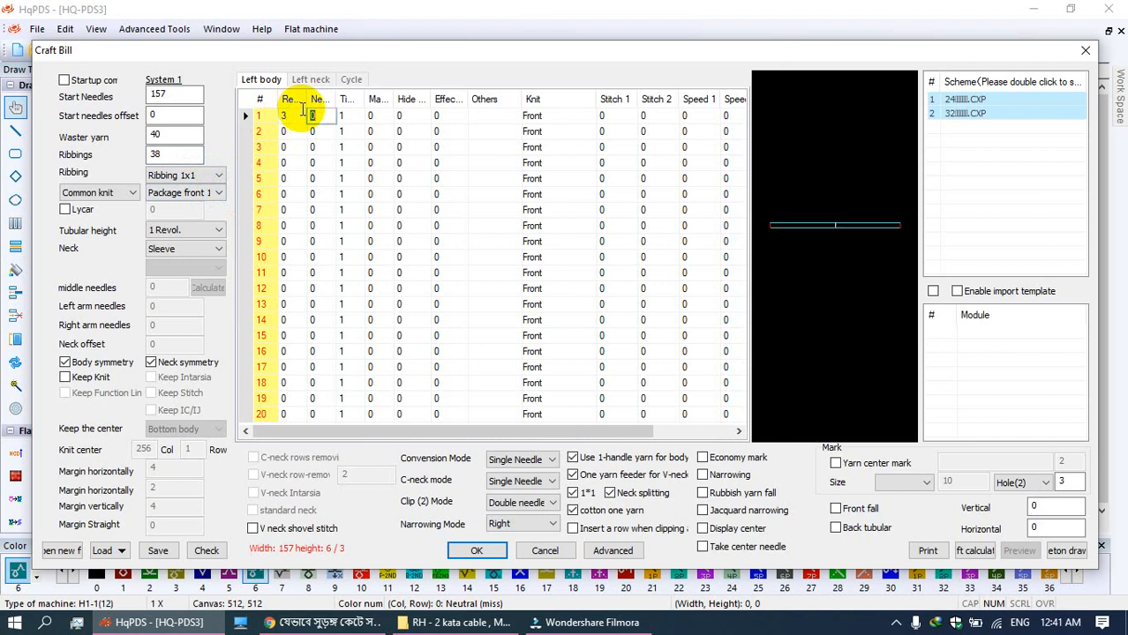
{"action": "type", "text": "1"}
{"action": "key", "text": "Tab"}
Step: Fill line 2 of the left body table with 3 revolutions and 1 needle, repeated 11 times
{"action": "left_click", "coordinate": [293, 132]}
{"action": "type", "text": "3"}
{"action": "key", "text": "Tab"}
{"action": "type", "text": "1"}
{"action": "key", "text": "Tab"}
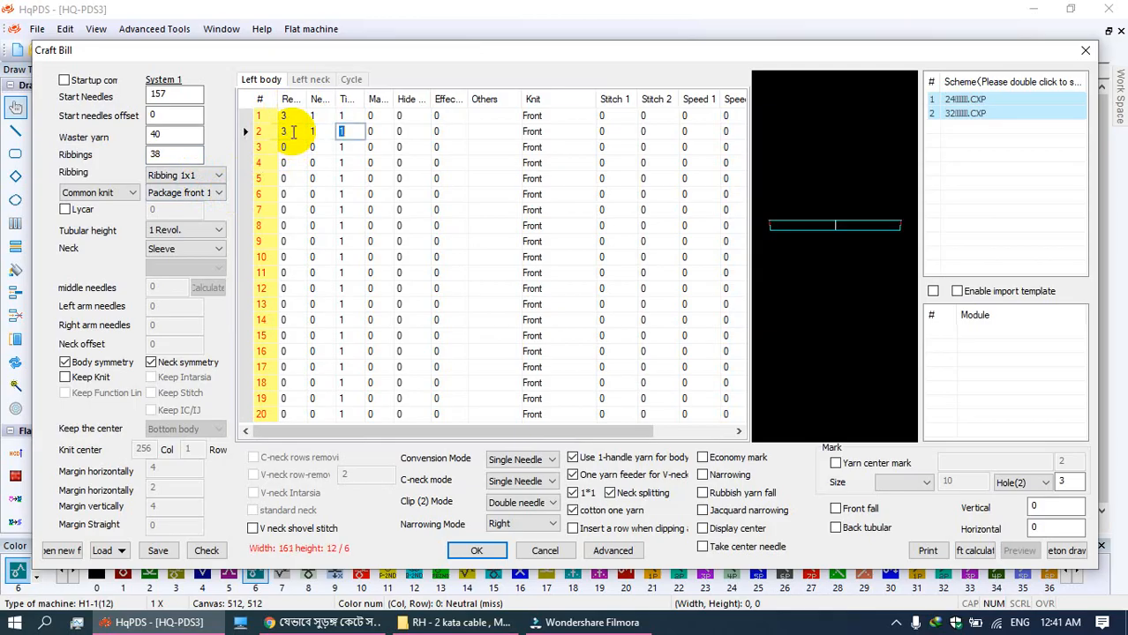
{"action": "type", "text": "11"}
{"action": "key", "text": "Tab"}
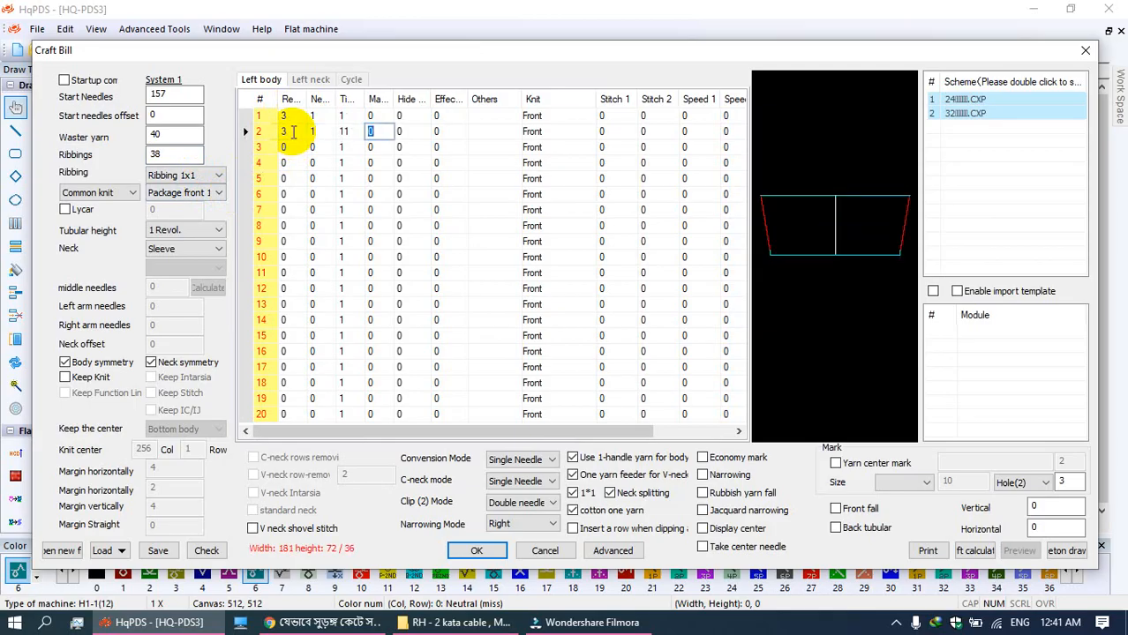
Step: Fill line 3 of the left body table with 4 revolutions and 1 needle, repeated 35 times
{"action": "left_click", "coordinate": [296, 147]}
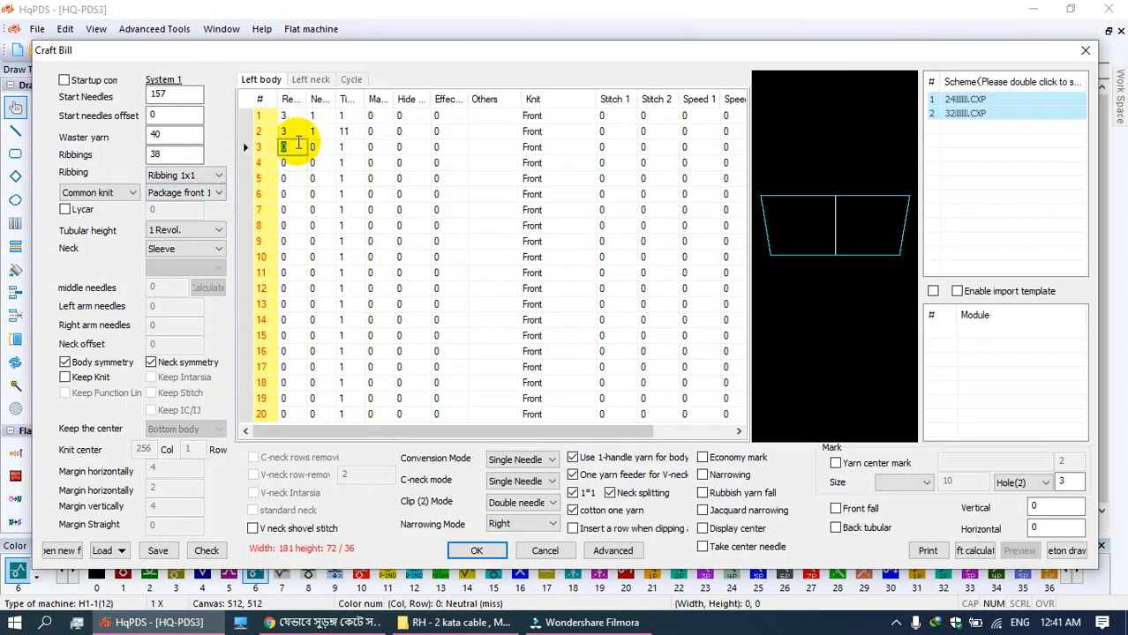
{"action": "type", "text": "4"}
{"action": "key", "text": "Tab"}
{"action": "type", "text": "1"}
{"action": "key", "text": "Tab"}
{"action": "type", "text": "35"}
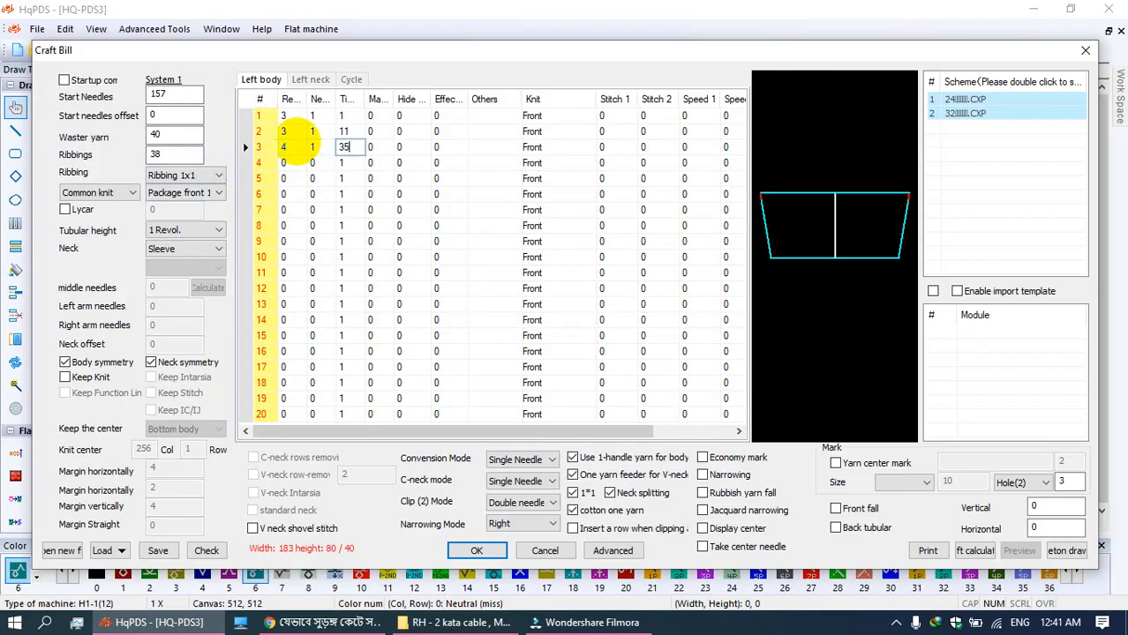
{"action": "key", "text": "Tab"}
Step: Fill line 4 of the left body table with 20 revolutions and -26 needles, and assign it the Clip option
{"action": "left_click", "coordinate": [296, 161]}
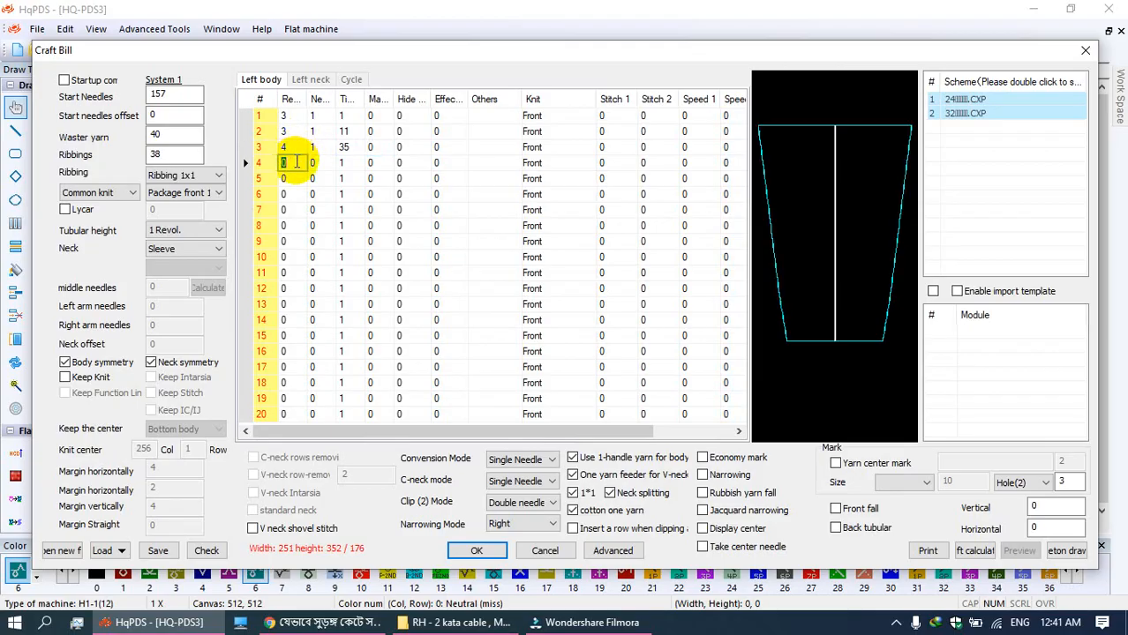
{"action": "type", "text": "20"}
{"action": "key", "text": "Tab"}
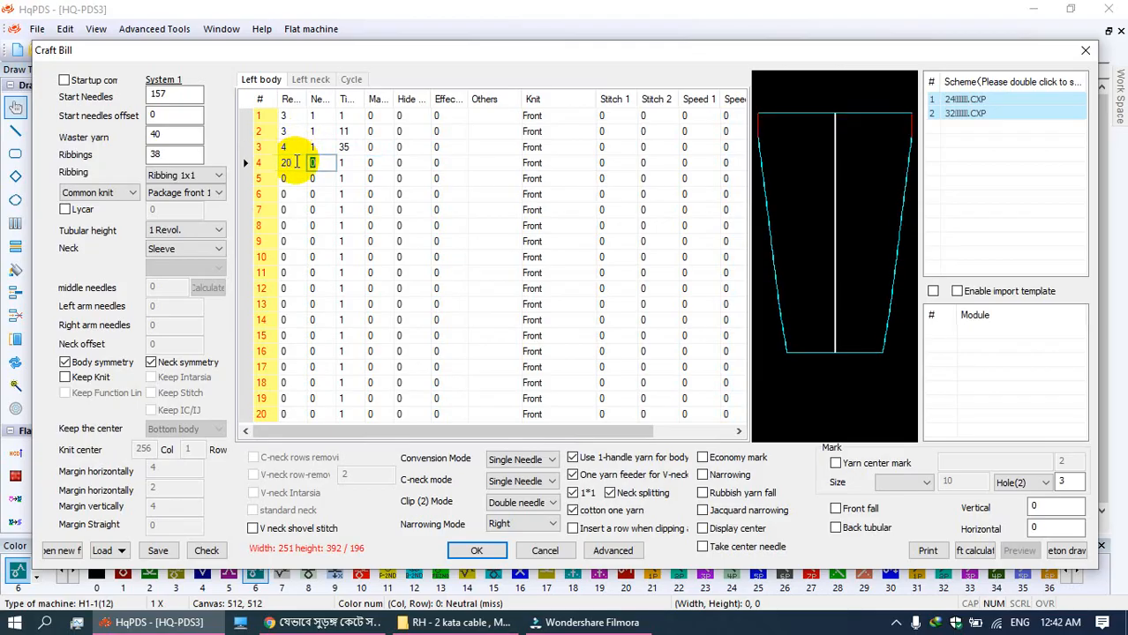
{"action": "type", "text": "26"}
{"action": "key", "text": "Tab"}
{"action": "key", "text": "shift+Tab"}
{"action": "type", "text": "-26"}
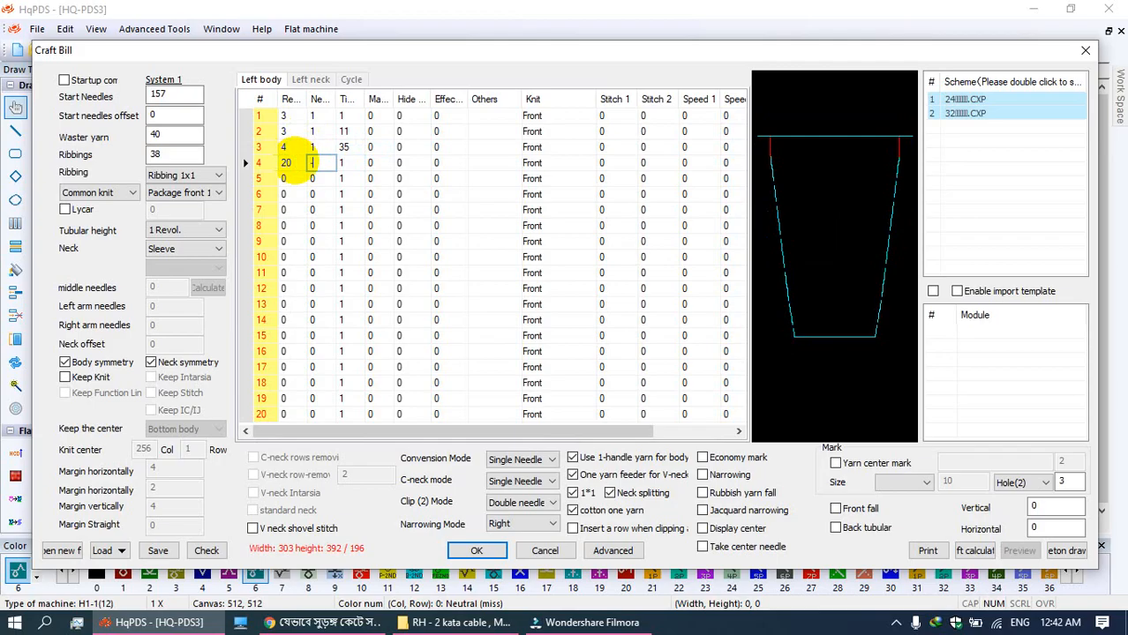
{"action": "key", "text": "Tab"}
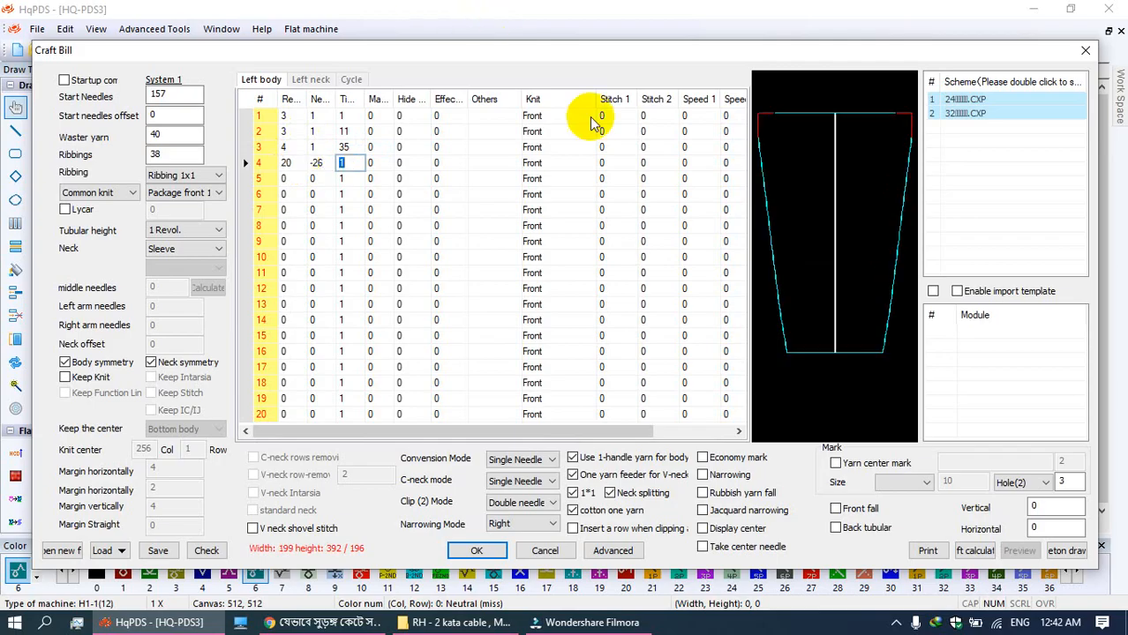
{"action": "left_click", "coordinate": [481, 162]}
{"action": "left_click", "coordinate": [519, 161]}
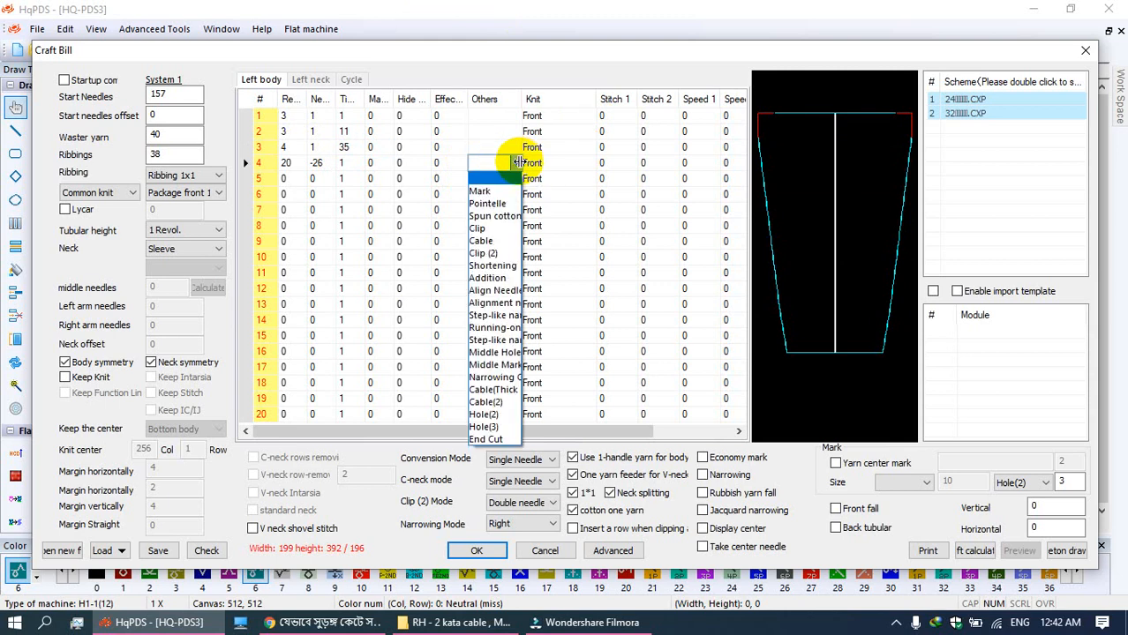
{"action": "left_click", "coordinate": [478, 227]}
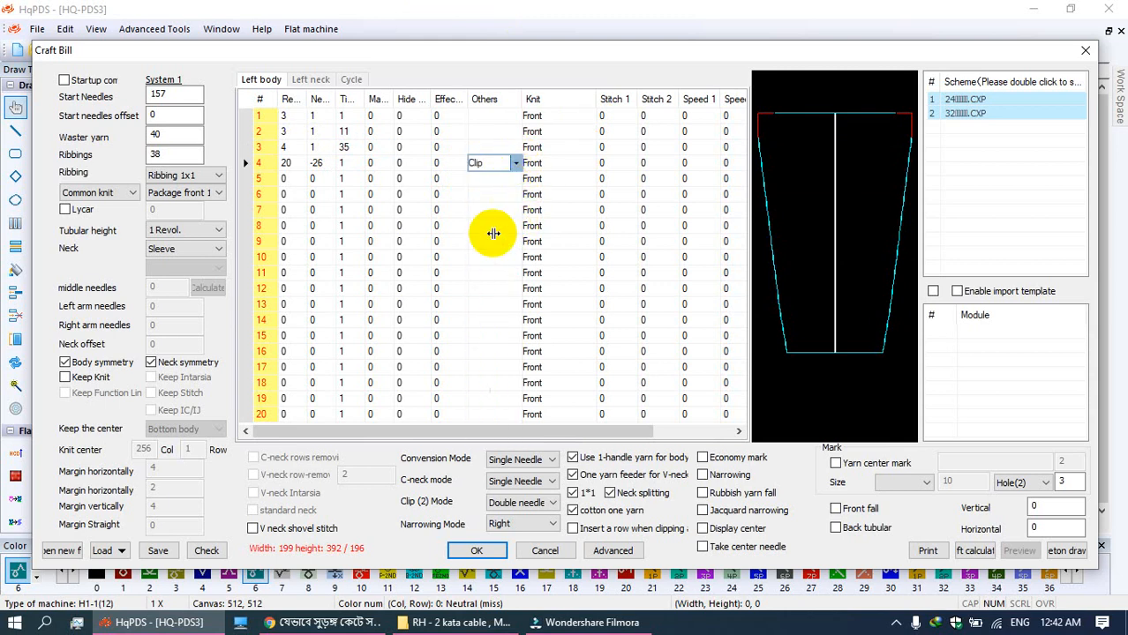
Step: Fill line 5 of the left body table with 1 revolution and -2 needles, keeping it at one time
{"action": "left_click", "coordinate": [284, 179]}
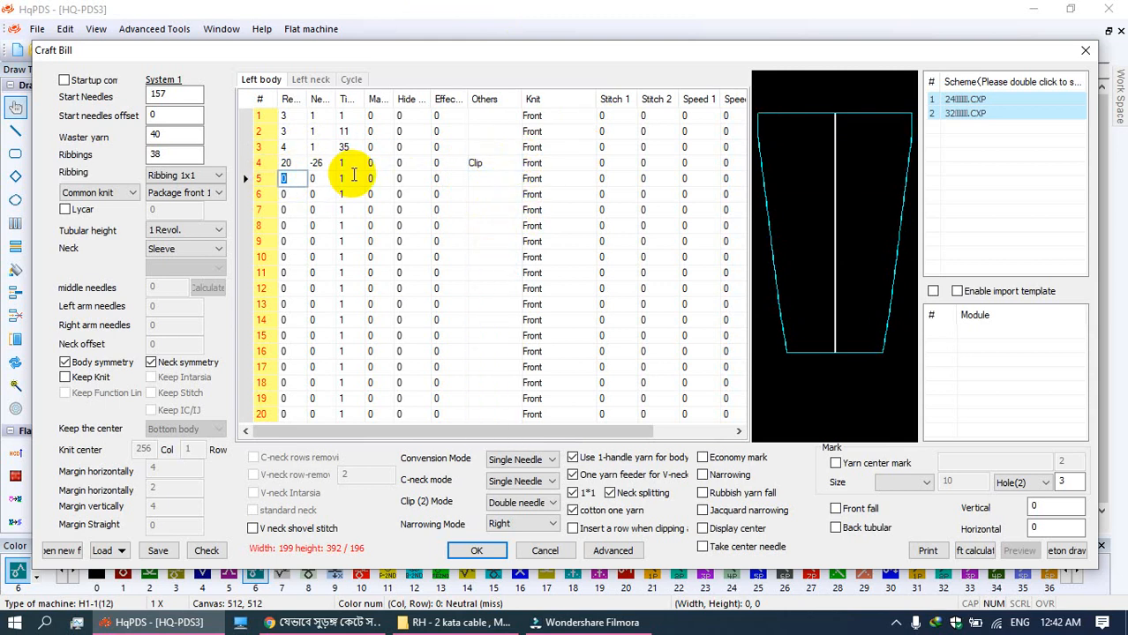
{"action": "type", "text": "1"}
{"action": "key", "text": "Tab"}
{"action": "type", "text": "-2"}
{"action": "key", "text": "Tab"}
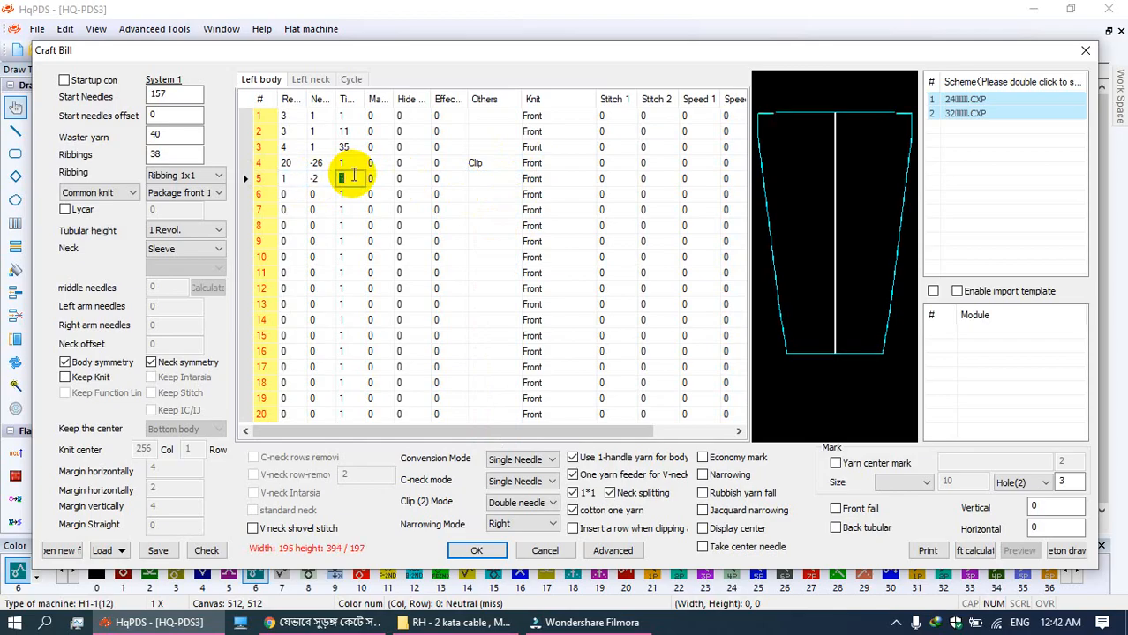
{"action": "key", "text": "Tab"}
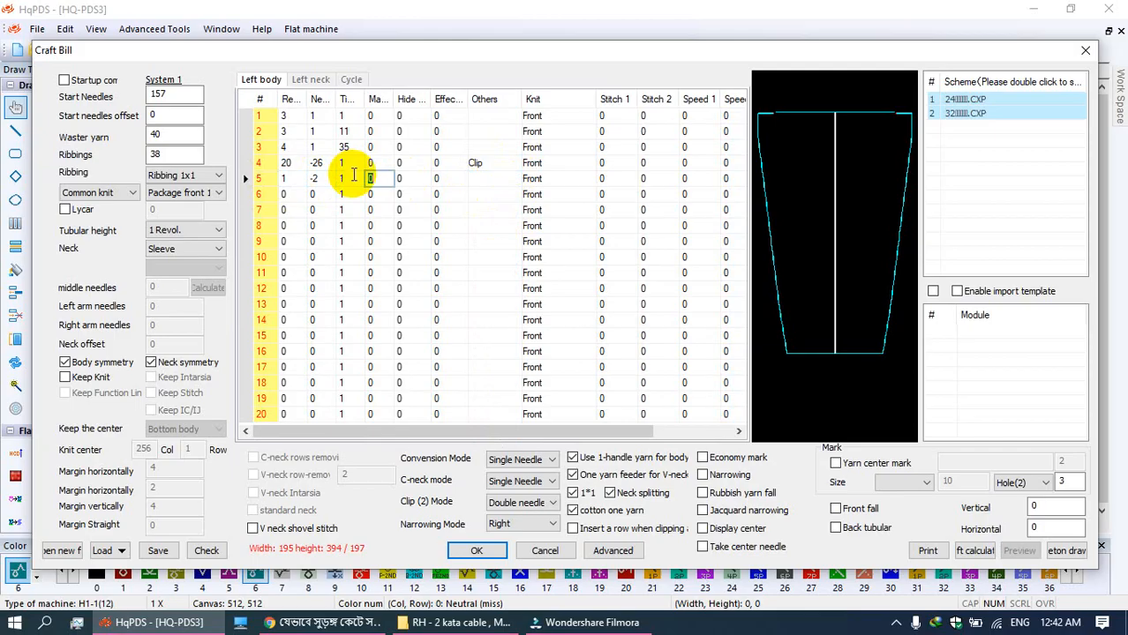
Step: Fill line 6 of the left body table with 5 revolutions and -2 needles, repeated 3 times
{"action": "left_click", "coordinate": [298, 194]}
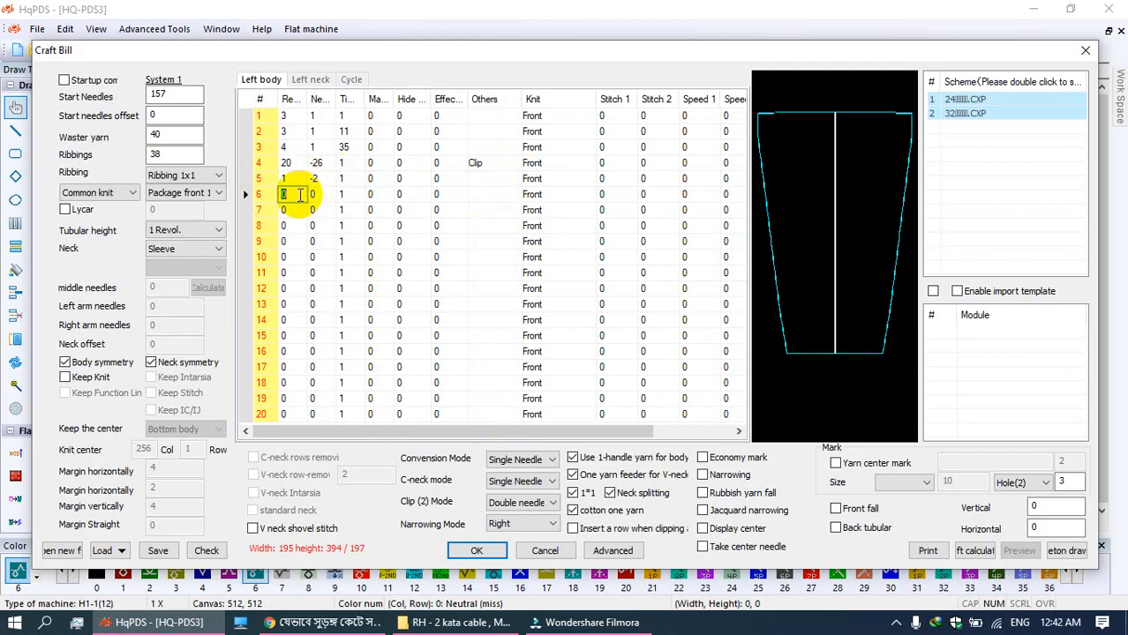
{"action": "type", "text": "5"}
{"action": "left_click", "coordinate": [313, 195]}
{"action": "type", "text": "-2"}
{"action": "key", "text": "Tab"}
{"action": "type", "text": "3"}
{"action": "key", "text": "Tab"}
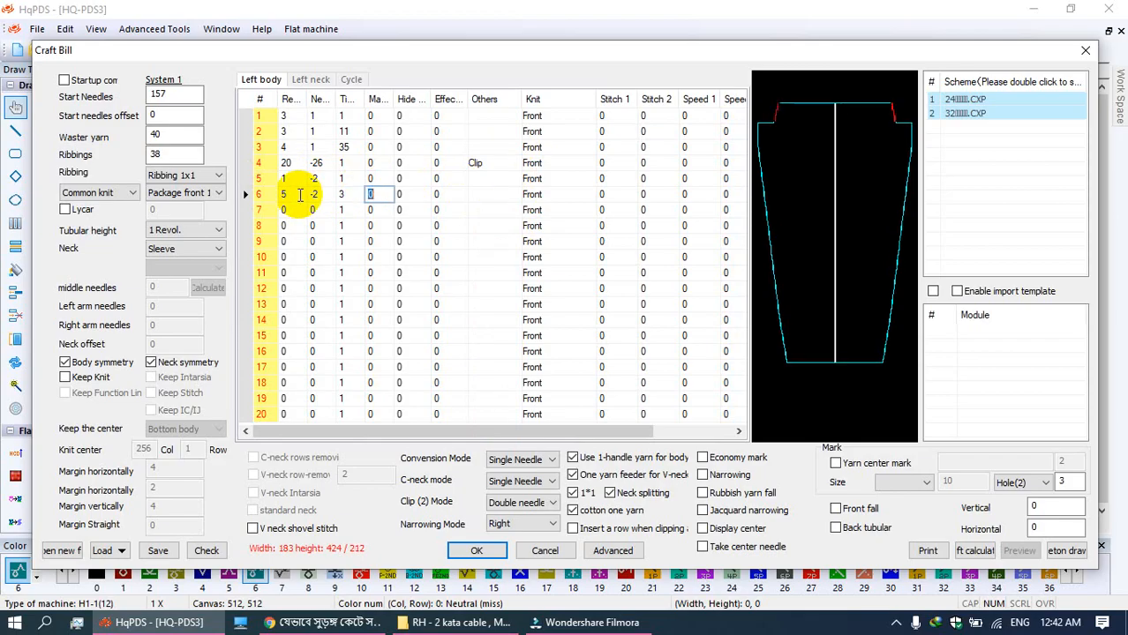
Step: Fill line 7 of the left body table with 3 revolutions and -2 needles, repeated 3 times
{"action": "left_click", "coordinate": [300, 208]}
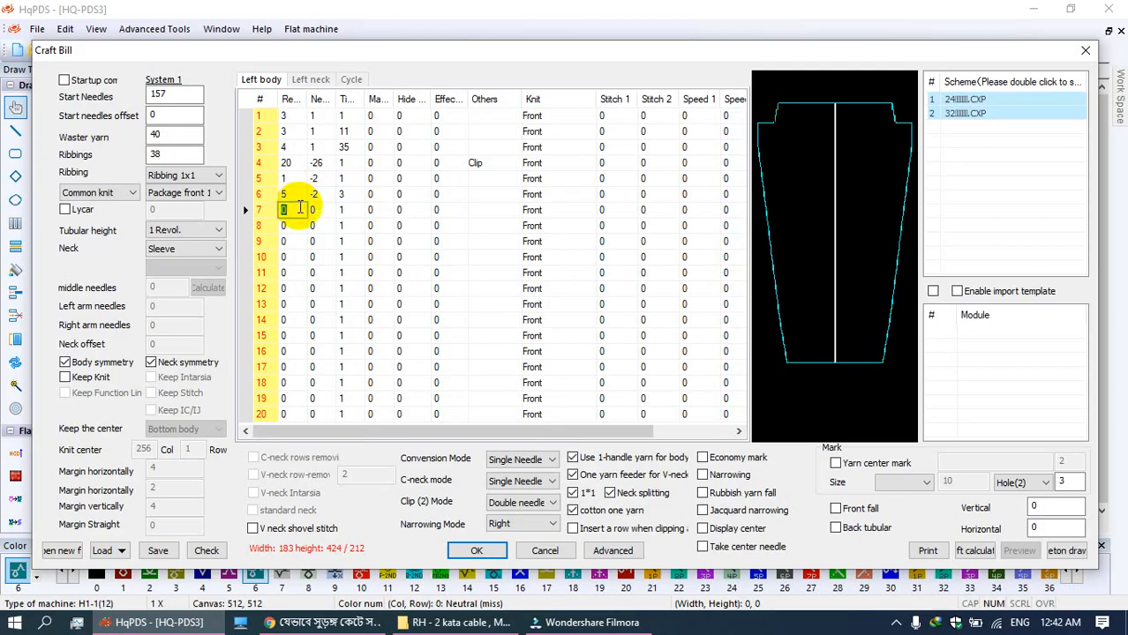
{"action": "type", "text": "3"}
{"action": "key", "text": "Tab"}
{"action": "type", "text": "-2"}
{"action": "key", "text": "Tab"}
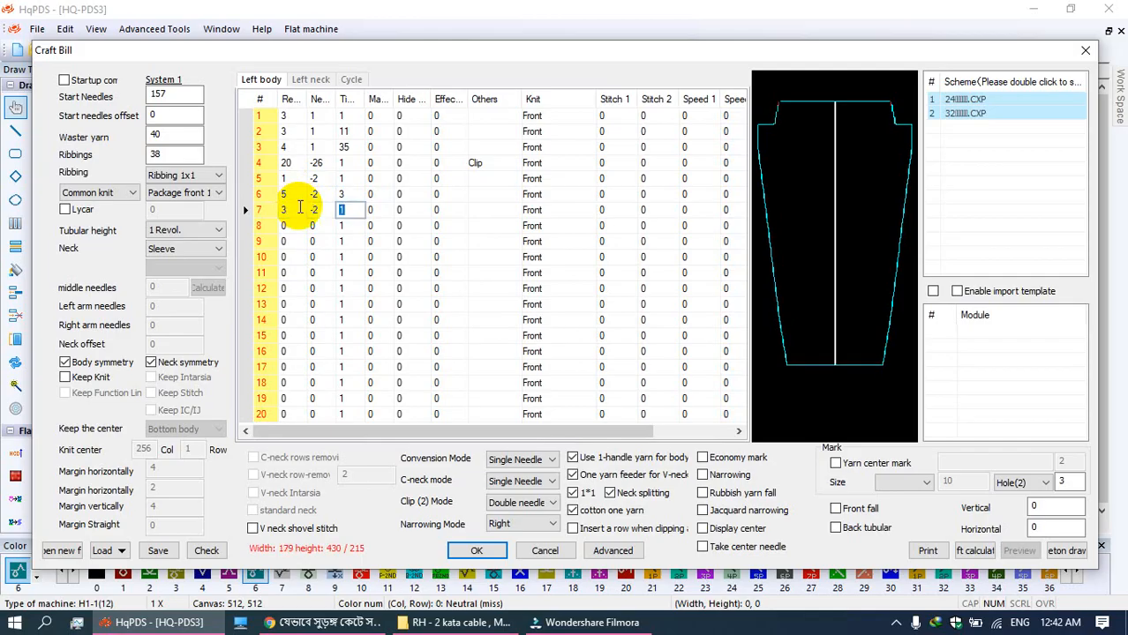
{"action": "type", "text": "3"}
{"action": "key", "text": "Tab"}
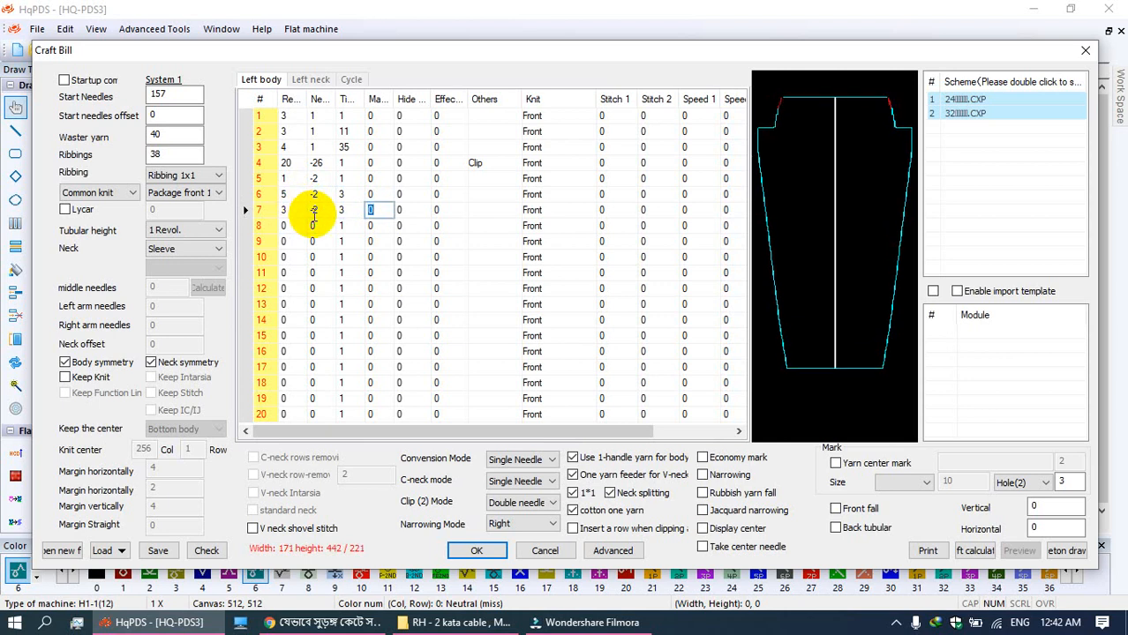
Step: Fill line 8 of the left body table with 4 revolutions and -2 needles, repeated 5 times
{"action": "left_click", "coordinate": [302, 226]}
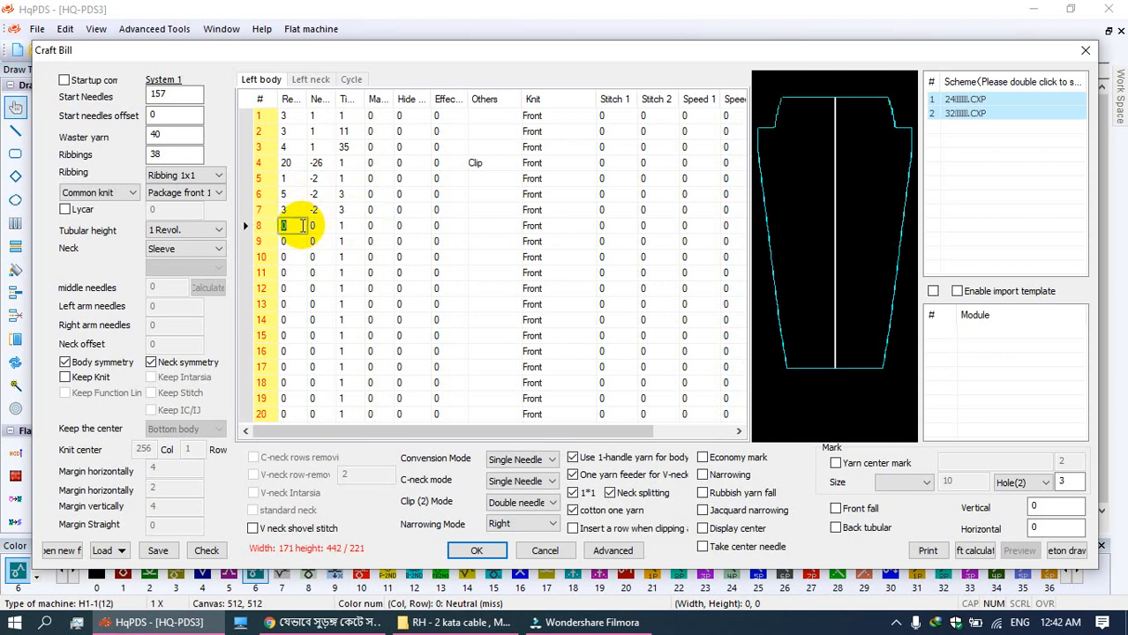
{"action": "type", "text": "4"}
{"action": "key", "text": "Tab"}
{"action": "type", "text": "-2"}
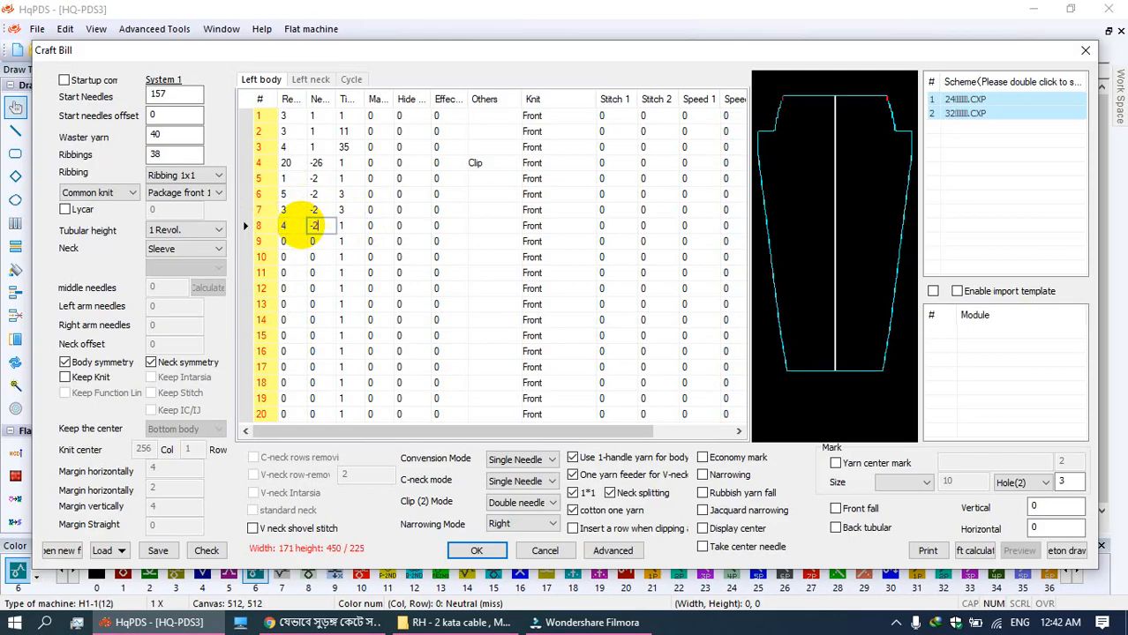
{"action": "key", "text": "Tab"}
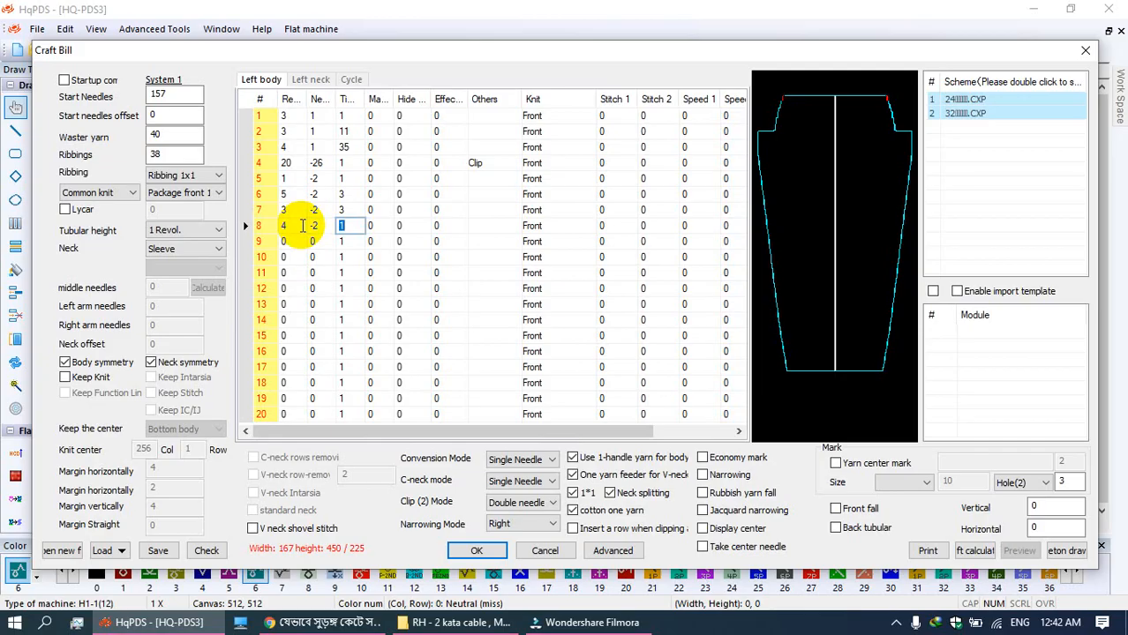
{"action": "type", "text": "5"}
{"action": "key", "text": "Tab"}
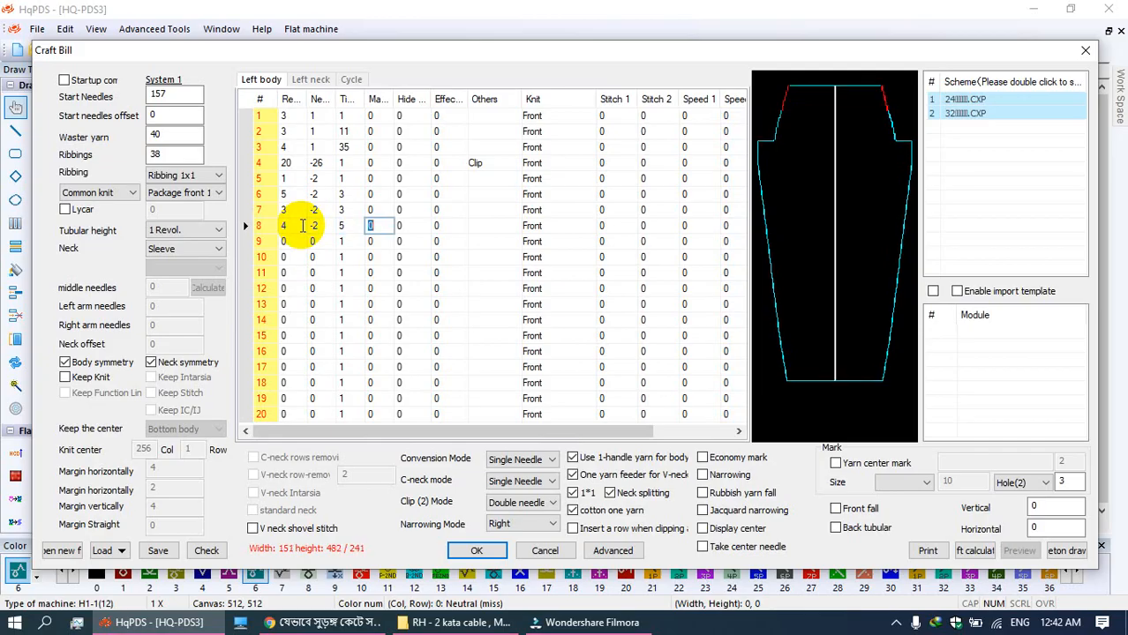
Step: Set line 9 of the left body table to 1 revolution and assign it the Middle Hole option
{"action": "left_click", "coordinate": [298, 242]}
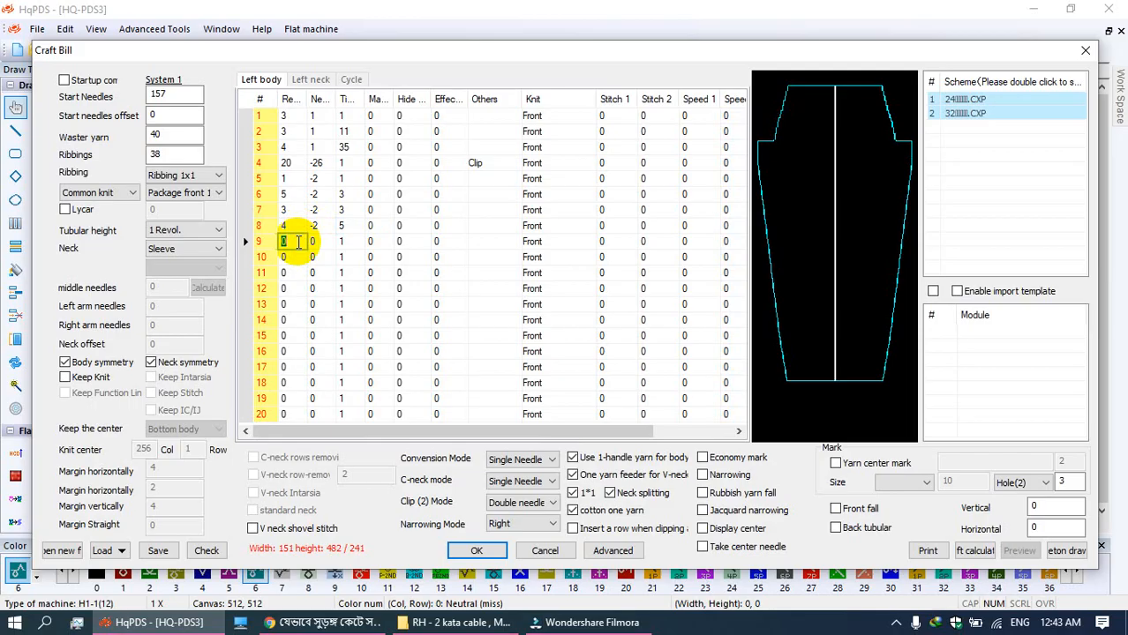
{"action": "type", "text": "1"}
{"action": "key", "text": "Tab"}
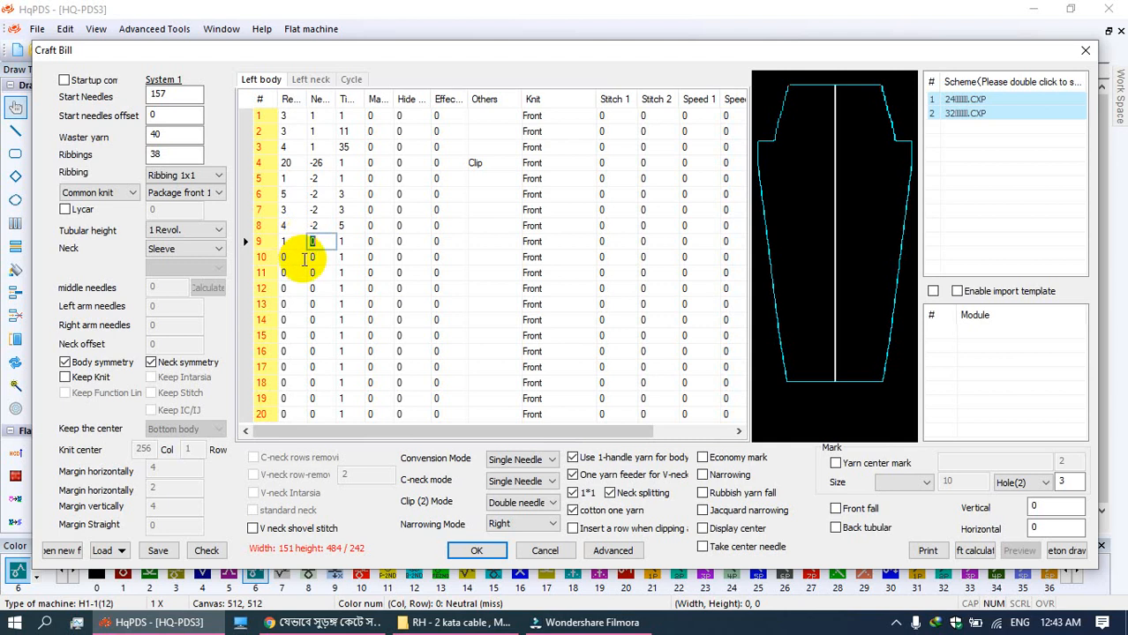
{"action": "left_click", "coordinate": [291, 257]}
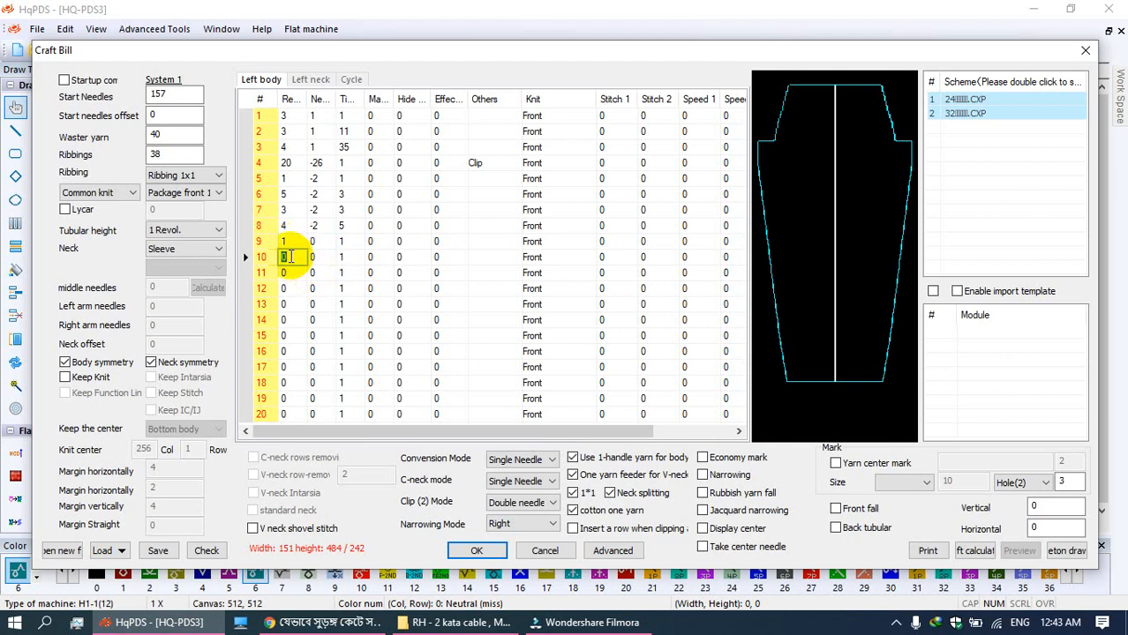
{"action": "left_click", "coordinate": [469, 243]}
{"action": "left_click", "coordinate": [515, 241]}
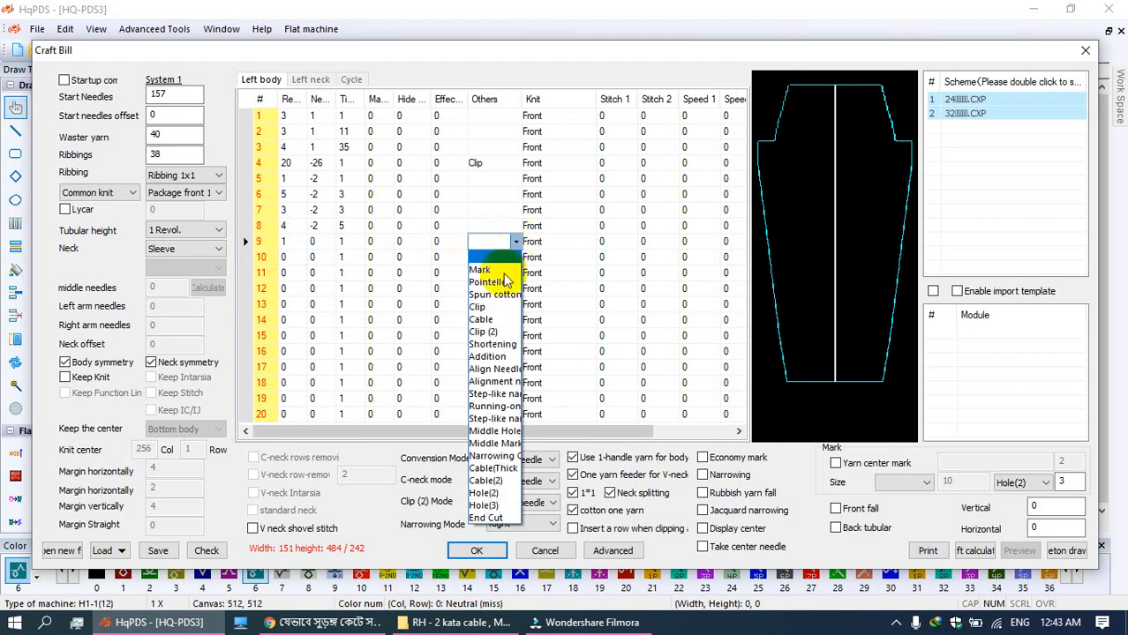
{"action": "left_click", "coordinate": [494, 431]}
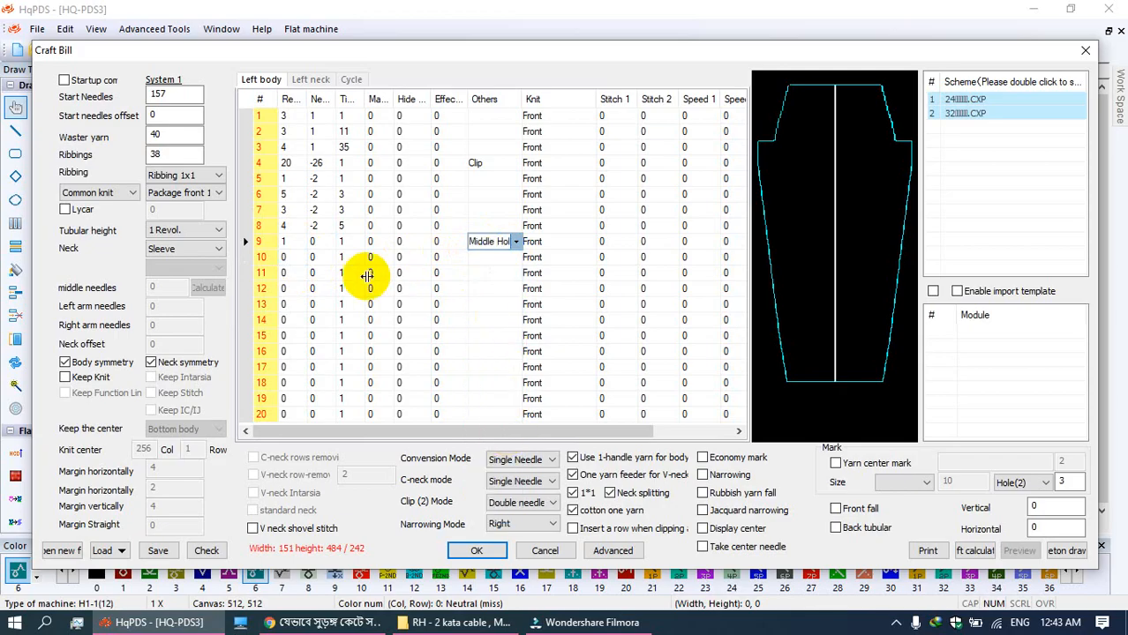
Step: Set line 10 of the left body table to 3 revolutions and run the craft bill check
{"action": "left_click", "coordinate": [293, 257]}
{"action": "type", "text": "3"}
{"action": "key", "text": "Tab"}
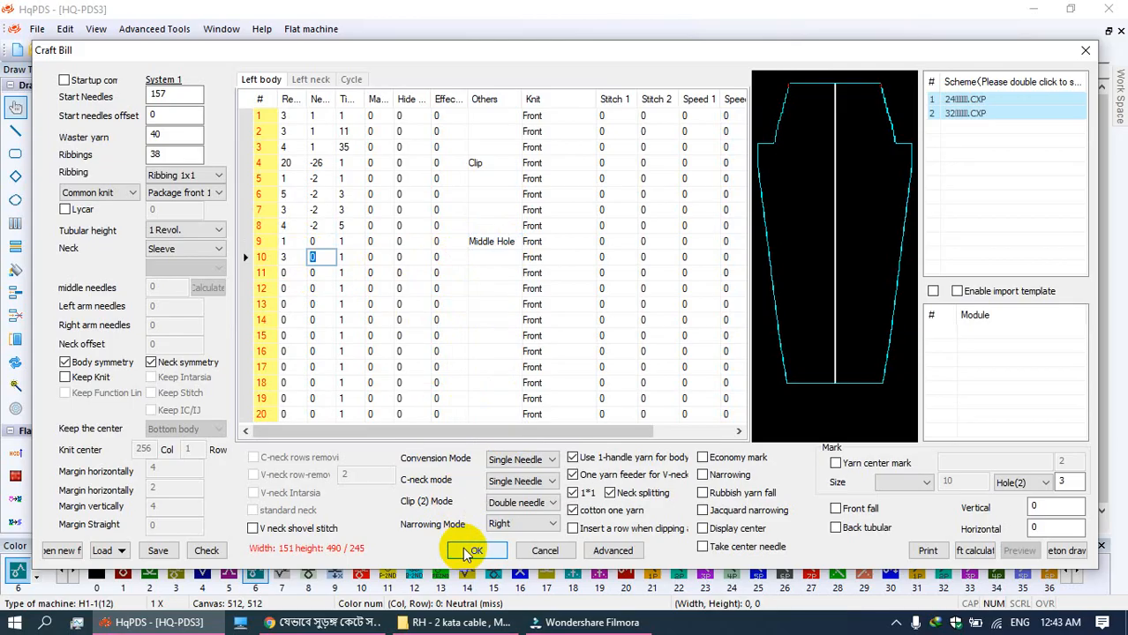
{"action": "left_click", "coordinate": [210, 551]}
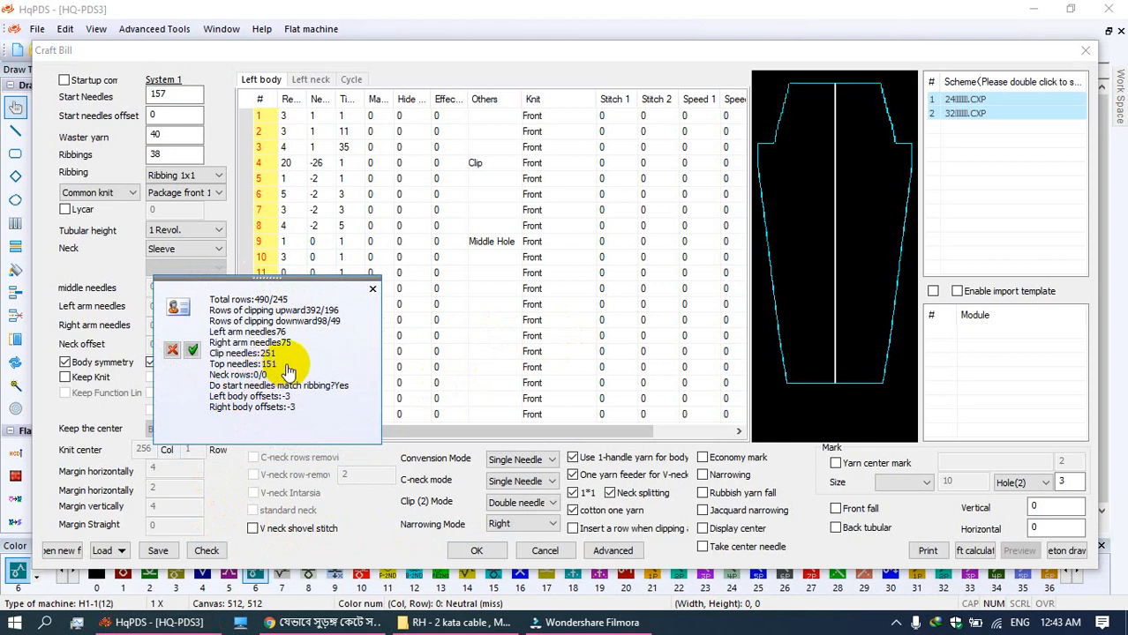
{"action": "left_click", "coordinate": [372, 289]}
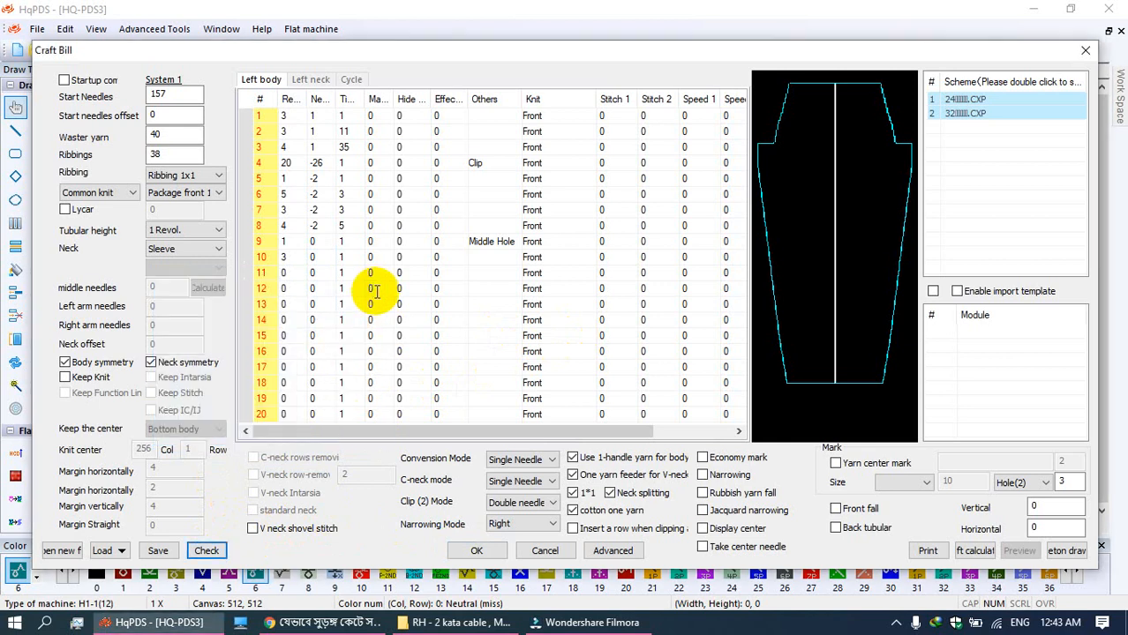
Step: Generate the sleeve pattern from the craft bill, choosing a mark size so that size marks are included
{"action": "left_click", "coordinate": [476, 552]}
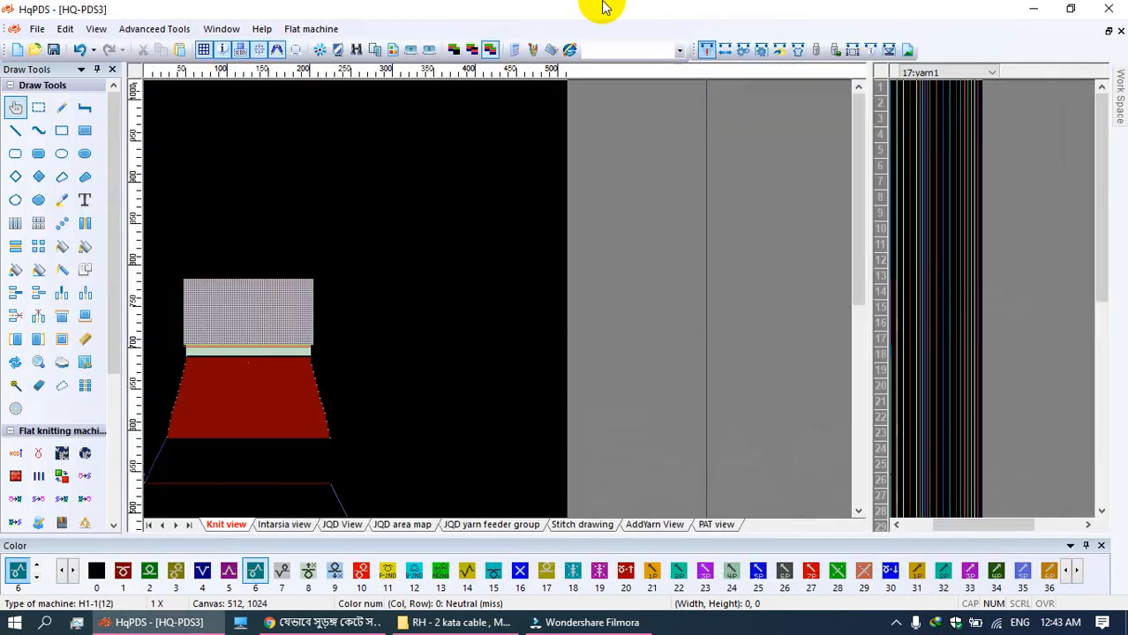
{"action": "right_click", "coordinate": [194, 353]}
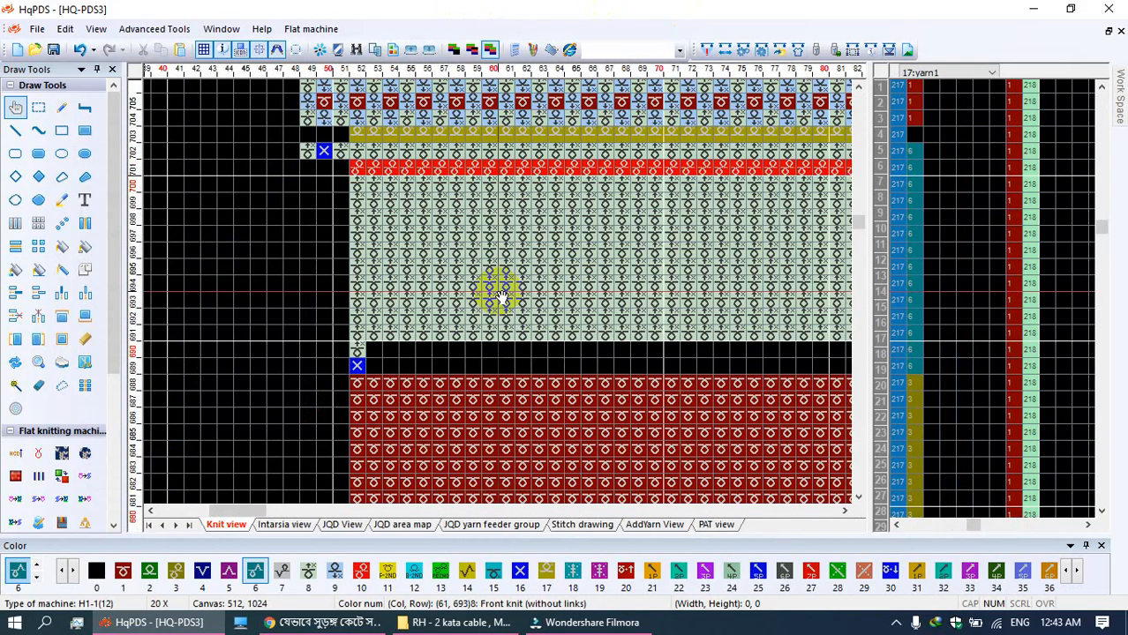
{"action": "right_click", "coordinate": [330, 216]}
{"action": "left_click", "coordinate": [797, 50]}
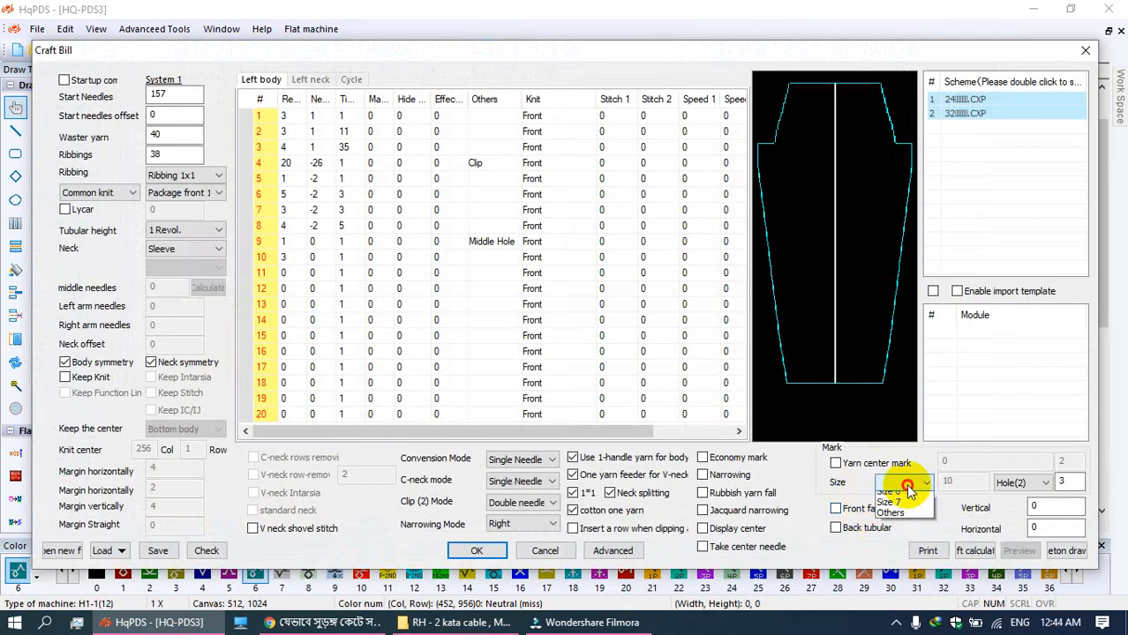
{"action": "left_click", "coordinate": [909, 481]}
{"action": "left_click", "coordinate": [893, 521]}
{"action": "left_click", "coordinate": [472, 551]}
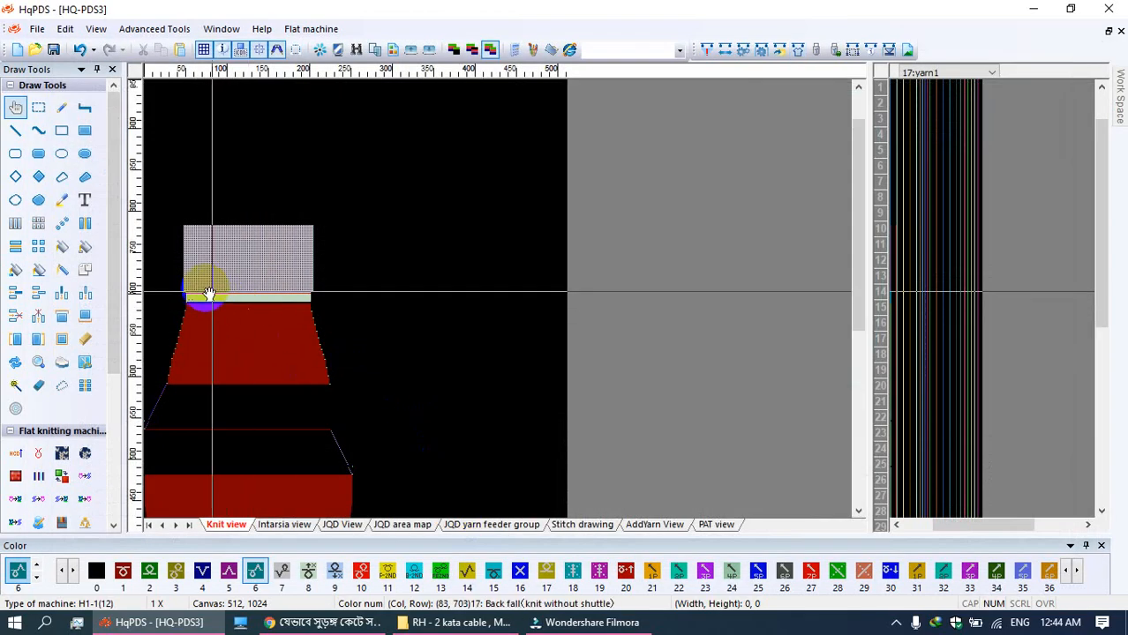
Step: Examine the size marks and the middle hole near the upper end of the generated sleeve
{"action": "double_click", "coordinate": [188, 302]}
{"action": "scroll", "coordinate": [501, 298], "scroll_direction": "down", "scroll_amount": 4}
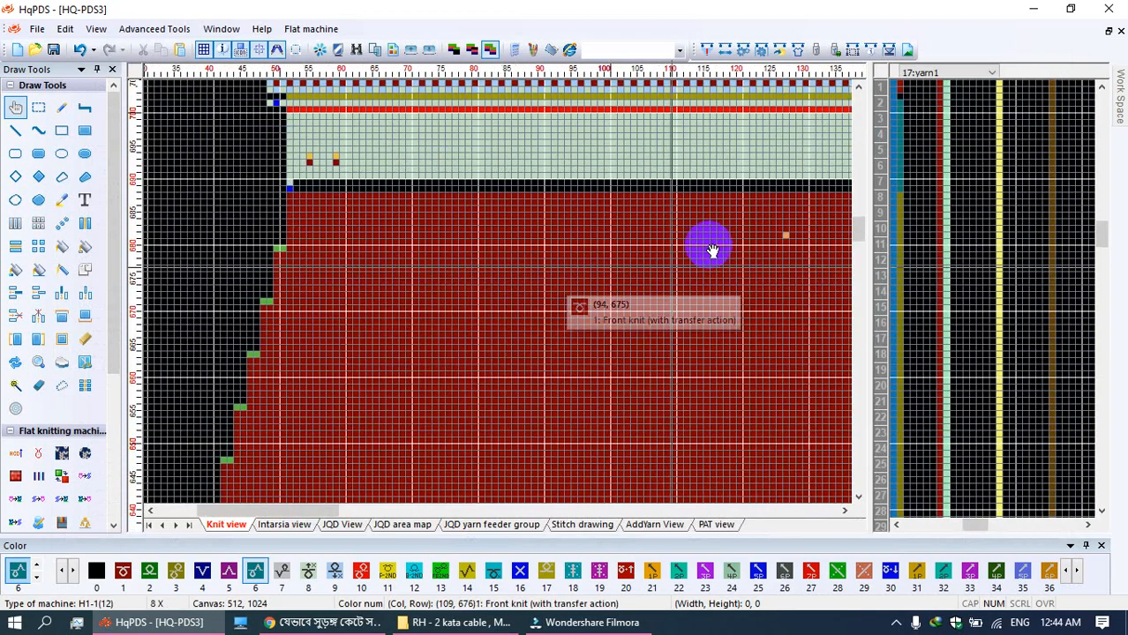
{"action": "left_click_drag", "start_coordinate": [755, 234], "coordinate": [536, 265]}
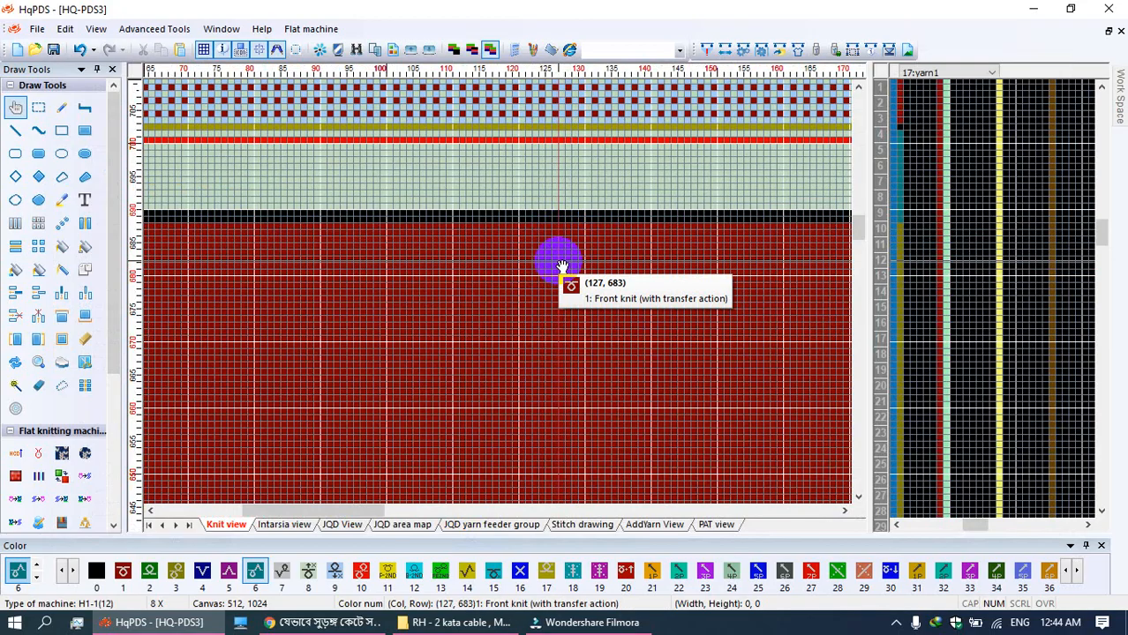
{"action": "scroll", "coordinate": [516, 272], "scroll_direction": "up", "scroll_amount": 3}
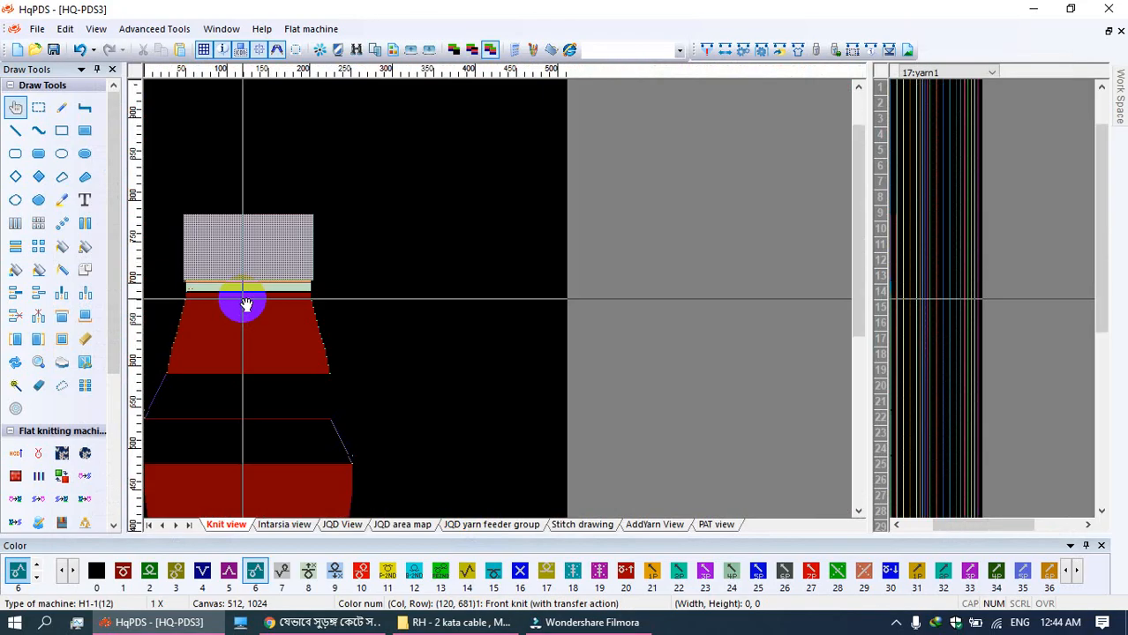
Step: Erase the Back fall stitches in row 11 at columns 204 and 202 with the pencil in colour 0
{"action": "scroll", "coordinate": [500, 298], "scroll_direction": "down", "scroll_amount": 5}
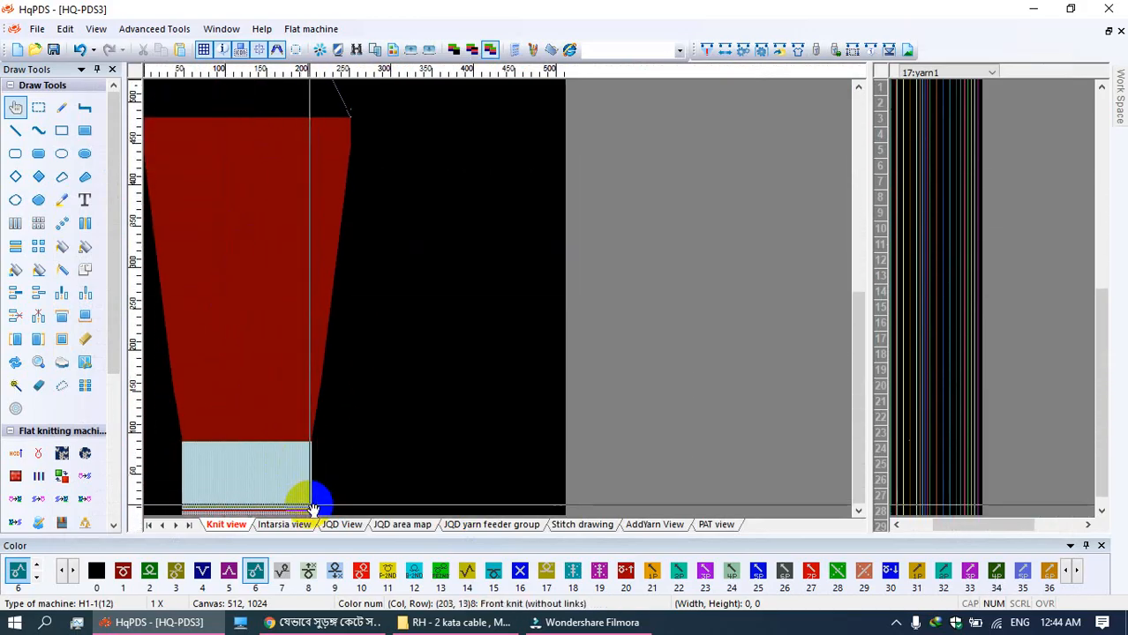
{"action": "scroll", "coordinate": [499, 292], "scroll_direction": "up", "scroll_amount": 5}
{"action": "left_click_drag", "start_coordinate": [505, 276], "coordinate": [421, 281]}
{"action": "left_click", "coordinate": [62, 107]}
{"action": "left_click", "coordinate": [527, 162]}
{"action": "right_click", "coordinate": [628, 162]}
{"action": "left_click", "coordinate": [649, 173]}
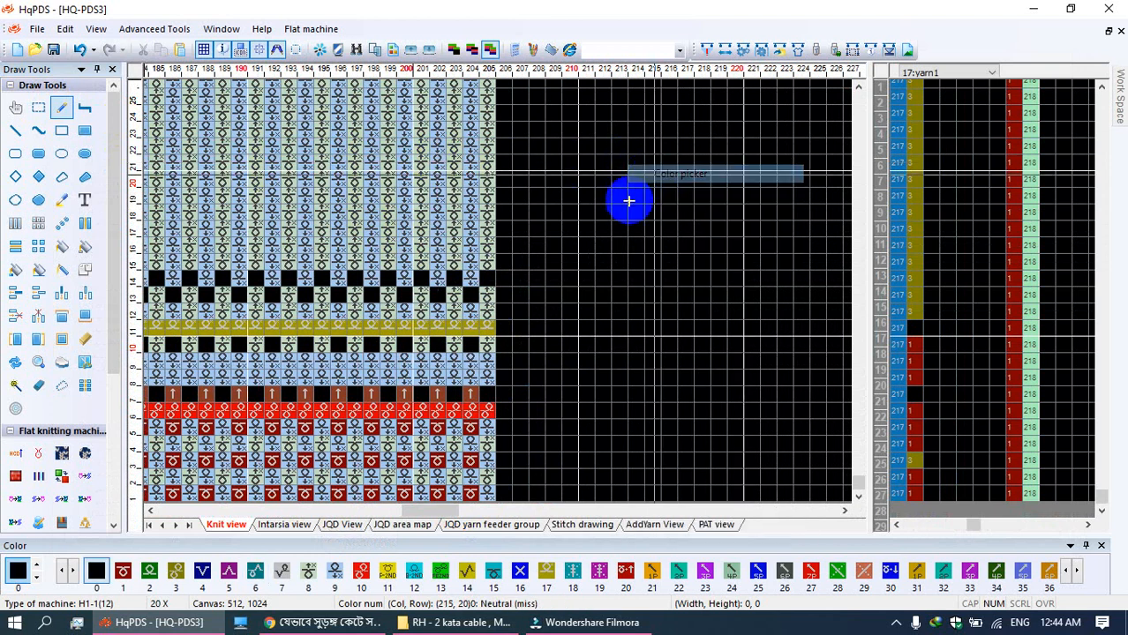
{"action": "left_click", "coordinate": [470, 344]}
{"action": "left_click", "coordinate": [470, 330]}
{"action": "left_click", "coordinate": [438, 329]}
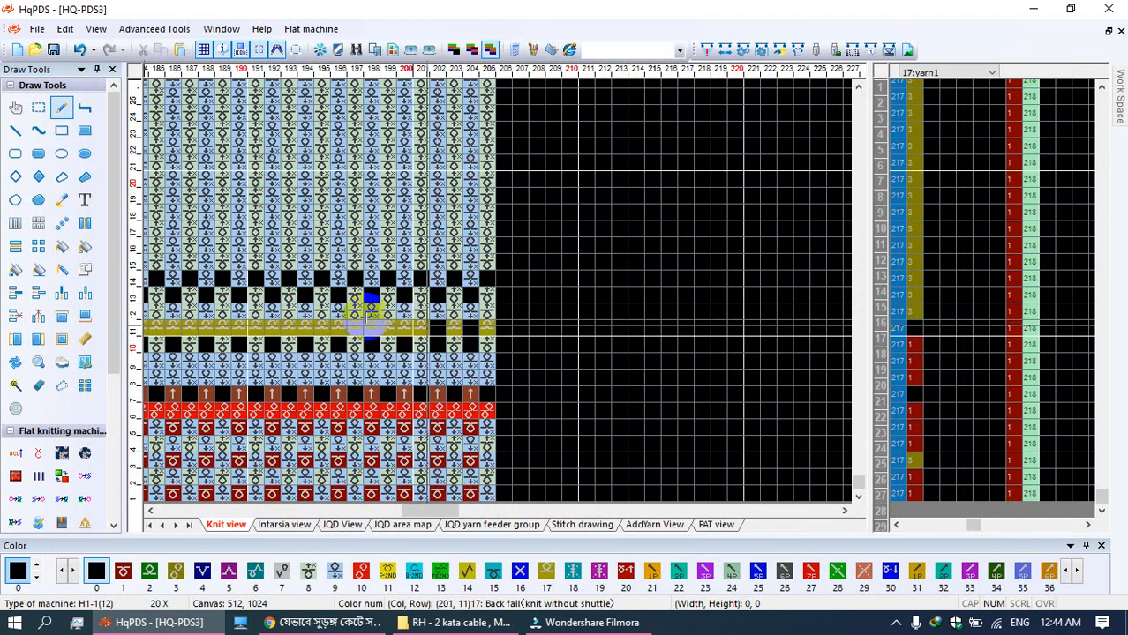
Step: Set the yarn1 feeder to 1 on rows 702 and 701, just below the upper waste yarn
{"action": "scroll", "coordinate": [355, 313], "scroll_direction": "down", "scroll_amount": 5}
{"action": "left_click_drag", "start_coordinate": [245, 273], "coordinate": [242, 496]}
{"action": "left_click_drag", "start_coordinate": [211, 282], "coordinate": [207, 322]}
{"action": "scroll", "coordinate": [186, 208], "scroll_direction": "up", "scroll_amount": 5}
{"action": "left_click_drag", "start_coordinate": [541, 258], "coordinate": [536, 304]}
{"action": "left_click_drag", "start_coordinate": [556, 201], "coordinate": [547, 249]}
{"action": "right_click", "coordinate": [170, 113]}
{"action": "left_click", "coordinate": [916, 189]}
{"action": "left_click", "coordinate": [78, 50]}
{"action": "left_click", "coordinate": [918, 224]}
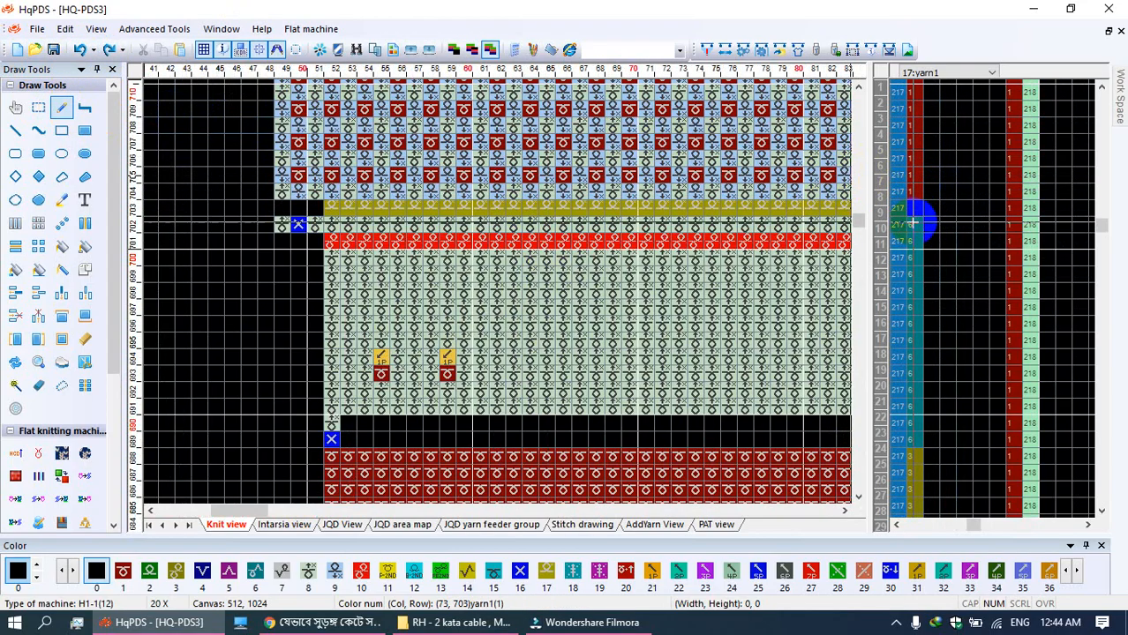
{"action": "left_click", "coordinate": [204, 176]}
{"action": "left_click", "coordinate": [122, 570]}
{"action": "left_click", "coordinate": [922, 228]}
{"action": "left_click", "coordinate": [920, 242]}
{"action": "scroll", "coordinate": [496, 295], "scroll_direction": "down", "scroll_amount": 5}
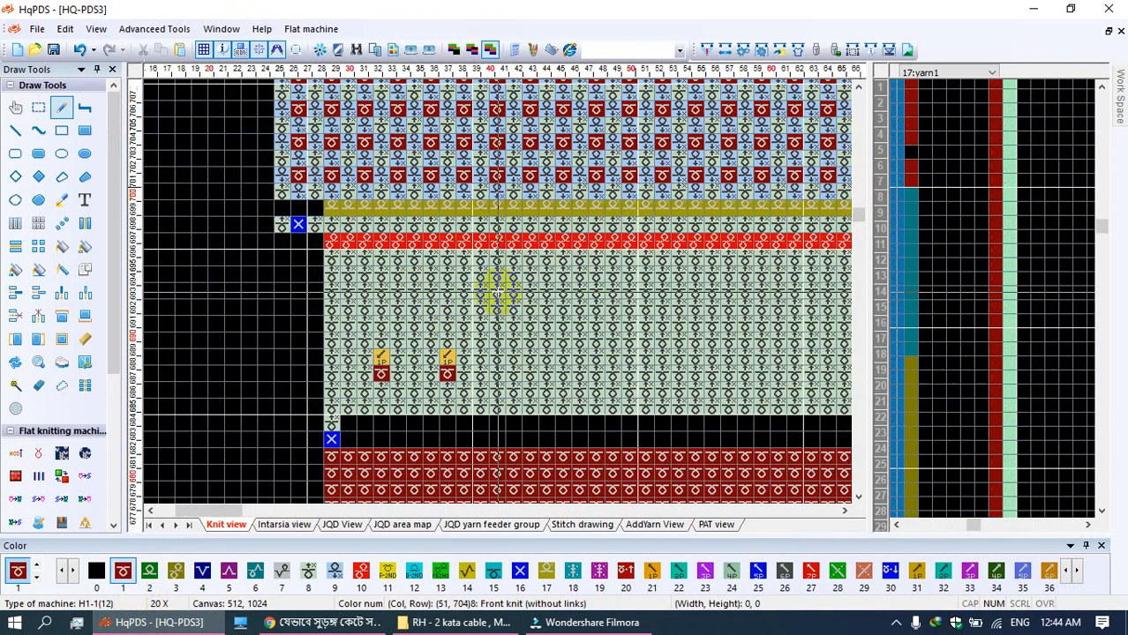
{"action": "scroll", "coordinate": [255, 324], "scroll_direction": "up", "scroll_amount": 5}
{"action": "scroll", "coordinate": [470, 290], "scroll_direction": "down", "scroll_amount": 5}
{"action": "scroll", "coordinate": [186, 283], "scroll_direction": "up", "scroll_amount": 5}
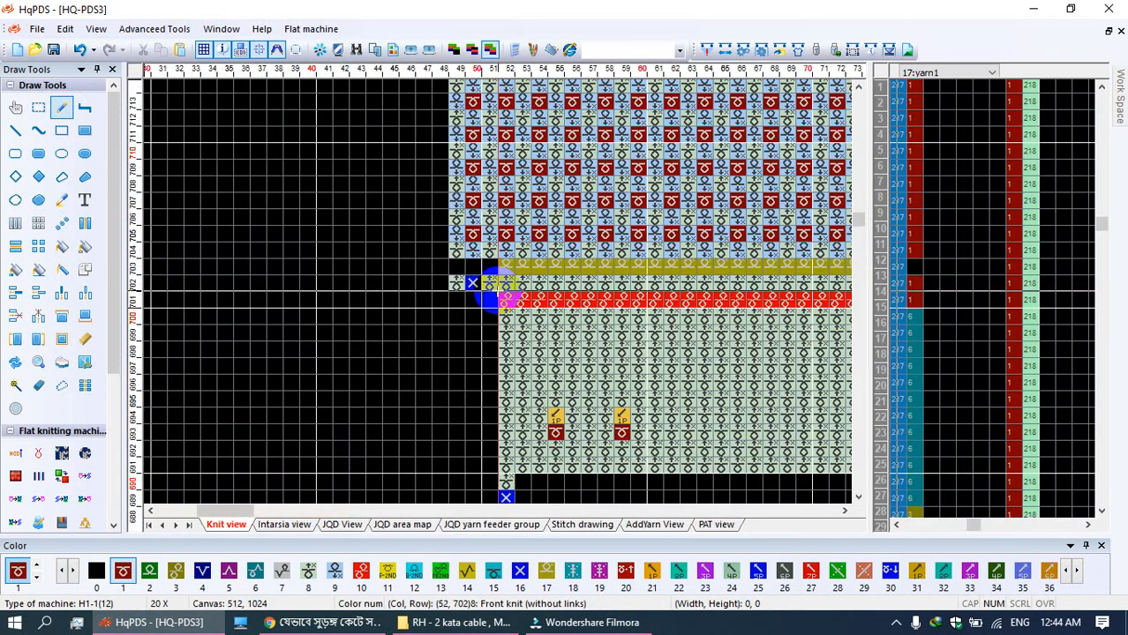
{"action": "left_click_drag", "start_coordinate": [495, 339], "coordinate": [365, 227]}
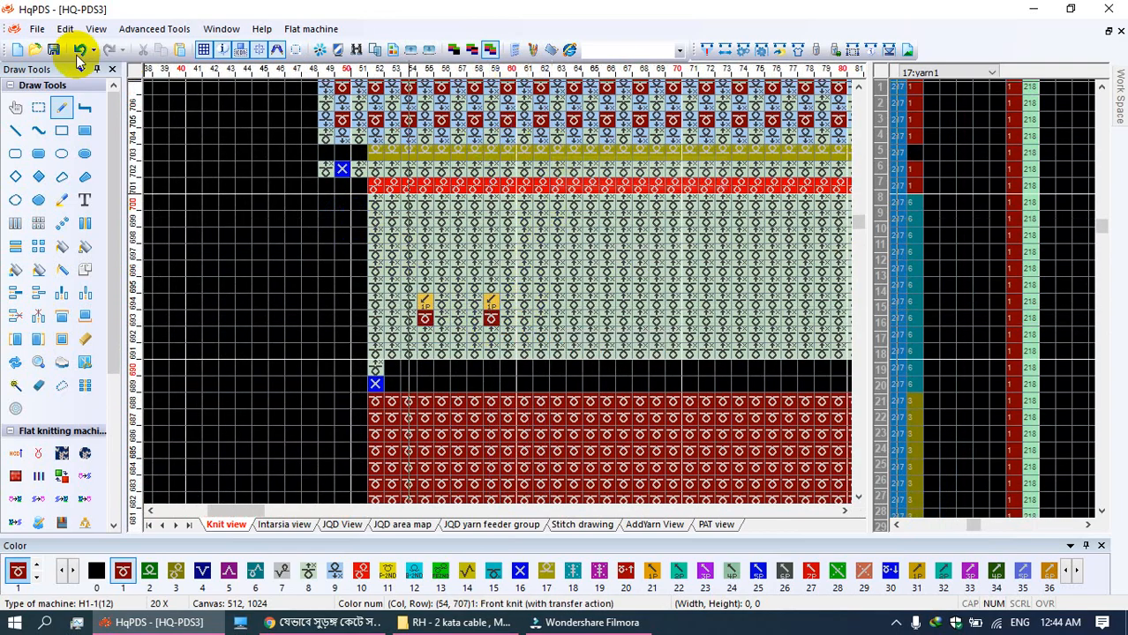
Step: Save the pattern as 09-S in the A09 folder on the Desktop
{"action": "left_click", "coordinate": [37, 29]}
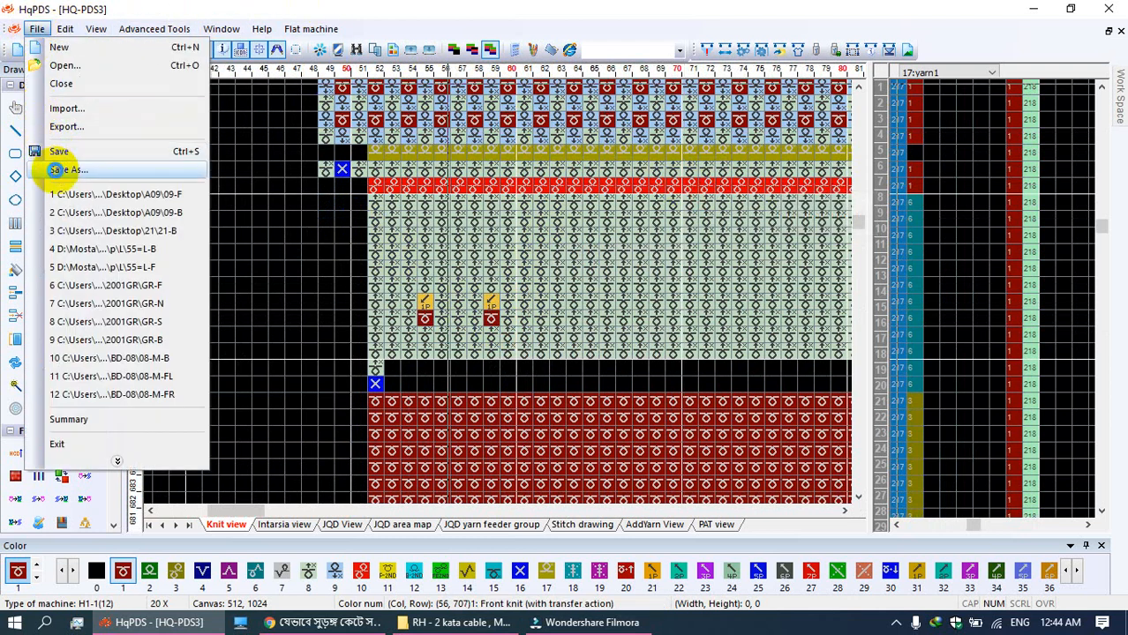
{"action": "left_click", "coordinate": [60, 169]}
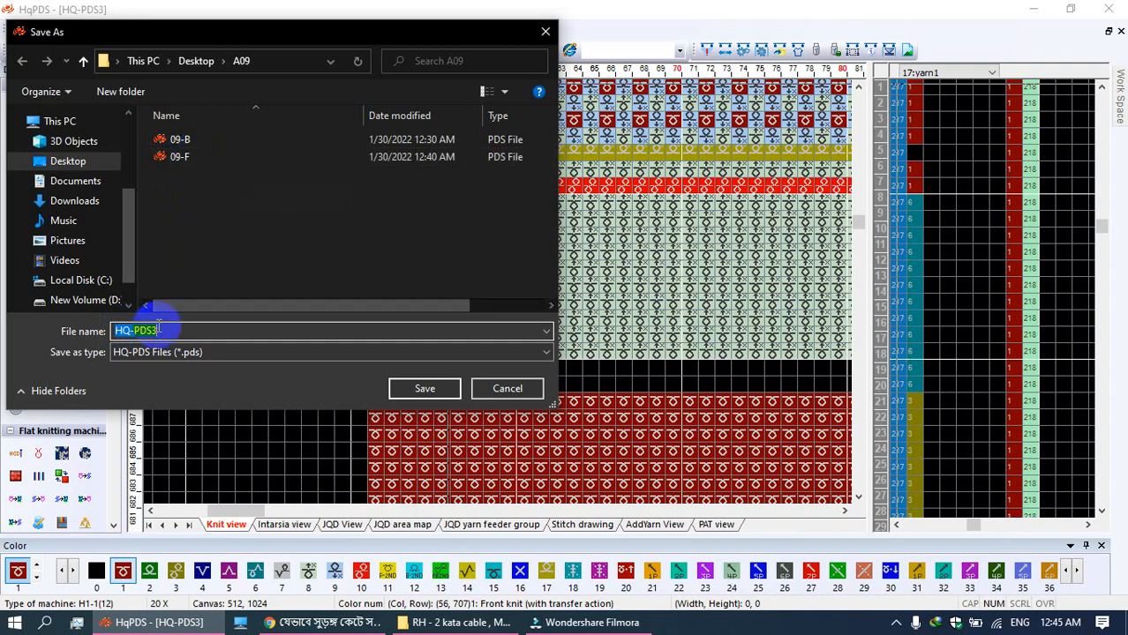
{"action": "left_click", "coordinate": [175, 157]}
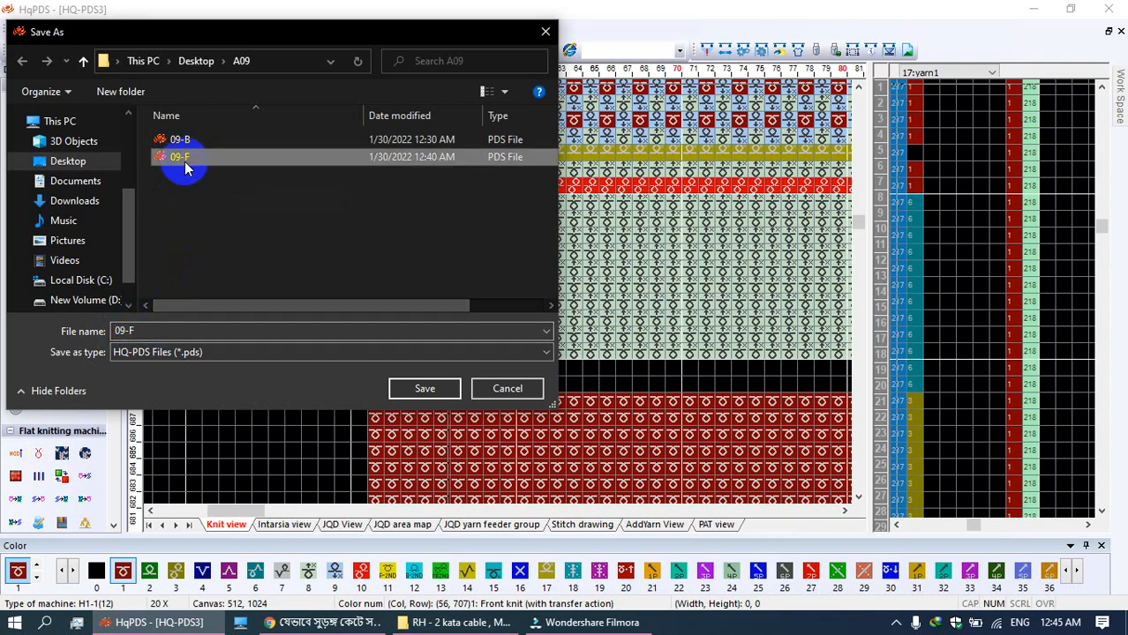
{"action": "double_click", "coordinate": [164, 331]}
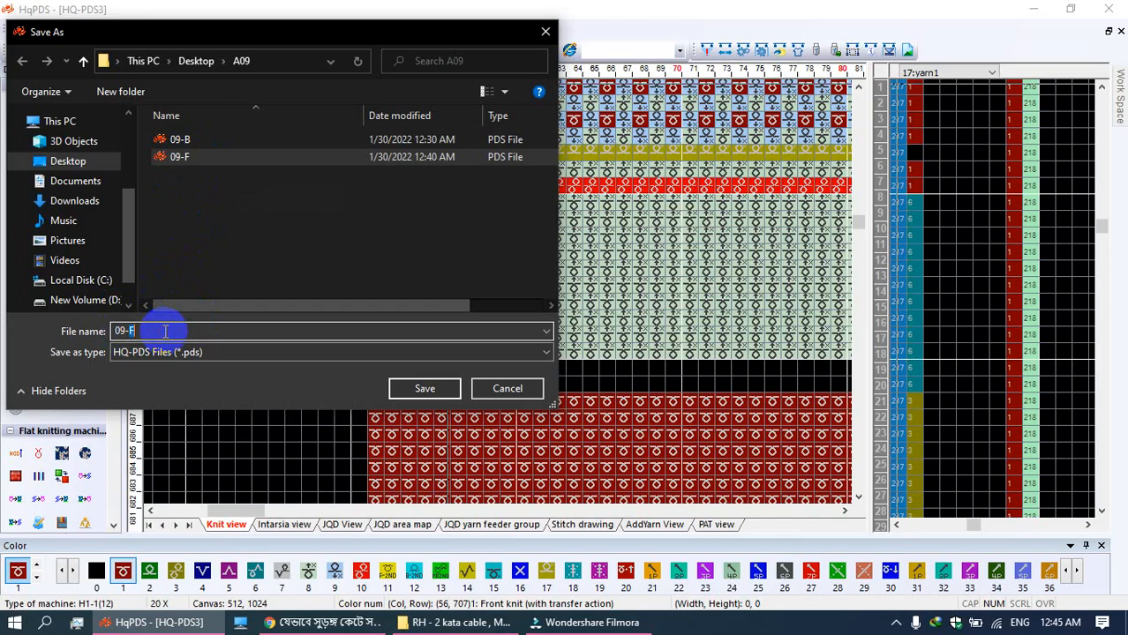
{"action": "double_click", "coordinate": [160, 331]}
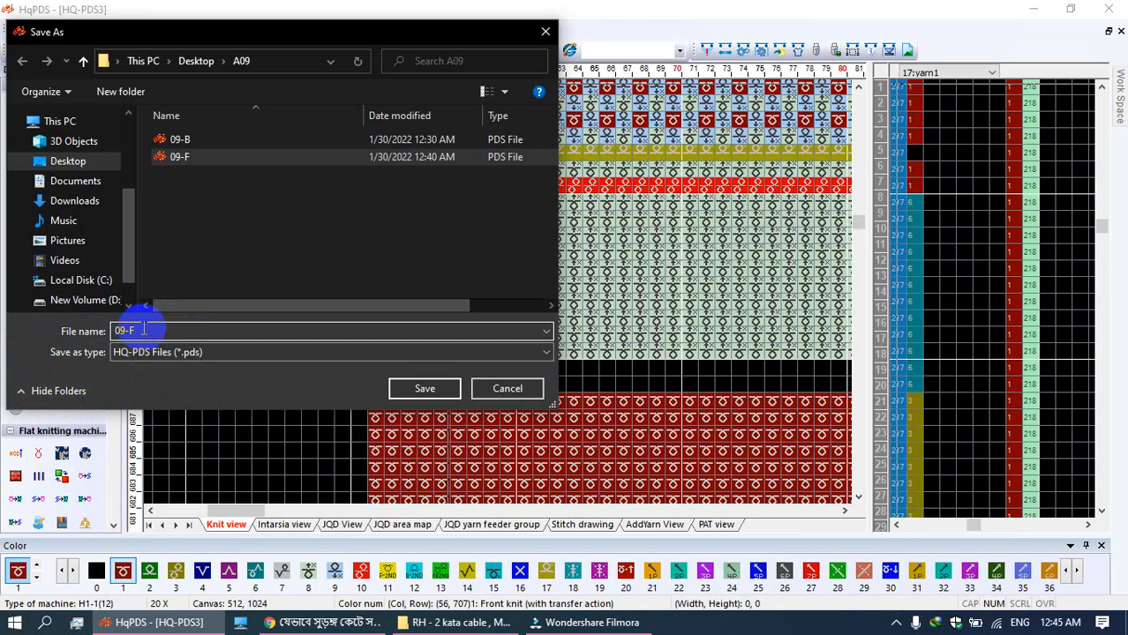
{"action": "type", "text": "09-"}
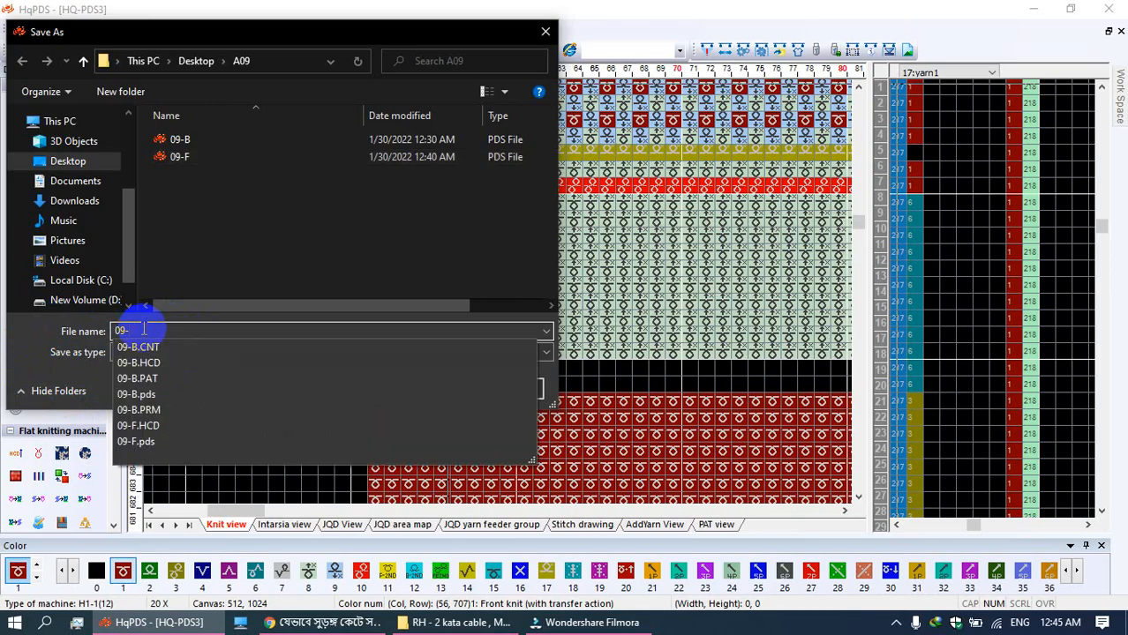
{"action": "type", "text": "S"}
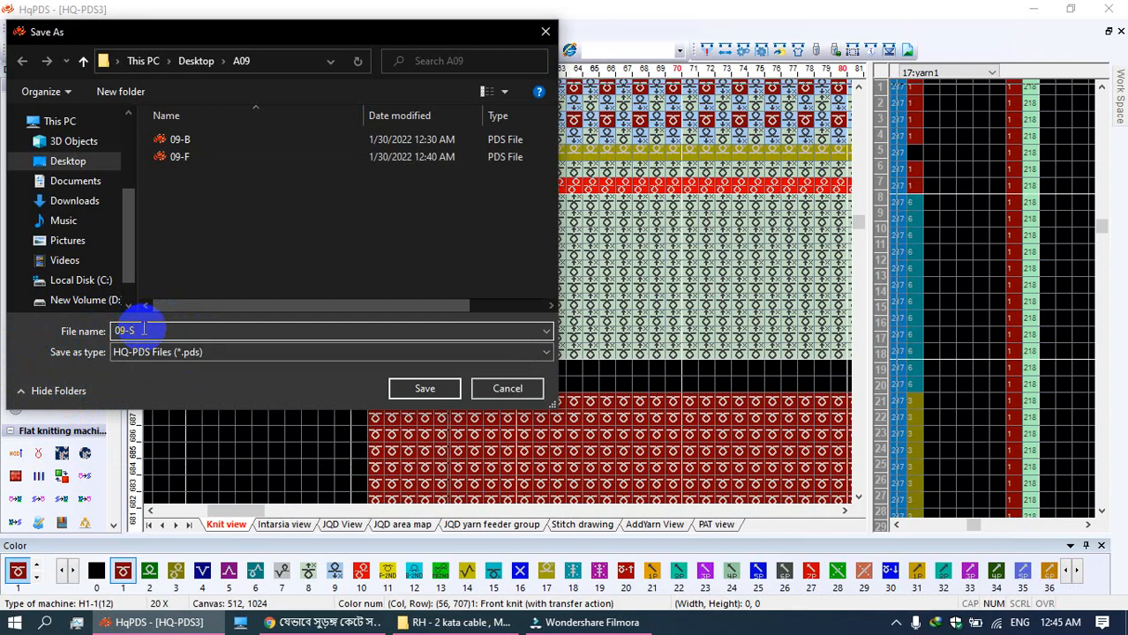
{"action": "left_click", "coordinate": [430, 390]}
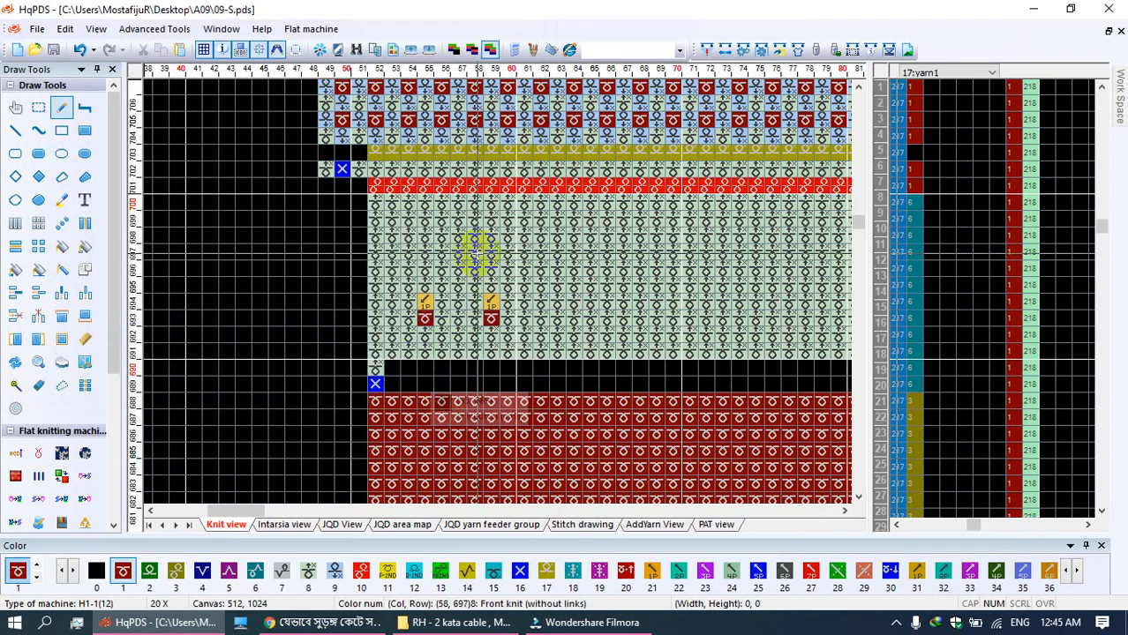
Step: Fill the knitting rows automatically with alternating 2 and 1 values, and set the knot cells on row 677 to 6 and 1
{"action": "left_click", "coordinate": [725, 50]}
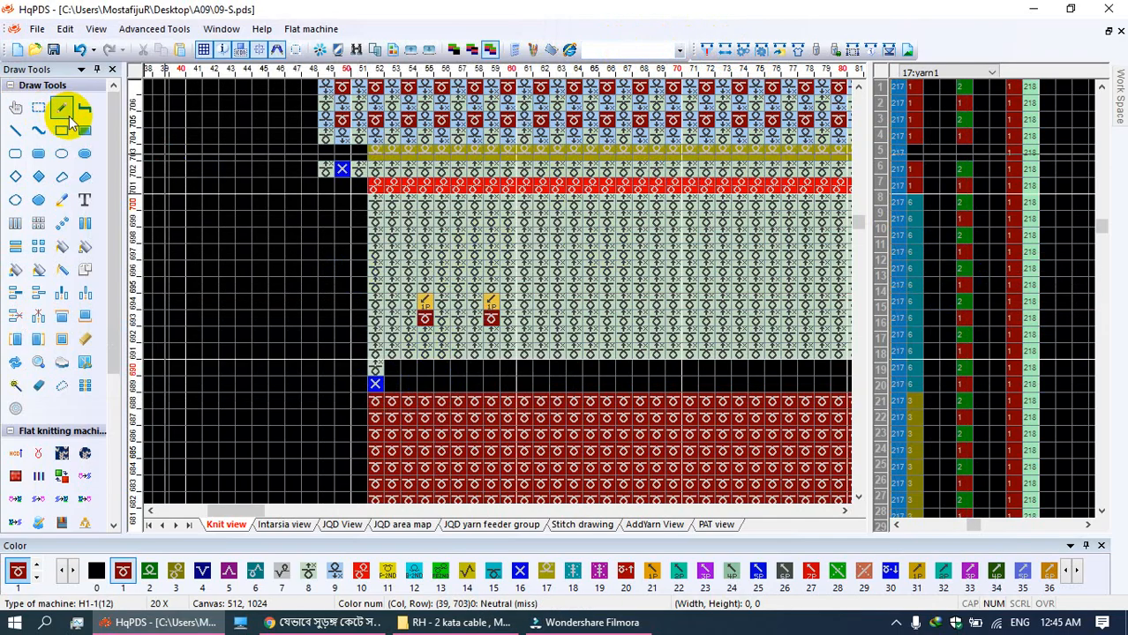
{"action": "left_click", "coordinate": [255, 570]}
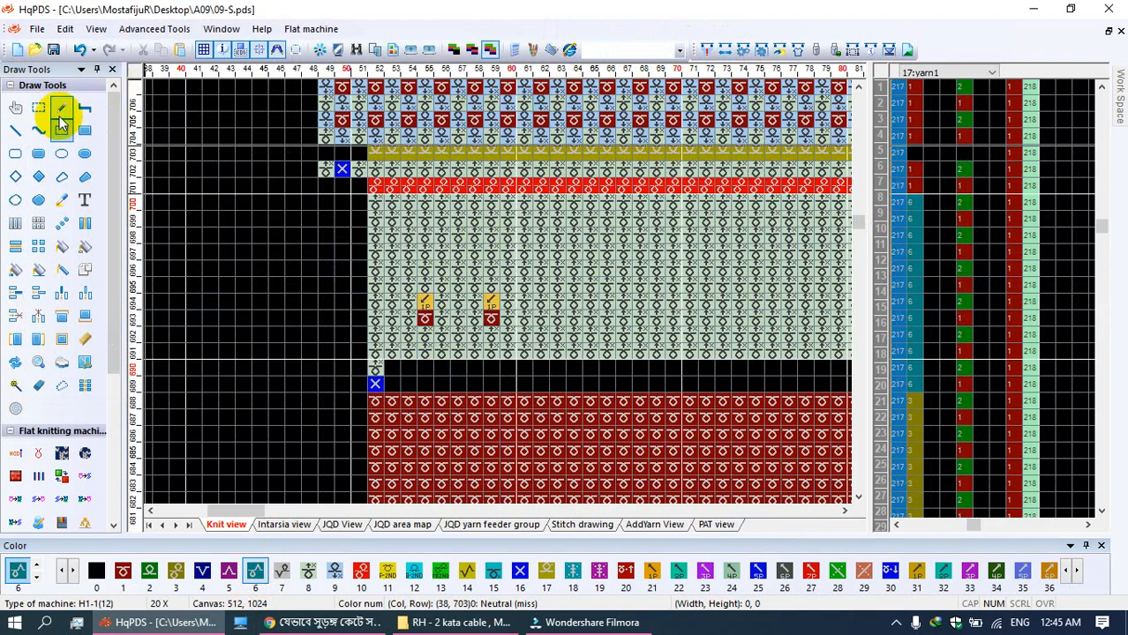
{"action": "left_click", "coordinate": [976, 269]}
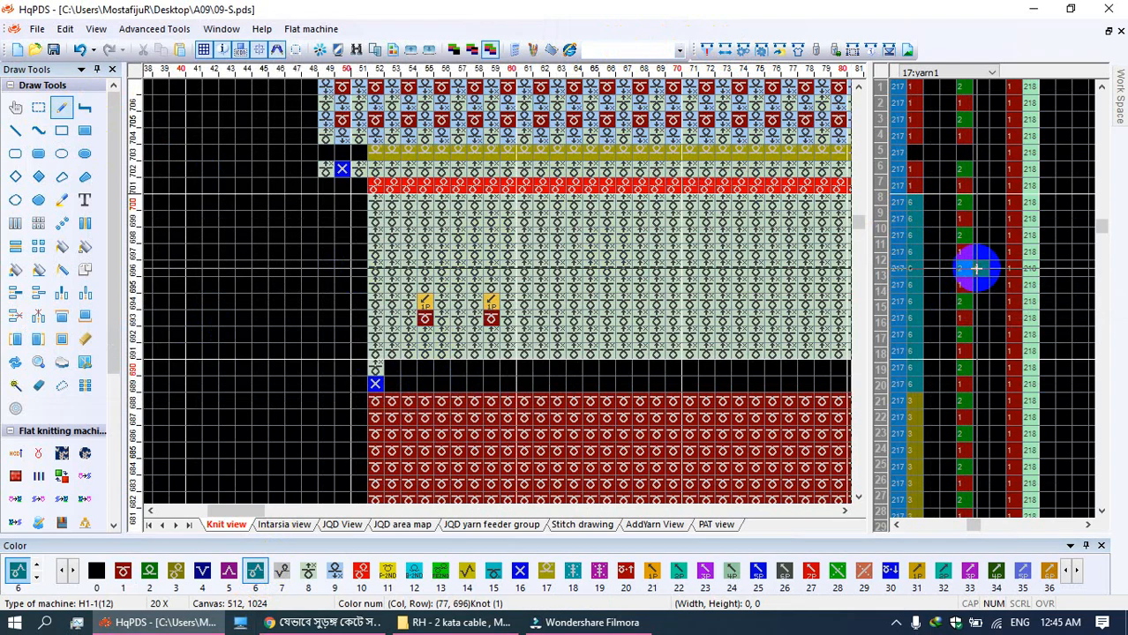
{"action": "left_click", "coordinate": [78, 51]}
{"action": "left_click_drag", "start_coordinate": [524, 373], "coordinate": [460, 144]}
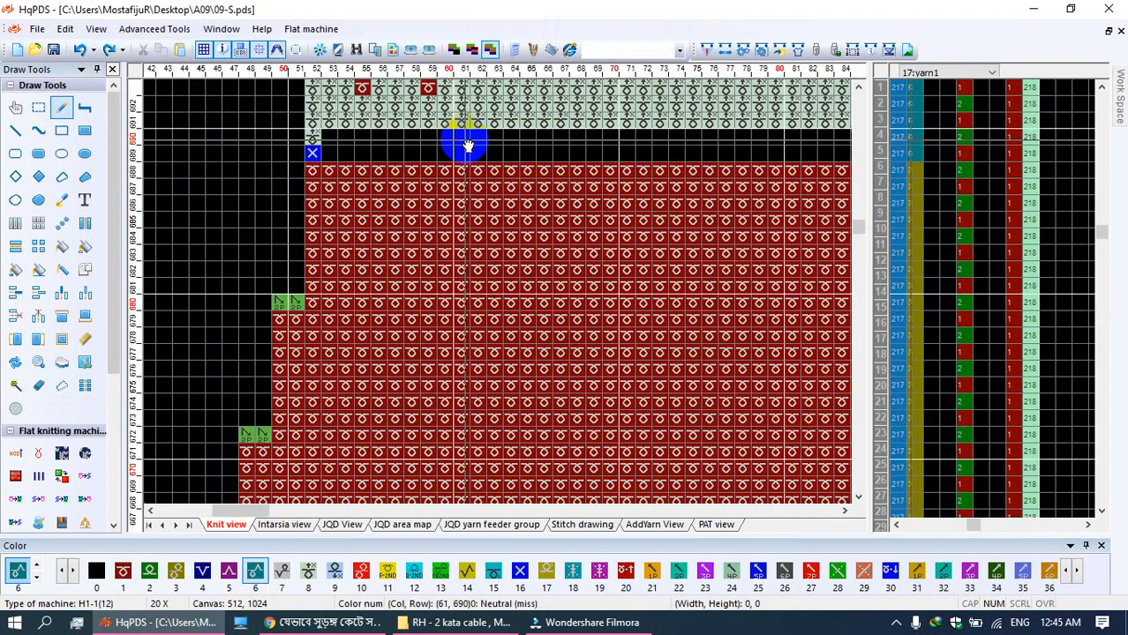
{"action": "left_click", "coordinate": [976, 352]}
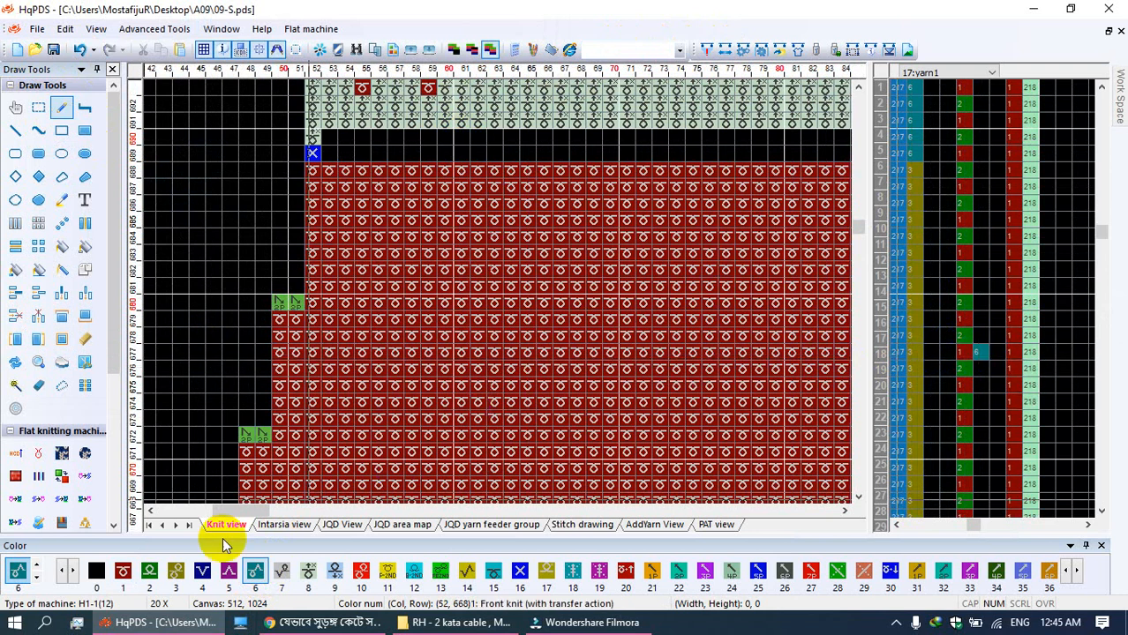
{"action": "left_click", "coordinate": [122, 582]}
{"action": "left_click", "coordinate": [994, 352]}
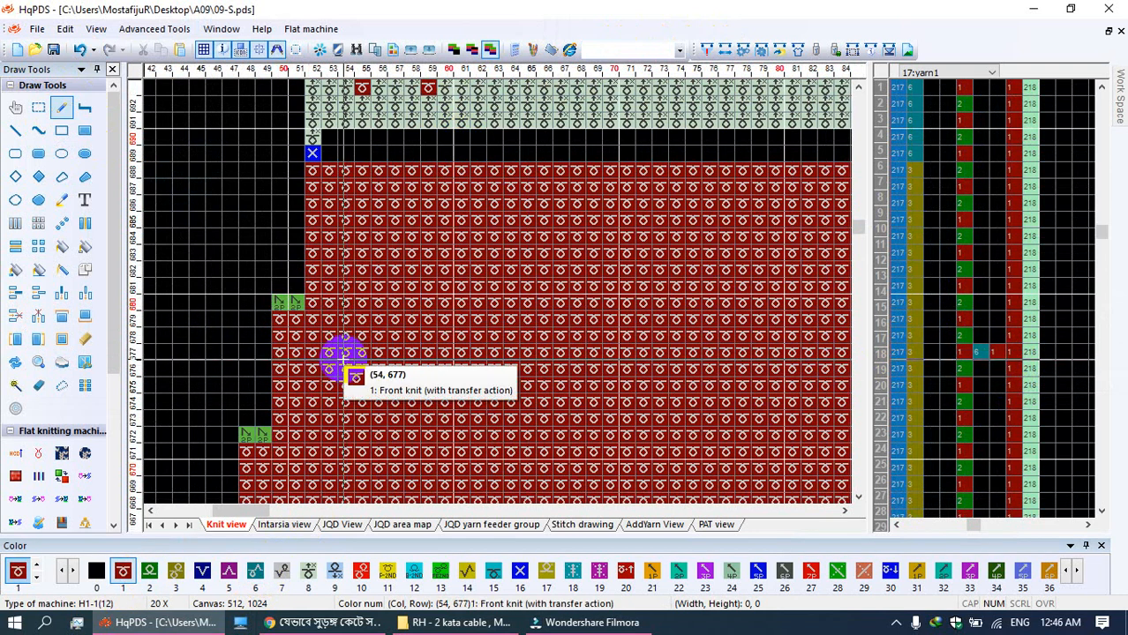
Step: Compile the sleeve pattern after reviewing the automatic processing options, and dismiss the compiling report
{"action": "left_click", "coordinate": [710, 51]}
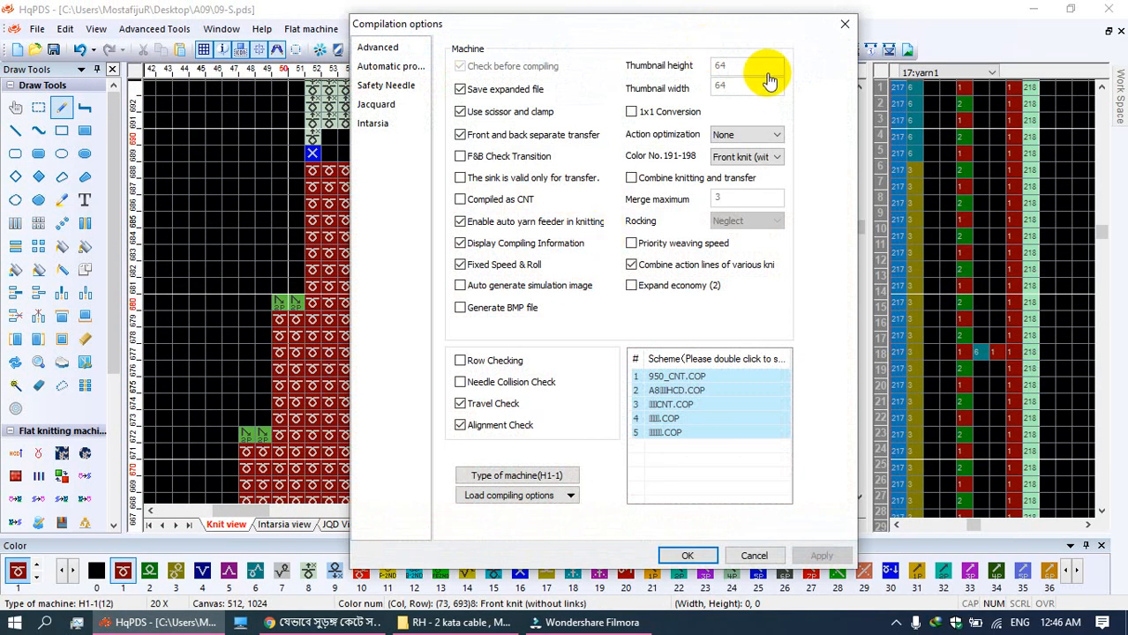
{"action": "left_click", "coordinate": [368, 75]}
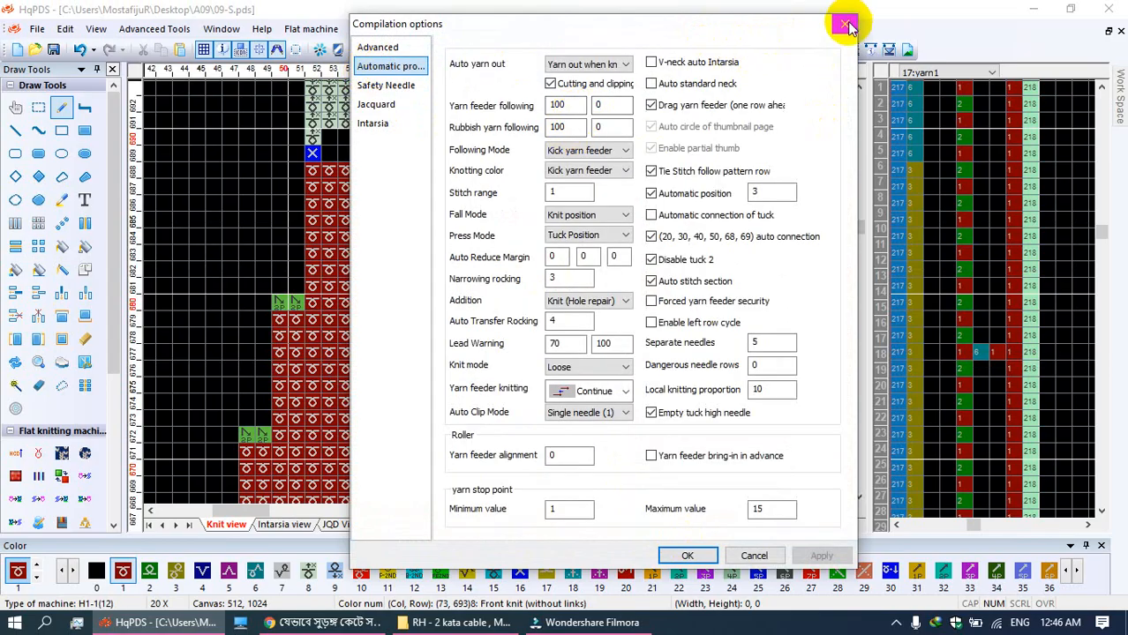
{"action": "left_click", "coordinate": [680, 554]}
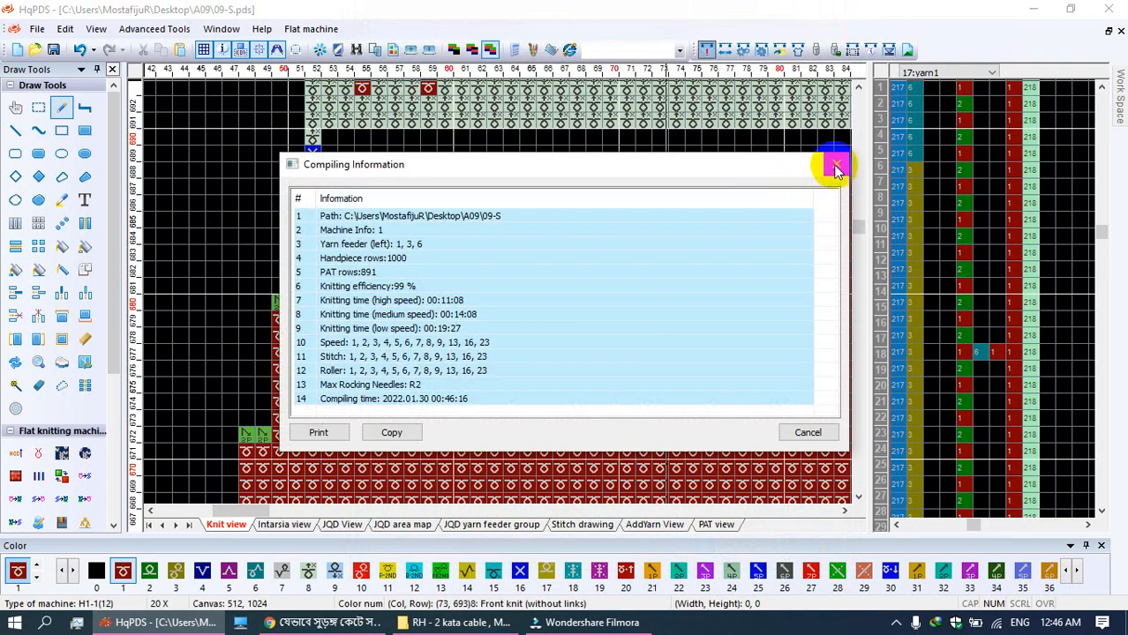
{"action": "left_click", "coordinate": [837, 166]}
Step: Open the expanded pattern and examine the yarn feeder positions along the sleeve edge up to the start of the waste yarn
{"action": "key", "text": "/"}
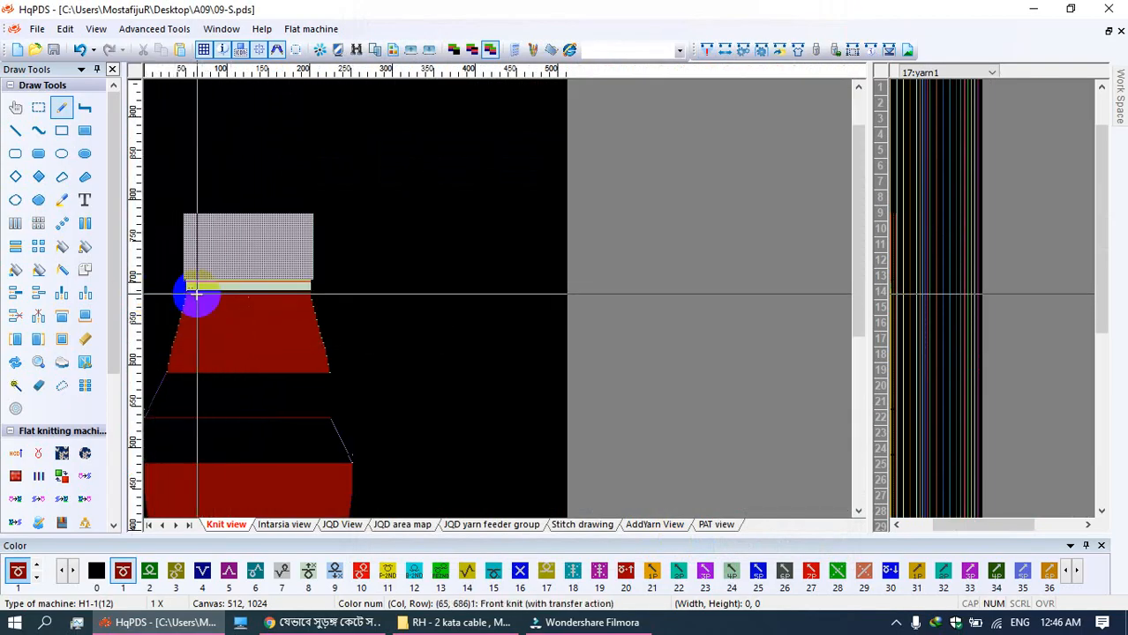
{"action": "left_click", "coordinate": [19, 456]}
{"action": "left_click_drag", "start_coordinate": [201, 171], "coordinate": [181, 237]}
{"action": "scroll", "coordinate": [161, 208], "scroll_direction": "up", "scroll_amount": 5}
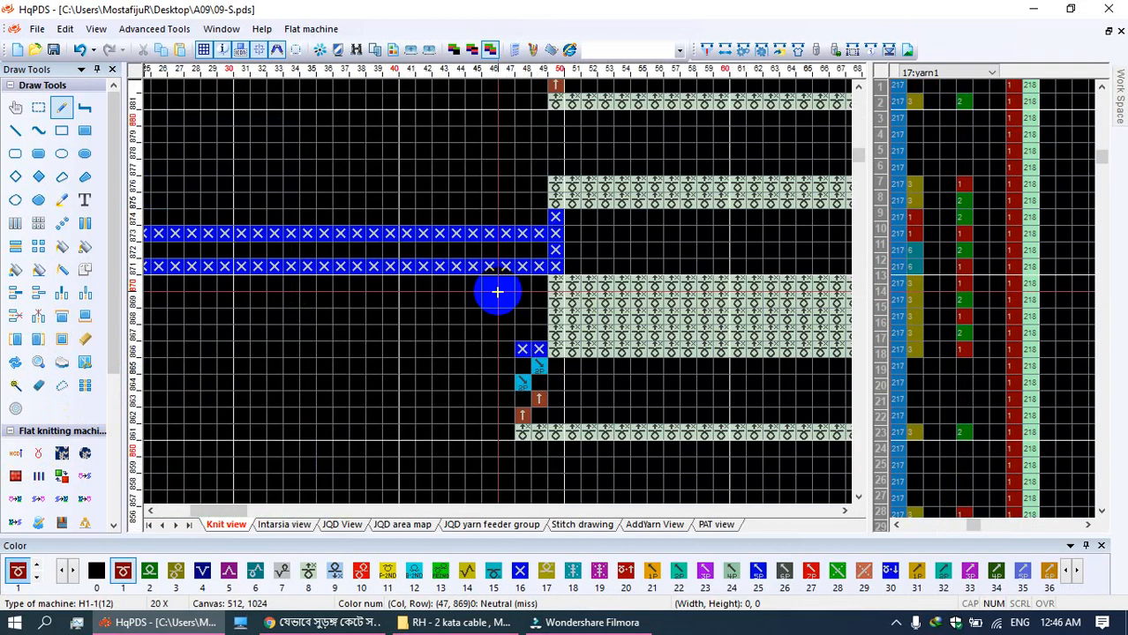
{"action": "left_click_drag", "start_coordinate": [478, 192], "coordinate": [637, 421]}
{"action": "left_click_drag", "start_coordinate": [536, 232], "coordinate": [552, 437]}
{"action": "left_click_drag", "start_coordinate": [577, 207], "coordinate": [535, 413]}
{"action": "left_click_drag", "start_coordinate": [567, 328], "coordinate": [550, 383]}
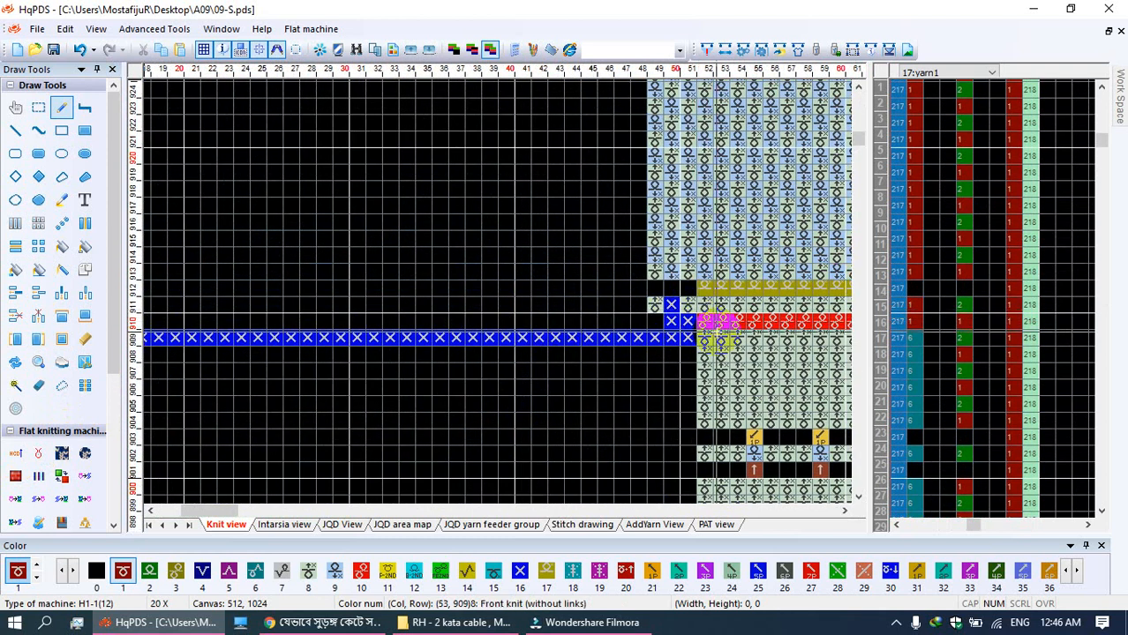
{"action": "left_click_drag", "start_coordinate": [661, 356], "coordinate": [410, 360]}
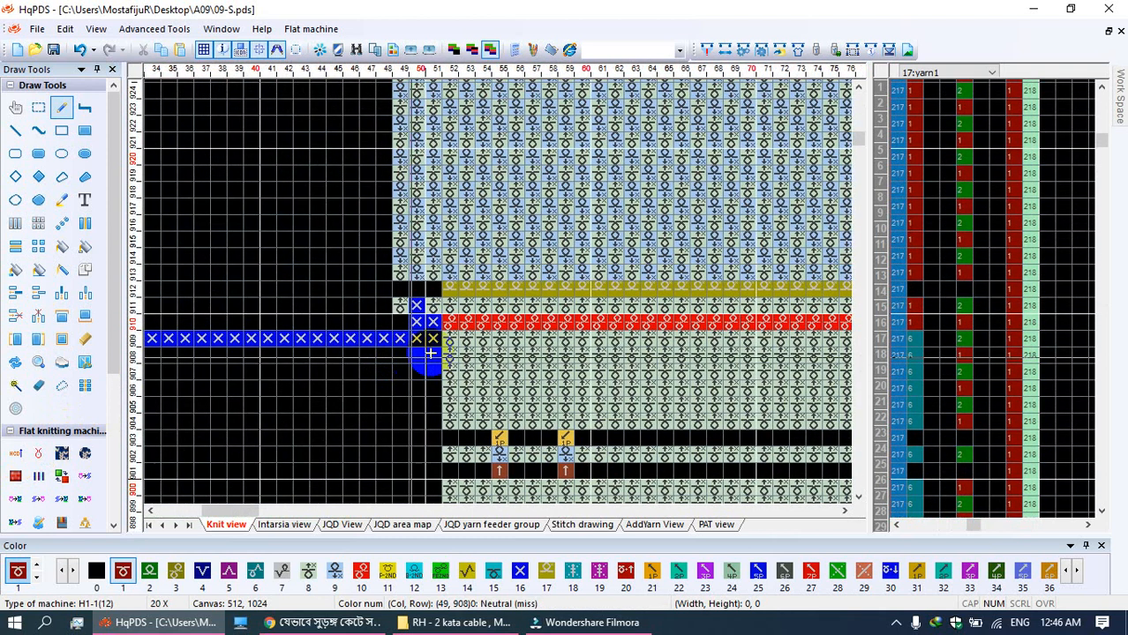
Step: Undo the pattern expansion and fill columns 49–51 of rows 701–704 beside the waste yarn start with color 0
{"action": "left_click", "coordinate": [79, 49]}
{"action": "scroll", "coordinate": [362, 132], "scroll_direction": "down", "scroll_amount": 6}
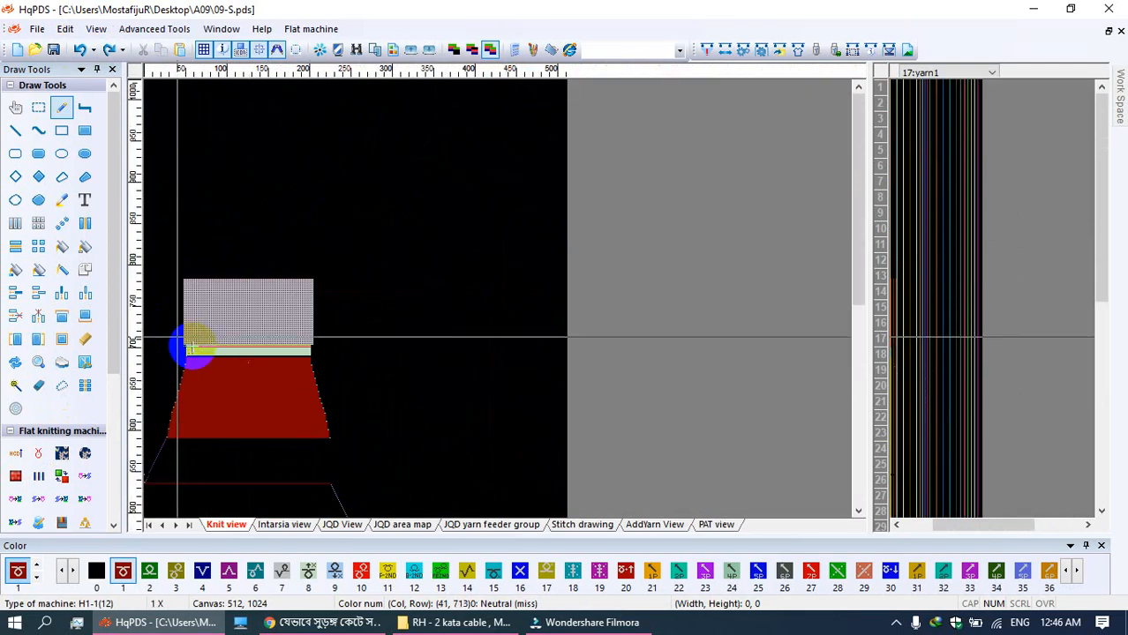
{"action": "scroll", "coordinate": [168, 335], "scroll_direction": "up", "scroll_amount": 6}
{"action": "left_click", "coordinate": [78, 140]}
{"action": "right_click", "coordinate": [249, 147]}
{"action": "left_click", "coordinate": [254, 158]}
{"action": "left_click_drag", "start_coordinate": [339, 268], "coordinate": [302, 312]}
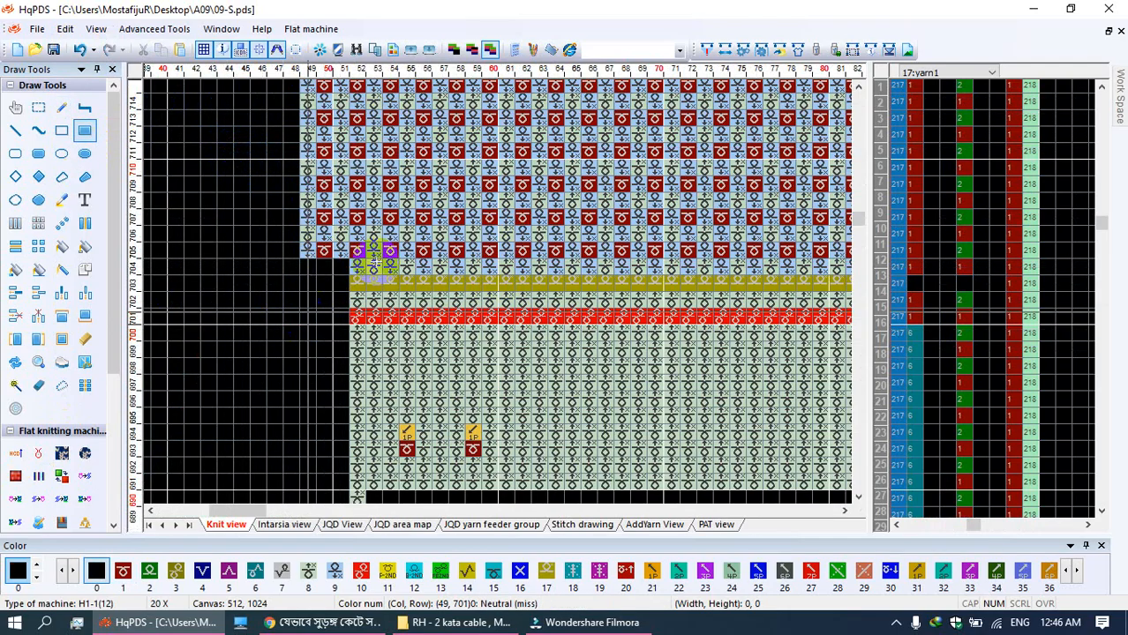
Step: Compile the sleeve pattern again, check the max rocking needles entry in the compiling report, and dismiss the report
{"action": "left_click", "coordinate": [712, 53]}
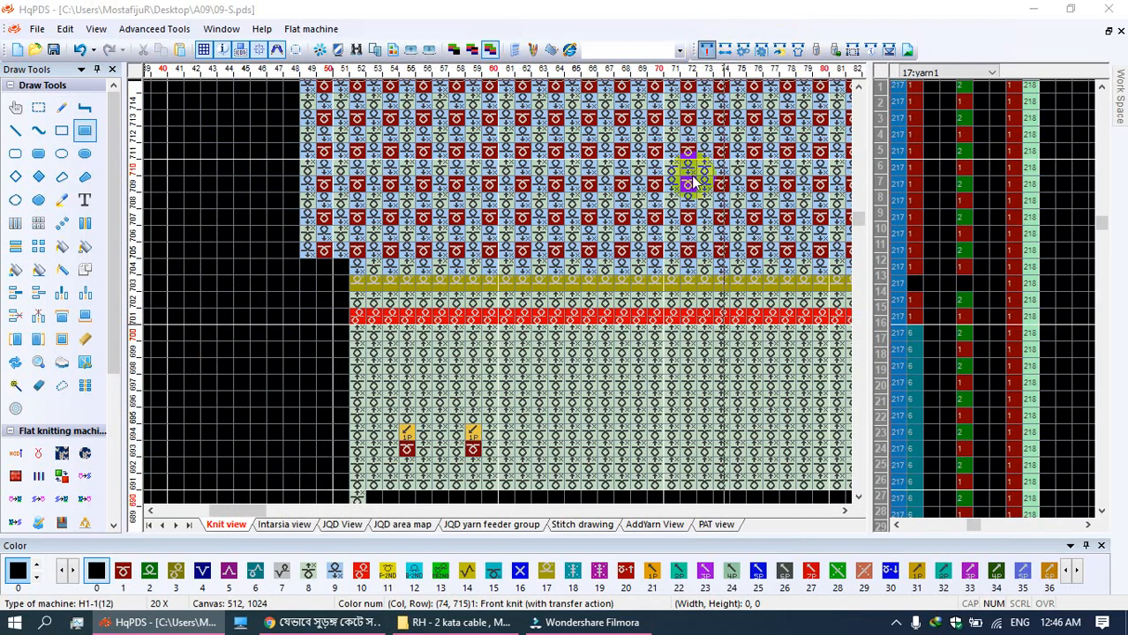
{"action": "left_click", "coordinate": [679, 549]}
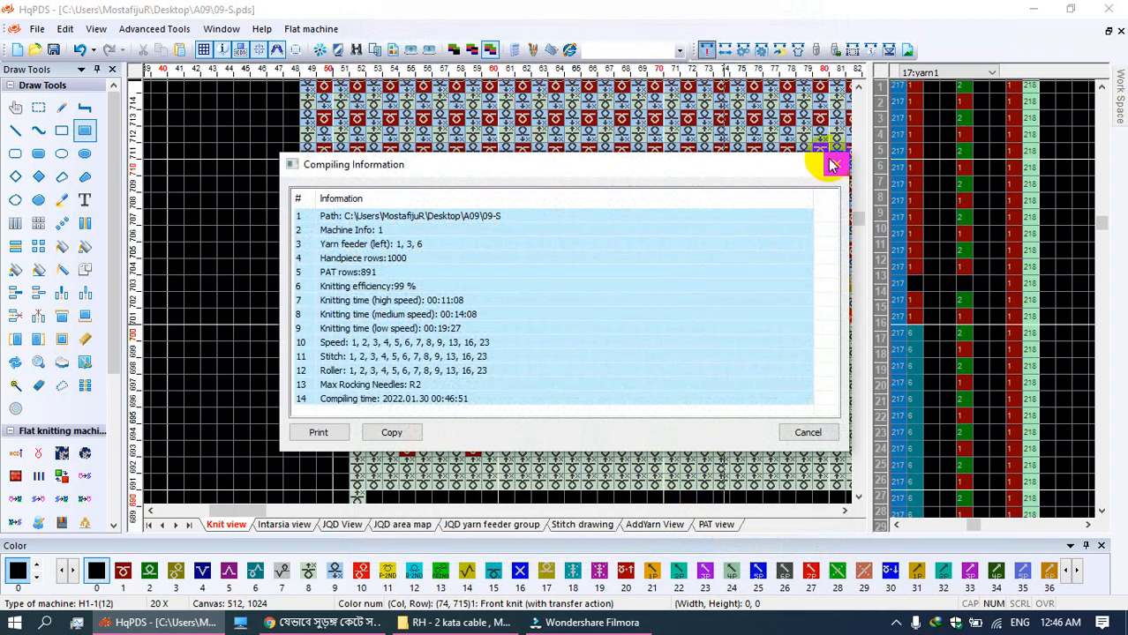
{"action": "left_click", "coordinate": [416, 386]}
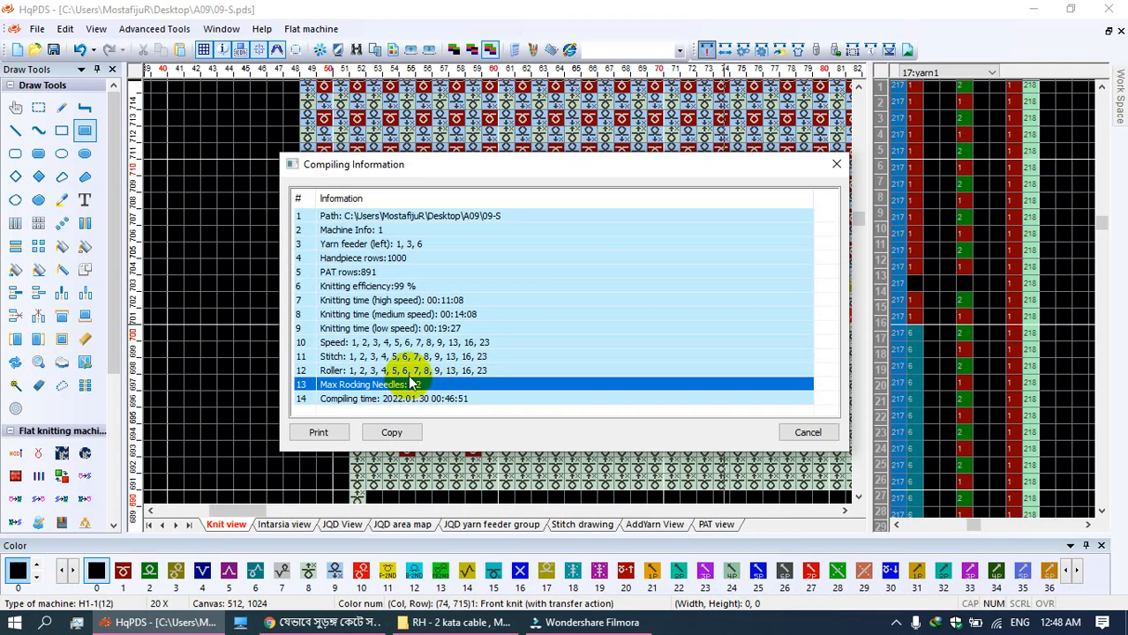
{"action": "left_click", "coordinate": [835, 164]}
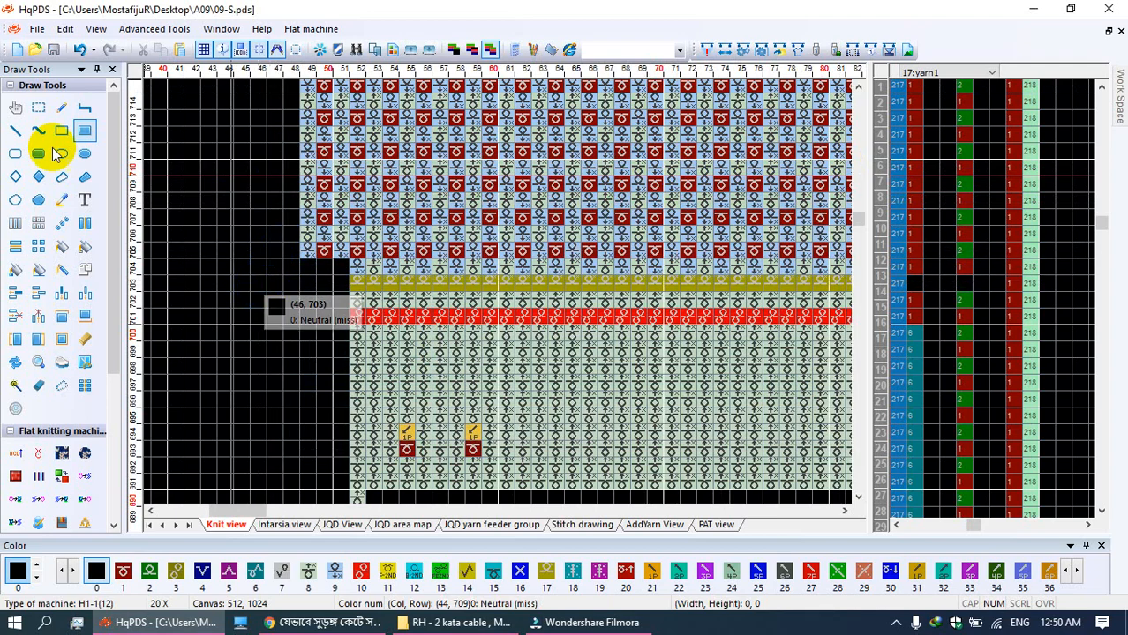
Step: Create a new blank pattern, look at the open 09-B pattern, and return to the blank one
{"action": "left_click", "coordinate": [18, 50]}
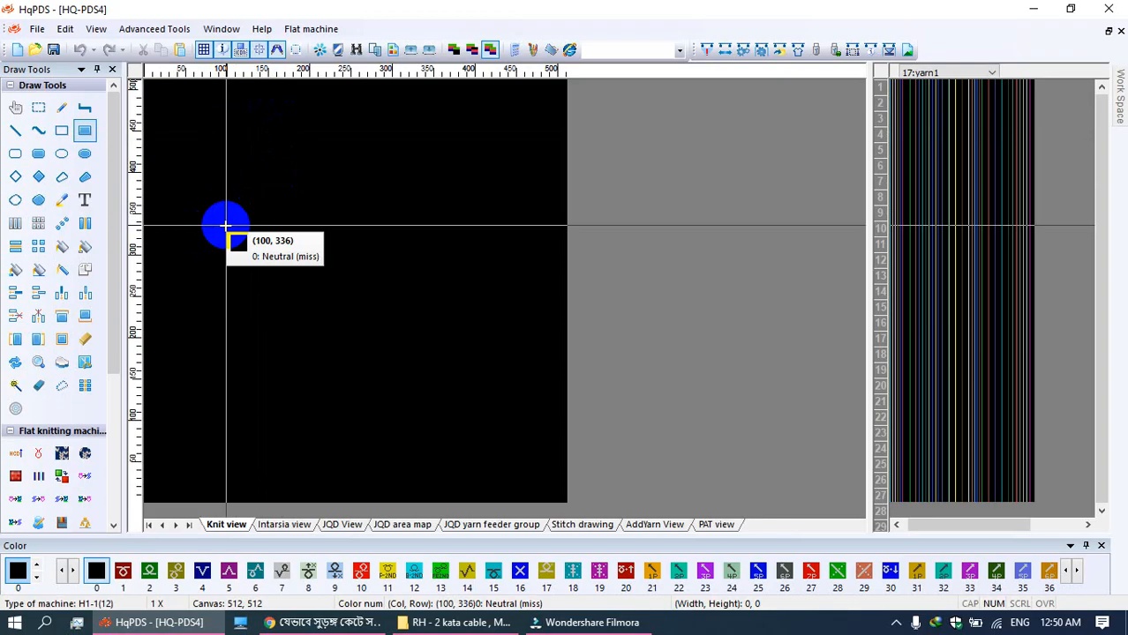
{"action": "left_click", "coordinate": [222, 29]}
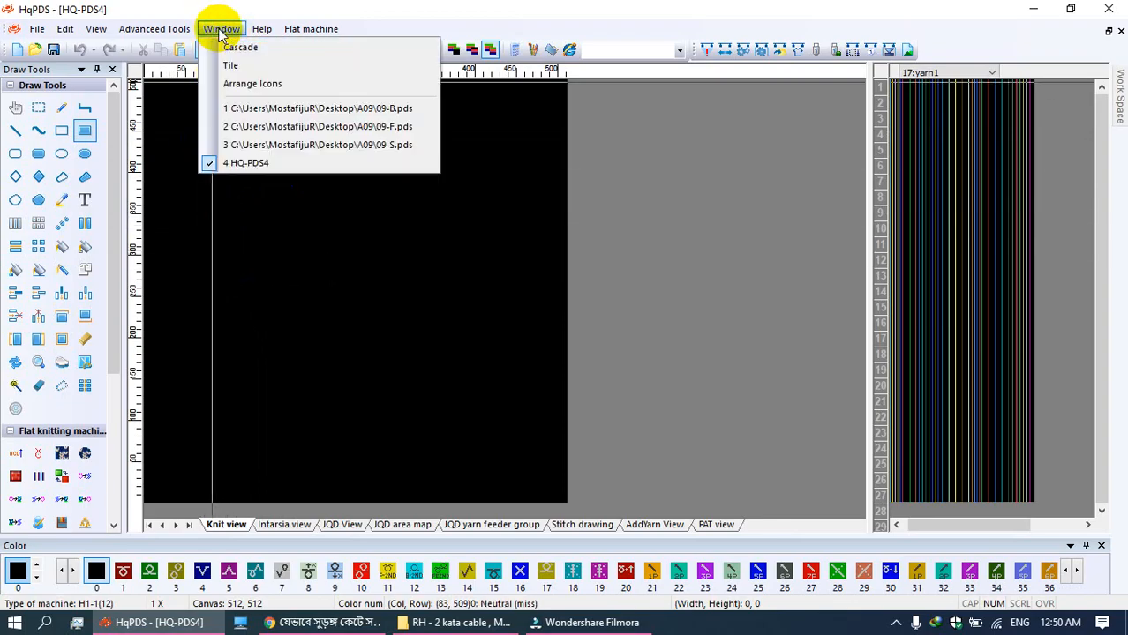
{"action": "mouse_move", "coordinate": [262, 29]}
{"action": "mouse_move", "coordinate": [221, 29]}
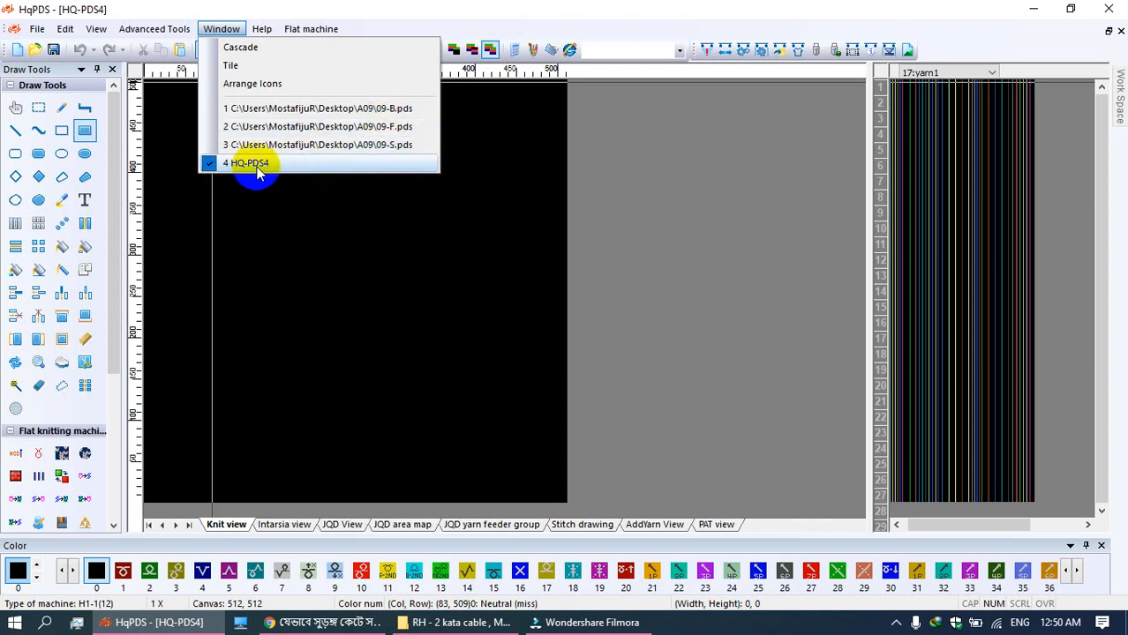
{"action": "left_click", "coordinate": [355, 112]}
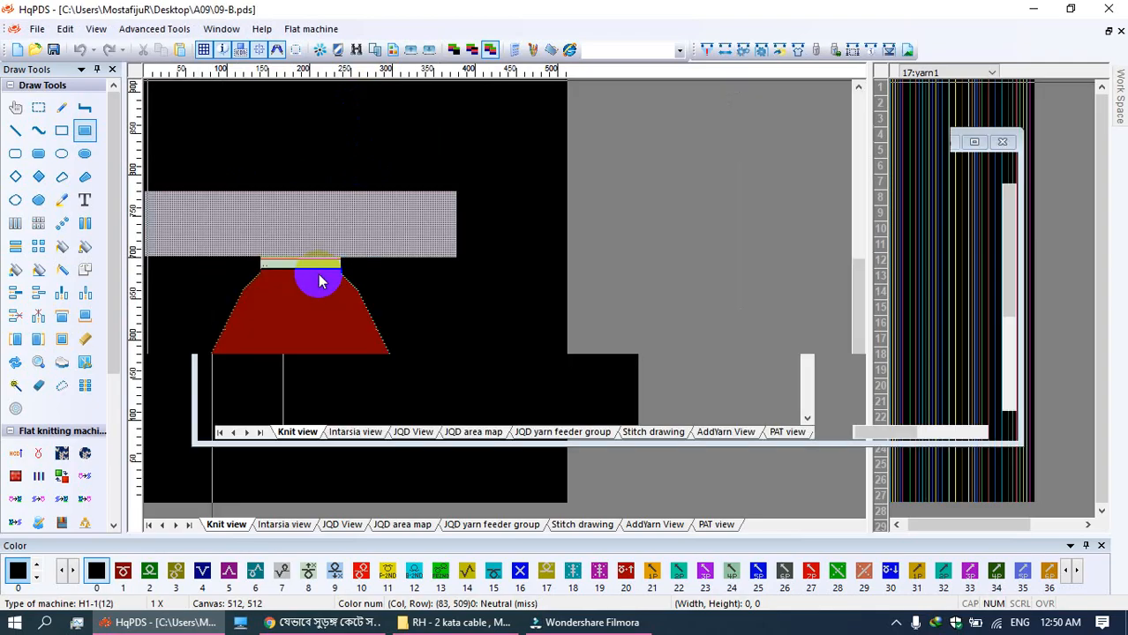
{"action": "left_click", "coordinate": [212, 34]}
{"action": "left_click", "coordinate": [262, 163]}
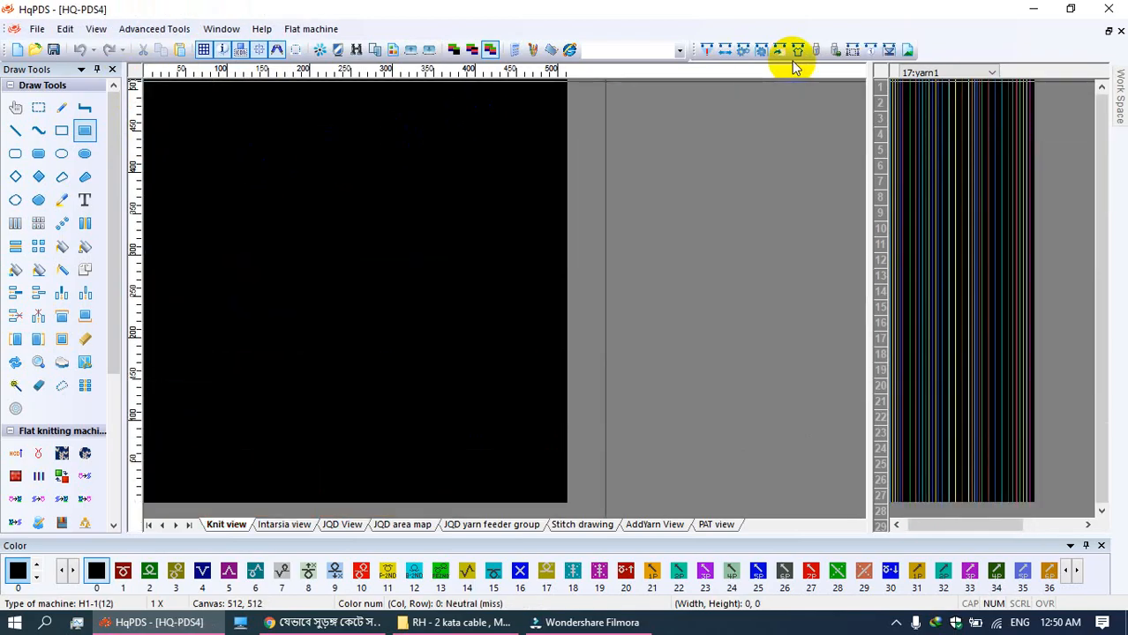
Step: Start a blank craft bill for the new pattern and set the start needles to 281
{"action": "left_click", "coordinate": [797, 53]}
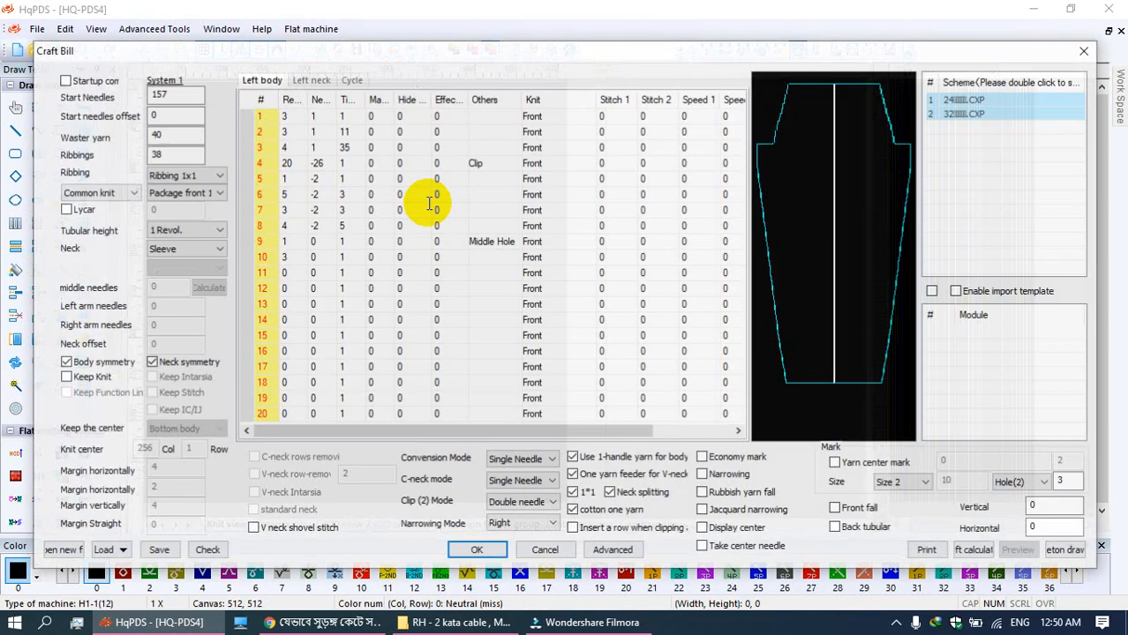
{"action": "left_click", "coordinate": [69, 554]}
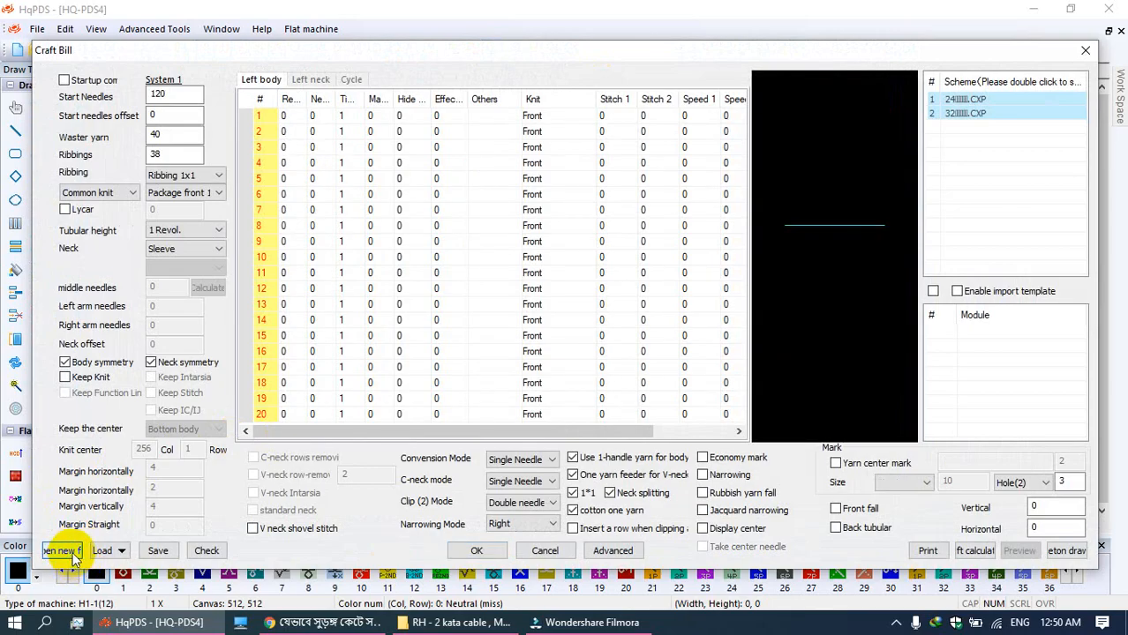
{"action": "double_click", "coordinate": [174, 95]}
{"action": "type", "text": "120"}
{"action": "left_click_drag", "start_coordinate": [177, 97], "coordinate": [114, 100]}
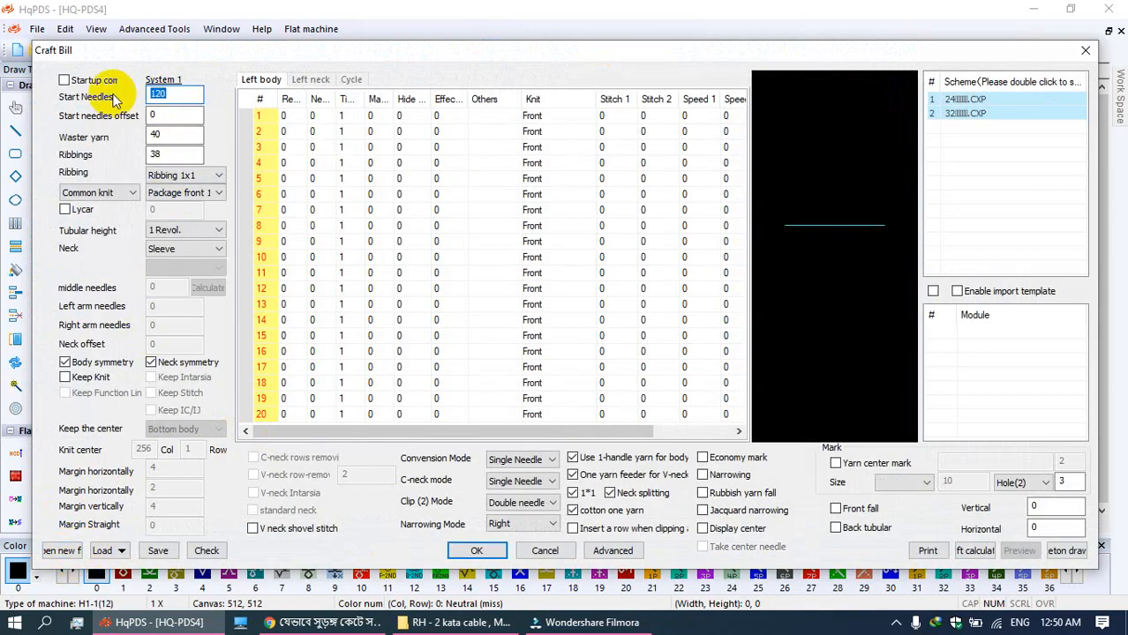
{"action": "type", "text": "281"}
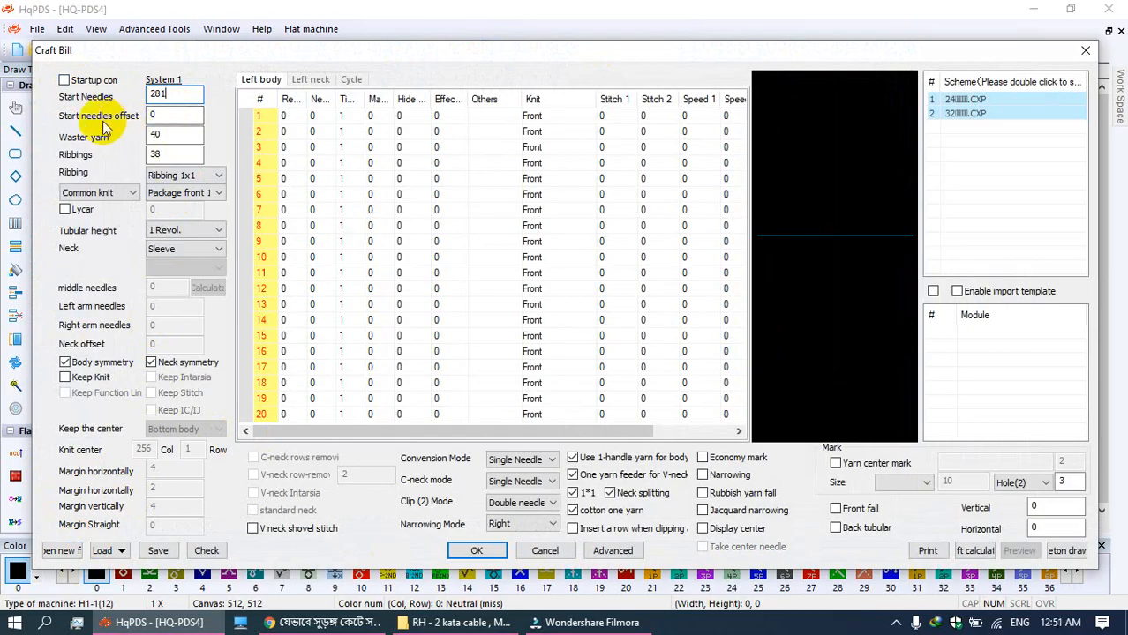
Step: Set the ribbings of the craft bill to 41
{"action": "left_click", "coordinate": [179, 119]}
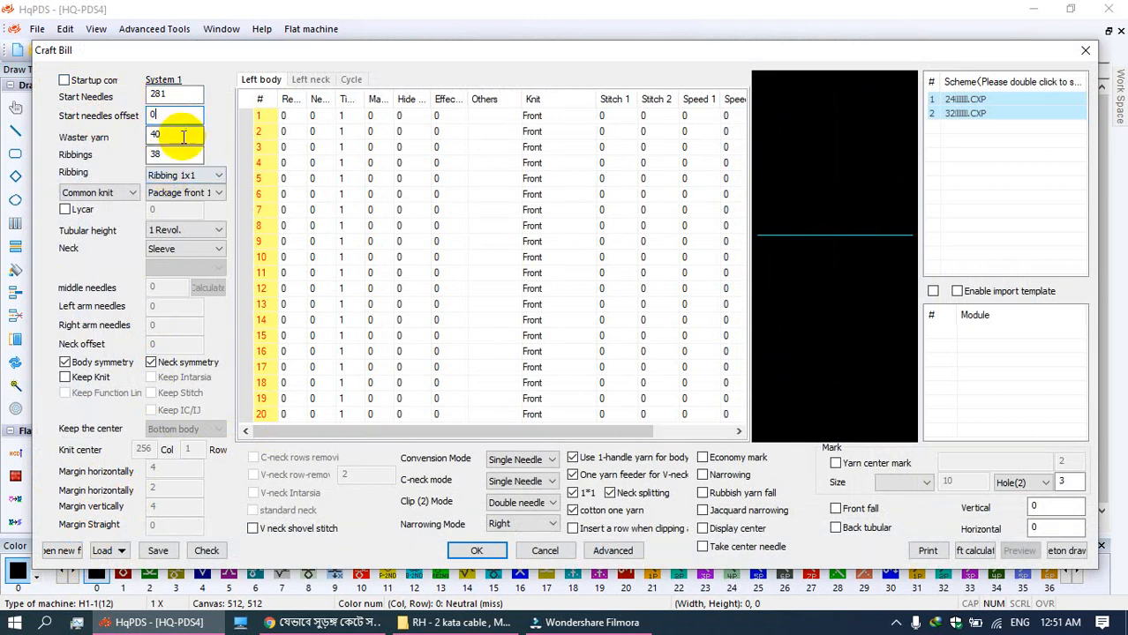
{"action": "left_click", "coordinate": [172, 154]}
{"action": "left_click_drag", "start_coordinate": [173, 154], "coordinate": [109, 156]}
{"action": "type", "text": "41"}
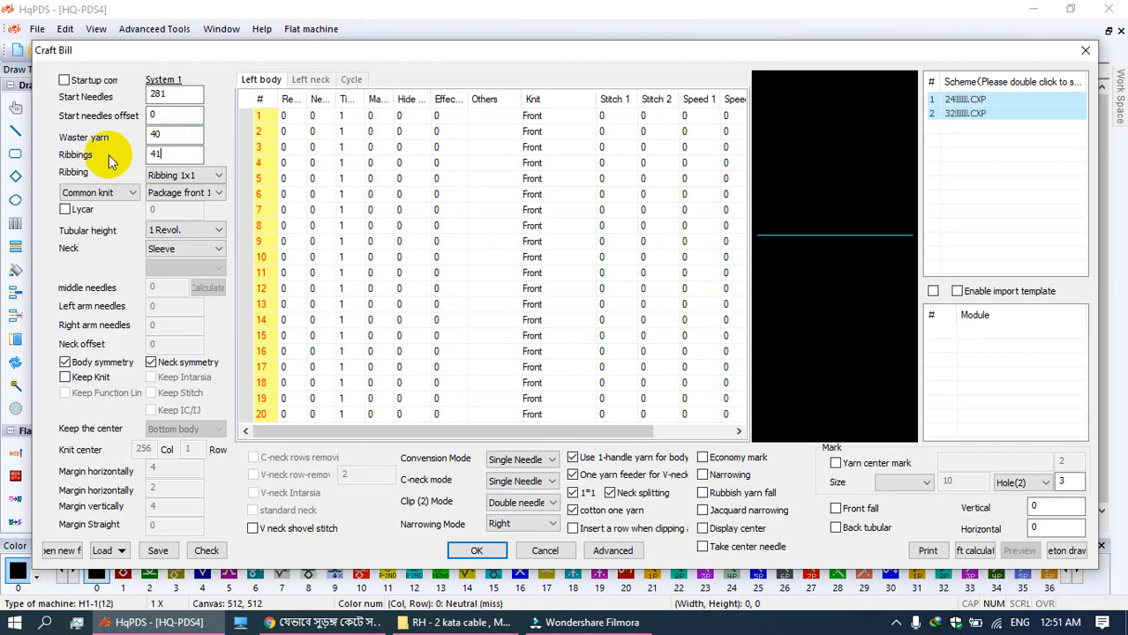
{"action": "key", "text": "Tab"}
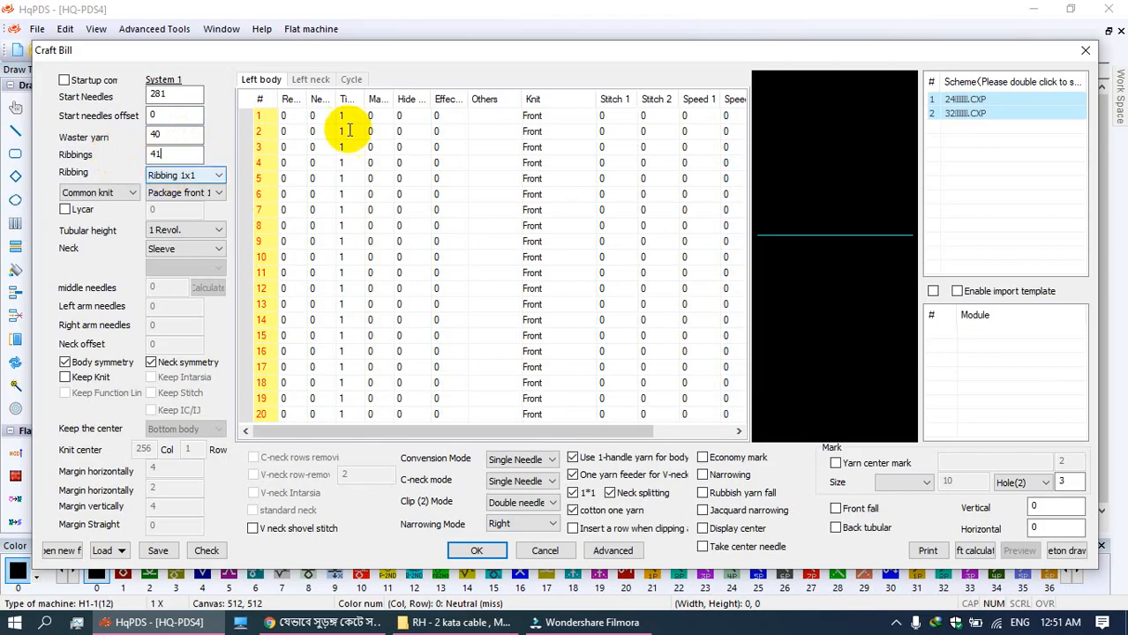
Step: Define the first left body line of the craft bill with 8 revolutions and the Ribbing F knit type
{"action": "left_click", "coordinate": [296, 116]}
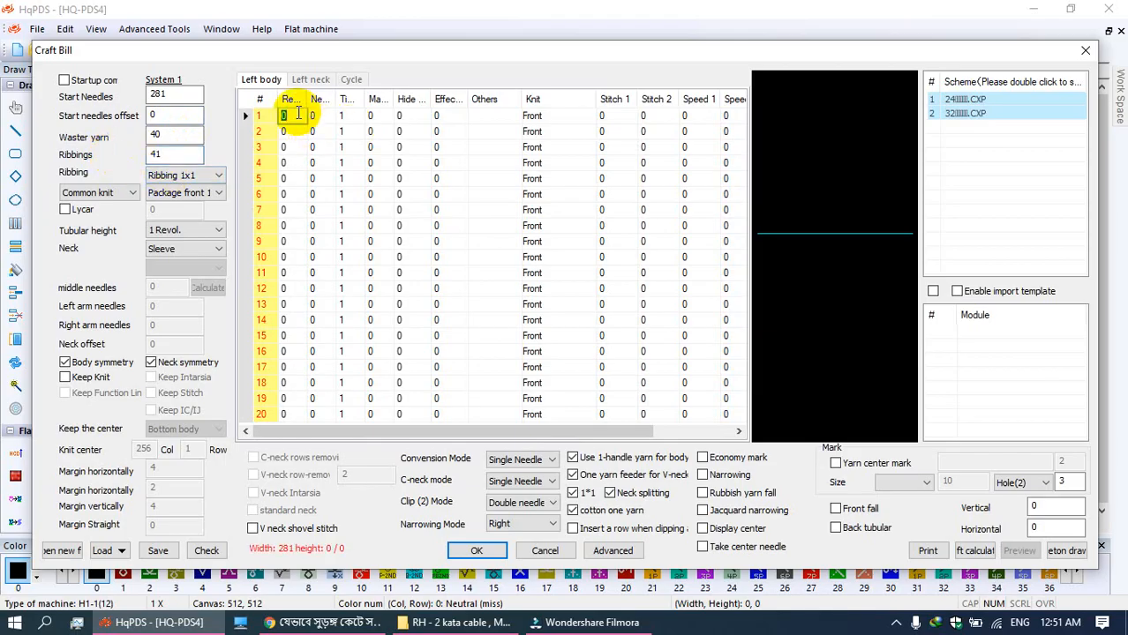
{"action": "key", "text": "Tab"}
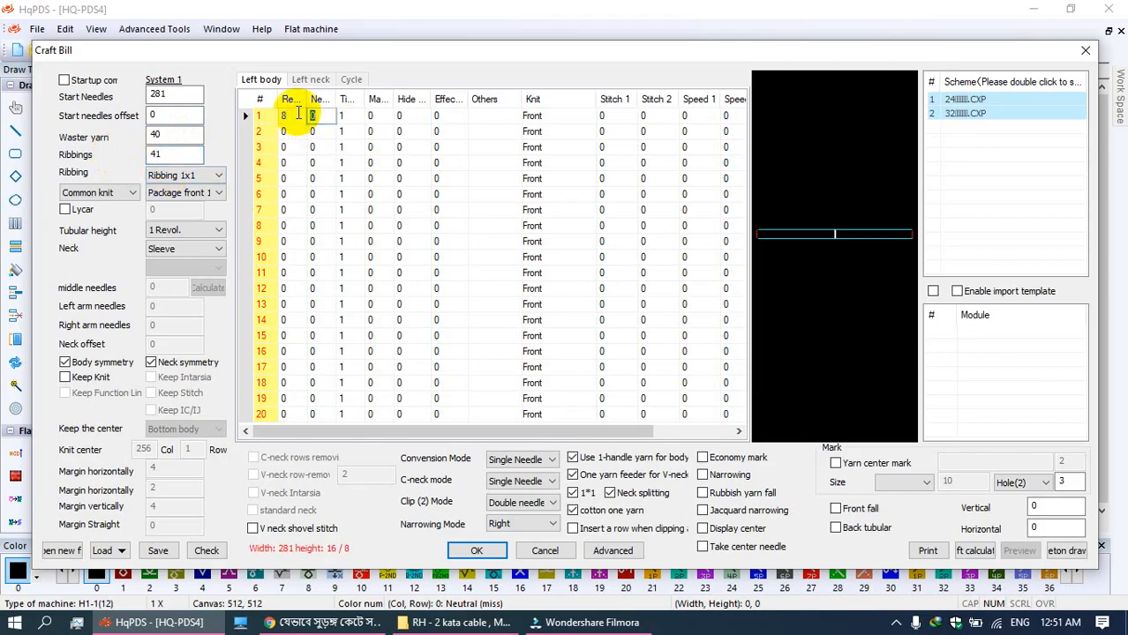
{"action": "left_click", "coordinate": [499, 116]}
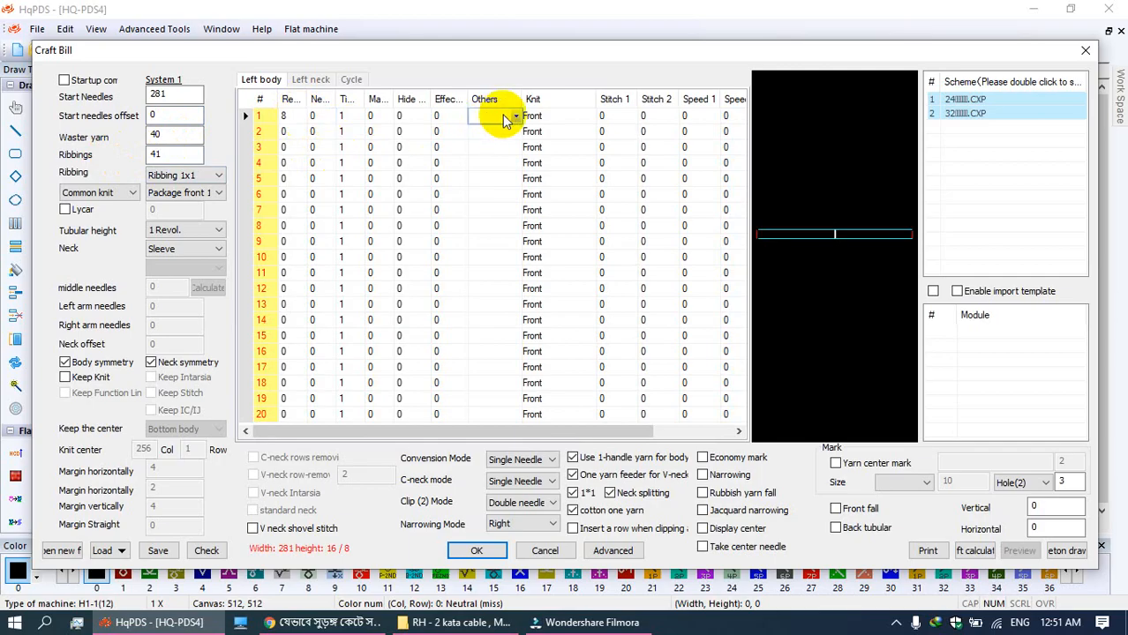
{"action": "left_click", "coordinate": [516, 119]}
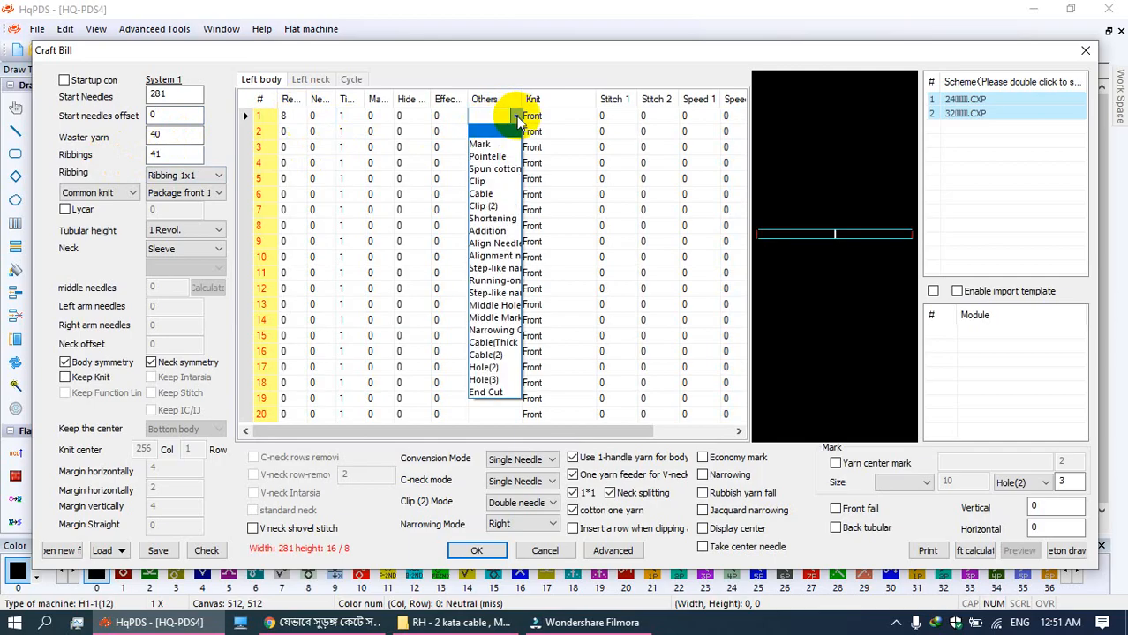
{"action": "left_click", "coordinate": [565, 116]}
{"action": "left_click", "coordinate": [590, 119]}
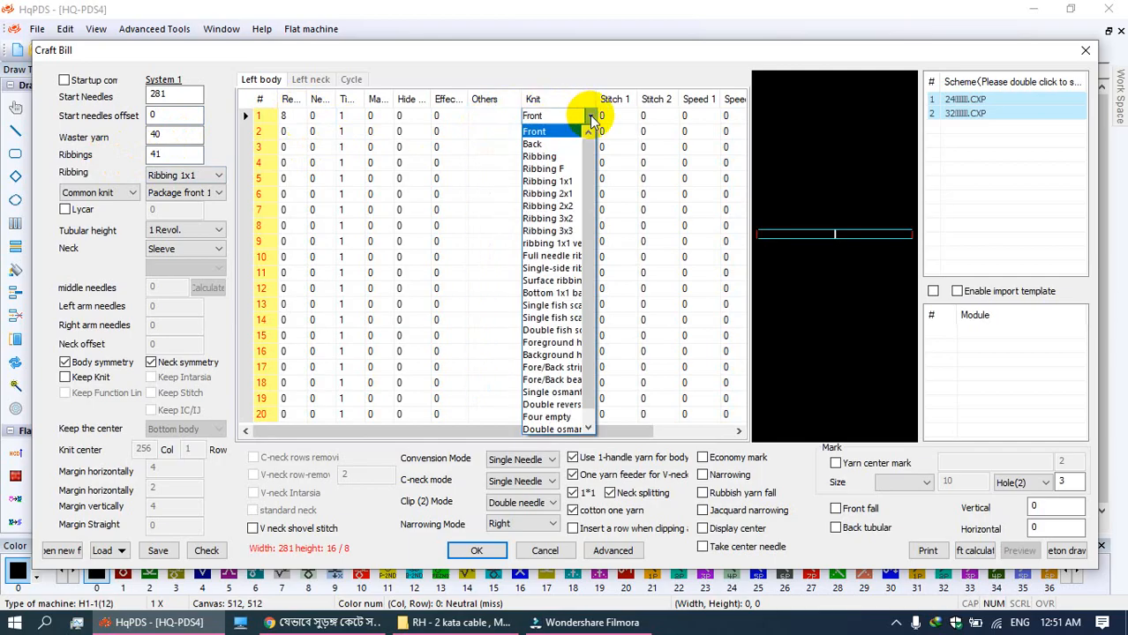
{"action": "left_click", "coordinate": [556, 168]}
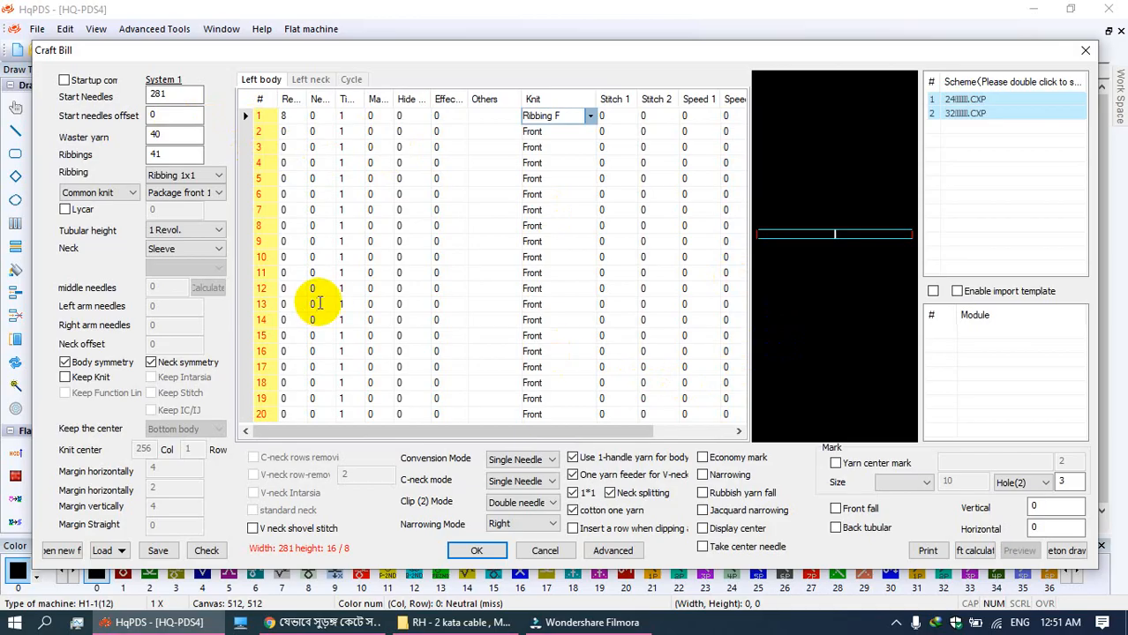
Step: Enable the yarn center mark and generate the pattern from the craft bill
{"action": "left_click", "coordinate": [845, 464]}
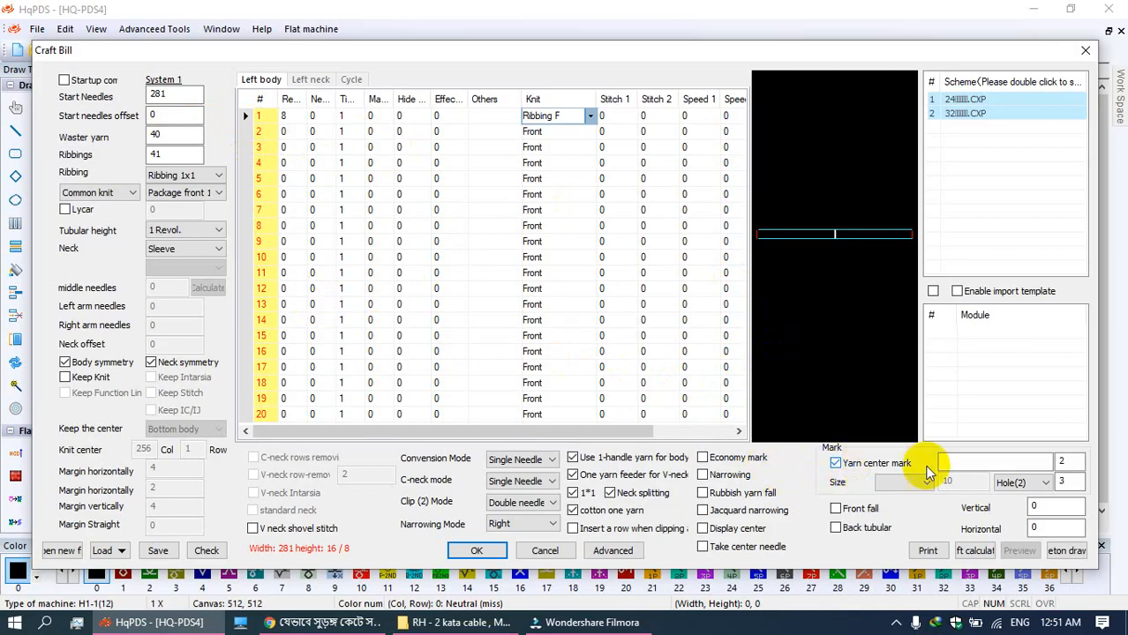
{"action": "left_click", "coordinate": [970, 464]}
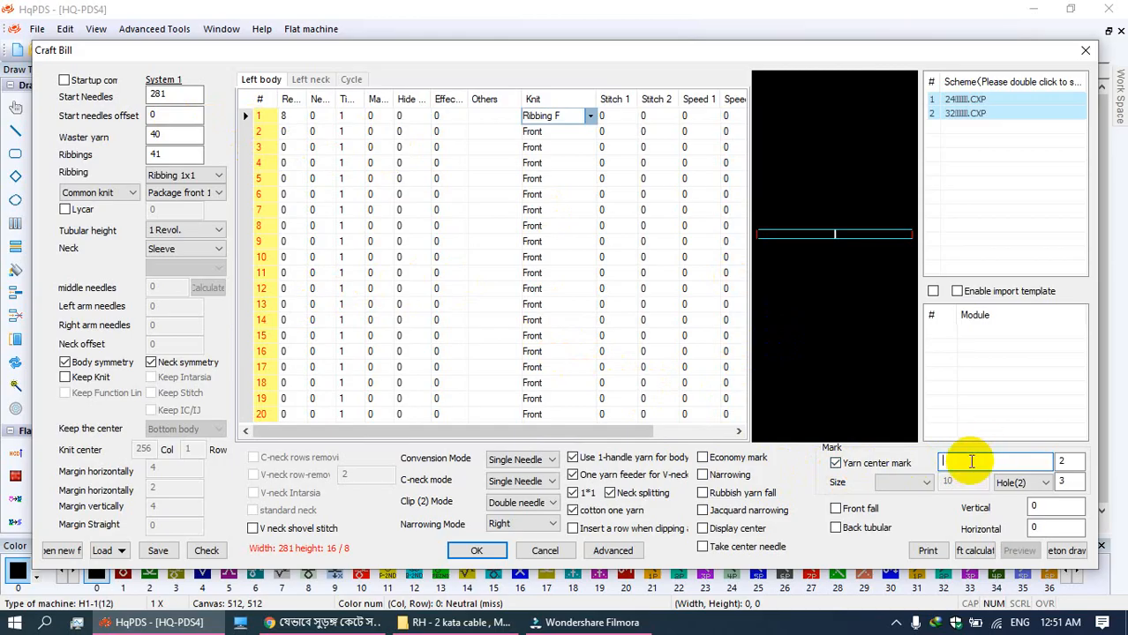
{"action": "left_click", "coordinate": [476, 550]}
Step: Paint the first stitch of row 95, just below the transfer row, with color 9 back knit using the brush
{"action": "scroll", "coordinate": [152, 423], "scroll_direction": "up", "scroll_amount": 5}
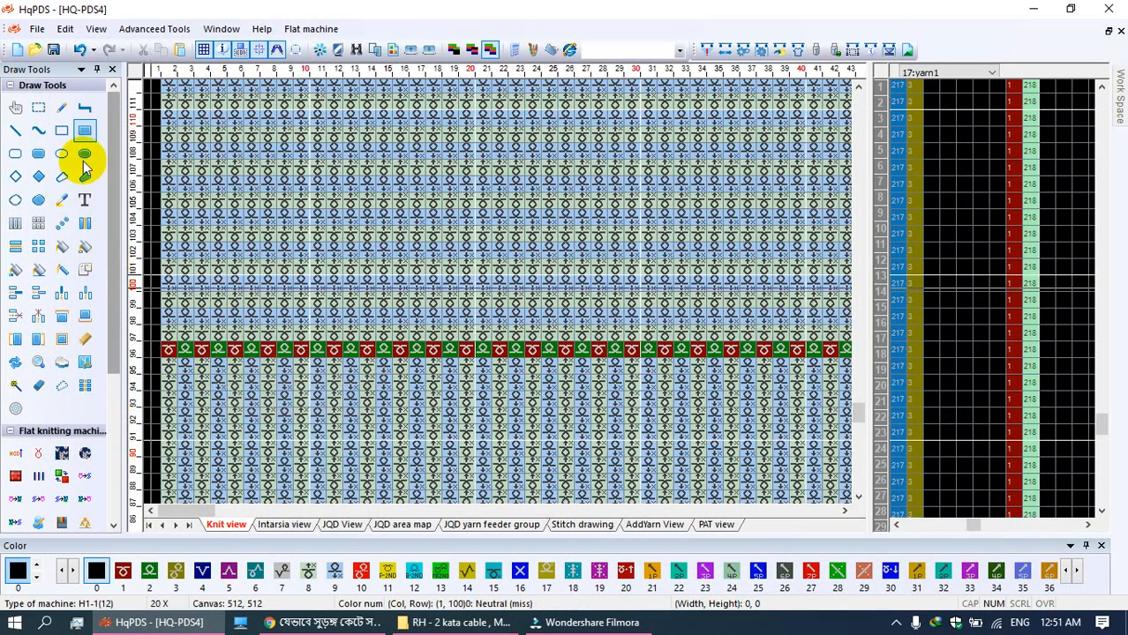
{"action": "left_click", "coordinate": [38, 106]}
{"action": "left_click", "coordinate": [63, 110]}
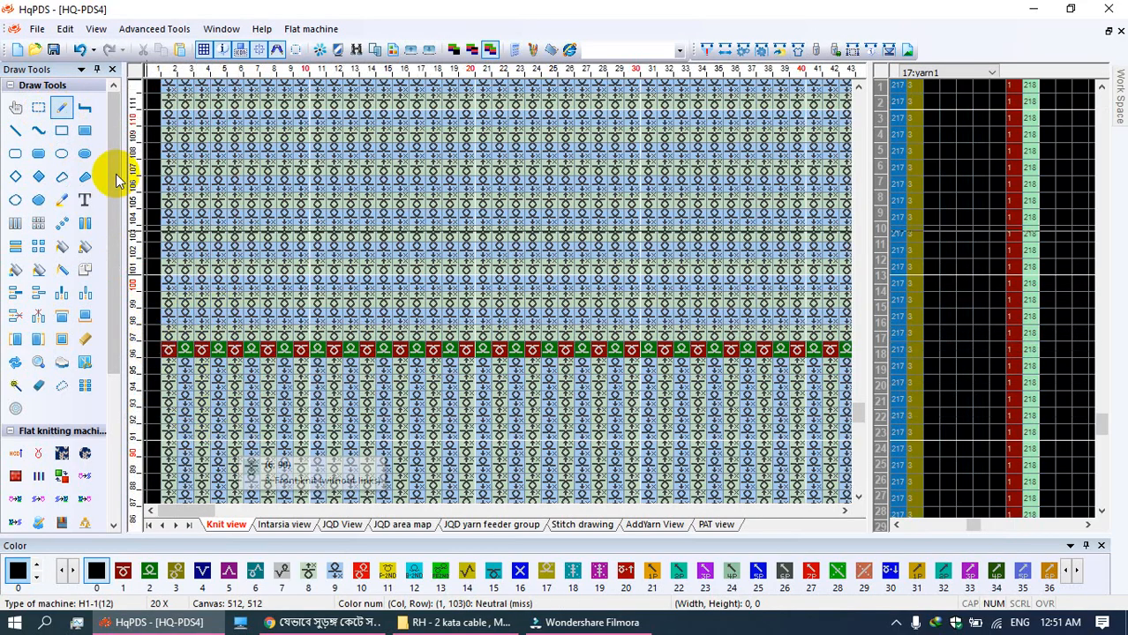
{"action": "left_click", "coordinate": [61, 111]}
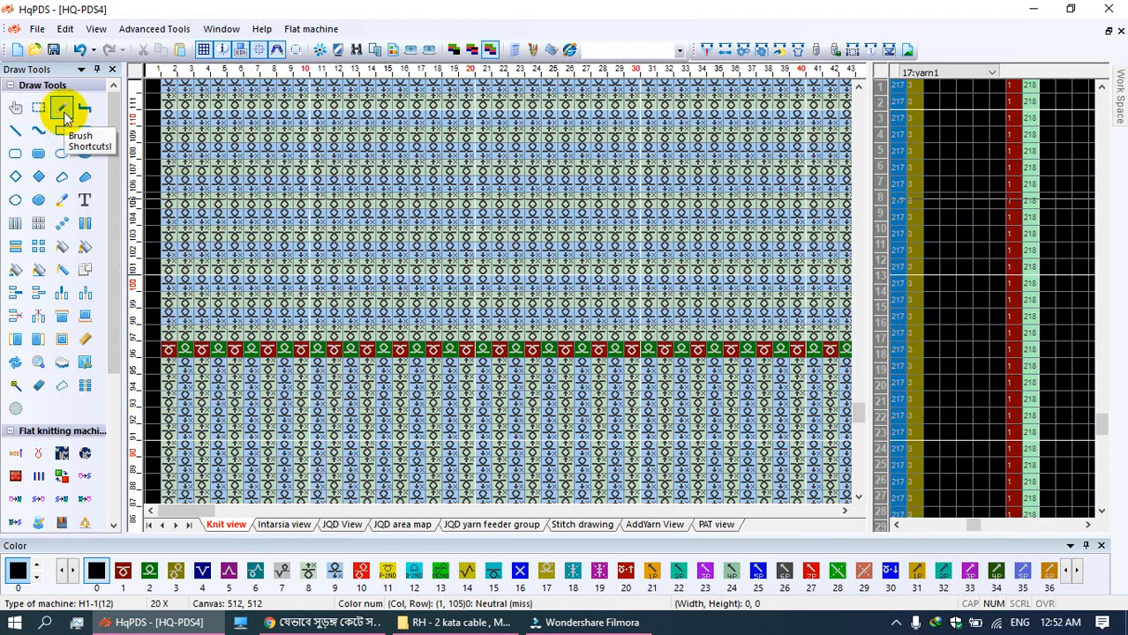
{"action": "right_click", "coordinate": [186, 314]}
{"action": "left_click", "coordinate": [216, 246]}
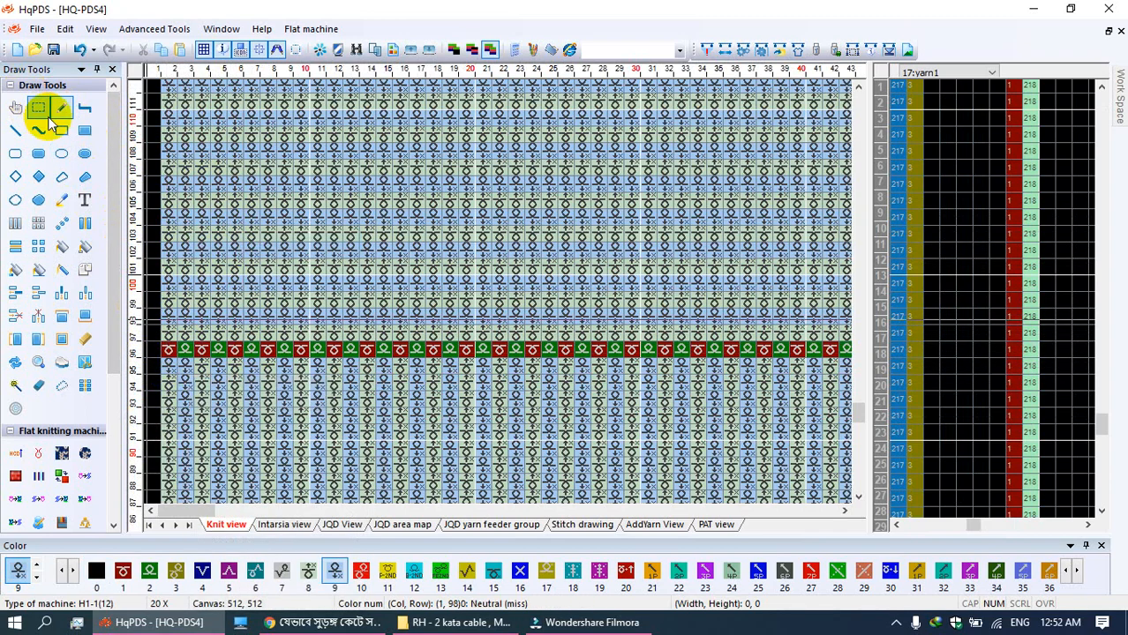
Step: Copy the first-column stitches of rows 94 and 95 as an array across the full pattern width
{"action": "left_click", "coordinate": [38, 223]}
{"action": "left_click", "coordinate": [157, 366]}
{"action": "left_click_drag", "start_coordinate": [169, 365], "coordinate": [353, 368]}
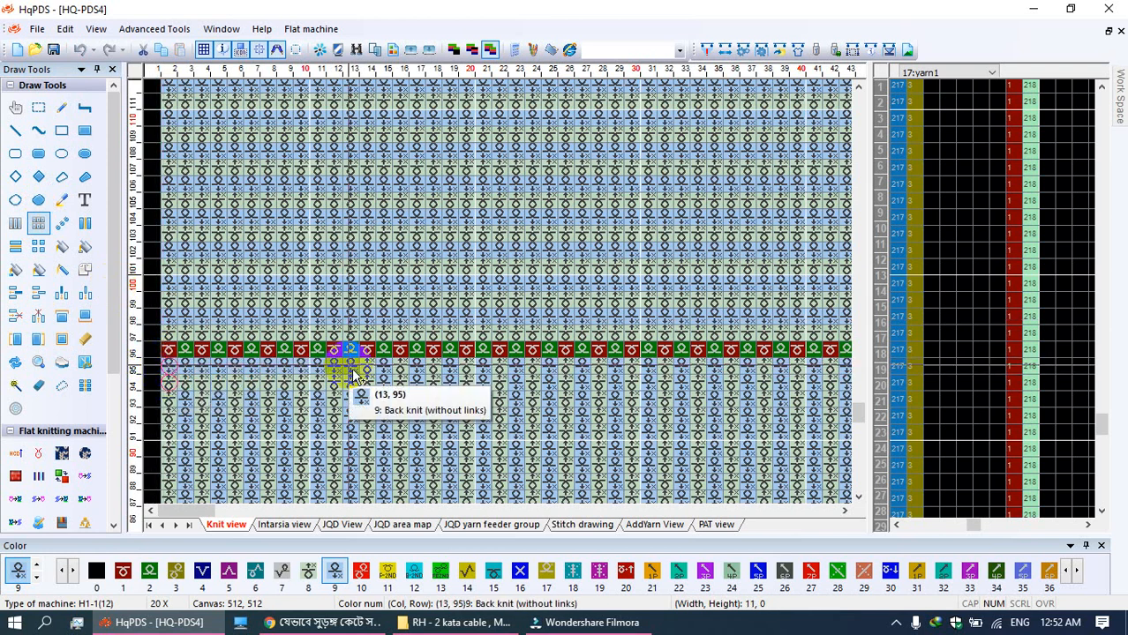
{"action": "scroll", "coordinate": [353, 371], "scroll_direction": "down", "scroll_amount": 8}
{"action": "scroll", "coordinate": [282, 348], "scroll_direction": "up", "scroll_amount": 1}
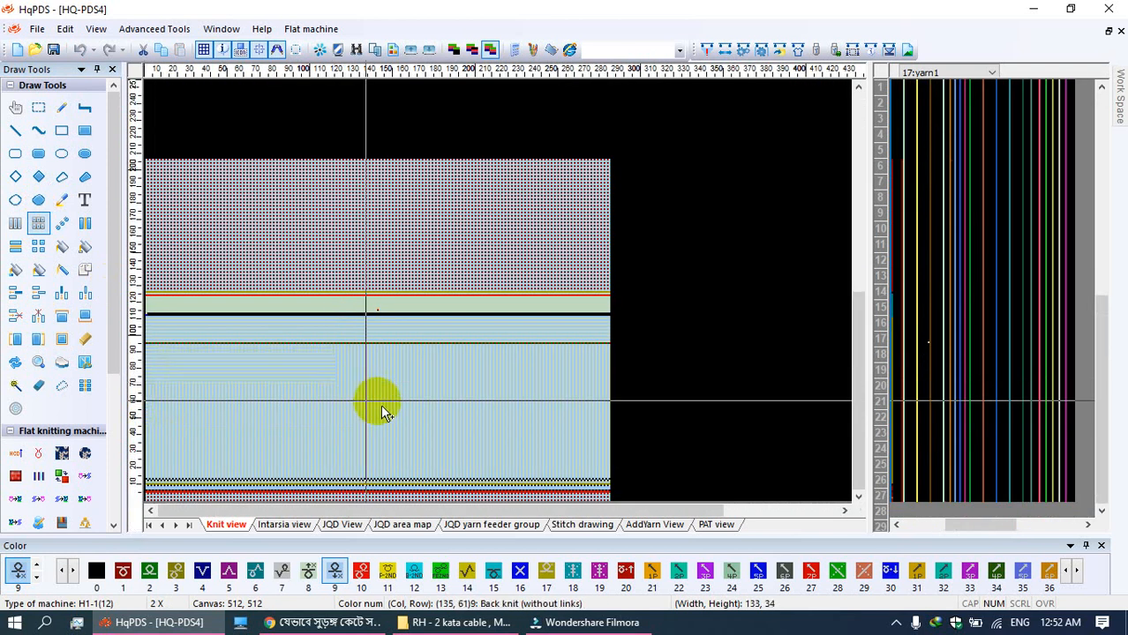
{"action": "scroll", "coordinate": [360, 420], "scroll_direction": "up", "scroll_amount": 2}
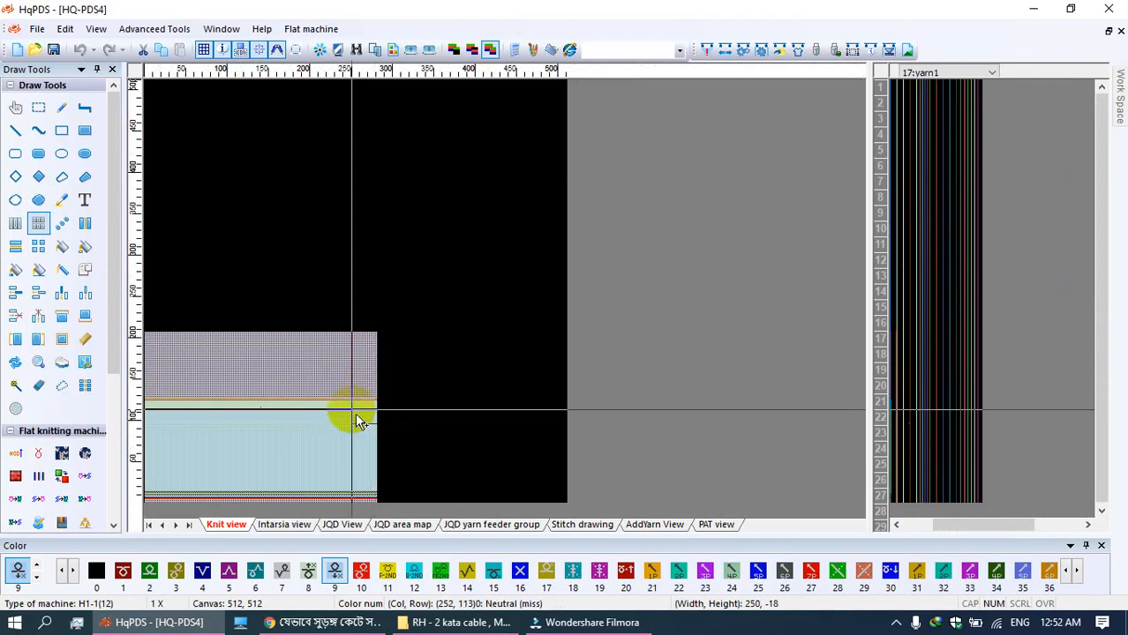
{"action": "scroll", "coordinate": [510, 300], "scroll_direction": "up", "scroll_amount": 5}
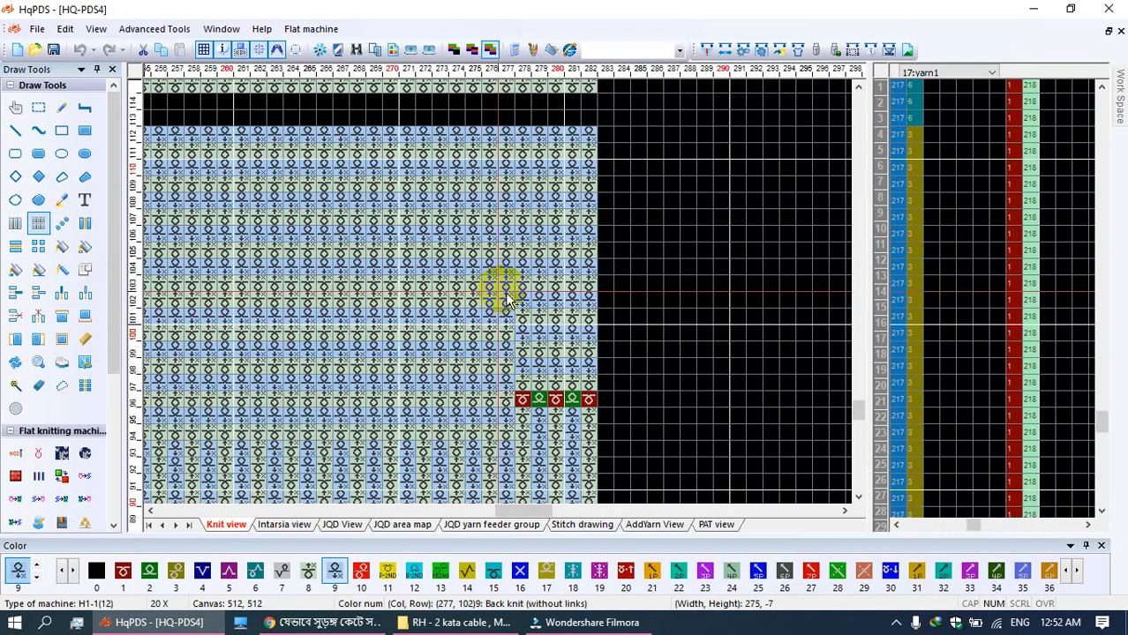
{"action": "left_click", "coordinate": [597, 429]}
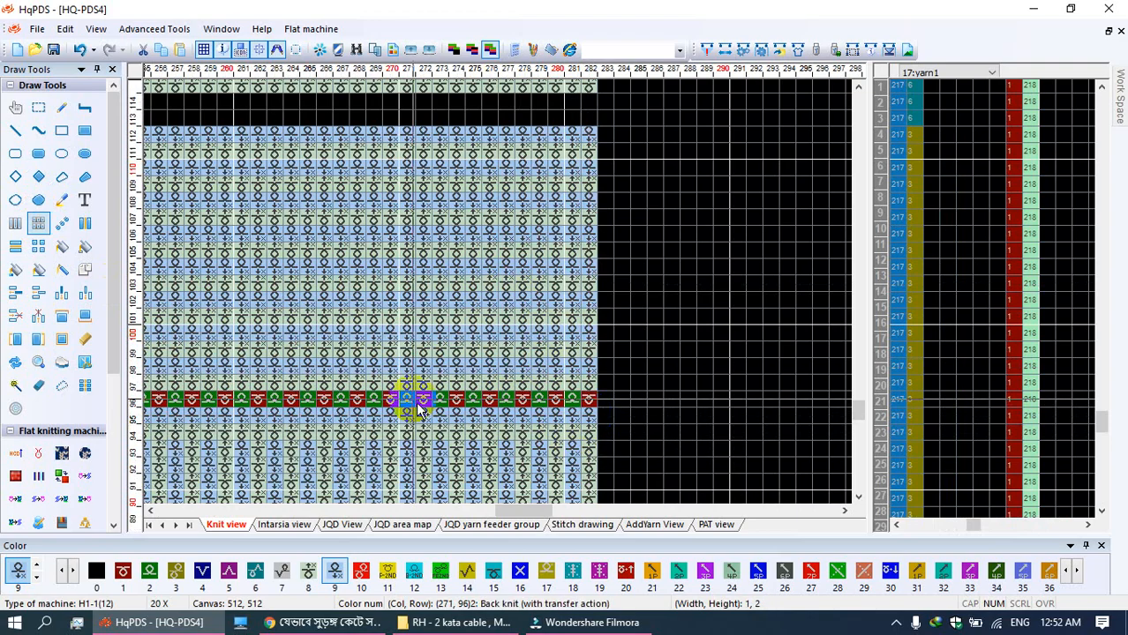
Step: Fill row 96 across the full 281-stitch pattern width with color 10 front/back full-needle knit
{"action": "left_click", "coordinate": [85, 130]}
{"action": "left_click", "coordinate": [361, 571]}
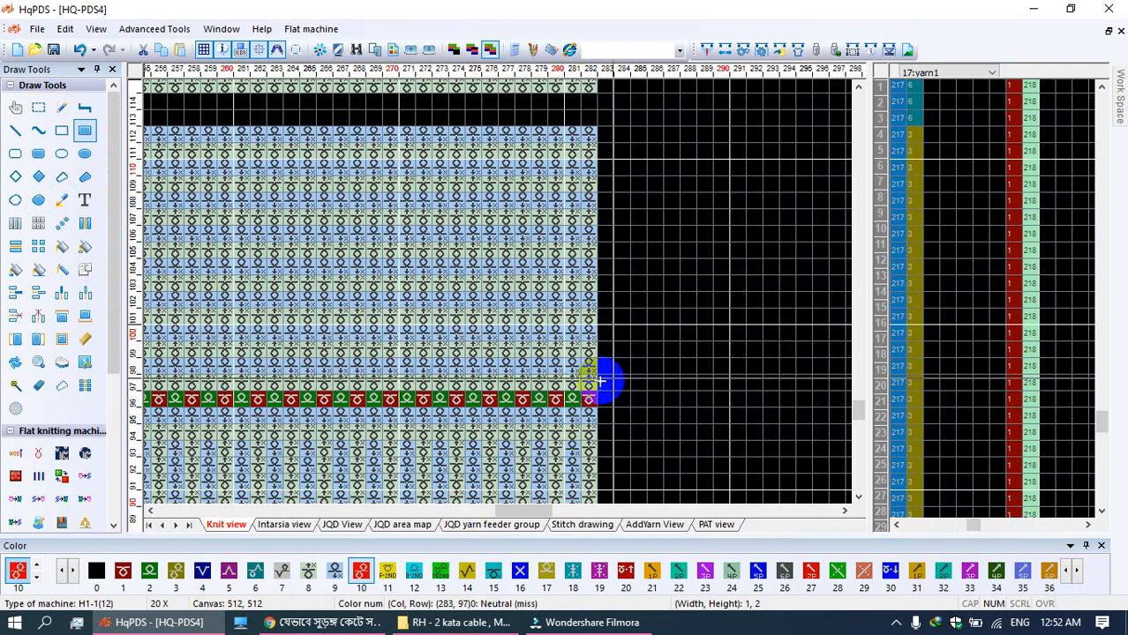
{"action": "left_click_drag", "start_coordinate": [584, 399], "coordinate": [175, 330]}
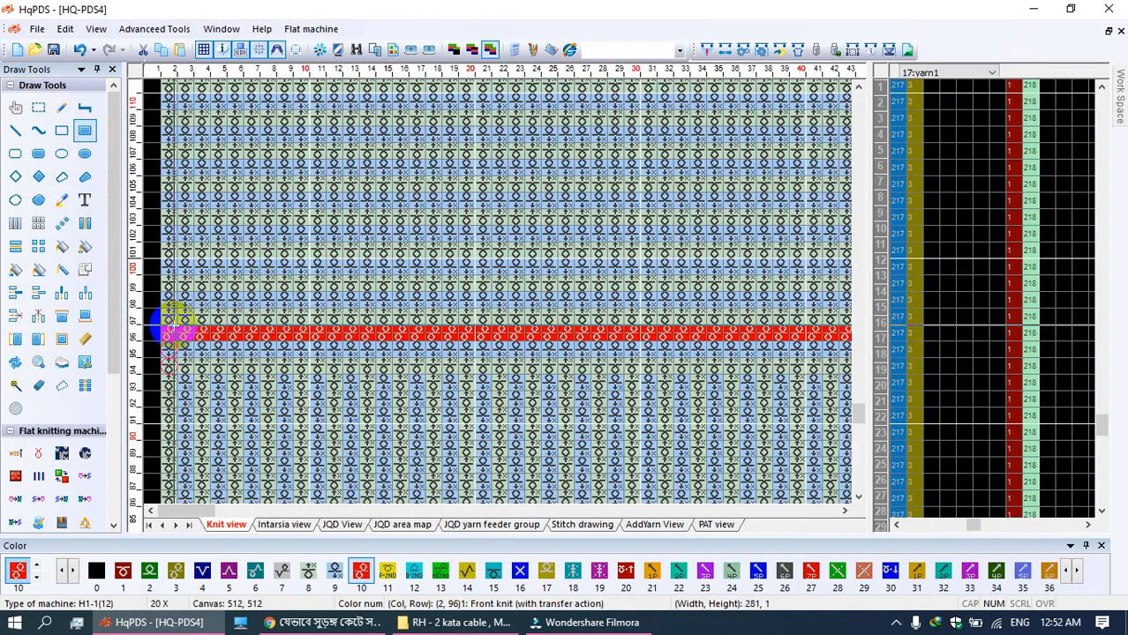
Step: Set the density to 7 for rows 94 and 95 and to 10 for the full-needle row 96
{"action": "left_click", "coordinate": [878, 181]}
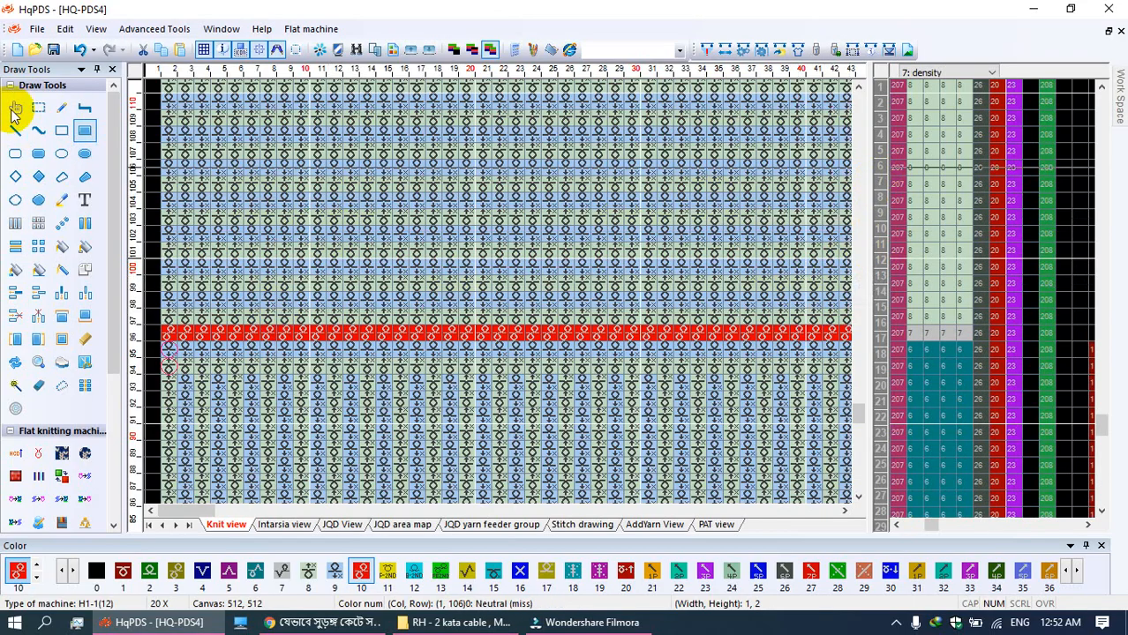
{"action": "left_click", "coordinate": [39, 107]}
{"action": "left_click", "coordinate": [39, 269]}
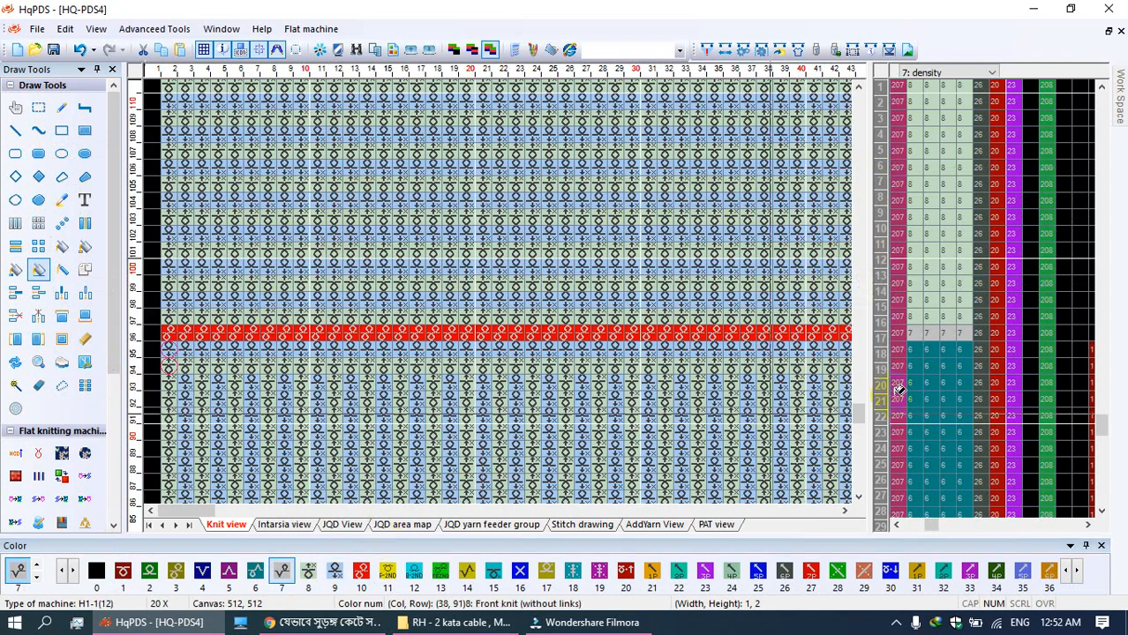
{"action": "left_click", "coordinate": [915, 364]}
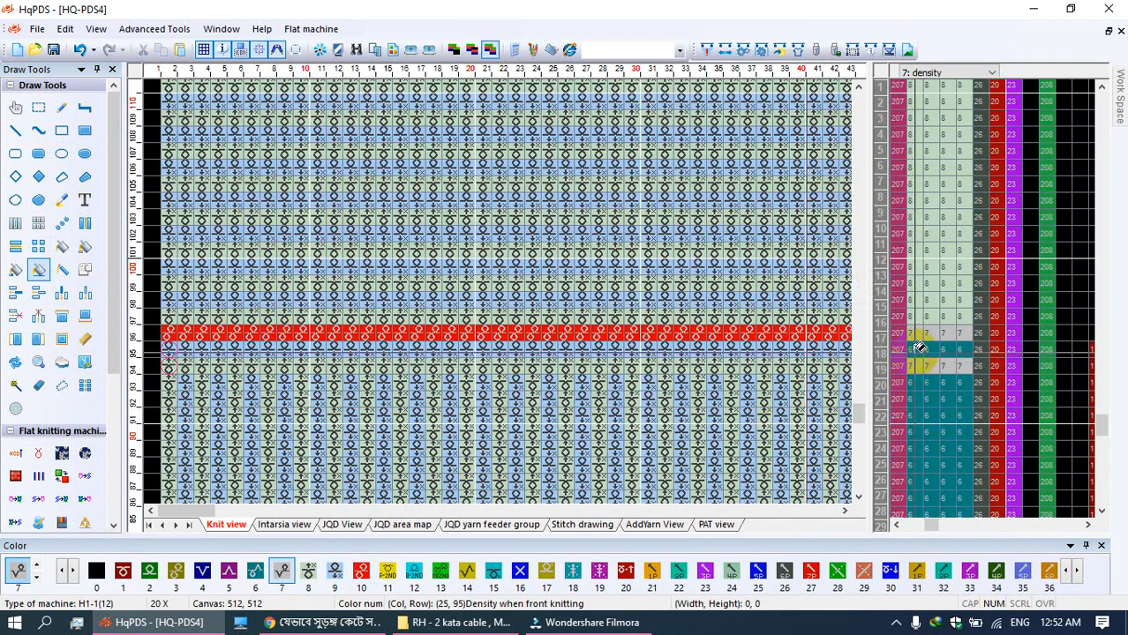
{"action": "left_click", "coordinate": [361, 572]}
{"action": "left_click", "coordinate": [917, 334]}
{"action": "left_click", "coordinate": [766, 328]}
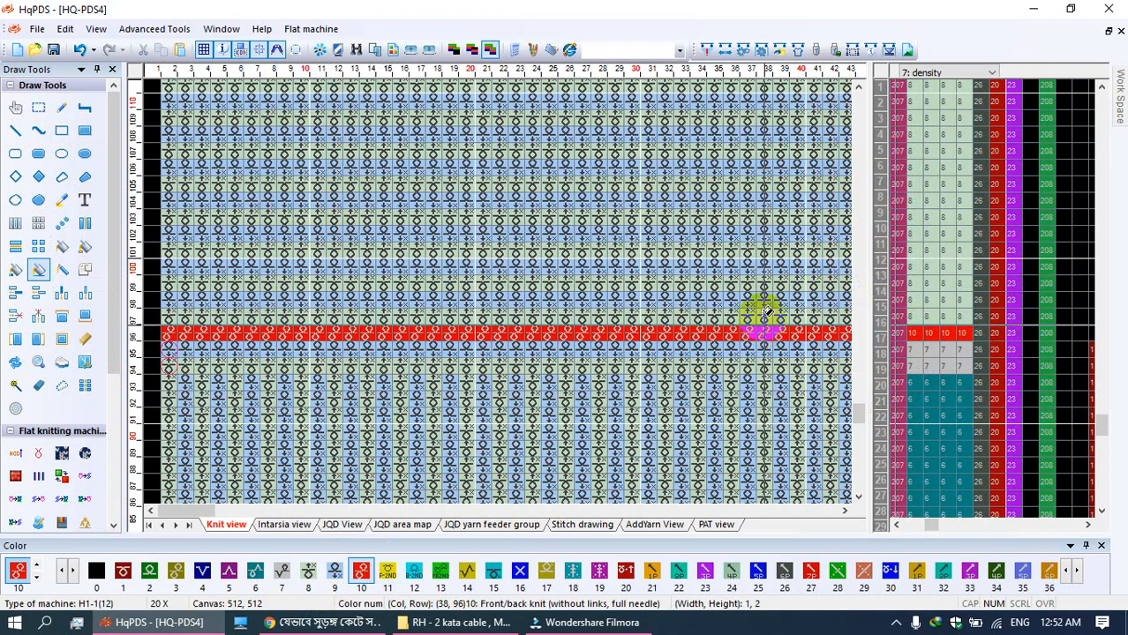
Step: Delete the two nearly empty rows 113 and 114 above the blue-and-green striped section
{"action": "left_click_drag", "start_coordinate": [518, 217], "coordinate": [512, 347]}
{"action": "left_click_drag", "start_coordinate": [558, 190], "coordinate": [509, 253]}
{"action": "left_click_drag", "start_coordinate": [239, 221], "coordinate": [307, 206]}
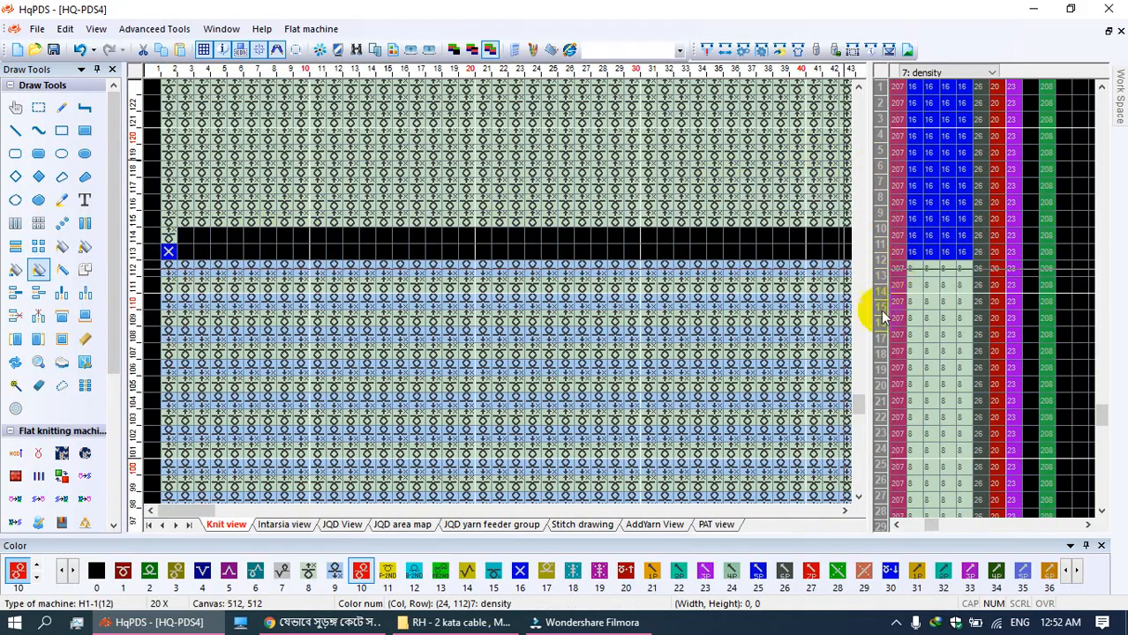
{"action": "left_click", "coordinate": [879, 340]}
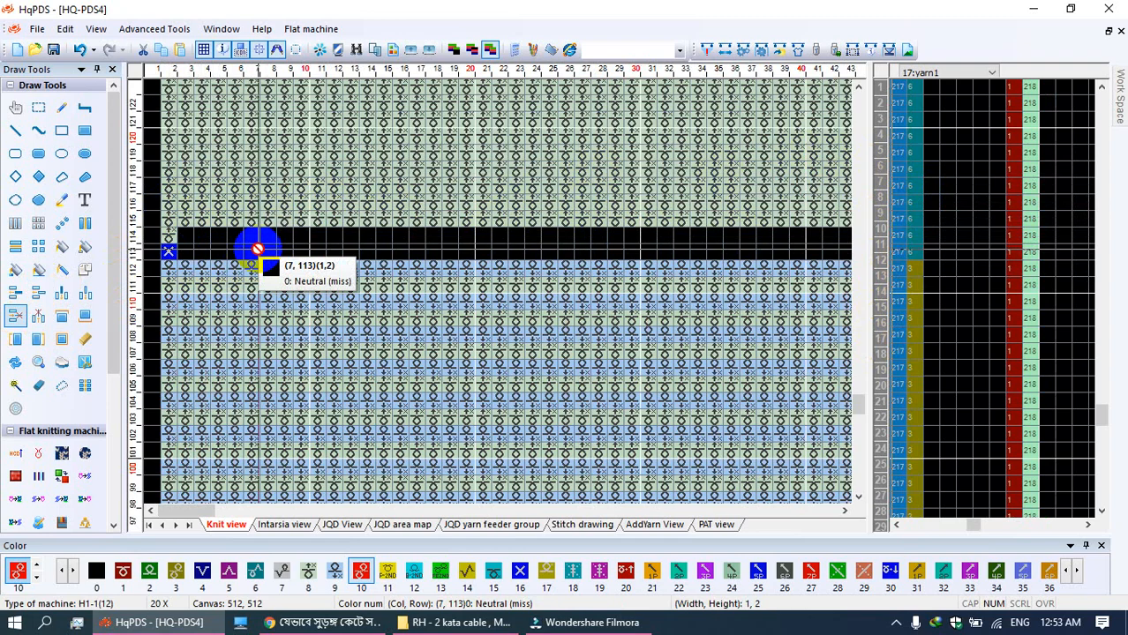
{"action": "left_click", "coordinate": [257, 249]}
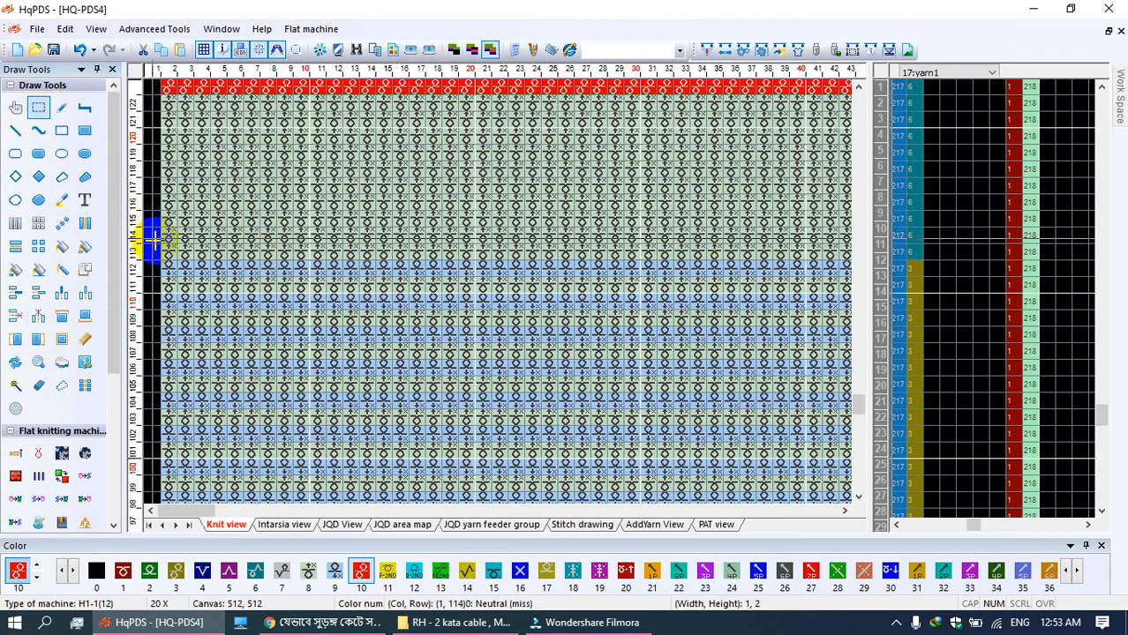
Step: Count off 44 stitches from the first column on row 116 and paint color 71 at column 46
{"action": "scroll", "coordinate": [237, 238], "scroll_direction": "up", "scroll_amount": 4}
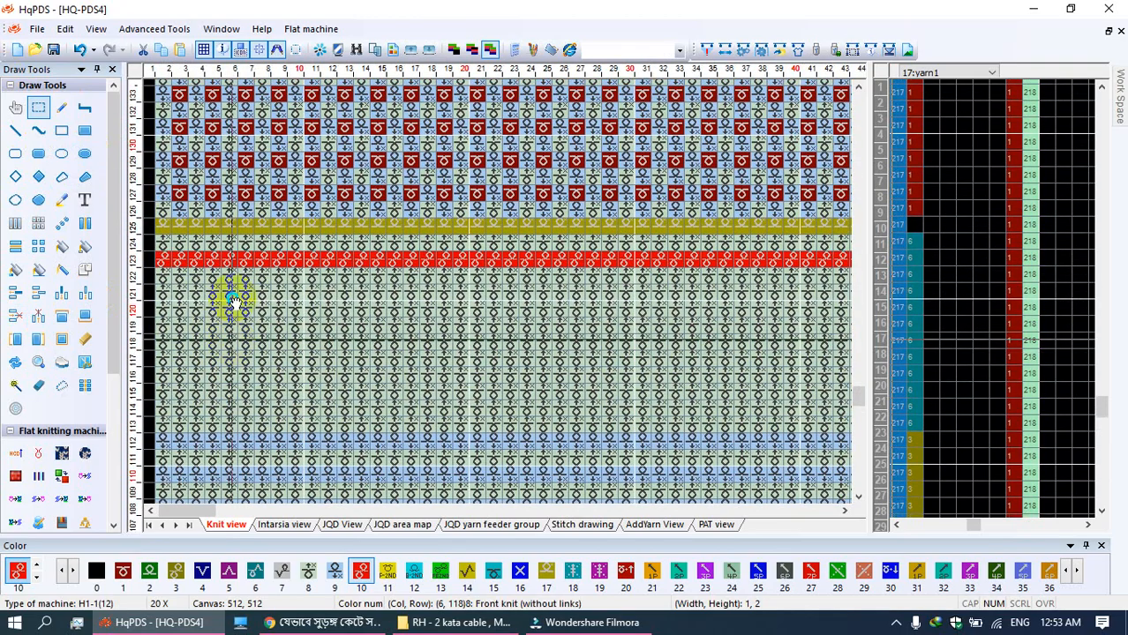
{"action": "left_click_drag", "start_coordinate": [235, 344], "coordinate": [240, 233]}
{"action": "mouse_move", "coordinate": [170, 259]}
{"action": "left_mouse_down"}
{"action": "mouse_move", "coordinate": [858, 259]}
{"action": "mouse_move", "coordinate": [765, 264]}
{"action": "mouse_move", "coordinate": [786, 265]}
{"action": "left_mouse_up"}
{"action": "left_click", "coordinate": [38, 110]}
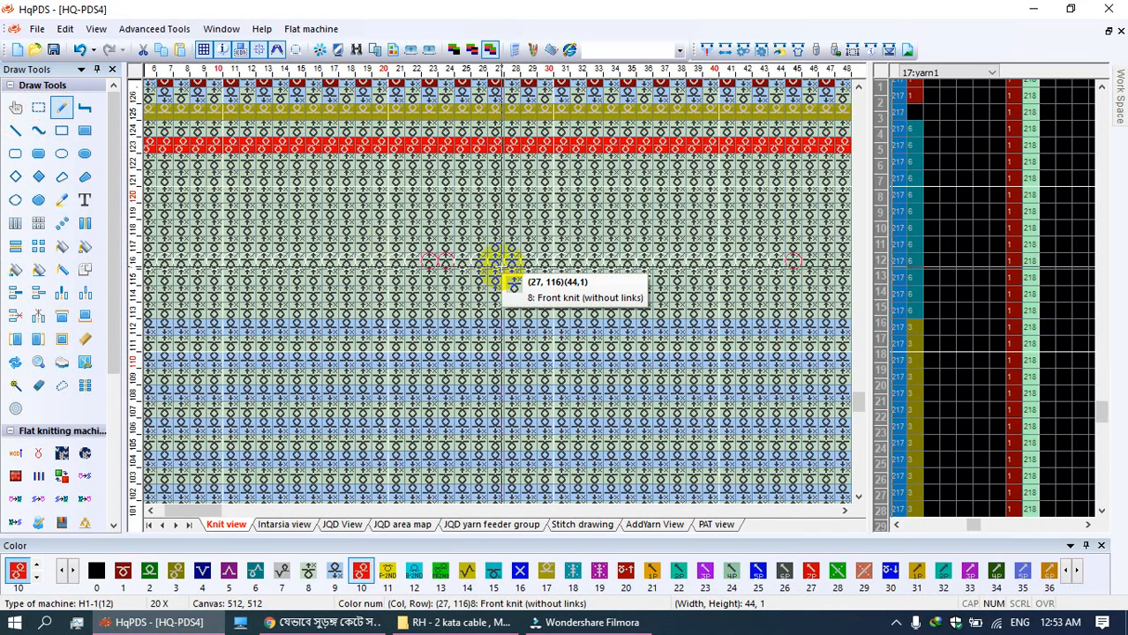
{"action": "key", "text": "7"}
{"action": "key", "text": "1"}
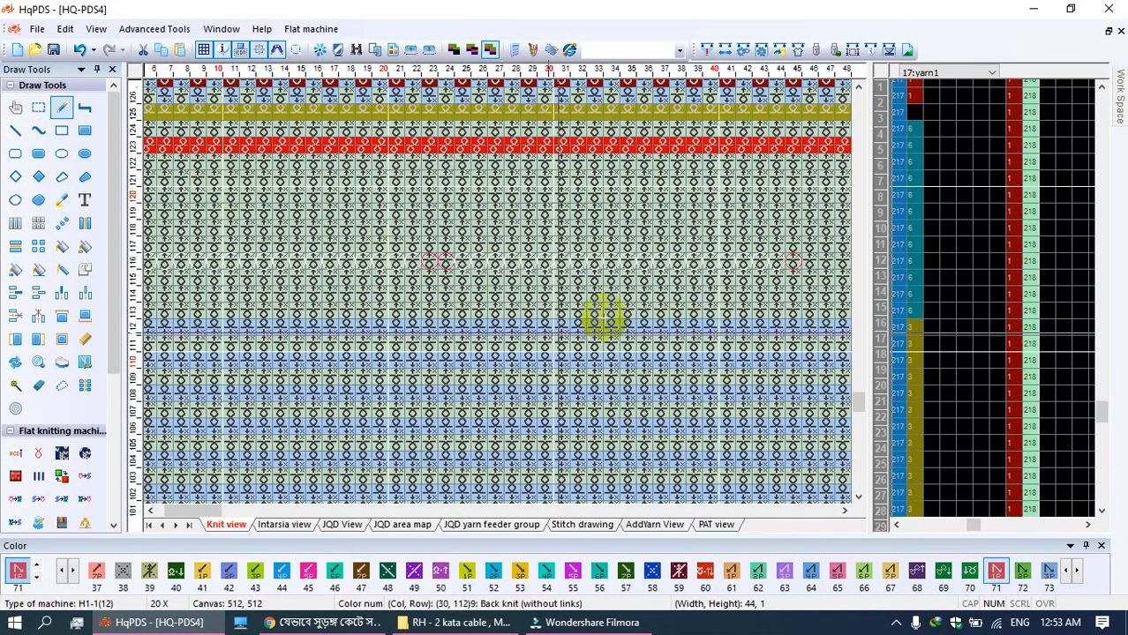
{"action": "left_click", "coordinate": [808, 263]}
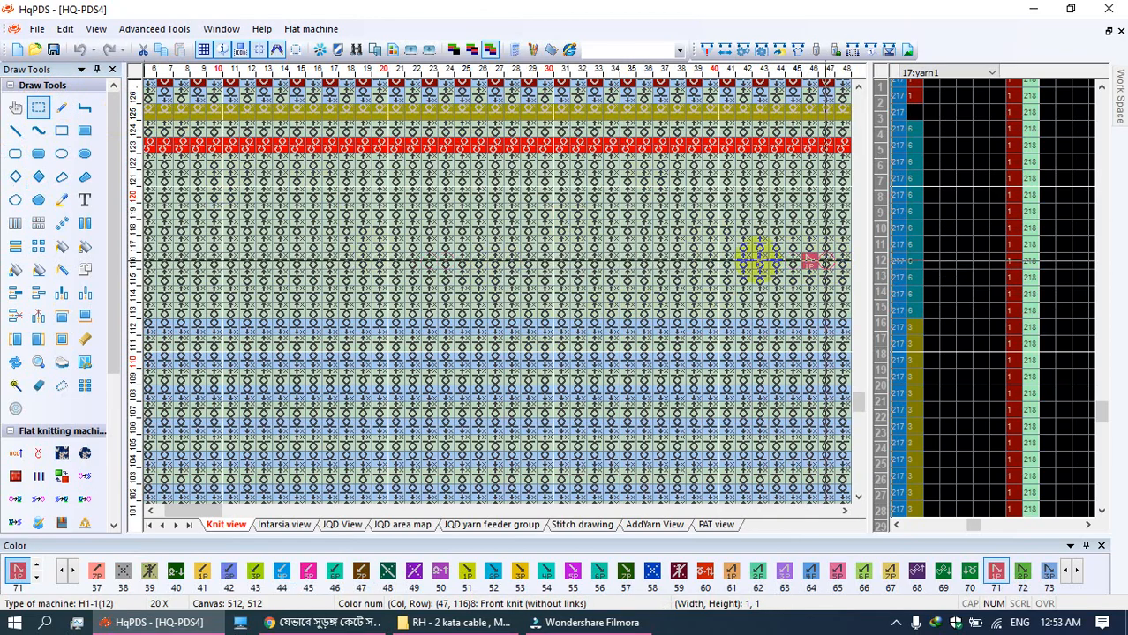
Step: Count off 111 stitches after the first mark on row 116 and paint color 71 at column 158
{"action": "scroll", "coordinate": [828, 262], "scroll_direction": "down", "scroll_amount": 5}
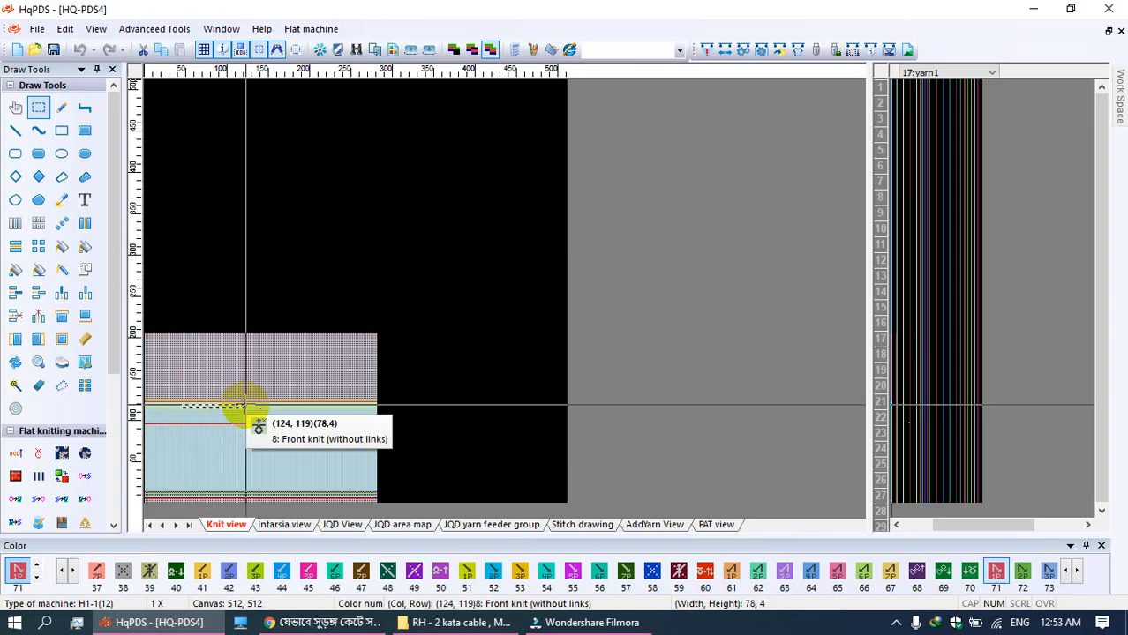
{"action": "left_click_drag", "start_coordinate": [245, 405], "coordinate": [279, 410]}
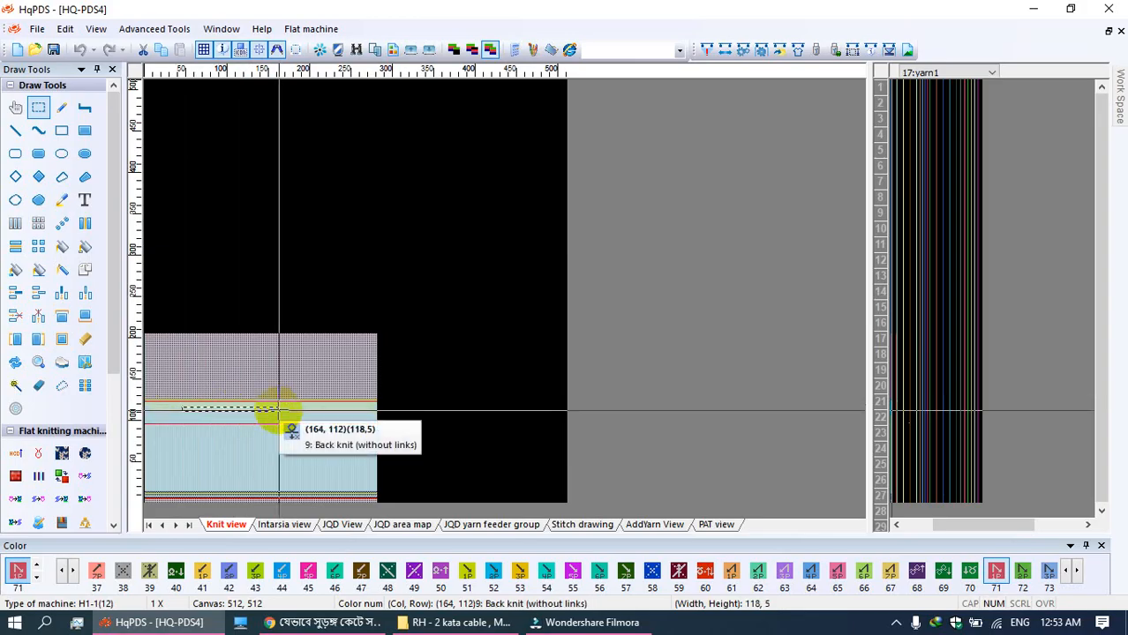
{"action": "scroll", "coordinate": [279, 410], "scroll_direction": "up", "scroll_amount": 5}
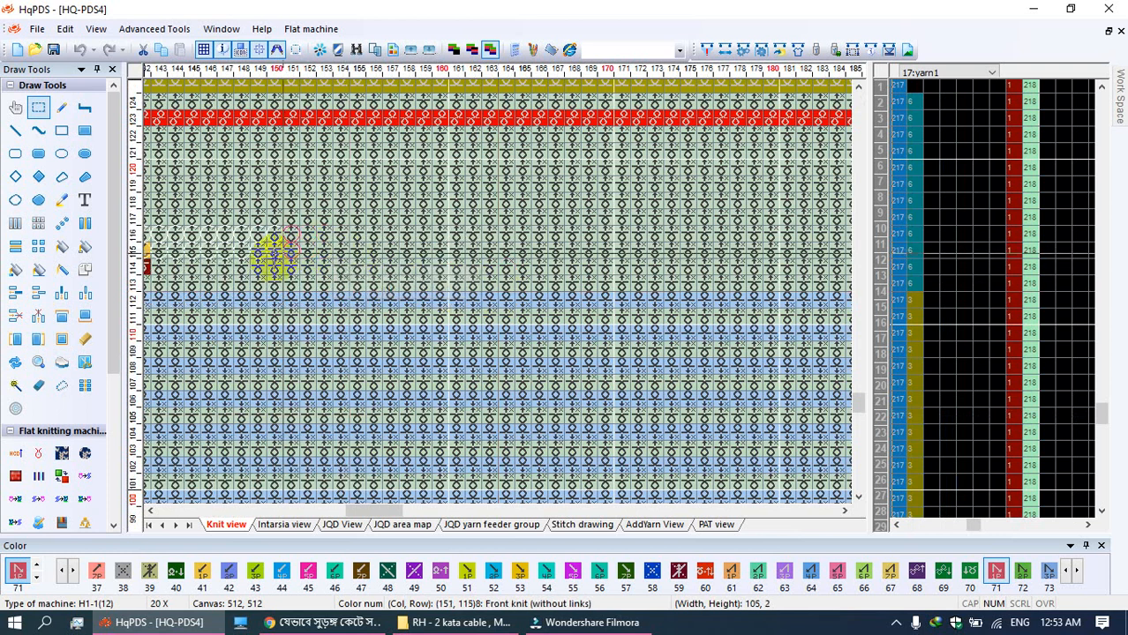
{"action": "left_click_drag", "start_coordinate": [175, 265], "coordinate": [360, 208]}
{"action": "left_click", "coordinate": [61, 107]}
{"action": "right_click", "coordinate": [293, 170]}
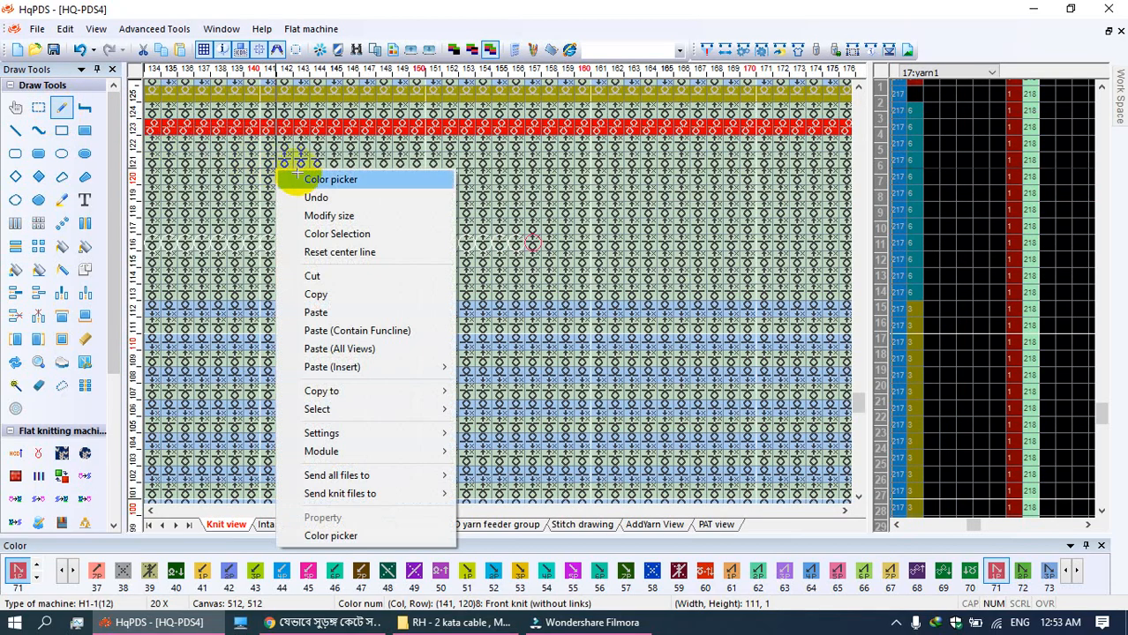
{"action": "left_click", "coordinate": [308, 179]}
{"action": "left_click", "coordinate": [76, 126]}
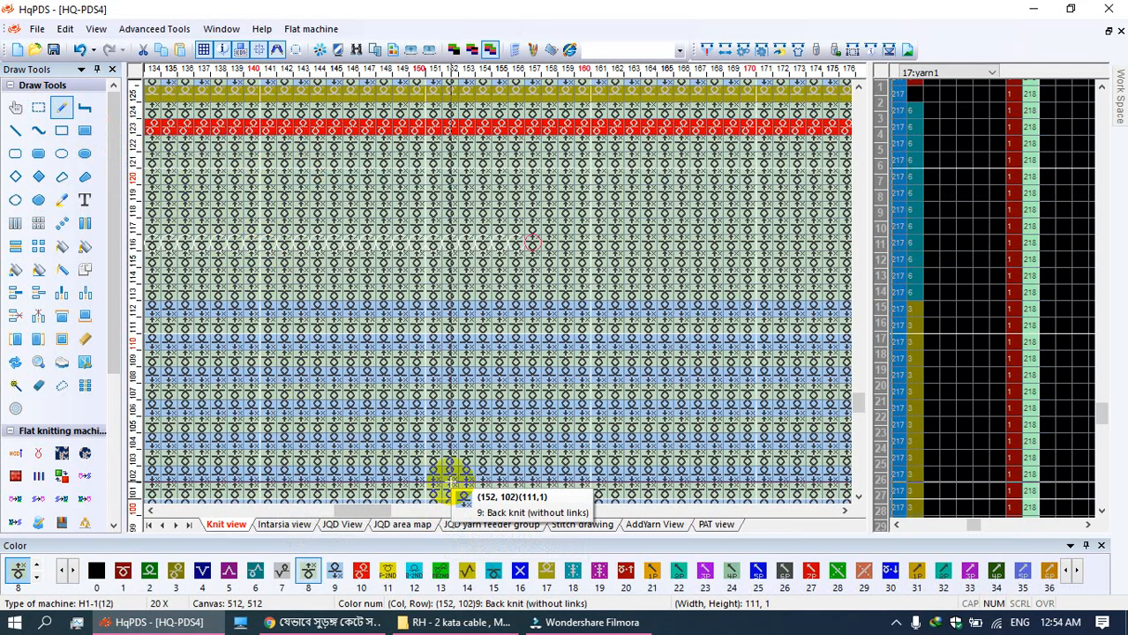
{"action": "key", "text": "7"}
{"action": "key", "text": "1"}
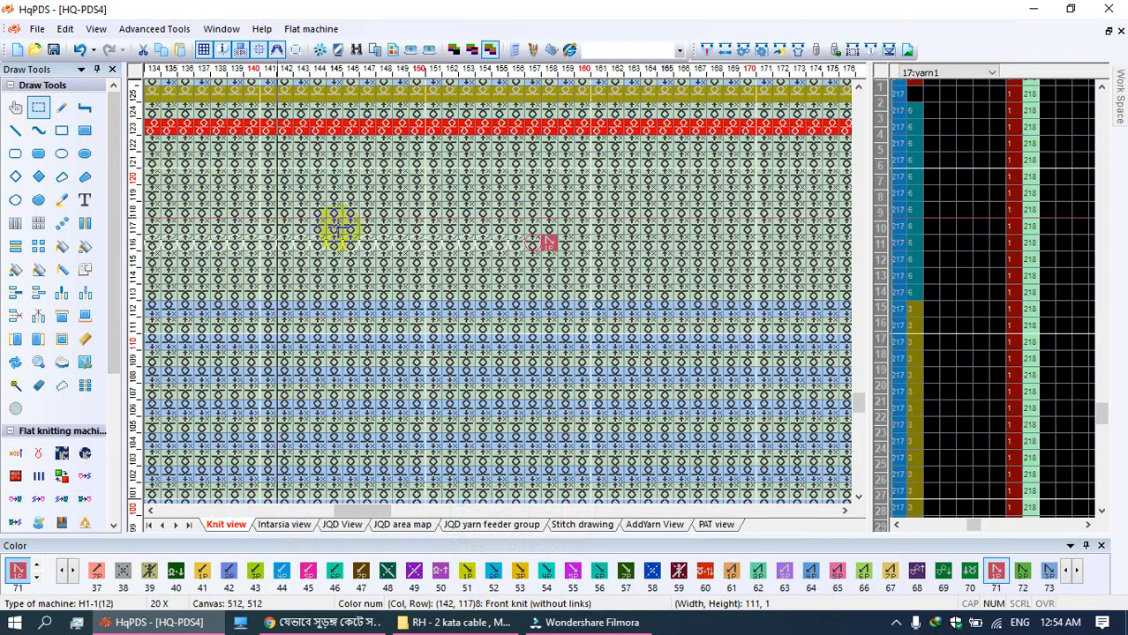
Step: Count off 44 stitches after the second mark on row 116 and paint color 71 at column 203
{"action": "mouse_move", "coordinate": [570, 243]}
{"action": "left_mouse_down"}
{"action": "mouse_move", "coordinate": [277, 406]}
{"action": "mouse_move", "coordinate": [498, 291]}
{"action": "mouse_move", "coordinate": [775, 292]}
{"action": "mouse_move", "coordinate": [798, 305]}
{"action": "left_mouse_up"}
{"action": "key", "text": "space"}
{"action": "key", "text": "space"}
{"action": "left_click", "coordinate": [64, 109]}
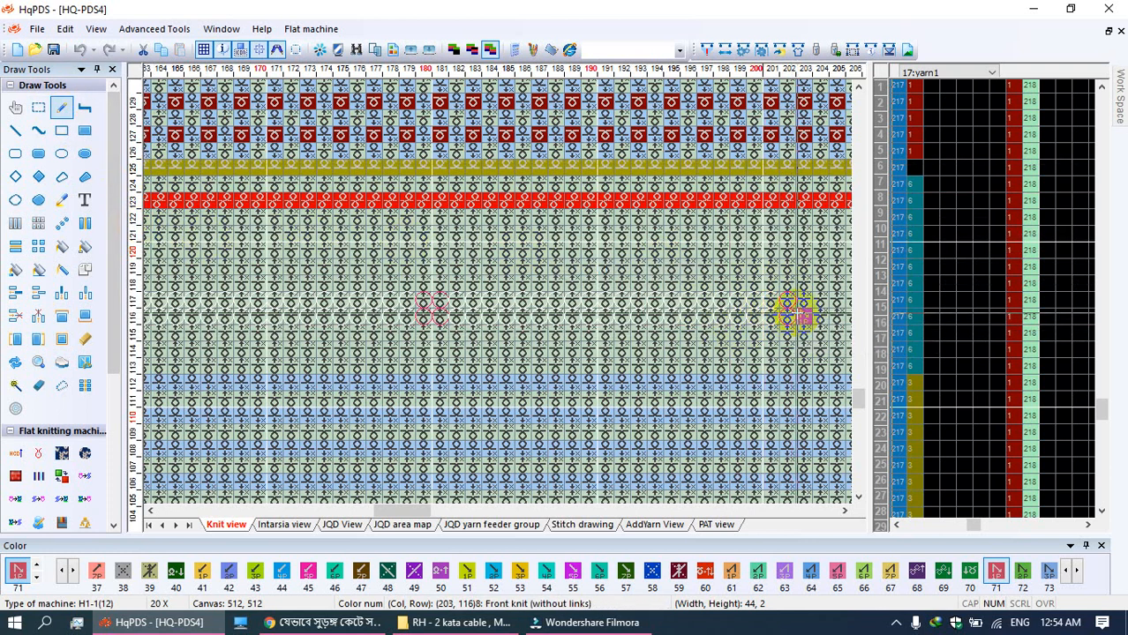
{"action": "scroll", "coordinate": [498, 295], "scroll_direction": "down", "scroll_amount": 1}
Step: Count the remaining stitches on row 116 from the last mark to the pattern's final column
{"action": "left_click", "coordinate": [36, 110]}
{"action": "left_click_drag", "start_coordinate": [639, 314], "coordinate": [673, 315]}
{"action": "key", "text": "space"}
{"action": "left_click_drag", "start_coordinate": [313, 407], "coordinate": [468, 249]}
{"action": "key", "text": "space"}
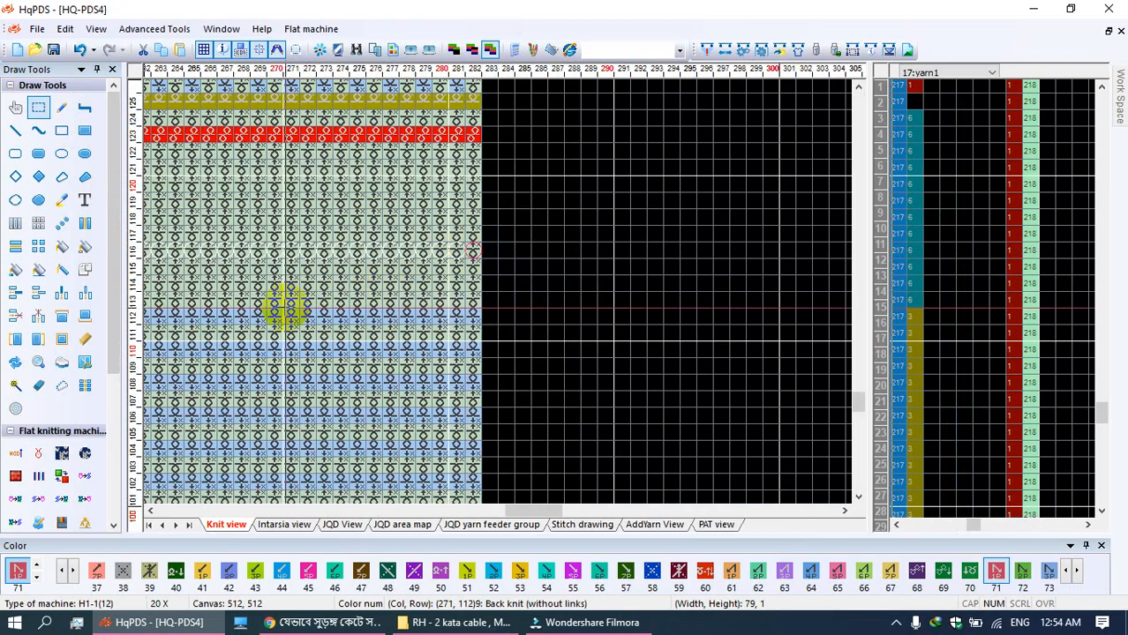
{"action": "scroll", "coordinate": [155, 303], "scroll_direction": "down", "scroll_amount": 1}
{"action": "key", "text": "space"}
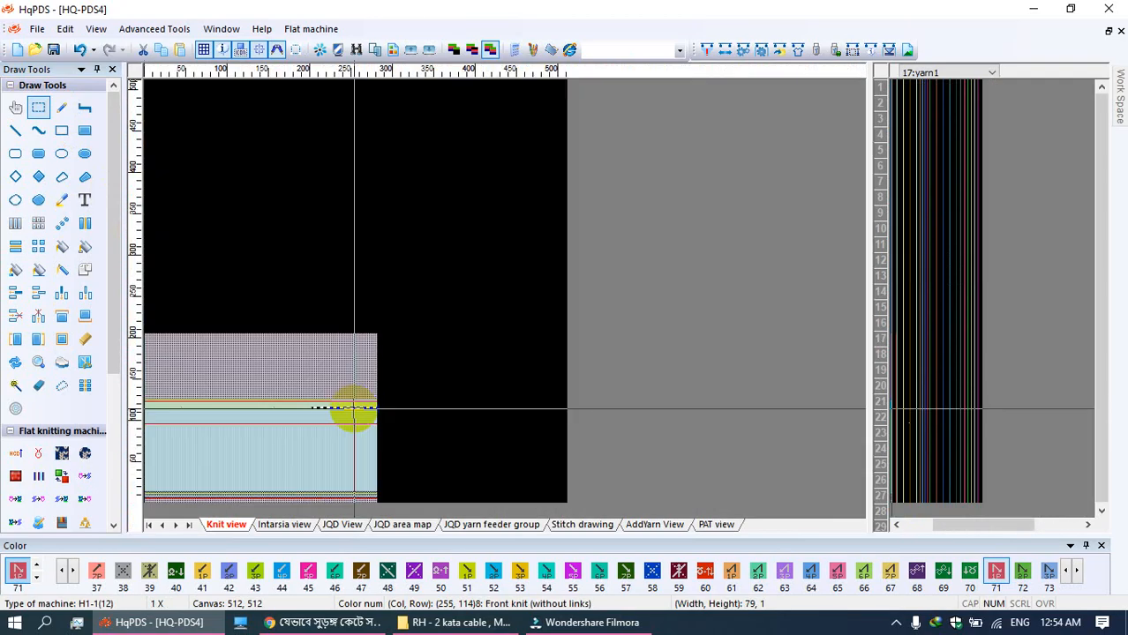
{"action": "key", "text": "space"}
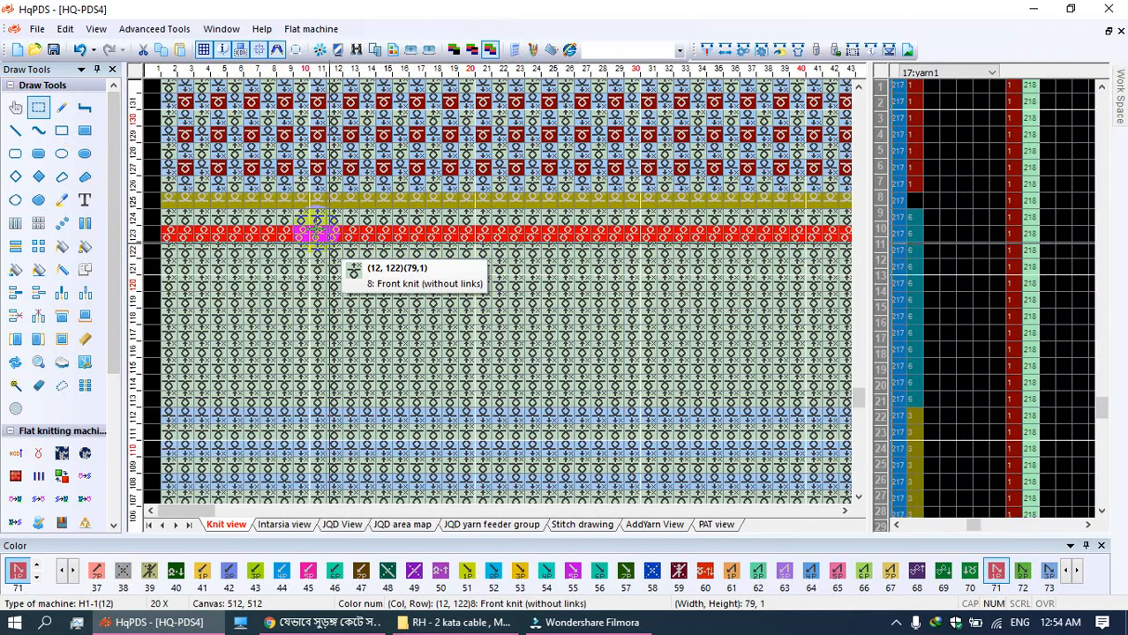
Step: Delete the excess rows of the alternating front/back knit section above row 129
{"action": "scroll", "coordinate": [300, 185], "scroll_direction": "down", "scroll_amount": 1}
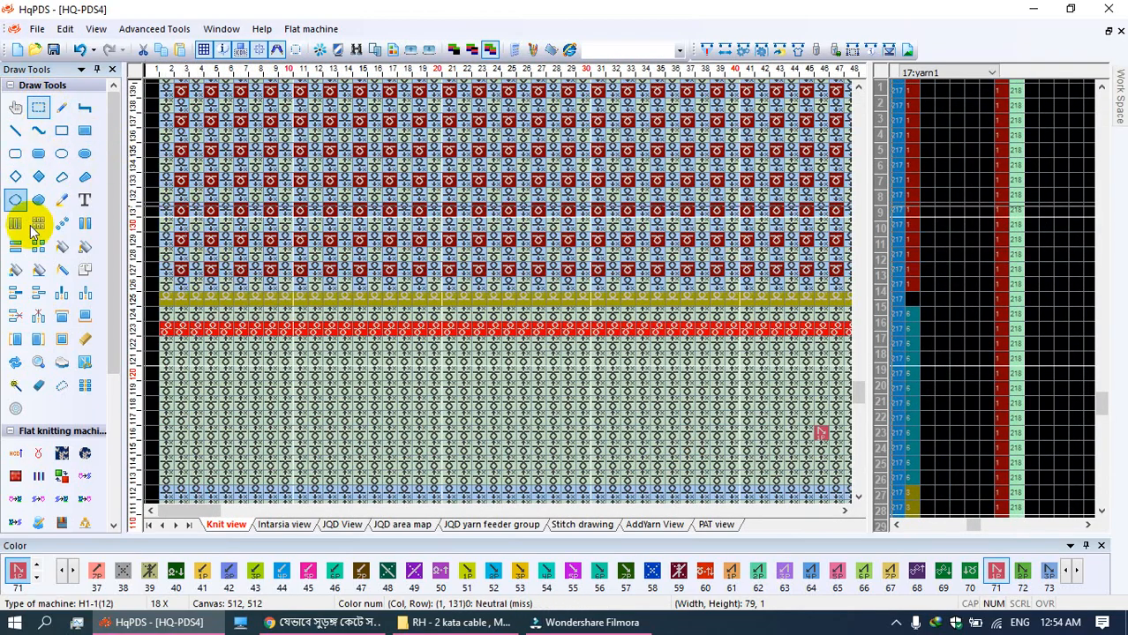
{"action": "left_click", "coordinate": [15, 314]}
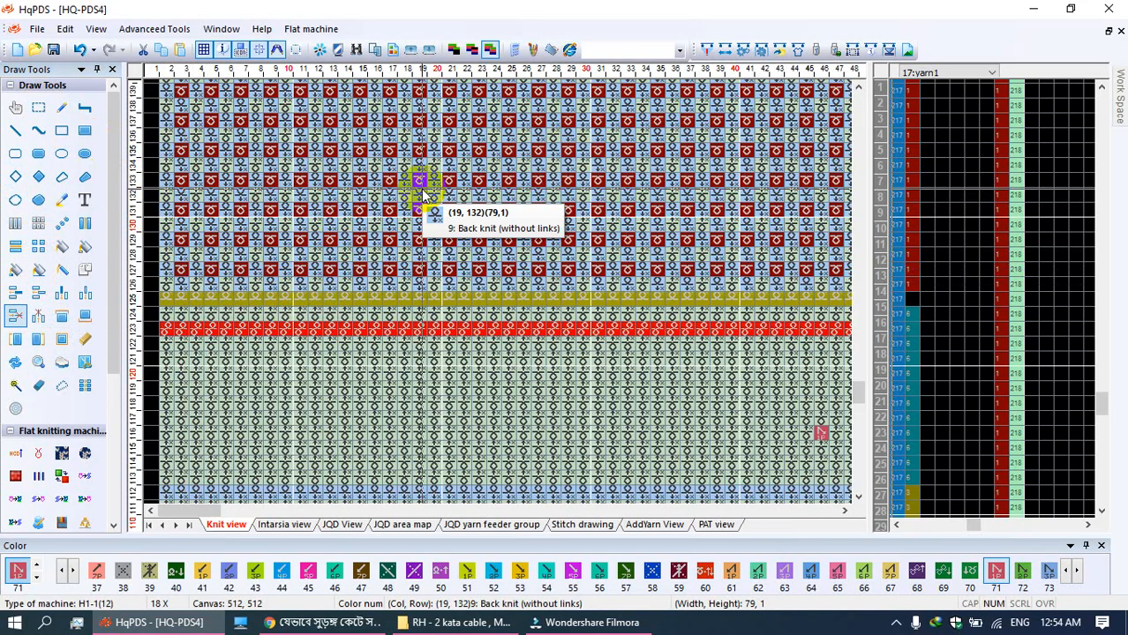
{"action": "left_click", "coordinate": [194, 227]}
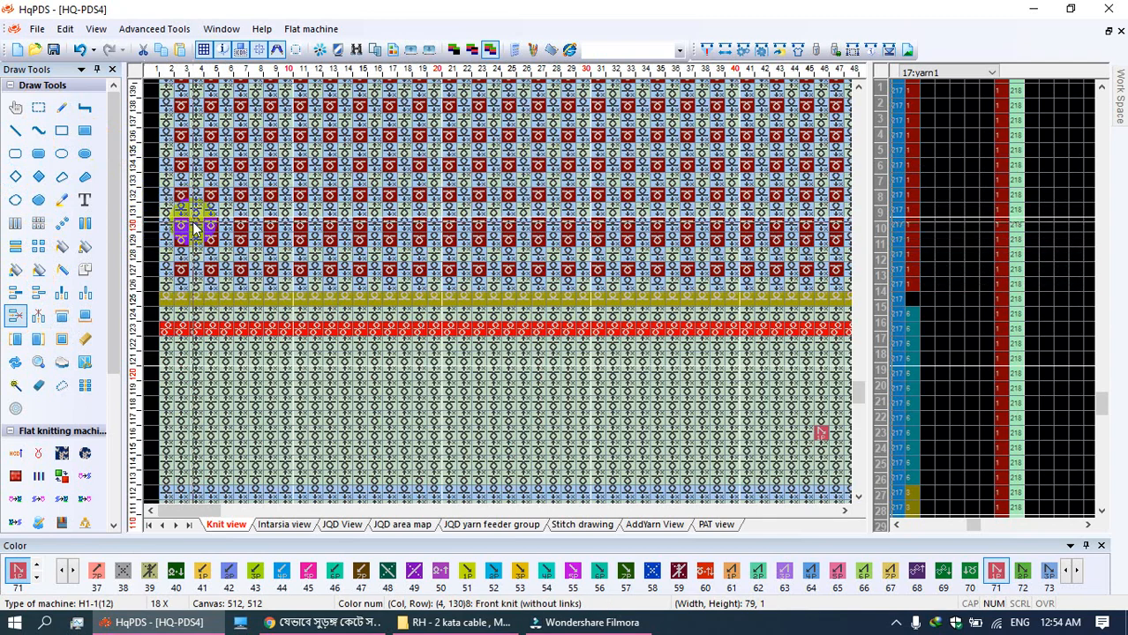
{"action": "left_click", "coordinate": [194, 227]}
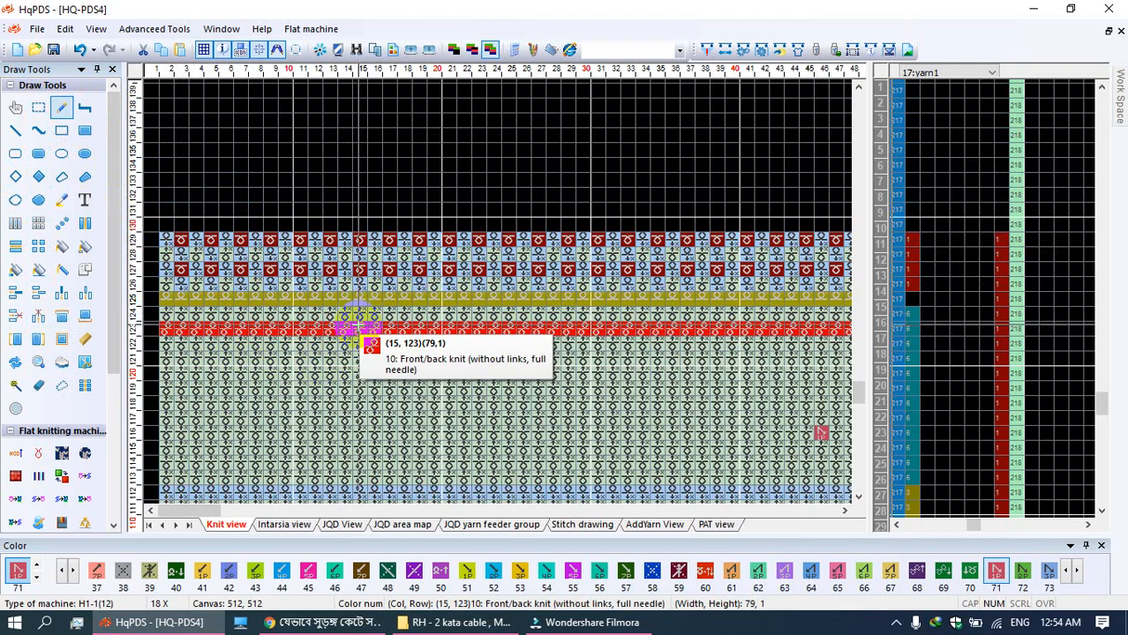
Step: Paint color 71 at column 15 of row 123 and delete the two rows directly above that row
{"action": "left_click", "coordinate": [358, 327]}
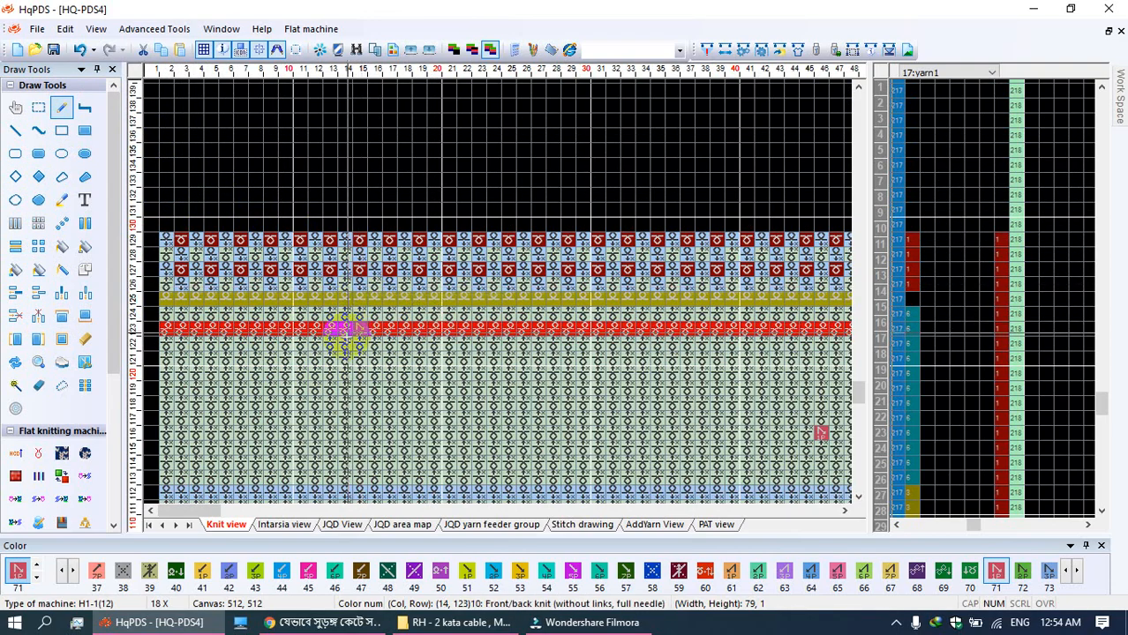
{"action": "left_click", "coordinate": [15, 316]}
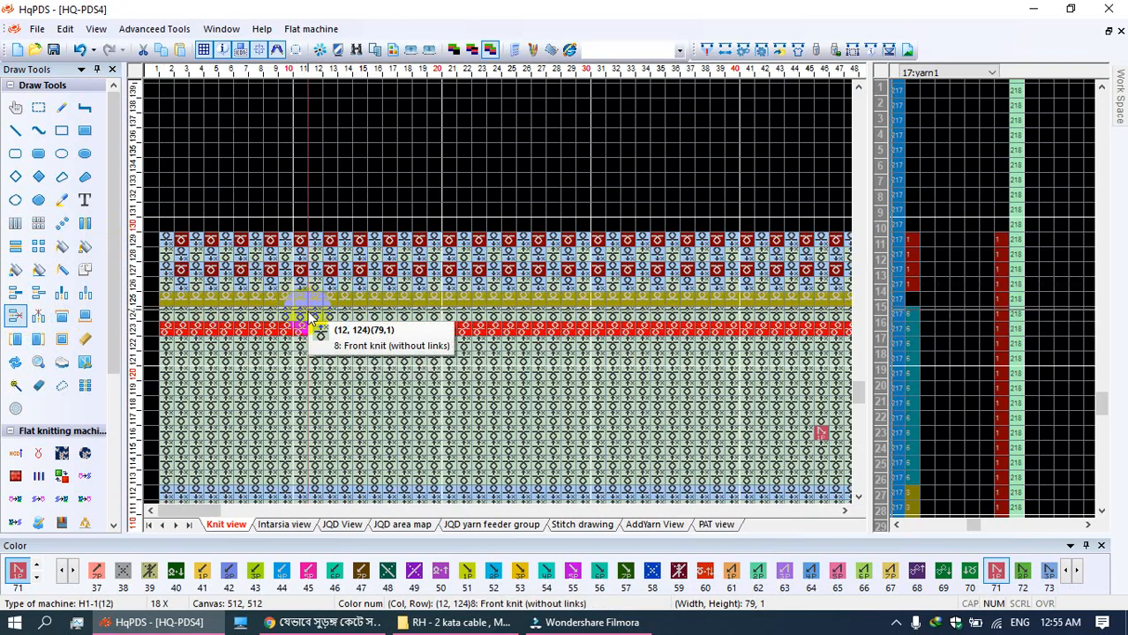
{"action": "left_click", "coordinate": [309, 314]}
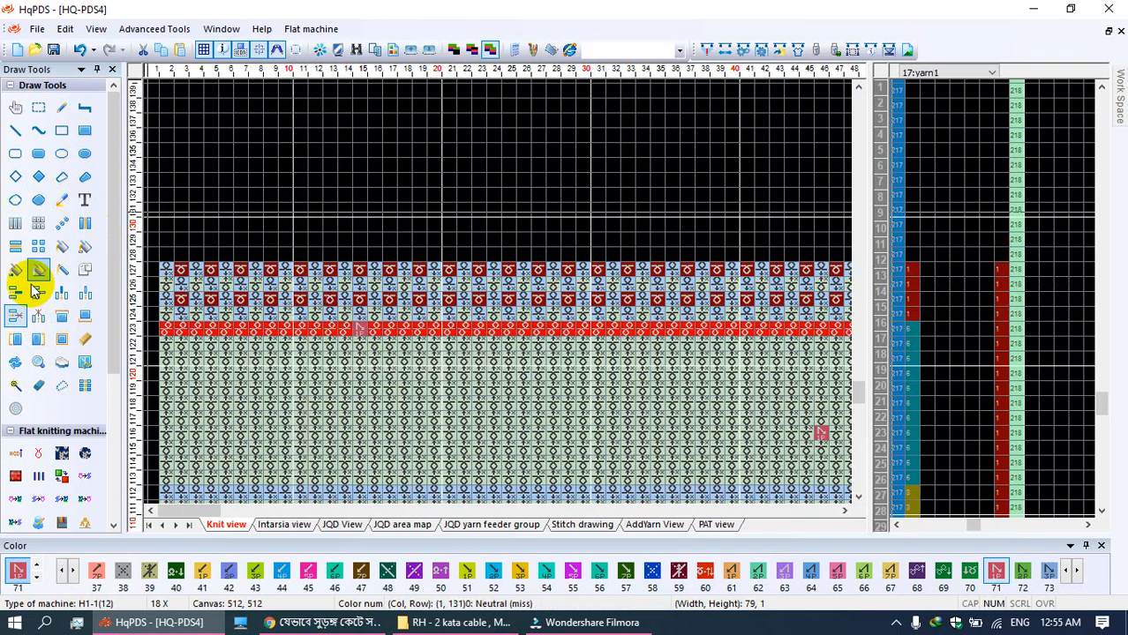
Step: Insert four copies of the full-needle row 123 directly above it
{"action": "left_click", "coordinate": [18, 296]}
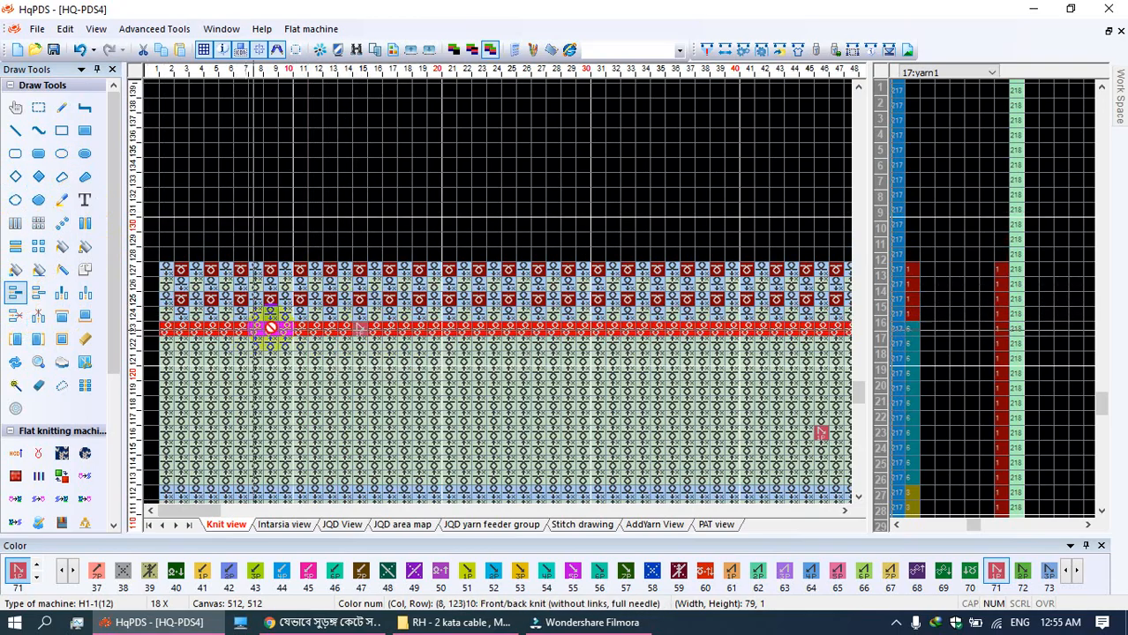
{"action": "left_click", "coordinate": [284, 325]}
{"action": "left_click", "coordinate": [284, 322]}
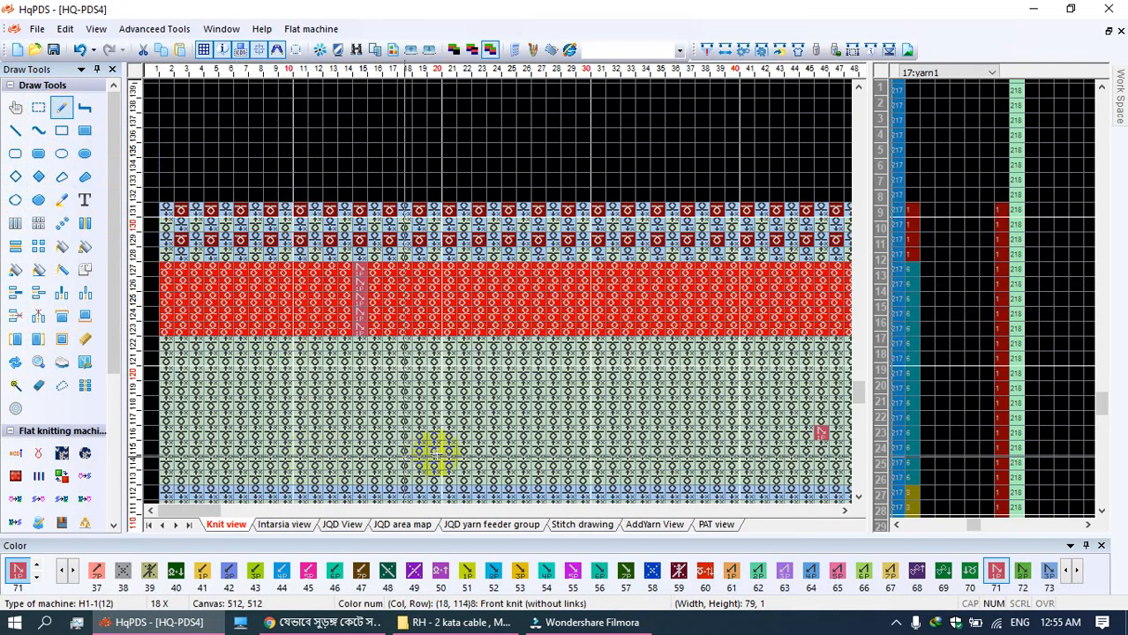
Step: Paint color 61 at column 3 of row 126 in the full-needle block
{"action": "key", "text": "6"}
{"action": "key", "text": "1"}
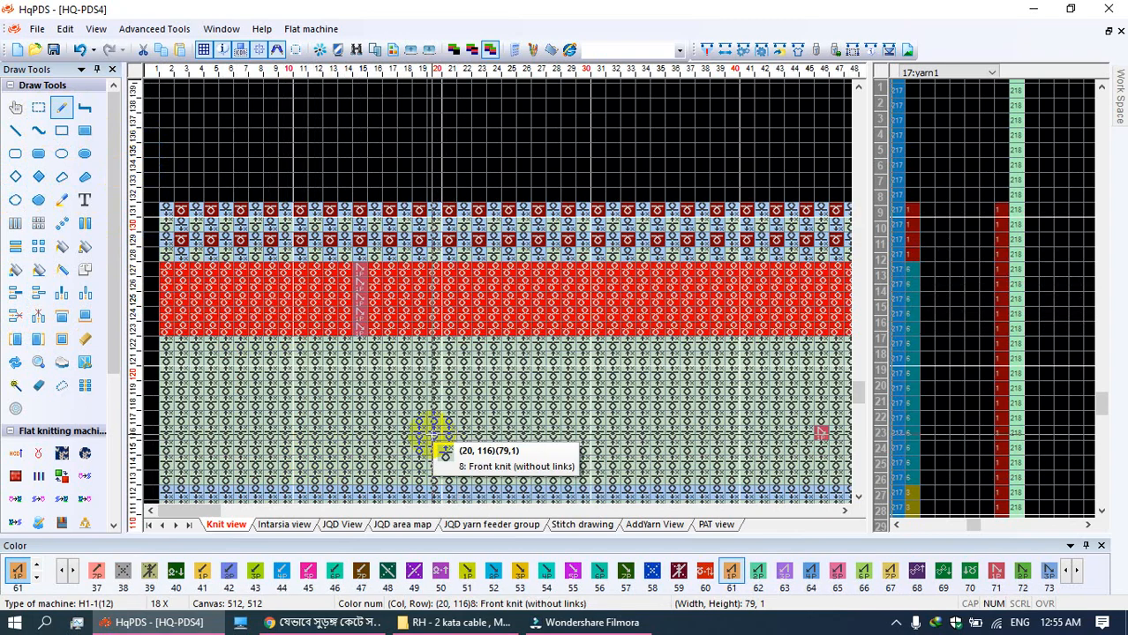
{"action": "left_click", "coordinate": [63, 108]}
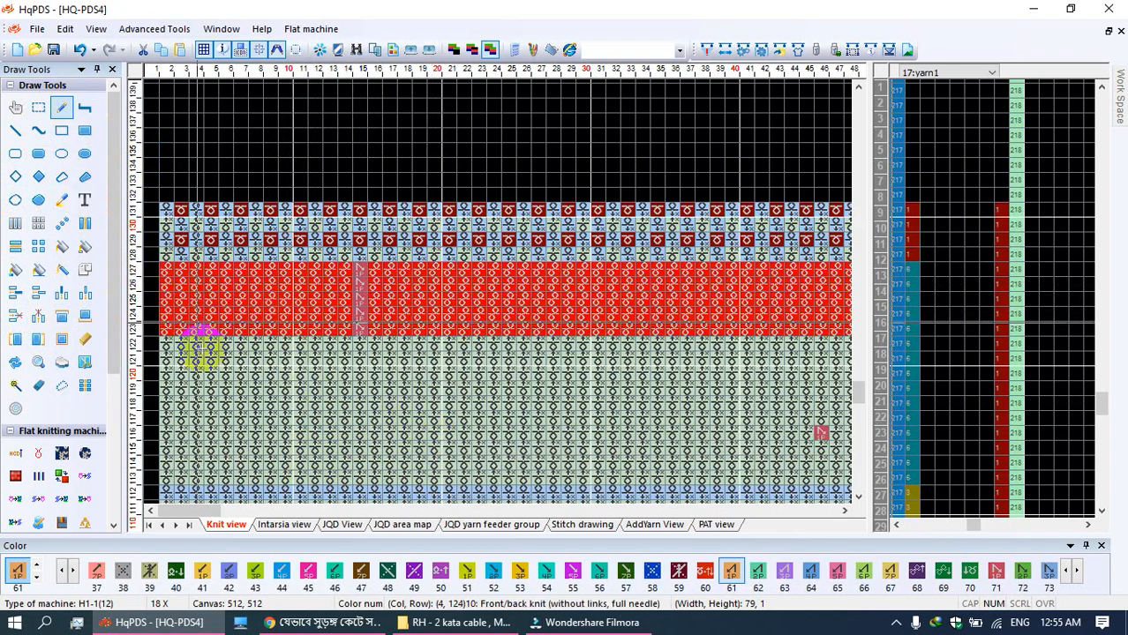
{"action": "left_click", "coordinate": [181, 284]}
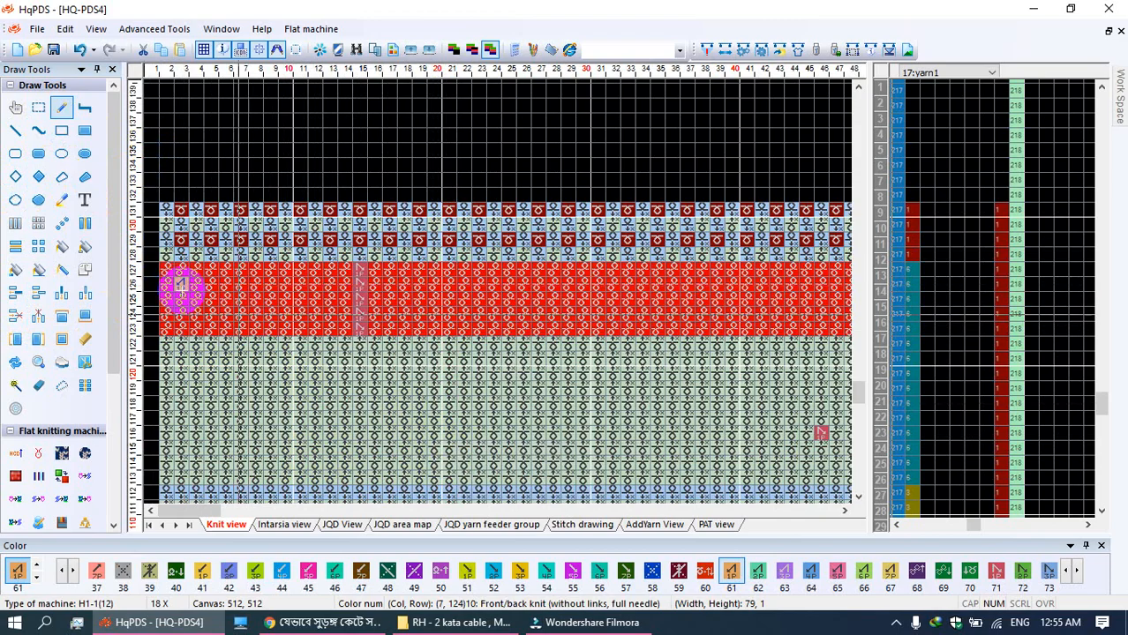
Step: Undo the color 61 mark in row 126 and paint color 61 at column 3 of row 125 instead
{"action": "left_click", "coordinate": [85, 130]}
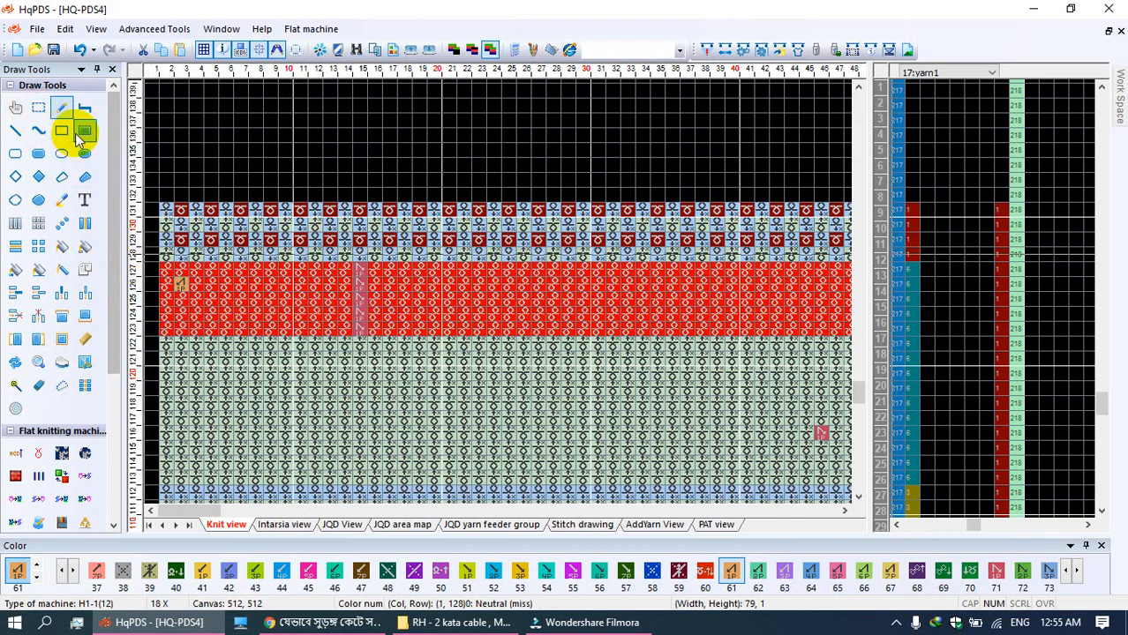
{"action": "right_click", "coordinate": [234, 380]}
{"action": "left_click", "coordinate": [284, 7]}
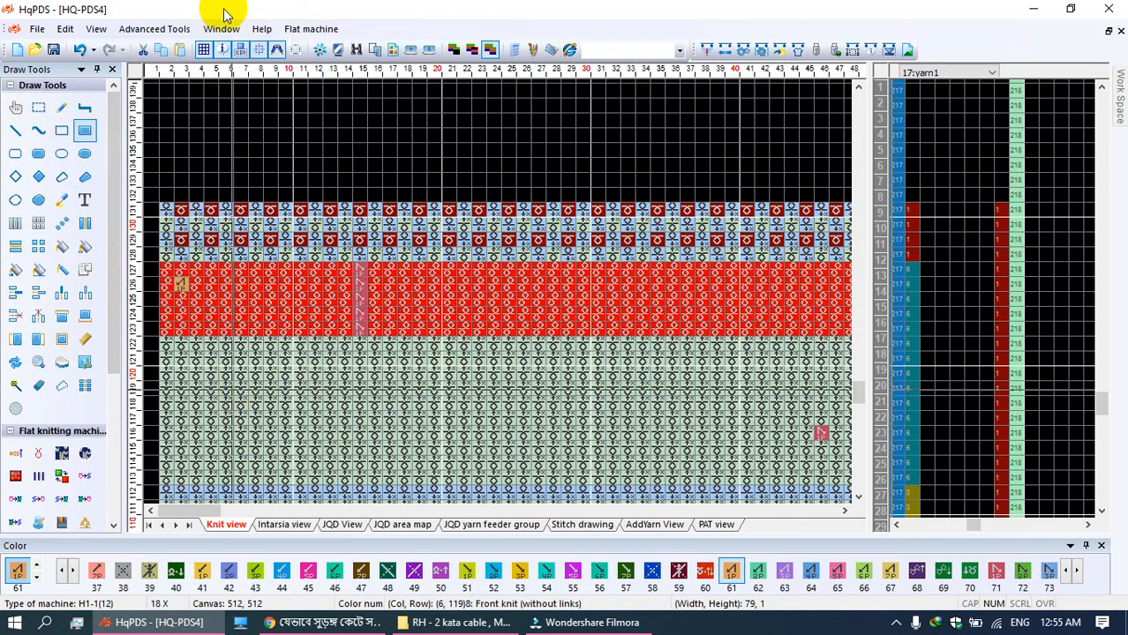
{"action": "left_click", "coordinate": [61, 107]}
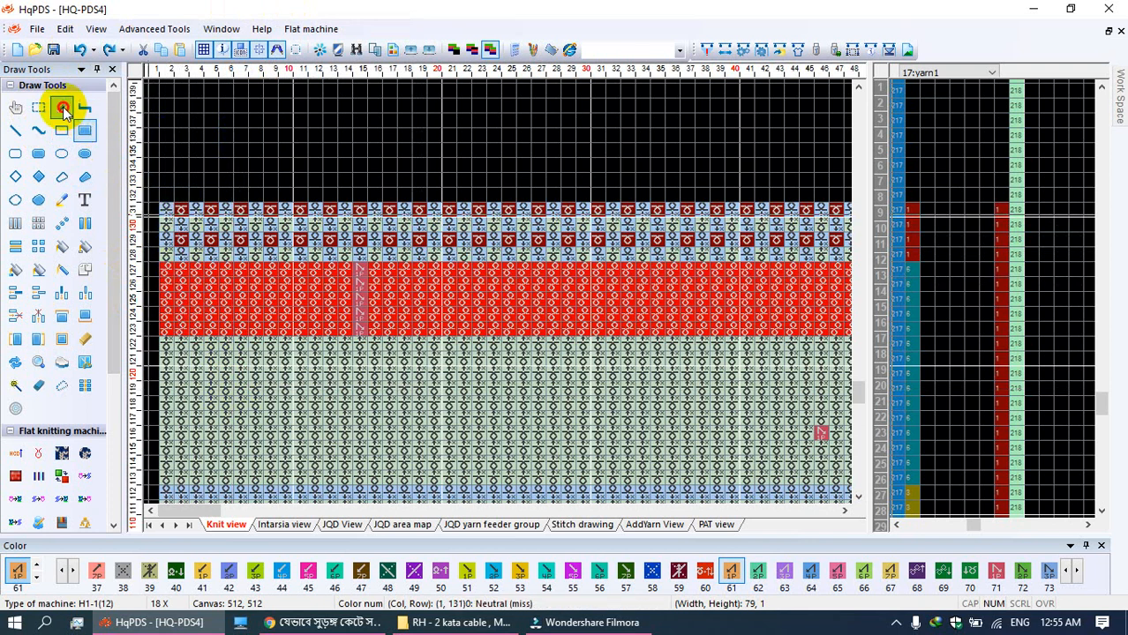
{"action": "left_click", "coordinate": [179, 300]}
Step: Fill columns 2 to 6 of rows 123 and 124 with color 8 front knit
{"action": "left_click", "coordinate": [85, 130]}
{"action": "right_click", "coordinate": [224, 424]}
{"action": "left_click", "coordinate": [258, 61]}
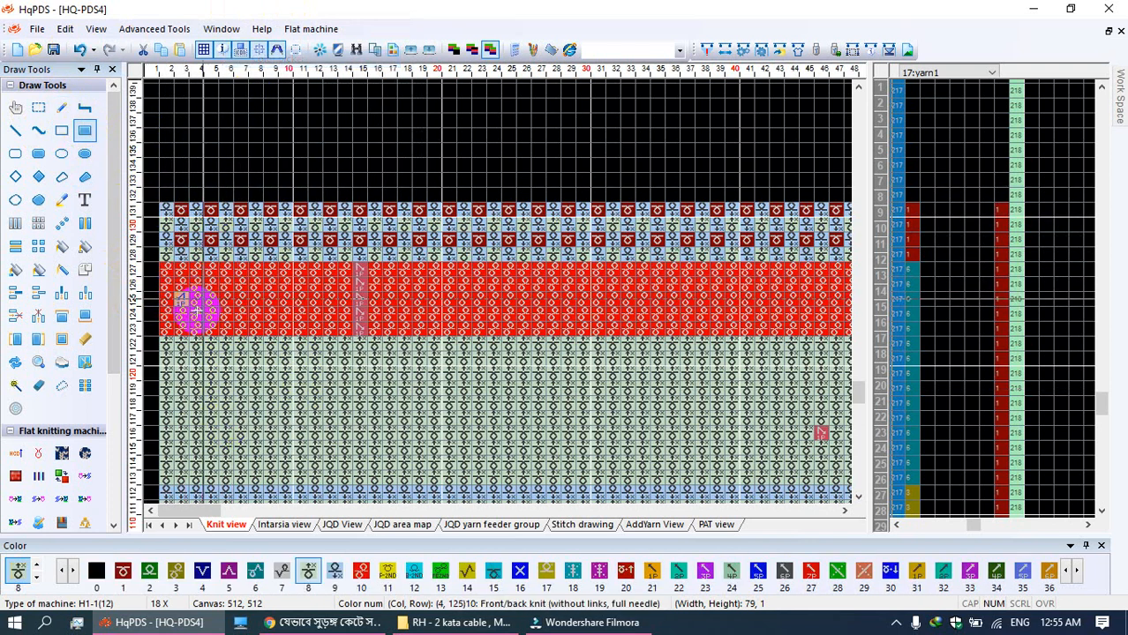
{"action": "left_click_drag", "start_coordinate": [167, 342], "coordinate": [219, 317]}
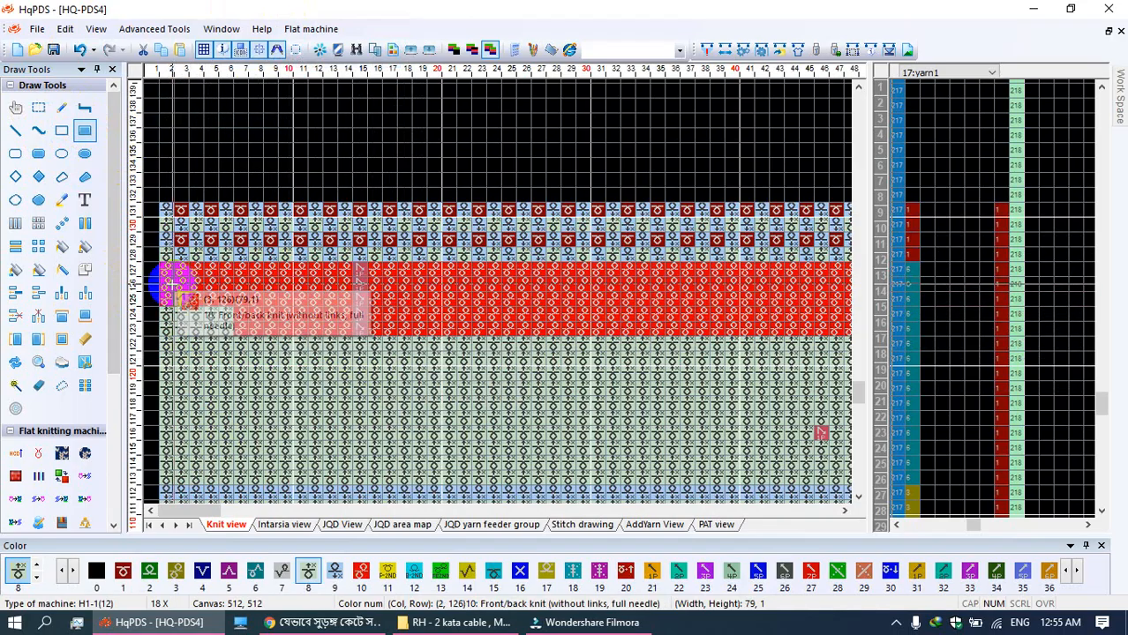
{"action": "left_click", "coordinate": [300, 269]}
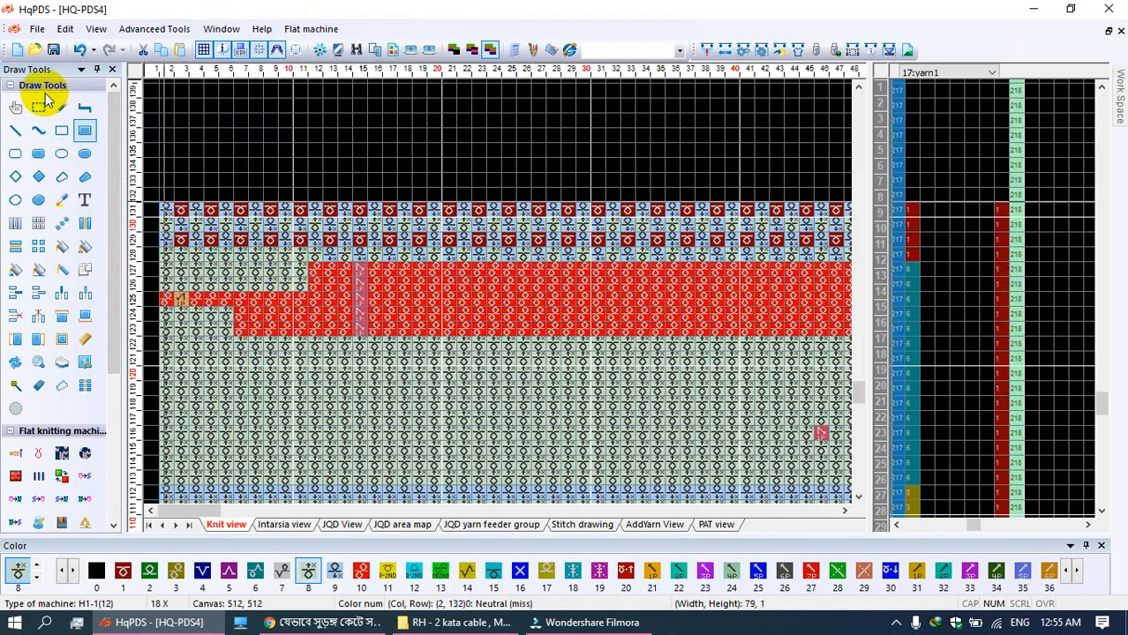
{"action": "left_click", "coordinate": [79, 53]}
Step: Paint color 0 at column 3 of rows 126 and 127, and fill column 2 of rows 125 to 127 with color 8
{"action": "right_click", "coordinate": [189, 126]}
{"action": "left_click", "coordinate": [197, 133]}
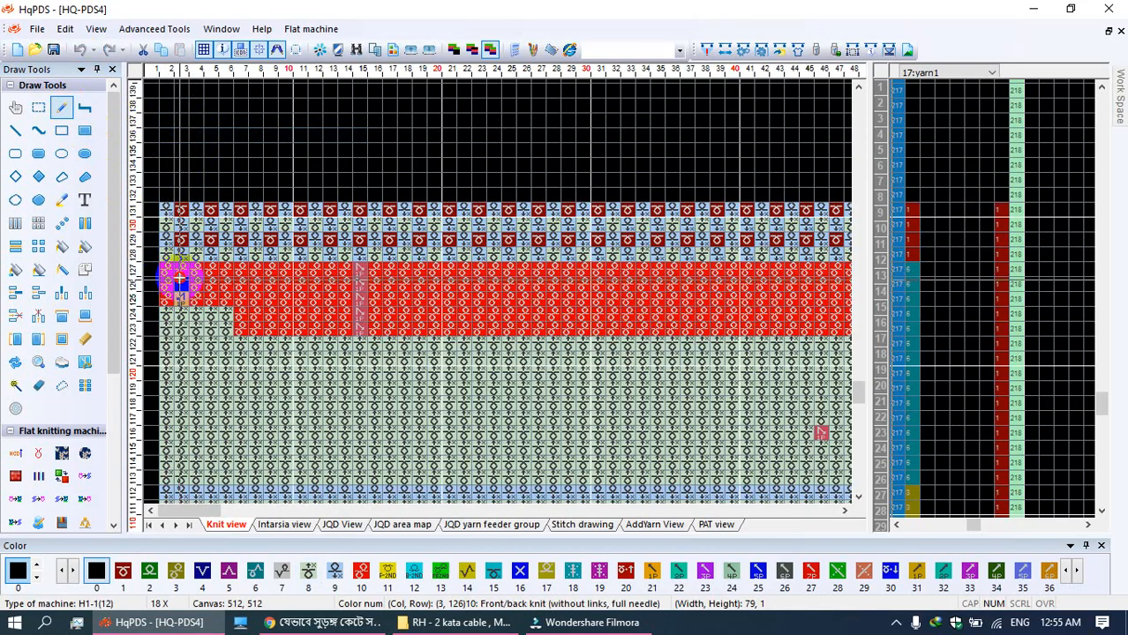
{"action": "left_click", "coordinate": [181, 276]}
{"action": "left_click", "coordinate": [91, 130]}
{"action": "right_click", "coordinate": [193, 348]}
{"action": "left_click", "coordinate": [224, 243]}
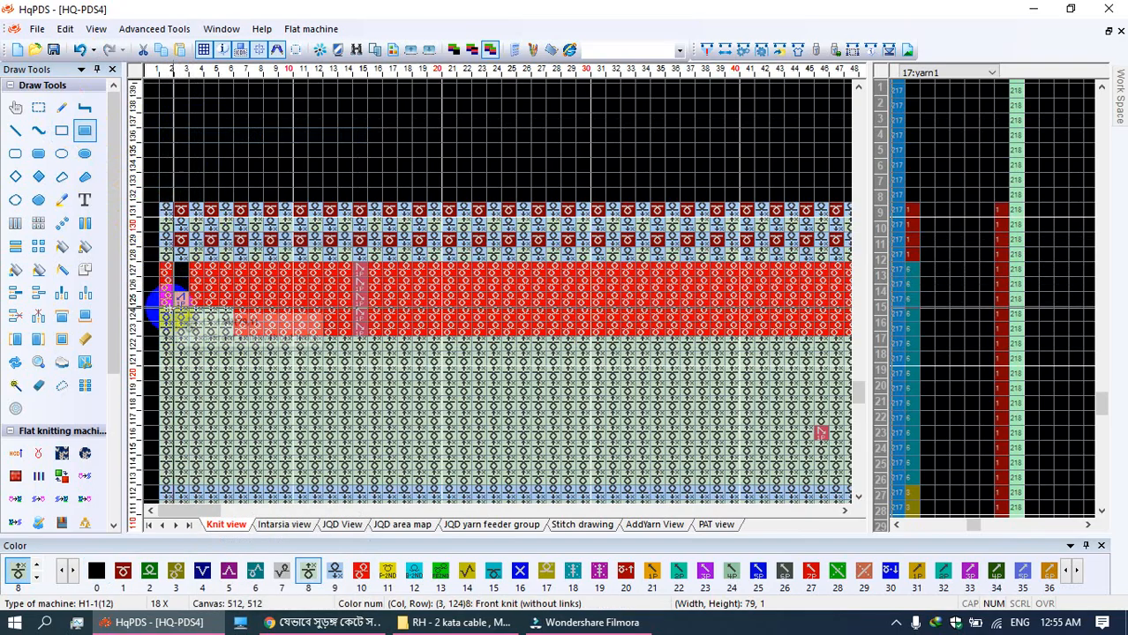
Step: Copy the two-column, eight-row unit at columns 2 and 3, rows 120 to 127, repeatedly across the full pattern width to column 282
{"action": "left_click", "coordinate": [38, 106]}
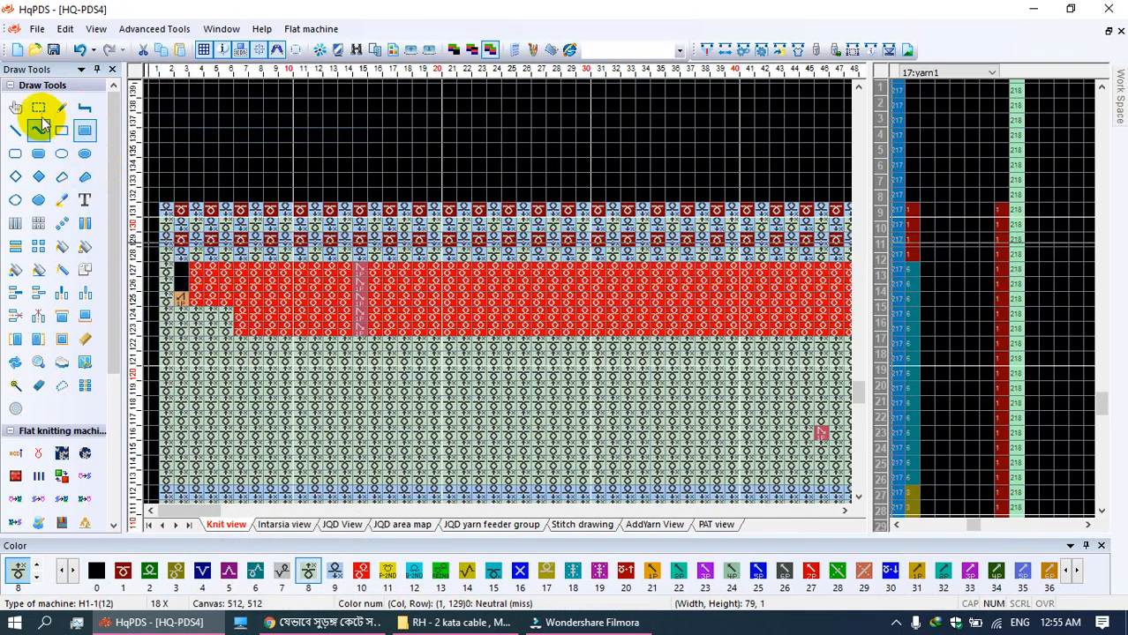
{"action": "left_click", "coordinate": [37, 226]}
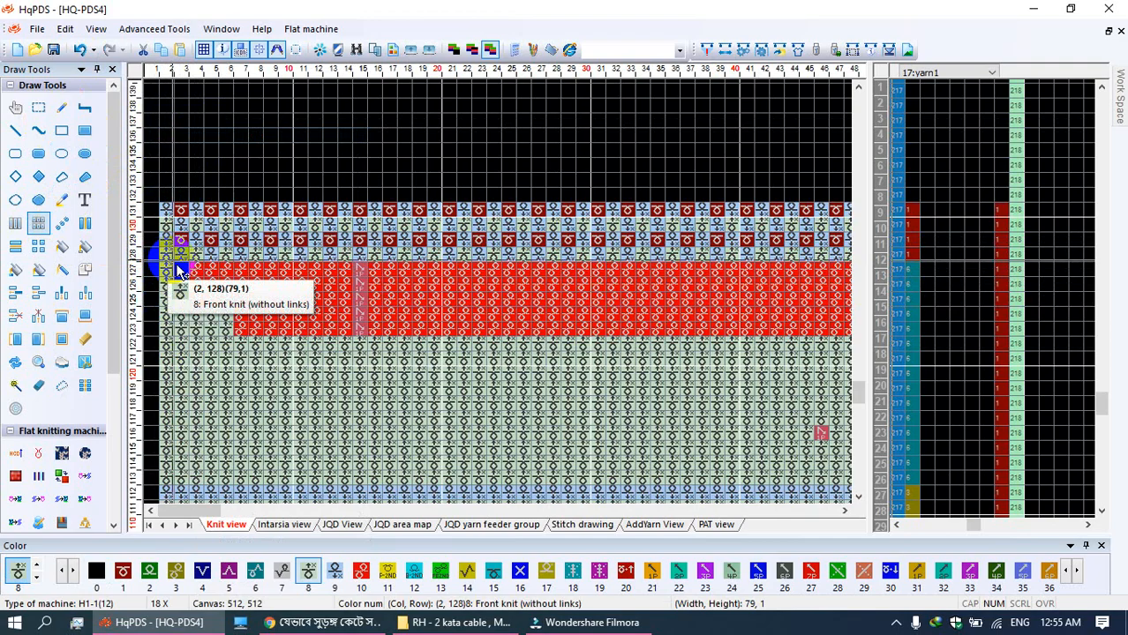
{"action": "left_click_drag", "start_coordinate": [181, 268], "coordinate": [169, 373]}
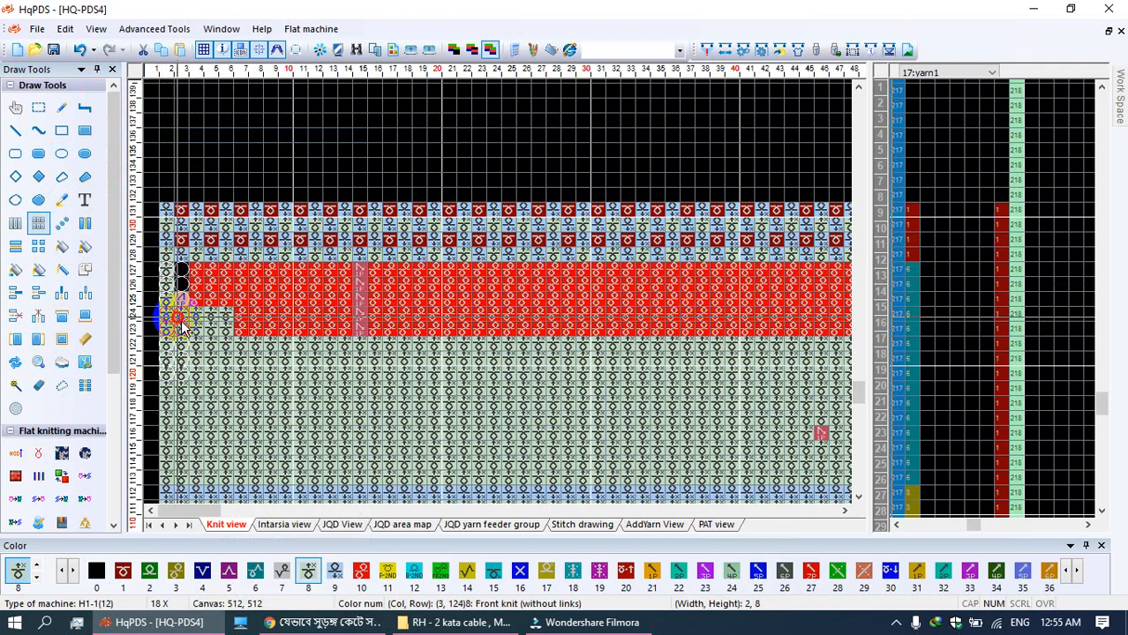
{"action": "left_click_drag", "start_coordinate": [181, 319], "coordinate": [402, 316]}
{"action": "middle_click", "coordinate": [170, 408]}
{"action": "left_click_drag", "start_coordinate": [174, 415], "coordinate": [240, 225]}
{"action": "key", "text": "KP_Multiply"}
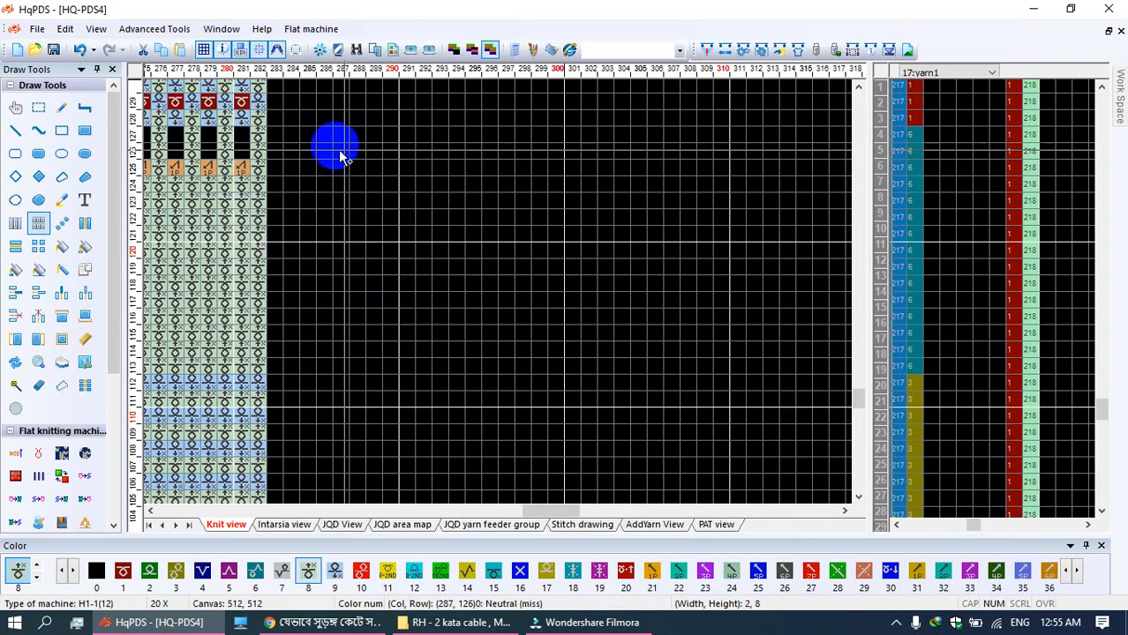
Step: Set the yarn1 value to 1 for rows 126 and 127
{"action": "left_click_drag", "start_coordinate": [259, 135], "coordinate": [609, 153]}
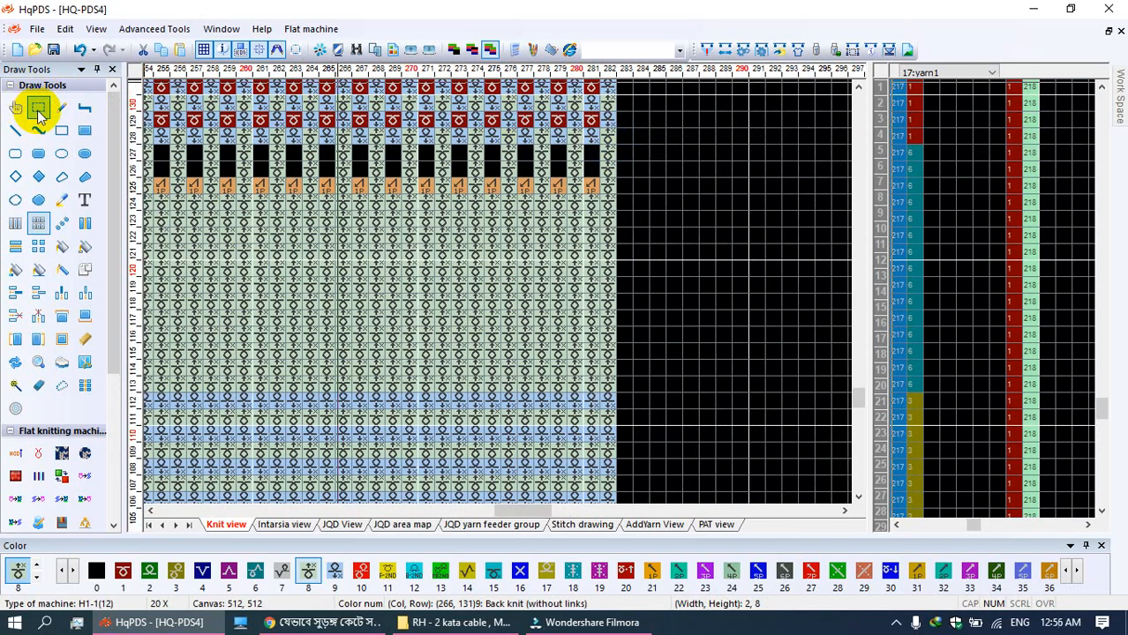
{"action": "left_click", "coordinate": [62, 112]}
{"action": "left_click", "coordinate": [126, 576]}
{"action": "left_click_drag", "start_coordinate": [913, 154], "coordinate": [917, 171]}
Step: Set the densities to 16 for rows 123 and 124 and to 10 for rows 125 to 127
{"action": "left_click", "coordinate": [881, 185]}
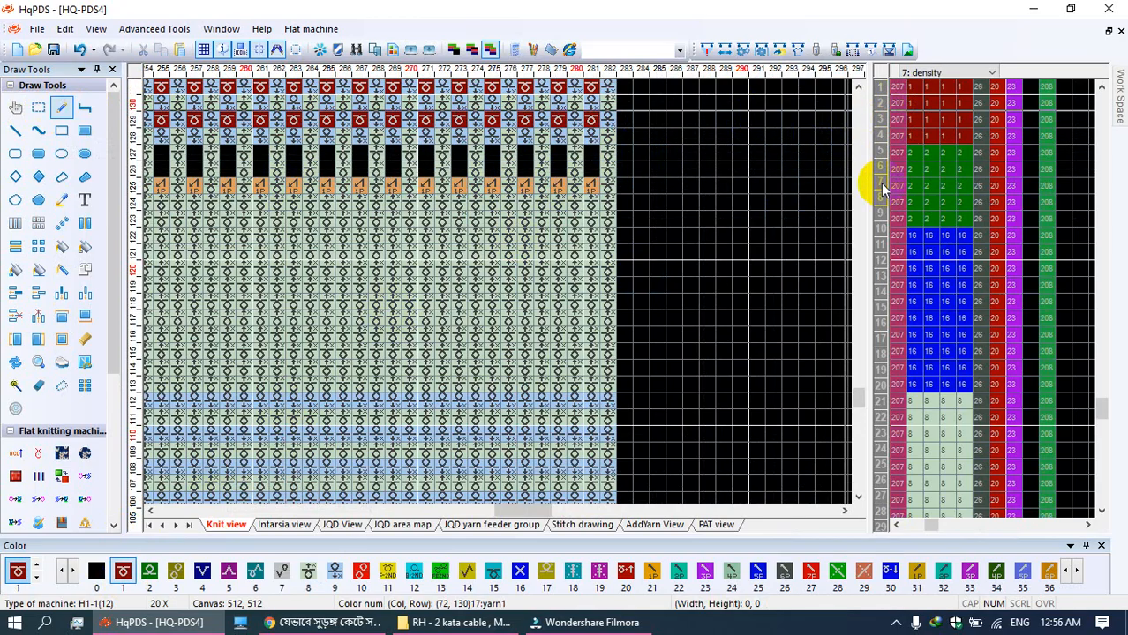
{"action": "left_click", "coordinate": [84, 135]}
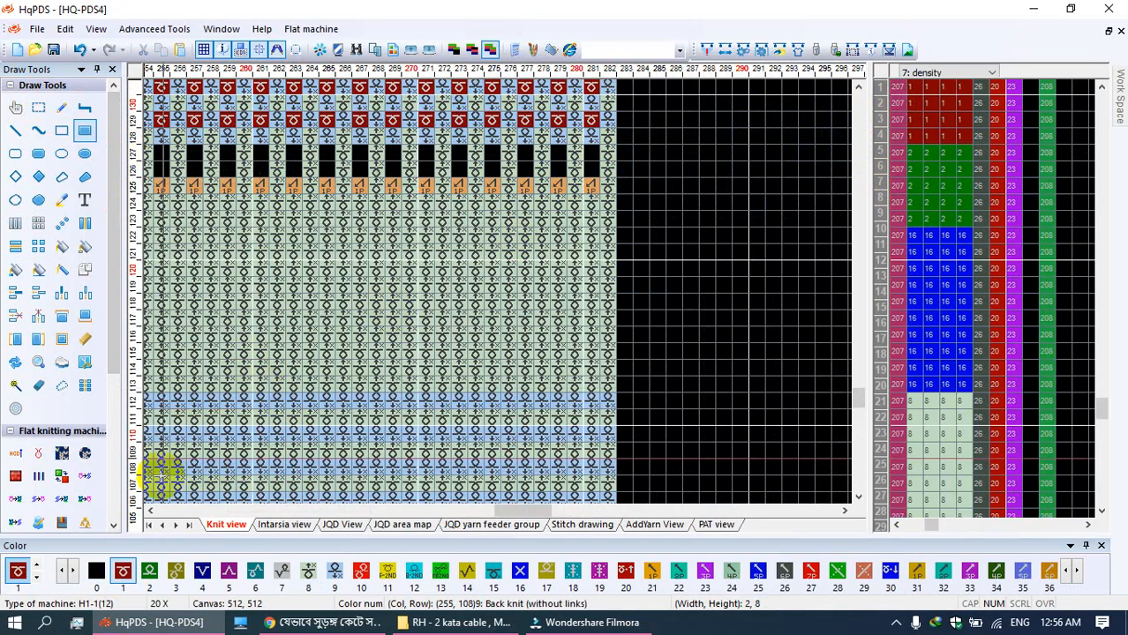
{"action": "left_click", "coordinate": [150, 572]}
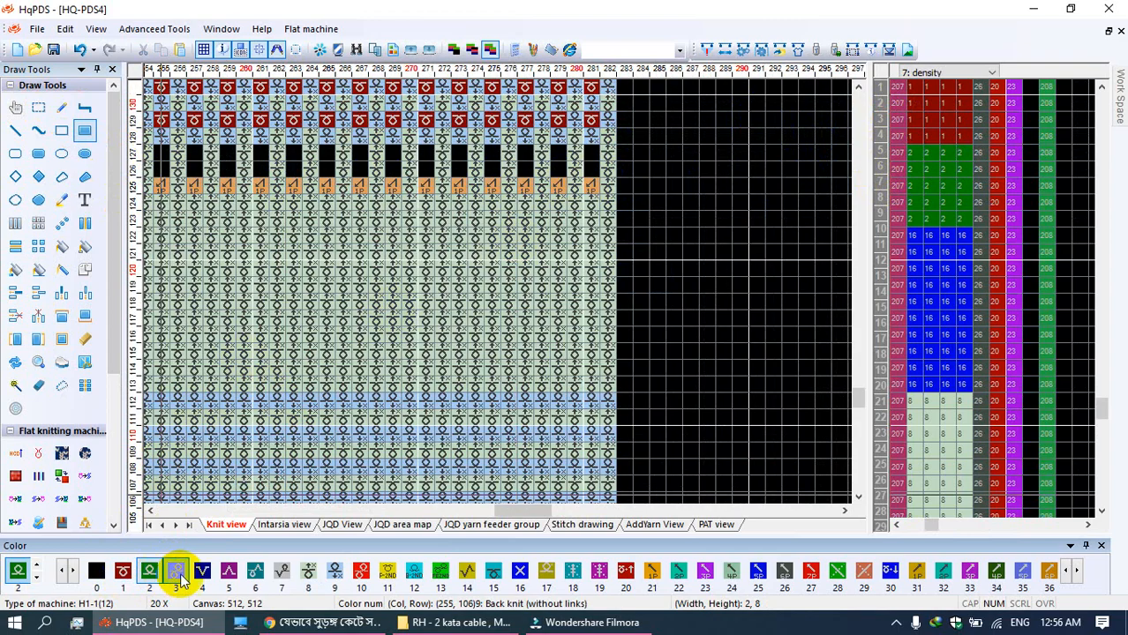
{"action": "left_click", "coordinate": [520, 571]}
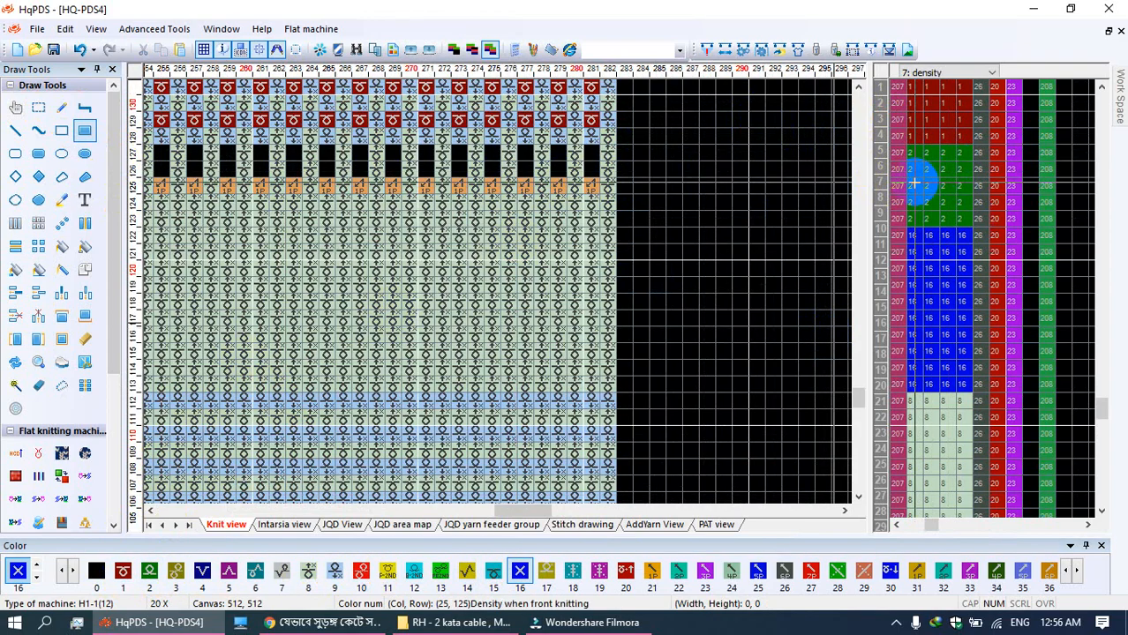
{"action": "left_click_drag", "start_coordinate": [914, 183], "coordinate": [958, 226]}
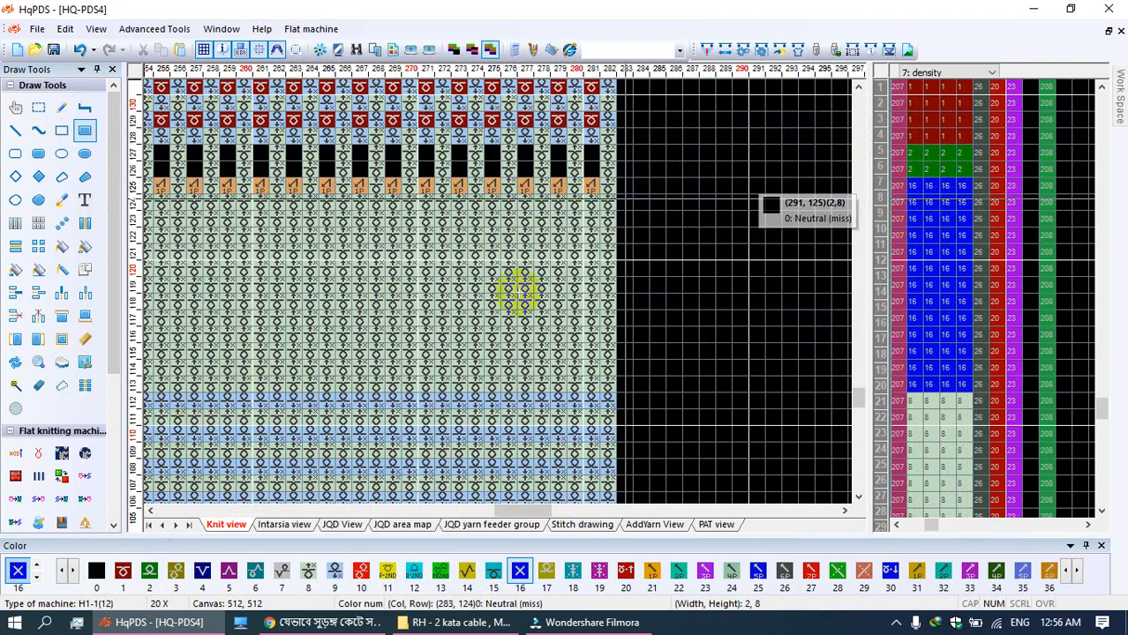
{"action": "left_click", "coordinate": [360, 573]}
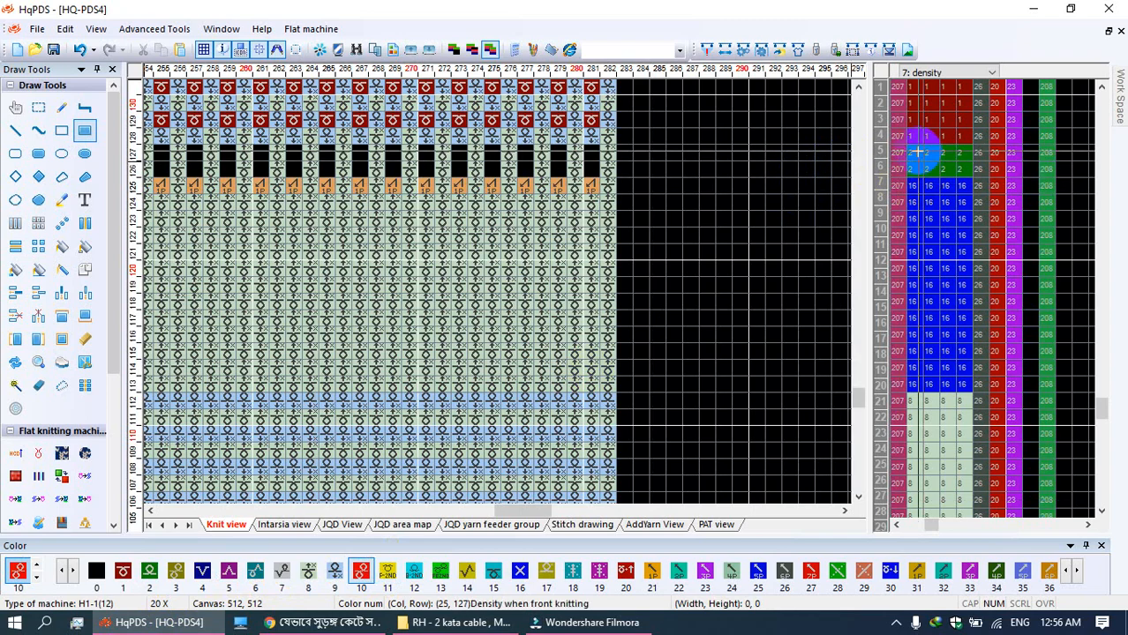
{"action": "left_click_drag", "start_coordinate": [918, 153], "coordinate": [962, 183]}
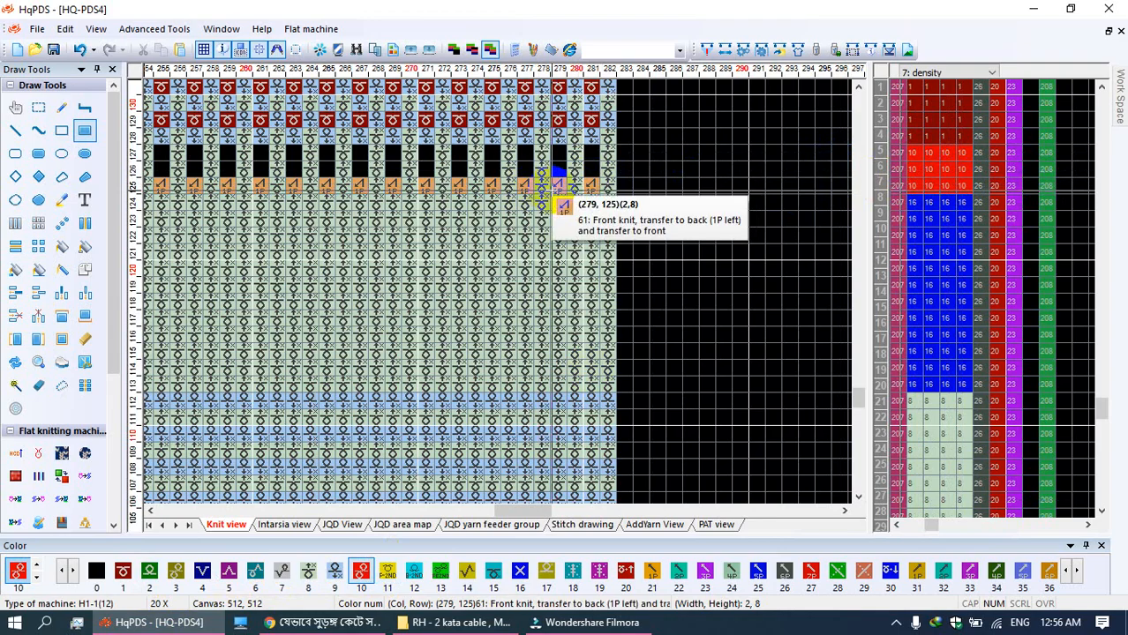
Step: Examine the repeated transfer rows and the knit rows beneath them across the pattern width, back to its first columns
{"action": "scroll", "coordinate": [285, 304], "scroll_direction": "down", "scroll_amount": 3}
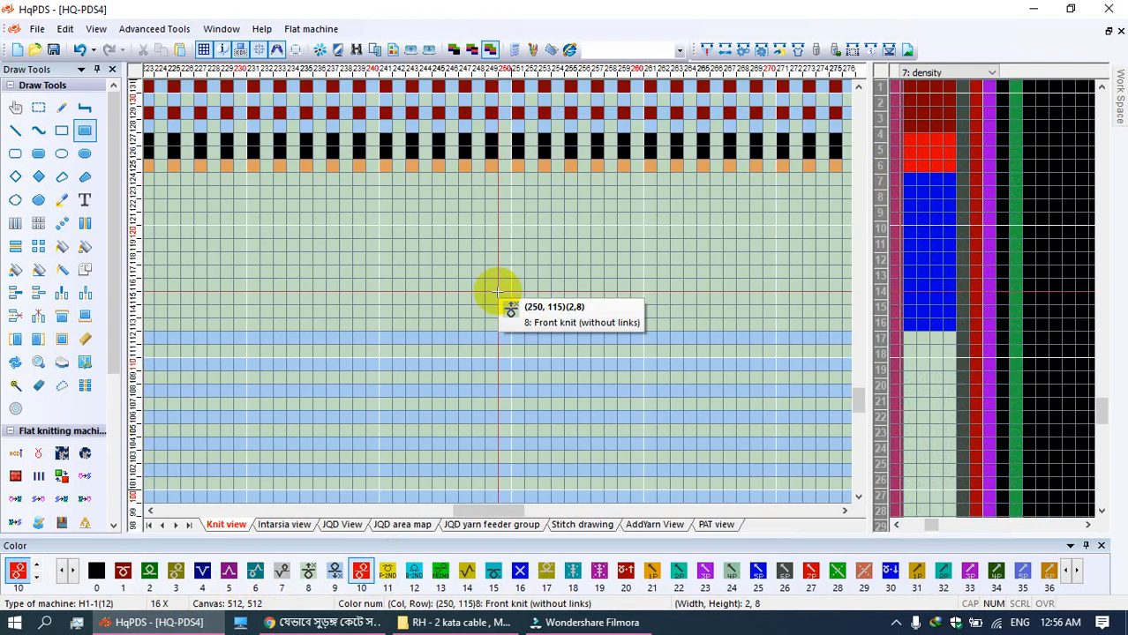
{"action": "scroll", "coordinate": [492, 294], "scroll_direction": "down", "scroll_amount": 3}
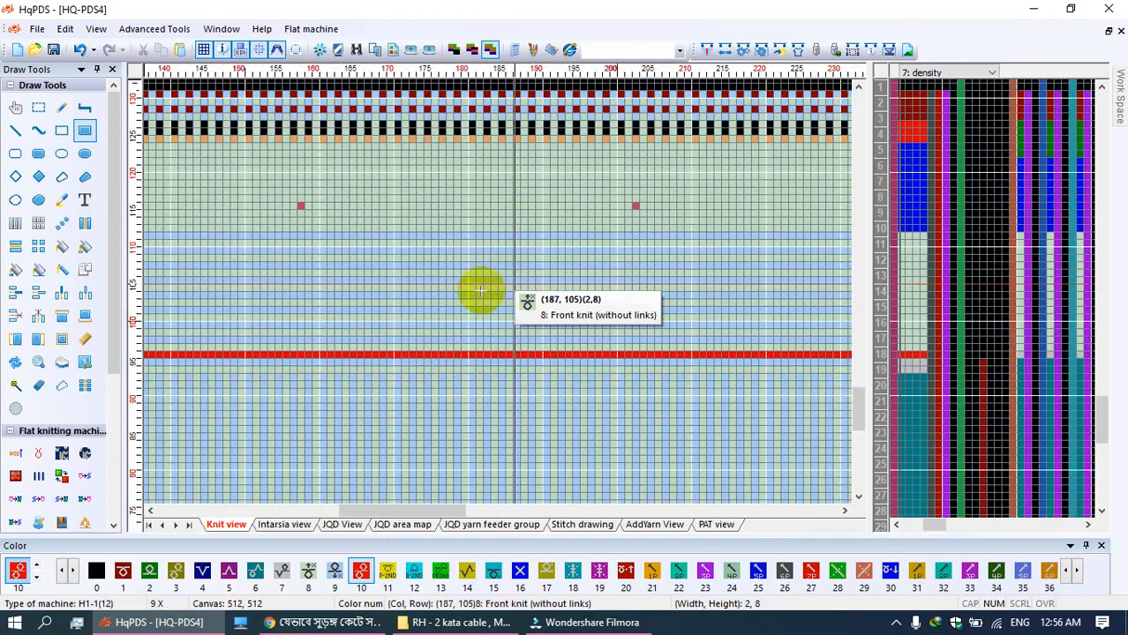
{"action": "scroll", "coordinate": [477, 292], "scroll_direction": "up", "scroll_amount": 3}
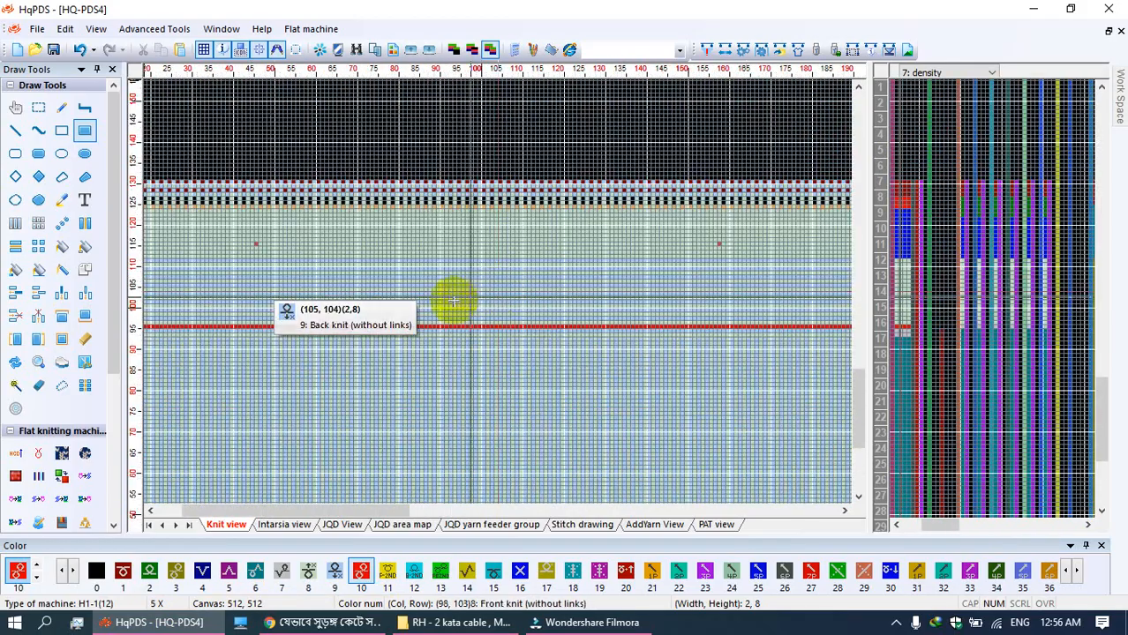
{"action": "scroll", "coordinate": [478, 289], "scroll_direction": "down", "scroll_amount": 6}
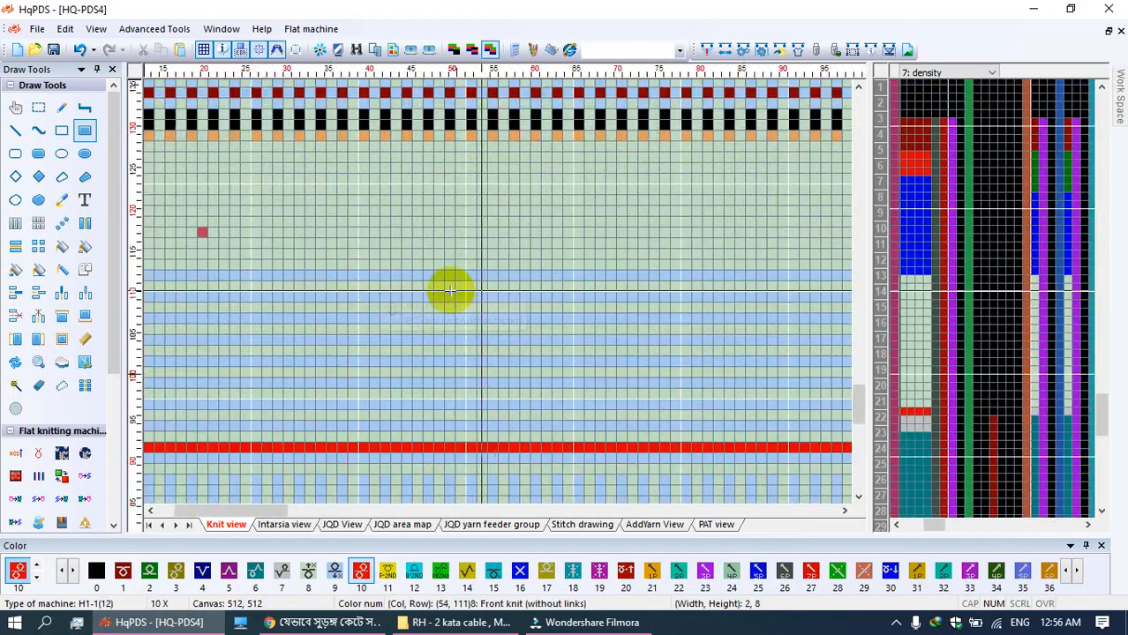
{"action": "scroll", "coordinate": [151, 405], "scroll_direction": "up", "scroll_amount": 5}
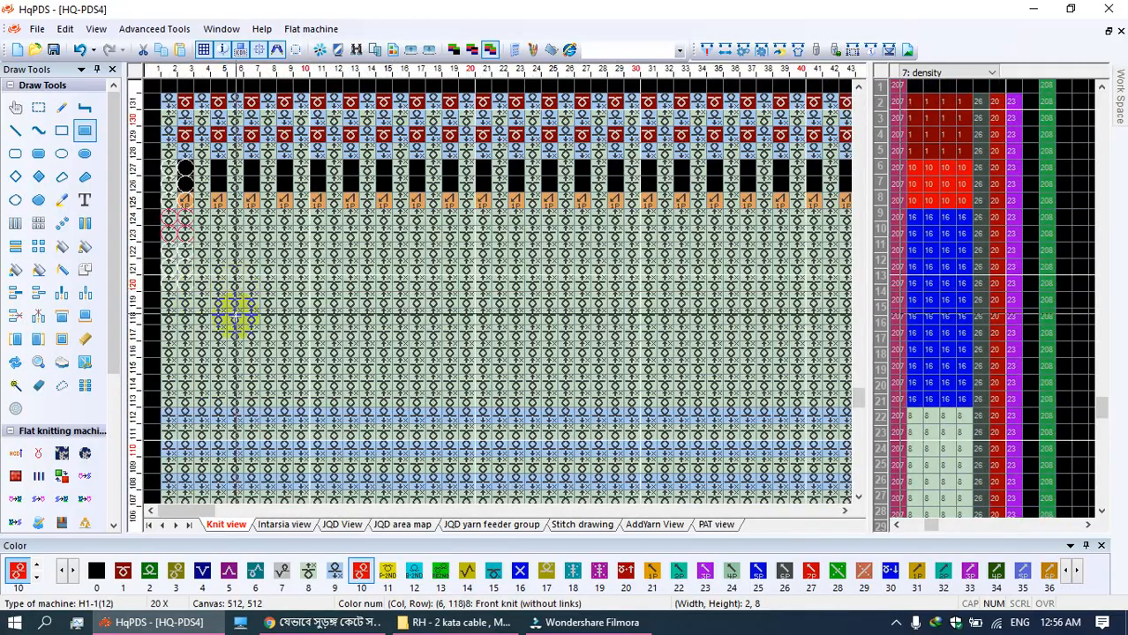
{"action": "scroll", "coordinate": [237, 327], "scroll_direction": "up", "scroll_amount": 3}
{"action": "scroll", "coordinate": [261, 220], "scroll_direction": "down", "scroll_amount": 1}
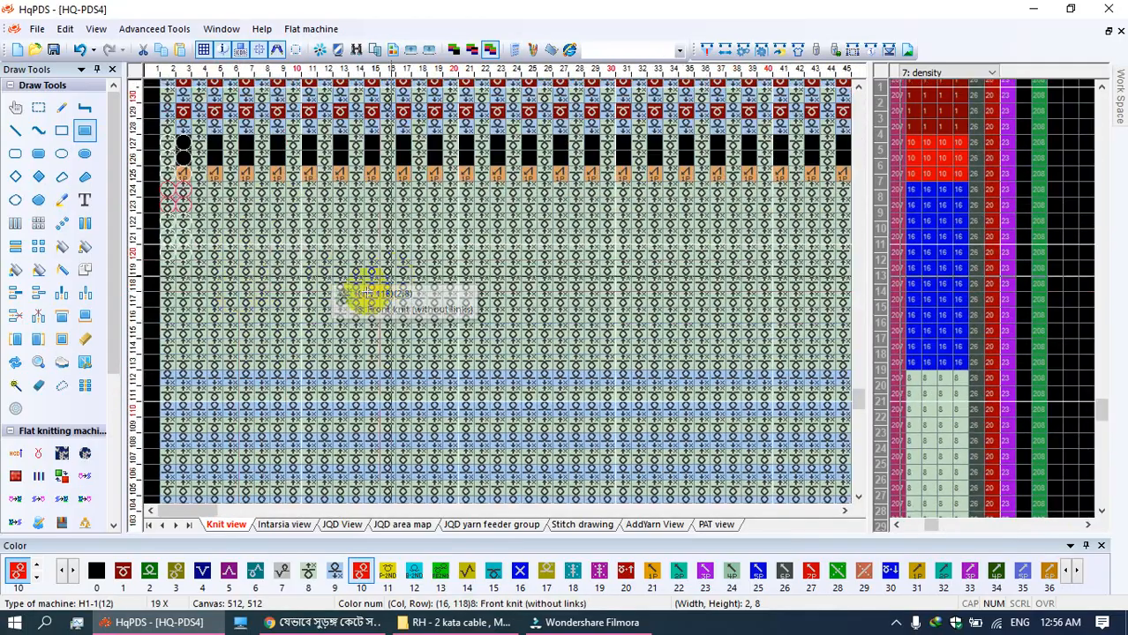
{"action": "scroll", "coordinate": [388, 269], "scroll_direction": "down", "scroll_amount": 1}
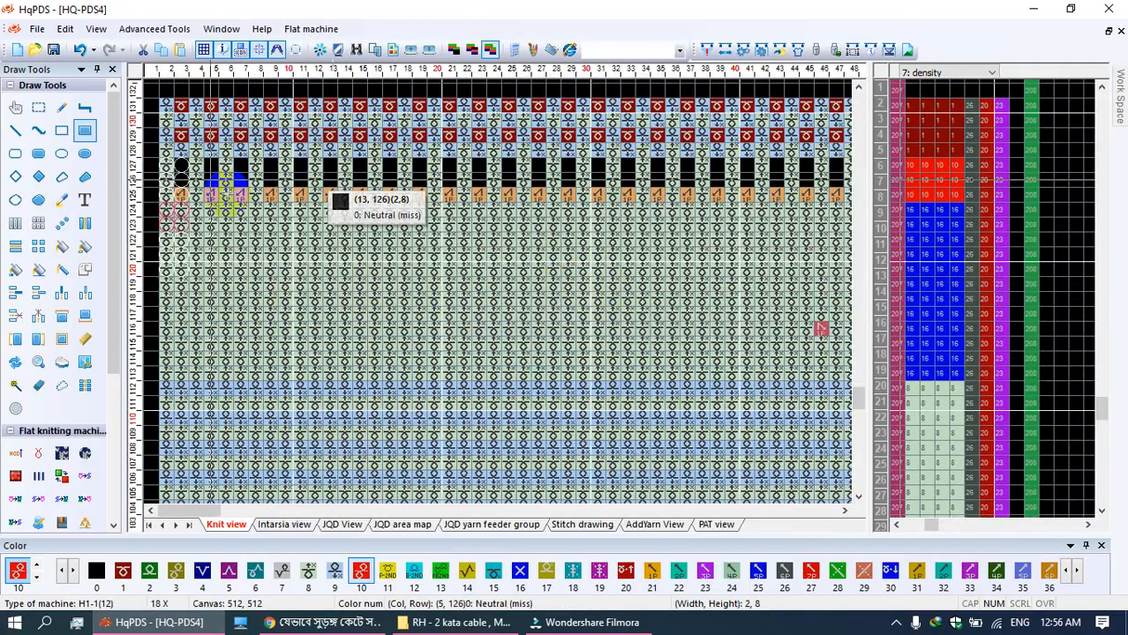
{"action": "left_click", "coordinate": [58, 112]}
{"action": "left_click", "coordinate": [254, 267]}
{"action": "right_click", "coordinate": [252, 267]}
{"action": "left_click", "coordinate": [163, 33]}
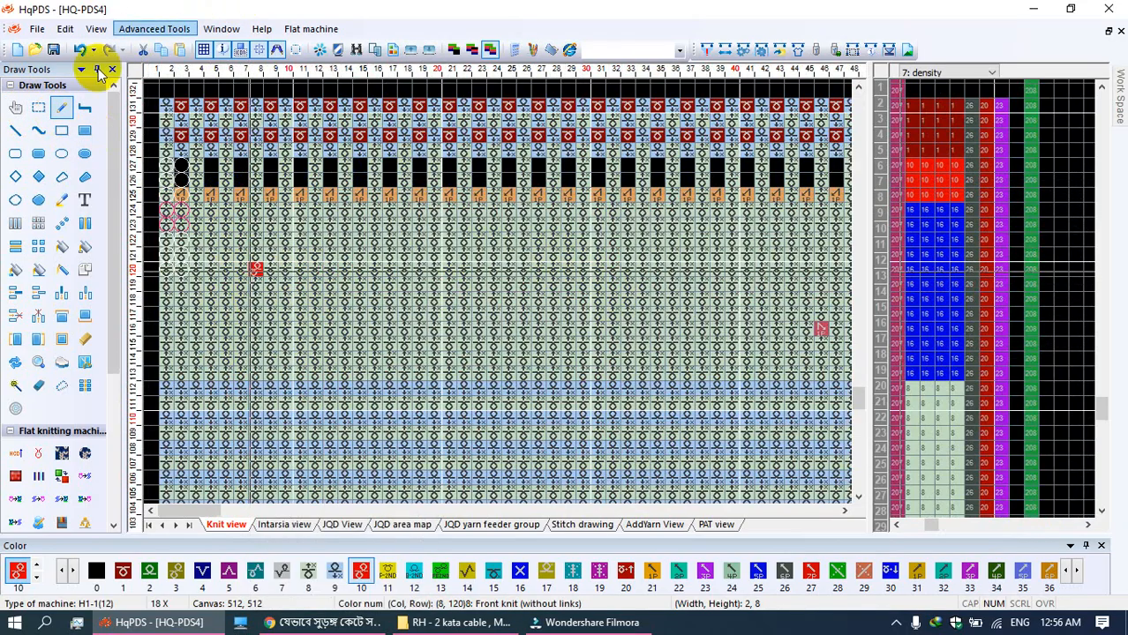
{"action": "left_click", "coordinate": [78, 51]}
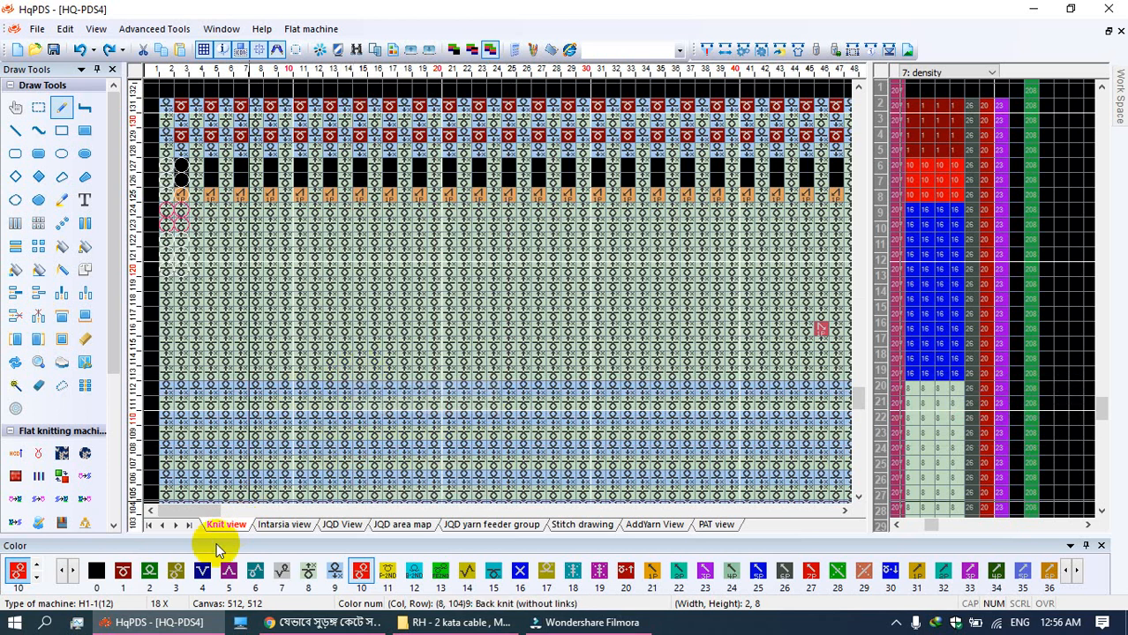
Step: Paint color 9 at column 2 of row 114 and repeat the one-column, two-row unit of rows 113 and 114 up to row 124 across the full width
{"action": "left_click", "coordinate": [332, 572]}
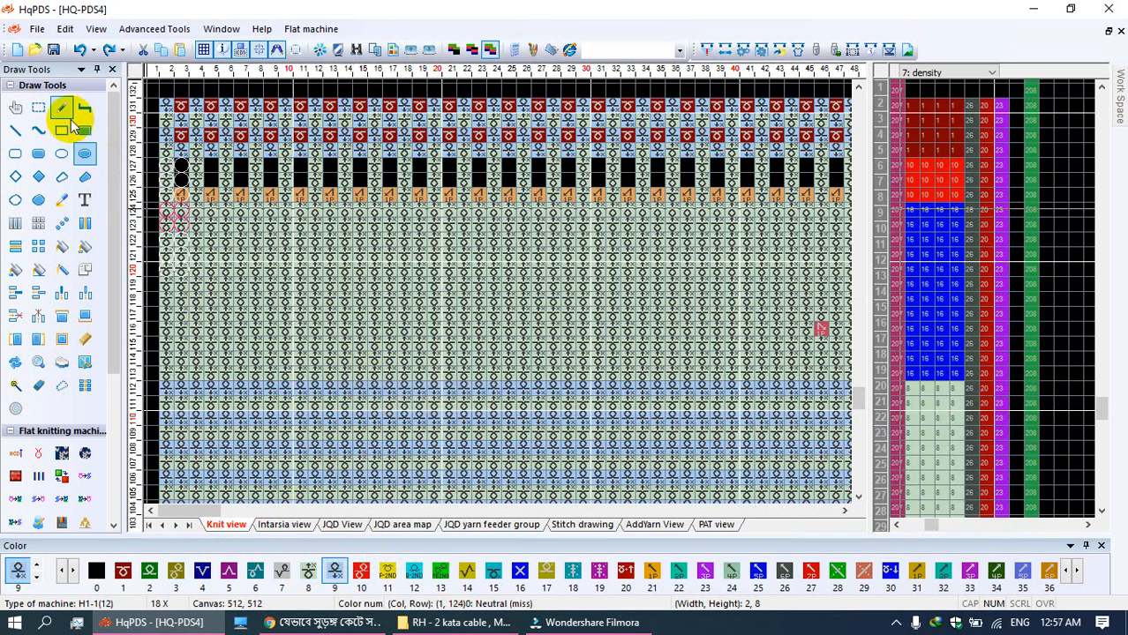
{"action": "left_click", "coordinate": [166, 355]}
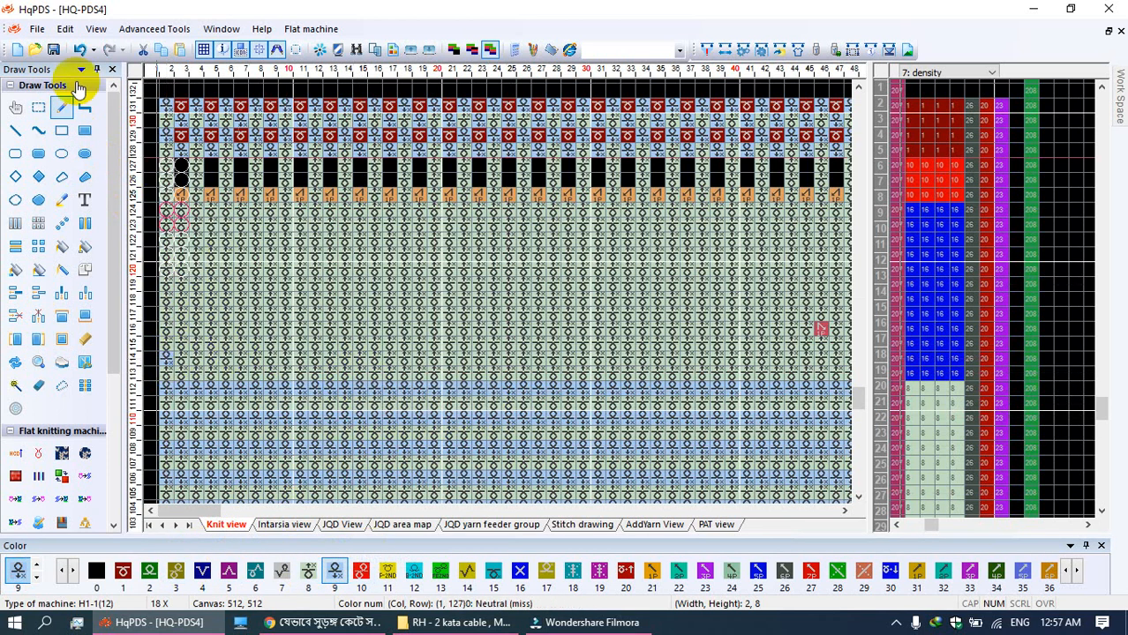
{"action": "left_click", "coordinate": [42, 227]}
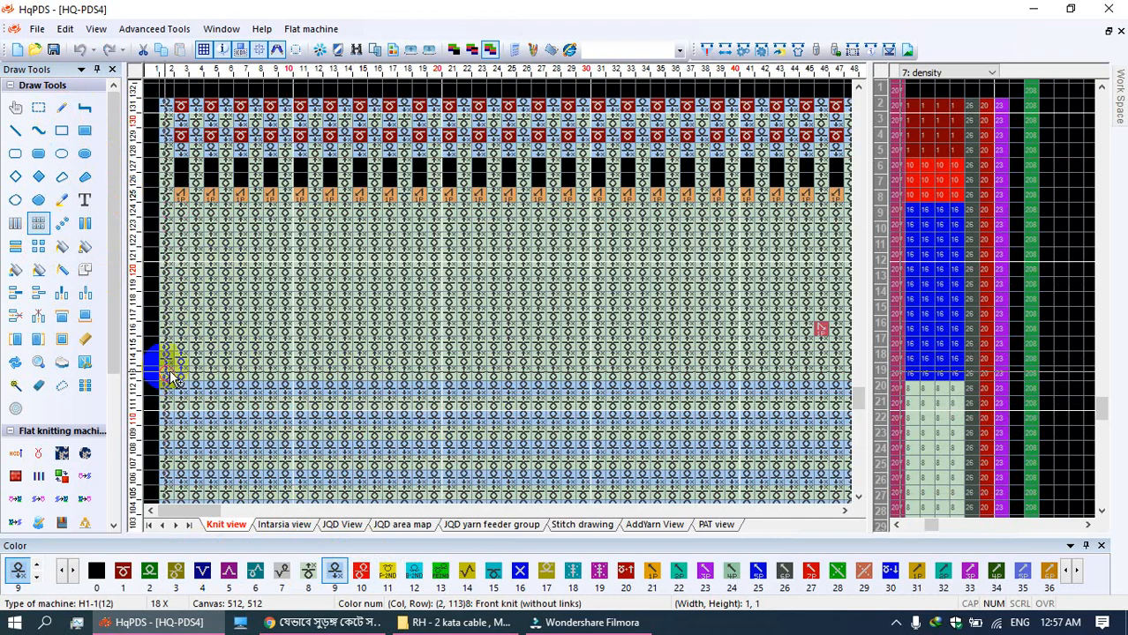
{"action": "left_click_drag", "start_coordinate": [172, 366], "coordinate": [675, 304]}
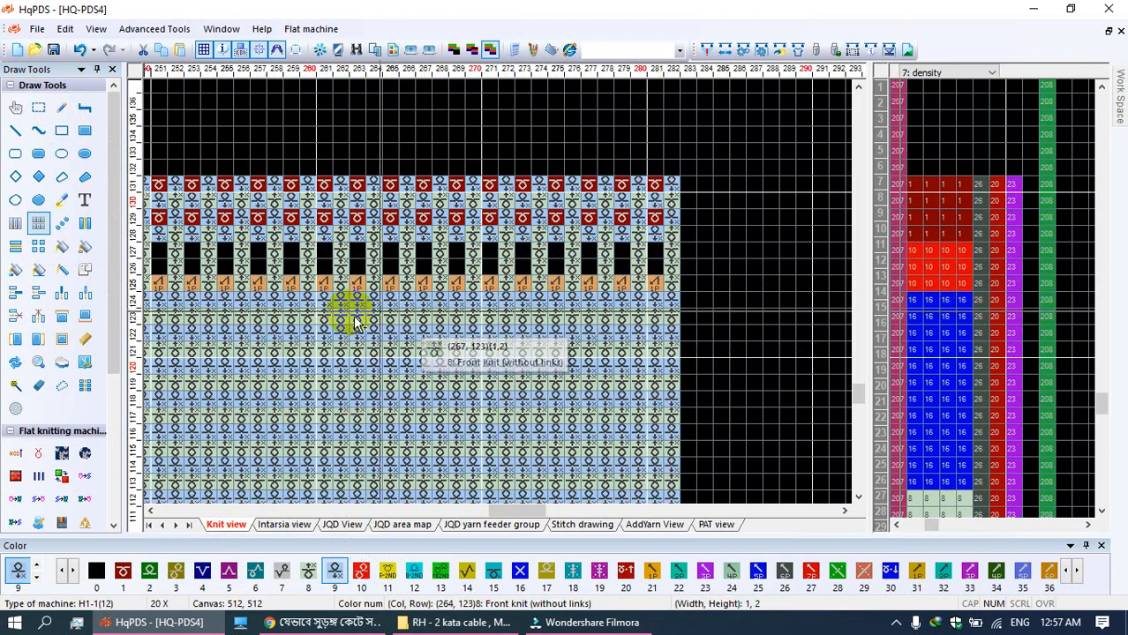
{"action": "scroll", "coordinate": [498, 333], "scroll_direction": "down", "scroll_amount": 1}
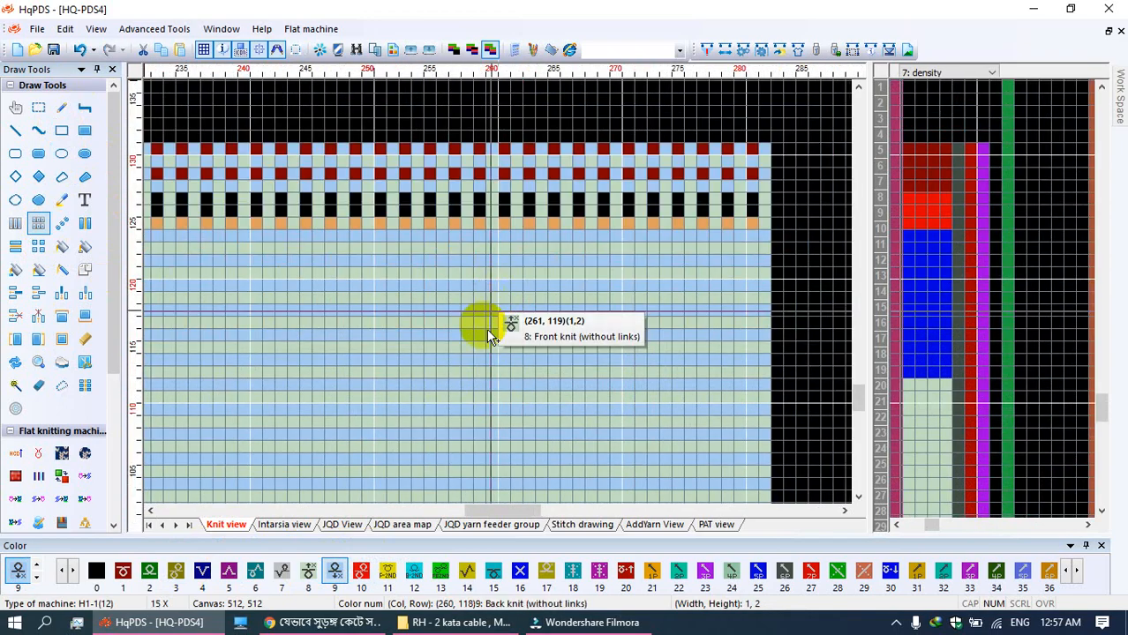
{"action": "scroll", "coordinate": [502, 298], "scroll_direction": "up", "scroll_amount": 1}
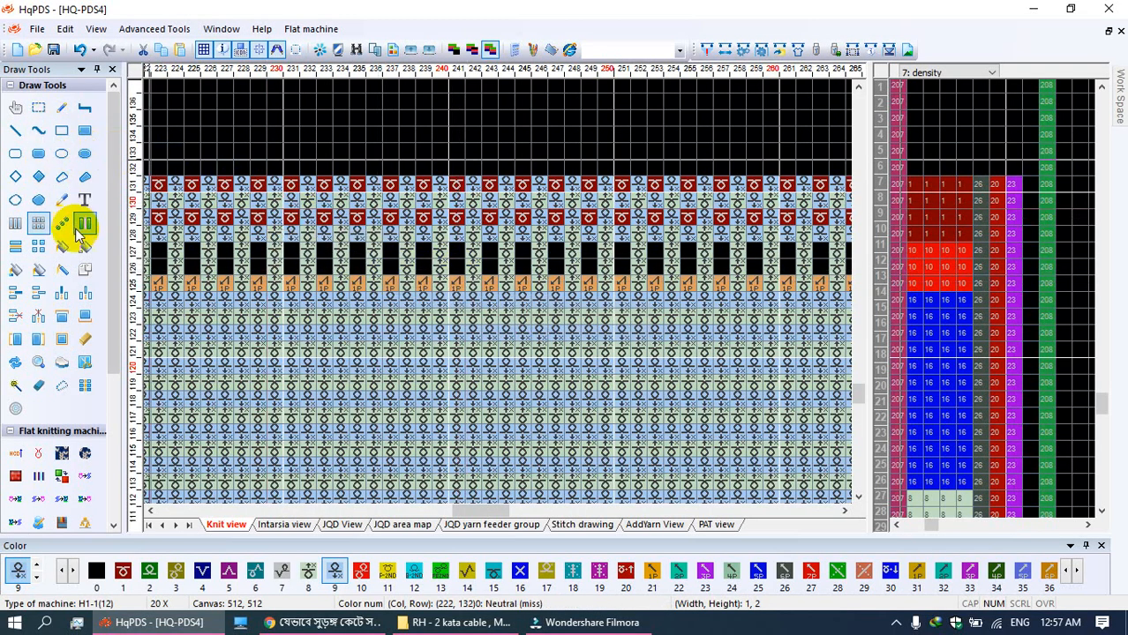
Step: Insert a copy of the transfer row at row 125, directly above the knit rows
{"action": "left_click", "coordinate": [15, 298]}
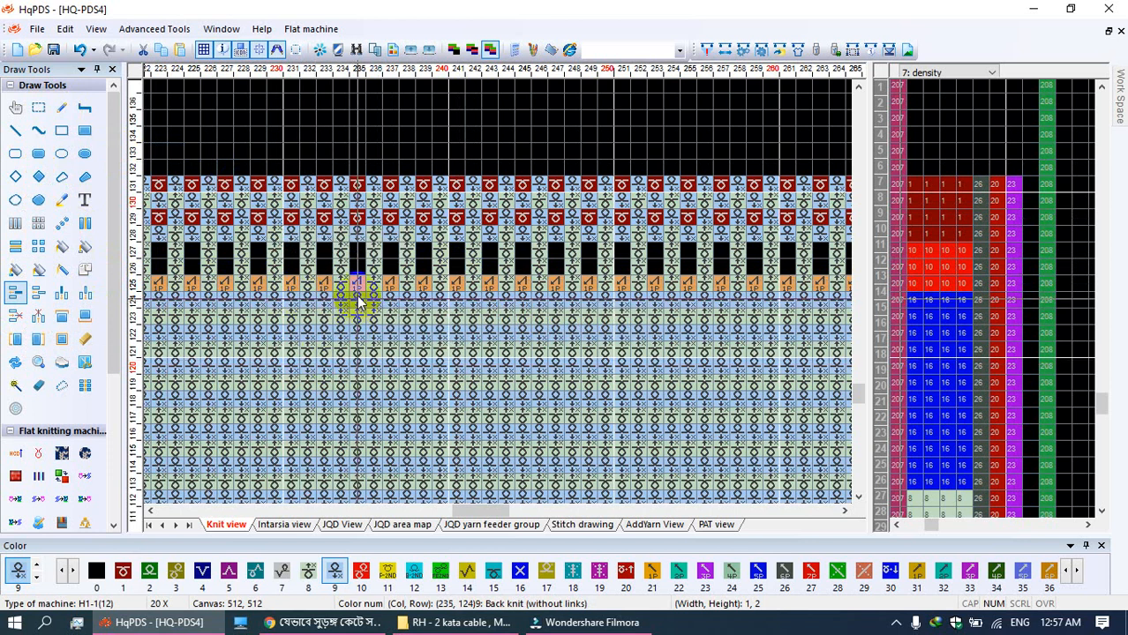
{"action": "left_click", "coordinate": [358, 287]}
{"action": "left_click", "coordinate": [58, 110]}
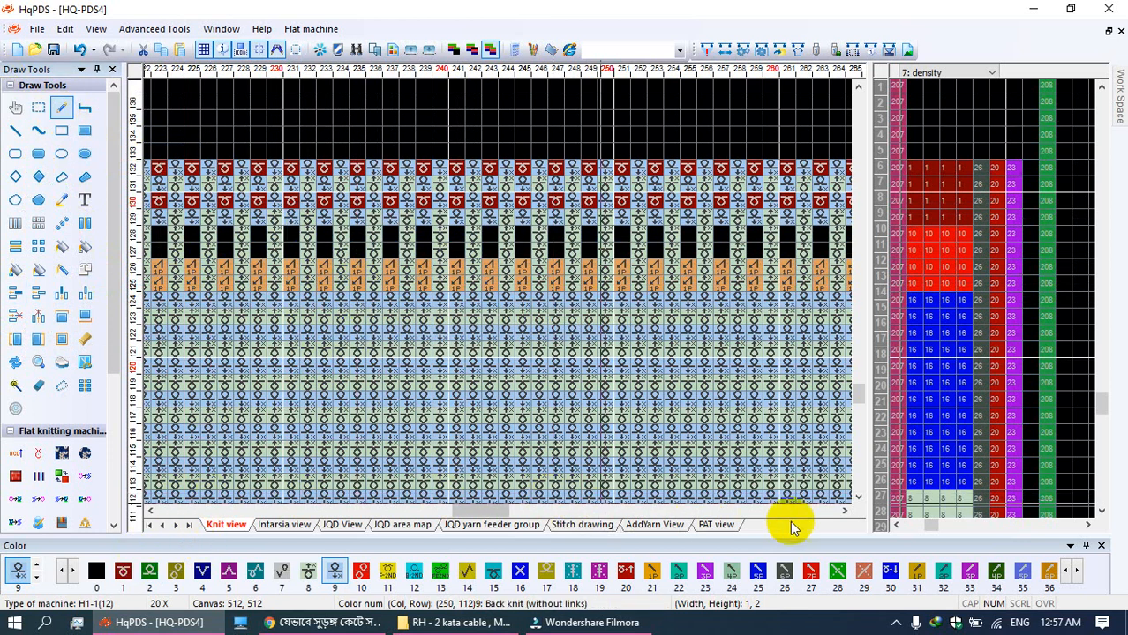
Step: Fill row 125 with color 110 across the full pattern width, from the first column to the last
{"action": "left_click", "coordinate": [485, 515]}
{"action": "left_click_drag", "start_coordinate": [485, 516], "coordinate": [159, 522]}
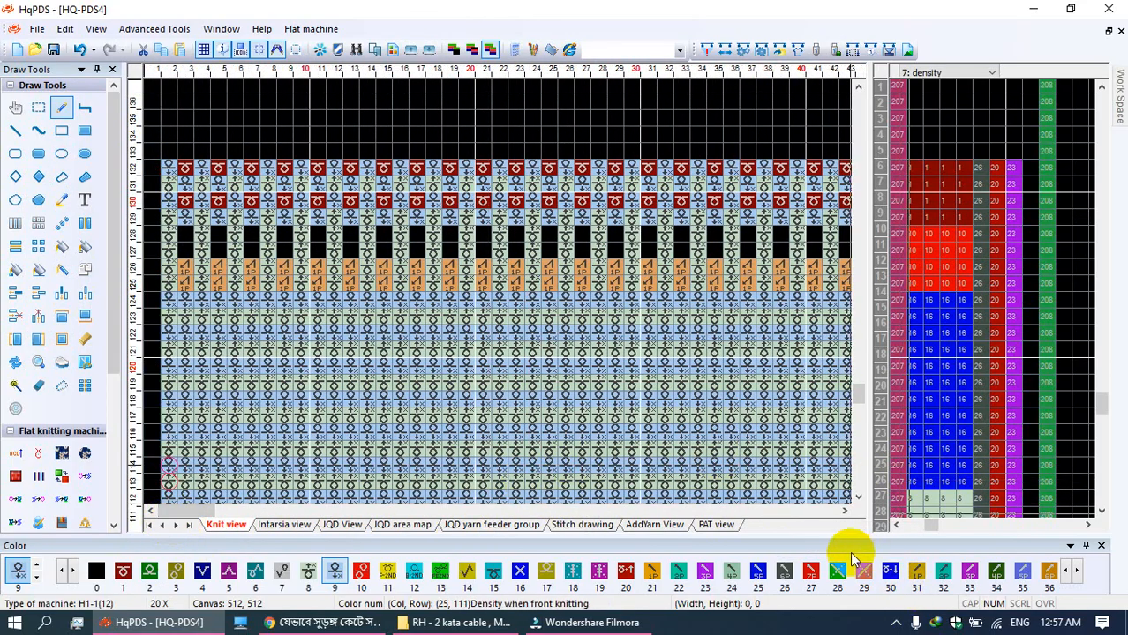
{"action": "key", "text": "0"}
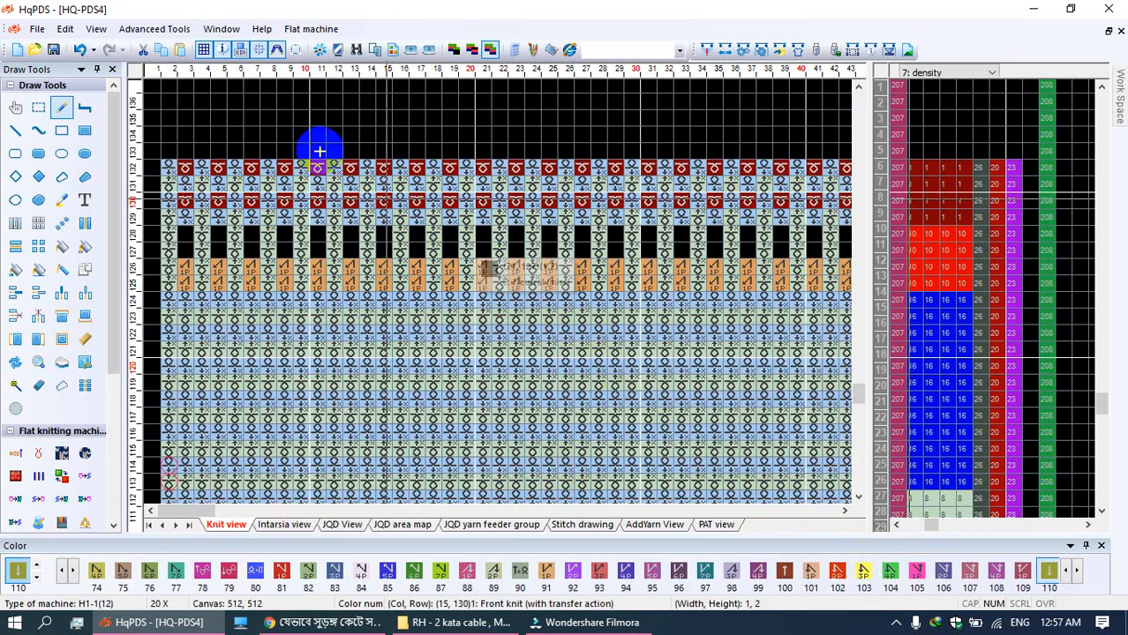
{"action": "left_click", "coordinate": [84, 131]}
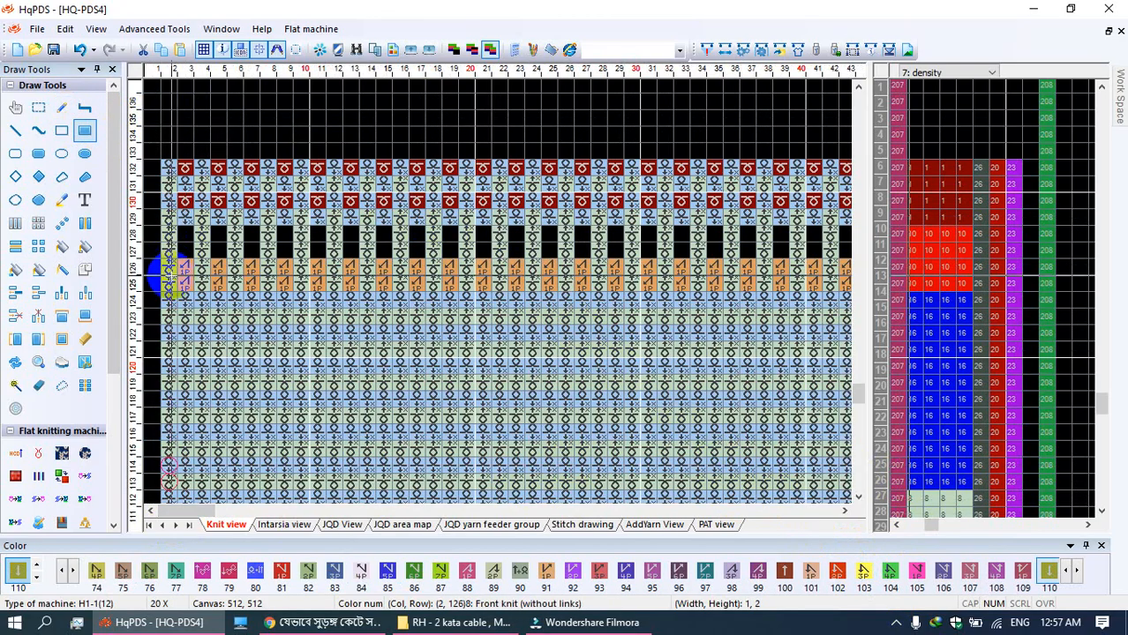
{"action": "left_click", "coordinate": [169, 283]}
{"action": "scroll", "coordinate": [284, 283], "scroll_direction": "down", "scroll_amount": 5}
{"action": "left_click_drag", "start_coordinate": [157, 401], "coordinate": [488, 266]}
{"action": "scroll", "coordinate": [378, 403], "scroll_direction": "up", "scroll_amount": 5}
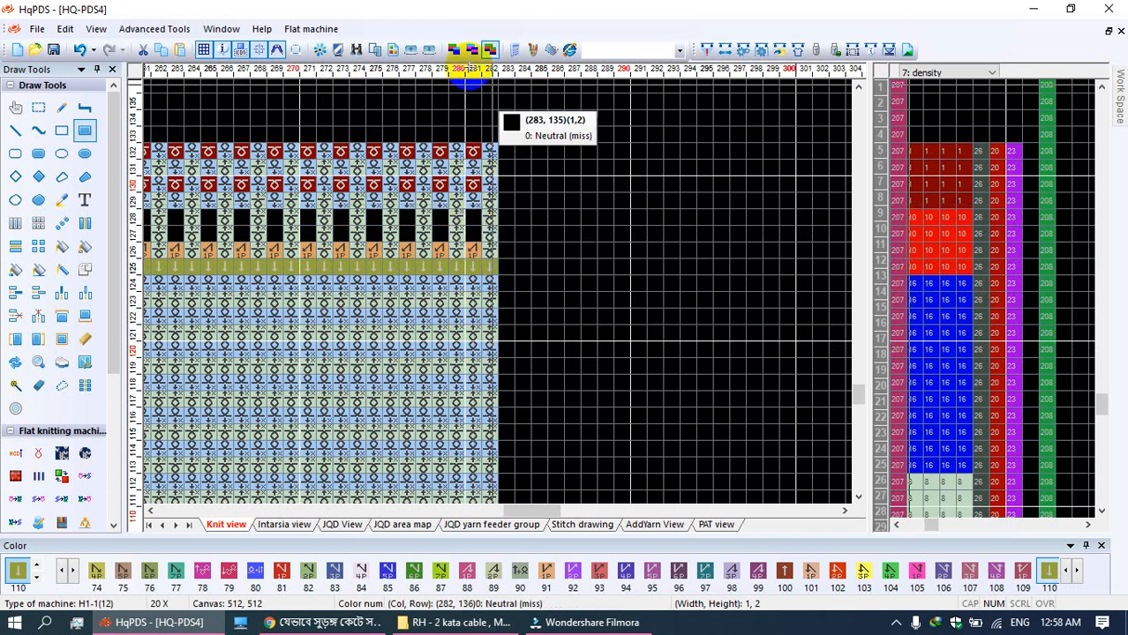
Step: Save the pattern as 09-N in the A09 folder on the Desktop
{"action": "left_click", "coordinate": [54, 50]}
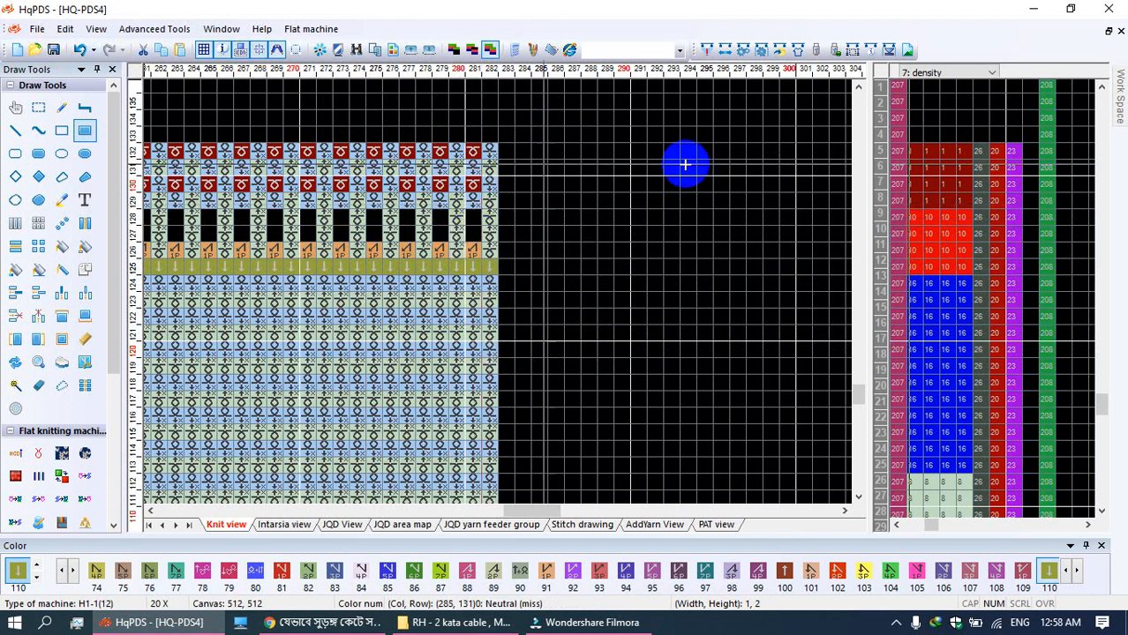
{"action": "left_click", "coordinate": [881, 91]}
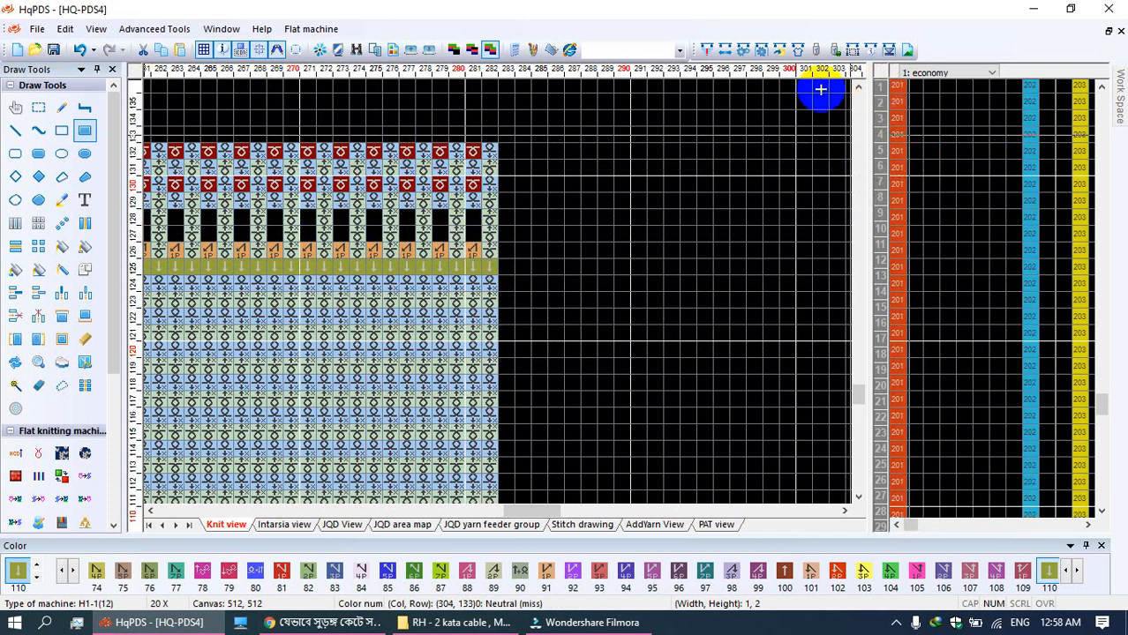
{"action": "left_click", "coordinate": [38, 30]}
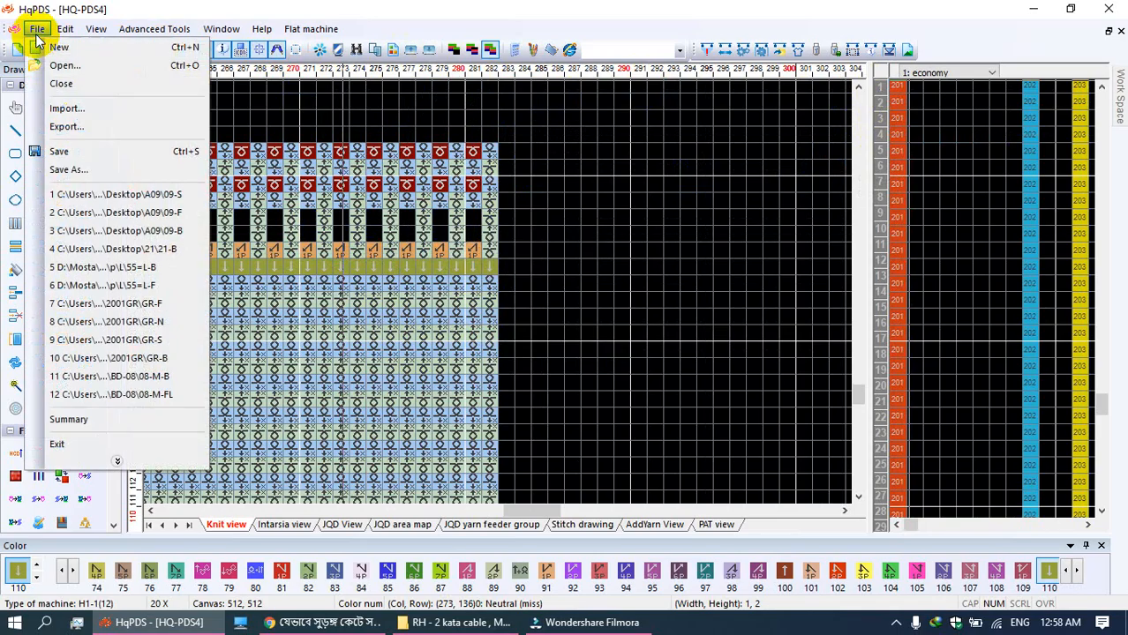
{"action": "left_click", "coordinate": [867, 388]}
{"action": "left_click_drag", "start_coordinate": [858, 393], "coordinate": [849, 487]}
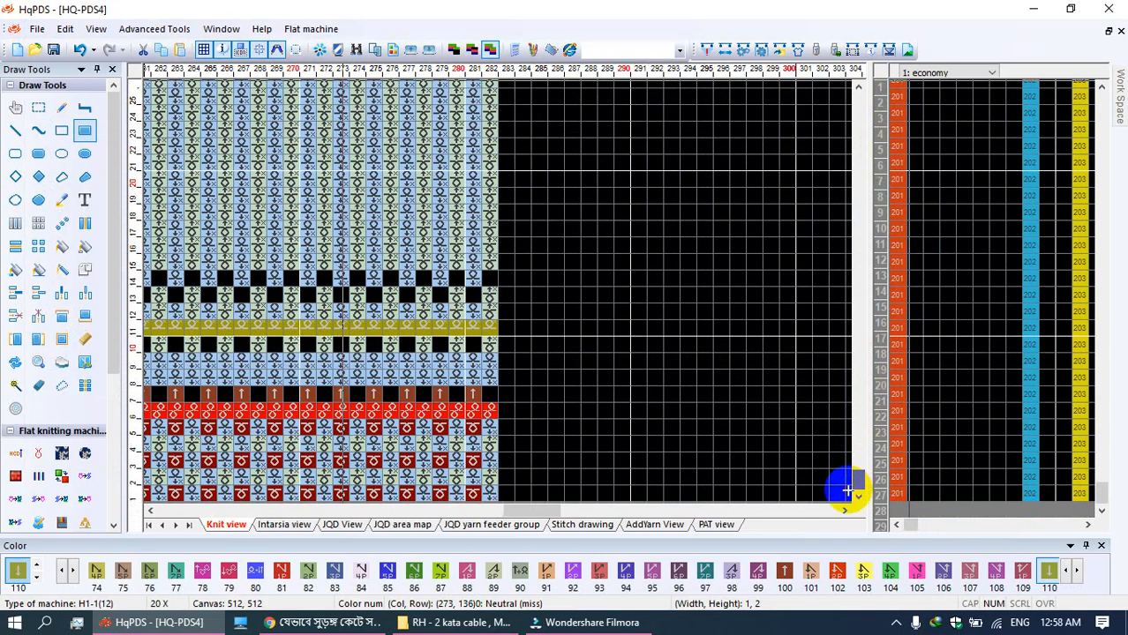
{"action": "left_click", "coordinate": [38, 29]}
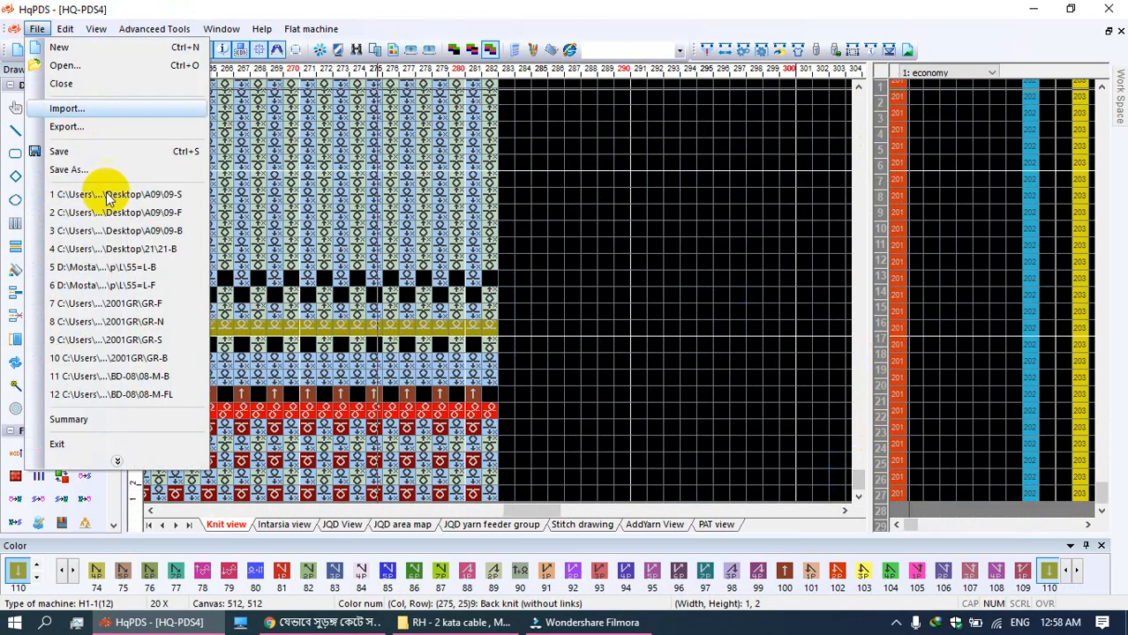
{"action": "left_click", "coordinate": [68, 177]}
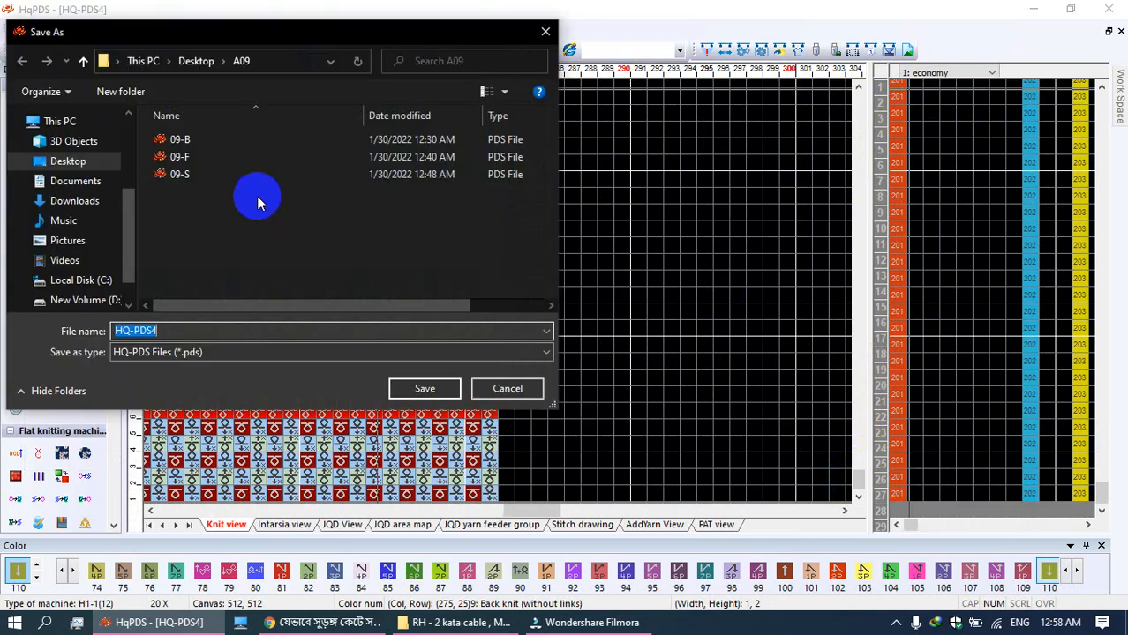
{"action": "left_click", "coordinate": [182, 174]}
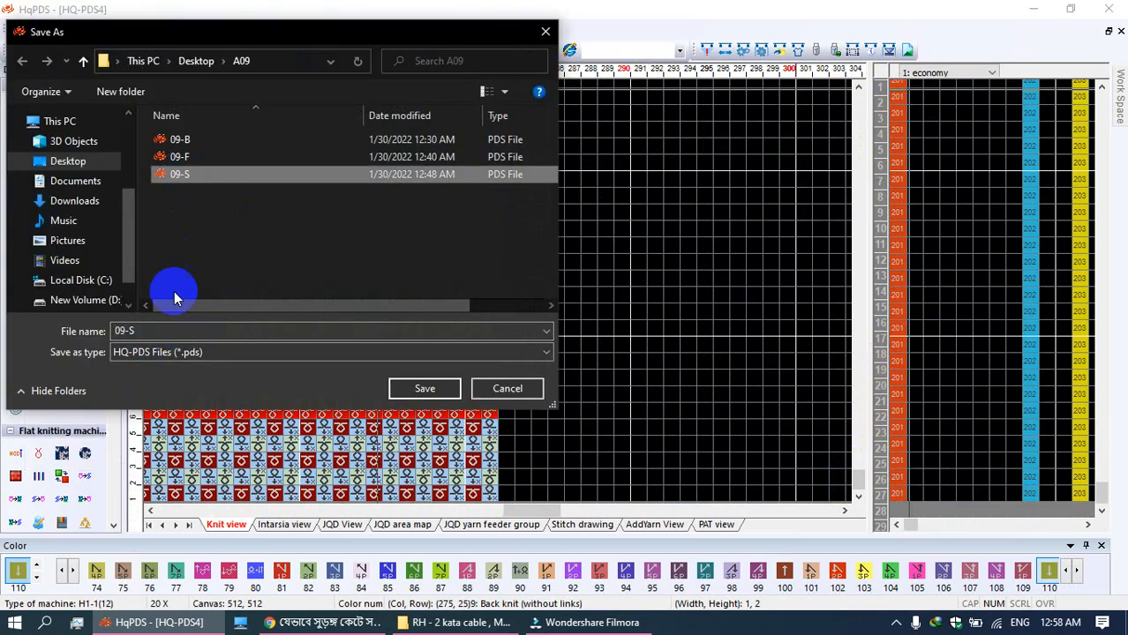
{"action": "left_click", "coordinate": [155, 328]}
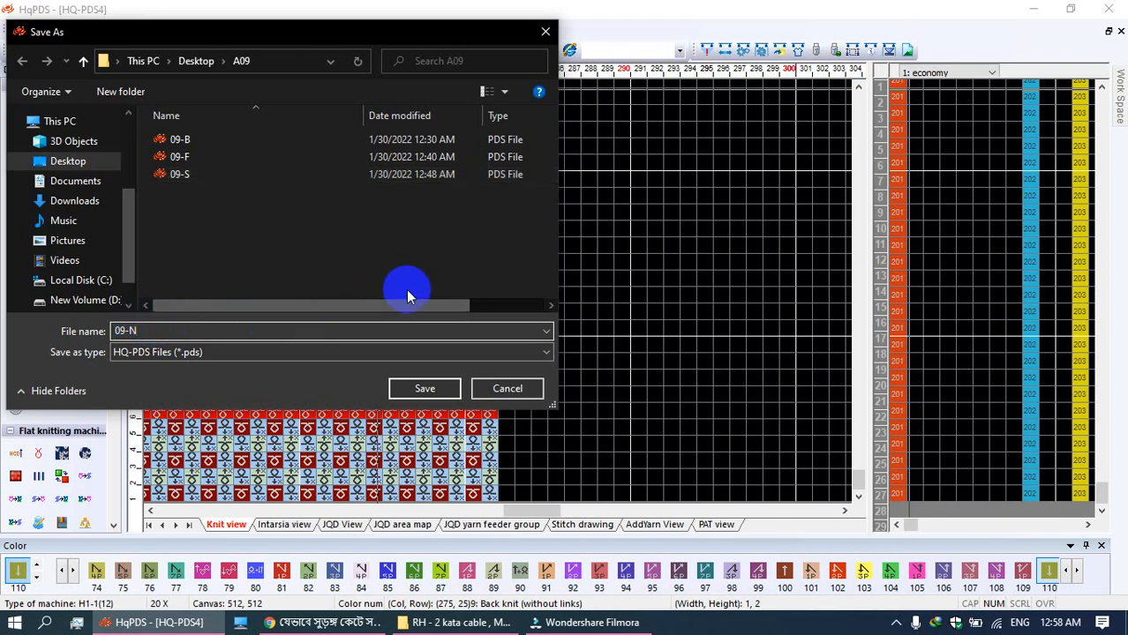
{"action": "left_click", "coordinate": [423, 389]}
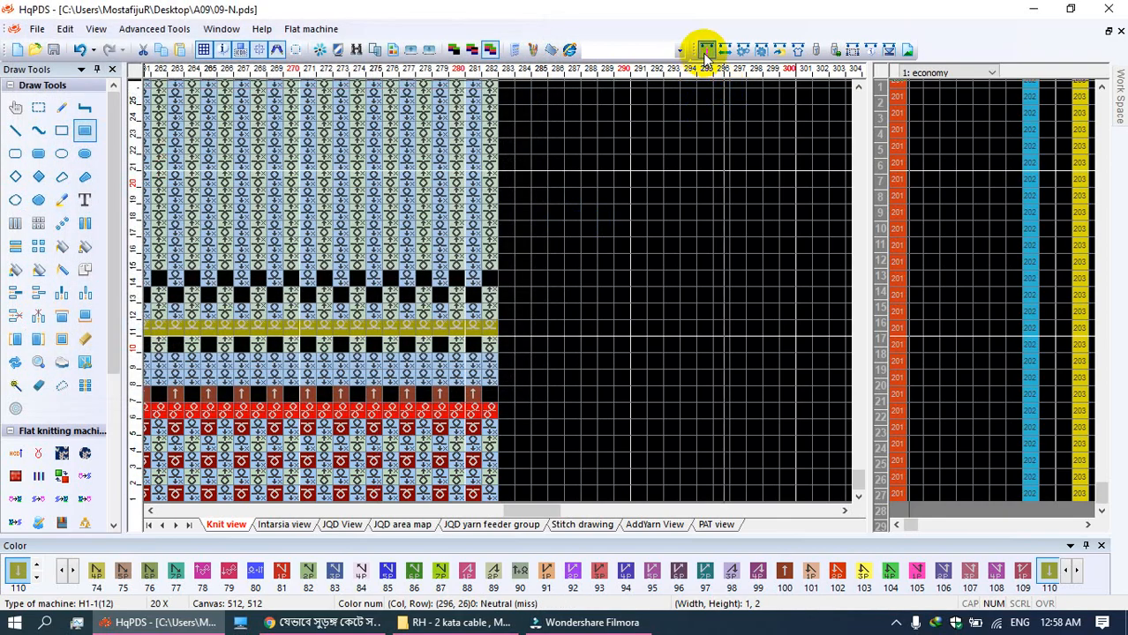
Step: Try to compile the 09-N pattern with the existing compilation options
{"action": "left_click", "coordinate": [705, 50]}
{"action": "left_click", "coordinate": [687, 557]}
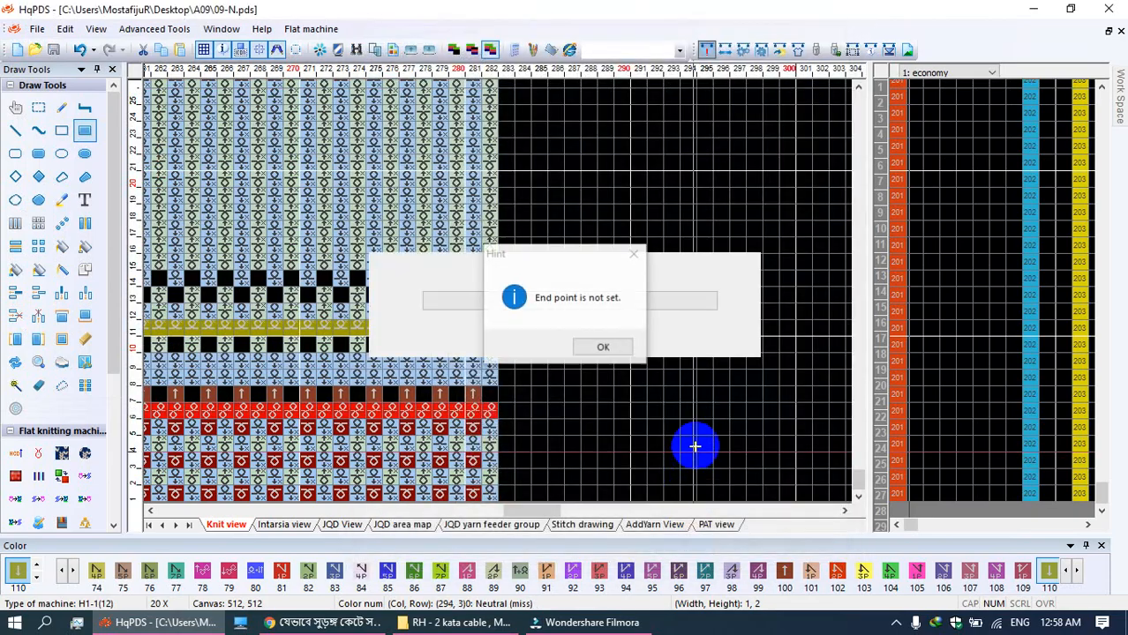
{"action": "left_click", "coordinate": [603, 345]}
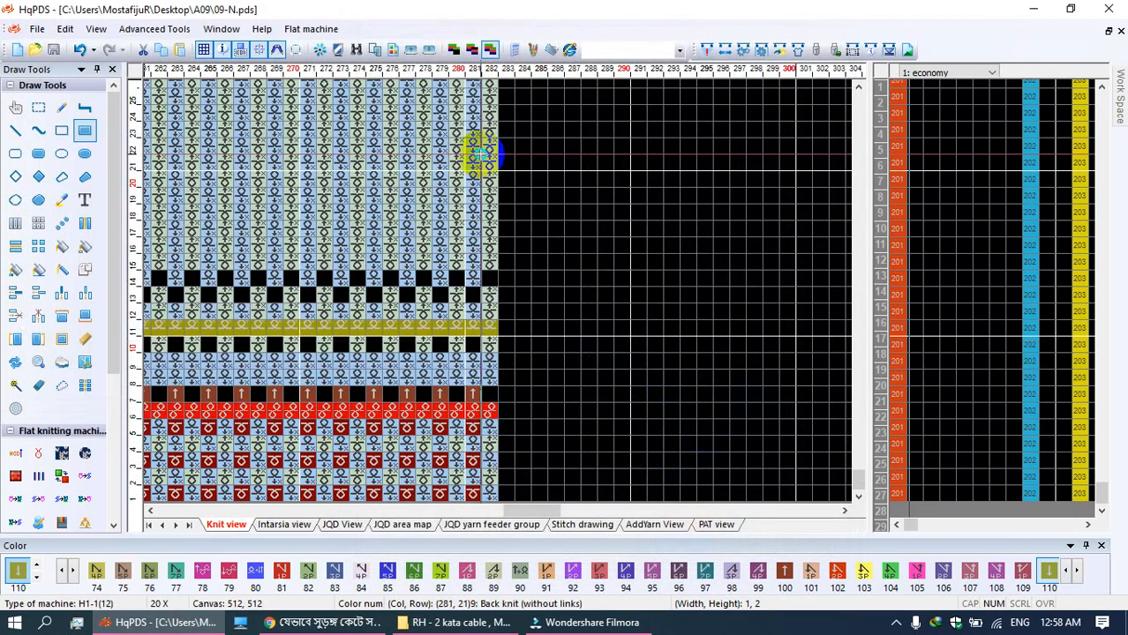
Step: Set the end function value to 1 at the pattern's top row, row 132
{"action": "scroll", "coordinate": [516, 151], "scroll_direction": "up", "scroll_amount": 12}
{"action": "scroll", "coordinate": [491, 214], "scroll_direction": "up", "scroll_amount": 20}
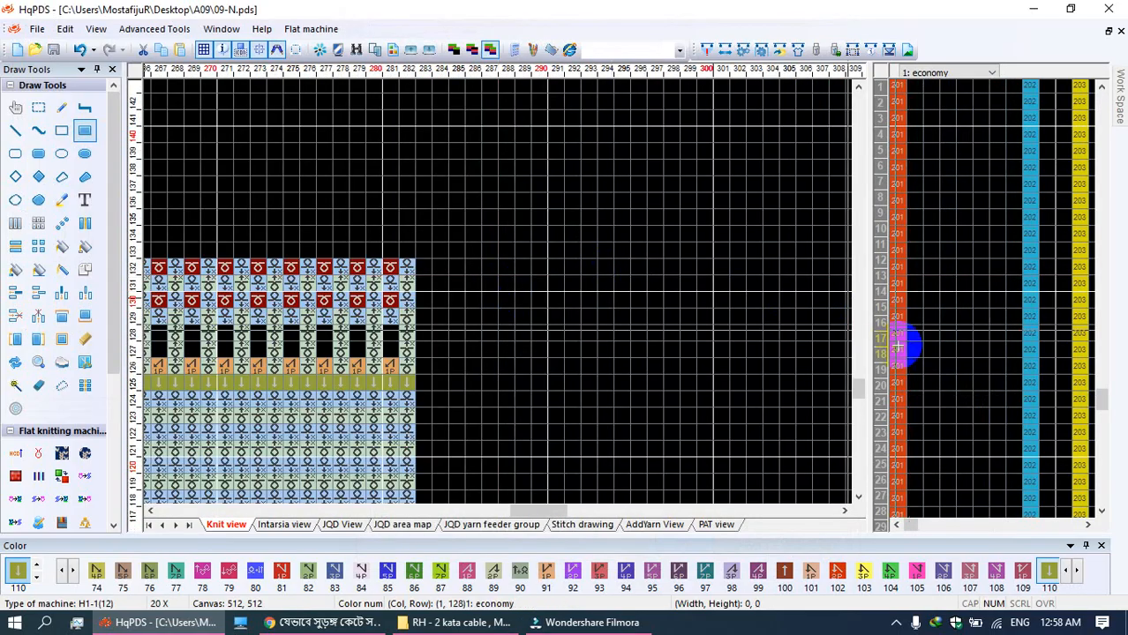
{"action": "scroll", "coordinate": [885, 421], "scroll_direction": "right", "scroll_amount": 5}
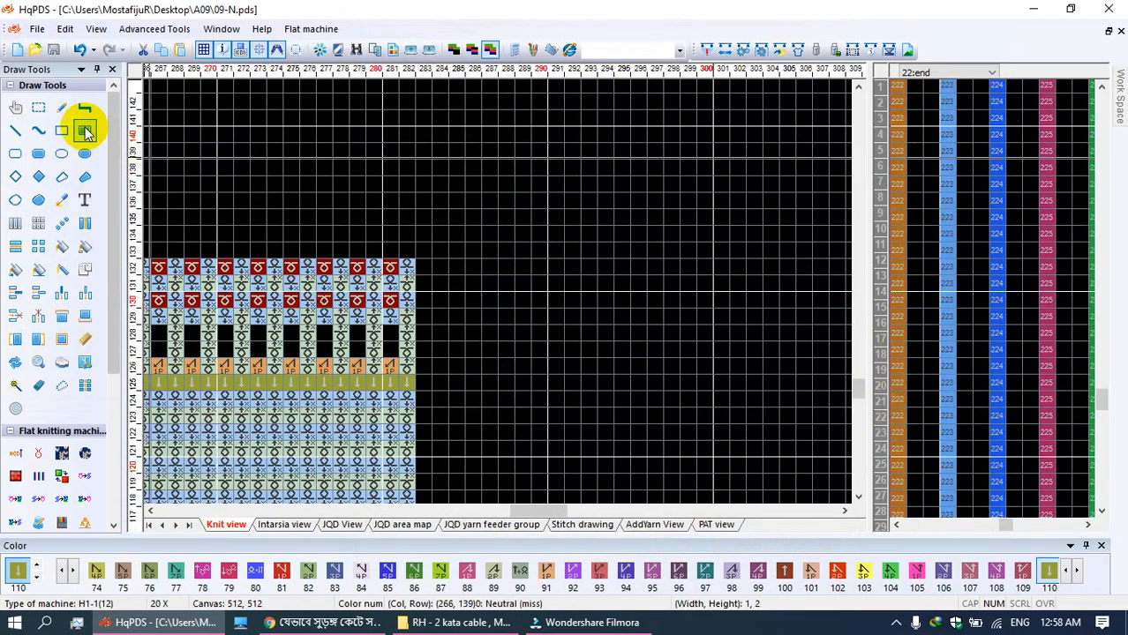
{"action": "right_click", "coordinate": [914, 264]}
{"action": "left_click", "coordinate": [961, 295]}
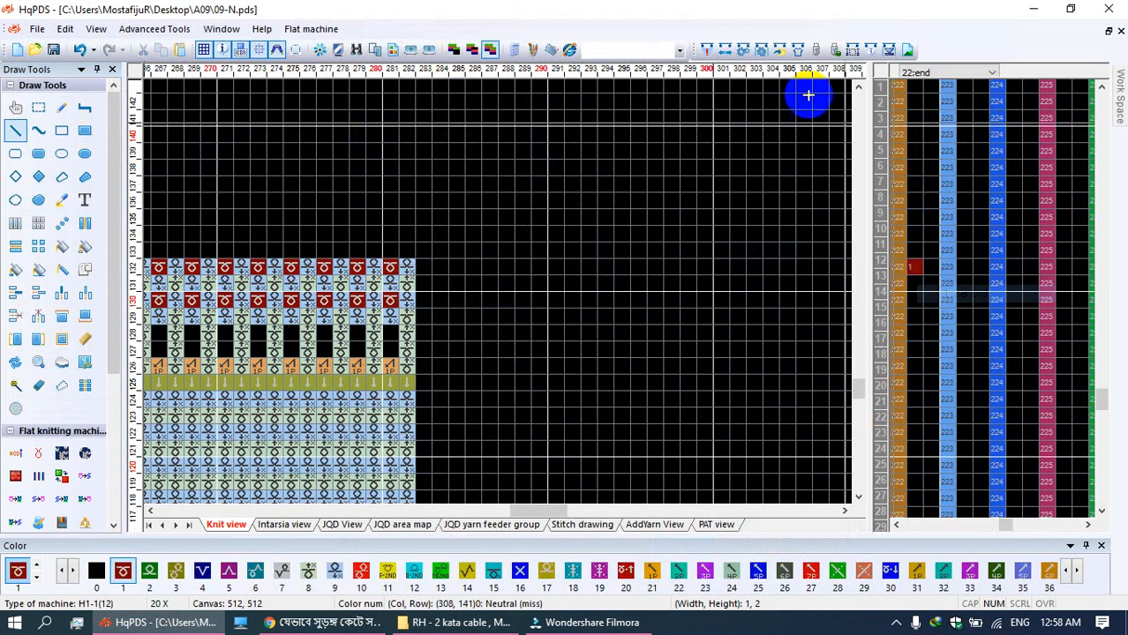
Step: Recompile the pattern with the existing compilation options and close the compile results
{"action": "left_click", "coordinate": [712, 53]}
{"action": "left_click", "coordinate": [681, 550]}
{"action": "left_click", "coordinate": [445, 257]}
{"action": "left_click", "coordinate": [834, 165]}
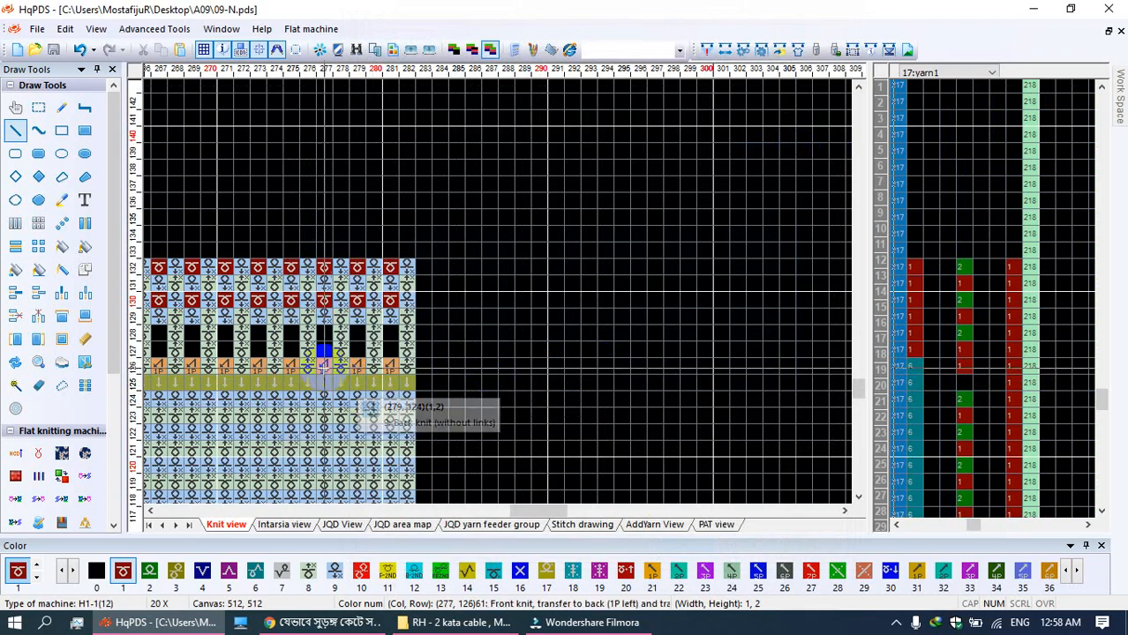
Step: Insert another copy of the transfer row at row 126, just above the color 110 row
{"action": "scroll", "coordinate": [319, 365], "scroll_direction": "down", "scroll_amount": 1}
{"action": "scroll", "coordinate": [424, 314], "scroll_direction": "up", "scroll_amount": 1}
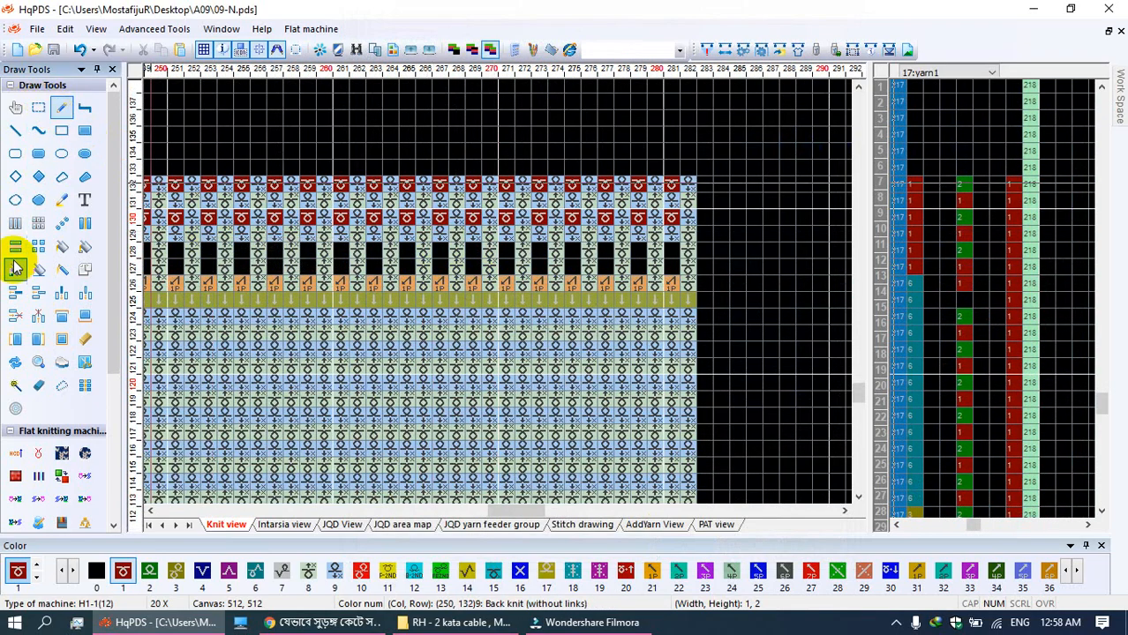
{"action": "left_click", "coordinate": [14, 295]}
{"action": "left_click", "coordinate": [193, 285]}
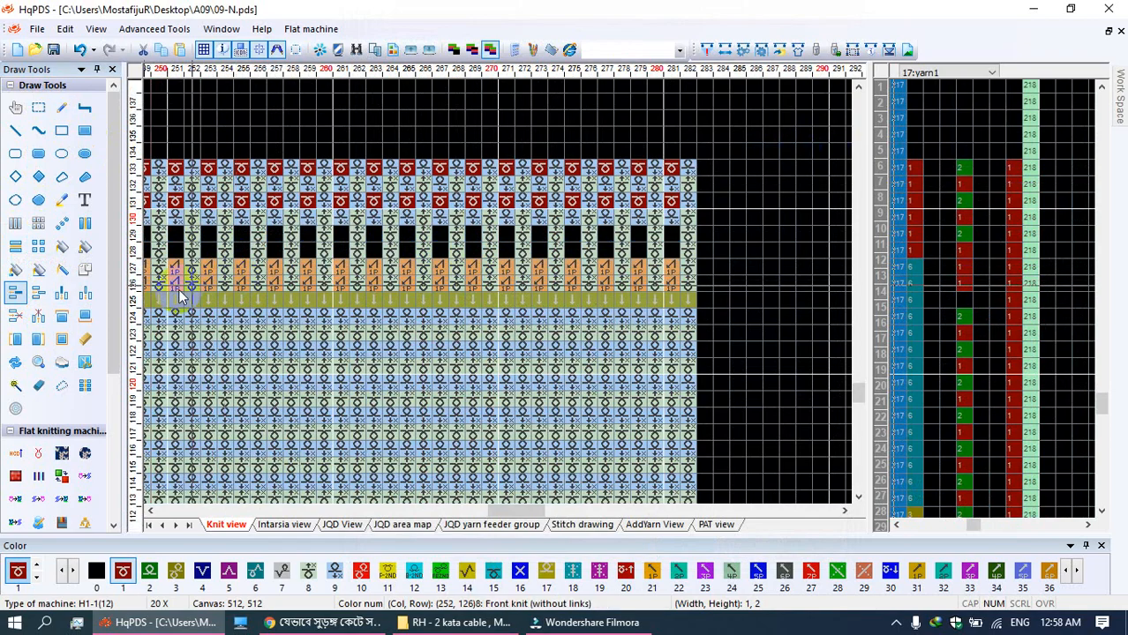
Step: Pick the front knit color 8 from the knit rows below and fill row 126 across the full pattern width
{"action": "scroll", "coordinate": [329, 401], "scroll_direction": "down", "scroll_amount": 5}
{"action": "scroll", "coordinate": [170, 412], "scroll_direction": "up", "scroll_amount": 5}
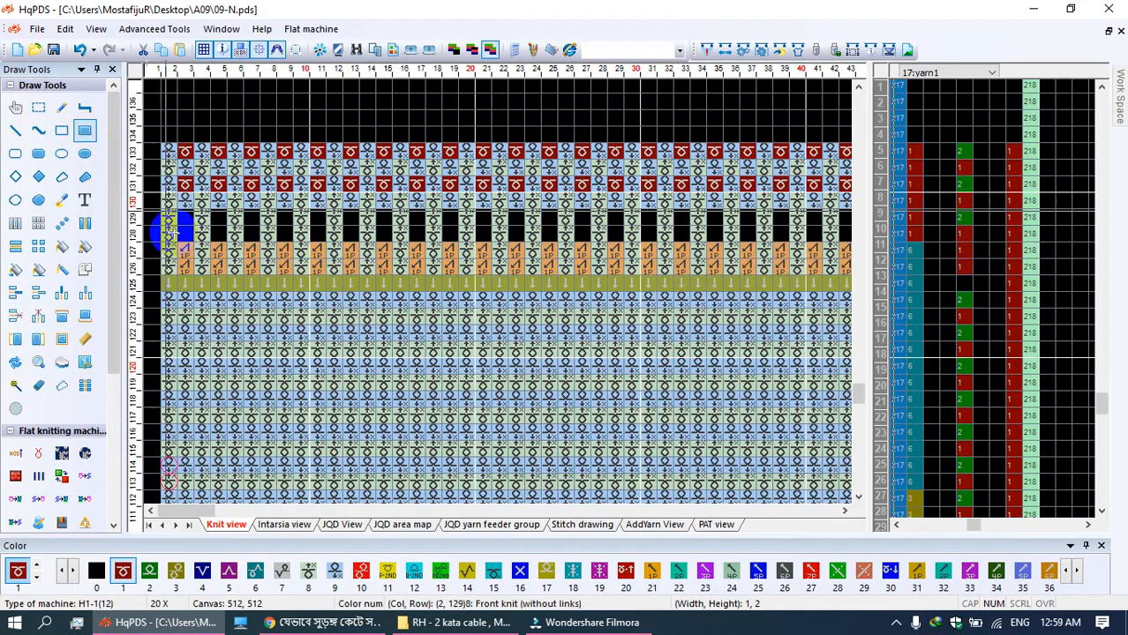
{"action": "right_click", "coordinate": [184, 314]}
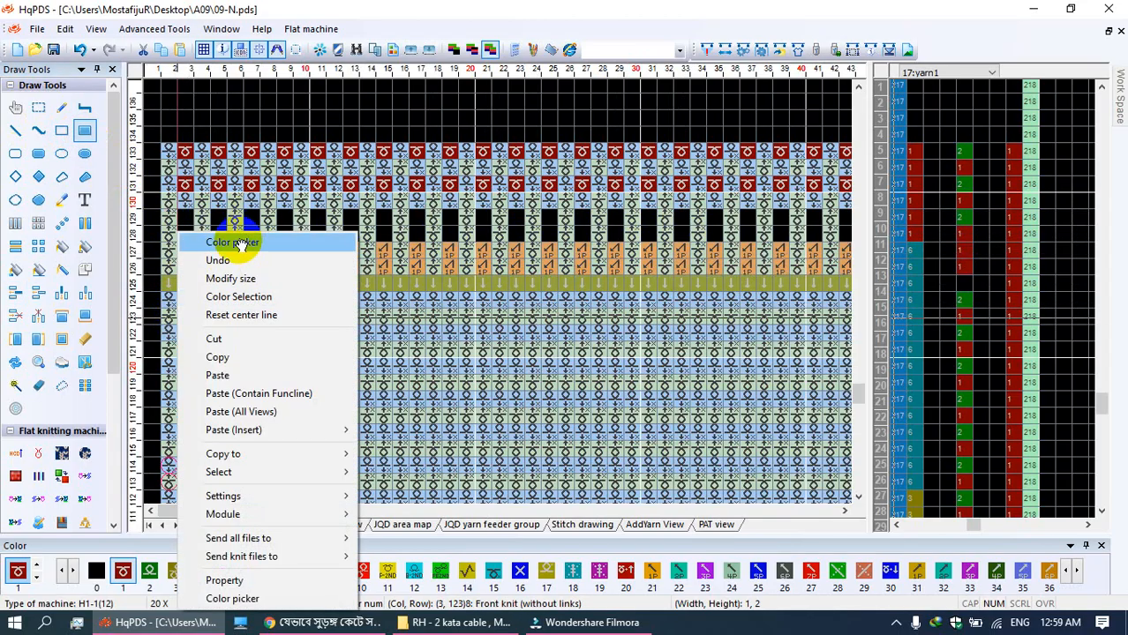
{"action": "left_click", "coordinate": [241, 244]}
{"action": "left_click_drag", "start_coordinate": [183, 267], "coordinate": [508, 230]}
{"action": "scroll", "coordinate": [248, 267], "scroll_direction": "down", "scroll_amount": 5}
{"action": "scroll", "coordinate": [378, 402], "scroll_direction": "up", "scroll_amount": 5}
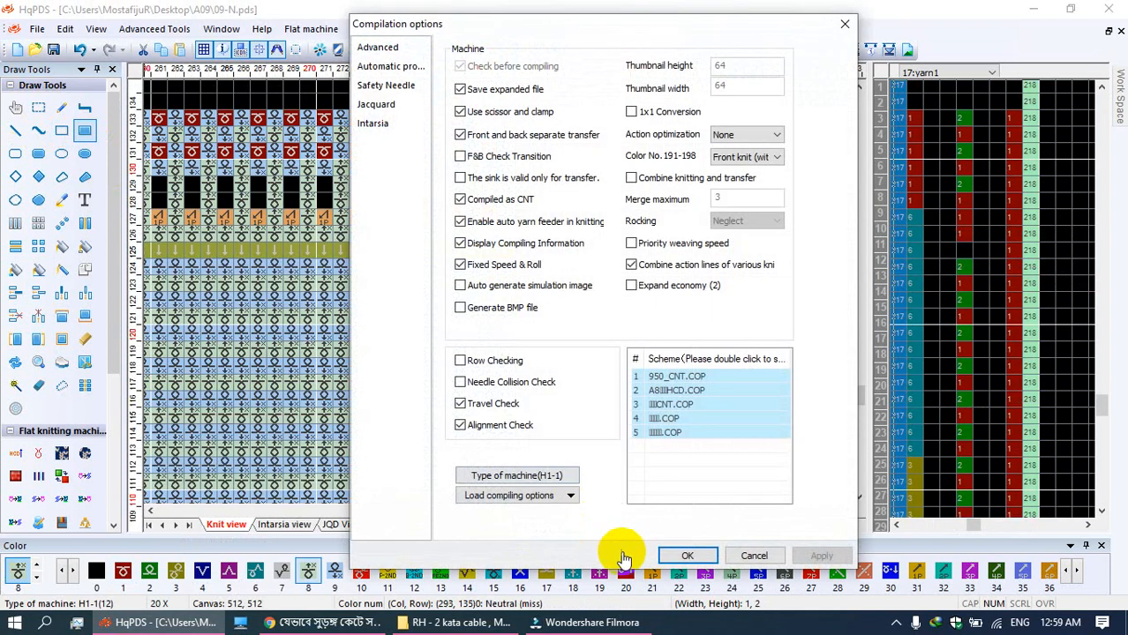
Step: Compile the revised pattern, keeping the existing compilation options, and close the compile results
{"action": "left_click", "coordinate": [666, 550]}
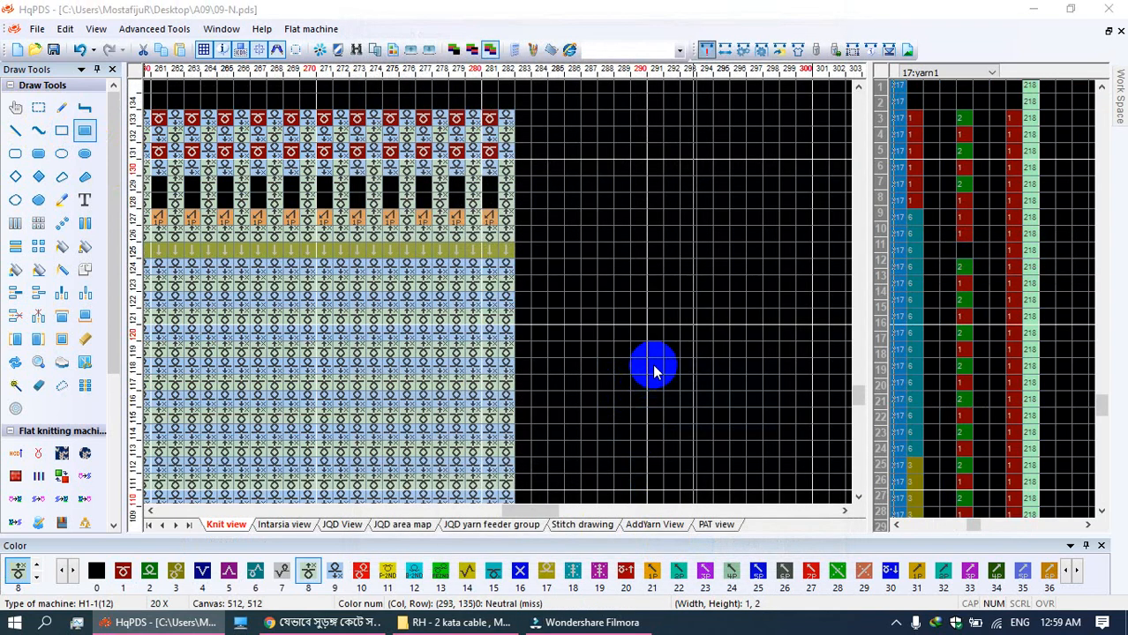
{"action": "left_click", "coordinate": [834, 162]}
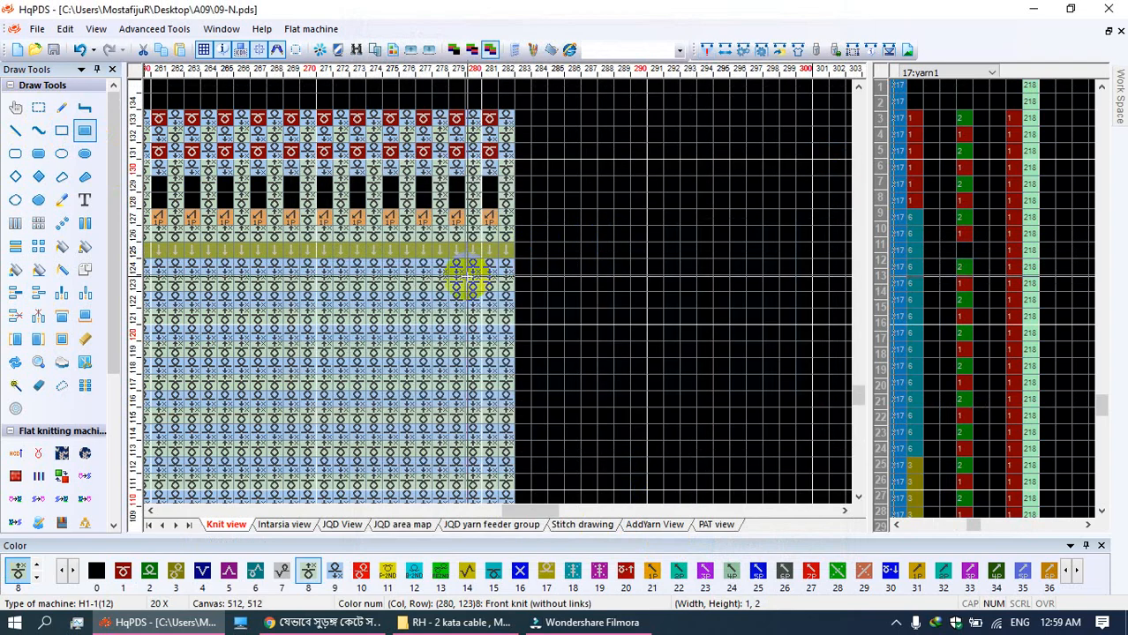
Step: Start the front-side 3D knitting simulation with the preset yarn colors and maximize its window
{"action": "middle_click", "coordinate": [465, 276]}
{"action": "middle_click", "coordinate": [377, 427]}
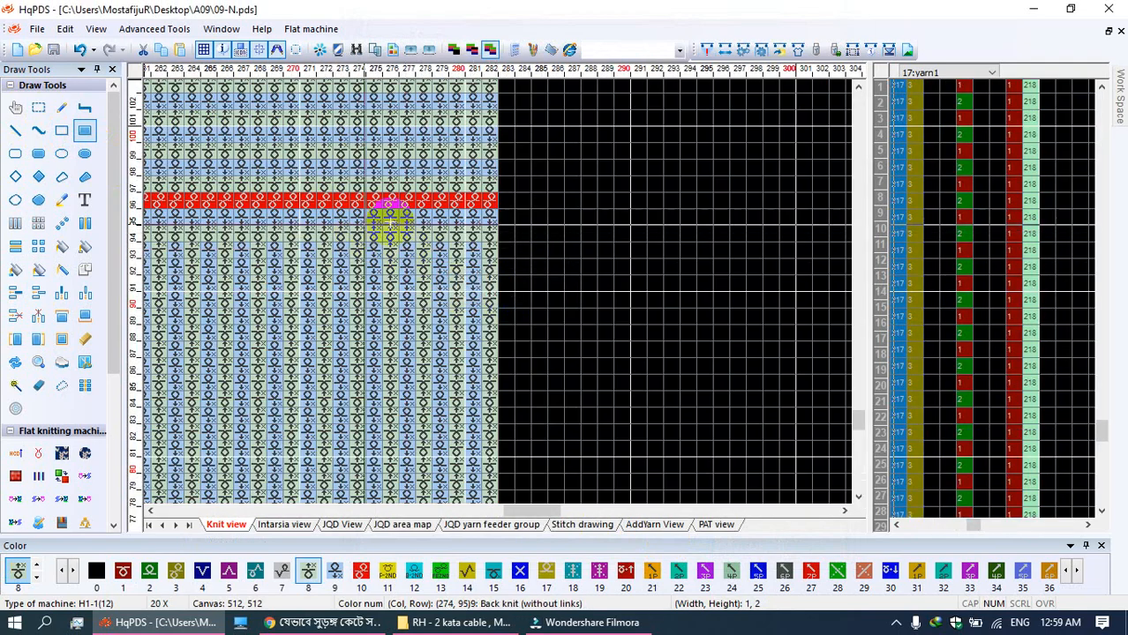
{"action": "middle_click", "coordinate": [368, 221]}
{"action": "middle_click", "coordinate": [497, 283]}
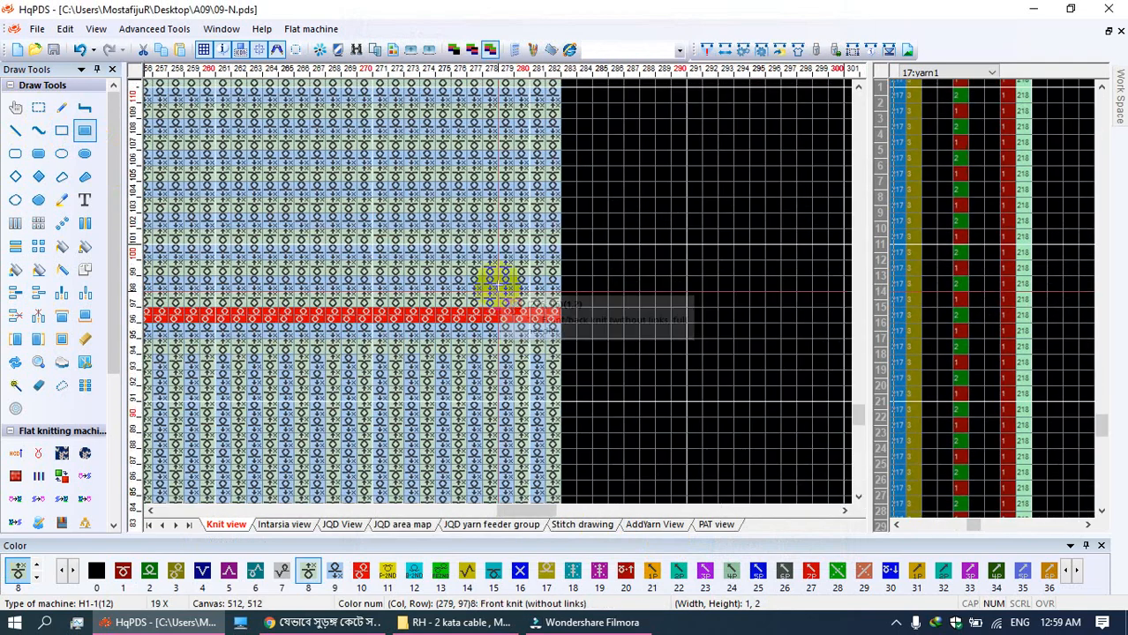
{"action": "left_click", "coordinate": [63, 455]}
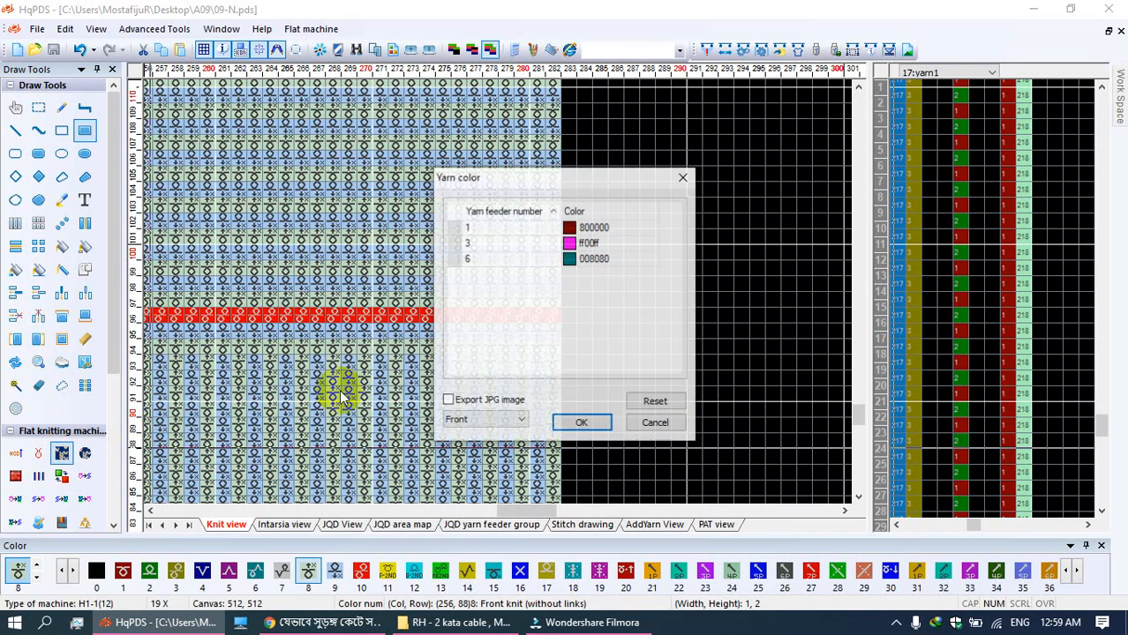
{"action": "left_click", "coordinate": [580, 423]}
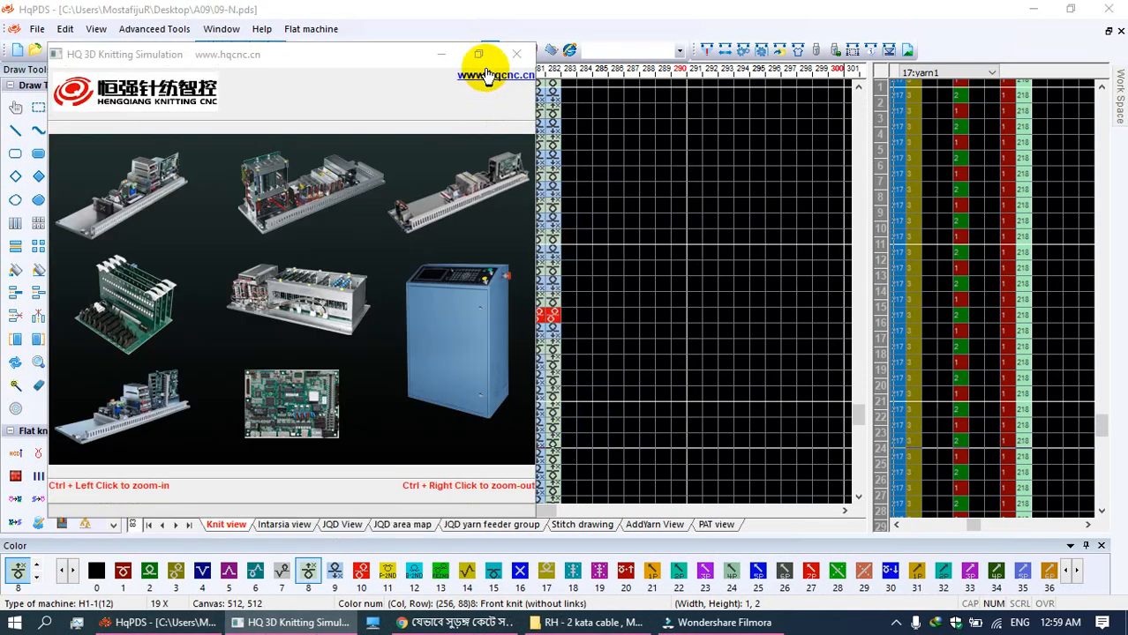
{"action": "left_click", "coordinate": [481, 60]}
{"action": "left_click", "coordinate": [949, 56]}
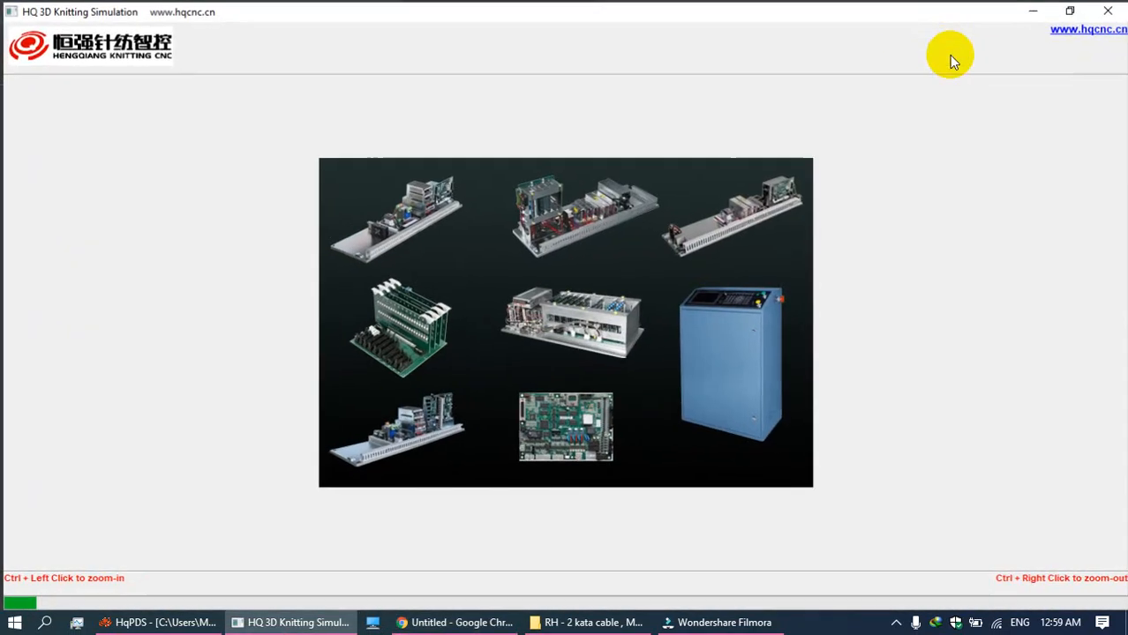
{"action": "left_click", "coordinate": [1065, 8]}
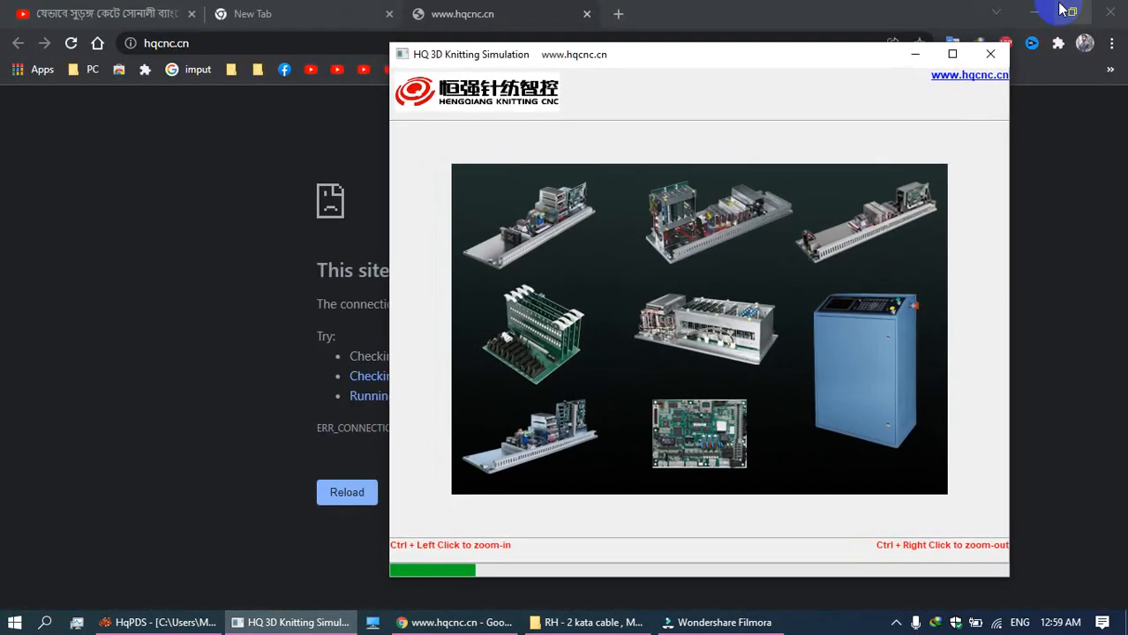
{"action": "left_click", "coordinate": [954, 56]}
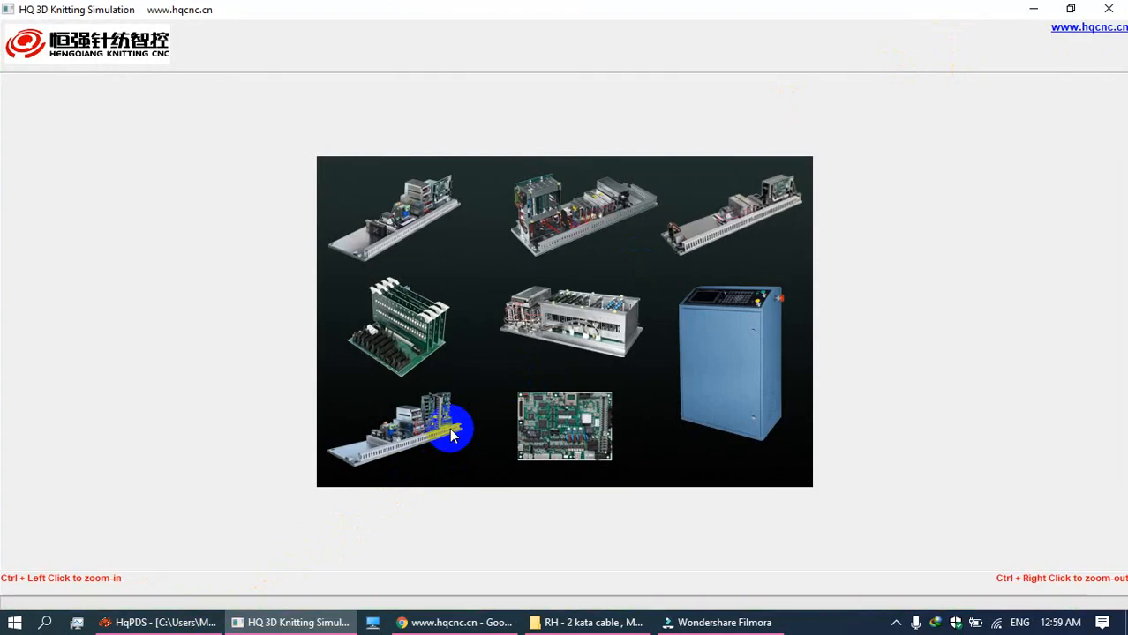
Step: Examine the front side of the simulated fabric, both as a whole and in close-up, and close the simulation
{"action": "left_click", "coordinate": [451, 434]}
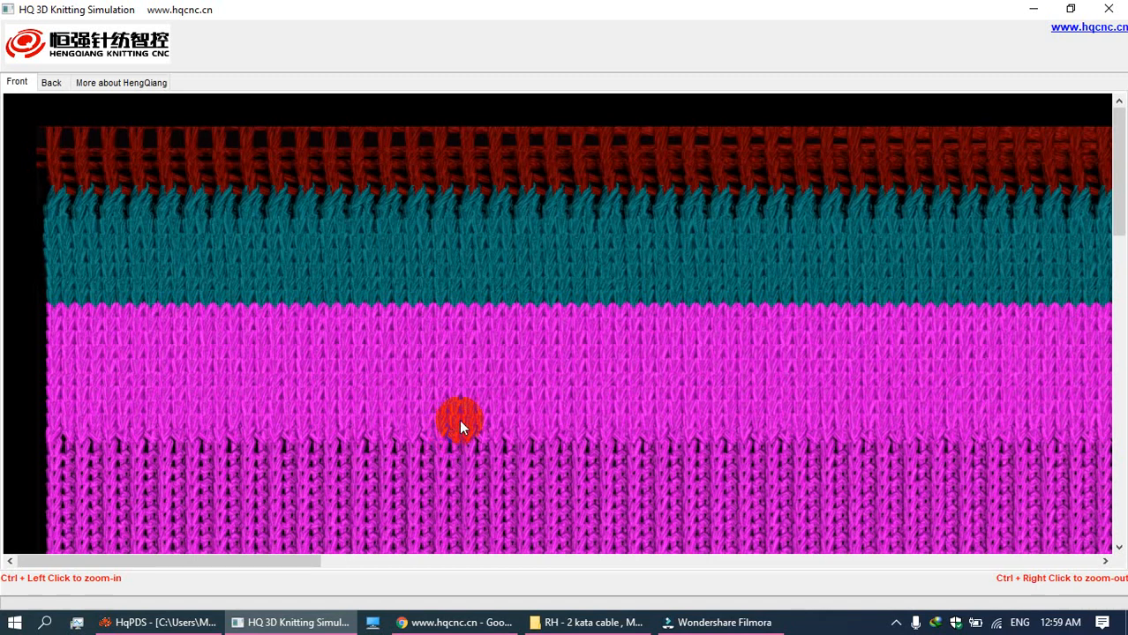
{"action": "right_click", "coordinate": [349, 364], "text": "ctrl"}
{"action": "right_click", "coordinate": [349, 364], "text": "ctrl"}
{"action": "right_click", "coordinate": [349, 365], "text": "ctrl"}
{"action": "right_click", "coordinate": [348, 365], "text": "ctrl"}
{"action": "right_click", "coordinate": [345, 366], "text": "ctrl"}
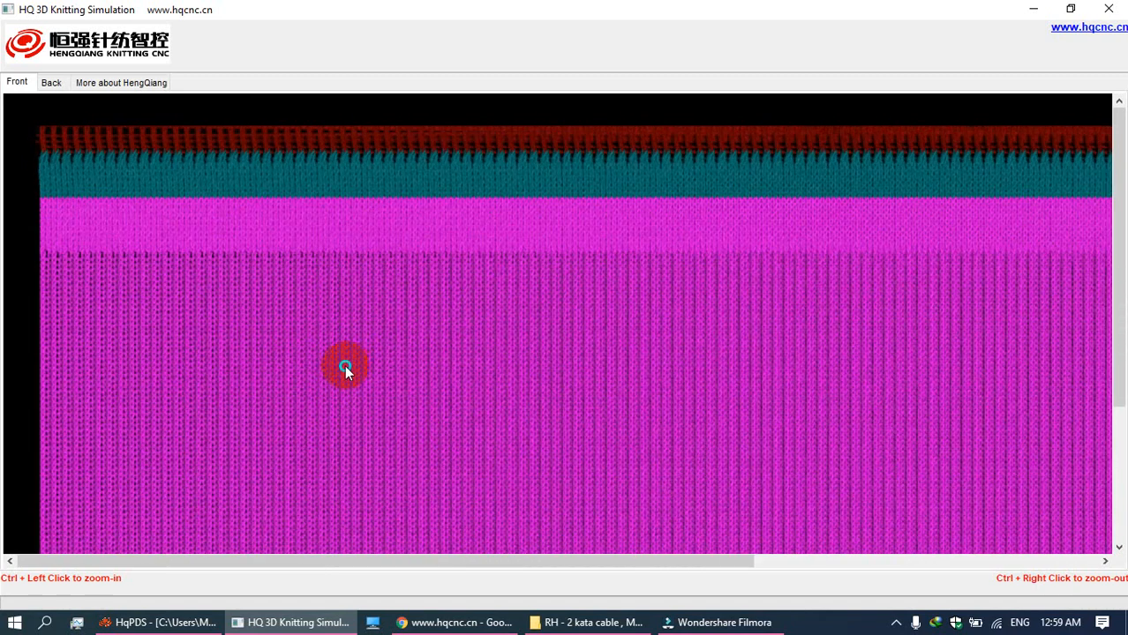
{"action": "right_click", "coordinate": [345, 366], "text": "ctrl"}
{"action": "right_click", "coordinate": [345, 366], "text": "ctrl"}
{"action": "right_click", "coordinate": [345, 366], "text": "ctrl"}
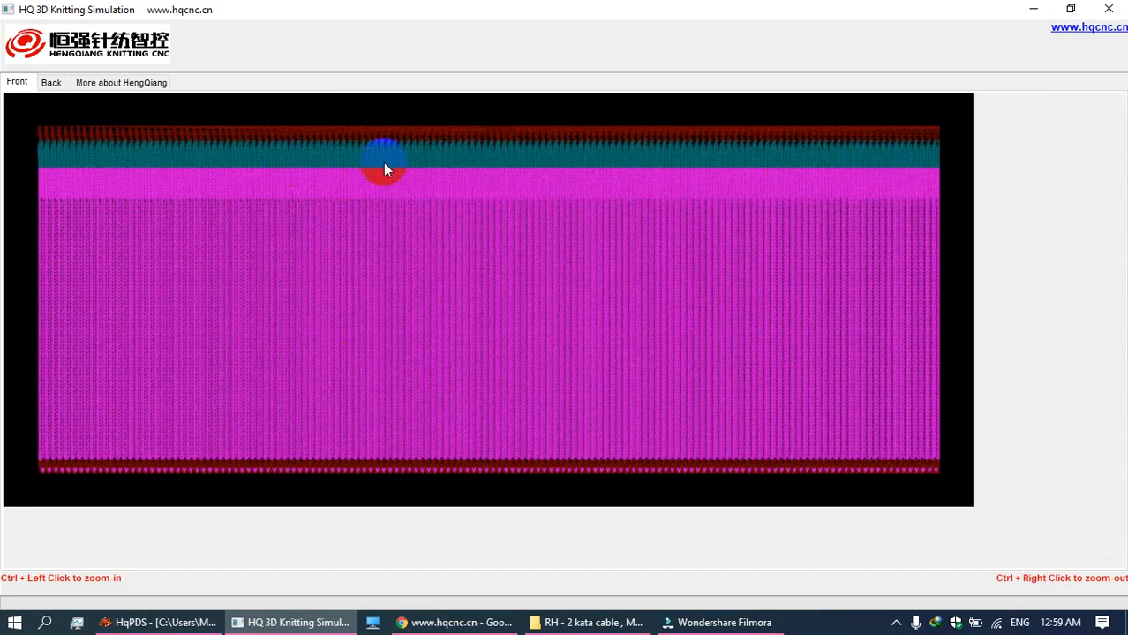
{"action": "left_click", "coordinate": [288, 154], "text": "ctrl"}
{"action": "left_click", "coordinate": [369, 158], "text": "ctrl"}
{"action": "left_click", "coordinate": [290, 178], "text": "ctrl"}
{"action": "left_click", "coordinate": [298, 187], "text": "ctrl"}
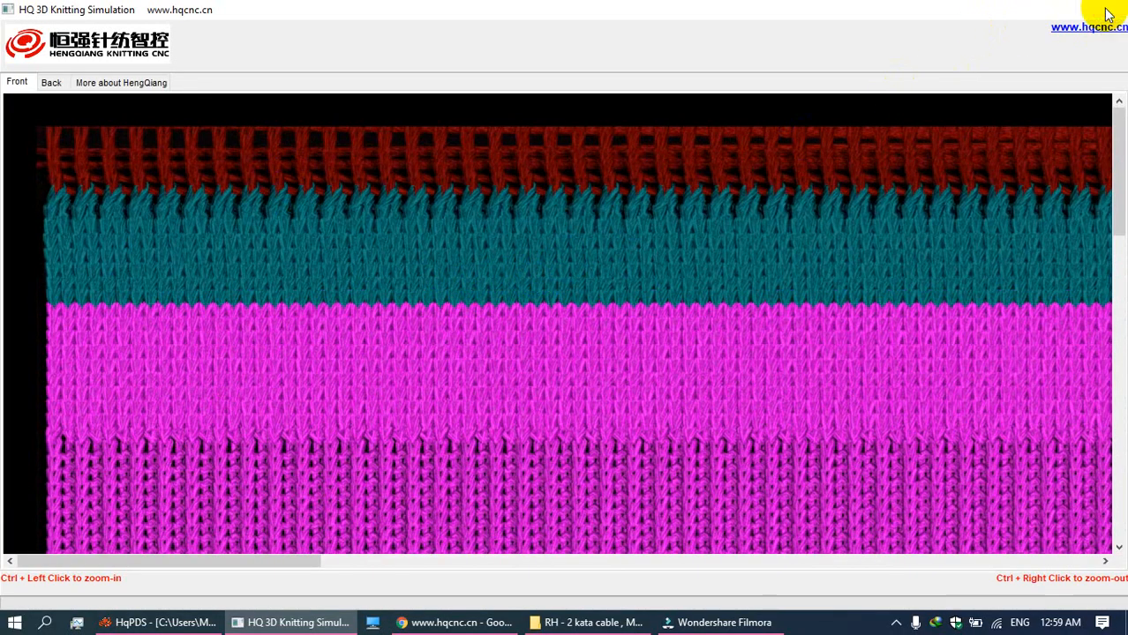
{"action": "left_click", "coordinate": [1107, 10]}
Step: Measure off 44 needles along row 119 with a one-row selection starting at column 2
{"action": "scroll", "coordinate": [700, 352], "scroll_direction": "up", "scroll_amount": 5}
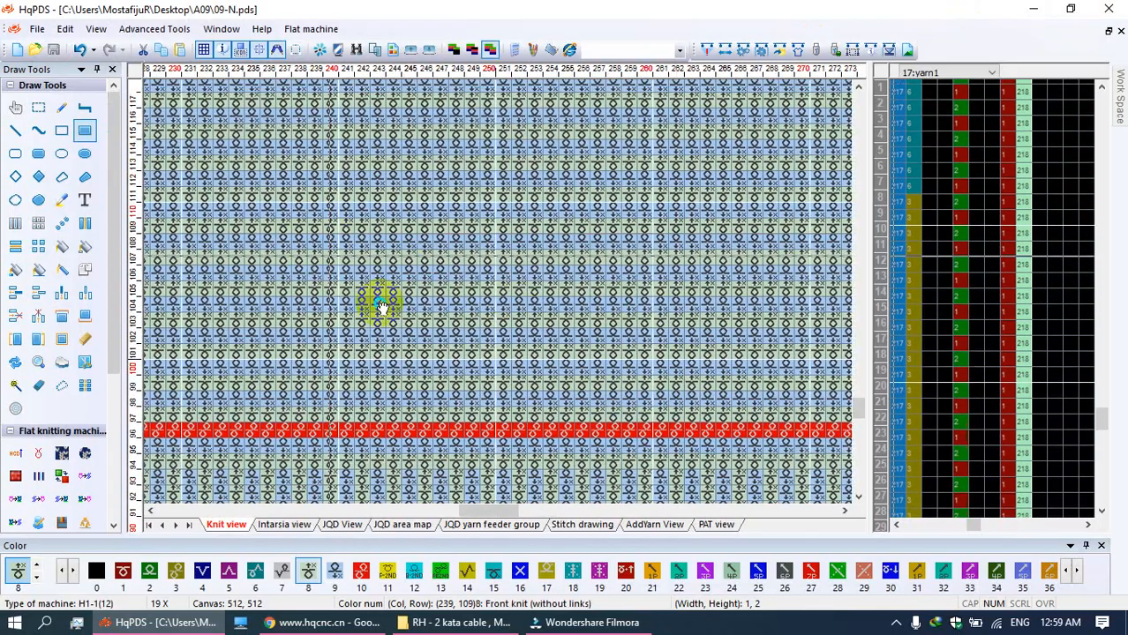
{"action": "middle_click", "coordinate": [349, 278]}
{"action": "middle_click", "coordinate": [159, 413]}
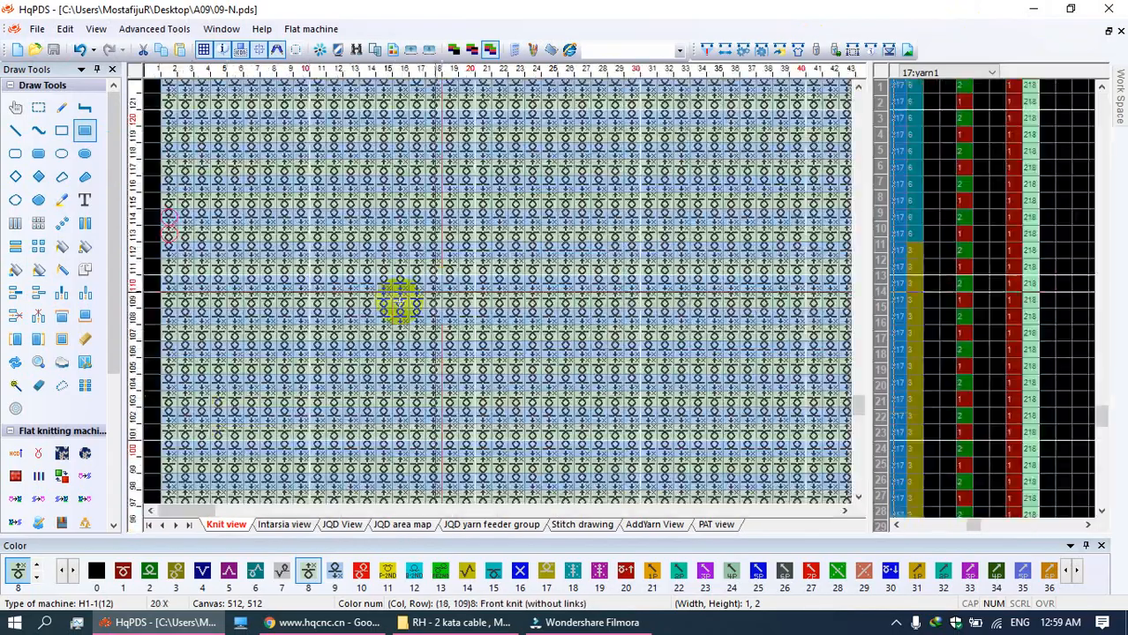
{"action": "scroll", "coordinate": [231, 302], "scroll_direction": "down", "scroll_amount": 6}
{"action": "scroll", "coordinate": [340, 397], "scroll_direction": "up", "scroll_amount": 6}
{"action": "scroll", "coordinate": [341, 397], "scroll_direction": "up", "scroll_amount": 3}
{"action": "left_click", "coordinate": [39, 110]}
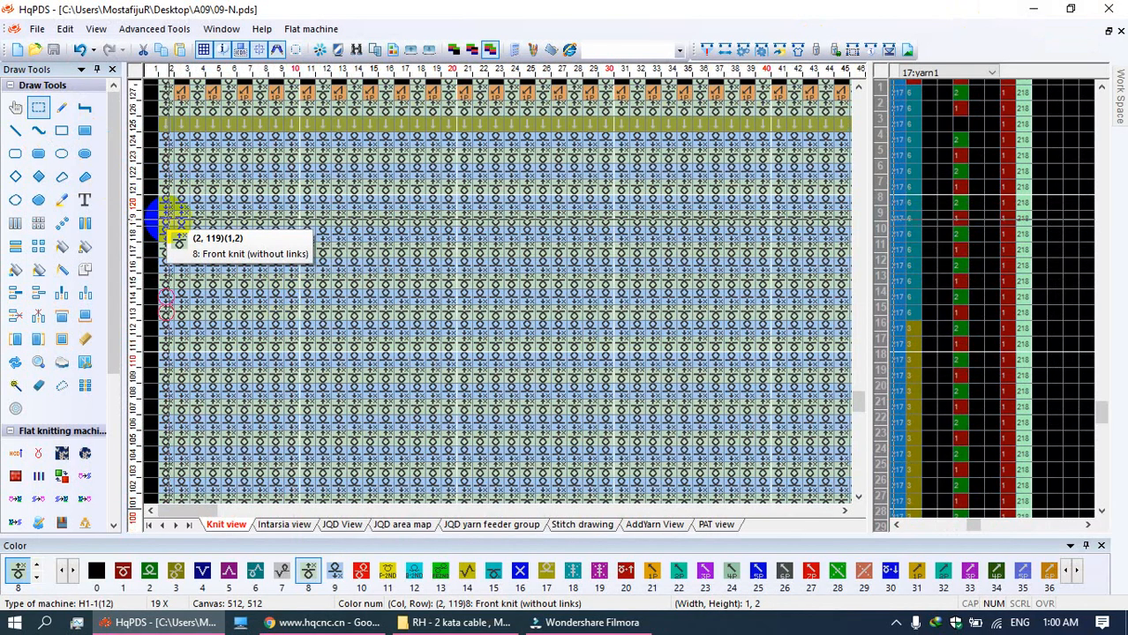
{"action": "mouse_move", "coordinate": [165, 218]}
{"action": "left_mouse_down"}
{"action": "mouse_move", "coordinate": [830, 210]}
{"action": "mouse_move", "coordinate": [757, 206]}
{"action": "mouse_move", "coordinate": [788, 202]}
{"action": "mouse_move", "coordinate": [792, 216]}
{"action": "left_mouse_up"}
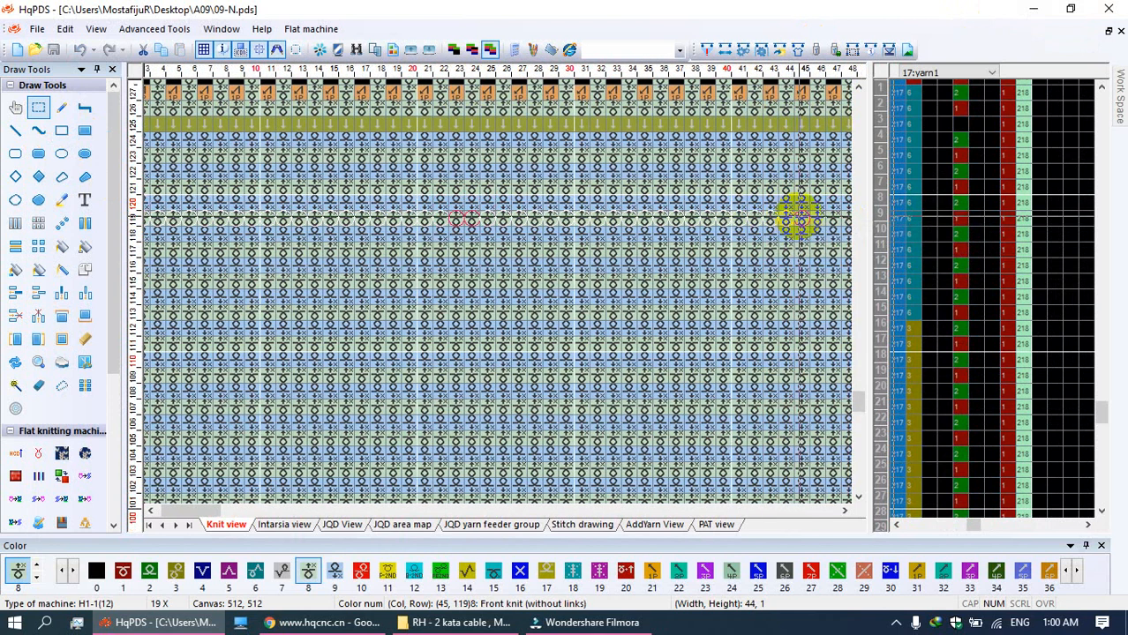
Step: Mark column 46 with color 0 (neutral) stitches at rows 117, 119 and 121, just past the selected needles
{"action": "left_click", "coordinate": [62, 107]}
{"action": "key", "text": "7"}
{"action": "key", "text": "1"}
{"action": "left_click", "coordinate": [65, 109]}
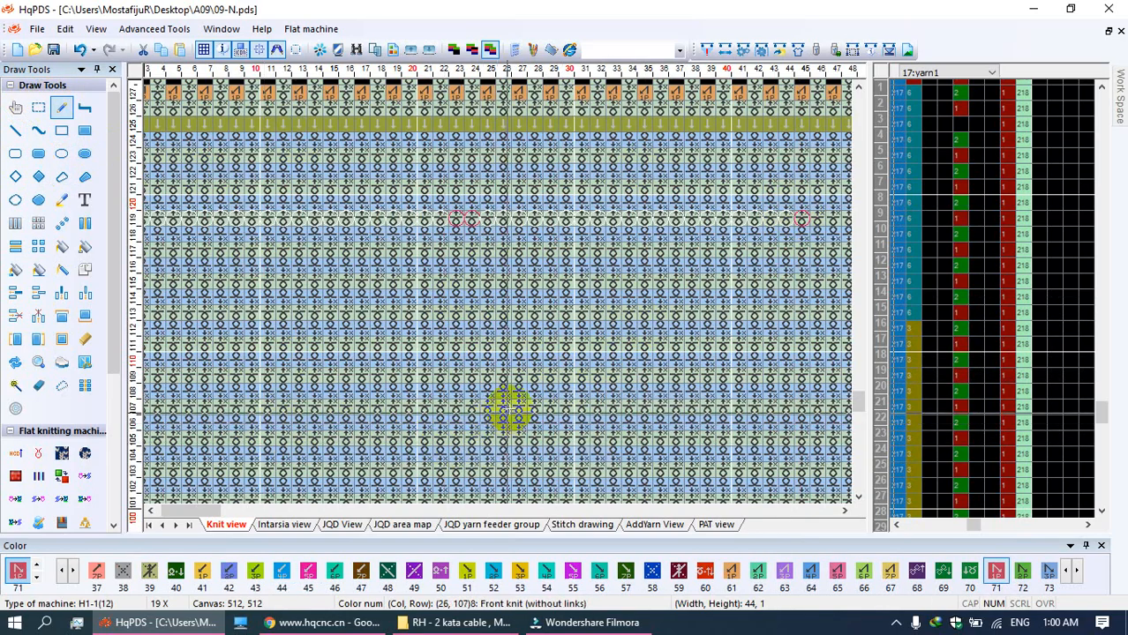
{"action": "key", "text": "0"}
{"action": "left_click", "coordinate": [818, 219]}
{"action": "left_click", "coordinate": [817, 251]}
{"action": "left_click", "coordinate": [817, 187]}
Step: Measure off 112 needles along row 119 from column 47 and fill column 158, rows 117 to 121, with color 0
{"action": "left_click_drag", "start_coordinate": [183, 512], "coordinate": [208, 509]}
{"action": "left_click", "coordinate": [38, 107]}
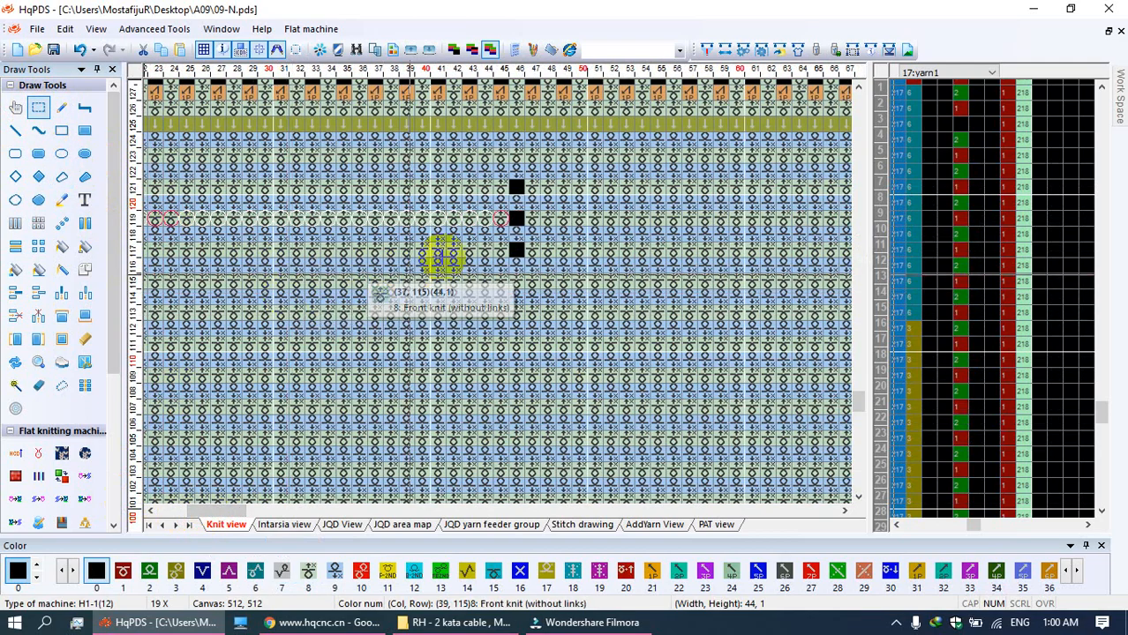
{"action": "mouse_move", "coordinate": [534, 214]}
{"action": "left_mouse_down"}
{"action": "mouse_move", "coordinate": [628, 225]}
{"action": "mouse_move", "coordinate": [213, 403]}
{"action": "mouse_move", "coordinate": [277, 410]}
{"action": "mouse_move", "coordinate": [496, 290]}
{"action": "mouse_move", "coordinate": [478, 189]}
{"action": "mouse_move", "coordinate": [487, 152]}
{"action": "mouse_move", "coordinate": [445, 156]}
{"action": "mouse_move", "coordinate": [472, 152]}
{"action": "left_mouse_up"}
{"action": "key", "text": "space"}
{"action": "key", "text": "space"}
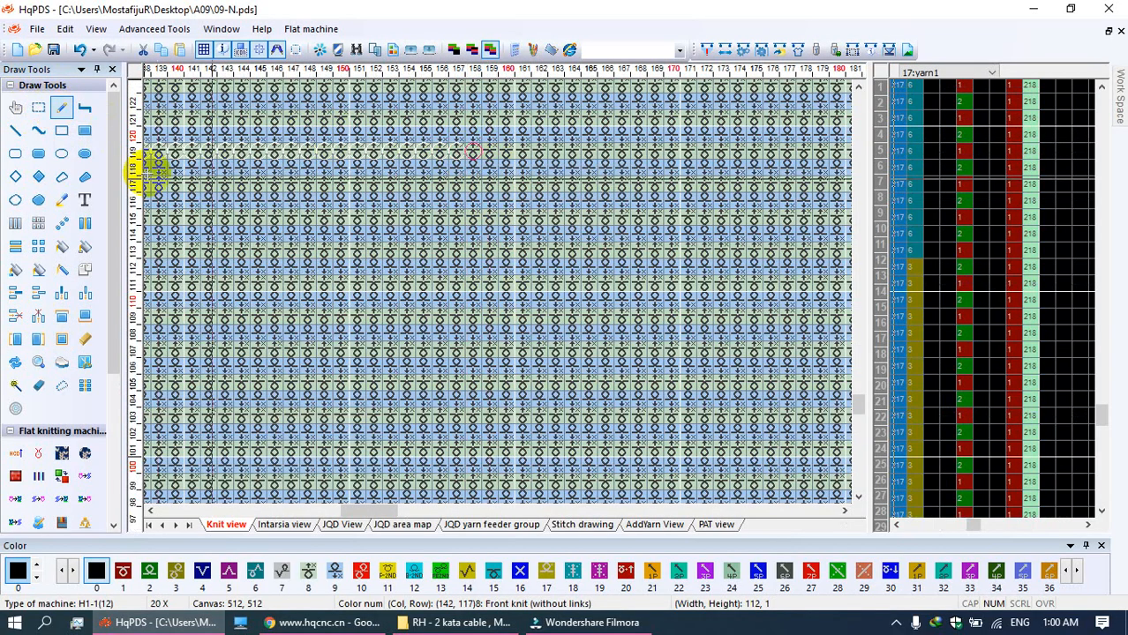
{"action": "left_click", "coordinate": [58, 107]}
{"action": "left_click", "coordinate": [473, 150]}
{"action": "left_click", "coordinate": [473, 117]}
{"action": "left_click", "coordinate": [473, 184]}
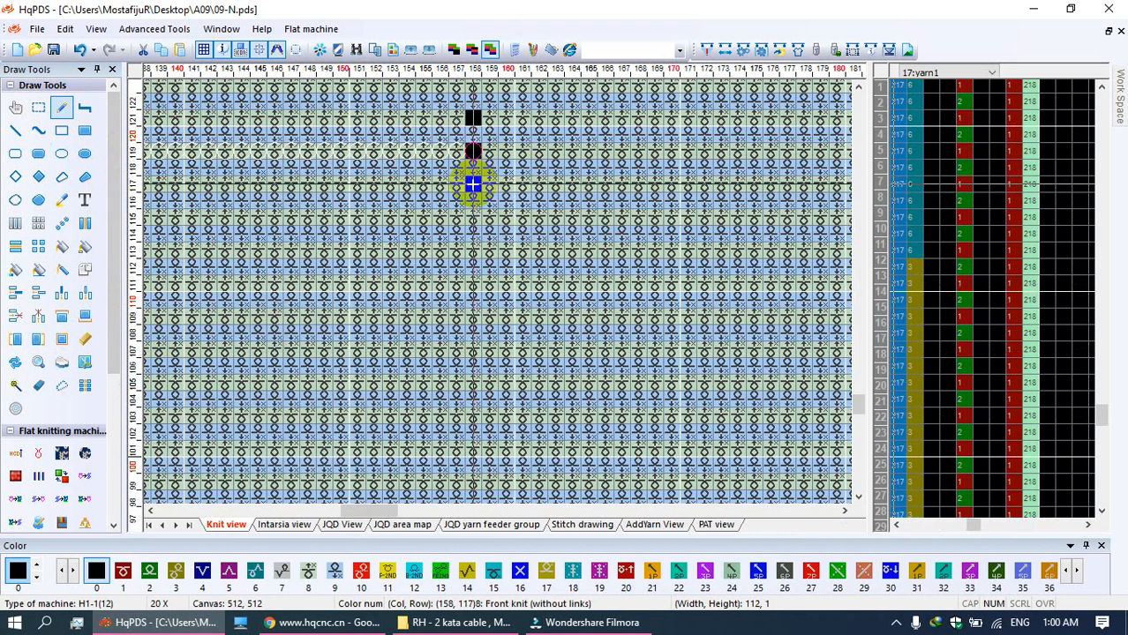
{"action": "left_click_drag", "start_coordinate": [473, 179], "coordinate": [472, 125]}
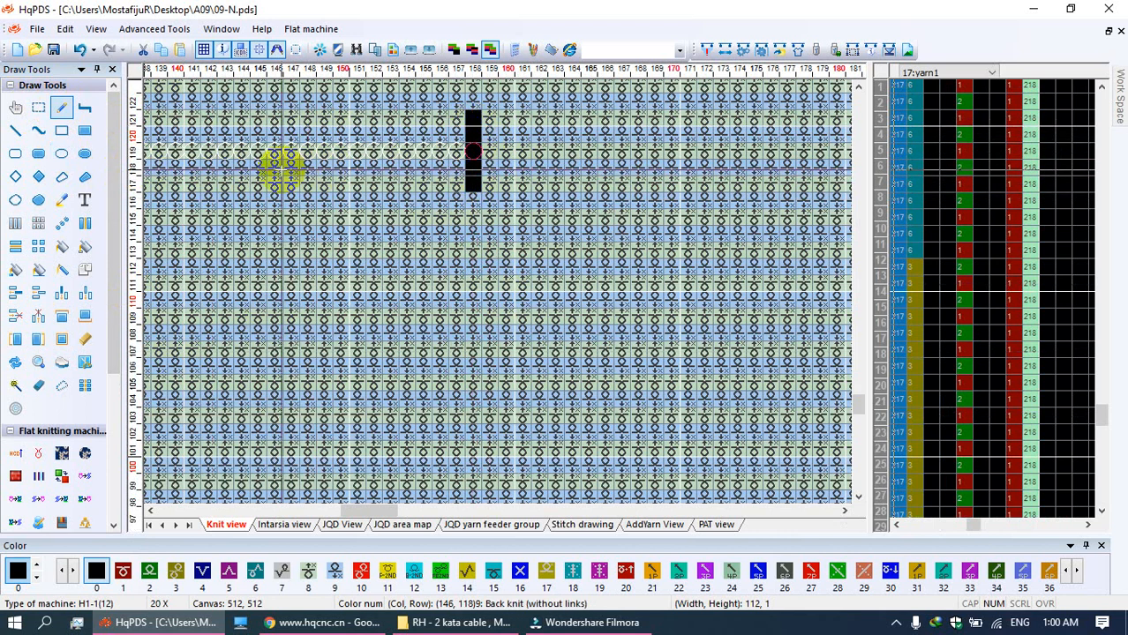
Step: Fill the gaps in the column 46 mark so color 0 runs continuously from row 117 to row 121
{"action": "middle_click", "coordinate": [277, 169]}
{"action": "middle_click", "coordinate": [180, 401]}
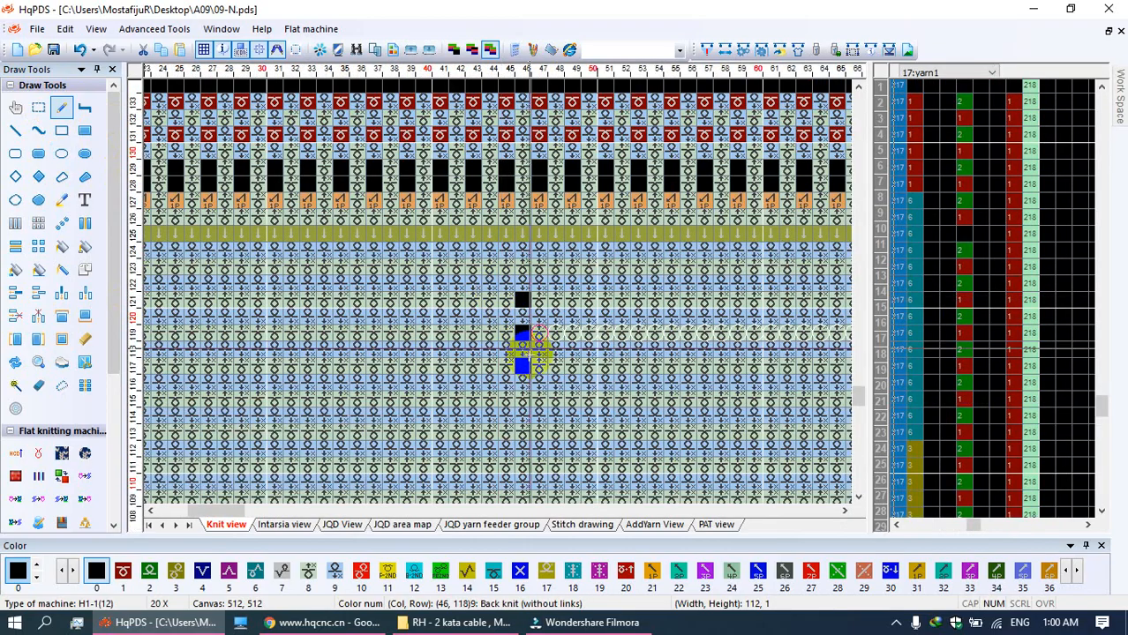
{"action": "left_click_drag", "start_coordinate": [523, 365], "coordinate": [524, 307]}
{"action": "middle_click", "coordinate": [571, 338]}
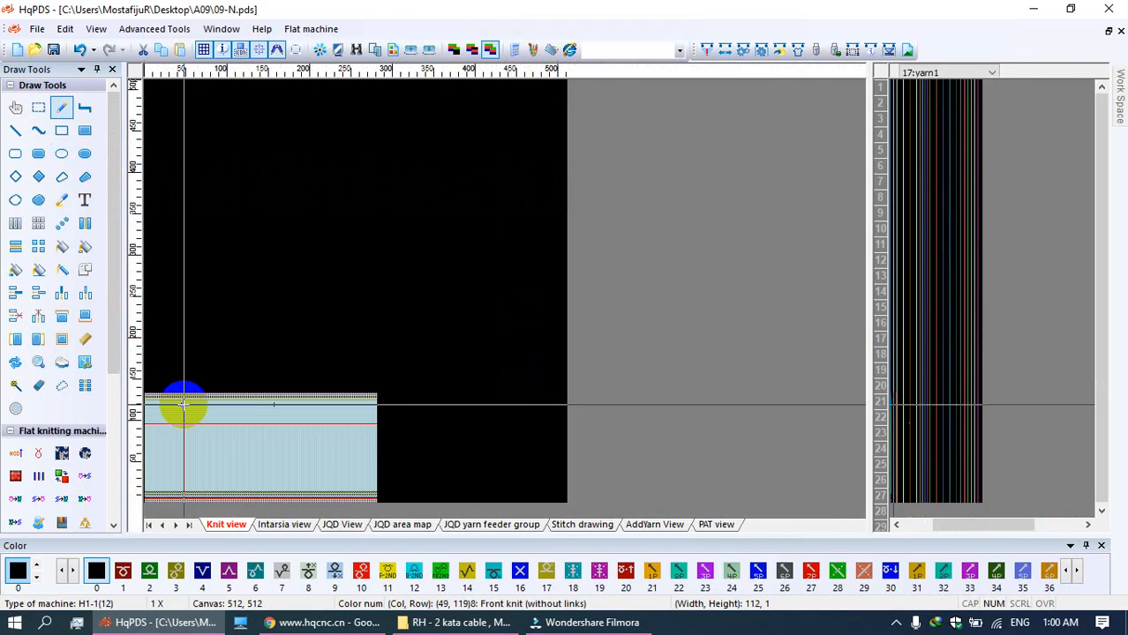
{"action": "middle_click", "coordinate": [272, 398]}
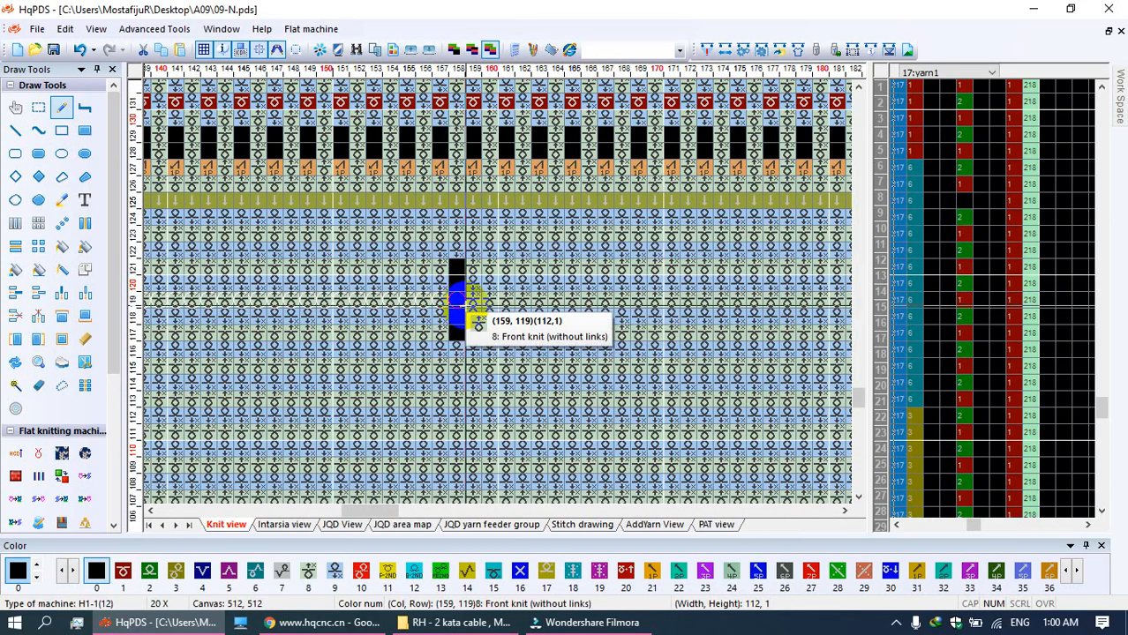
Step: Measure off 44 needles past the column 158 mark and fill column 202, rows 117 to 121, with color 0
{"action": "left_click", "coordinate": [36, 112]}
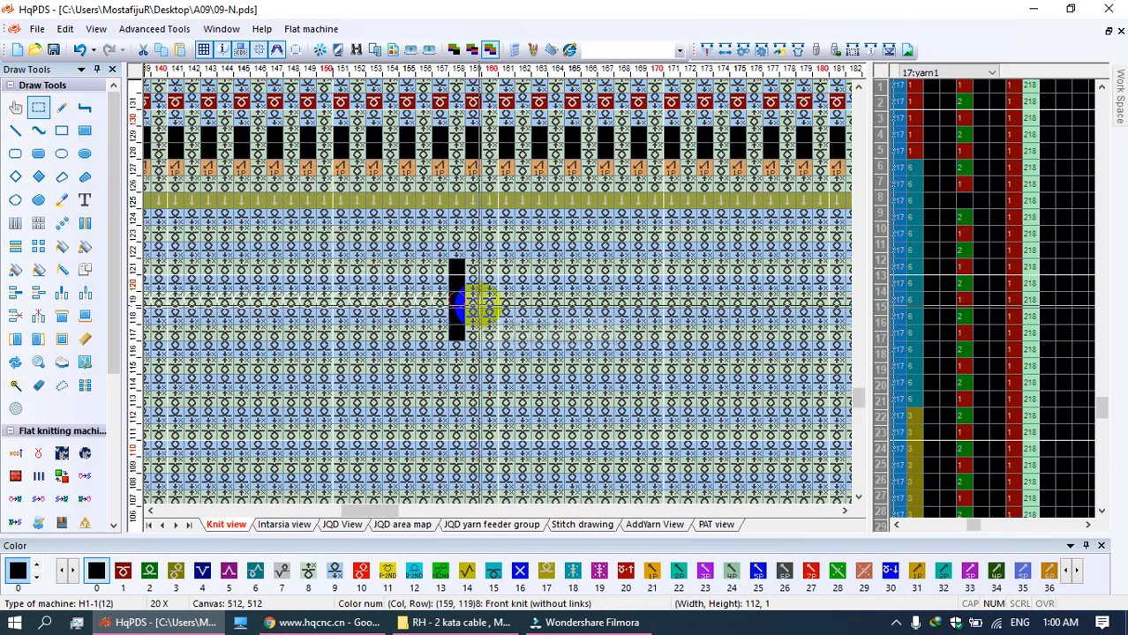
{"action": "key", "text": "space"}
{"action": "left_click_drag", "start_coordinate": [460, 316], "coordinate": [202, 269]}
{"action": "key", "text": "space"}
{"action": "left_click", "coordinate": [62, 107]}
{"action": "left_click", "coordinate": [222, 251]}
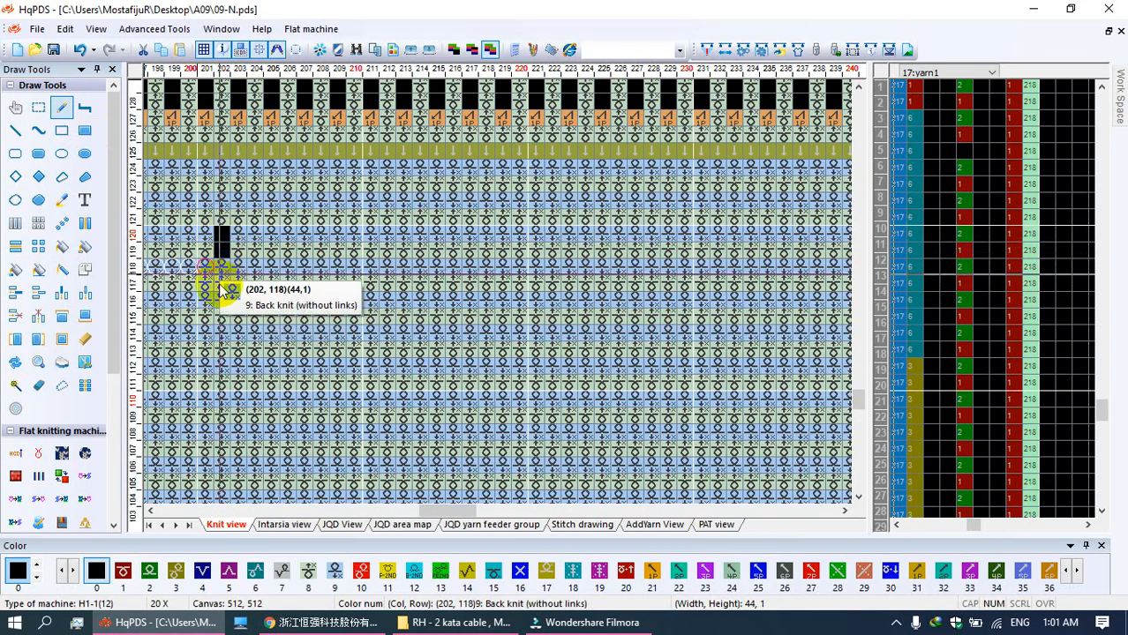
{"action": "left_click", "coordinate": [217, 282]}
{"action": "left_click_drag", "start_coordinate": [217, 218], "coordinate": [220, 283]}
Step: Measure the remaining needles along row 119 from column 203 to the pattern's edge, clear the selection and review the three marks
{"action": "left_click", "coordinate": [40, 107]}
{"action": "left_click_drag", "start_coordinate": [243, 253], "coordinate": [619, 284]}
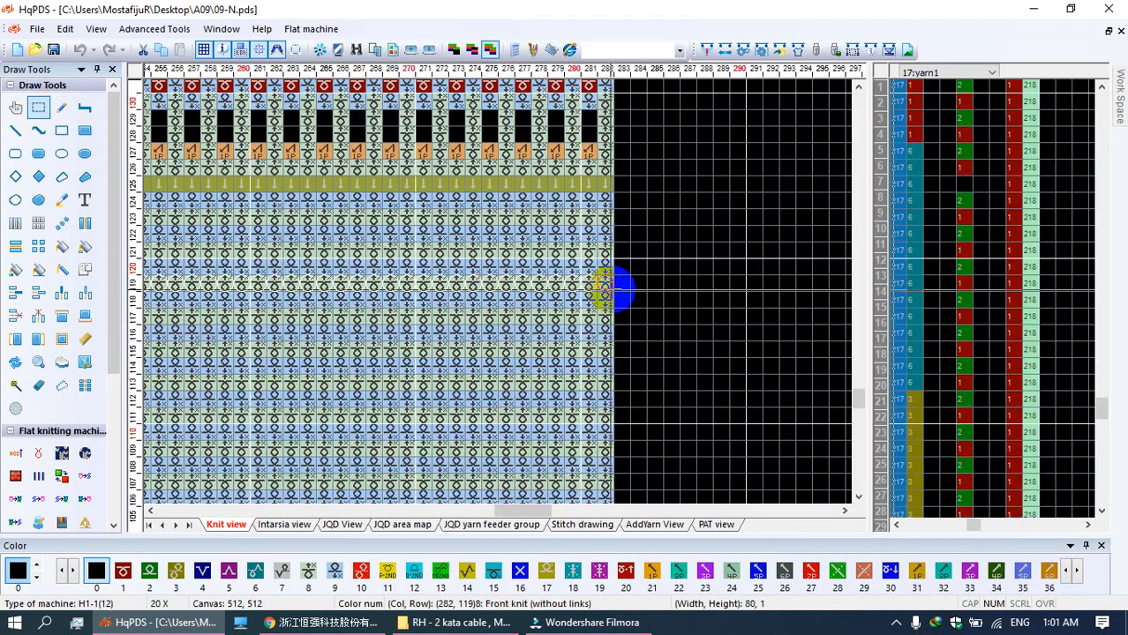
{"action": "left_click", "coordinate": [755, 578]}
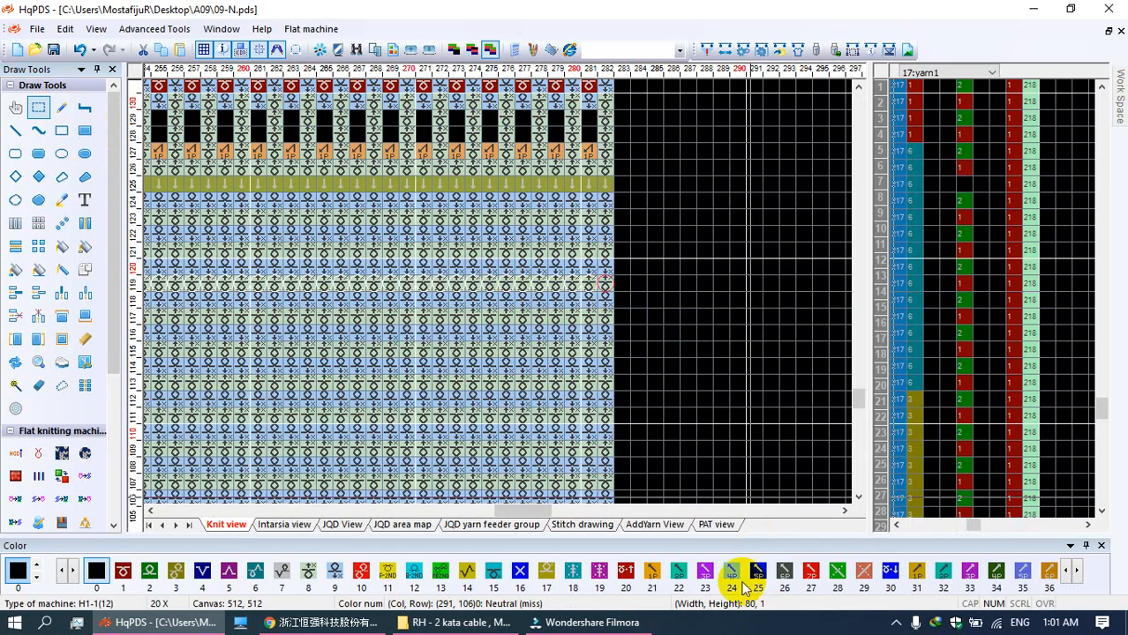
{"action": "scroll", "coordinate": [365, 399], "scroll_direction": "down", "scroll_amount": 5}
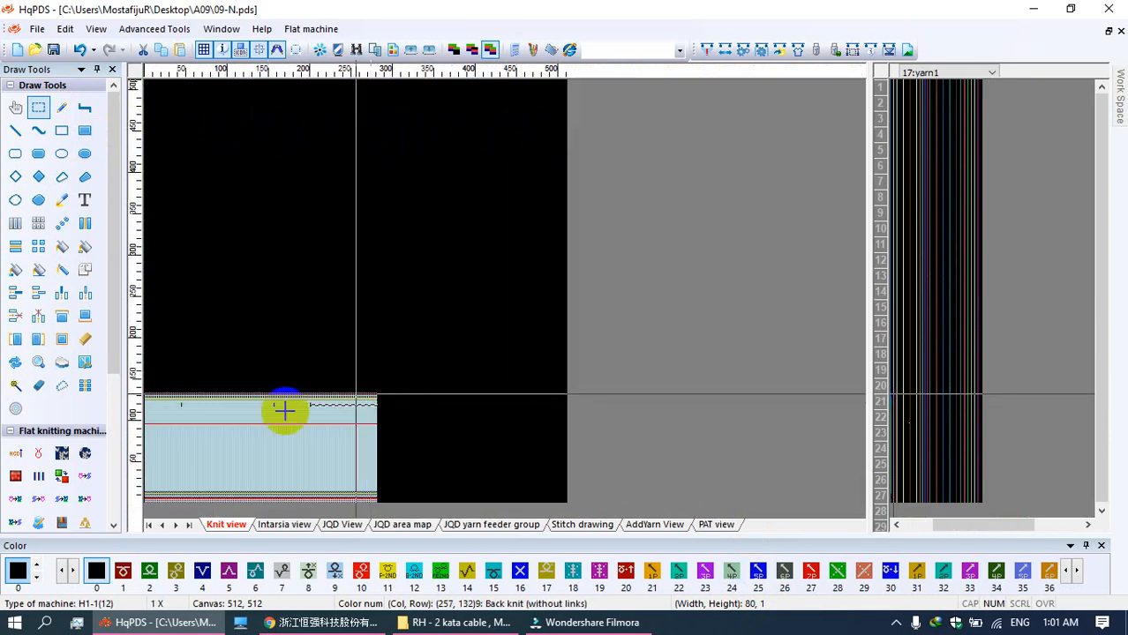
{"action": "left_click", "coordinate": [297, 293]}
{"action": "scroll", "coordinate": [192, 419], "scroll_direction": "up", "scroll_amount": 1}
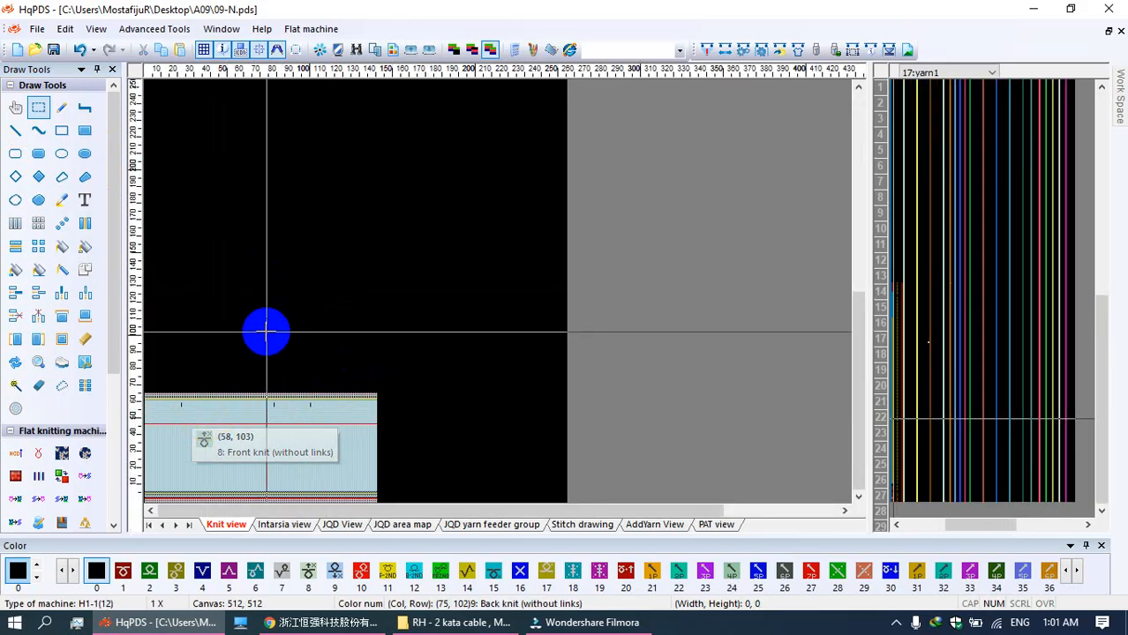
{"action": "scroll", "coordinate": [266, 331], "scroll_direction": "up", "scroll_amount": 1}
{"action": "scroll", "coordinate": [448, 295], "scroll_direction": "down", "scroll_amount": 2}
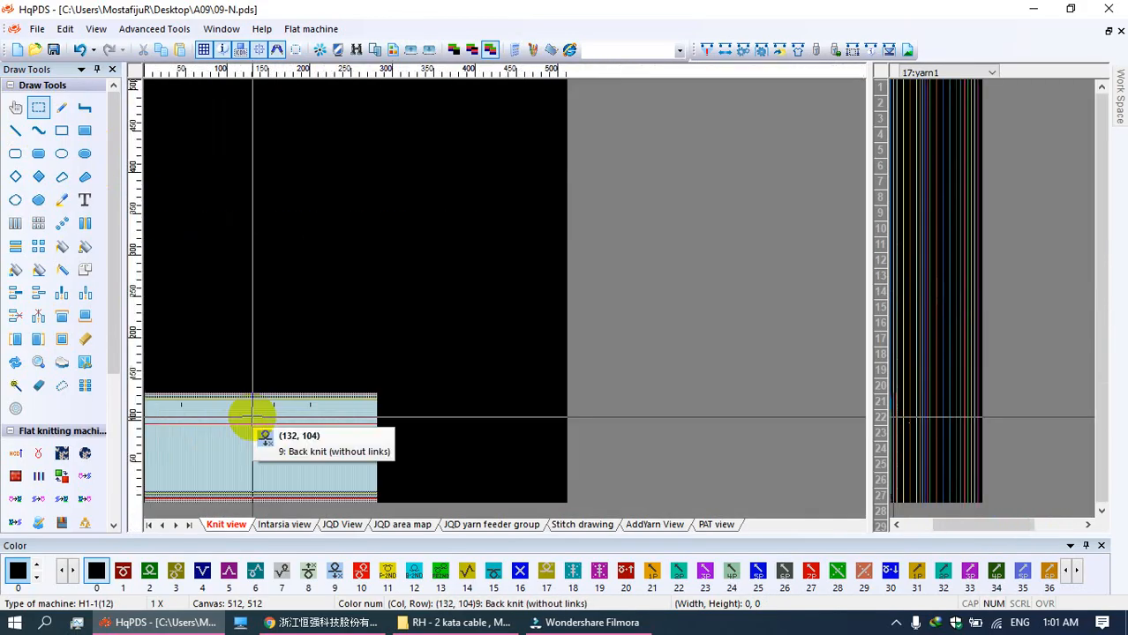
Step: Compile the marked pattern with the existing compilation options and close the compiling information
{"action": "left_click", "coordinate": [707, 53]}
{"action": "left_click", "coordinate": [681, 566]}
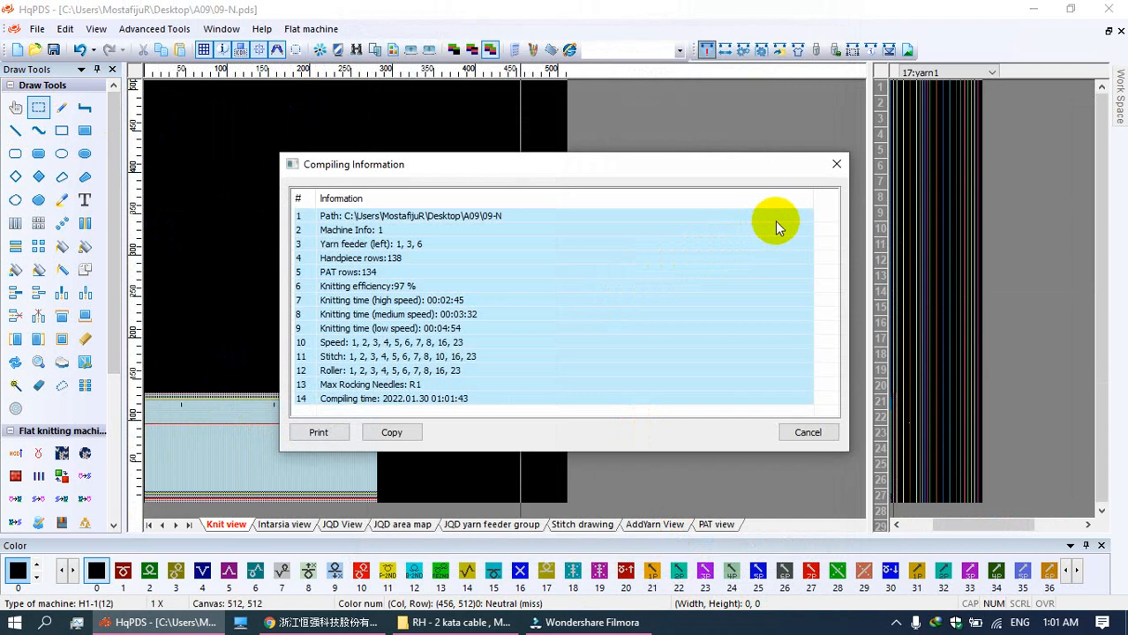
{"action": "left_click", "coordinate": [836, 166]}
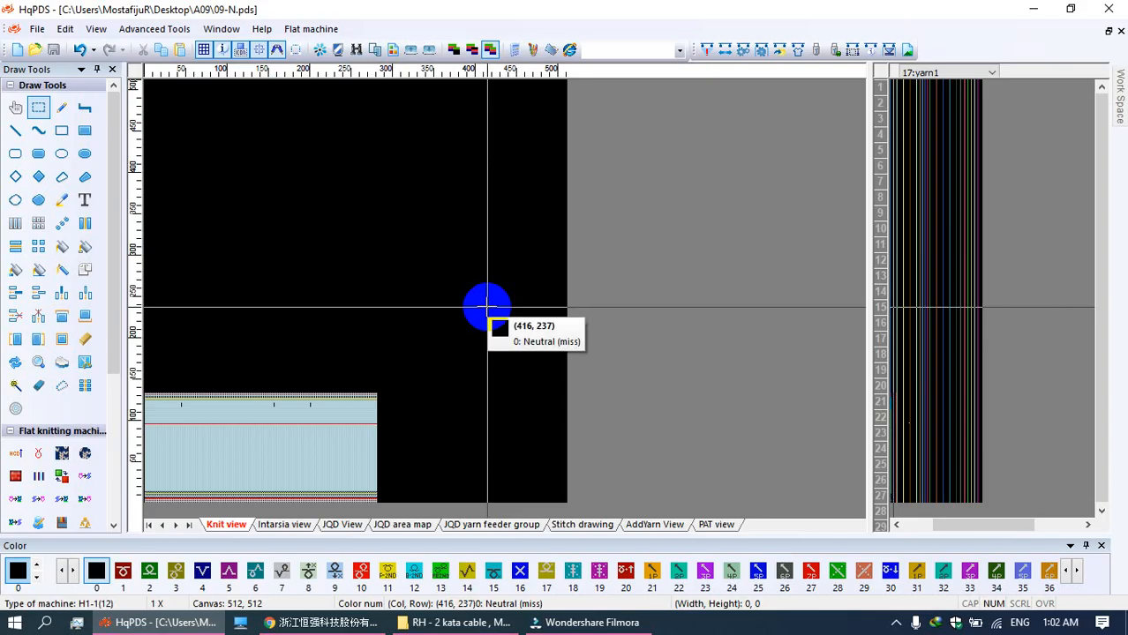
Step: Open the Craft Bill and review the start needles, waste yarn and startup comb settings, leaving the comb option off
{"action": "left_click", "coordinate": [798, 55]}
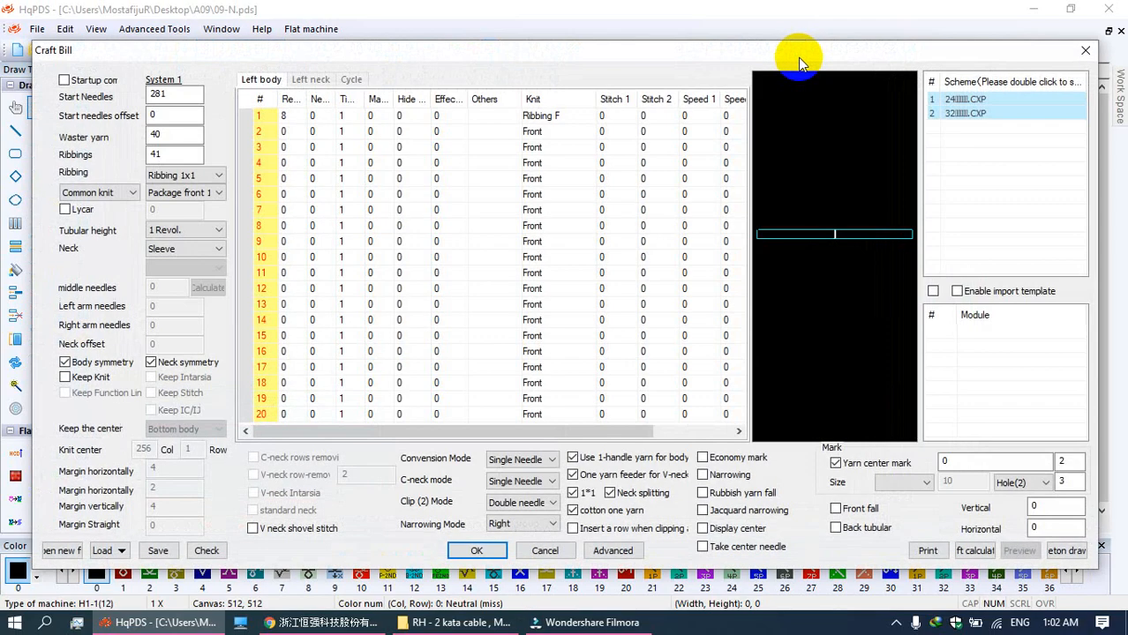
{"action": "left_click", "coordinate": [1085, 53]}
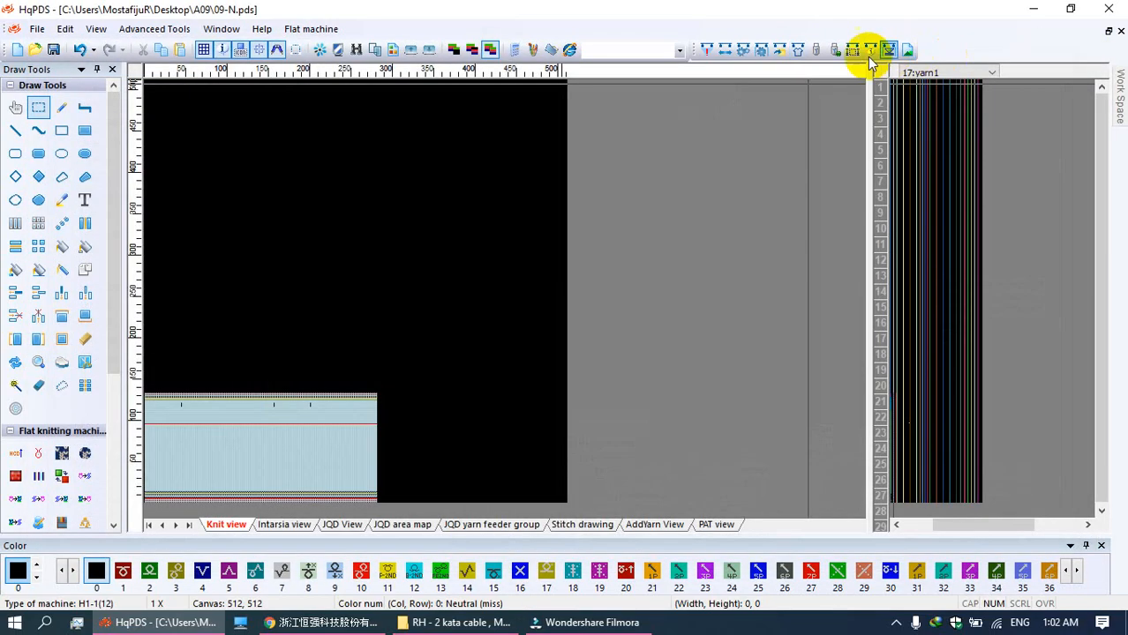
{"action": "left_click", "coordinate": [797, 53]}
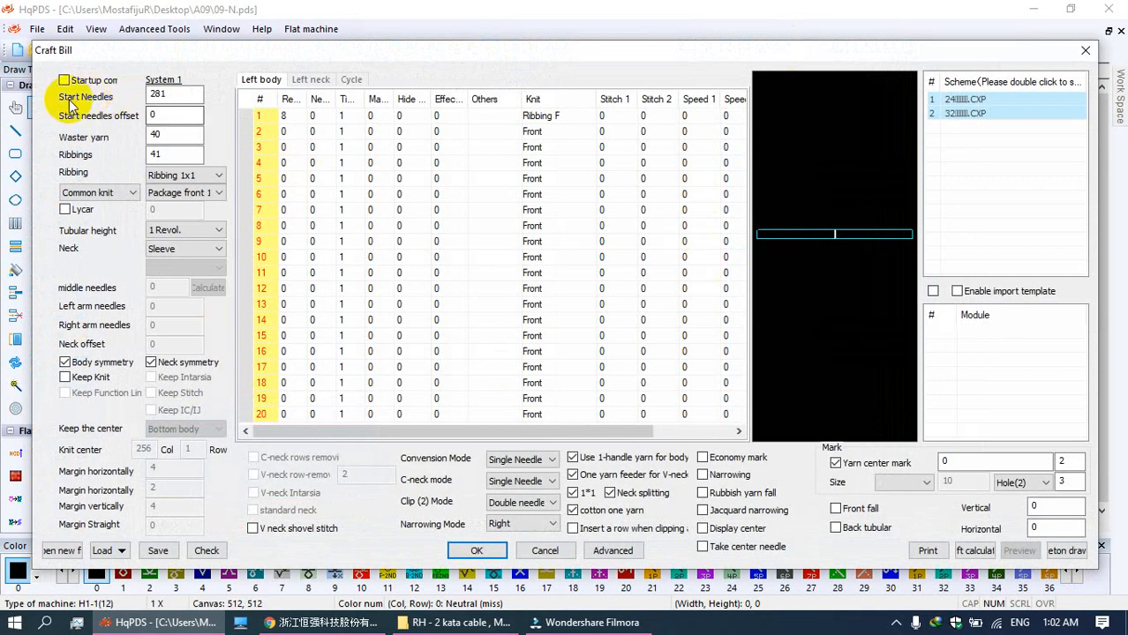
{"action": "left_click", "coordinate": [170, 95]}
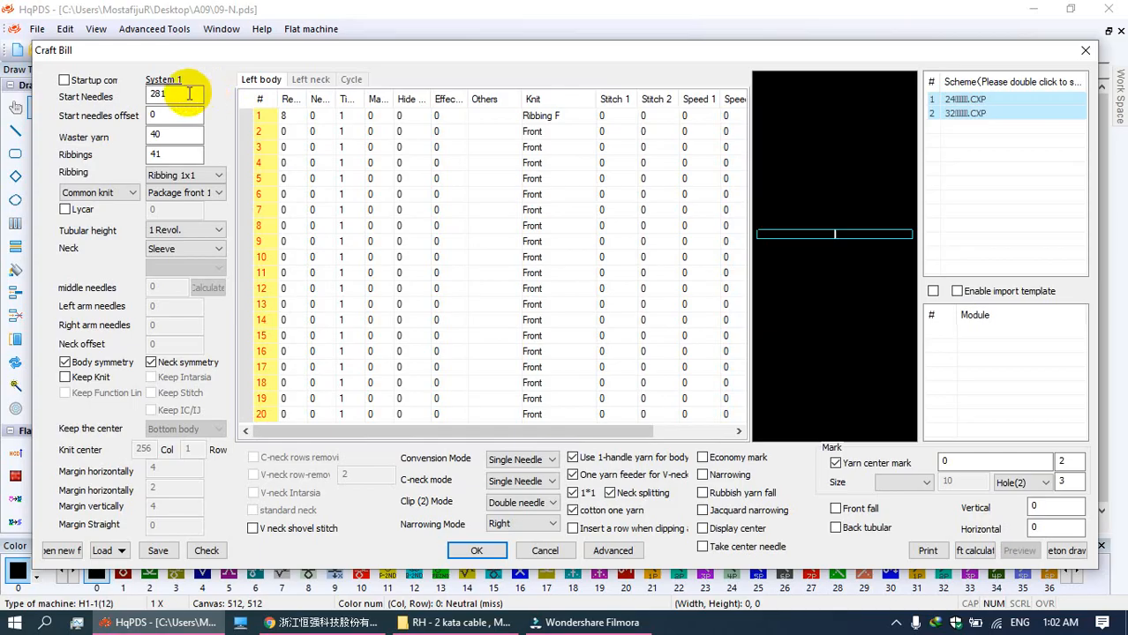
{"action": "left_click", "coordinate": [179, 94]}
{"action": "left_click_drag", "start_coordinate": [179, 94], "coordinate": [148, 93]}
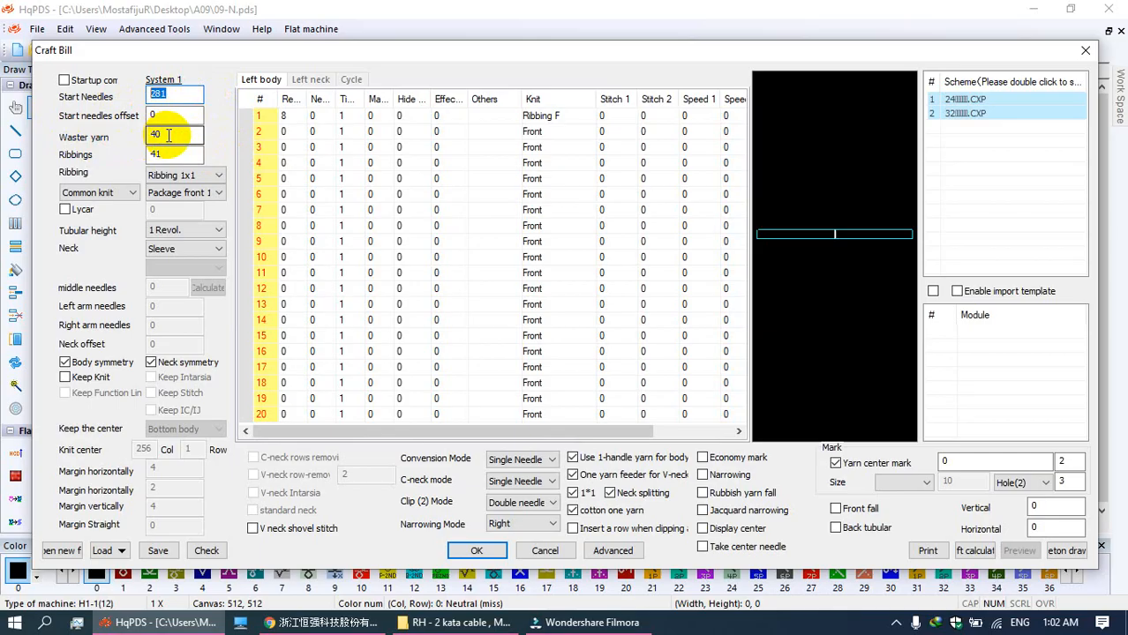
{"action": "double_click", "coordinate": [167, 134]}
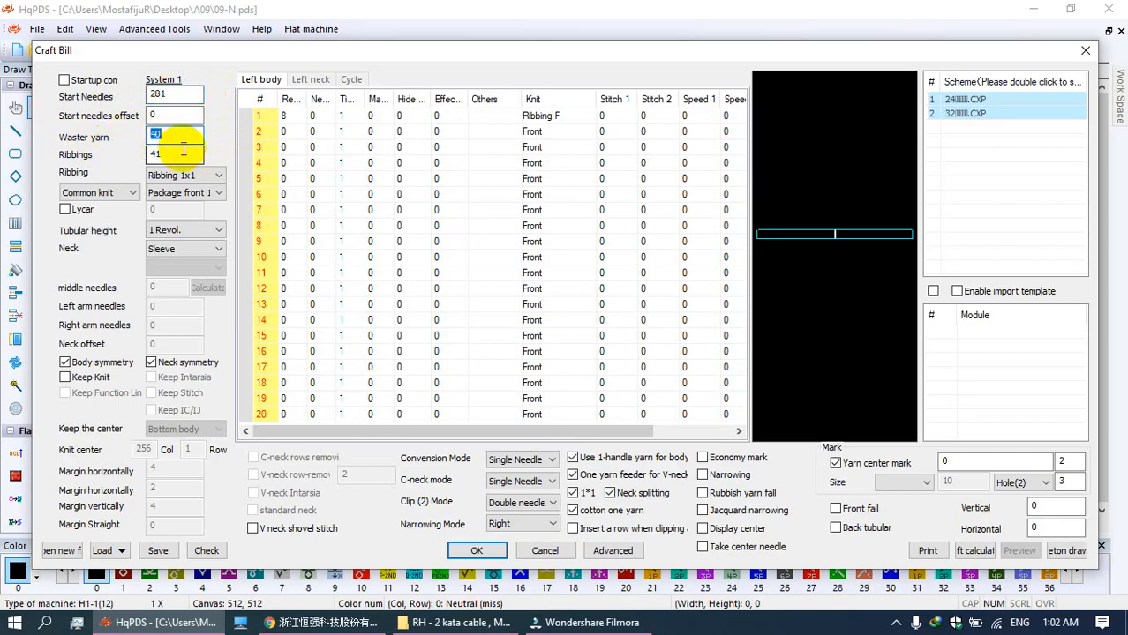
{"action": "left_click", "coordinate": [76, 81]}
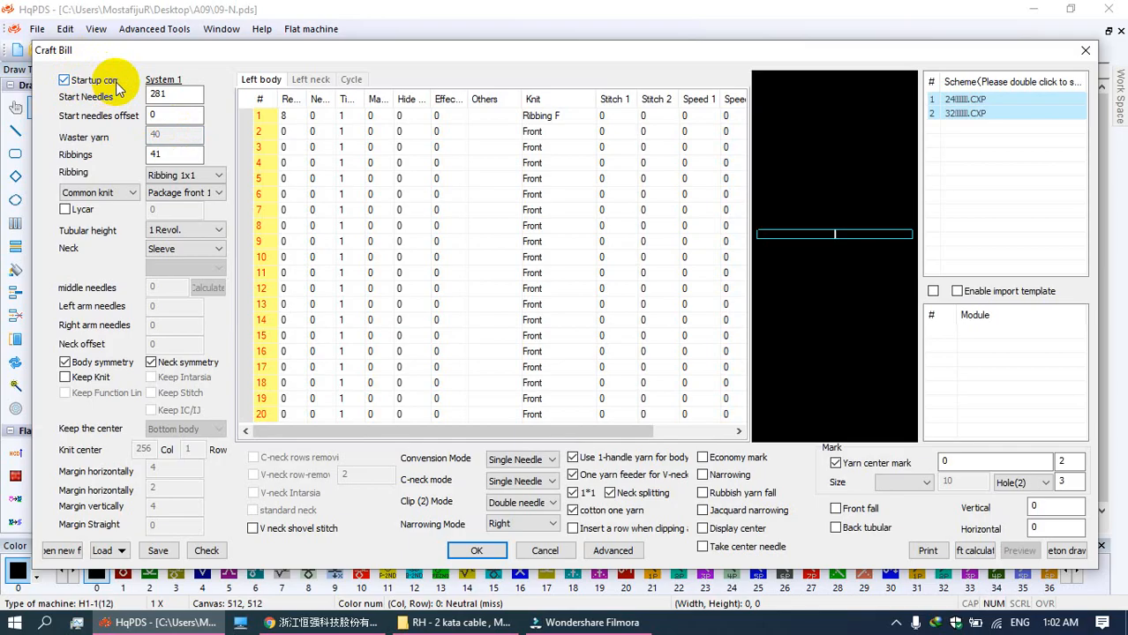
{"action": "left_click", "coordinate": [94, 84]}
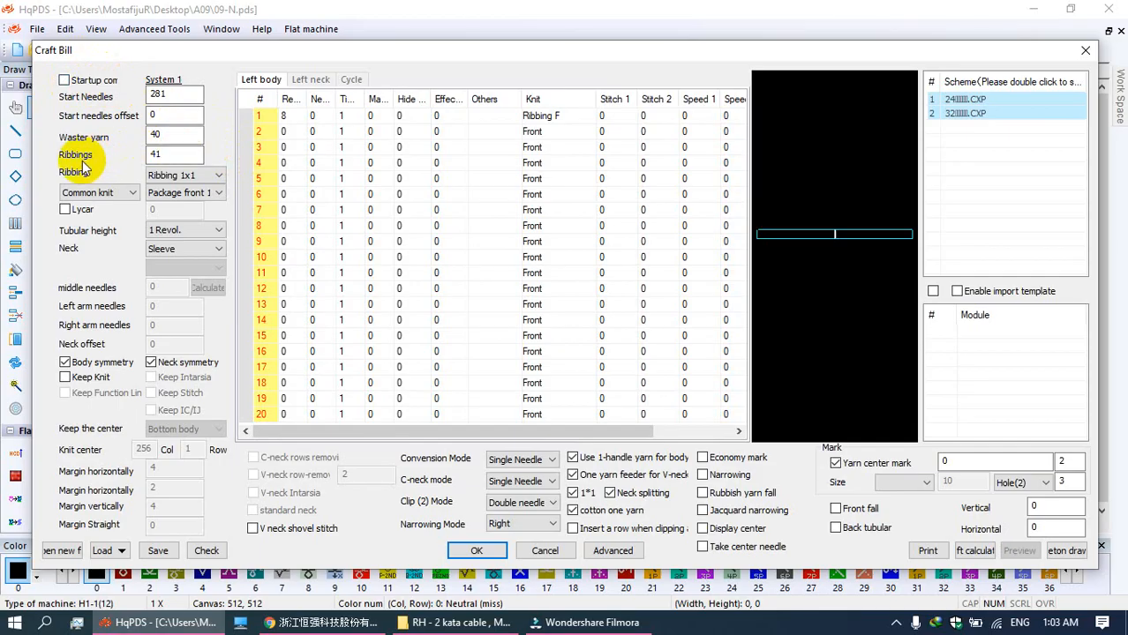
Step: Review the Ribbings row count, the Common knit type and the package front and back options, leaving them as set
{"action": "left_click", "coordinate": [200, 156]}
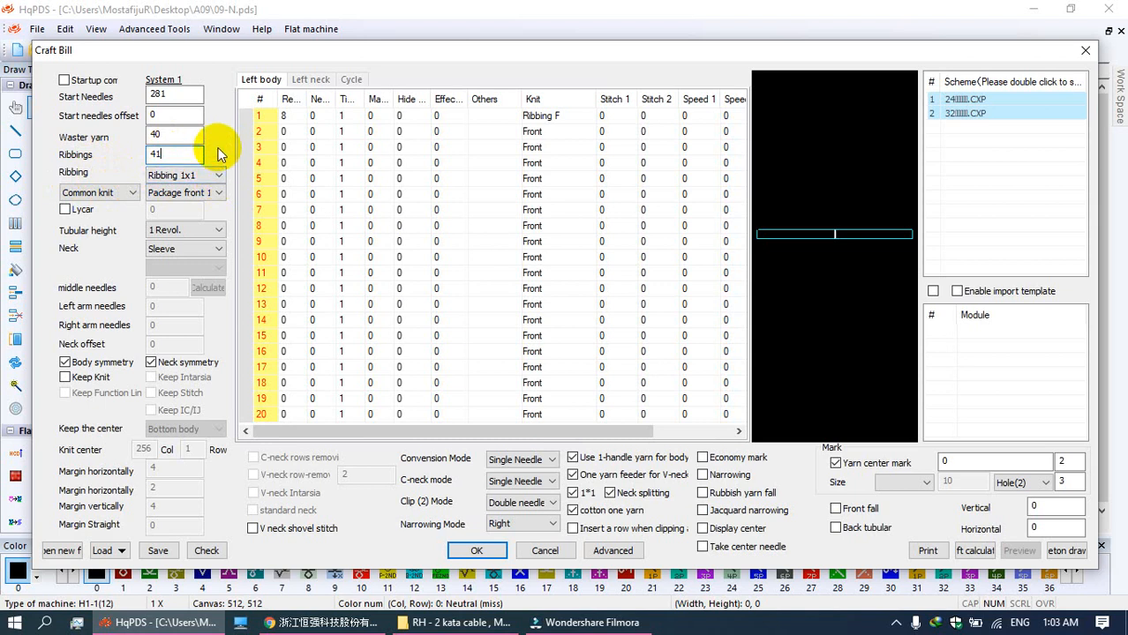
{"action": "left_click", "coordinate": [215, 192]}
{"action": "left_click", "coordinate": [131, 193]}
{"action": "left_click", "coordinate": [130, 192]}
{"action": "left_click", "coordinate": [205, 192]}
{"action": "left_click", "coordinate": [217, 193]}
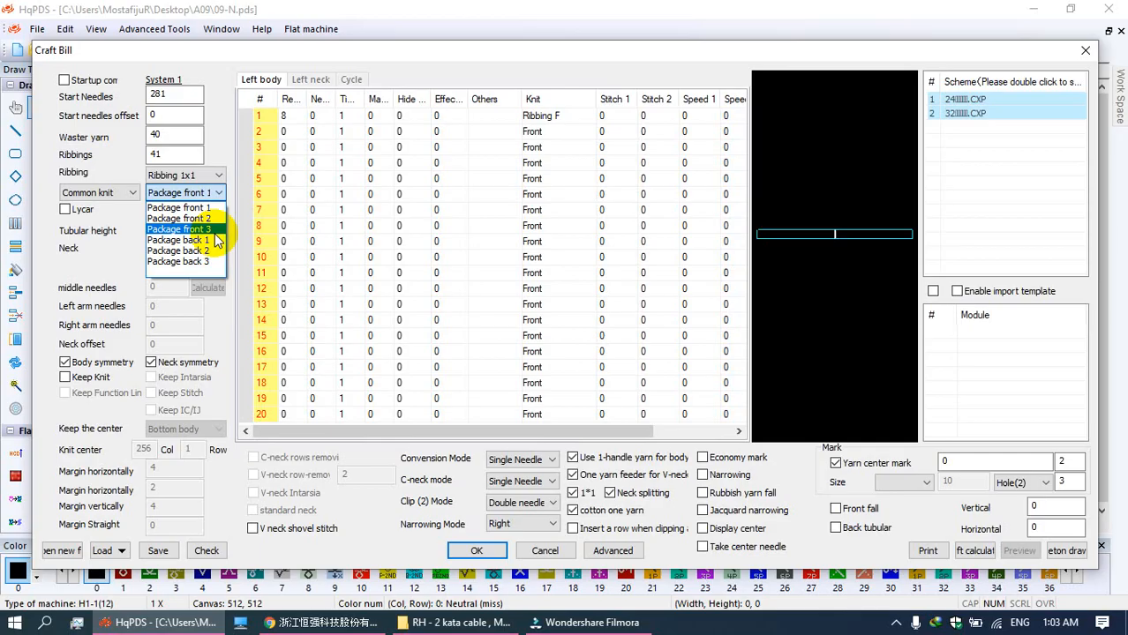
{"action": "left_click", "coordinate": [232, 157]}
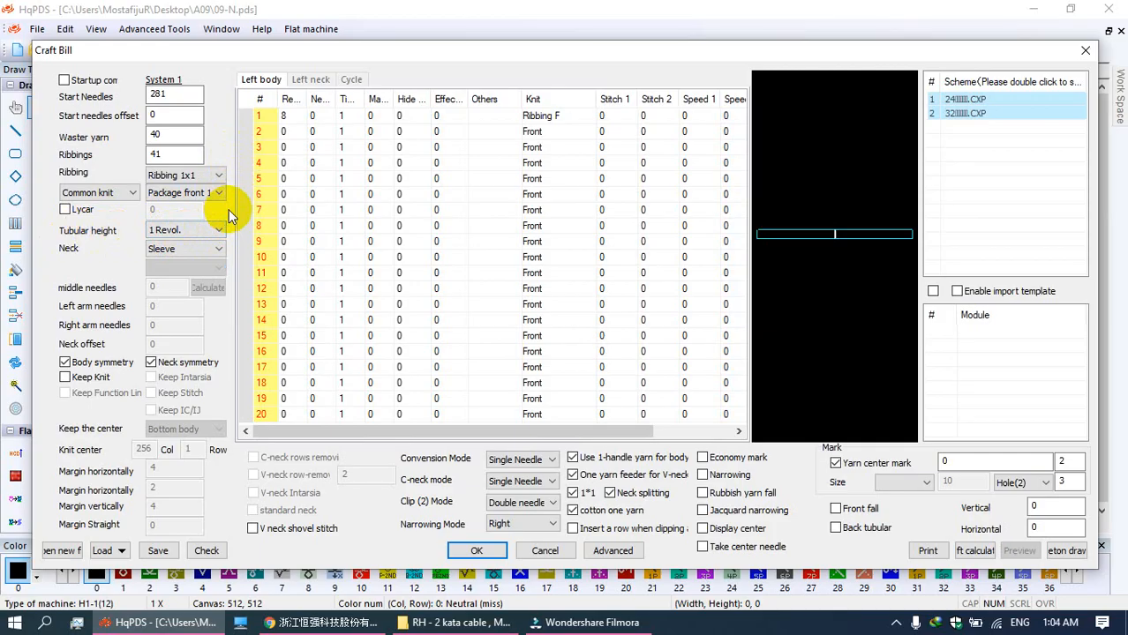
Step: Review the tubular height options and keep 1 Revol
{"action": "left_click", "coordinate": [215, 230]}
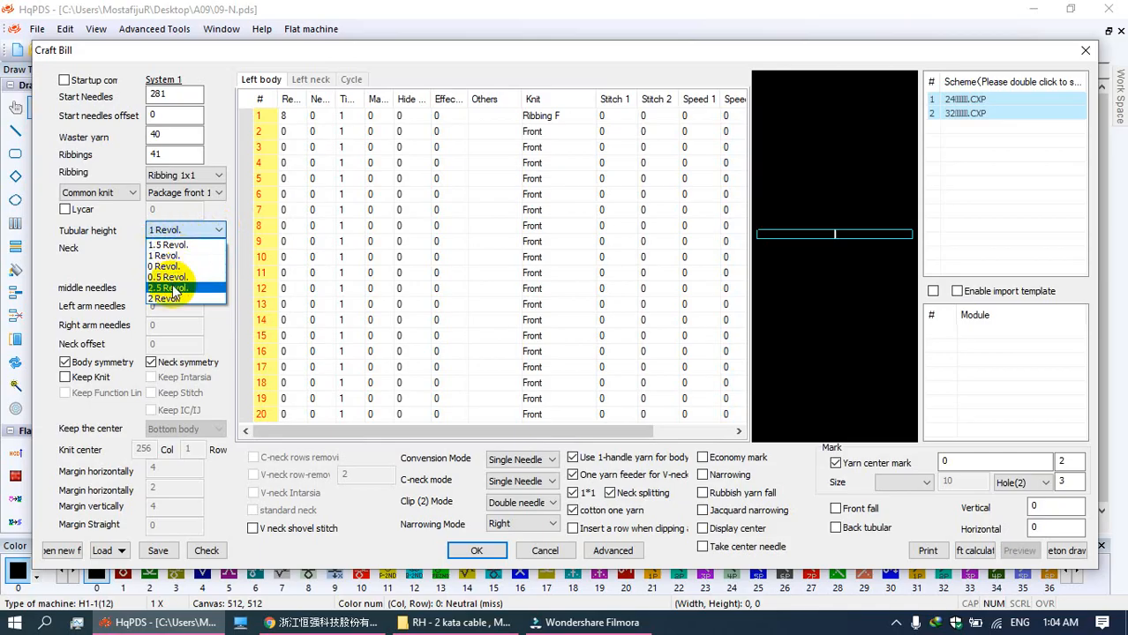
{"action": "left_click", "coordinate": [102, 256]}
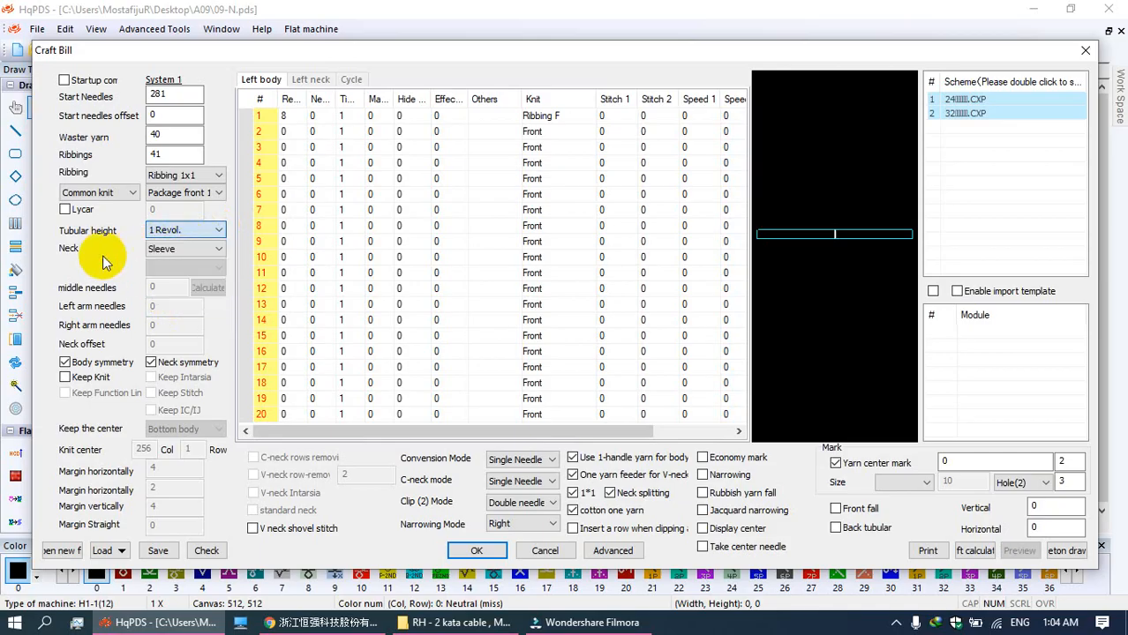
{"action": "left_click", "coordinate": [215, 231]}
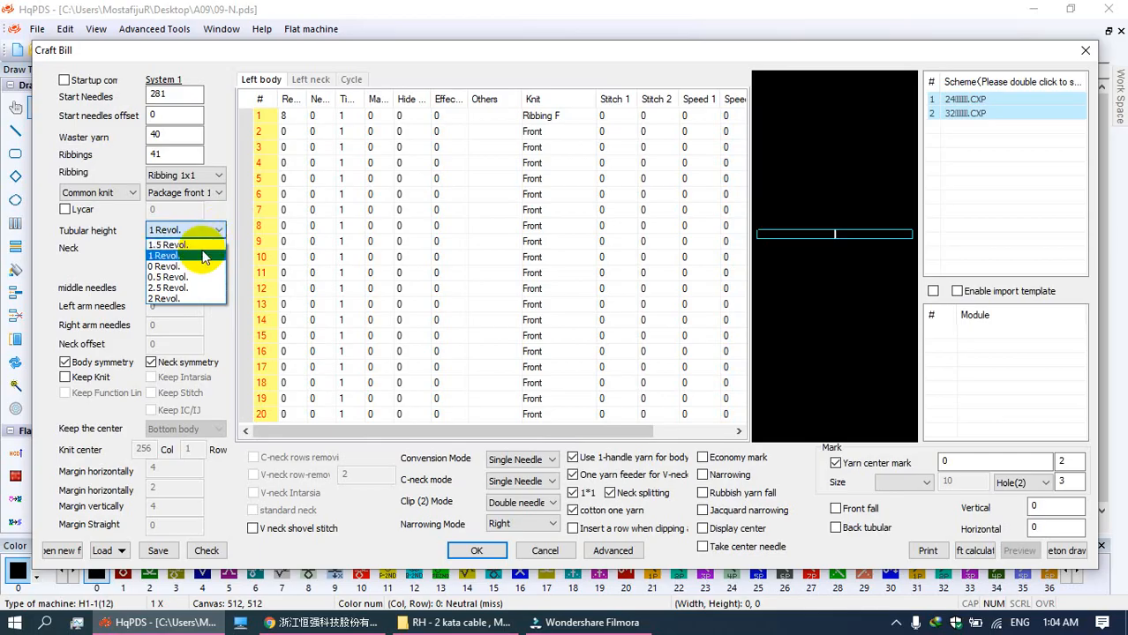
{"action": "left_click", "coordinate": [203, 257]}
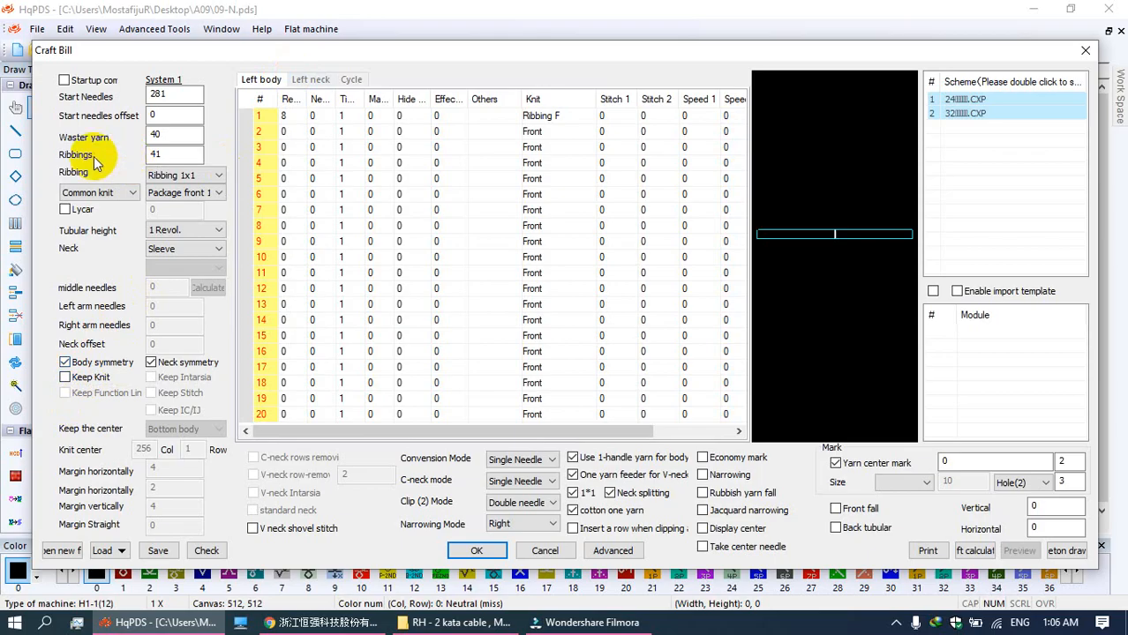
Step: Try disabling body and neck symmetry to examine the separate right-side and neck tables, and re-enable both symmetries
{"action": "left_click", "coordinate": [112, 368]}
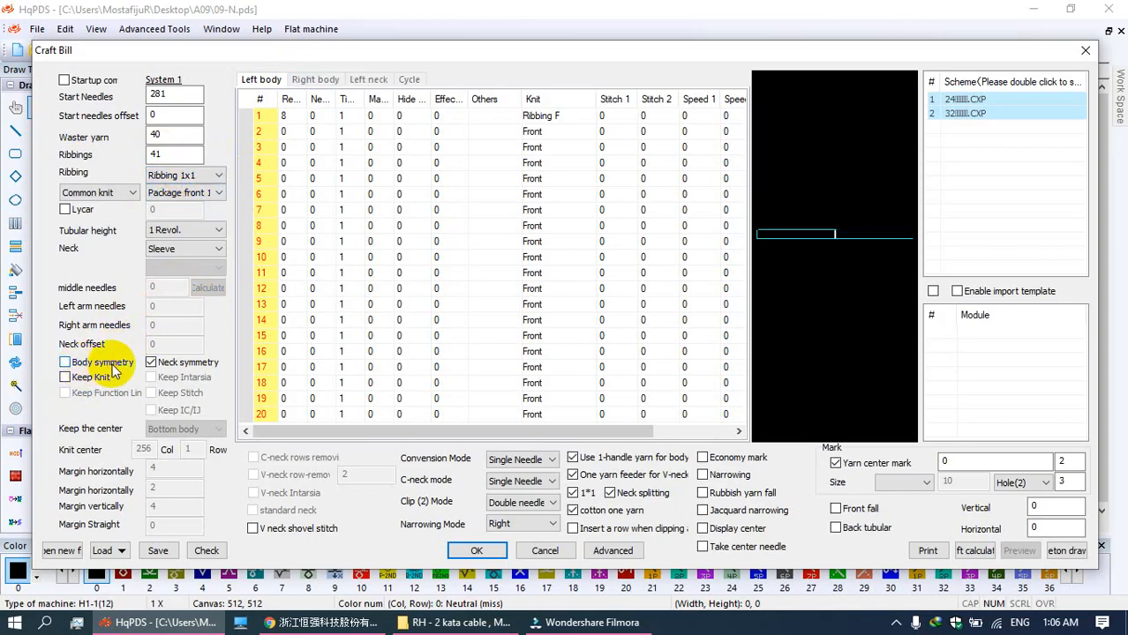
{"action": "left_click", "coordinate": [311, 81]}
{"action": "left_click", "coordinate": [369, 79]}
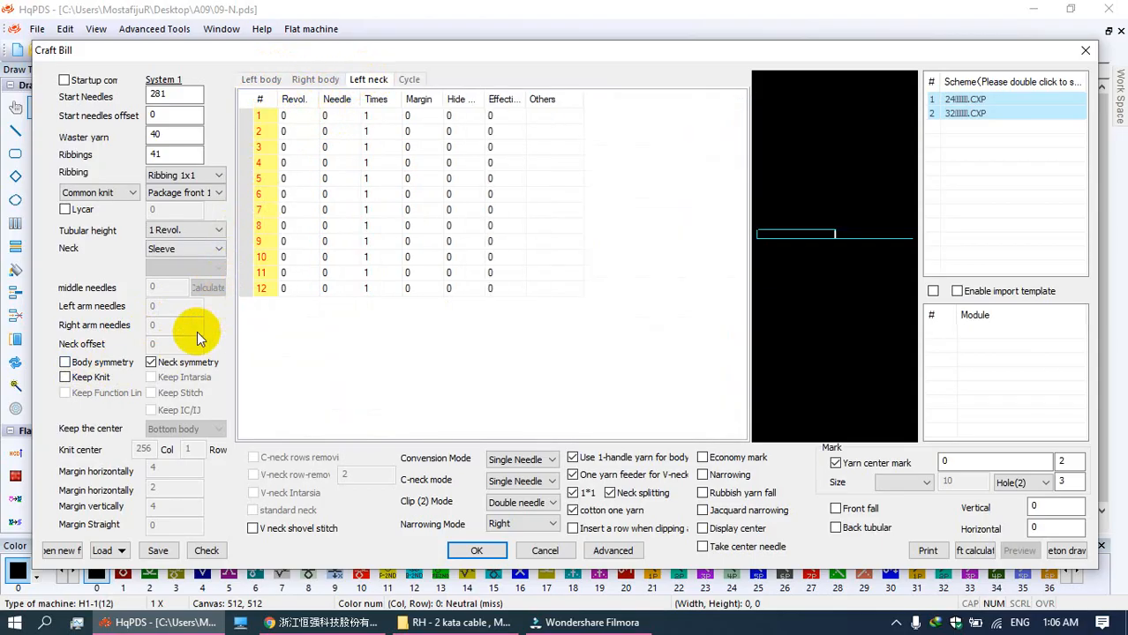
{"action": "left_click", "coordinate": [183, 368]}
{"action": "left_click", "coordinate": [421, 79]}
{"action": "left_click", "coordinate": [159, 361]}
{"action": "left_click", "coordinate": [74, 363]}
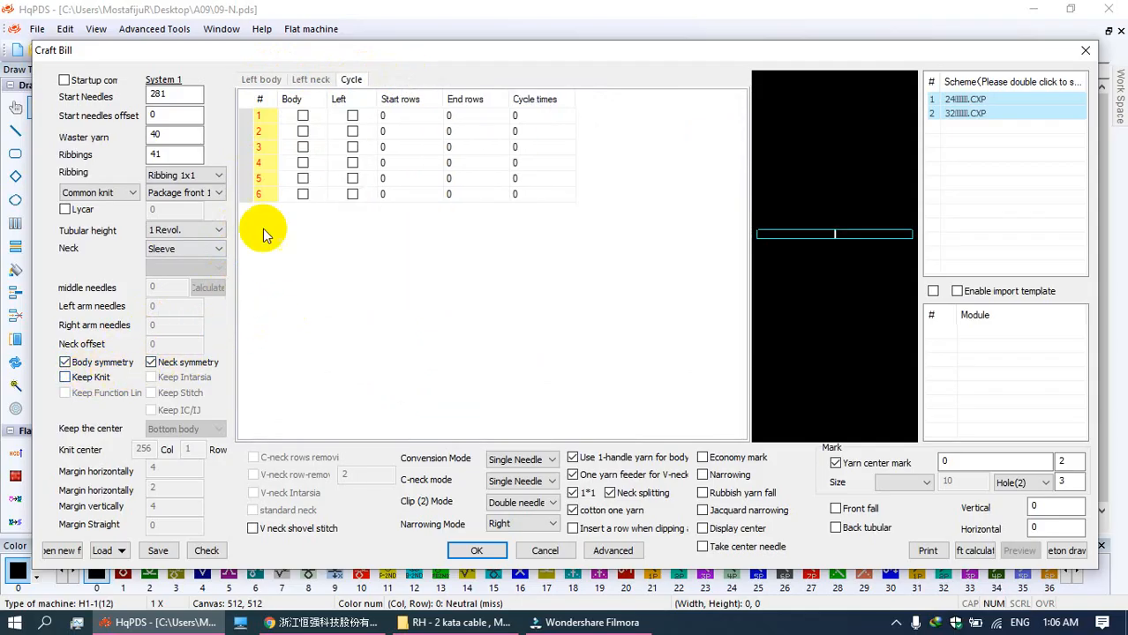
Step: Disable body and neck symmetry again and compare the Left body and Right body tables
{"action": "left_click", "coordinate": [99, 363]}
{"action": "left_click", "coordinate": [185, 362]}
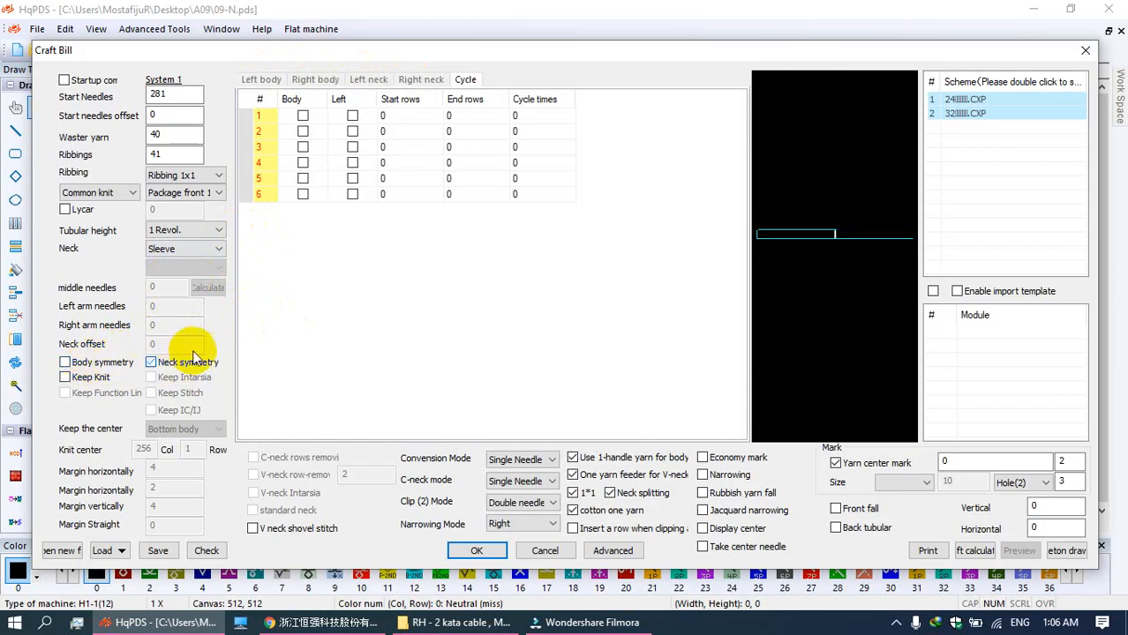
{"action": "left_click", "coordinate": [263, 81]}
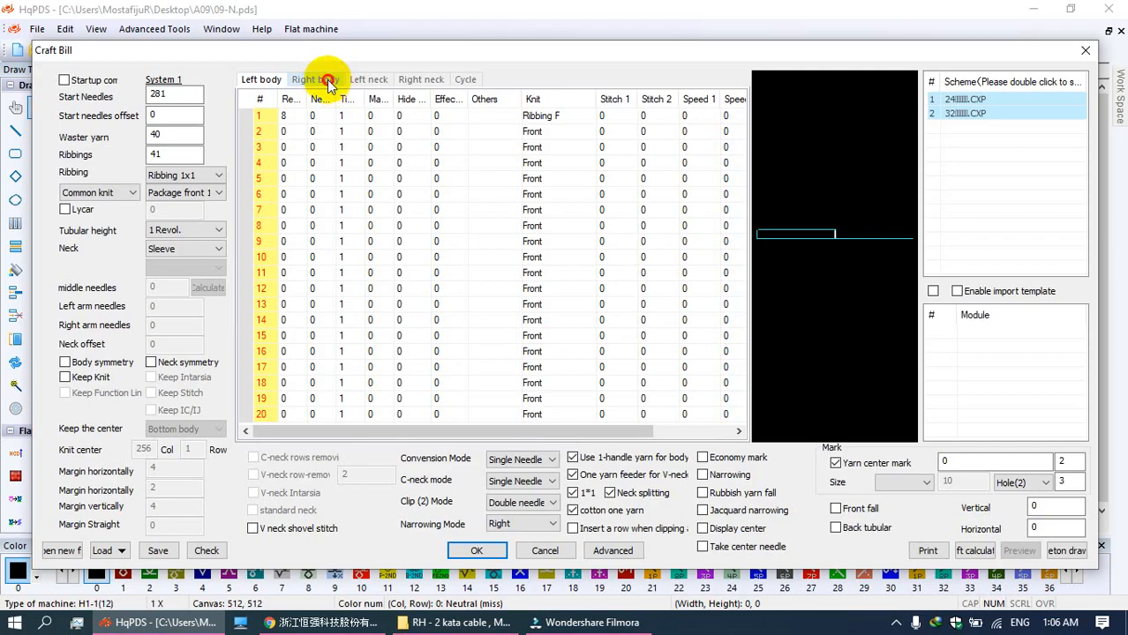
{"action": "left_click", "coordinate": [325, 81]}
{"action": "left_click", "coordinate": [268, 81]}
{"action": "left_click", "coordinate": [318, 81]}
{"action": "left_click", "coordinate": [276, 81]}
{"action": "left_click", "coordinate": [324, 79]}
{"action": "left_click", "coordinate": [274, 81]}
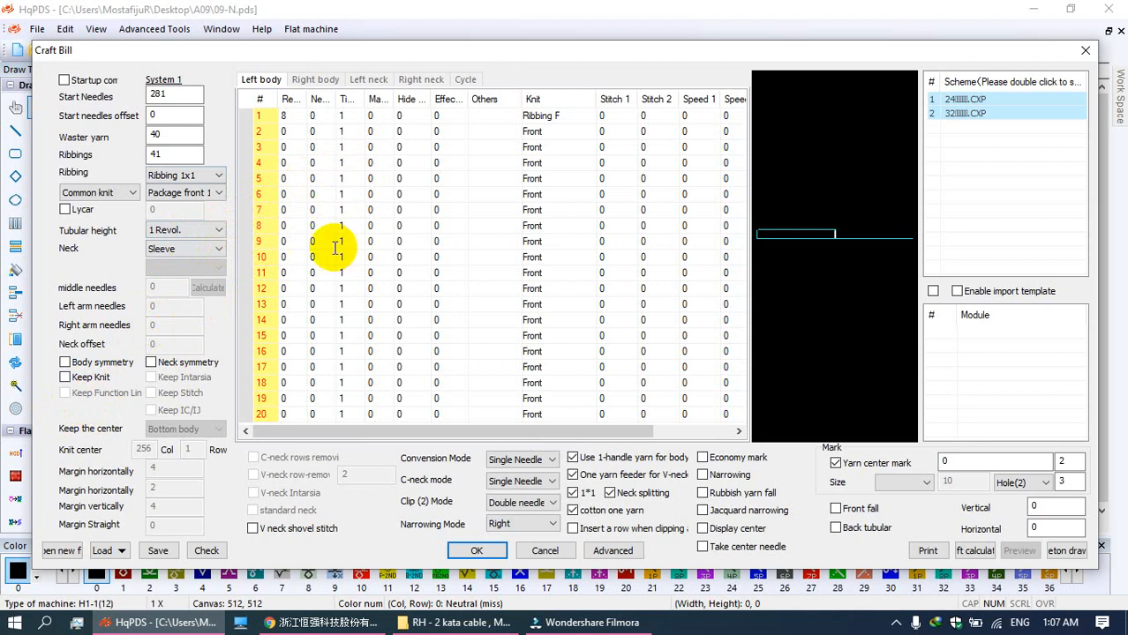
Step: Toggle Keep Knit on and off, and re-enable body symmetry
{"action": "left_click", "coordinate": [83, 378]}
{"action": "left_click", "coordinate": [94, 380]}
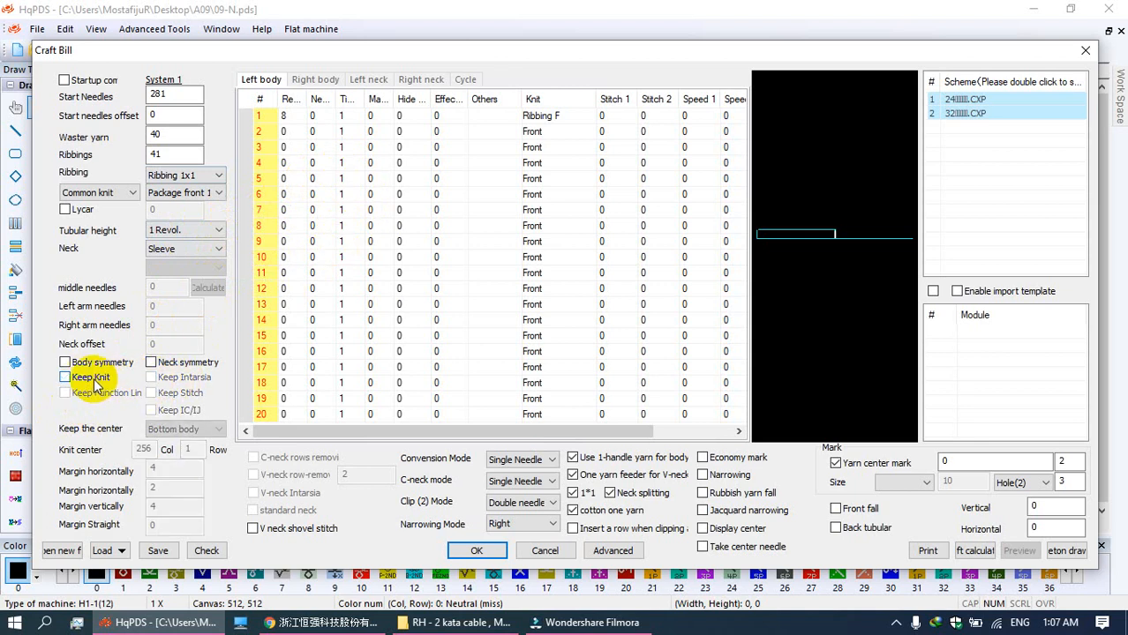
{"action": "left_click", "coordinate": [87, 361]}
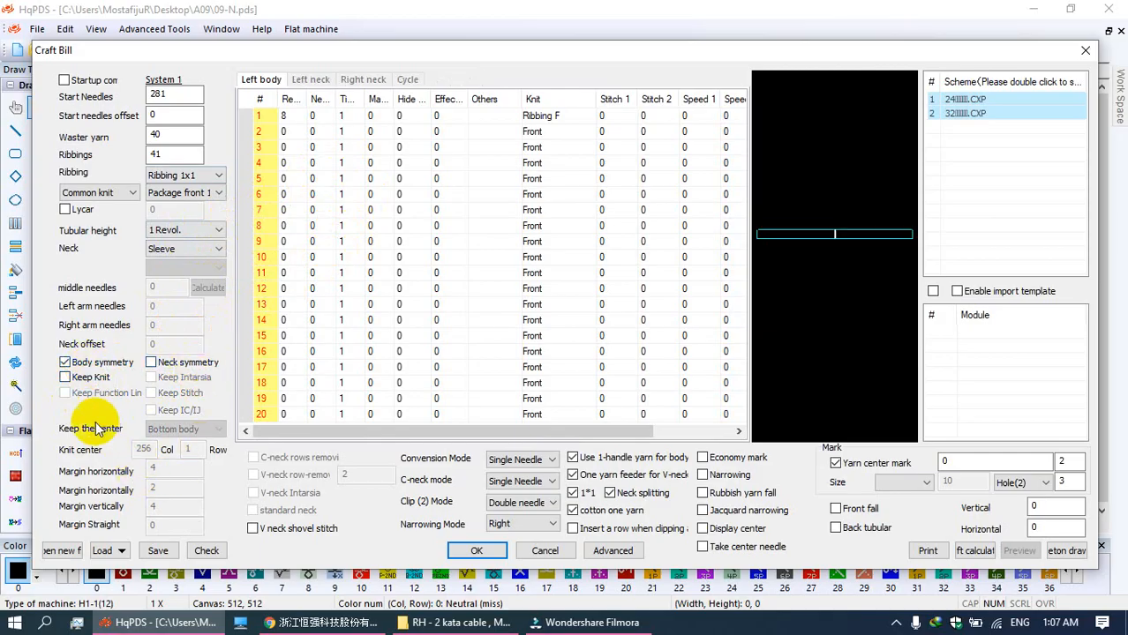
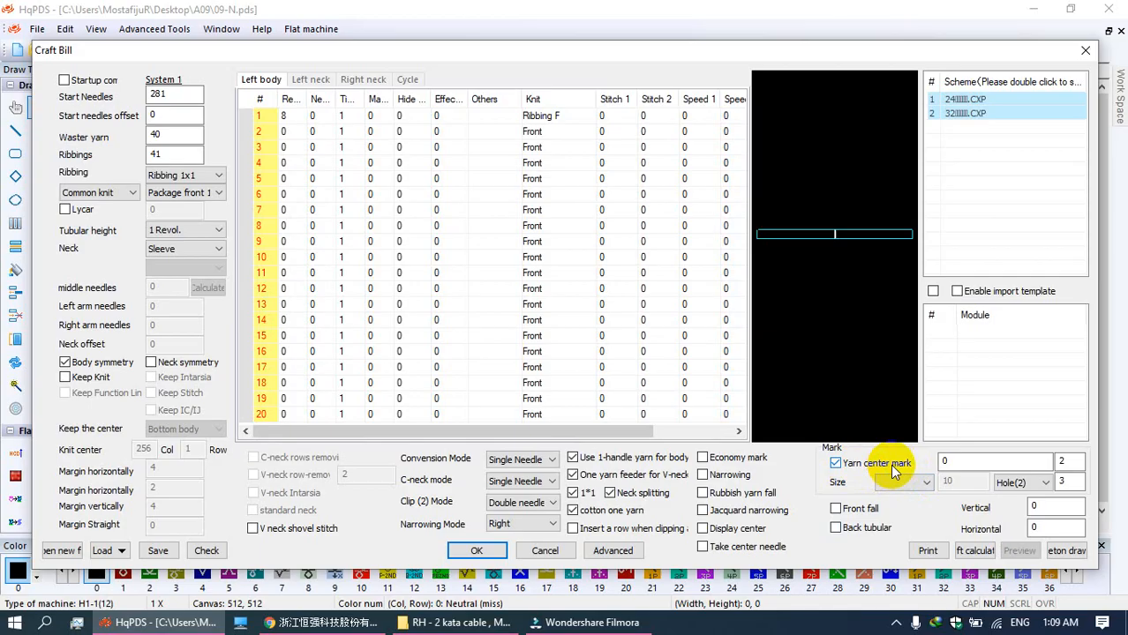
Step: Review the yarn center mark's value and size options, and inspect the craft calculation measurements without applying them
{"action": "left_click", "coordinate": [965, 461]}
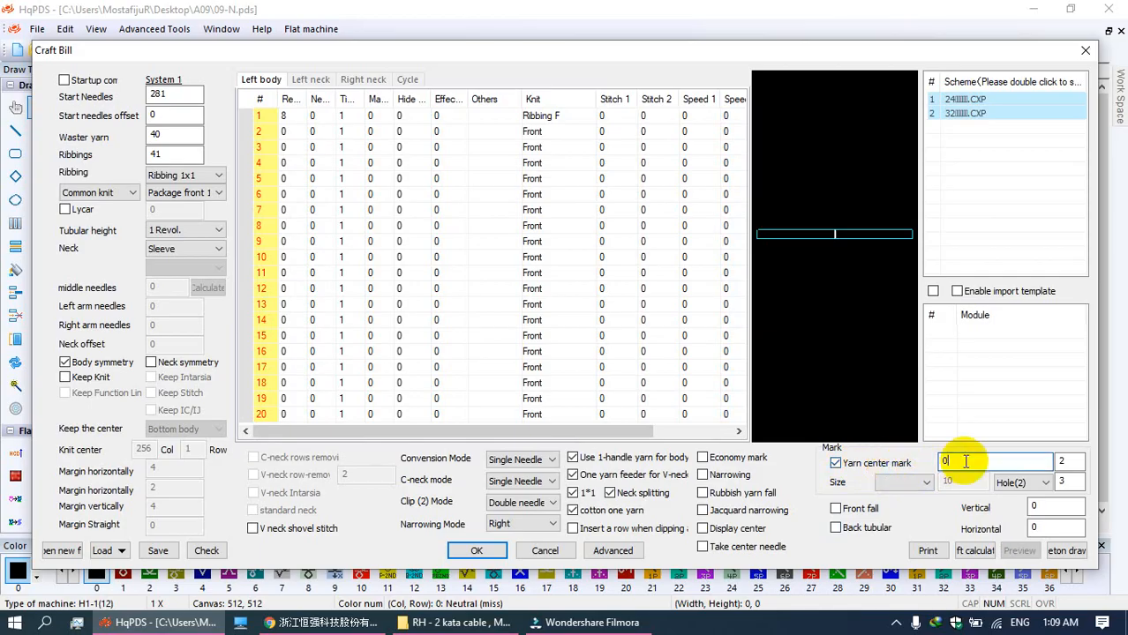
{"action": "left_click_drag", "start_coordinate": [969, 463], "coordinate": [924, 462]}
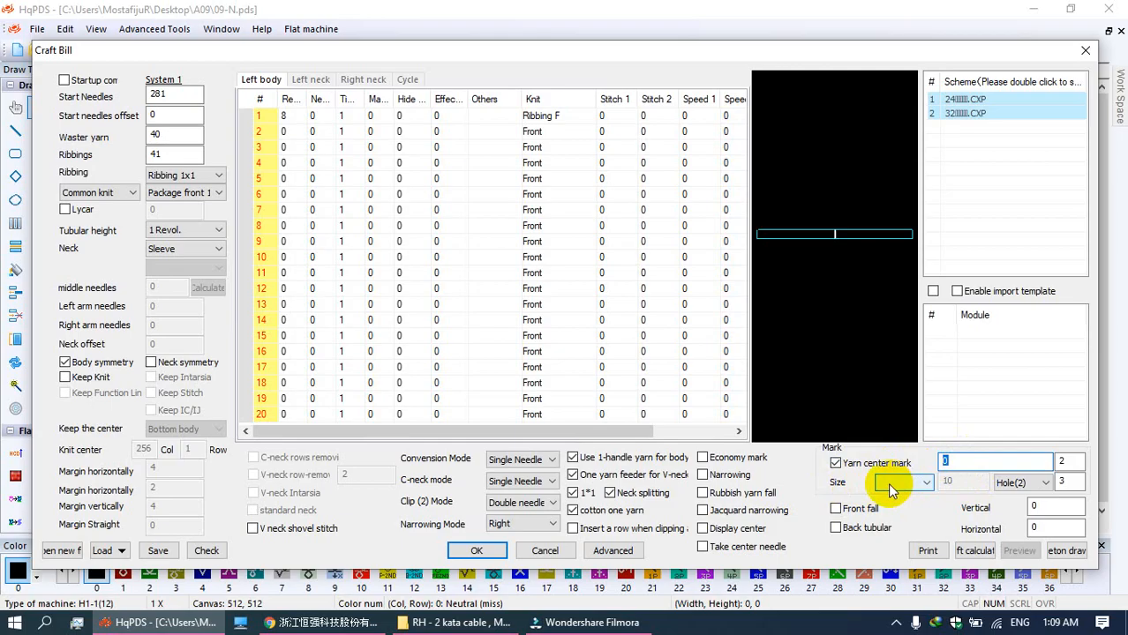
{"action": "left_click", "coordinate": [887, 482]}
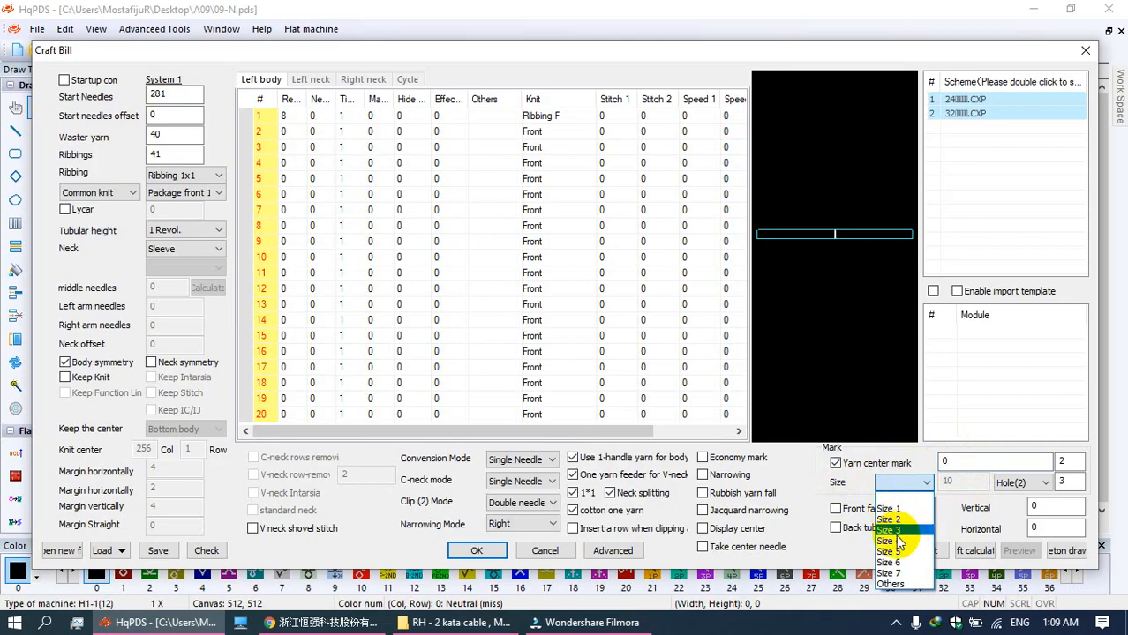
{"action": "left_click", "coordinate": [825, 477]}
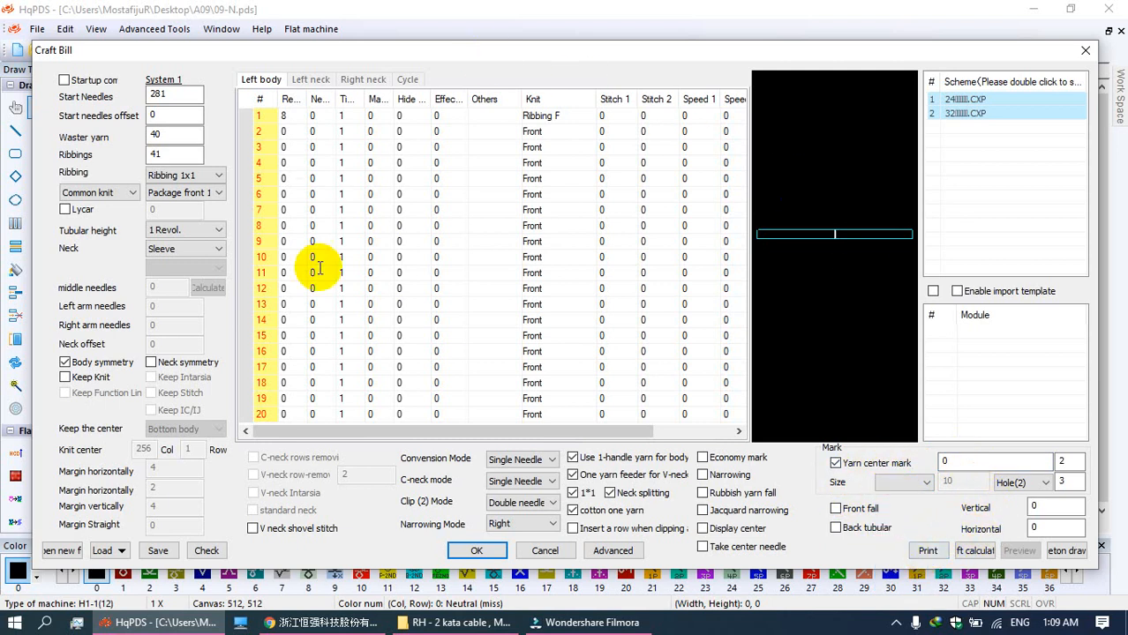
{"action": "left_click", "coordinate": [976, 551]}
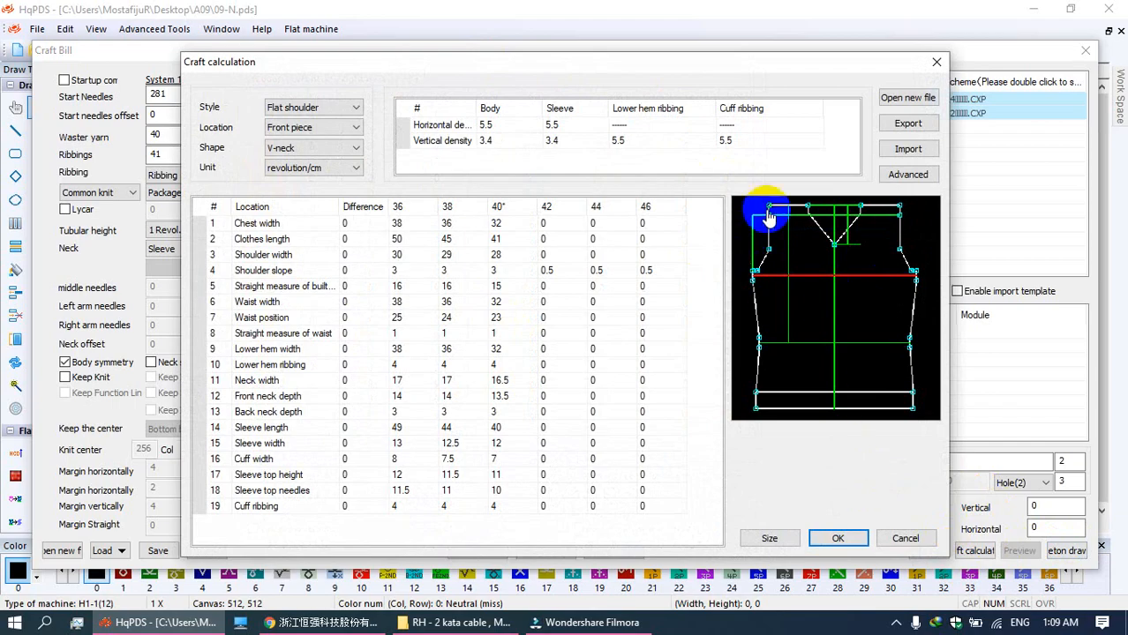
{"action": "left_click", "coordinate": [936, 62]}
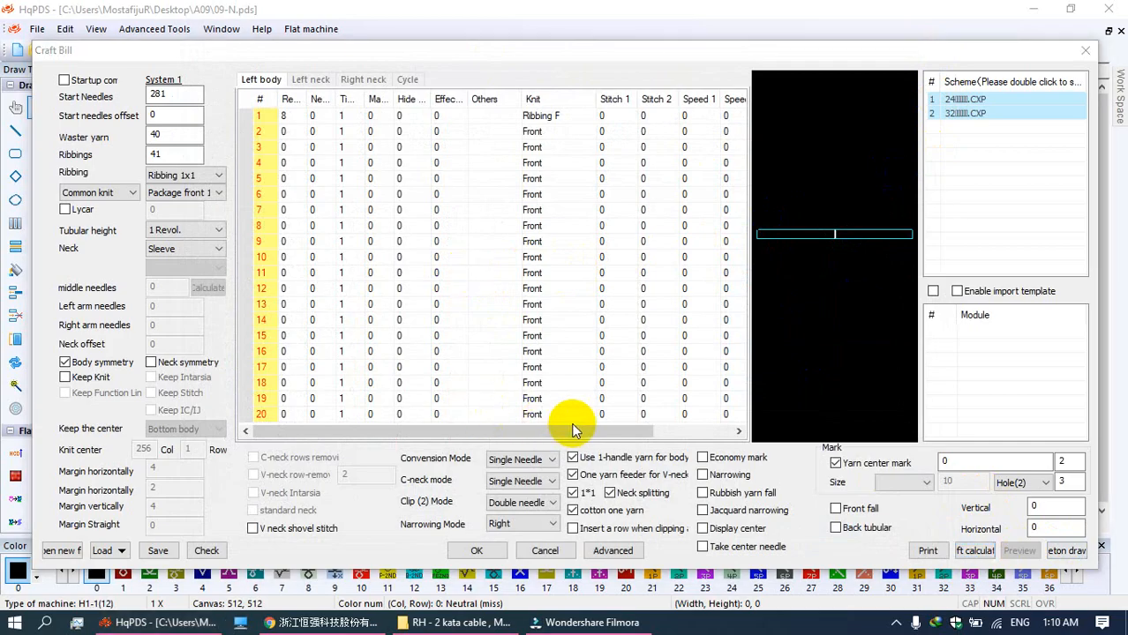
Step: Open the Craft Bill's advanced parameters and examine the front knit, back knit, yarn feeder and other settings
{"action": "left_click", "coordinate": [613, 550]}
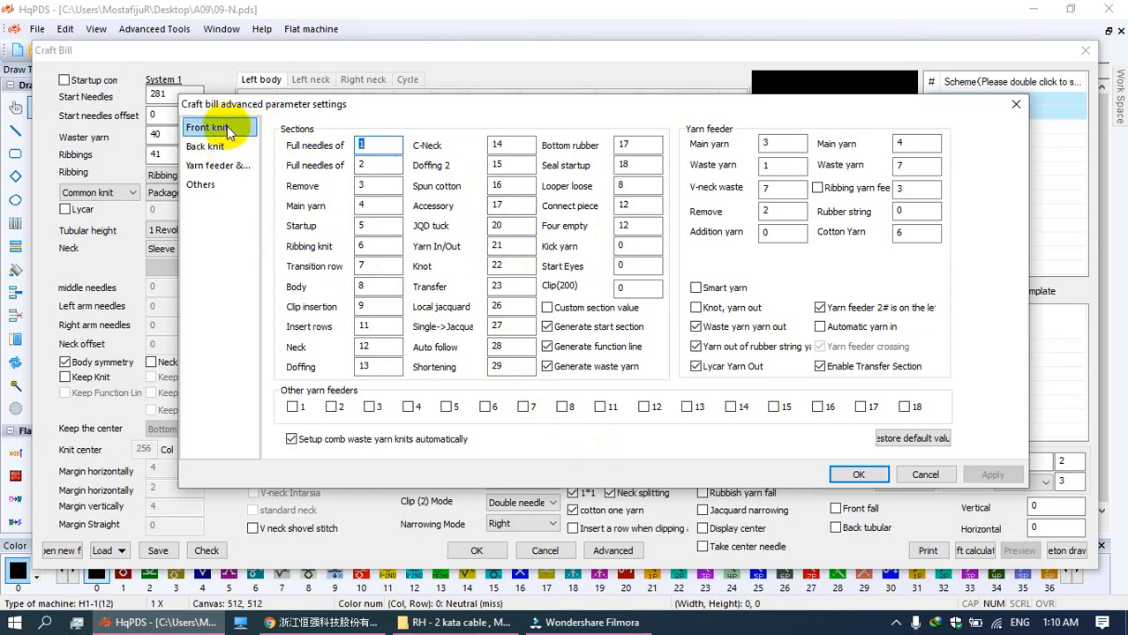
{"action": "left_click", "coordinate": [206, 146]}
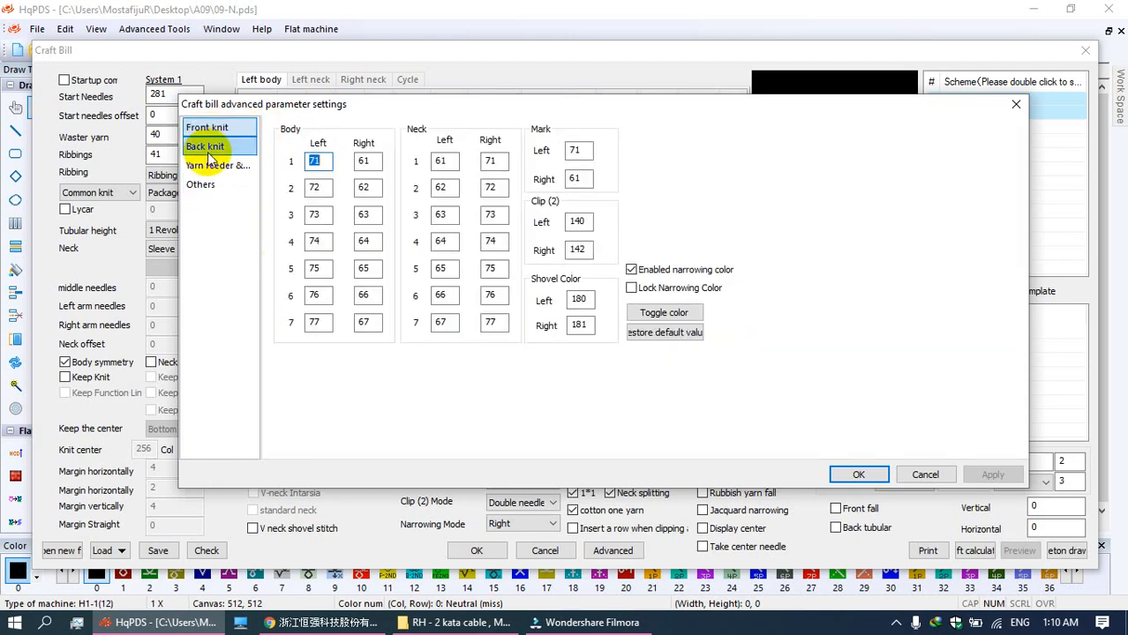
{"action": "left_click", "coordinate": [215, 167]}
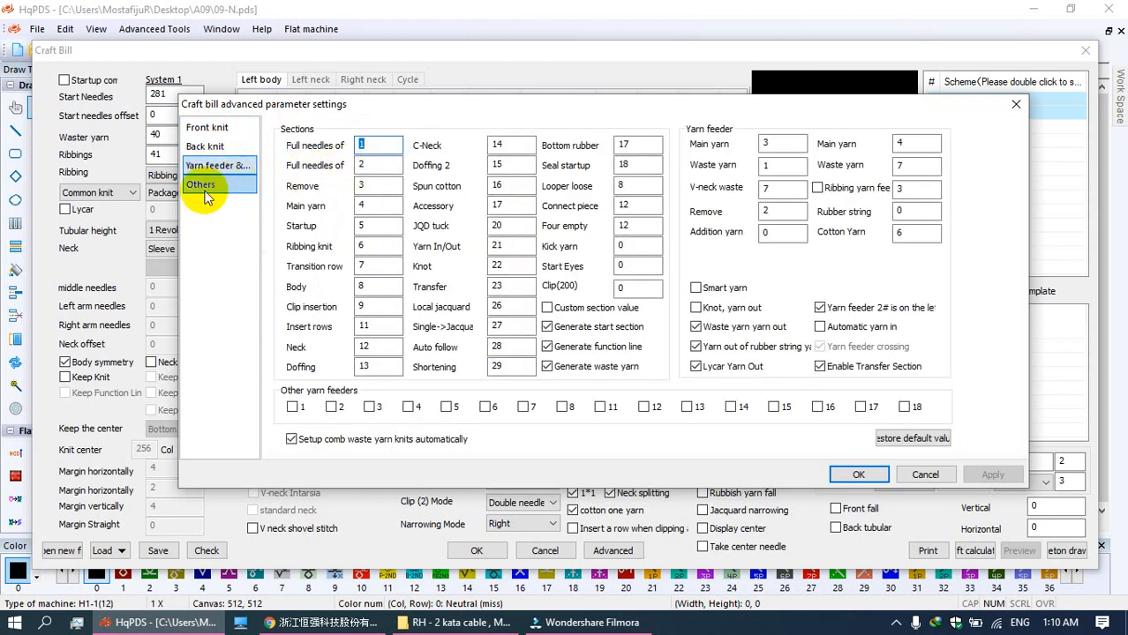
{"action": "left_click", "coordinate": [212, 187]}
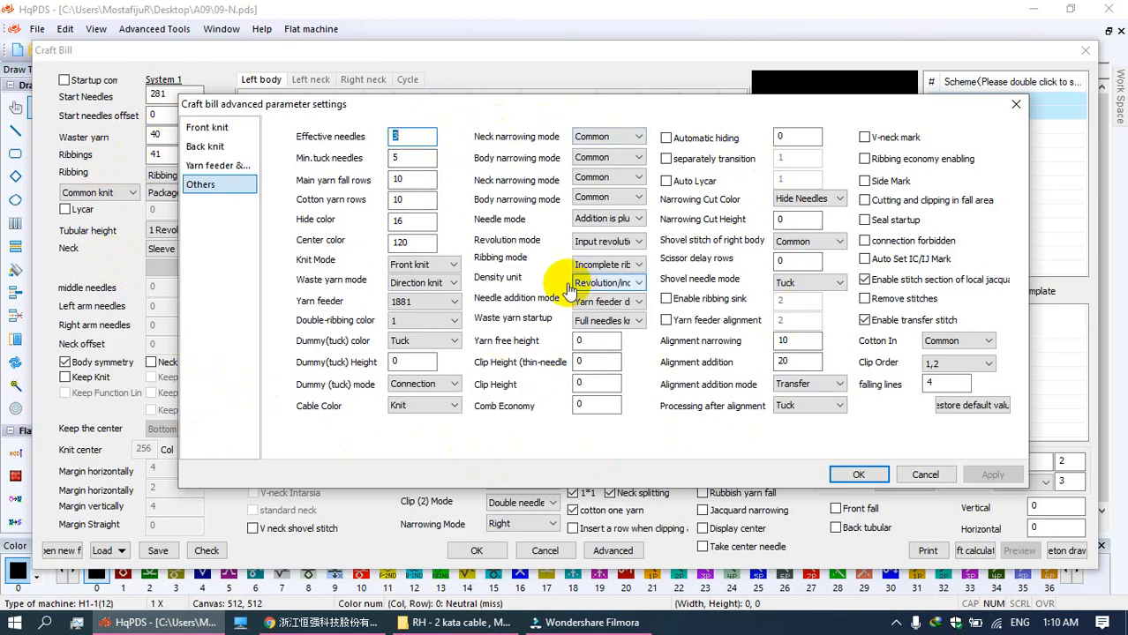
Step: Recheck the Body section number and the back and front knit colors, and close the advanced parameters and Craft Bill without applying changes
{"action": "left_click", "coordinate": [212, 168]}
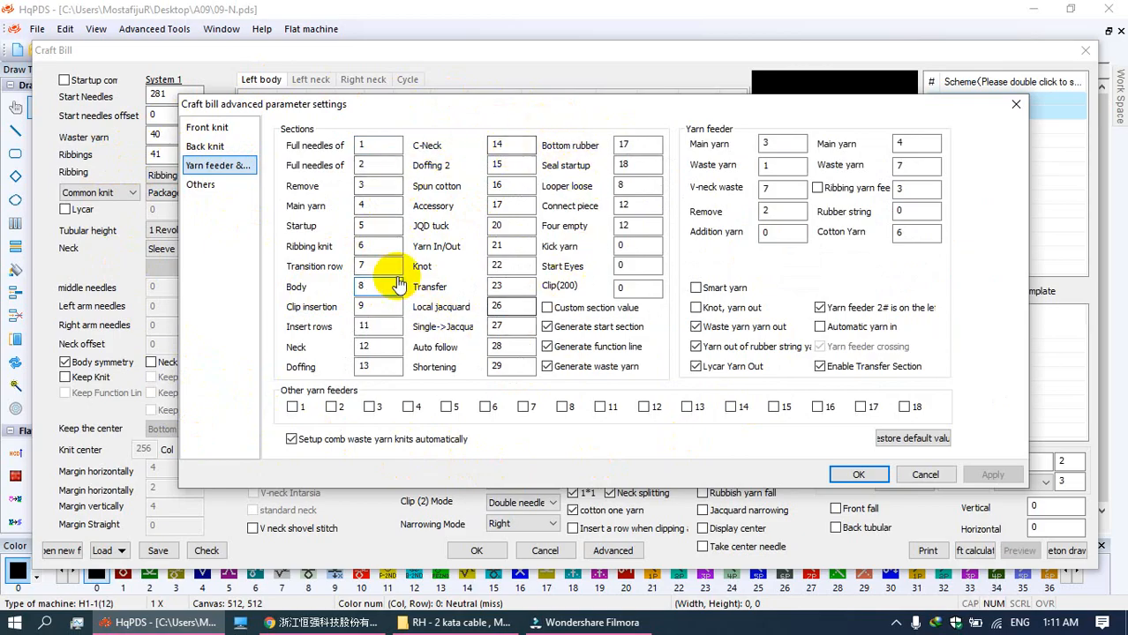
{"action": "double_click", "coordinate": [369, 287]}
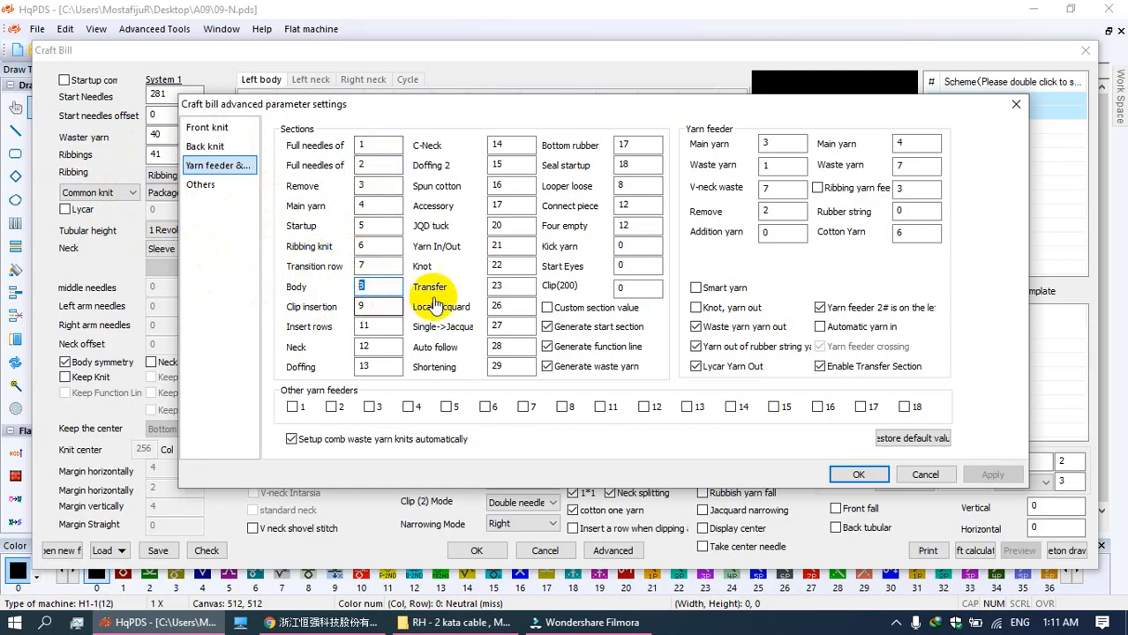
{"action": "left_click", "coordinate": [226, 150]}
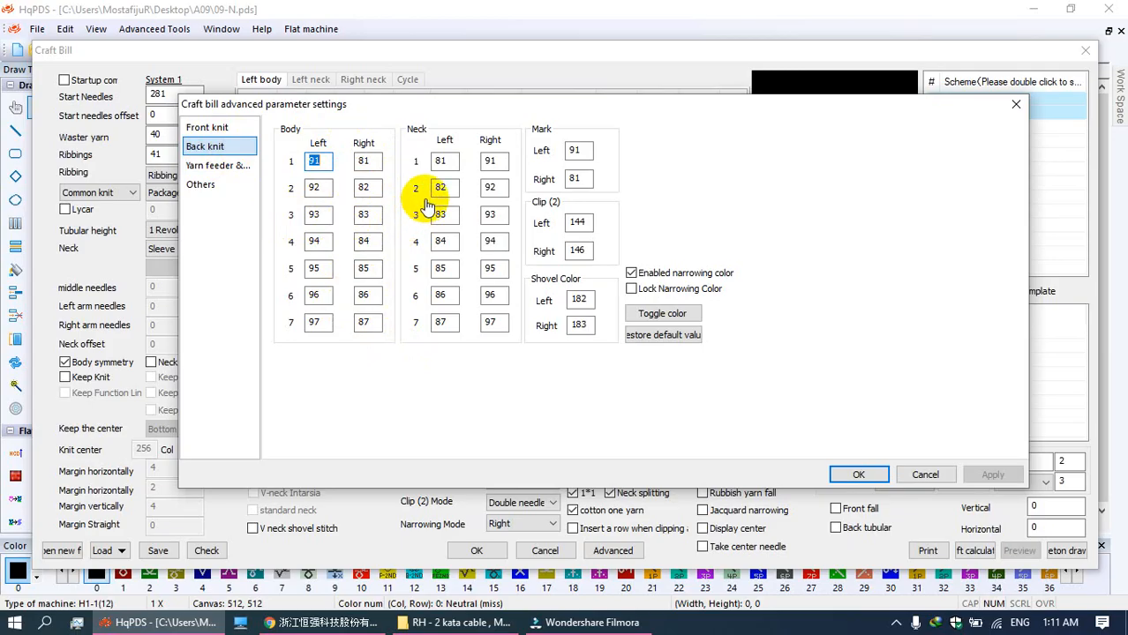
{"action": "left_click", "coordinate": [218, 132]}
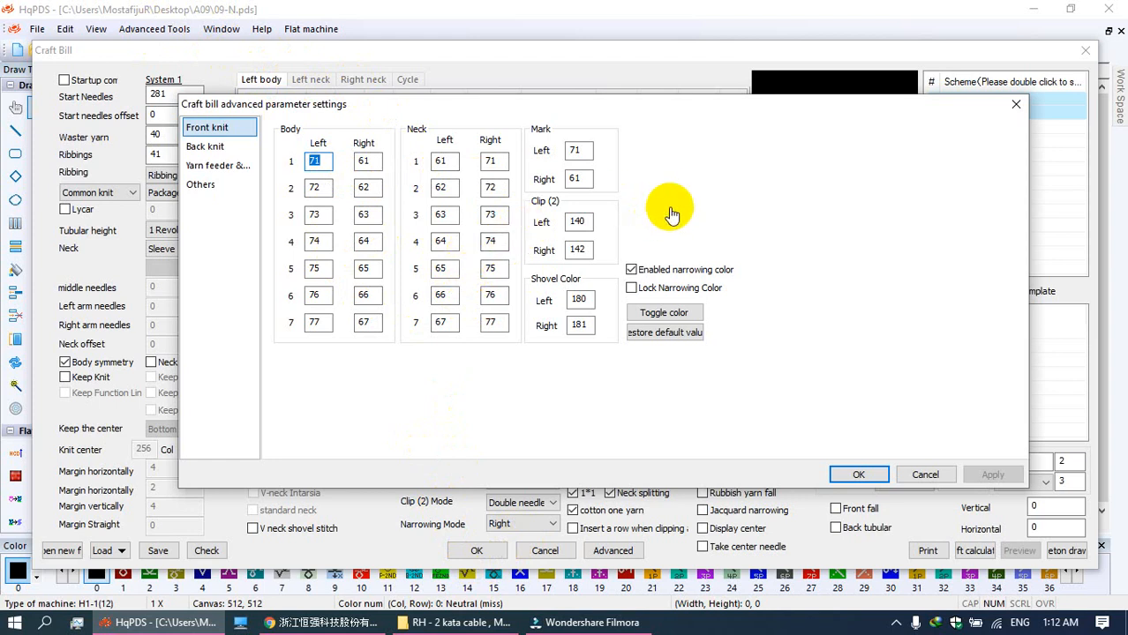
{"action": "left_click", "coordinate": [1014, 105]}
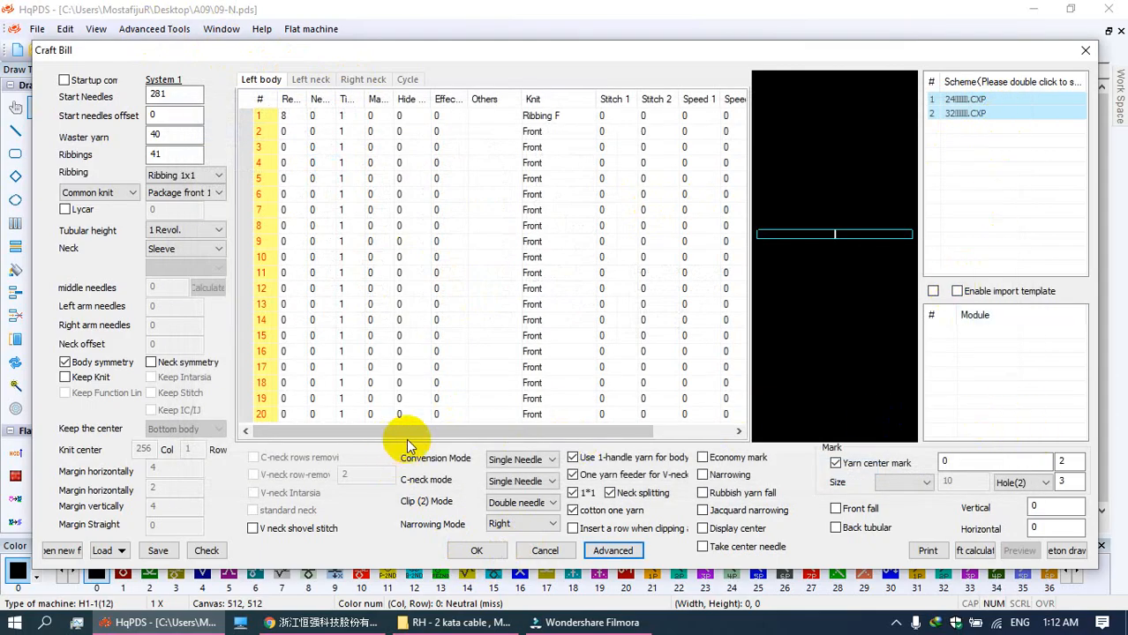
{"action": "left_click", "coordinate": [1081, 52]}
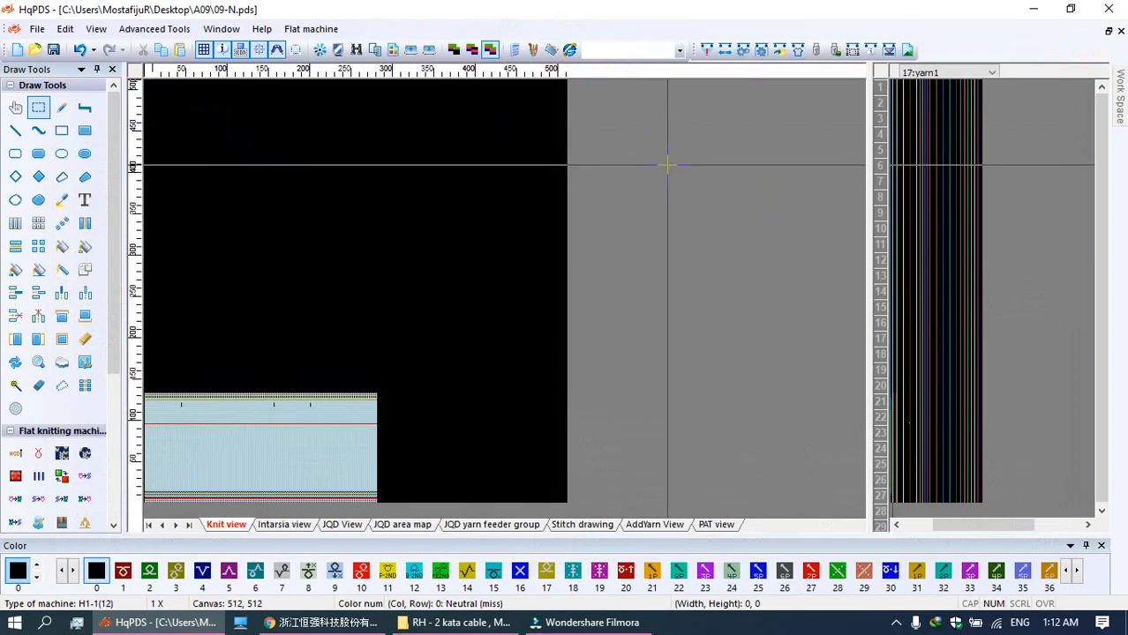
Step: Change the application look to the Blue variant of Office 2007
{"action": "left_click", "coordinate": [241, 252]}
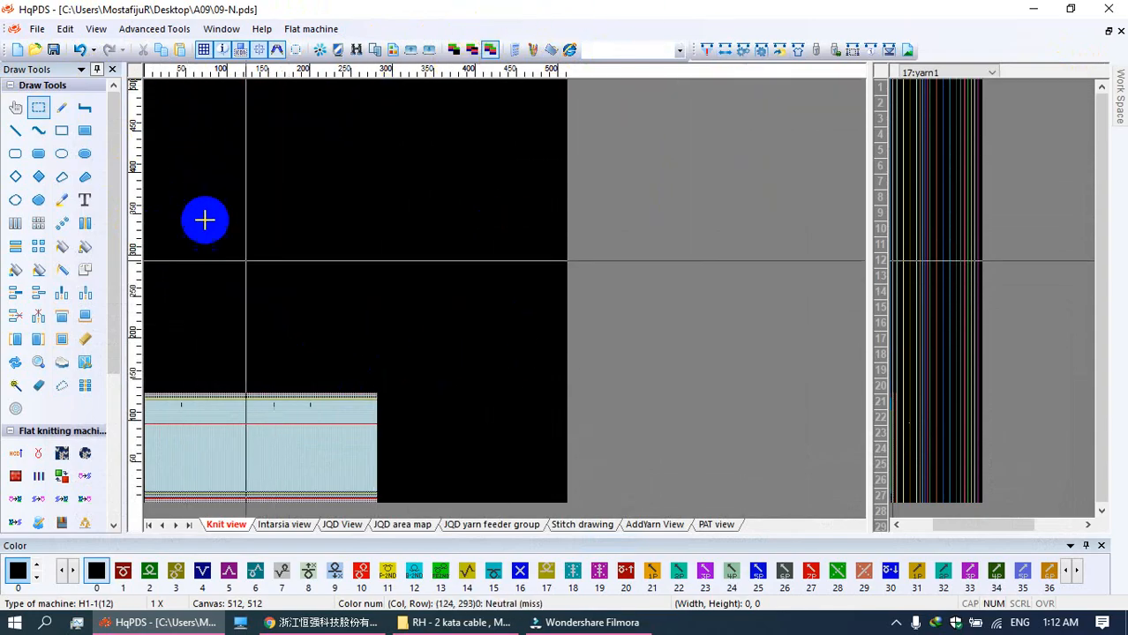
{"action": "left_click", "coordinate": [220, 29]}
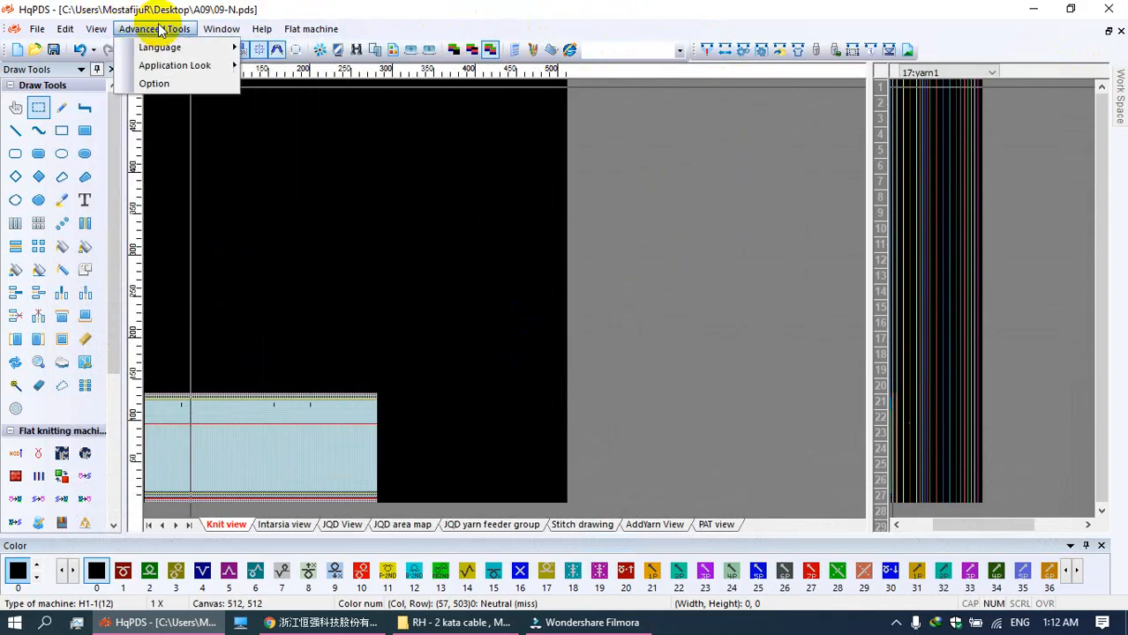
{"action": "mouse_move", "coordinate": [160, 68]}
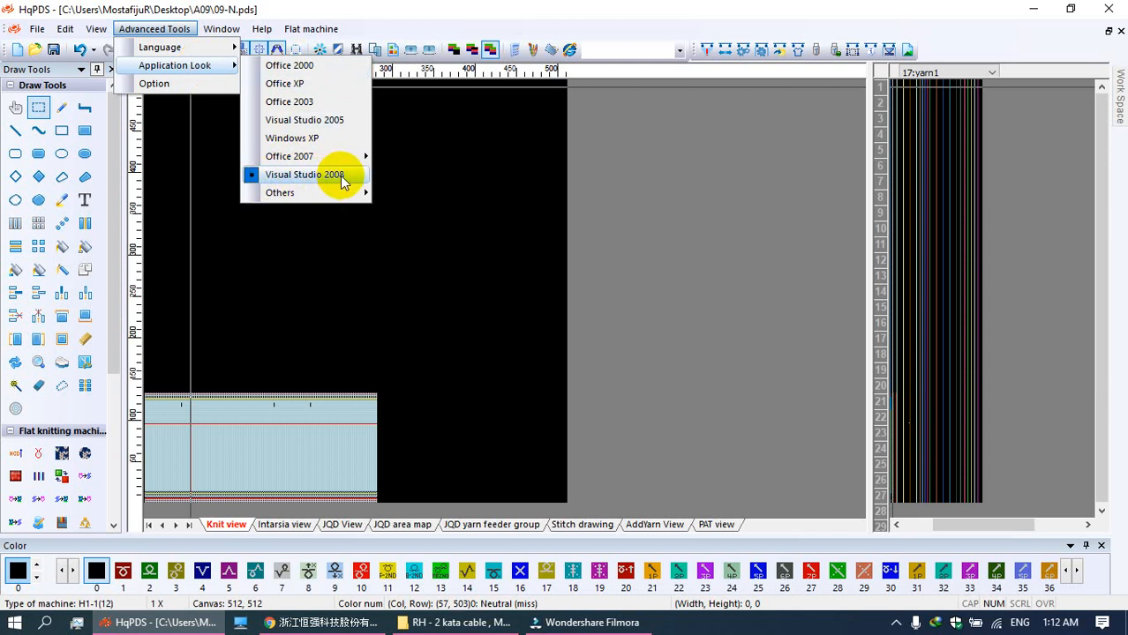
{"action": "mouse_move", "coordinate": [286, 158]}
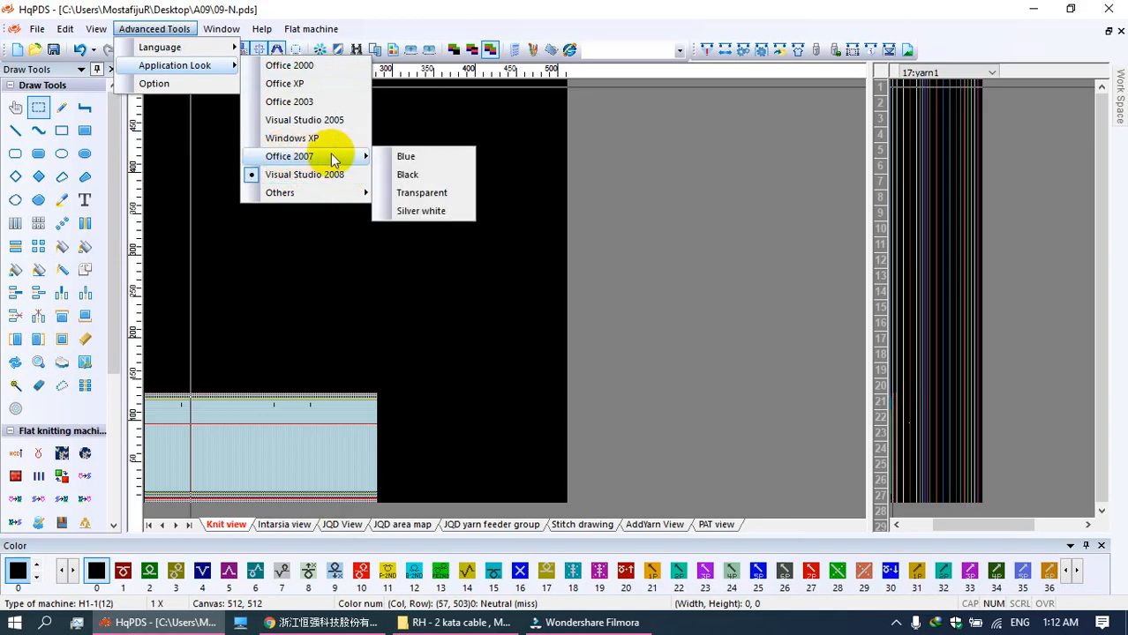
{"action": "left_click", "coordinate": [403, 156]}
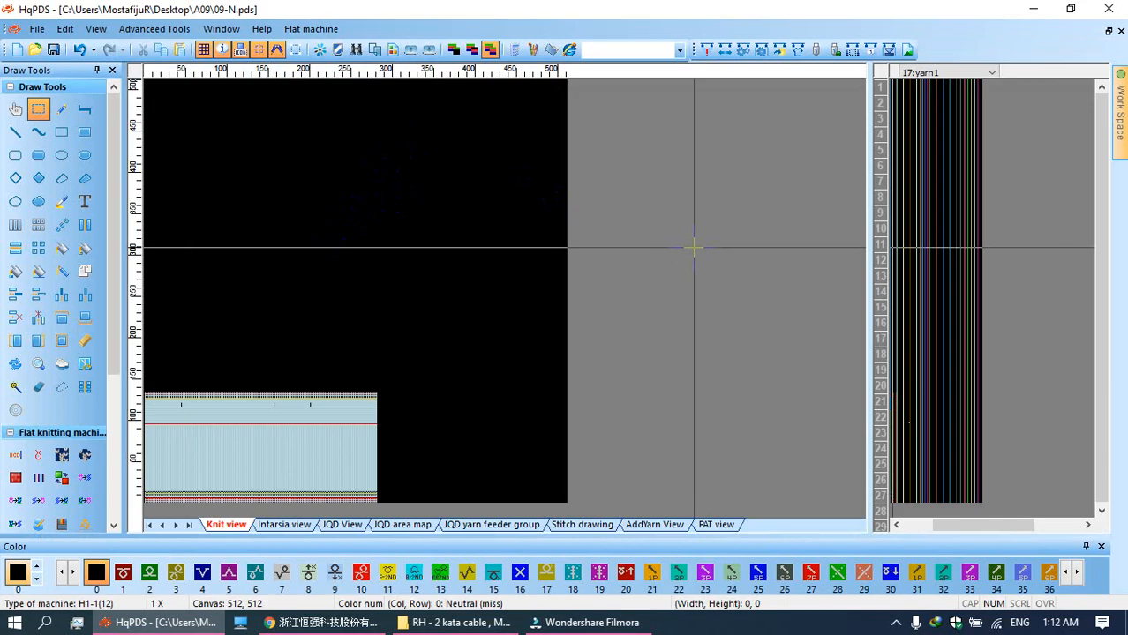
Step: Try the Office 2000 application look, followed by Office XP
{"action": "left_click", "coordinate": [221, 29]}
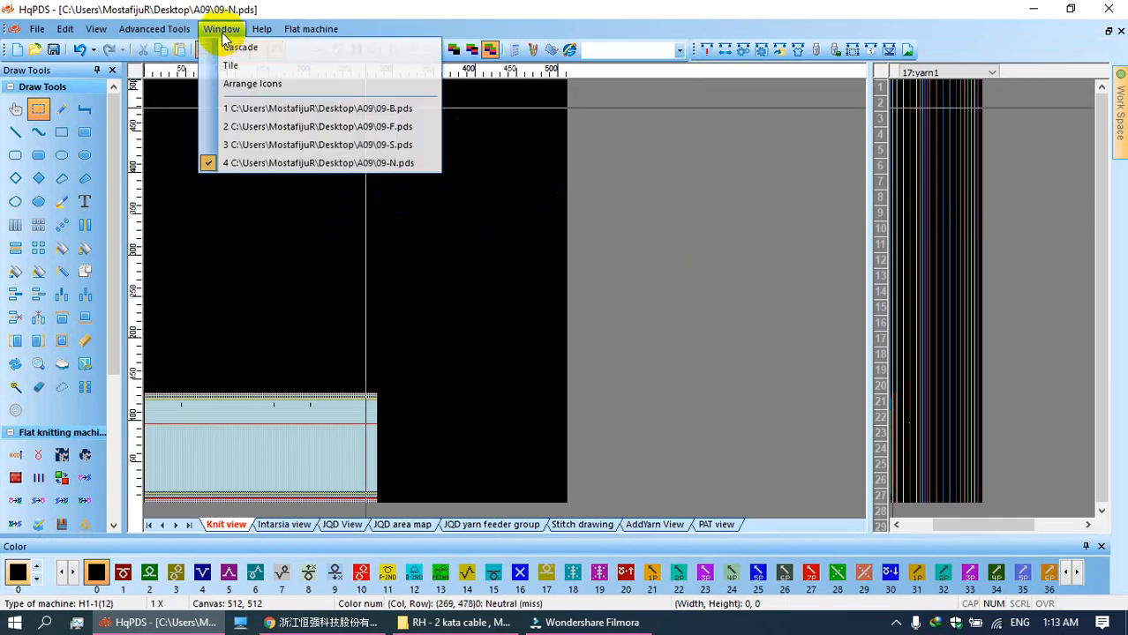
{"action": "mouse_move", "coordinate": [156, 32]}
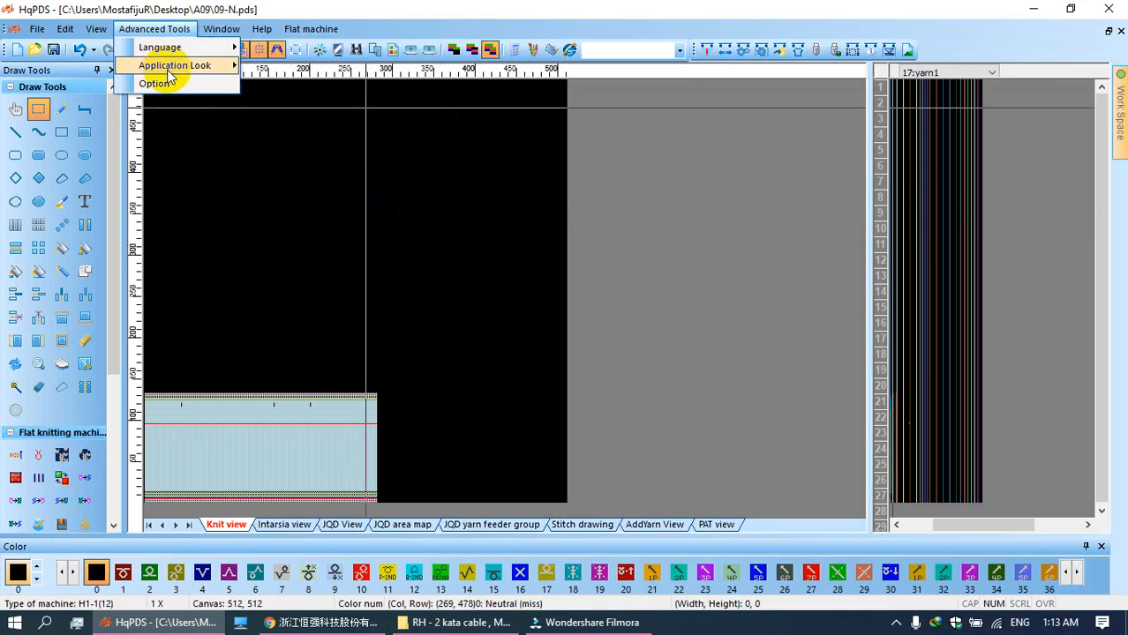
{"action": "mouse_move", "coordinate": [181, 67]}
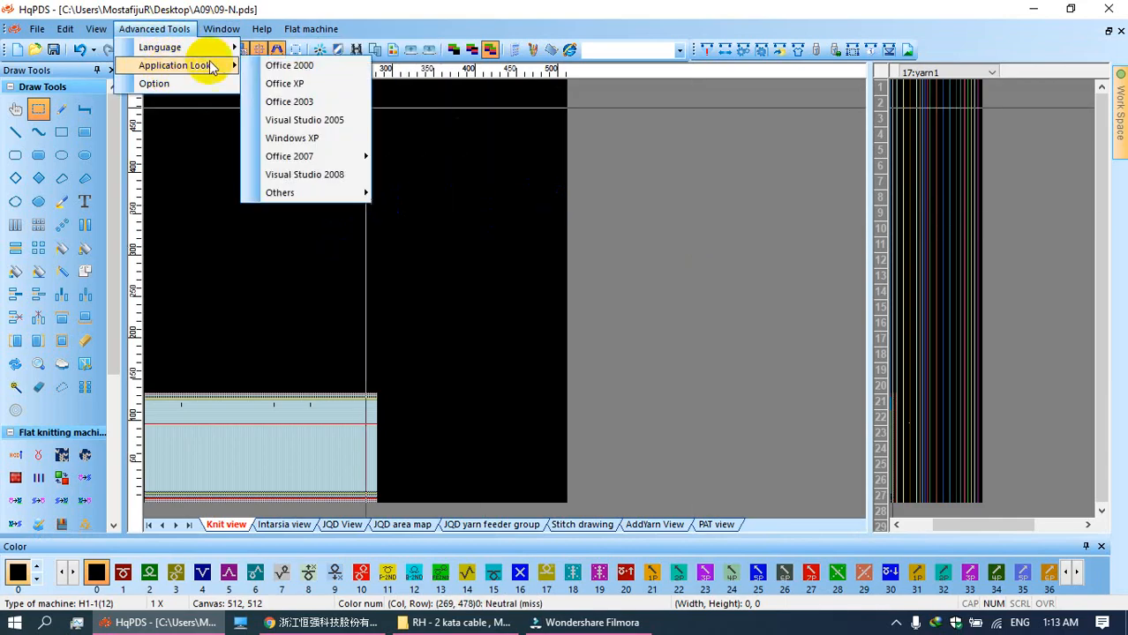
{"action": "left_click", "coordinate": [306, 69]}
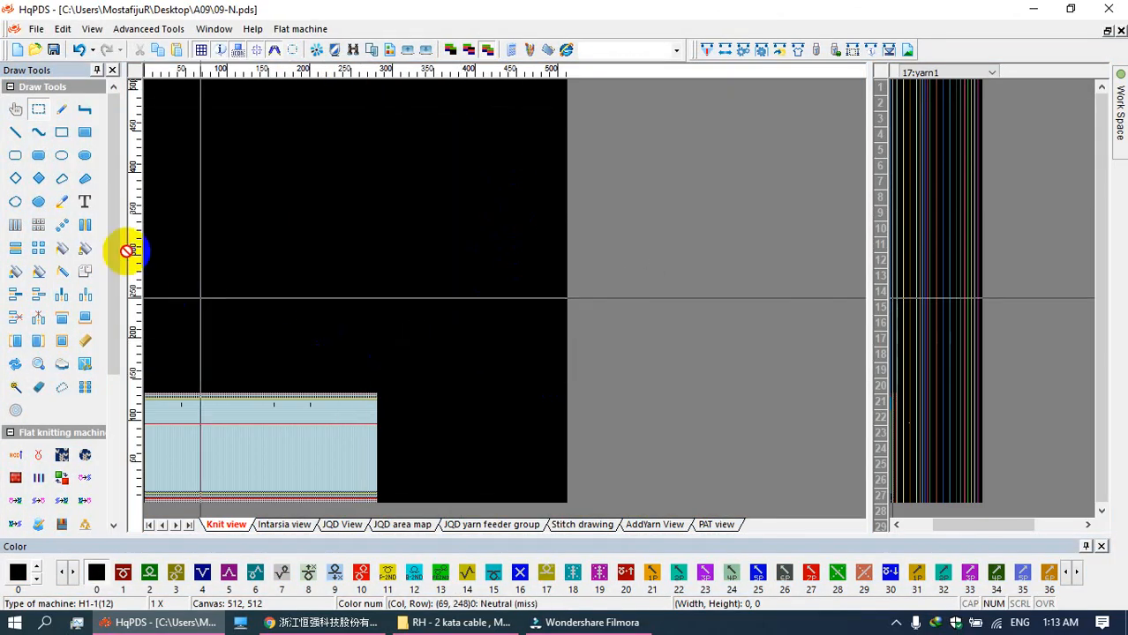
{"action": "left_click", "coordinate": [132, 29]}
{"action": "mouse_move", "coordinate": [170, 70]}
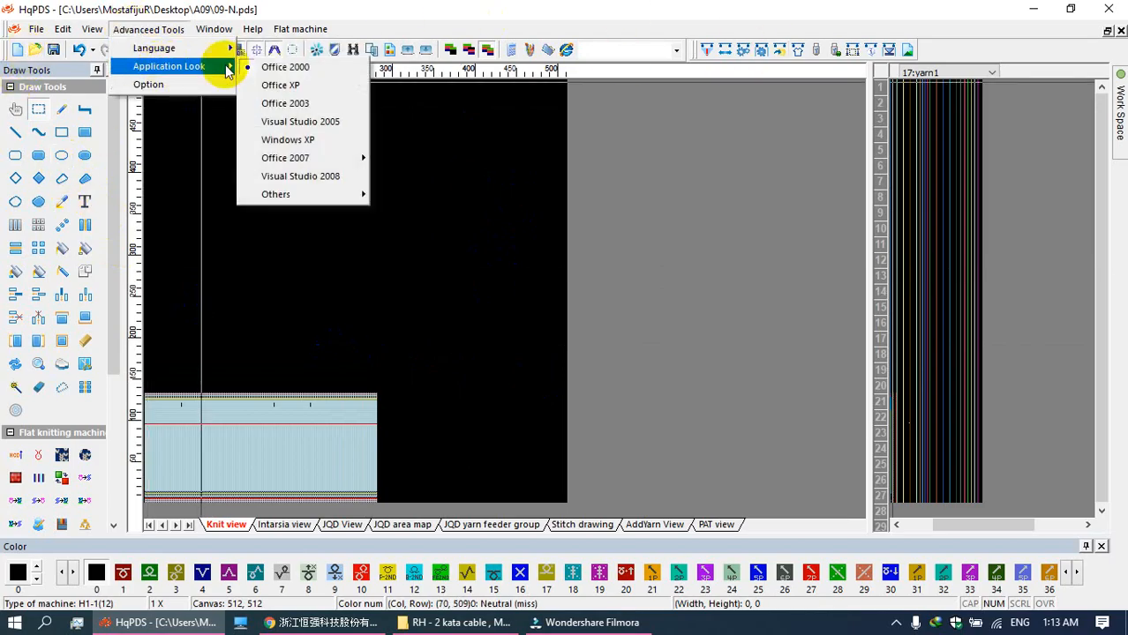
{"action": "left_click", "coordinate": [287, 84]}
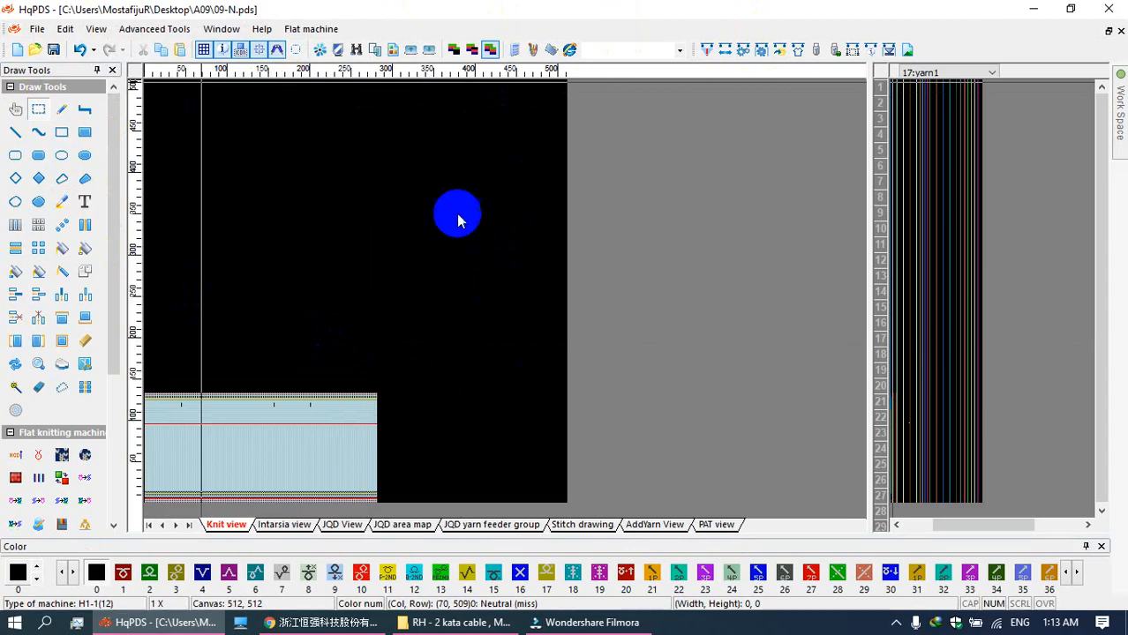
Step: Try the Office 2003 application look, followed by Visual Studio 2005
{"action": "left_click", "coordinate": [156, 30]}
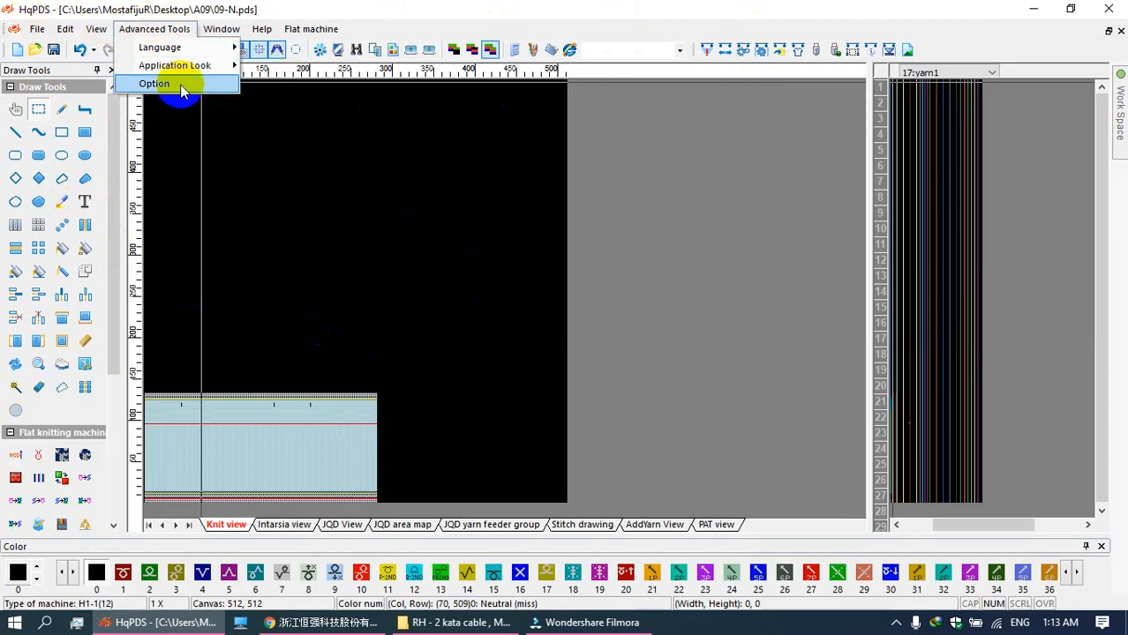
{"action": "mouse_move", "coordinate": [176, 65]}
{"action": "left_click", "coordinate": [290, 99]}
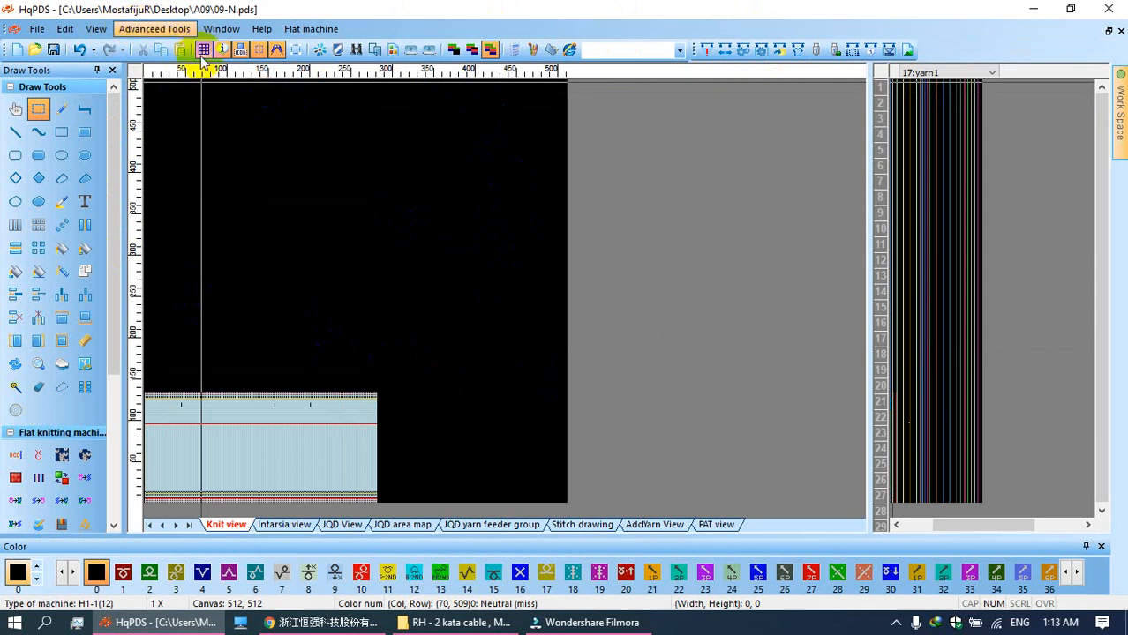
{"action": "left_click", "coordinate": [151, 29]}
{"action": "mouse_move", "coordinate": [230, 66]}
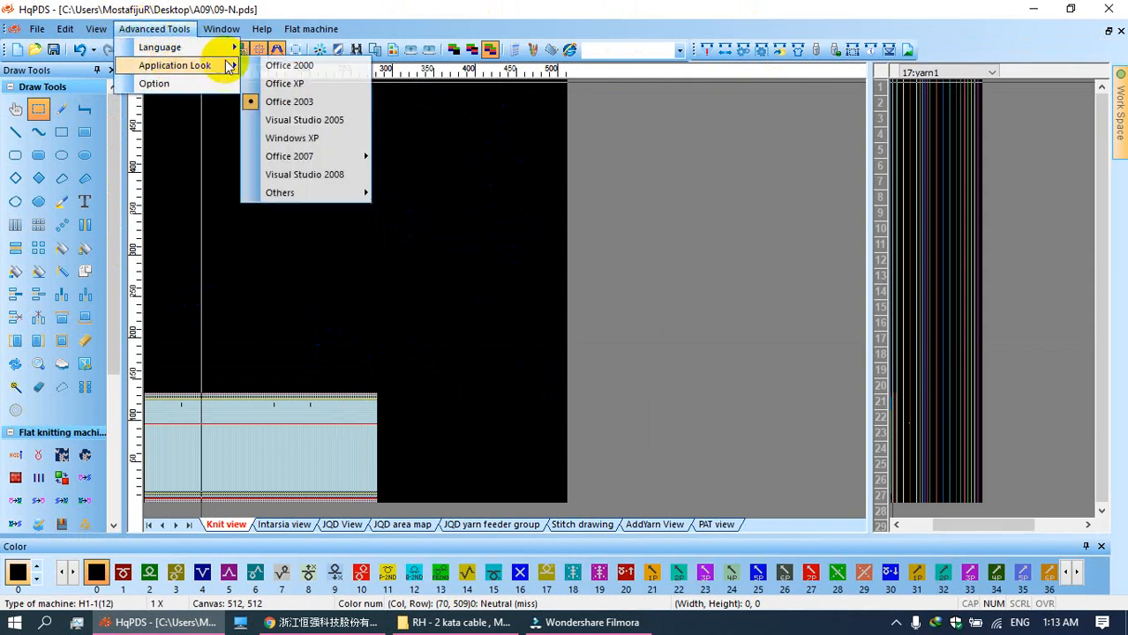
{"action": "left_click", "coordinate": [300, 119]}
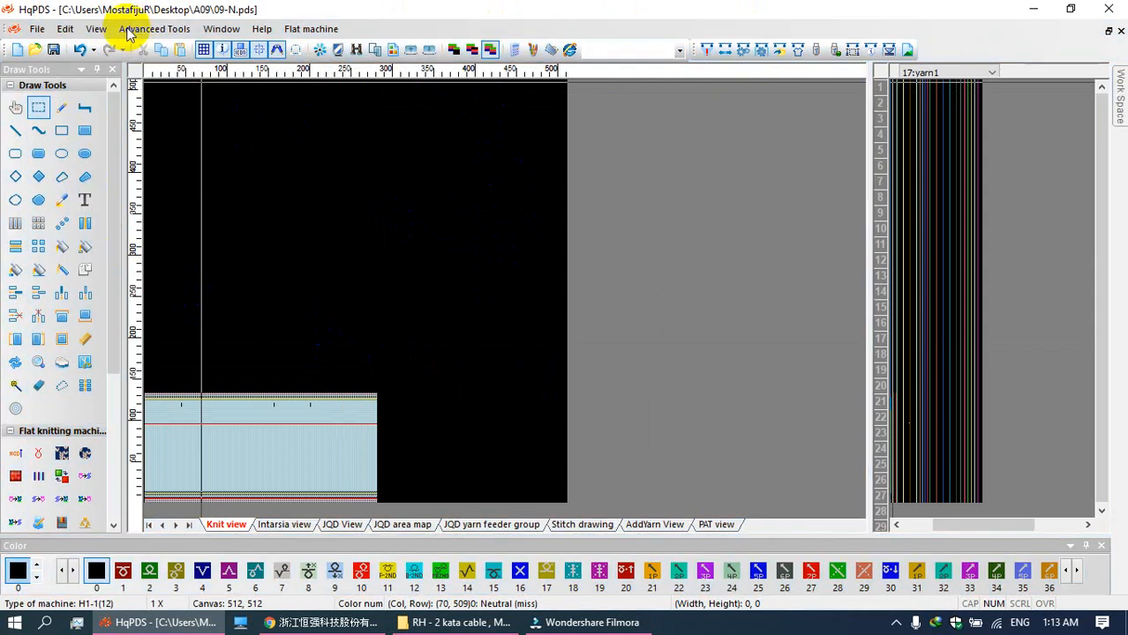
Step: Change the application look to Windows XP
{"action": "left_click", "coordinate": [155, 32]}
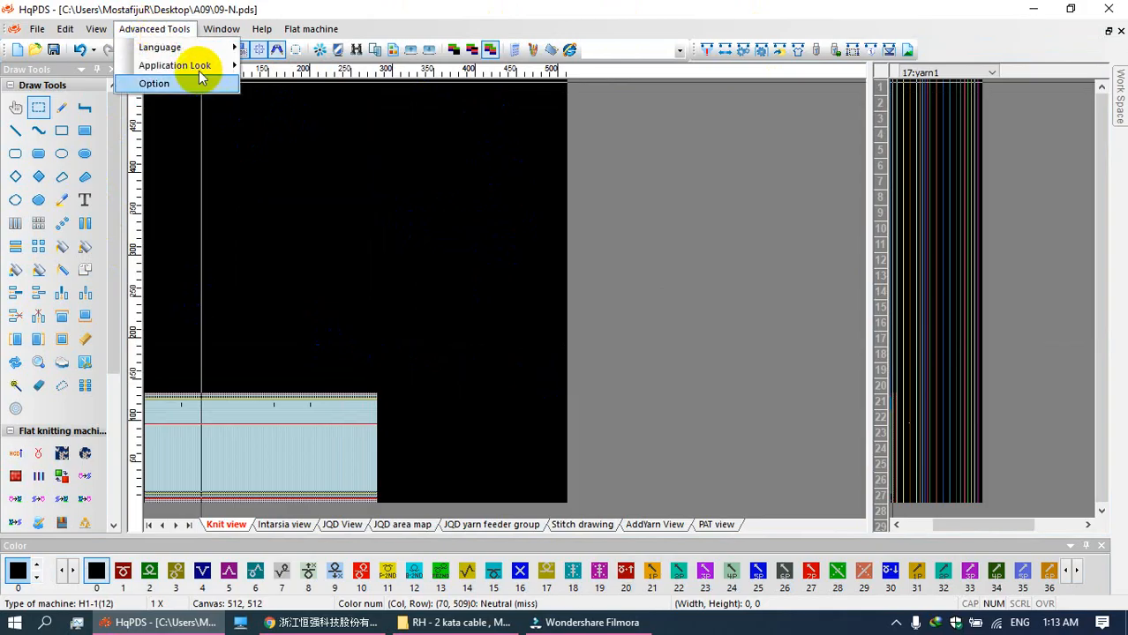
{"action": "mouse_move", "coordinate": [211, 66]}
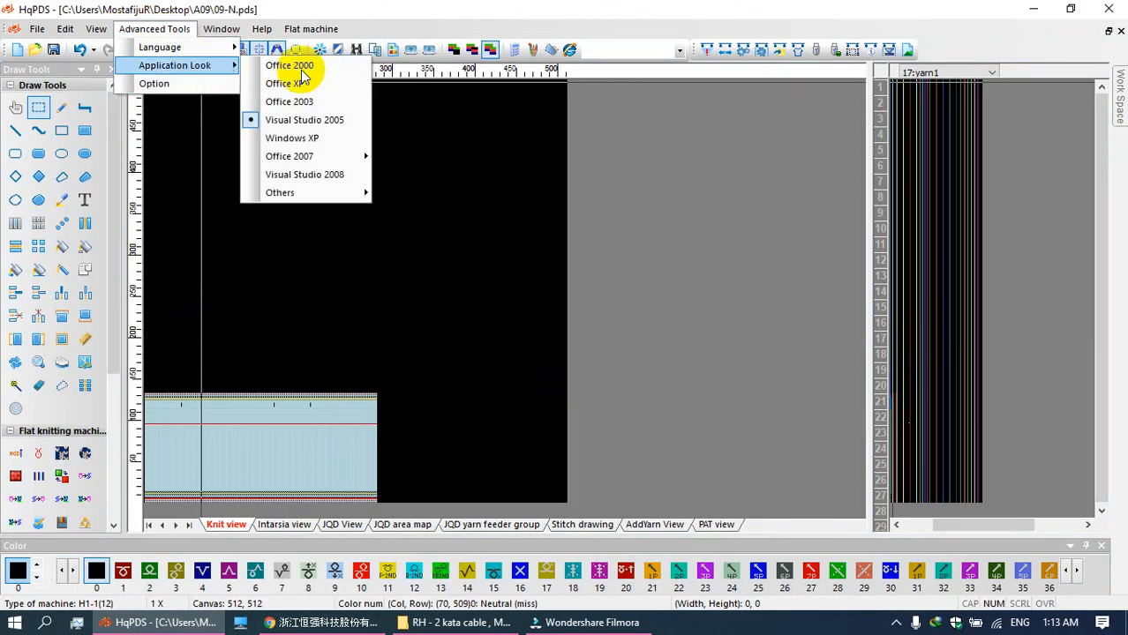
{"action": "left_click", "coordinate": [291, 139]}
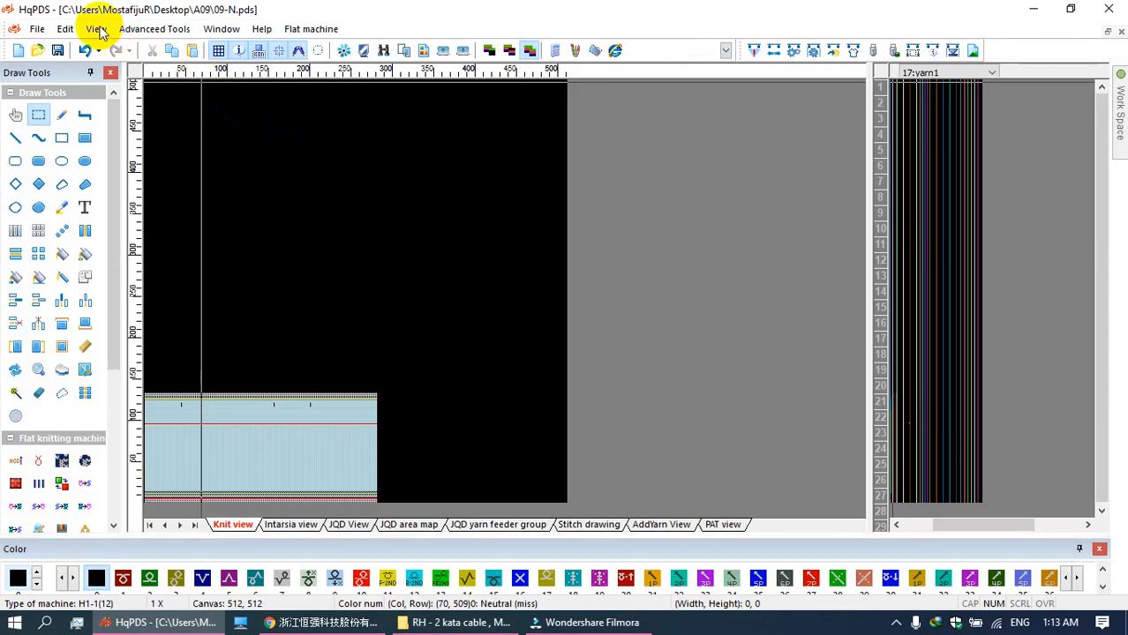
Step: Try the Office 2007 application look in different color variants, finishing with Transparent
{"action": "left_click", "coordinate": [158, 31]}
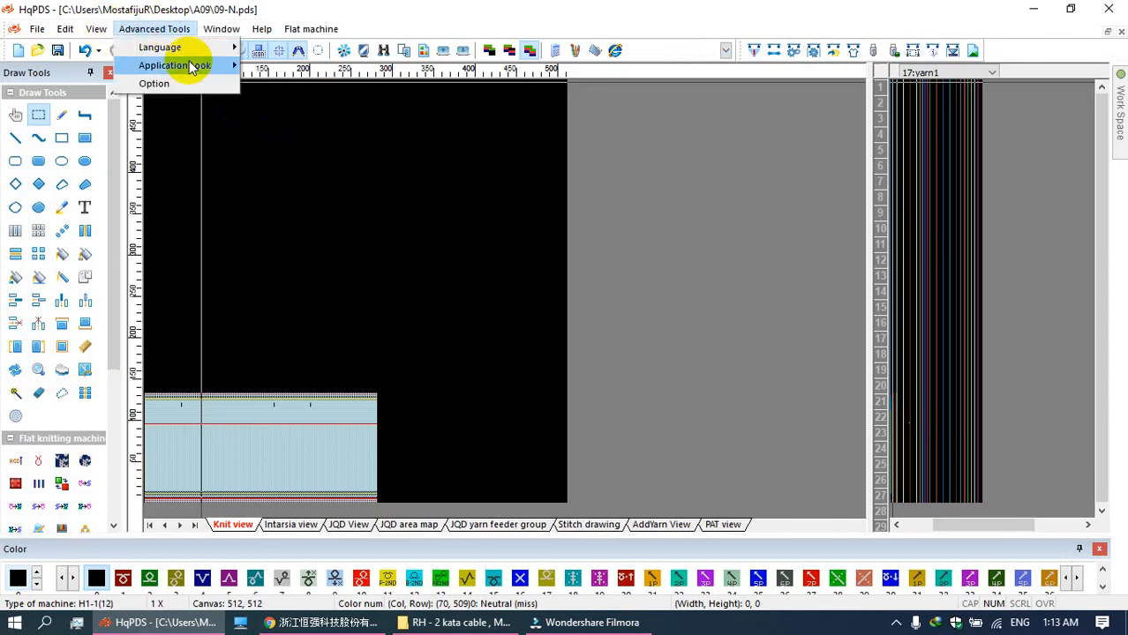
{"action": "mouse_move", "coordinate": [189, 66]}
{"action": "mouse_move", "coordinate": [290, 163]}
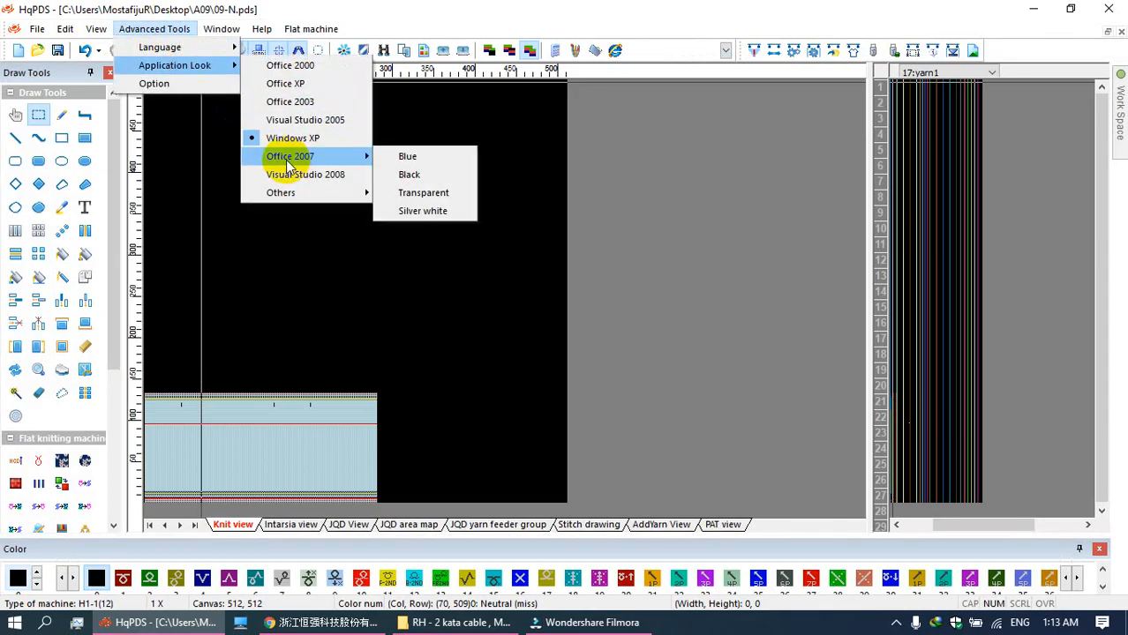
{"action": "left_click", "coordinate": [408, 159]}
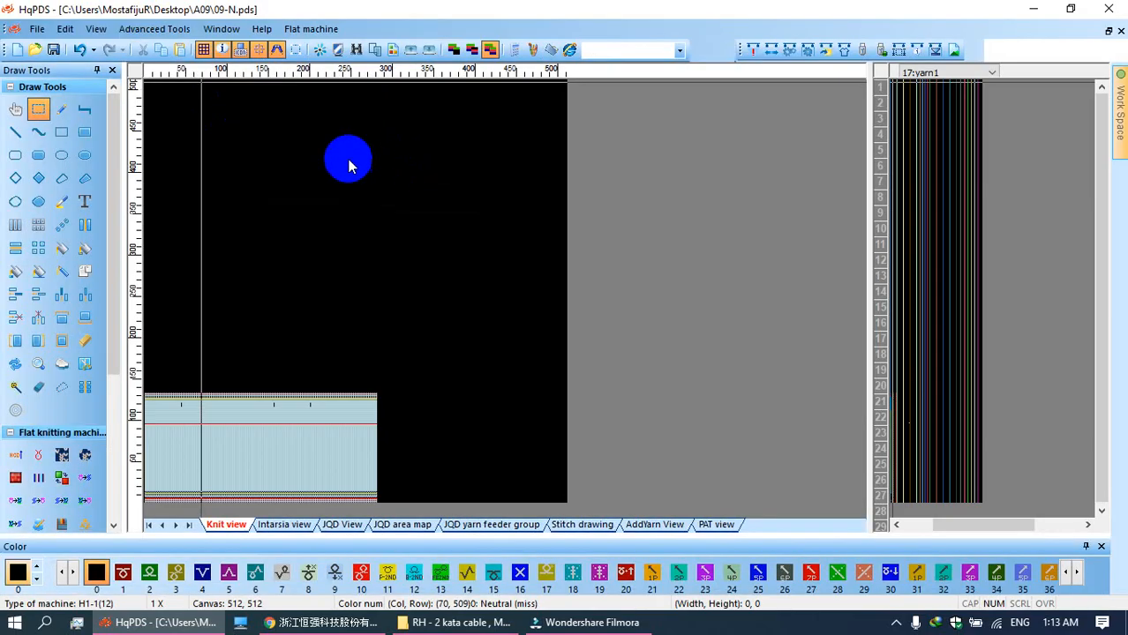
{"action": "left_click", "coordinate": [159, 35]}
{"action": "mouse_move", "coordinate": [199, 66]}
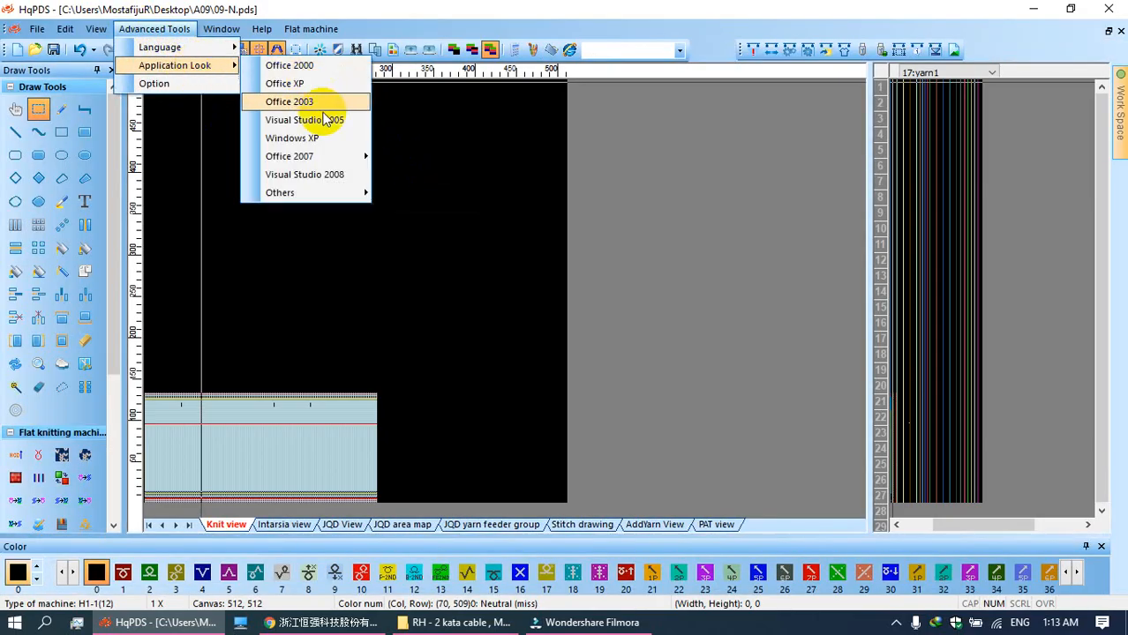
{"action": "mouse_move", "coordinate": [313, 159]}
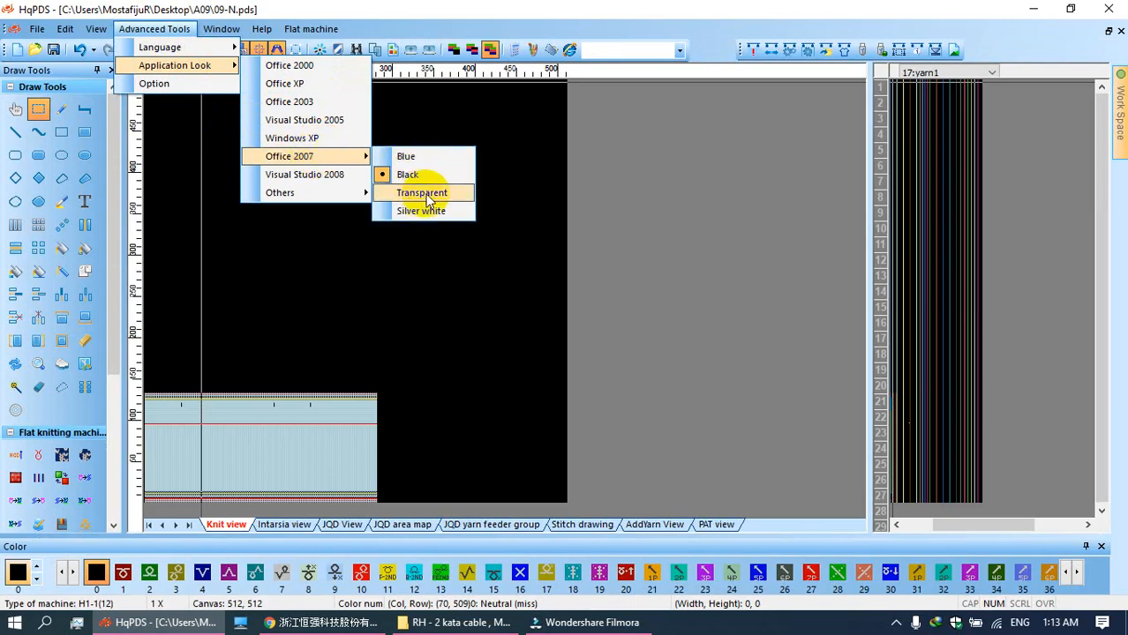
{"action": "left_click", "coordinate": [458, 194]}
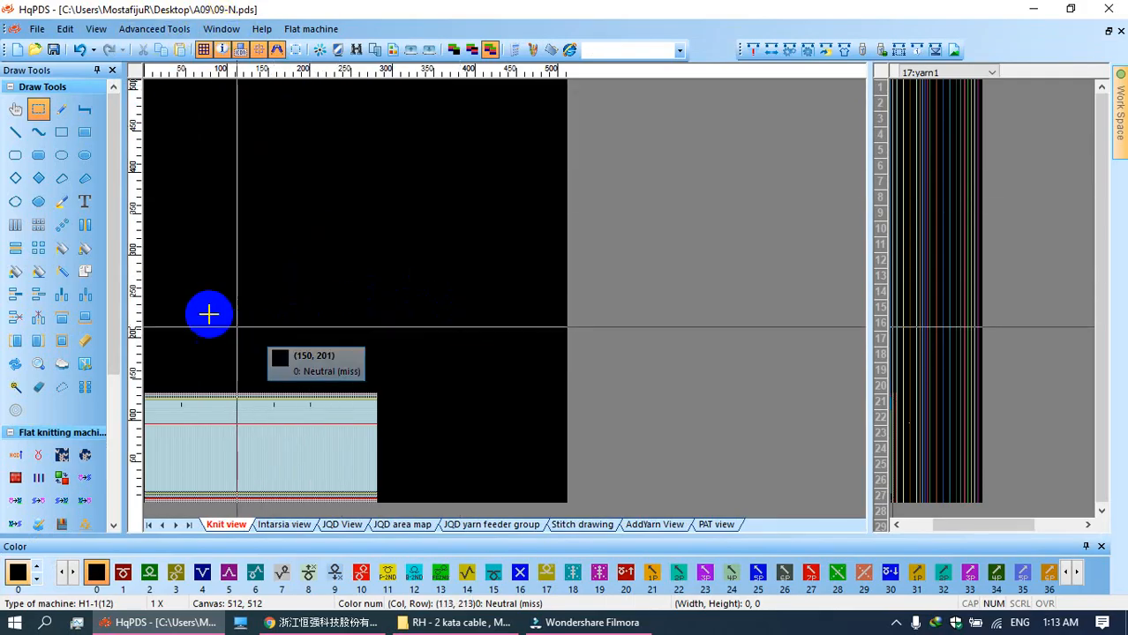
Step: Set the application look to the Mac style
{"action": "left_click", "coordinate": [159, 29]}
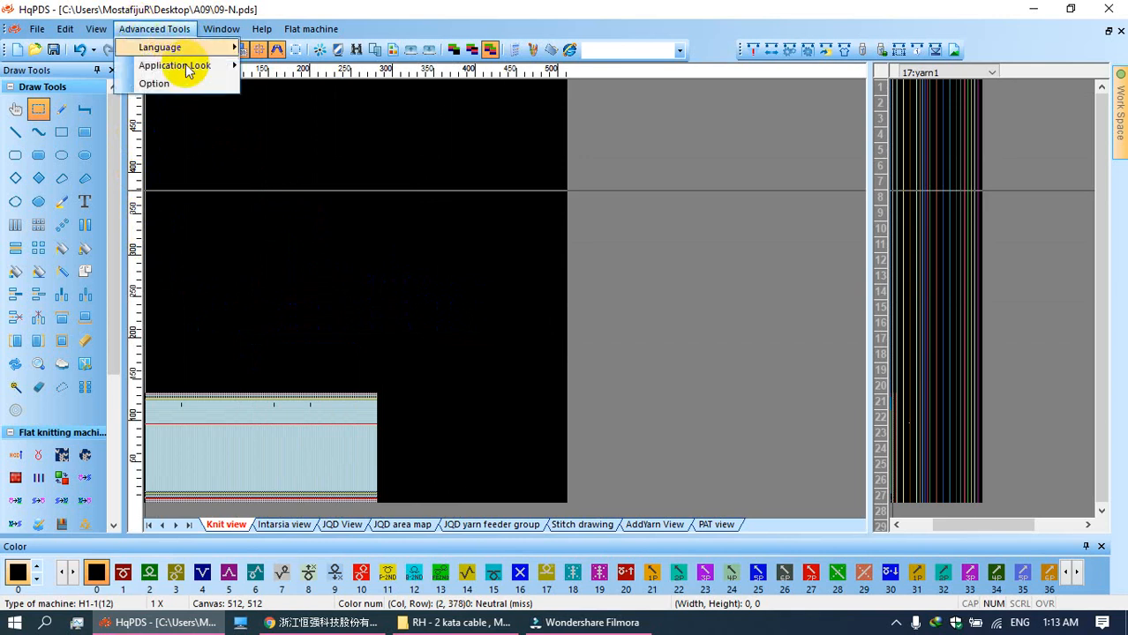
{"action": "mouse_move", "coordinate": [176, 66]}
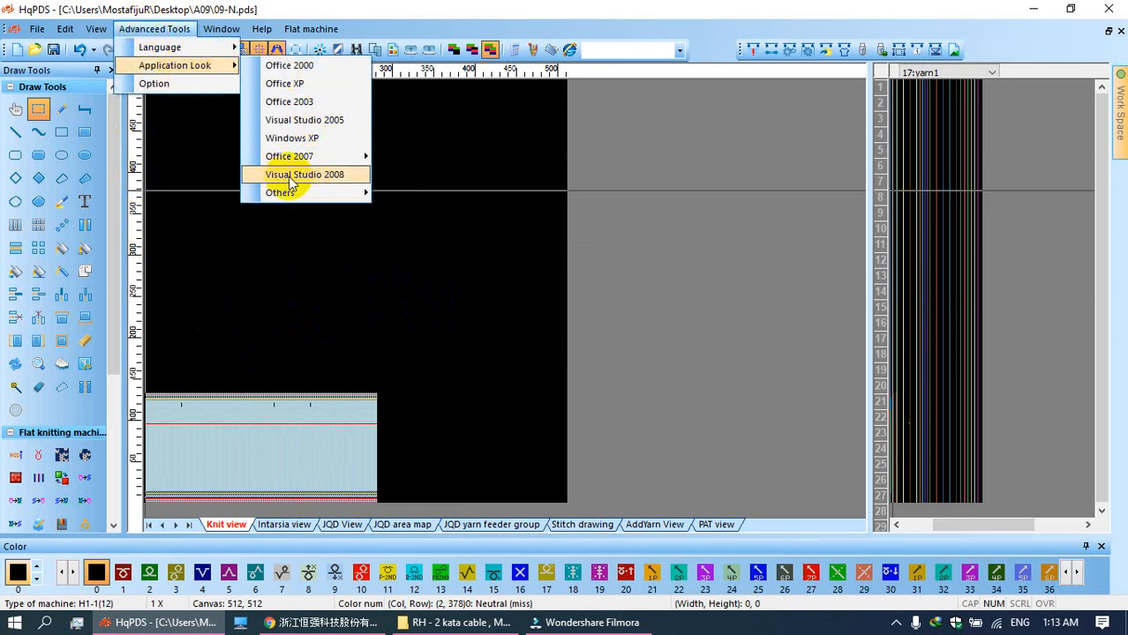
{"action": "mouse_move", "coordinate": [286, 195]}
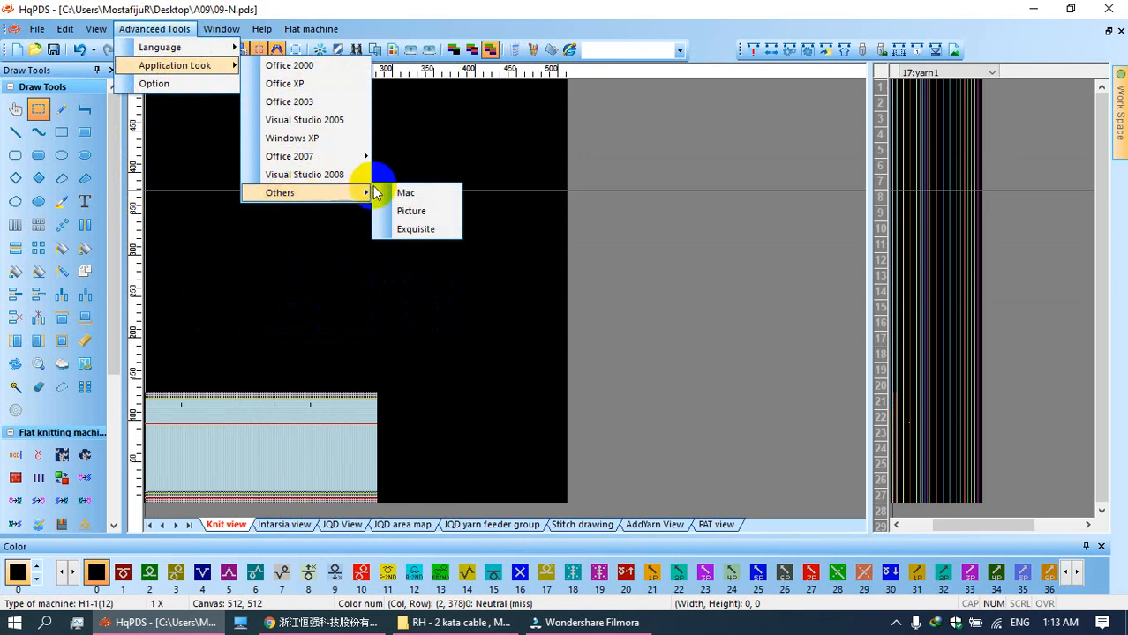
{"action": "left_click", "coordinate": [407, 194]}
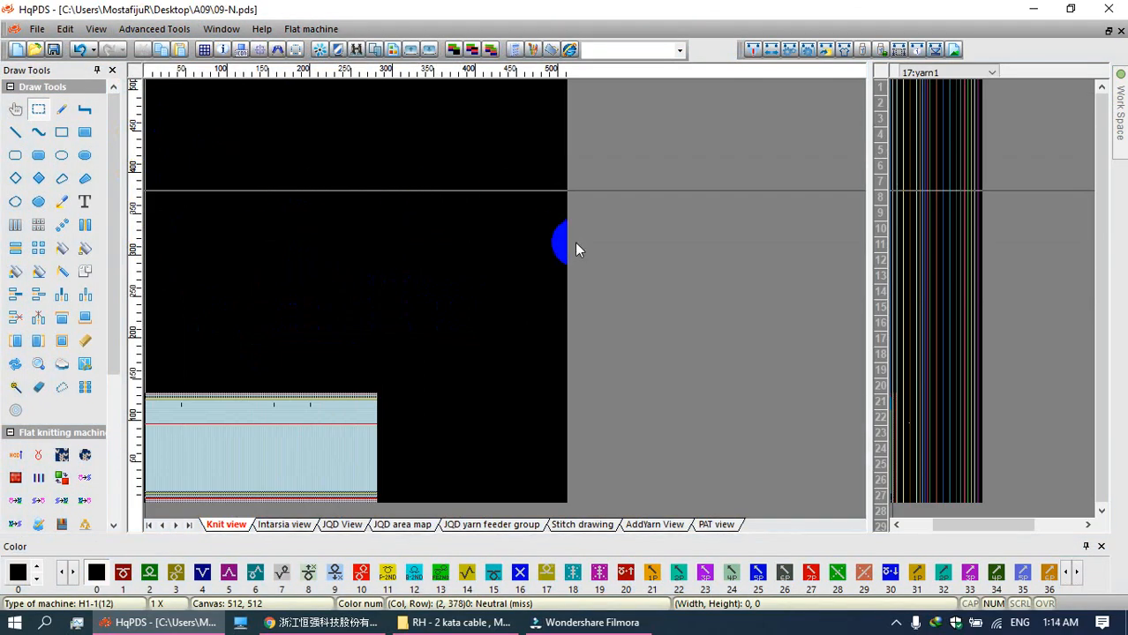
Step: Open the program's option settings and close them without changing anything
{"action": "left_click", "coordinate": [155, 28]}
{"action": "left_click", "coordinate": [188, 82]}
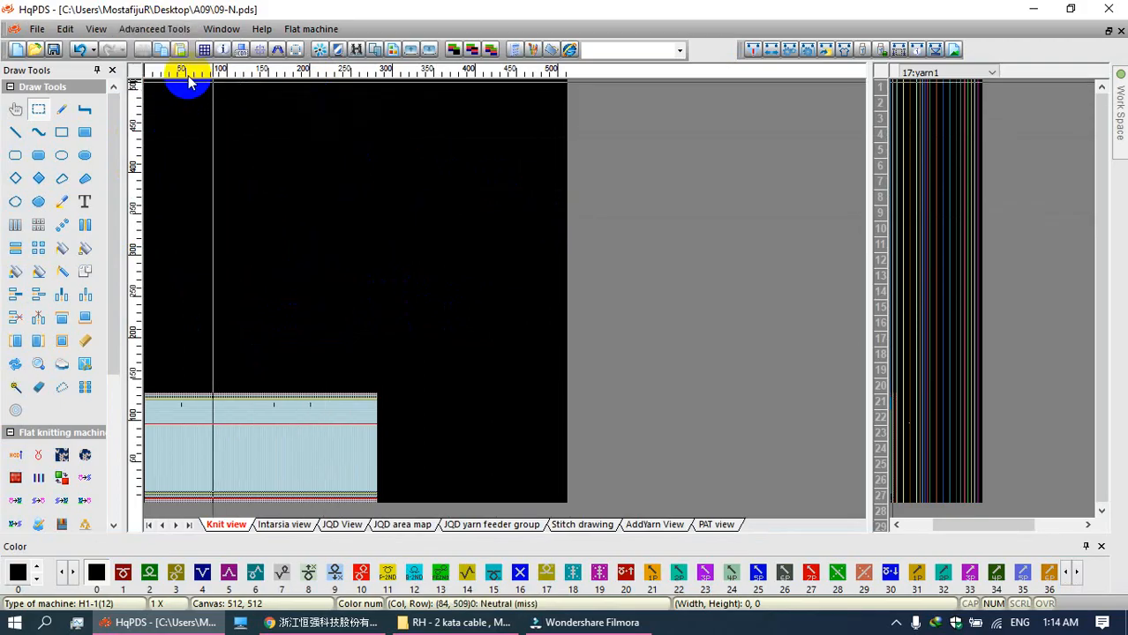
{"action": "left_click", "coordinate": [849, 43]}
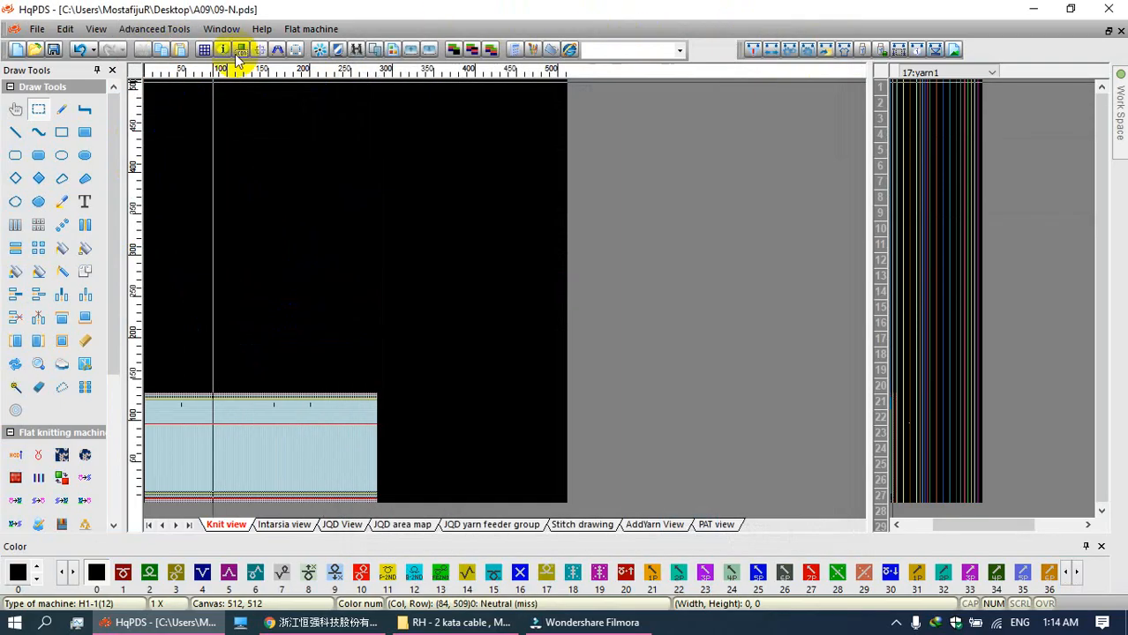
Step: Look at the background picture options of the Picture application look and close them without applying
{"action": "left_click", "coordinate": [154, 28]}
{"action": "mouse_move", "coordinate": [176, 65]}
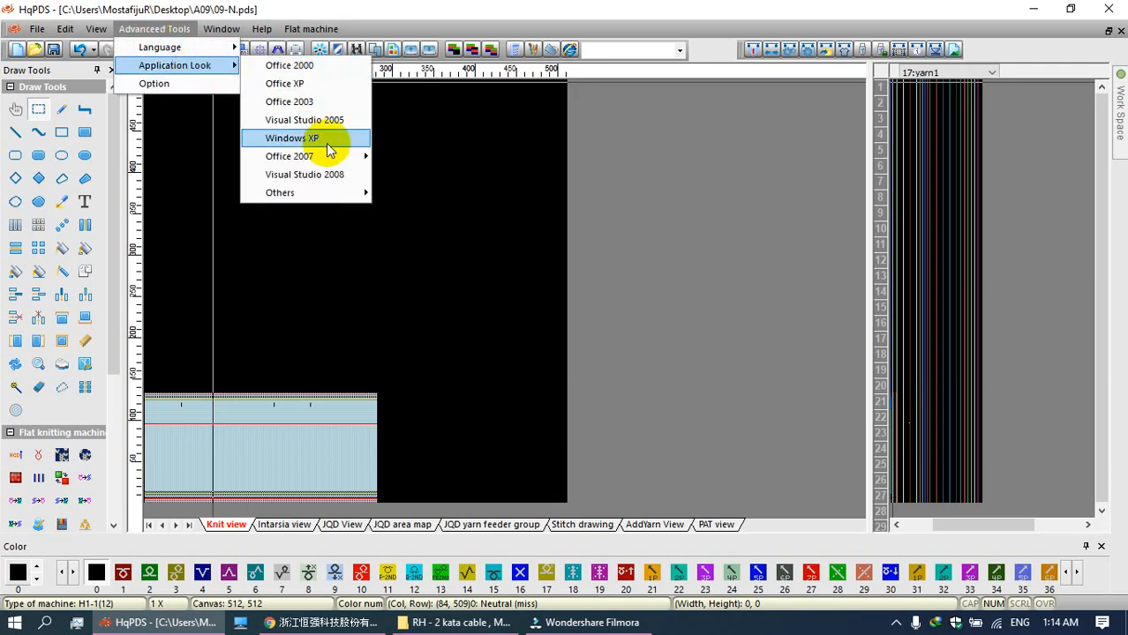
{"action": "mouse_move", "coordinate": [291, 194]}
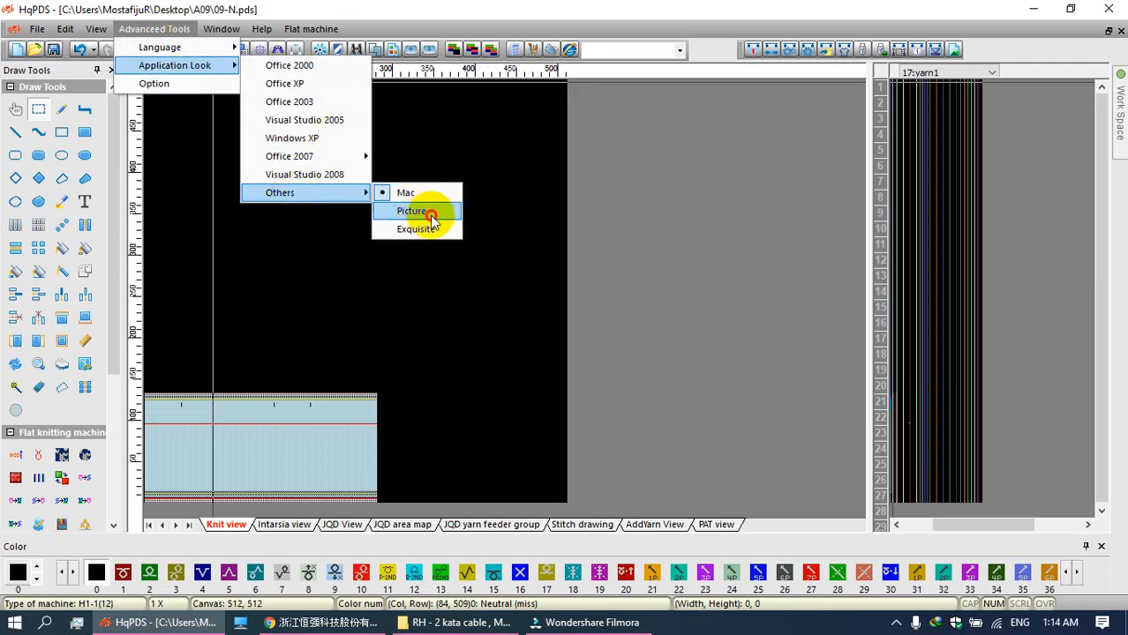
{"action": "left_click", "coordinate": [412, 212]}
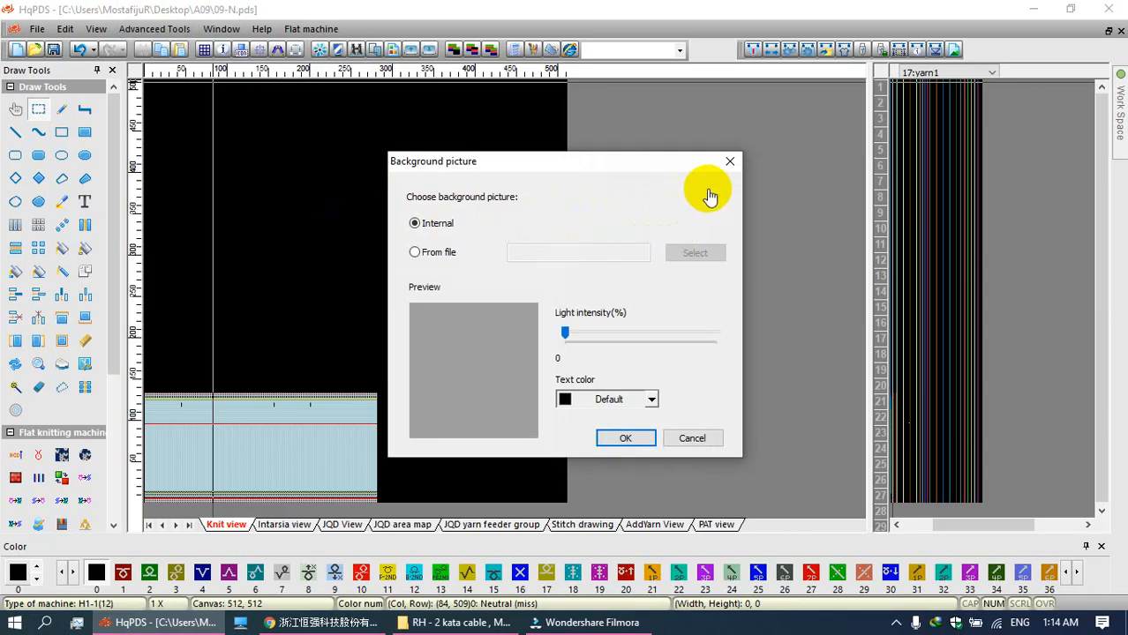
{"action": "left_click", "coordinate": [730, 160]}
Step: Bring up the Settings window once more to view its drawing options, and dismiss it unchanged
{"action": "left_click", "coordinate": [155, 28]}
{"action": "left_click", "coordinate": [190, 89]}
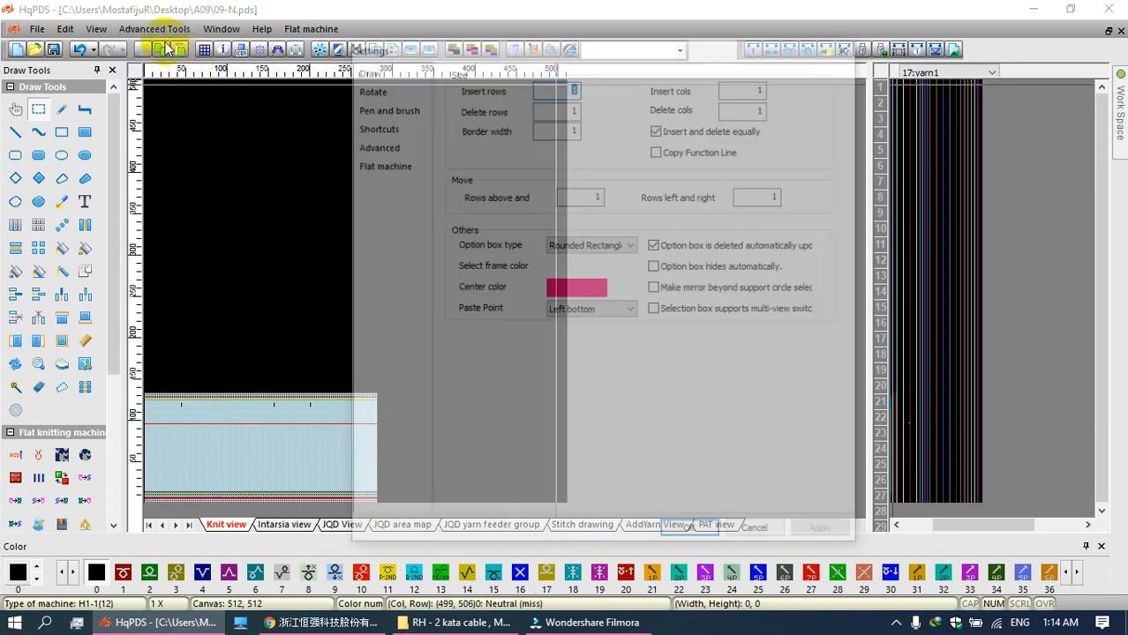
{"action": "left_click", "coordinate": [845, 42]}
Step: Set the application look to the Exquisite style
{"action": "left_click", "coordinate": [154, 28]}
{"action": "mouse_move", "coordinate": [213, 66]}
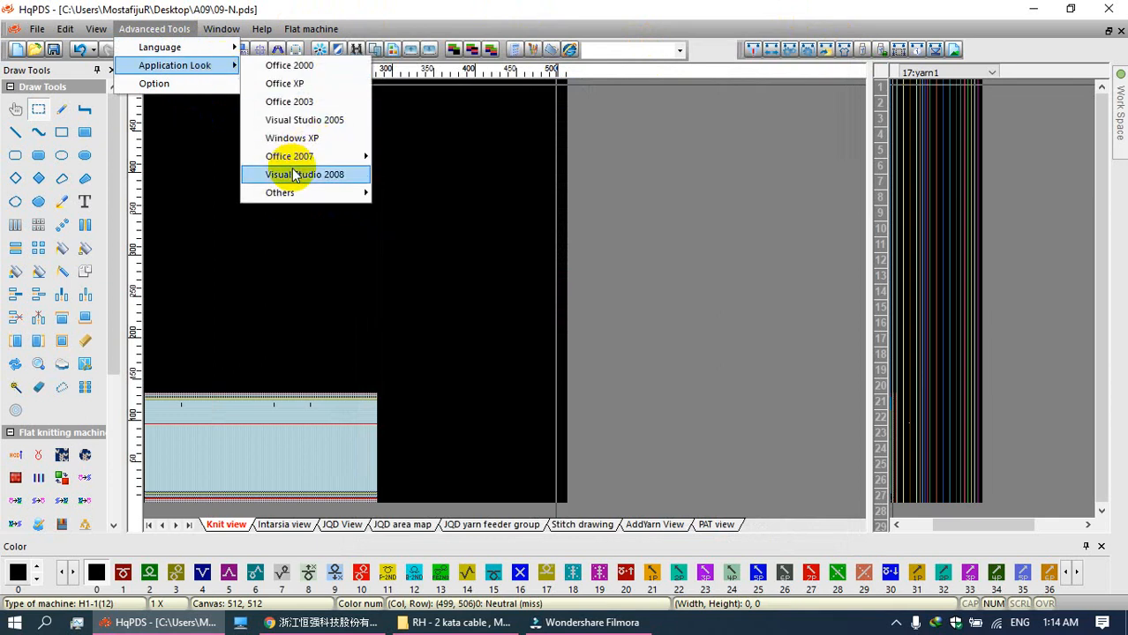
{"action": "mouse_move", "coordinate": [301, 191]}
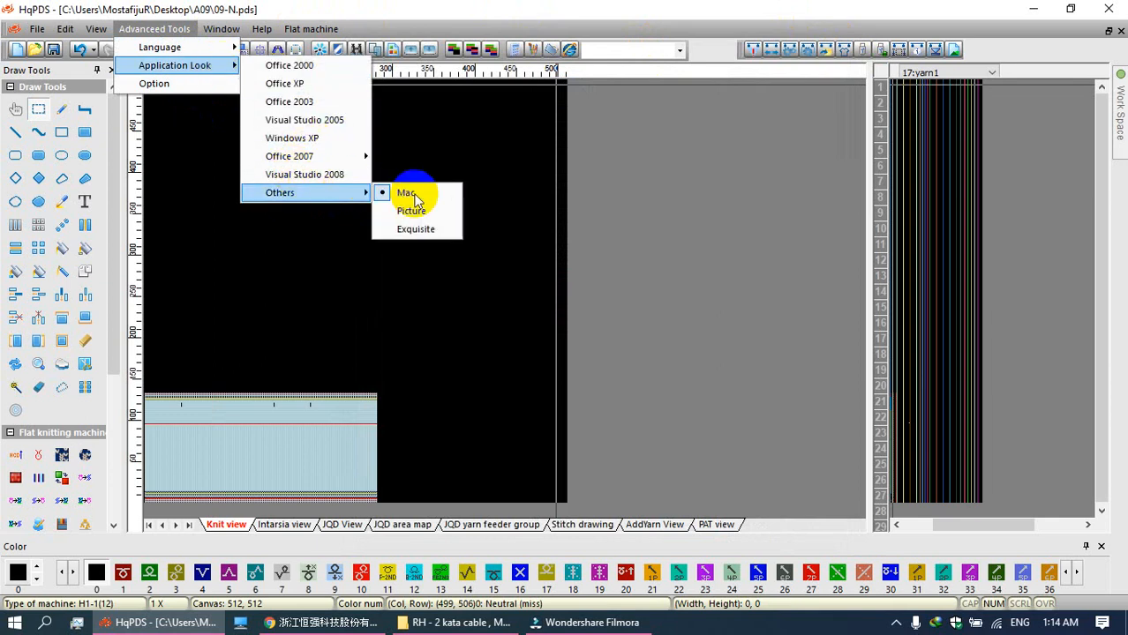
{"action": "left_click", "coordinate": [457, 229]}
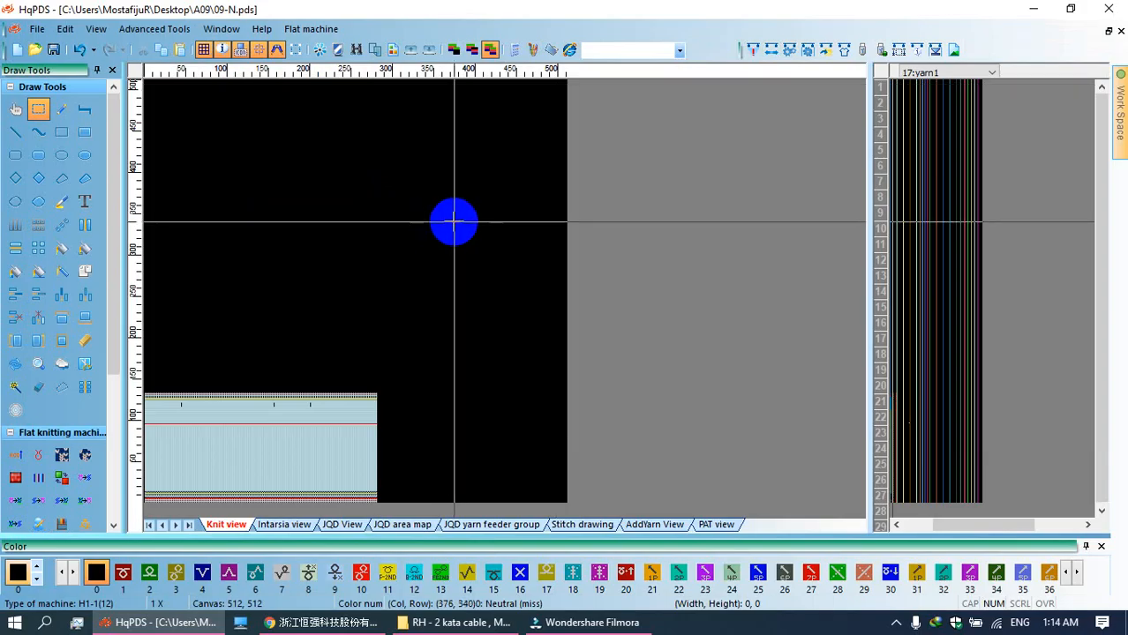
Step: Change the application look to Visual Studio 2008
{"action": "left_click", "coordinate": [154, 28]}
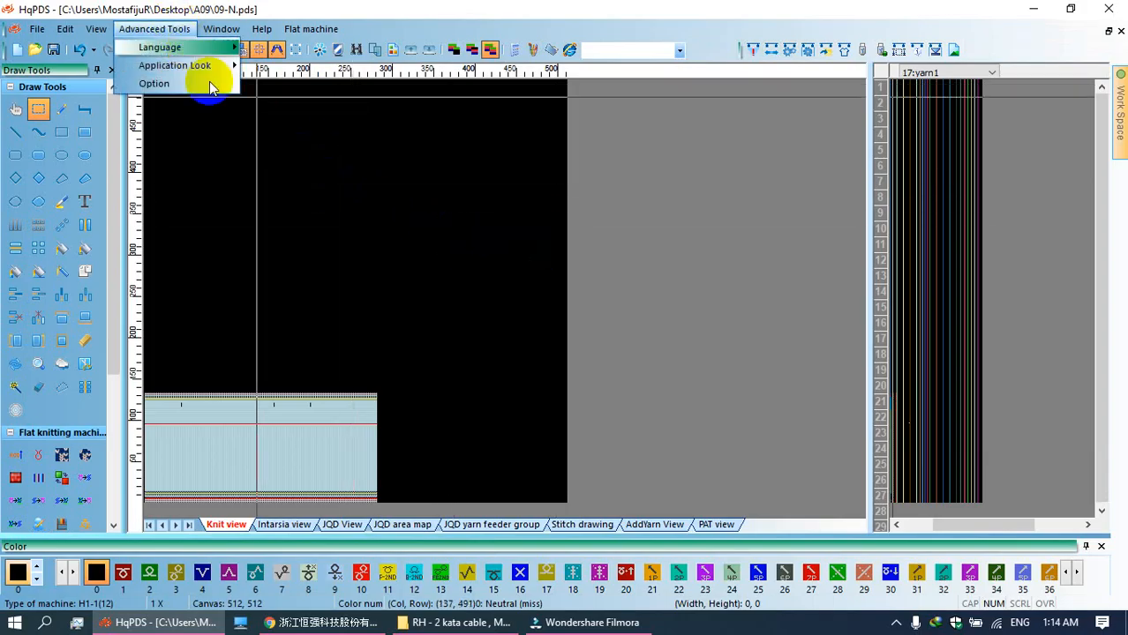
{"action": "mouse_move", "coordinate": [177, 66]}
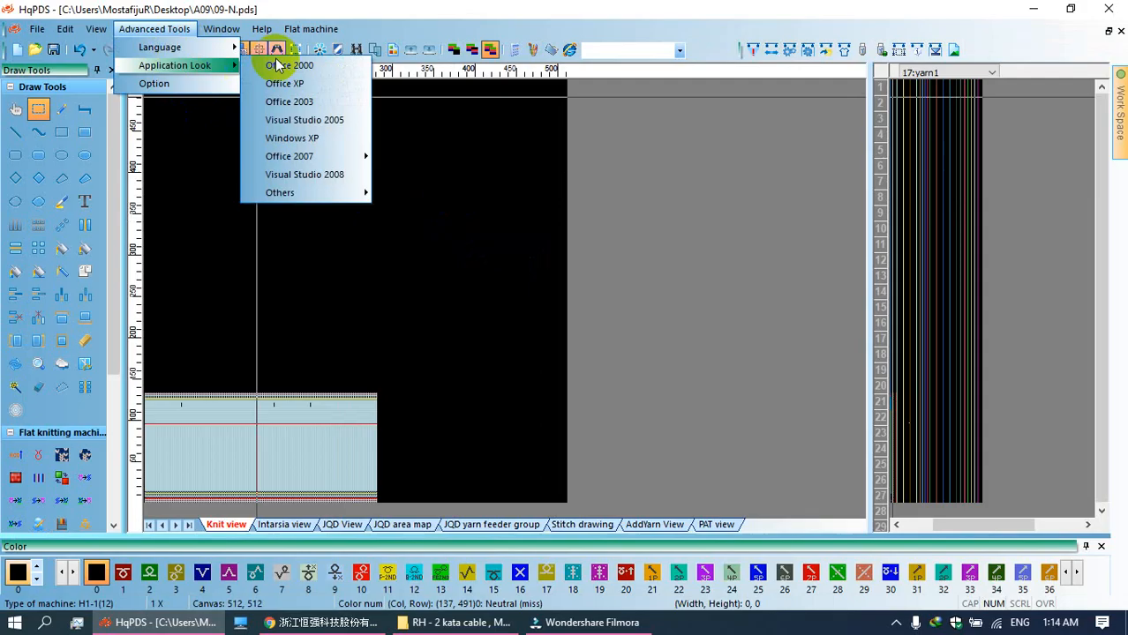
{"action": "left_click", "coordinate": [300, 174]}
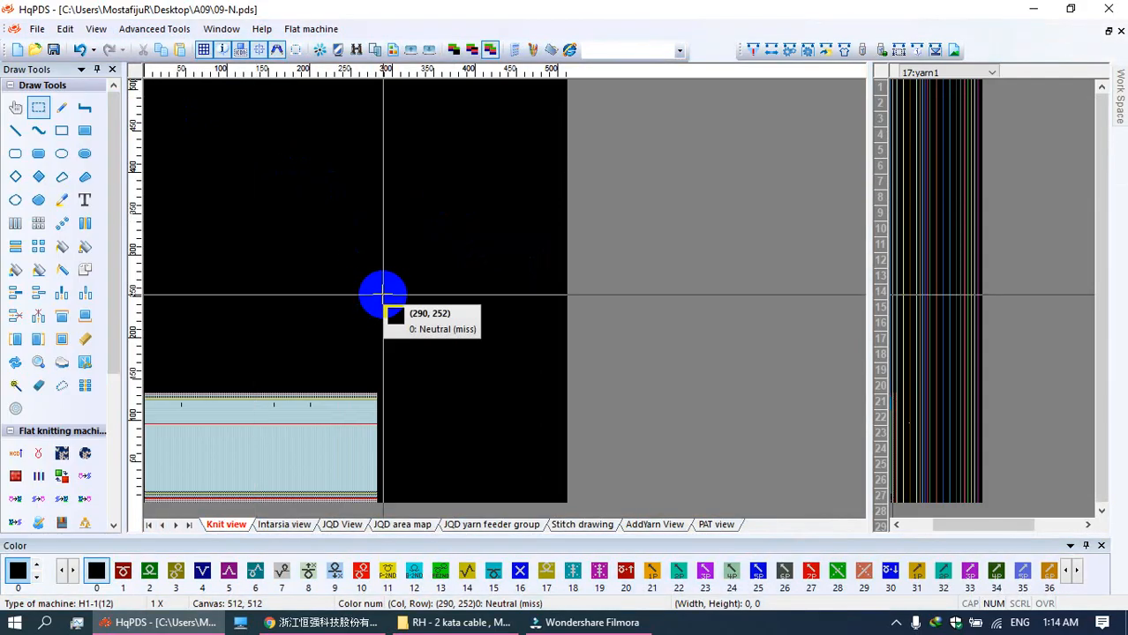
Step: Look through the available interface languages and leave English selected
{"action": "left_click", "coordinate": [161, 29]}
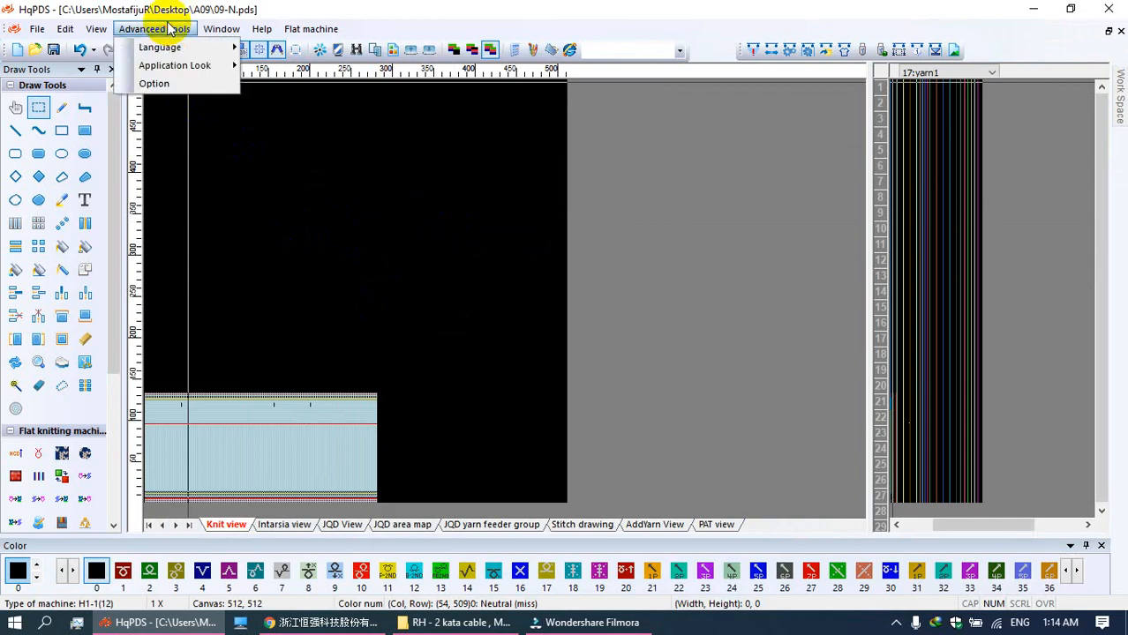
{"action": "left_click", "coordinate": [176, 50]}
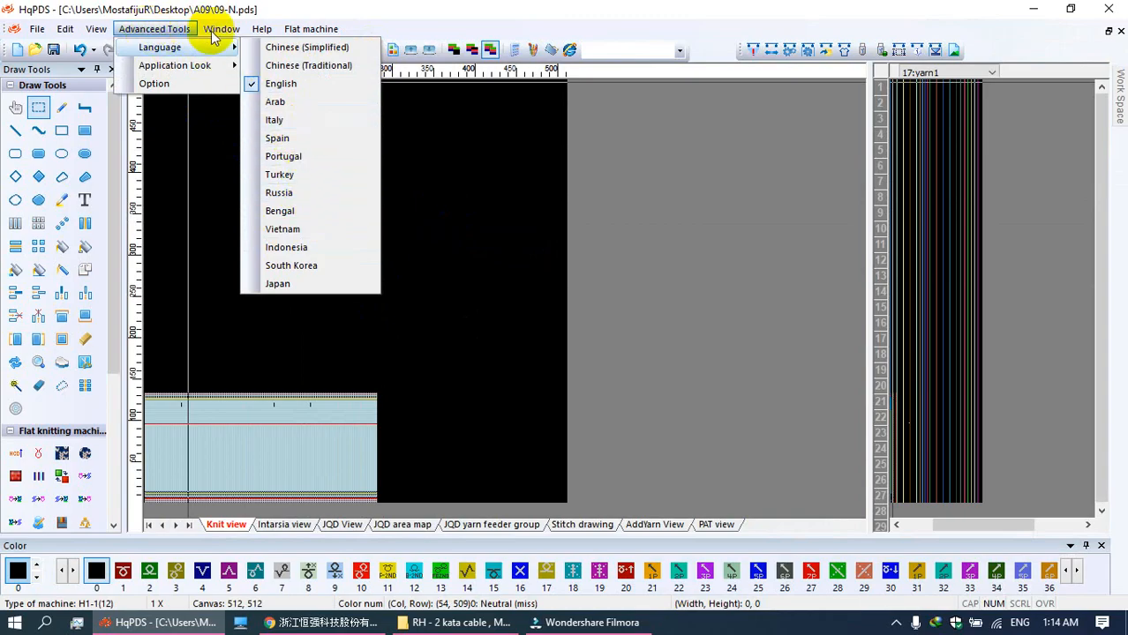
{"action": "left_click", "coordinate": [161, 30]}
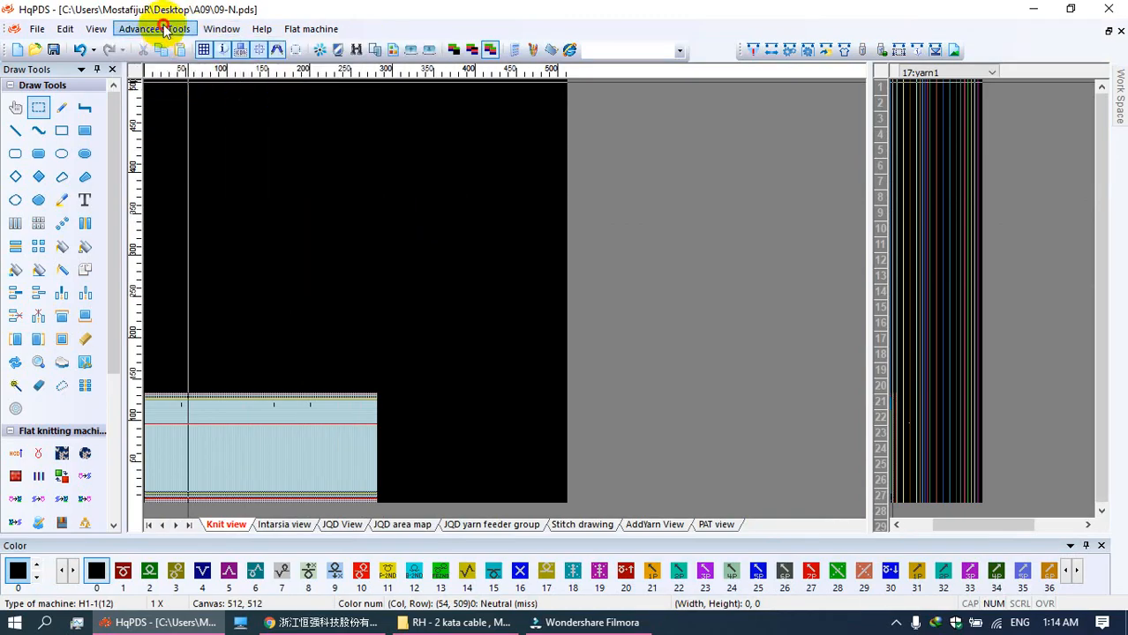
{"action": "left_click", "coordinate": [165, 31]}
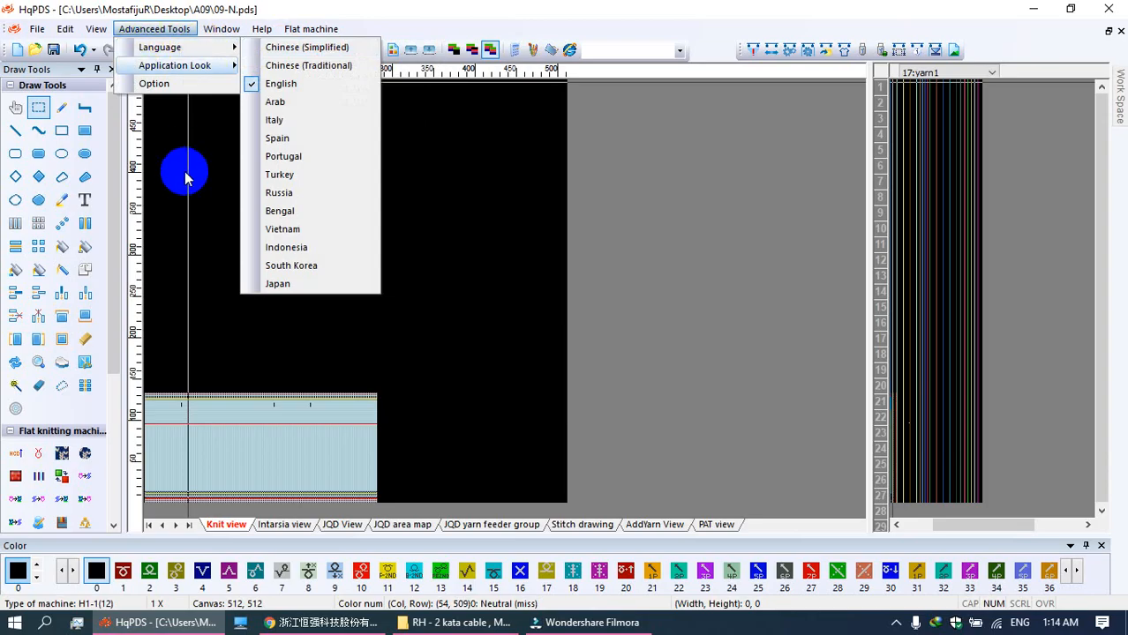
{"action": "left_click_drag", "start_coordinate": [185, 179], "coordinate": [150, 88]}
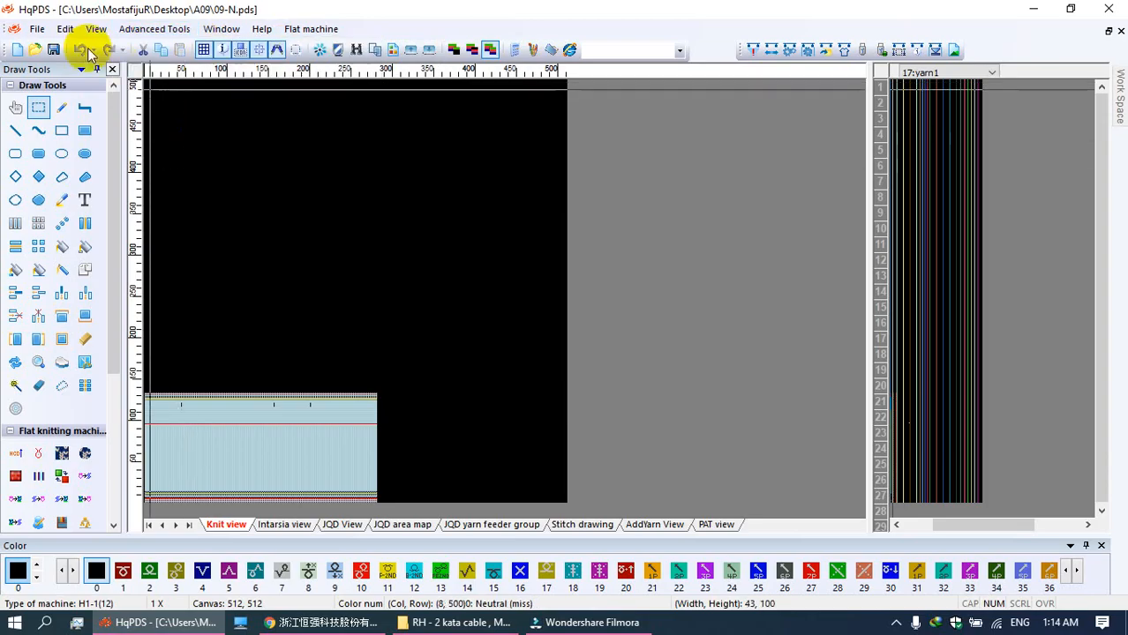
{"action": "left_click", "coordinate": [145, 29]}
{"action": "mouse_move", "coordinate": [165, 53]}
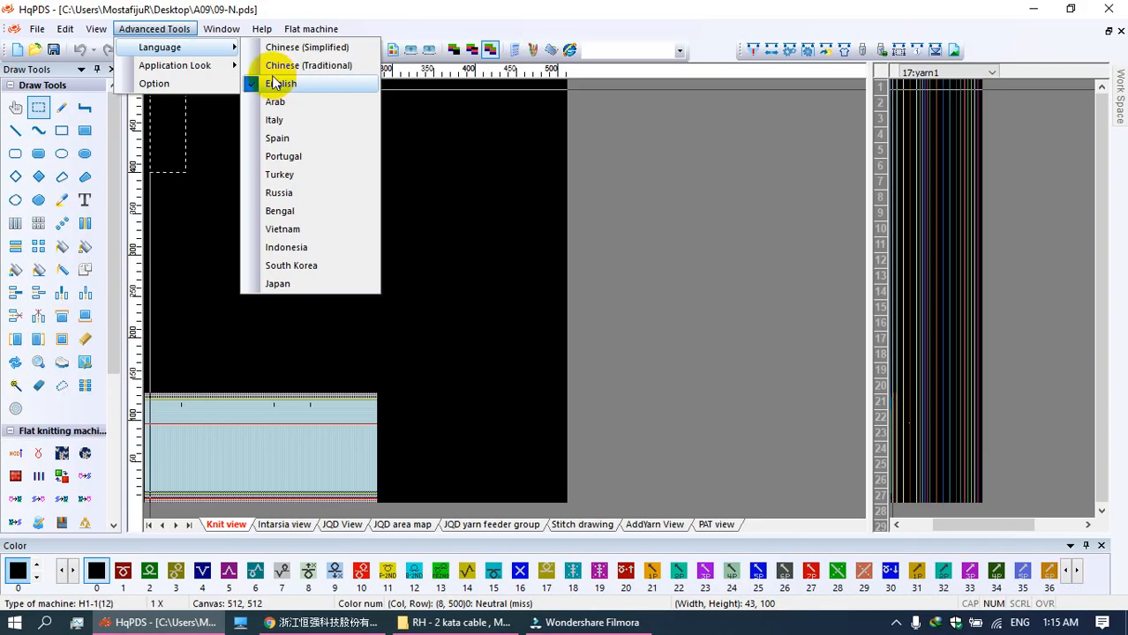
{"action": "left_click", "coordinate": [209, 21]}
Step: Open the program settings and examine the Draw, Rotate, Pen and brush, Shortcuts, Advanced and Flat machine pages
{"action": "left_click", "coordinate": [179, 33]}
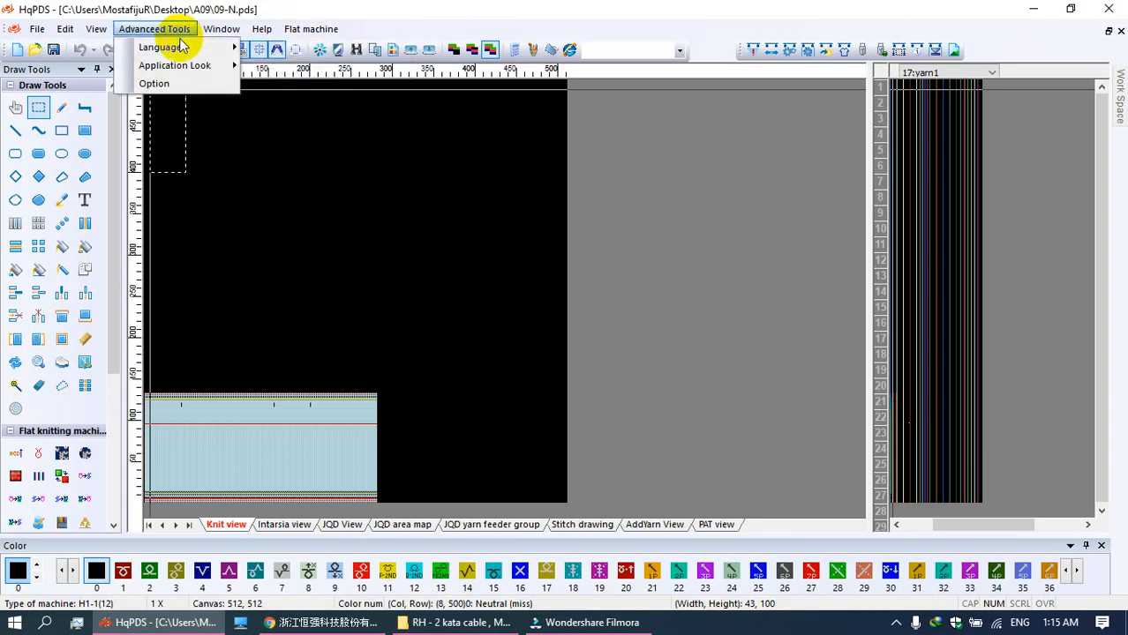
{"action": "left_click", "coordinate": [163, 84]}
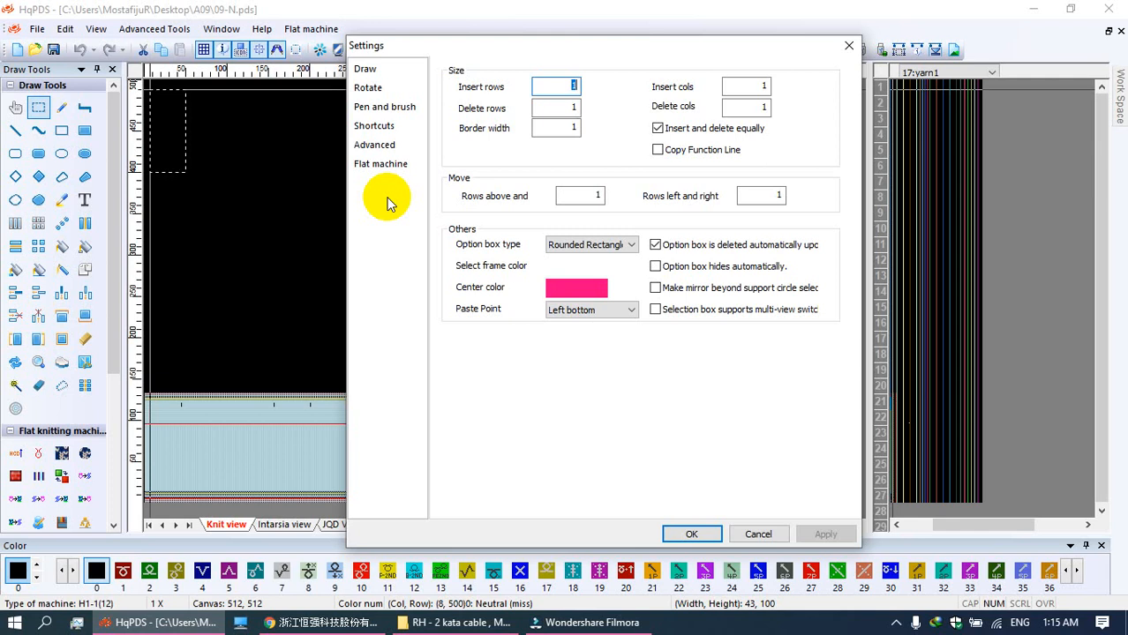
{"action": "left_click", "coordinate": [366, 69]}
{"action": "left_click", "coordinate": [374, 90]}
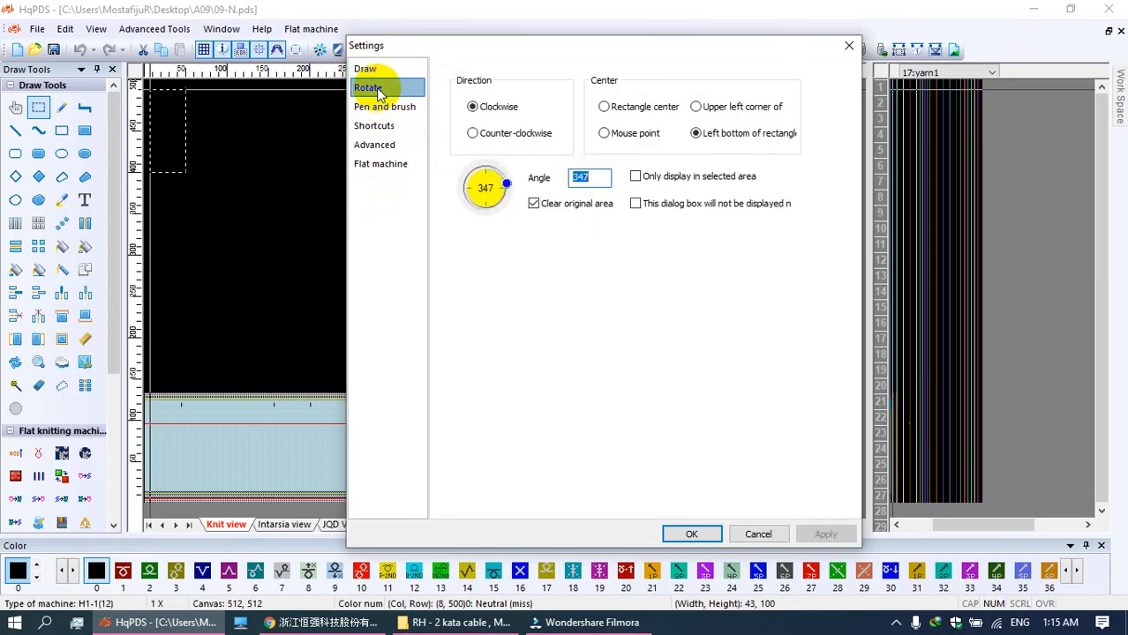
{"action": "left_click", "coordinate": [385, 107]}
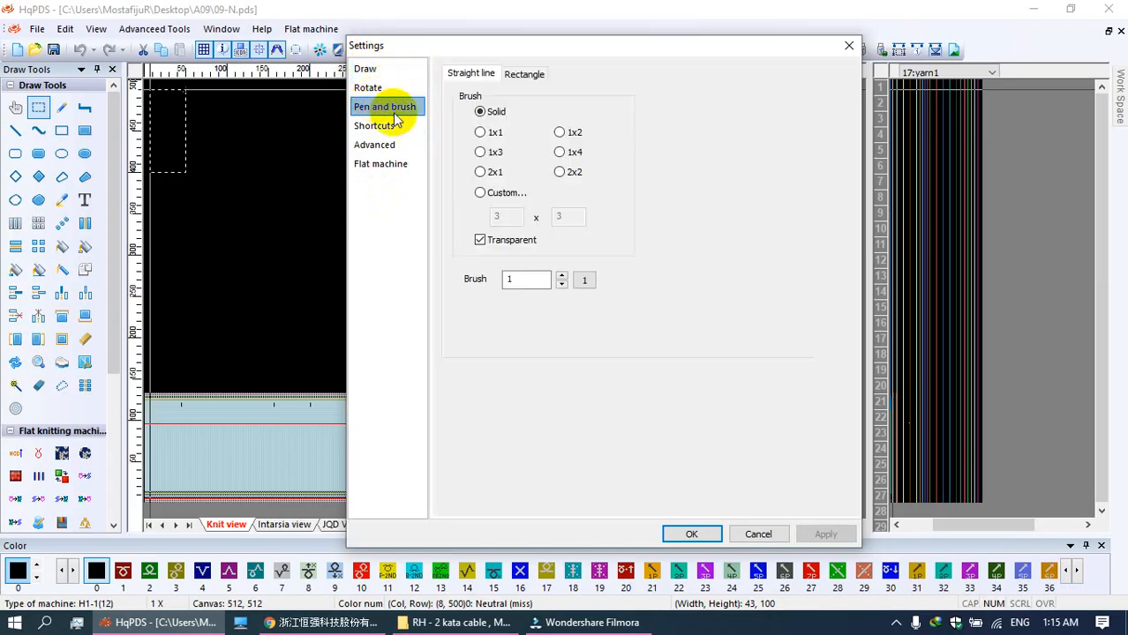
{"action": "left_click", "coordinate": [382, 130]}
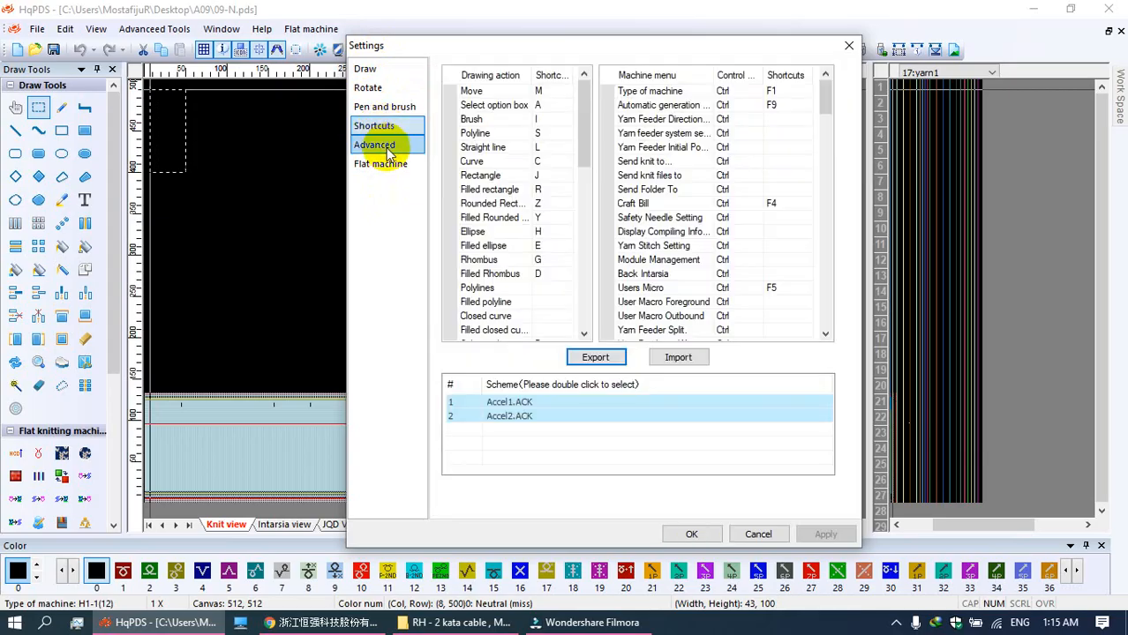
{"action": "left_click", "coordinate": [388, 147]}
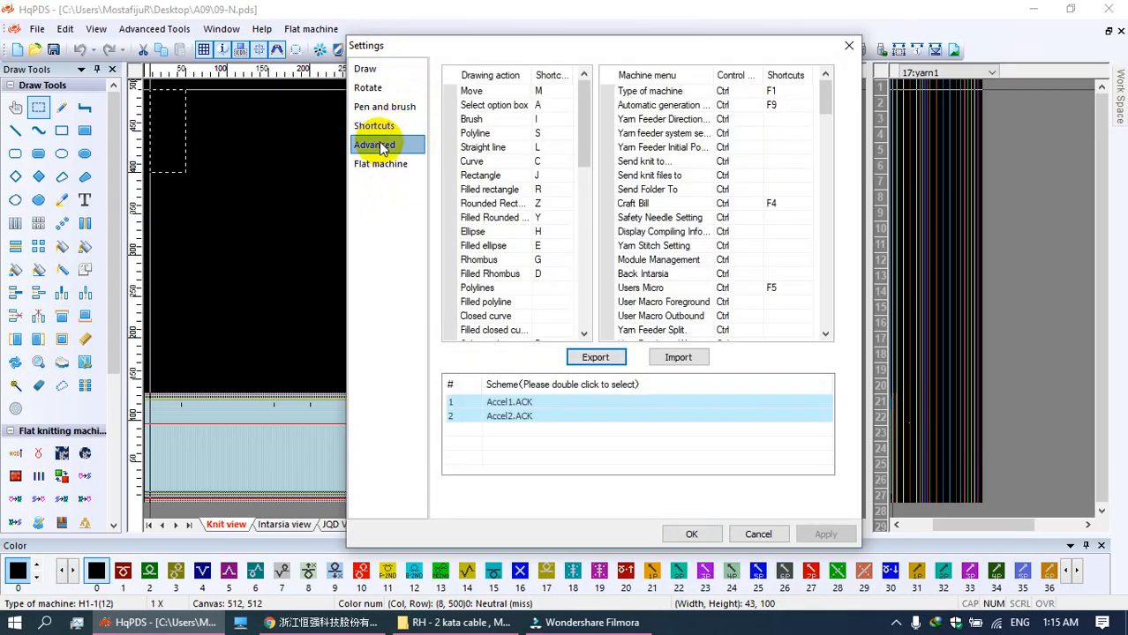
{"action": "left_click", "coordinate": [389, 165]}
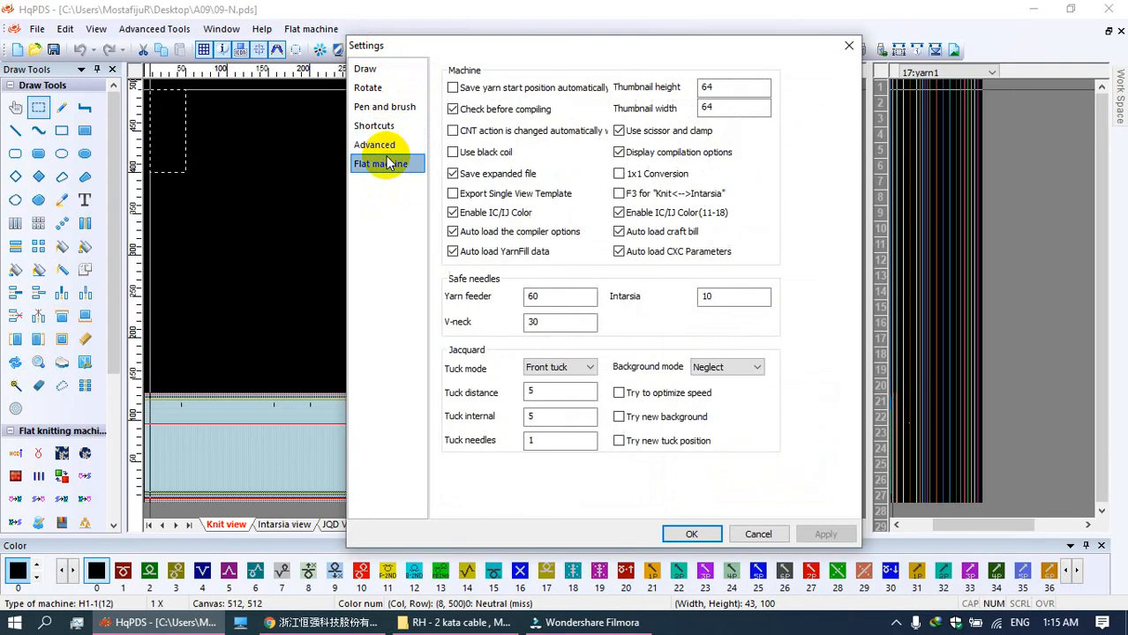
{"action": "left_click", "coordinate": [386, 147]}
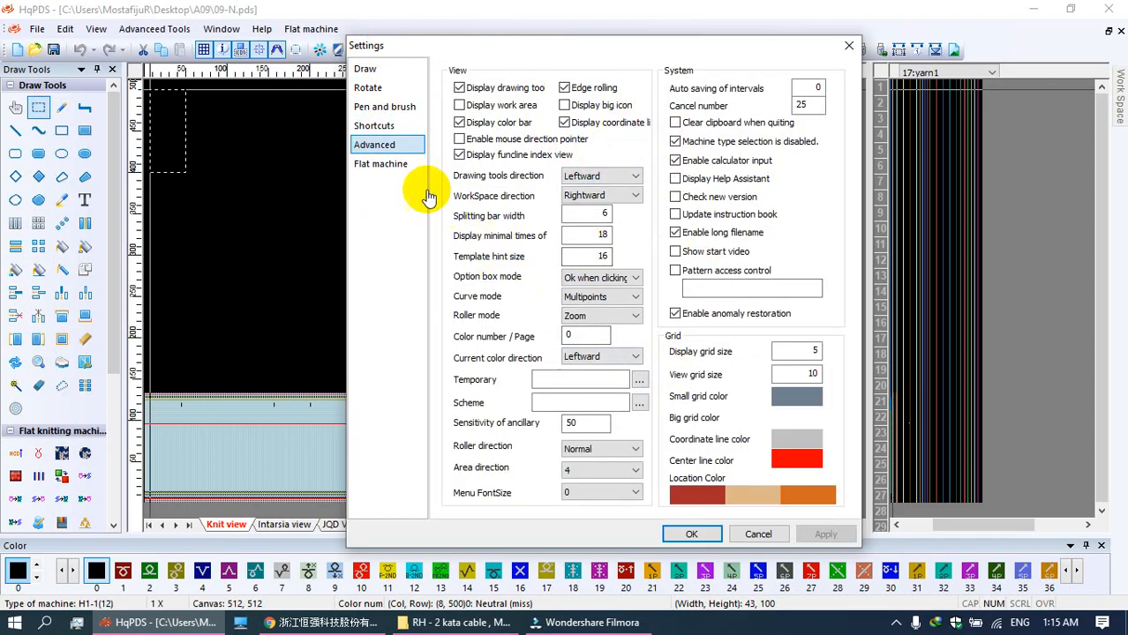
{"action": "left_click", "coordinate": [392, 169]}
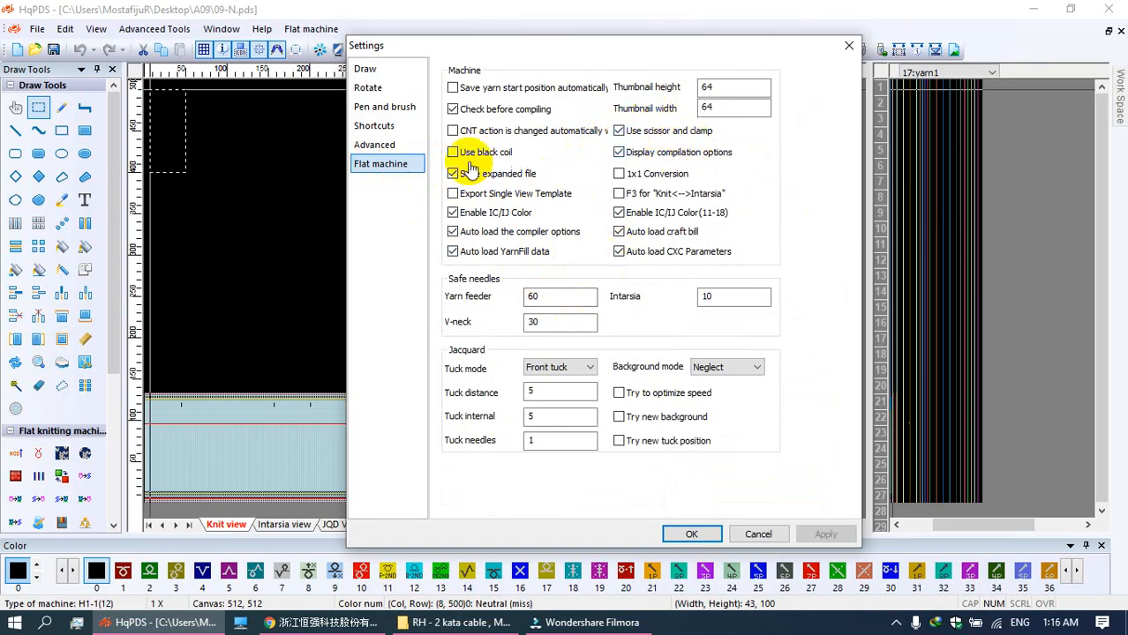
Step: Go back through the shortcut, straight-line and rectangle brush, rotation and drawing settings, and close the window unchanged
{"action": "left_click", "coordinate": [374, 144]}
{"action": "left_click", "coordinate": [375, 125]}
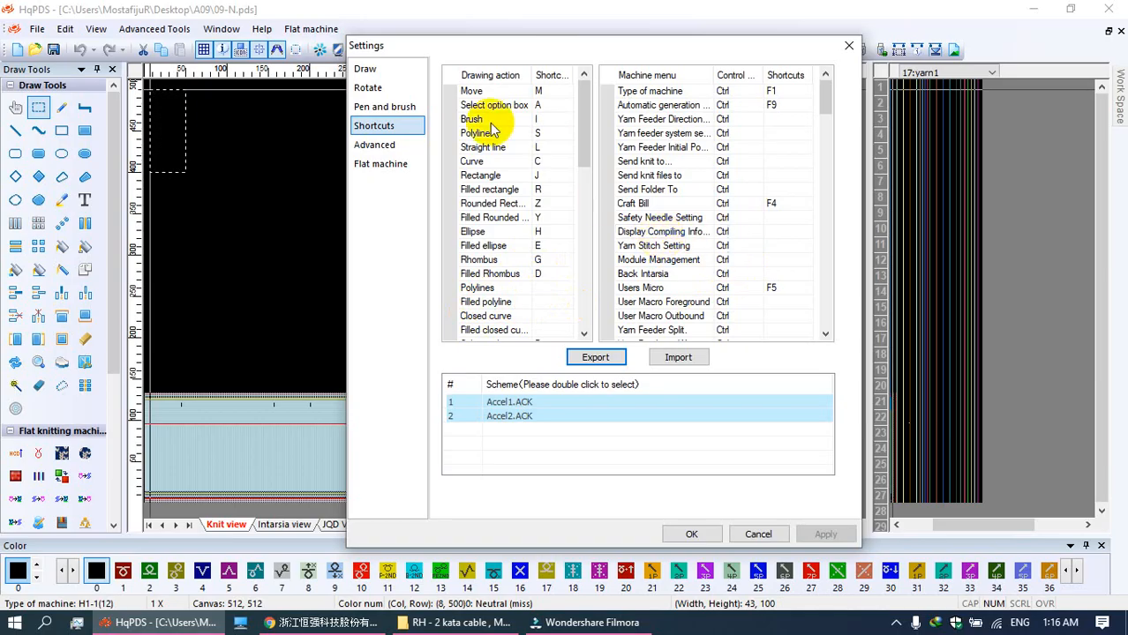
{"action": "left_click", "coordinate": [413, 106]}
{"action": "left_click", "coordinate": [527, 75]}
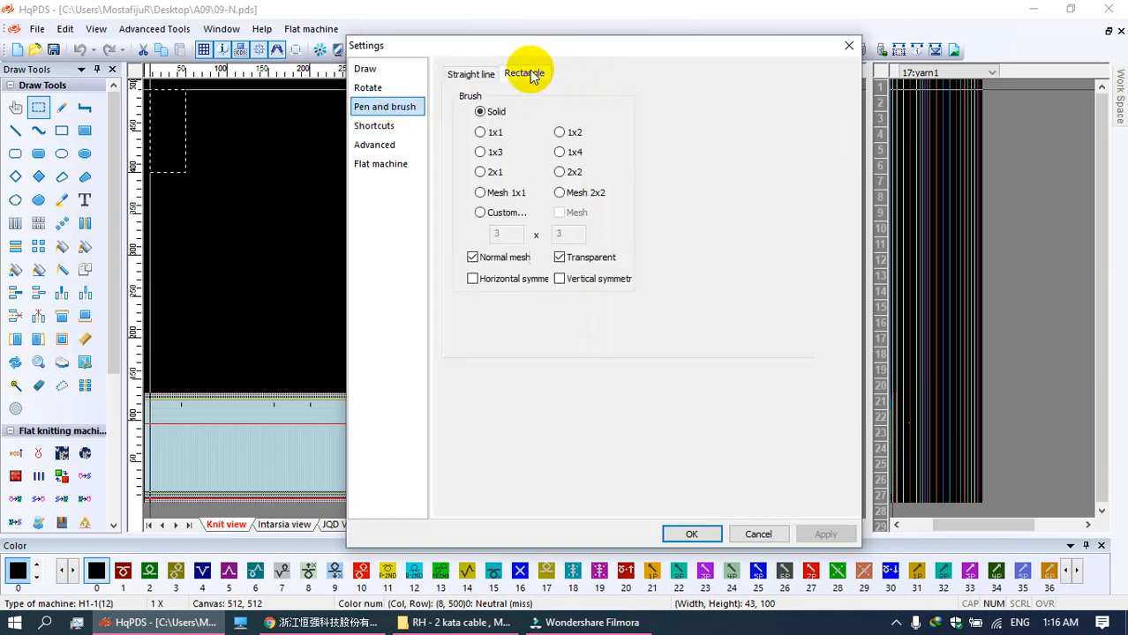
{"action": "left_click", "coordinate": [492, 74]}
{"action": "left_click", "coordinate": [371, 88]}
{"action": "left_click", "coordinate": [368, 69]}
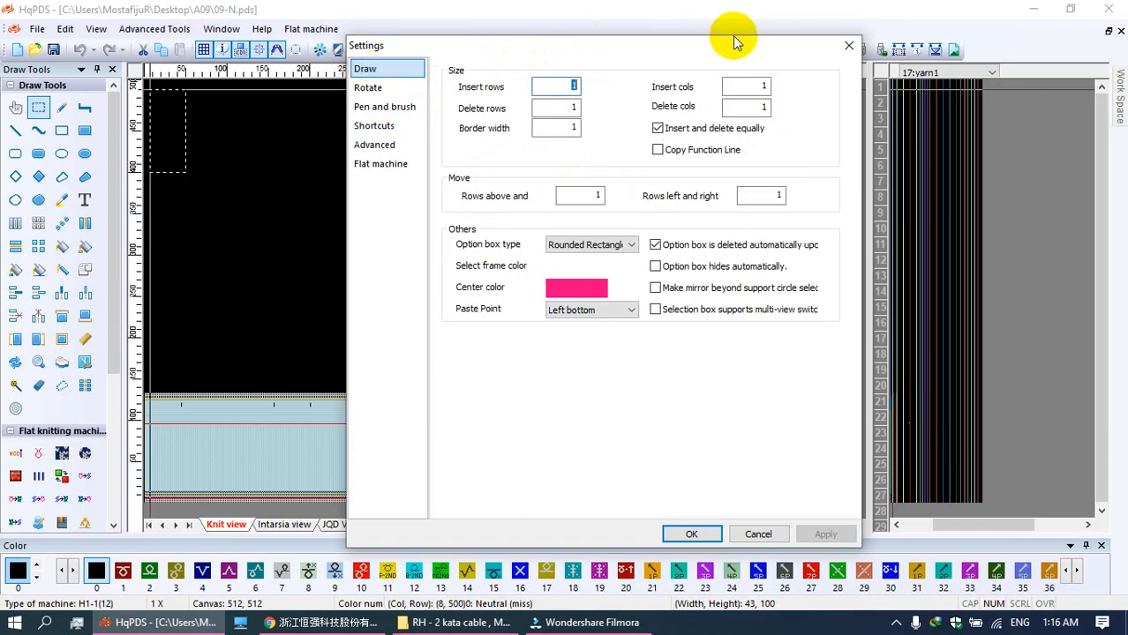
{"action": "left_click", "coordinate": [846, 48]}
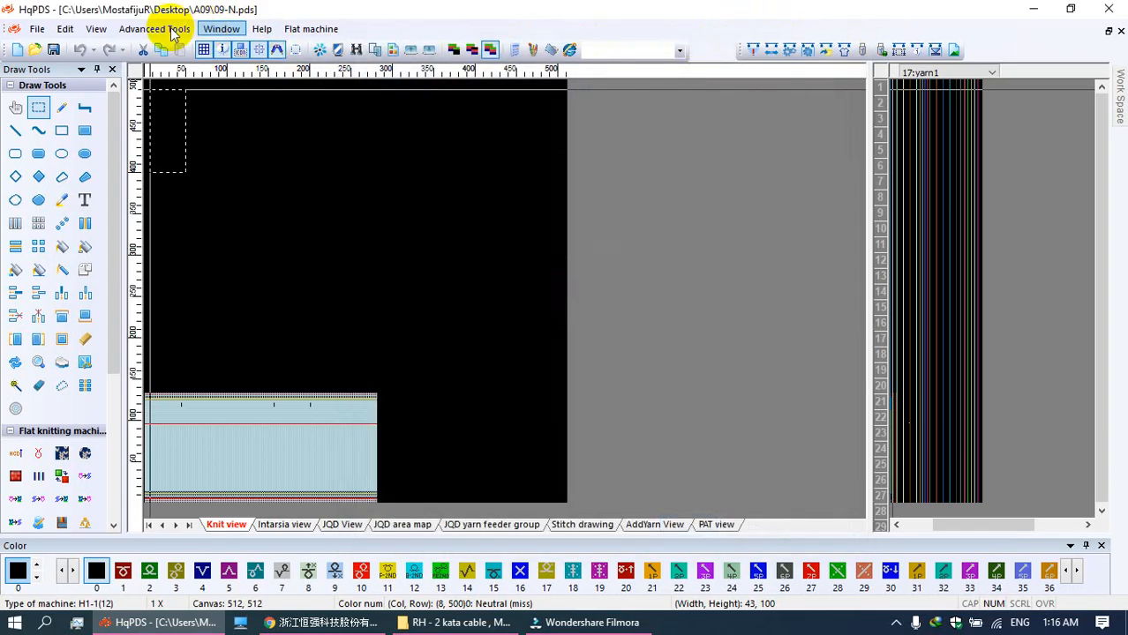
{"action": "left_click", "coordinate": [109, 32]}
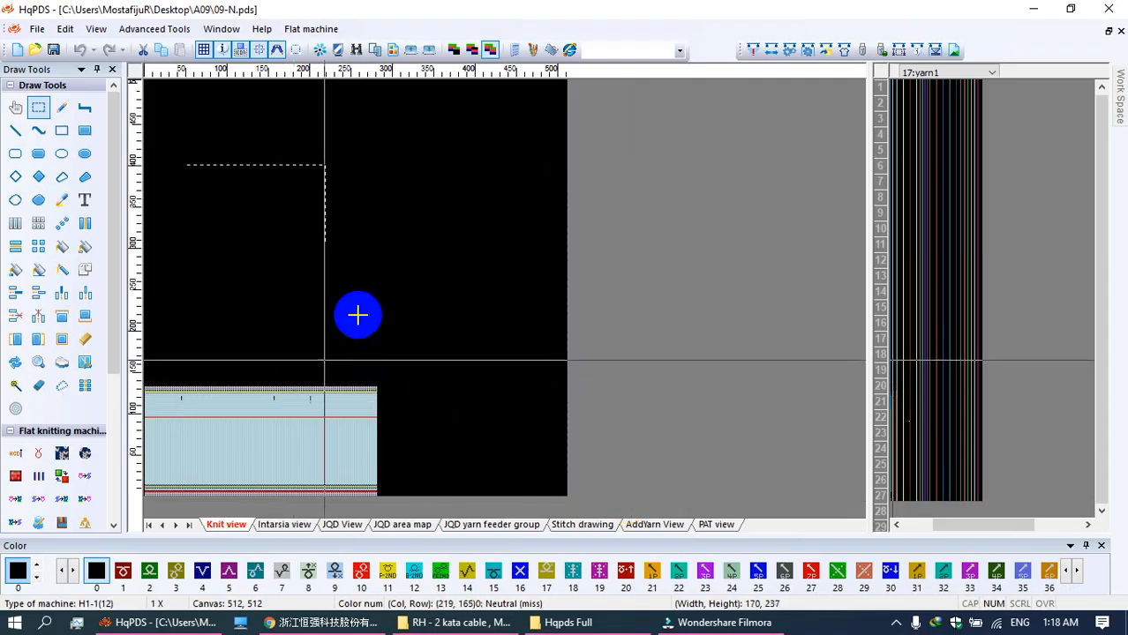
{"action": "left_click", "coordinate": [367, 297]}
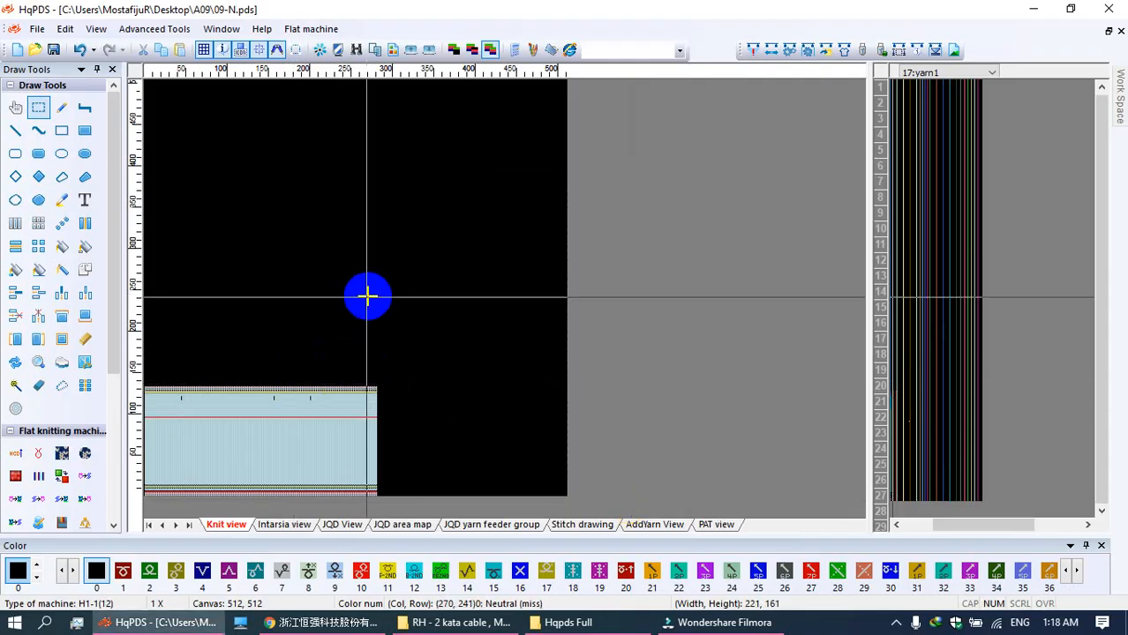
{"action": "scroll", "coordinate": [243, 211], "scroll_direction": "up", "scroll_amount": 2}
Step: Reopen the settings and review the drawing options with the option box types, then the rotation, brush and shortcut settings
{"action": "left_click", "coordinate": [133, 28]}
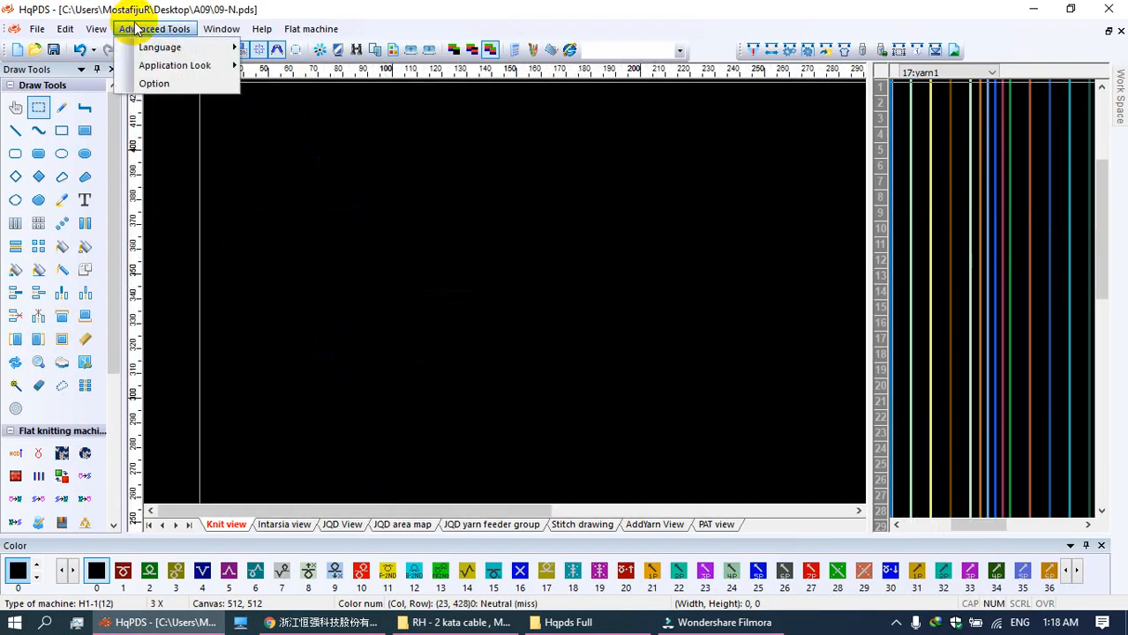
{"action": "left_click", "coordinate": [154, 83]}
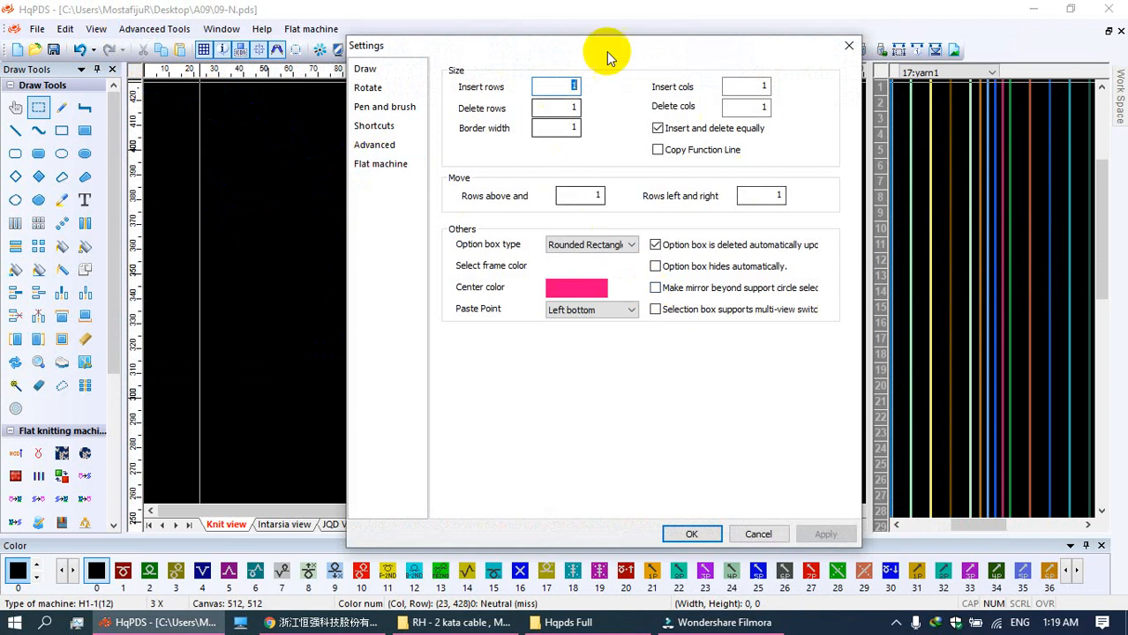
{"action": "left_click", "coordinate": [390, 67]}
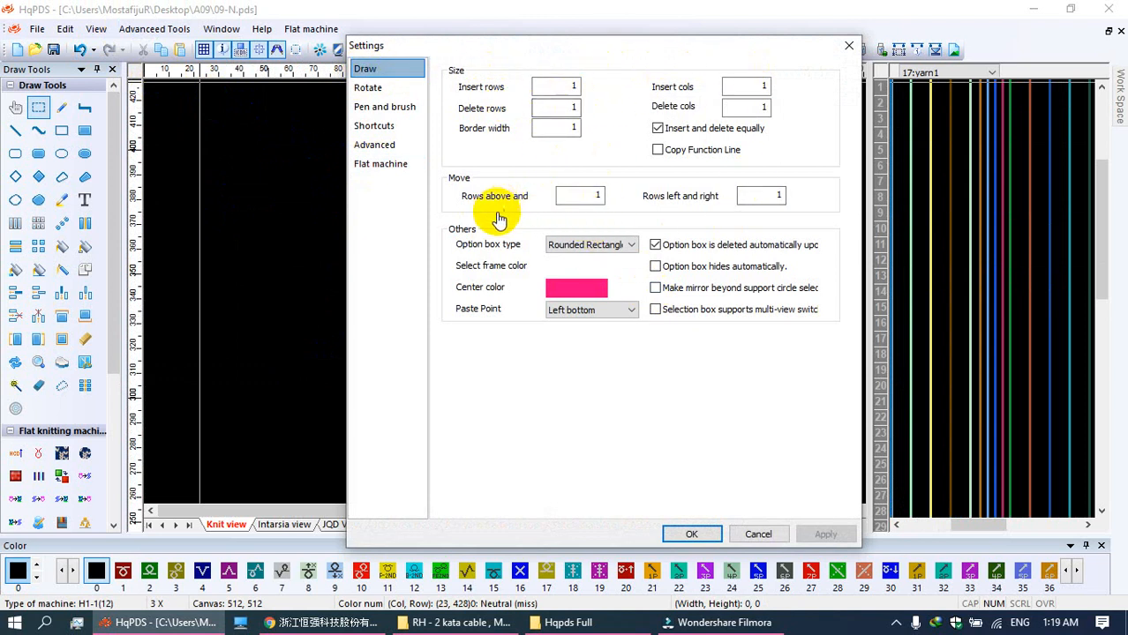
{"action": "left_click", "coordinate": [619, 246]}
{"action": "left_click", "coordinate": [630, 249]}
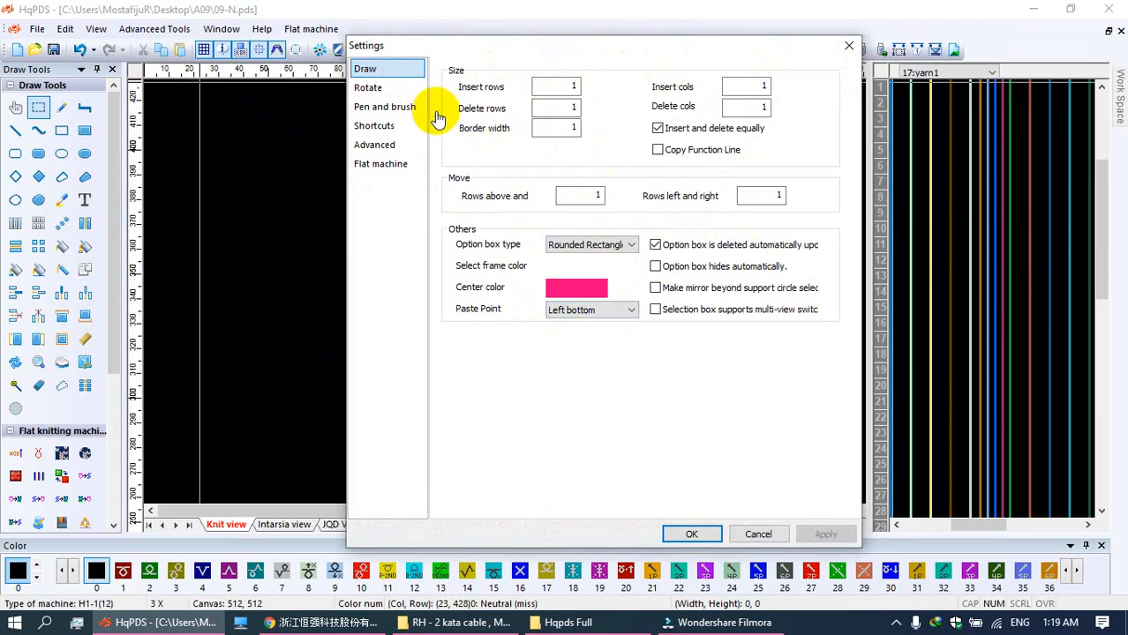
{"action": "left_click", "coordinate": [383, 92]}
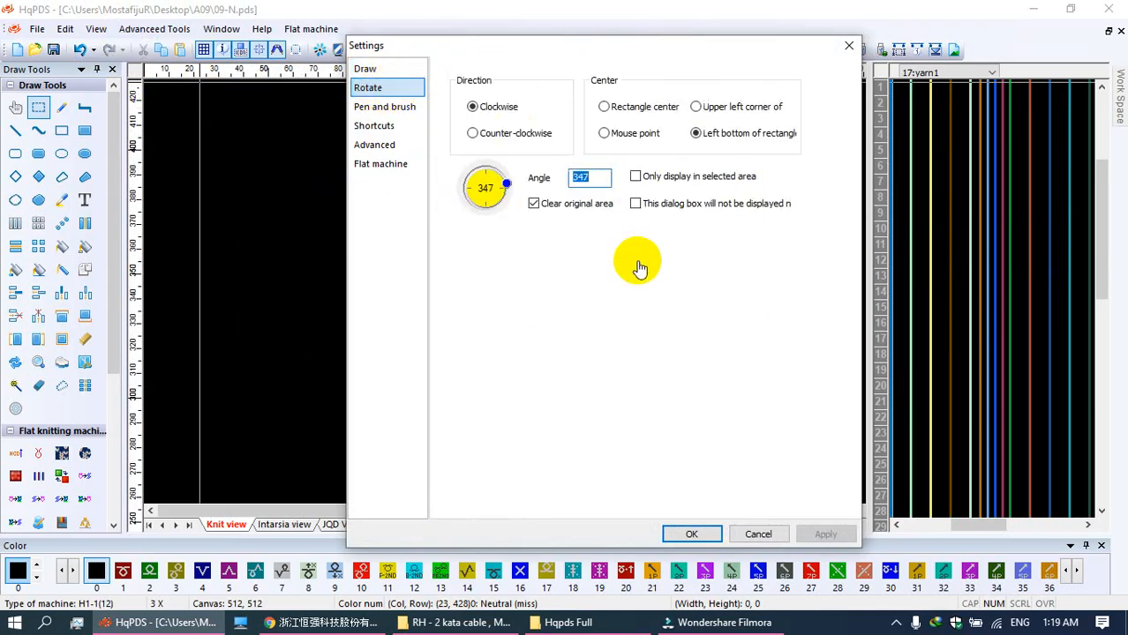
{"action": "left_click", "coordinate": [398, 110]}
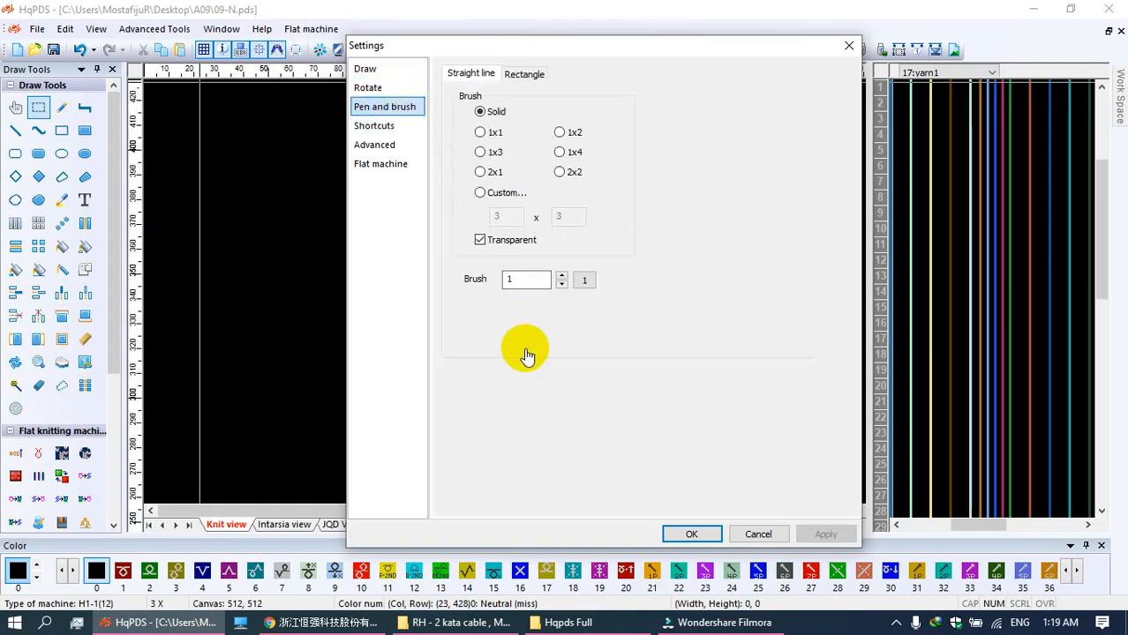
{"action": "left_click", "coordinate": [399, 126]}
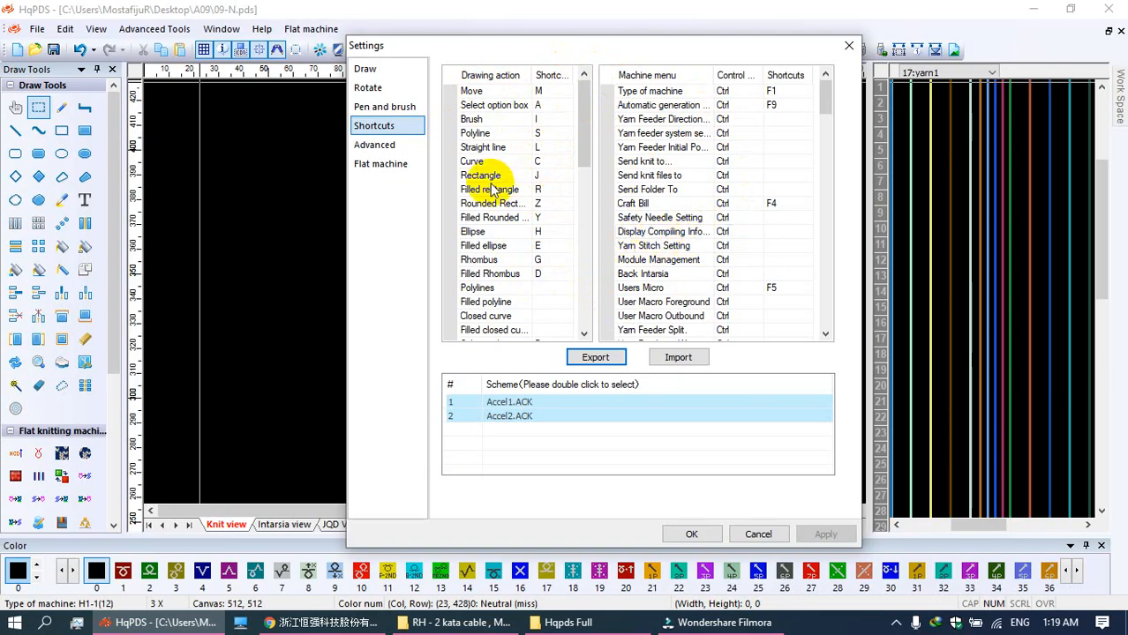
Step: Review the Advanced and Flat machine settings, switching Display big icon on and back off, and close the window without applying
{"action": "left_click", "coordinate": [382, 148]}
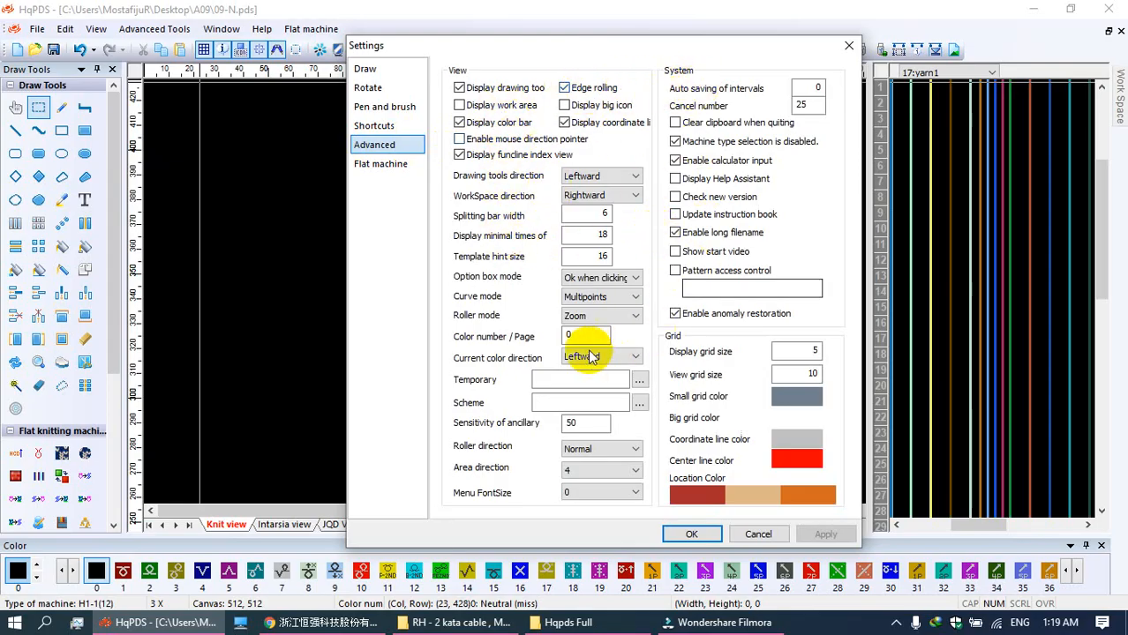
{"action": "left_click", "coordinate": [567, 109]}
{"action": "left_click", "coordinate": [687, 241]}
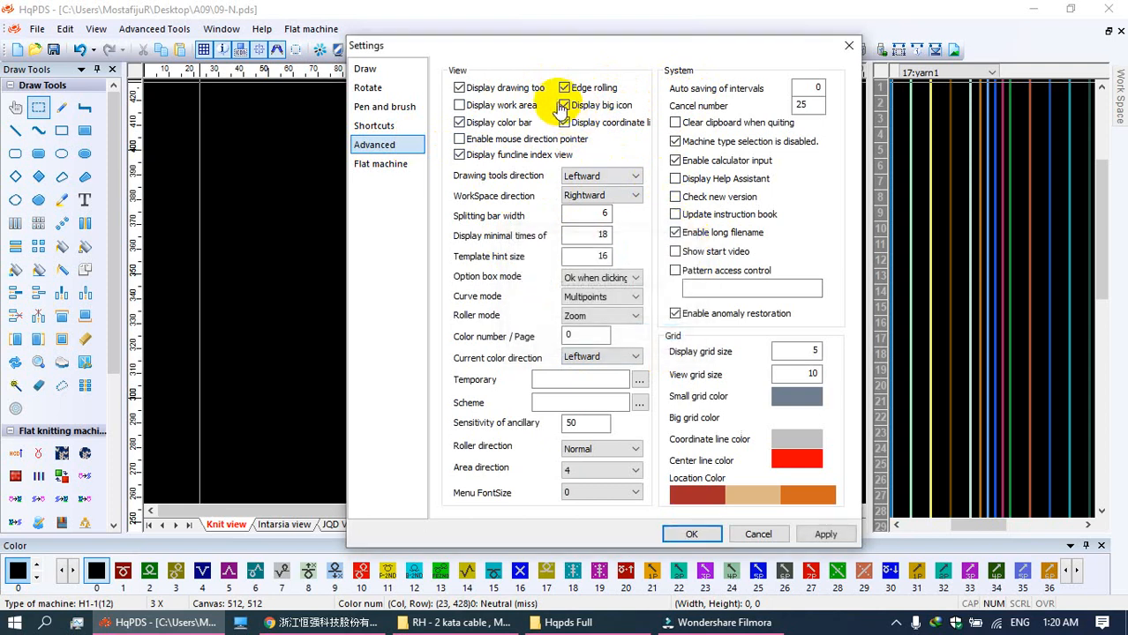
{"action": "left_click", "coordinate": [566, 110]}
{"action": "left_click", "coordinate": [635, 337]}
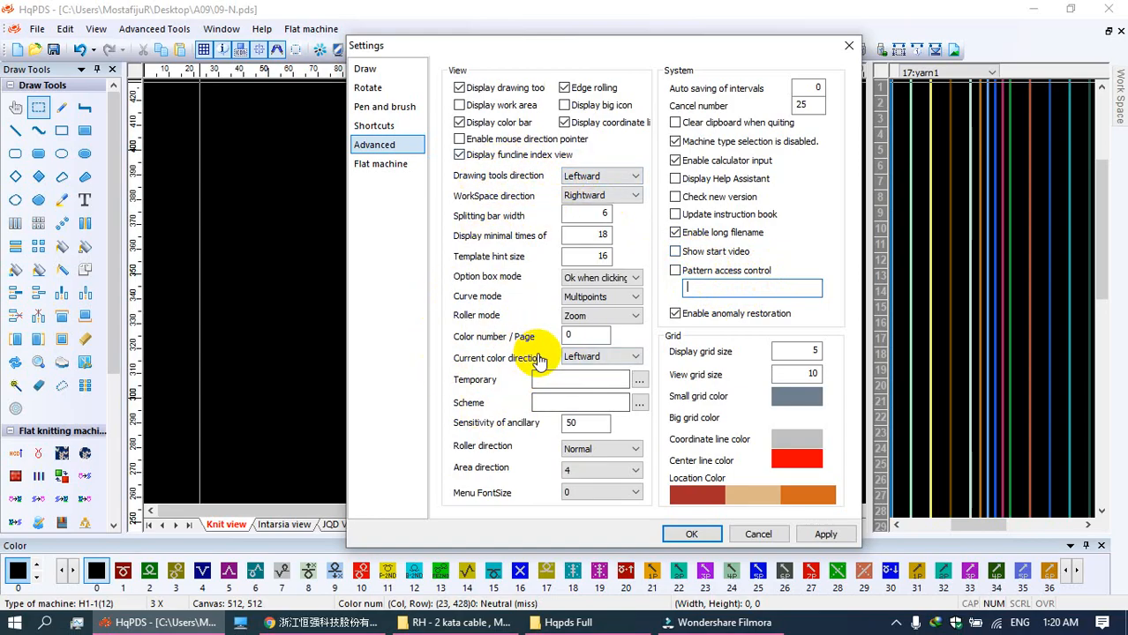
{"action": "left_click", "coordinate": [375, 163]}
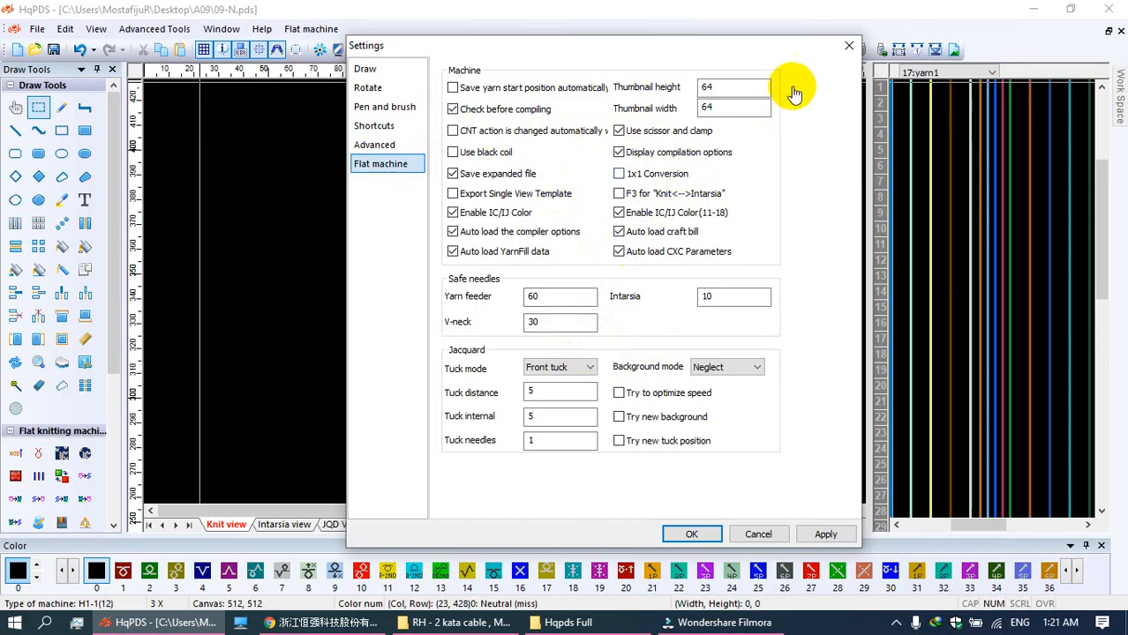
{"action": "left_click", "coordinate": [847, 52]}
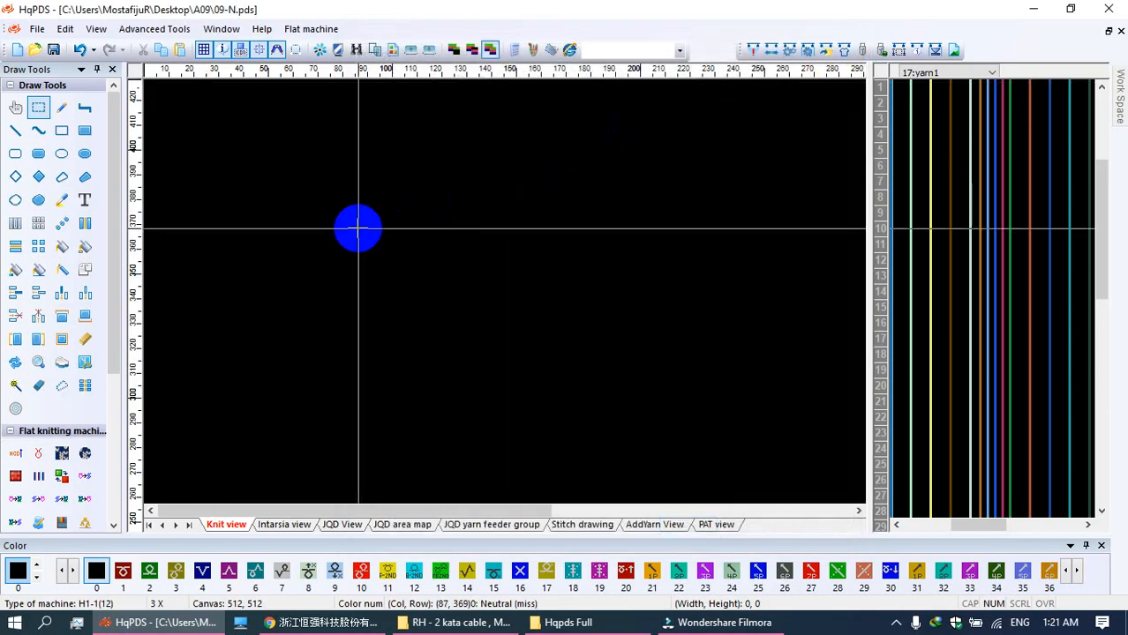